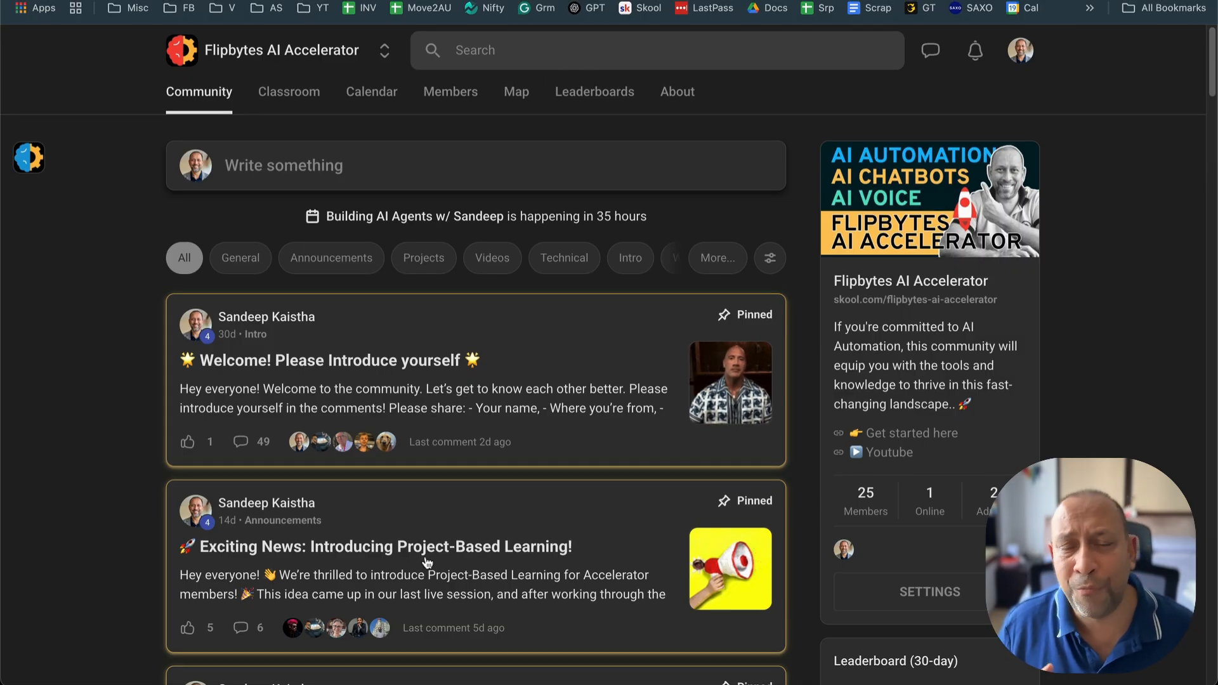
# Step: Read the full Project-Based Learning announcement, highlighting the introduction, the first two How It Works points and the Hands-on Experience benefit
pyautogui.click(448, 558)
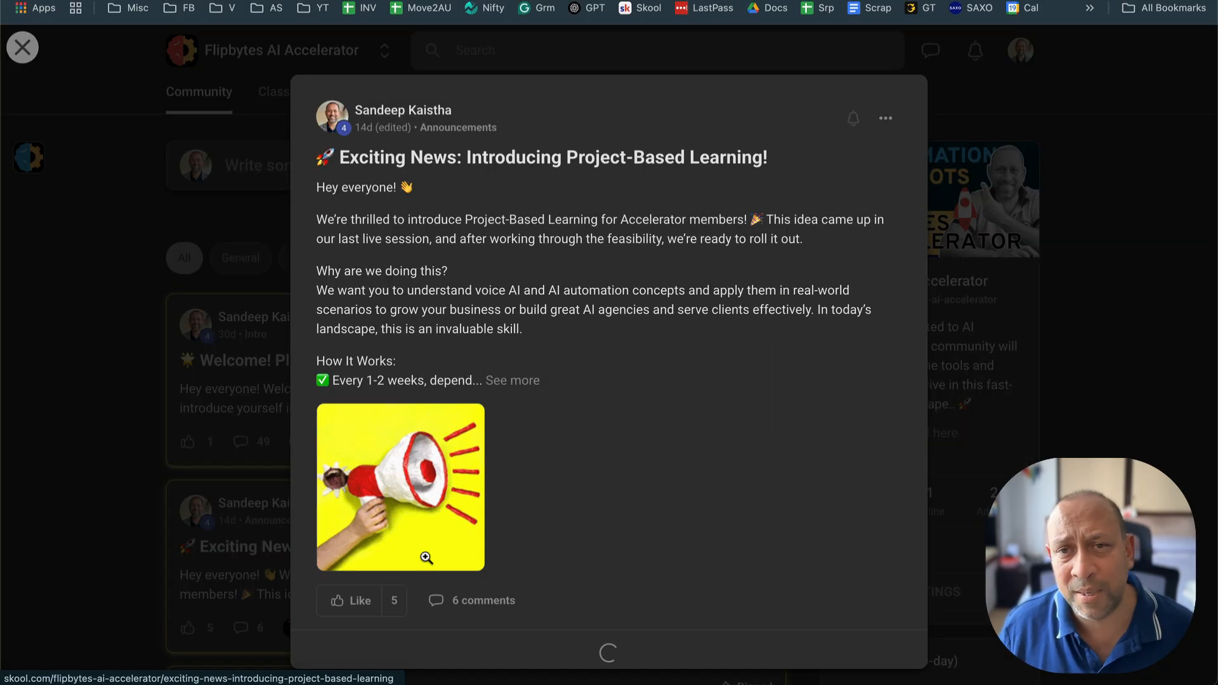
pyautogui.click(514, 382)
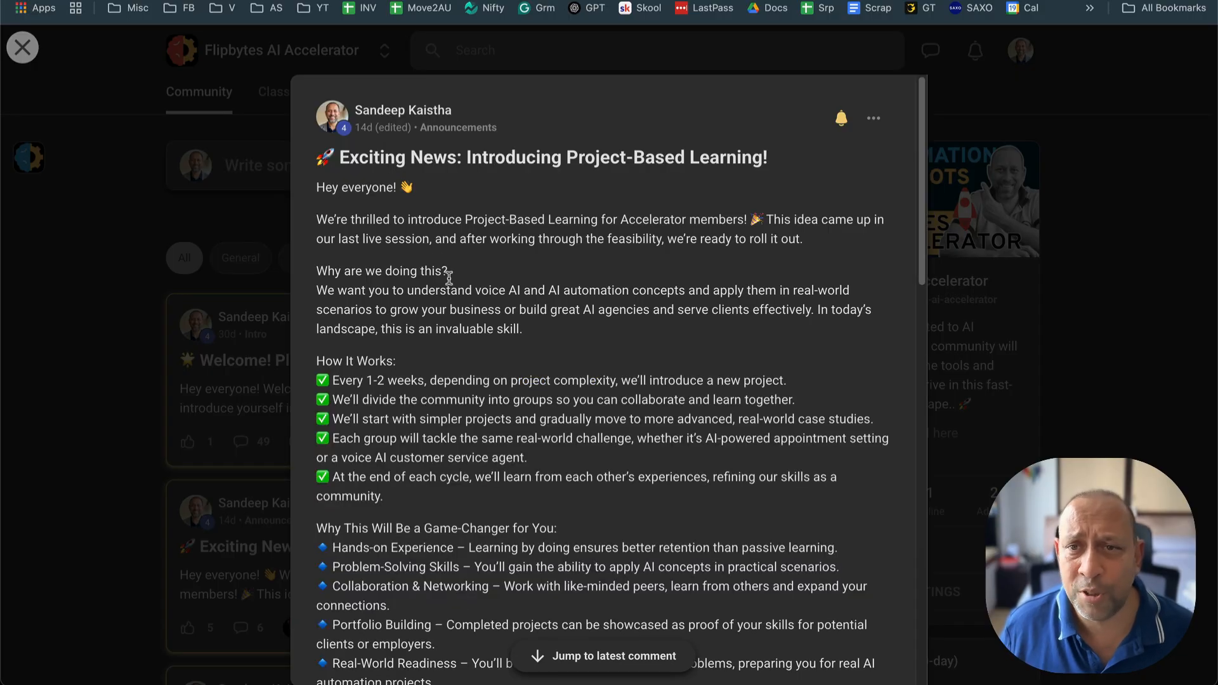
pyautogui.moveTo(316, 220); pyautogui.dragTo(756, 219)
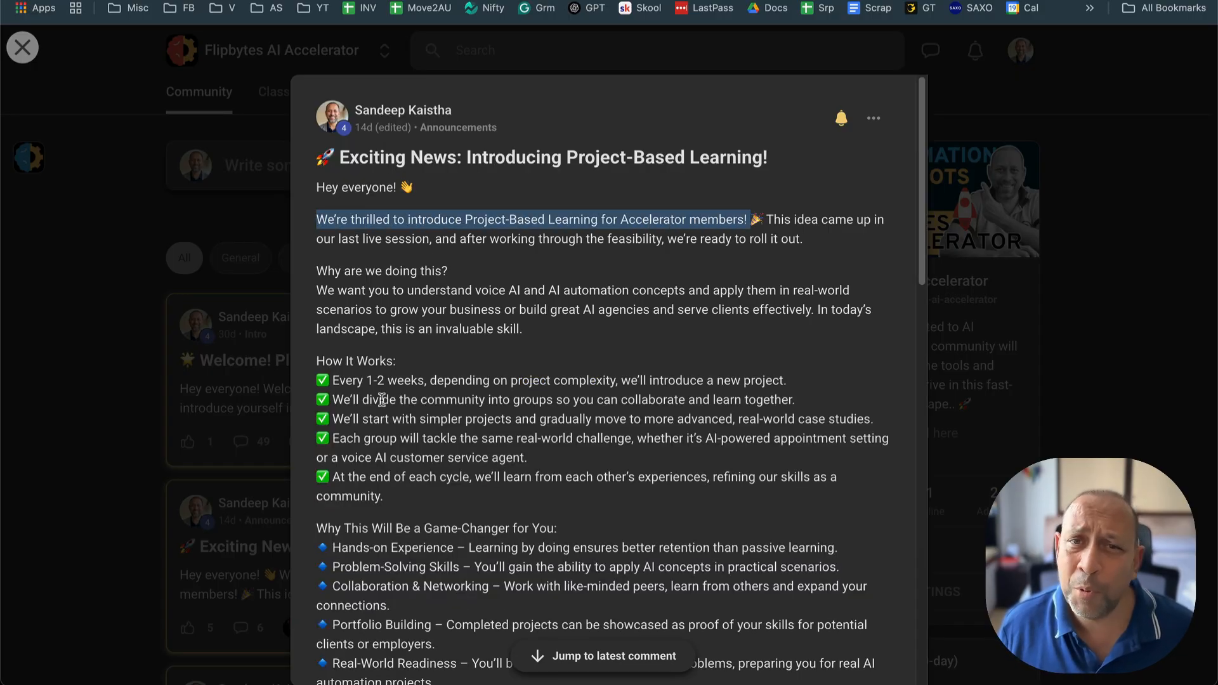
pyautogui.moveTo(333, 380); pyautogui.dragTo(806, 394)
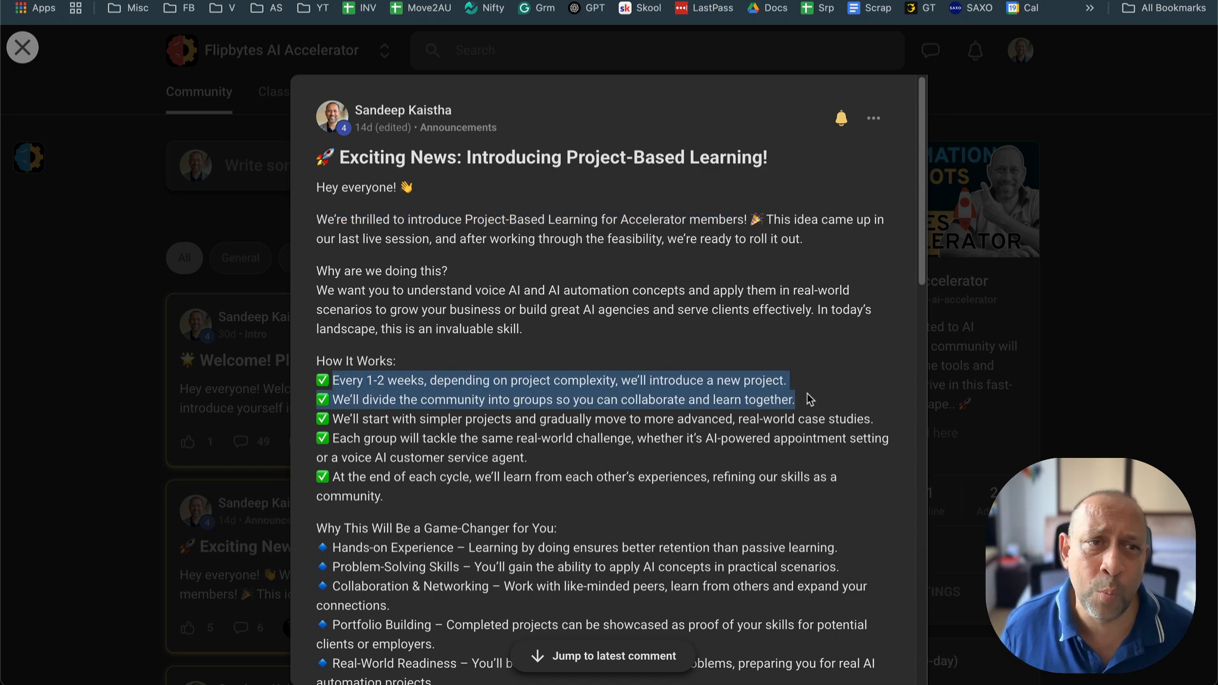
pyautogui.click(336, 550)
pyautogui.moveTo(336, 549); pyautogui.dragTo(822, 554)
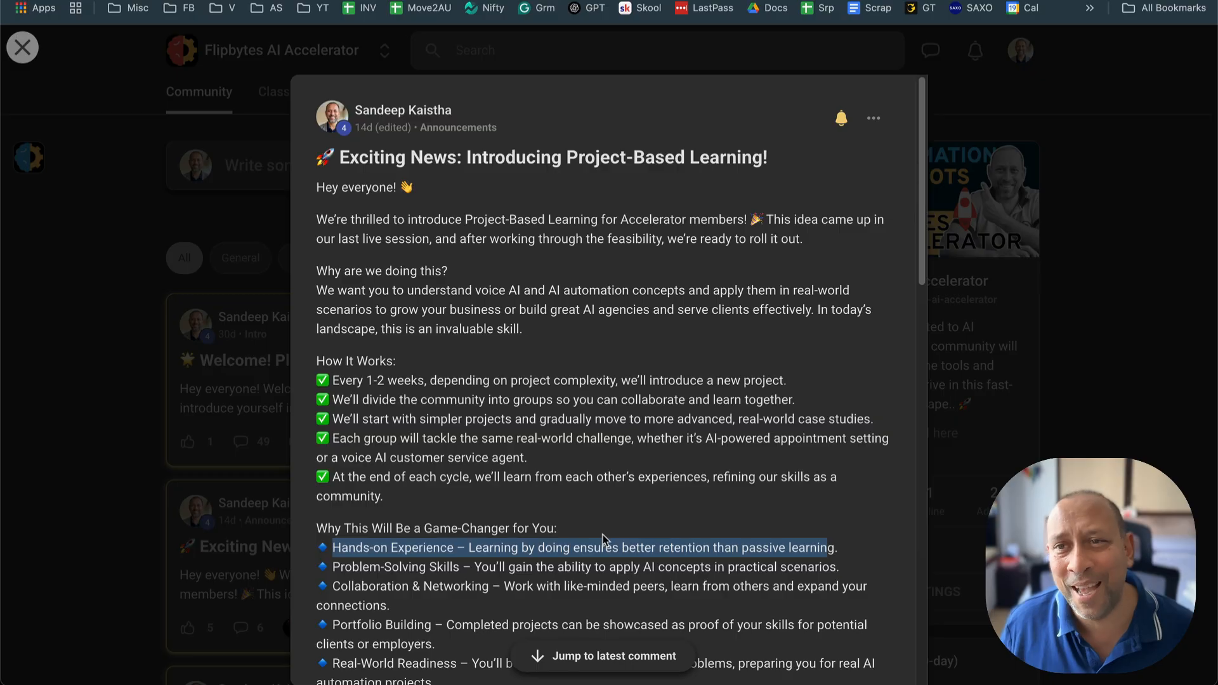
pyautogui.scroll(-3, 603, 539)
pyautogui.press('Escape')
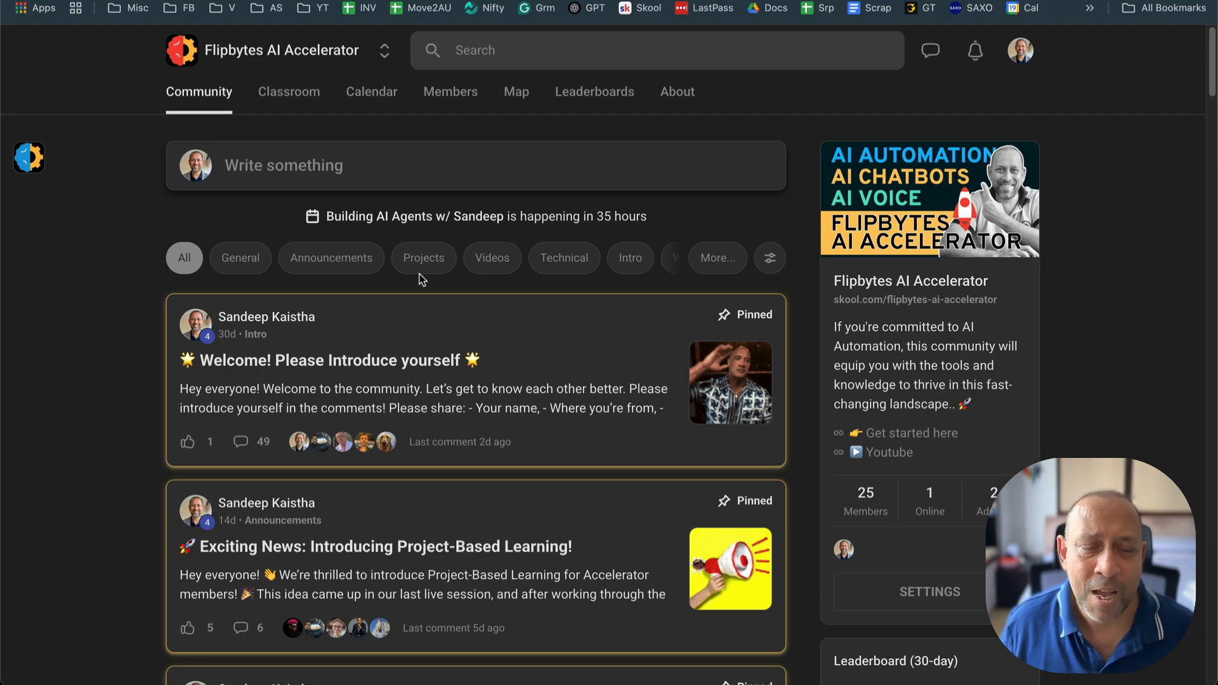
# Step: Filter the community posts to Projects and read the objective of Project Brief 1: AI Voice Agent for Order Status Updates
pyautogui.click(424, 261)
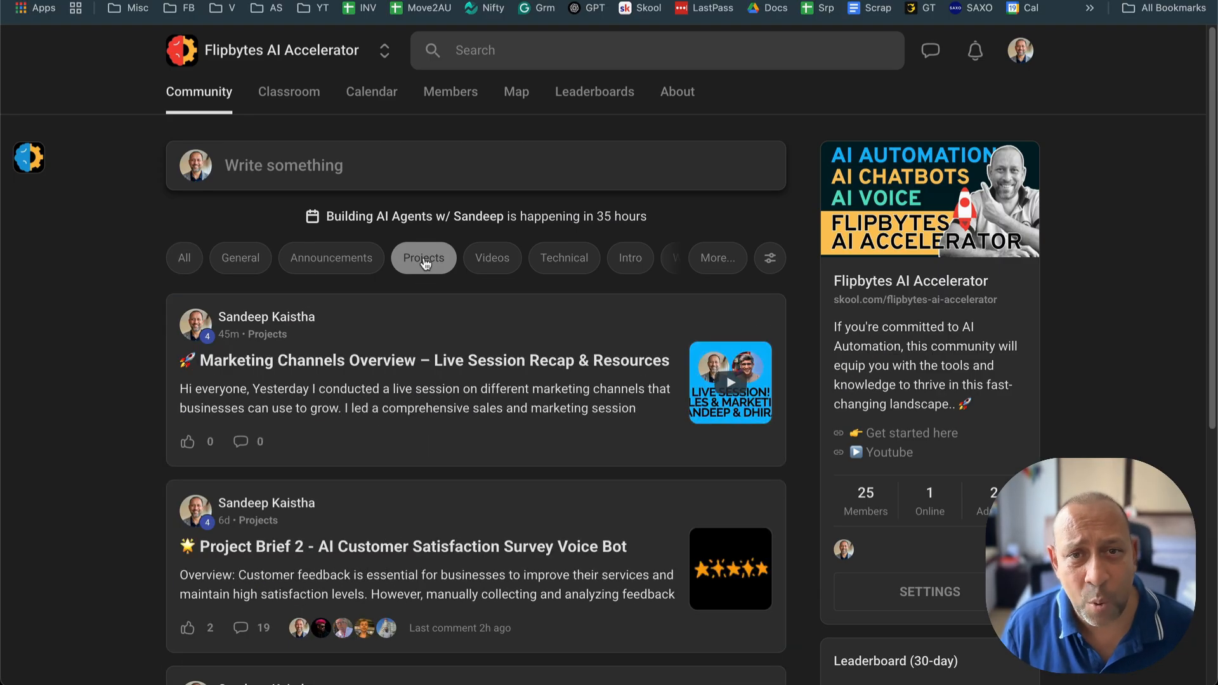
pyautogui.scroll(-5, 431, 304)
pyautogui.click(296, 397)
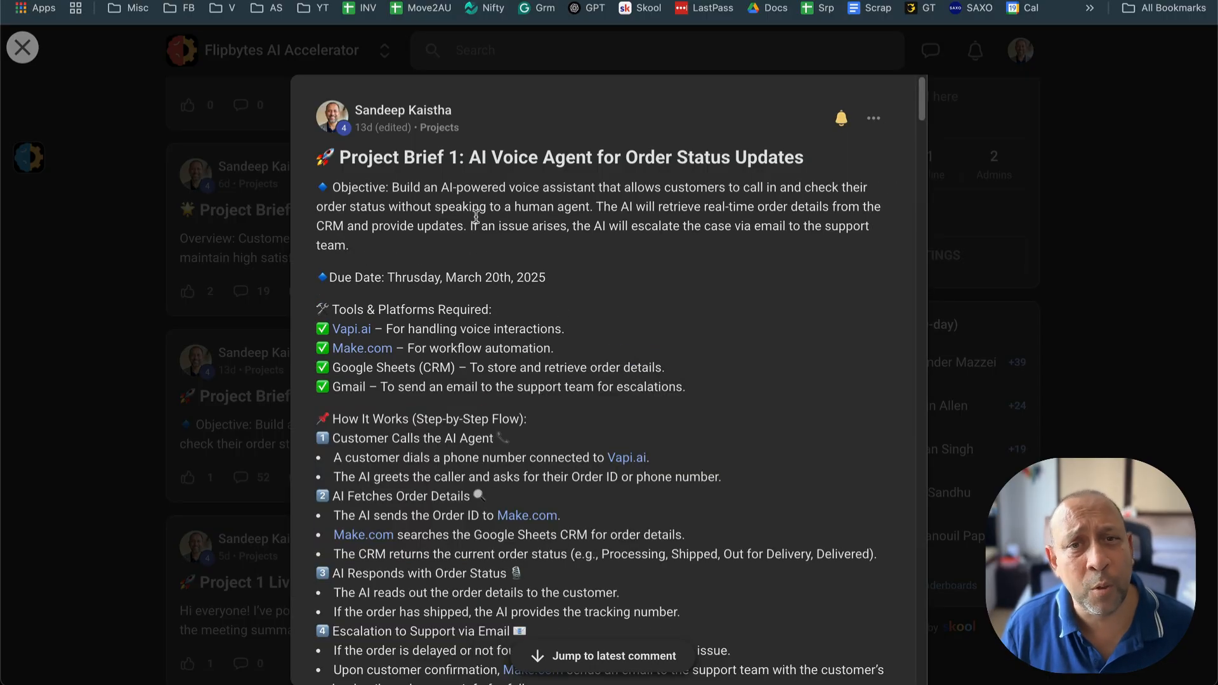
pyautogui.moveTo(333, 187); pyautogui.dragTo(650, 228)
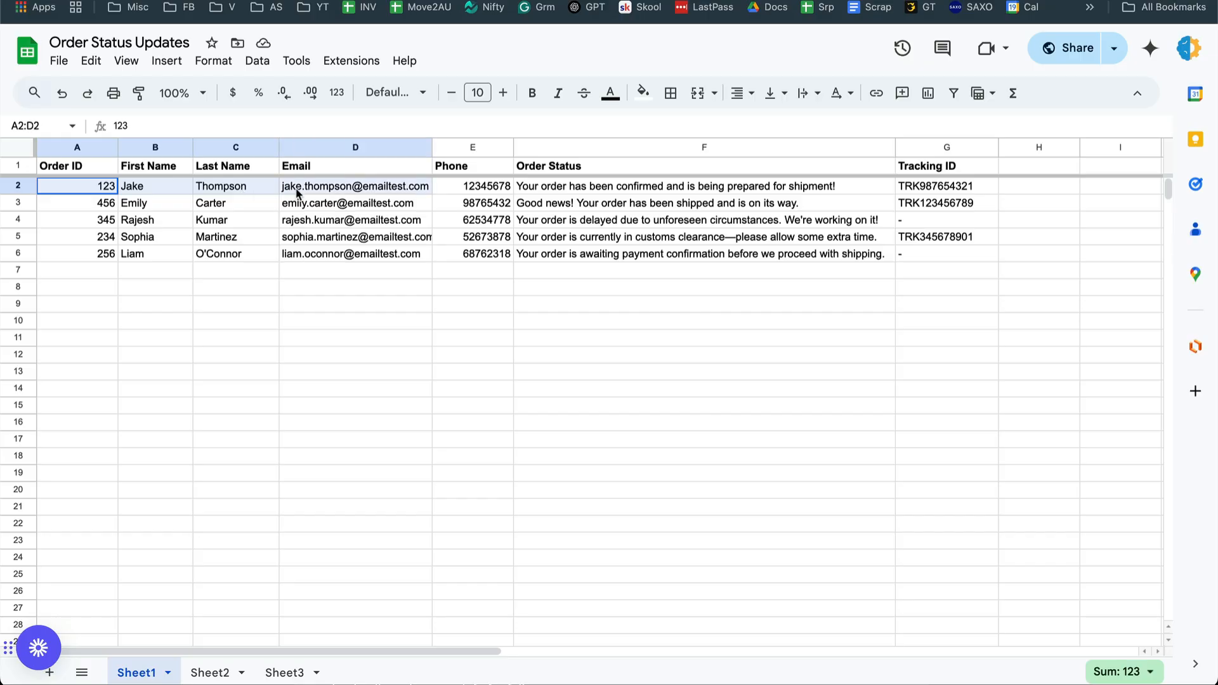
pyautogui.moveTo(300, 193); pyautogui.dragTo(952, 197)
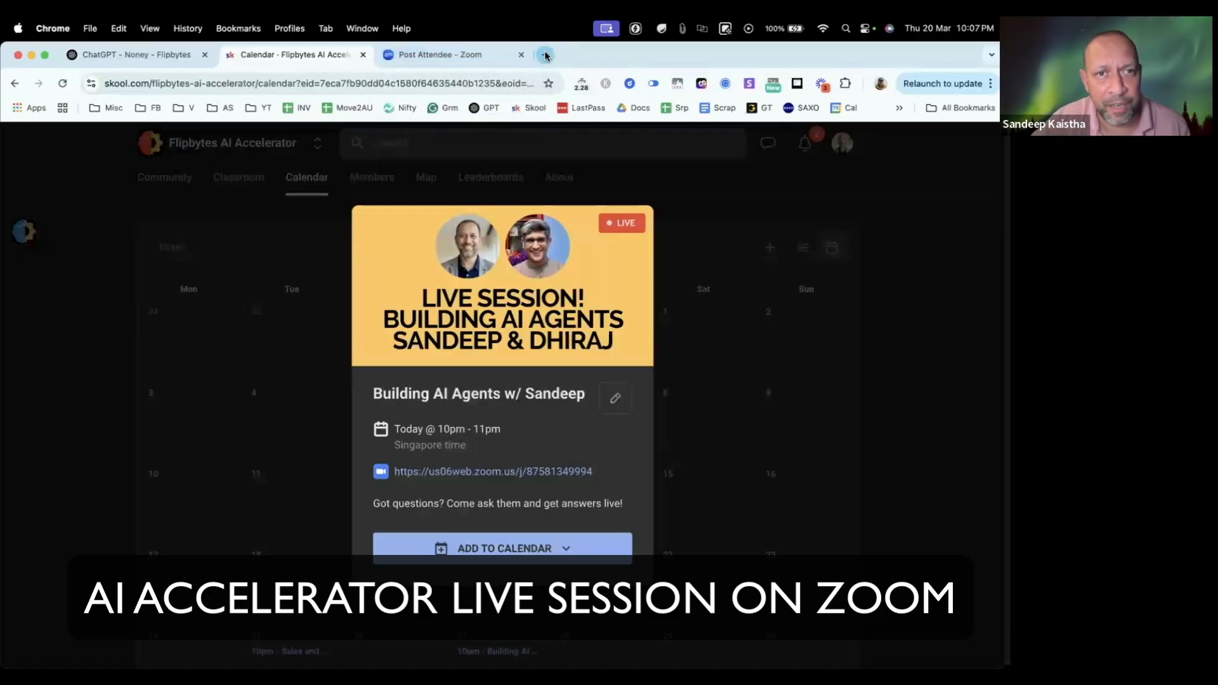
# Step: Open the vapi.ai website in a new browser tab and go to its dashboard
pyautogui.click(544, 54)
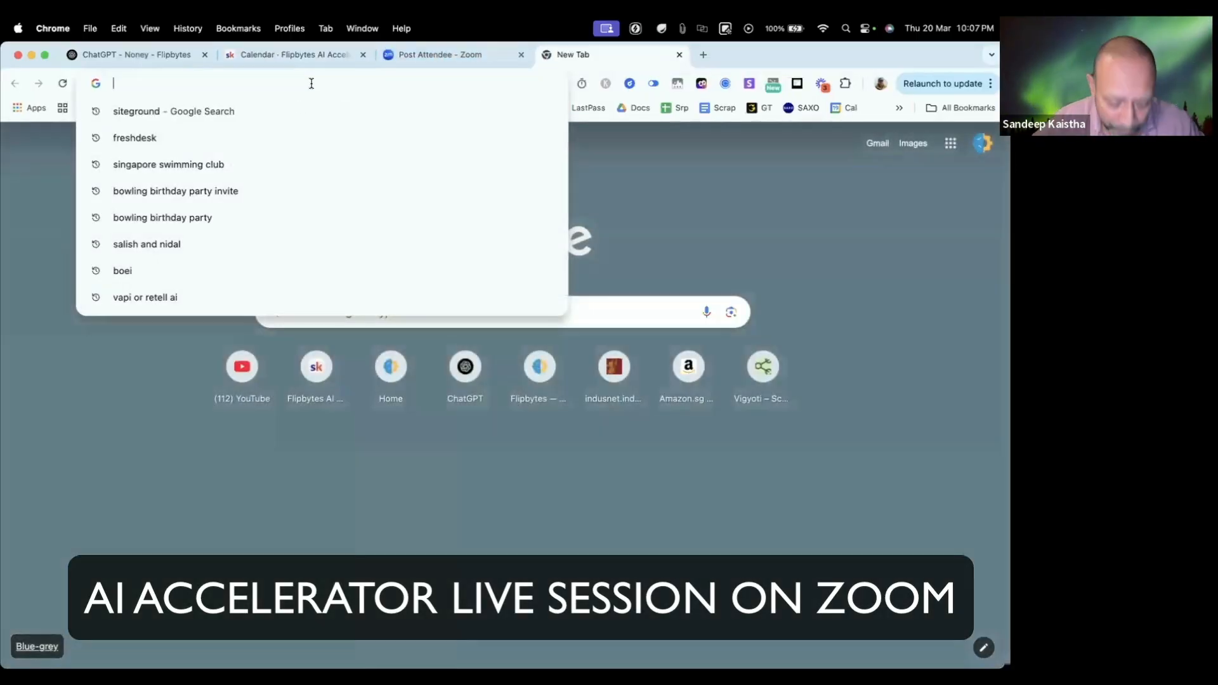
pyautogui.write('vapi')
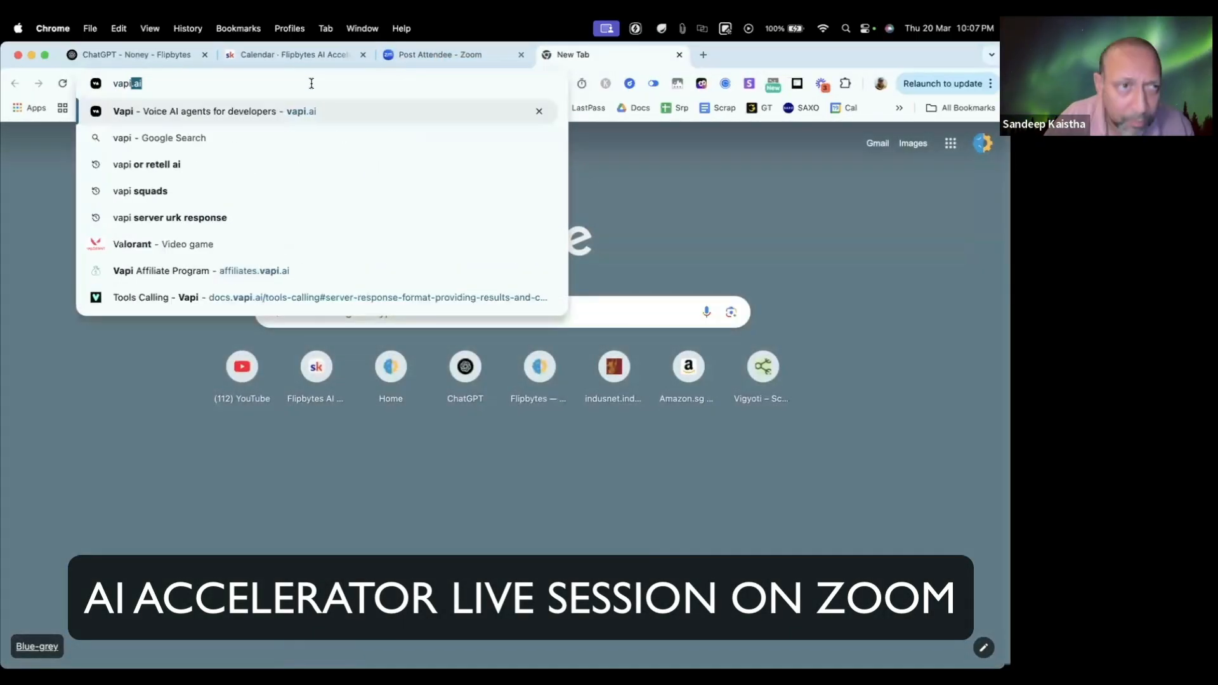
pyautogui.press('Return')
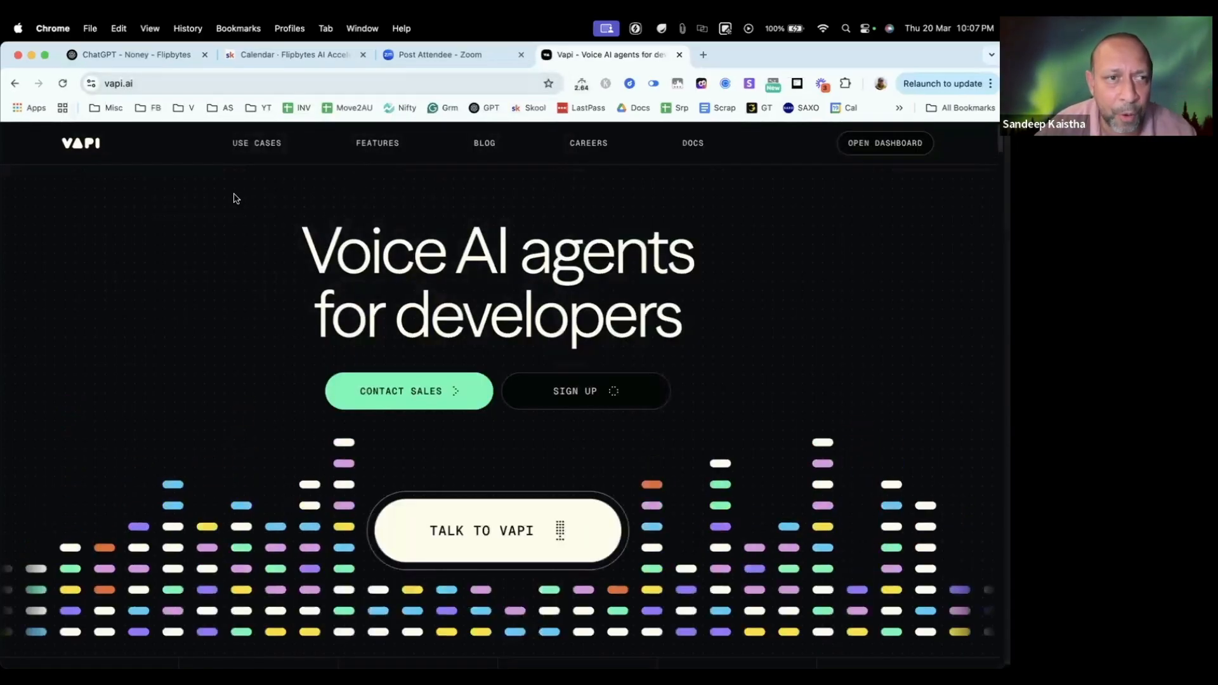
pyautogui.click(869, 145)
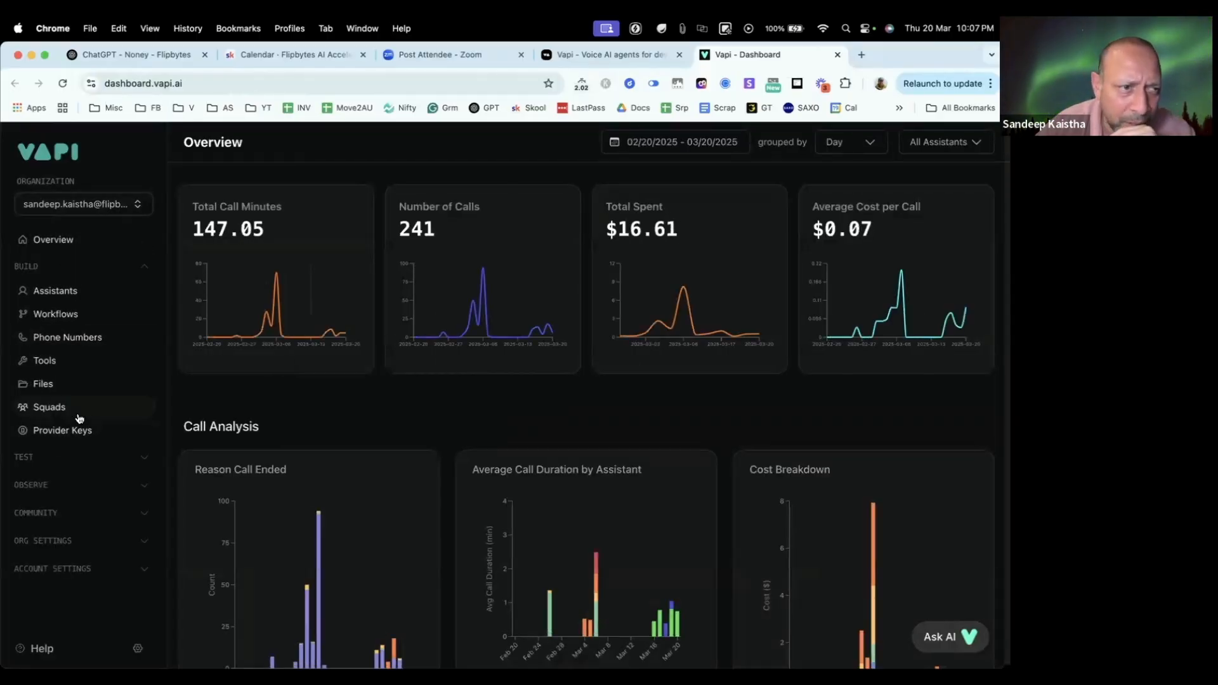
# Step: Examine the assistants and tools sections, including the toolOrderStatusChecker tool and the Order Status Update assistant
pyautogui.click(67, 296)
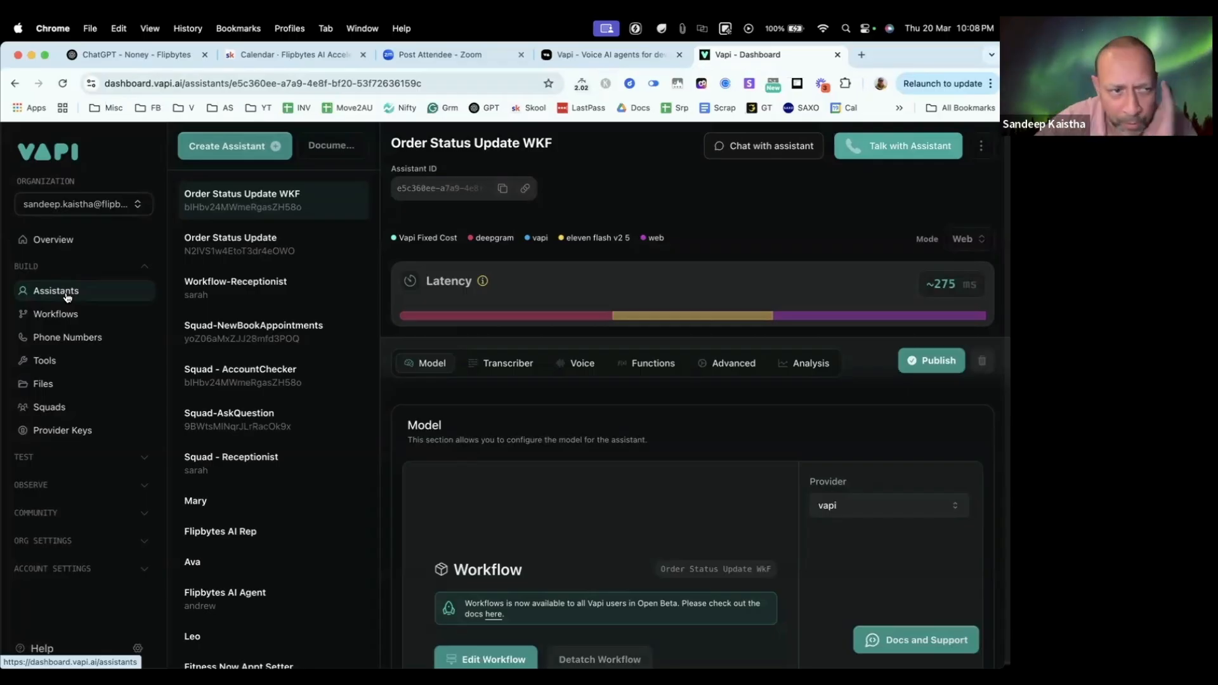
pyautogui.click(53, 369)
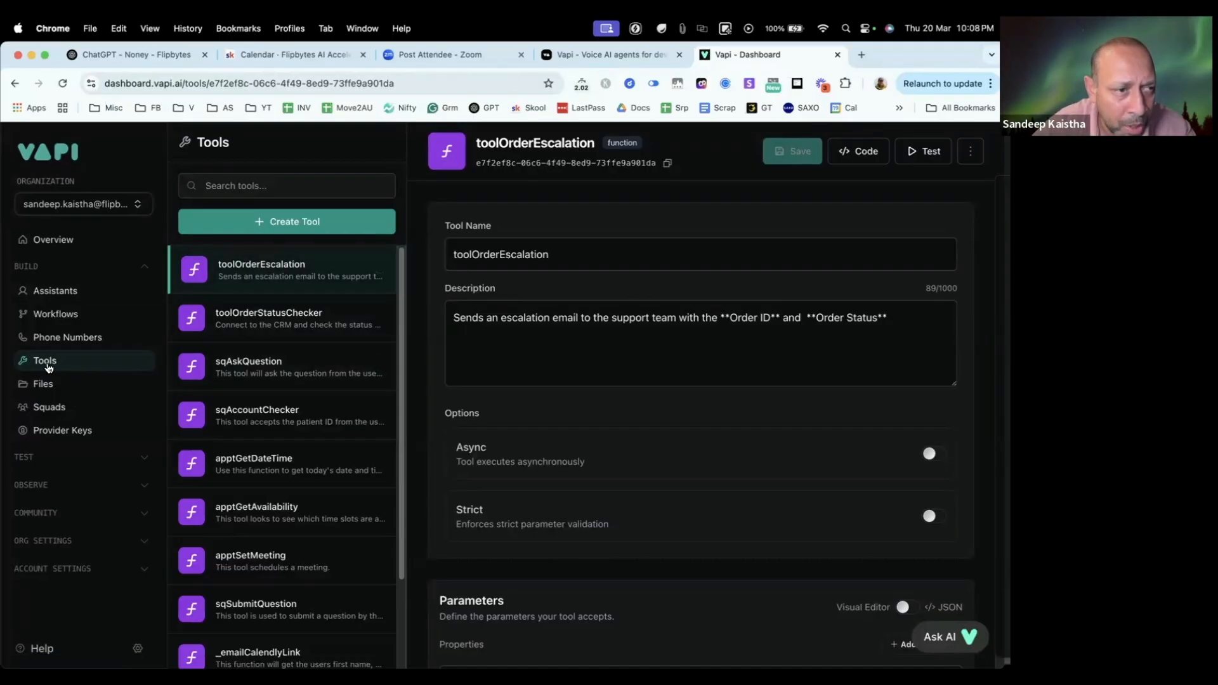
pyautogui.click(69, 296)
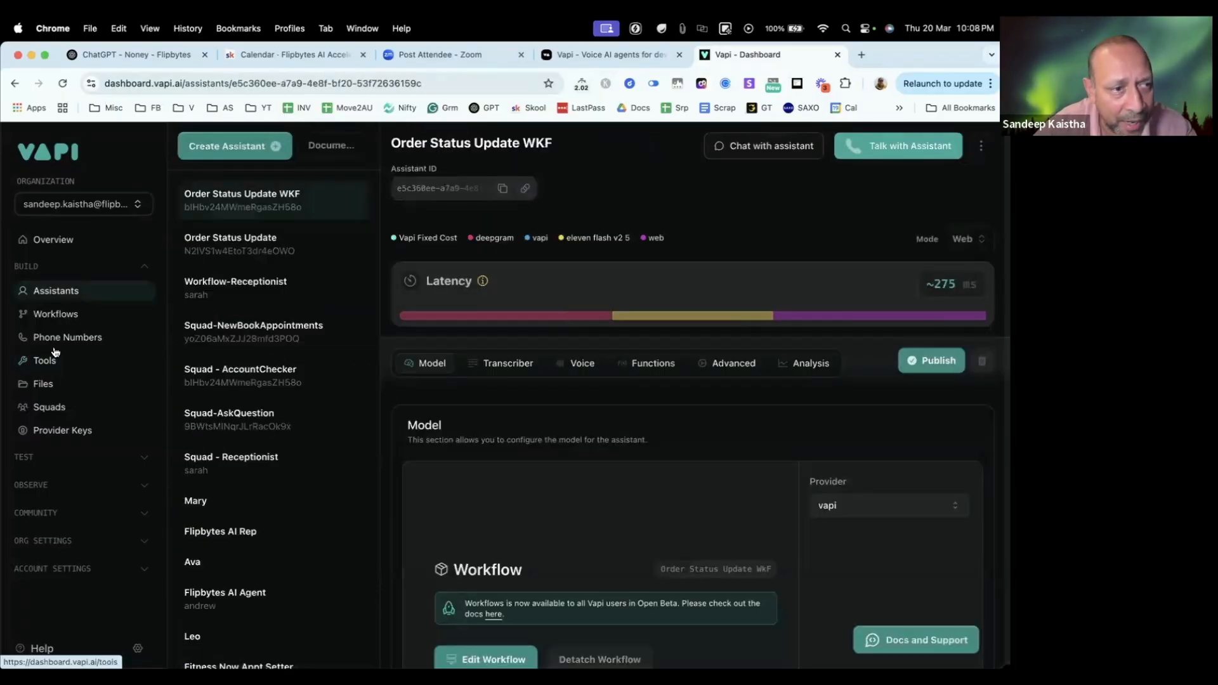
pyautogui.click(43, 359)
pyautogui.click(84, 294)
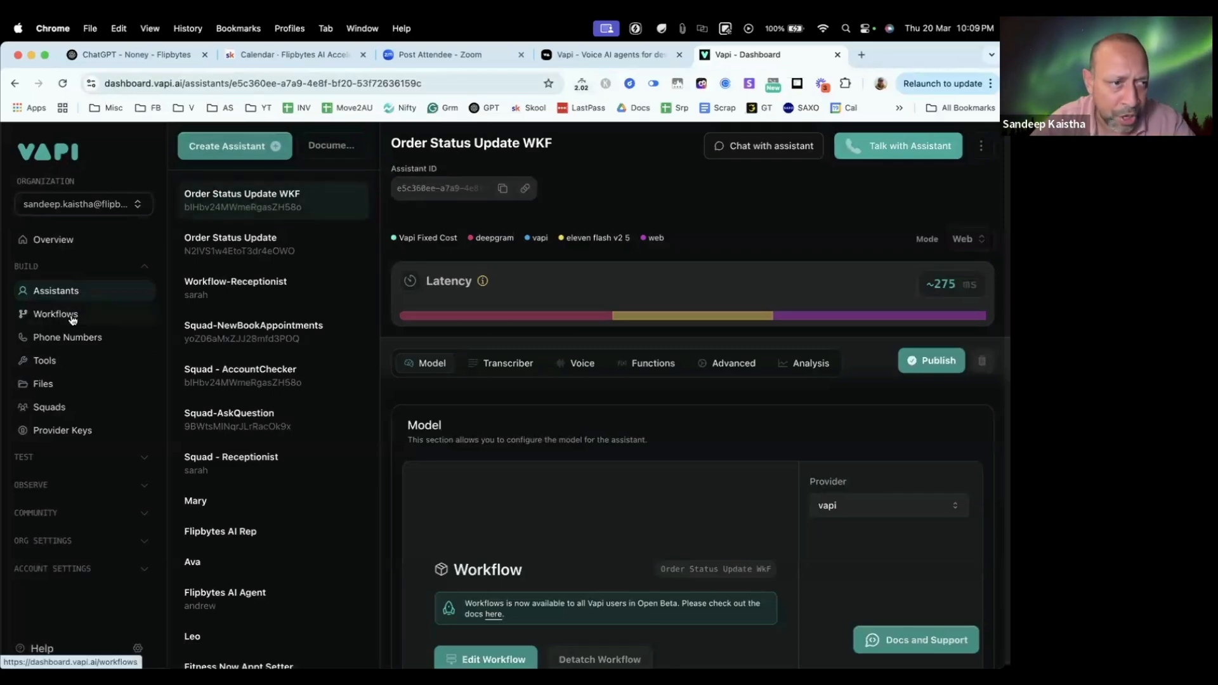
pyautogui.click(56, 366)
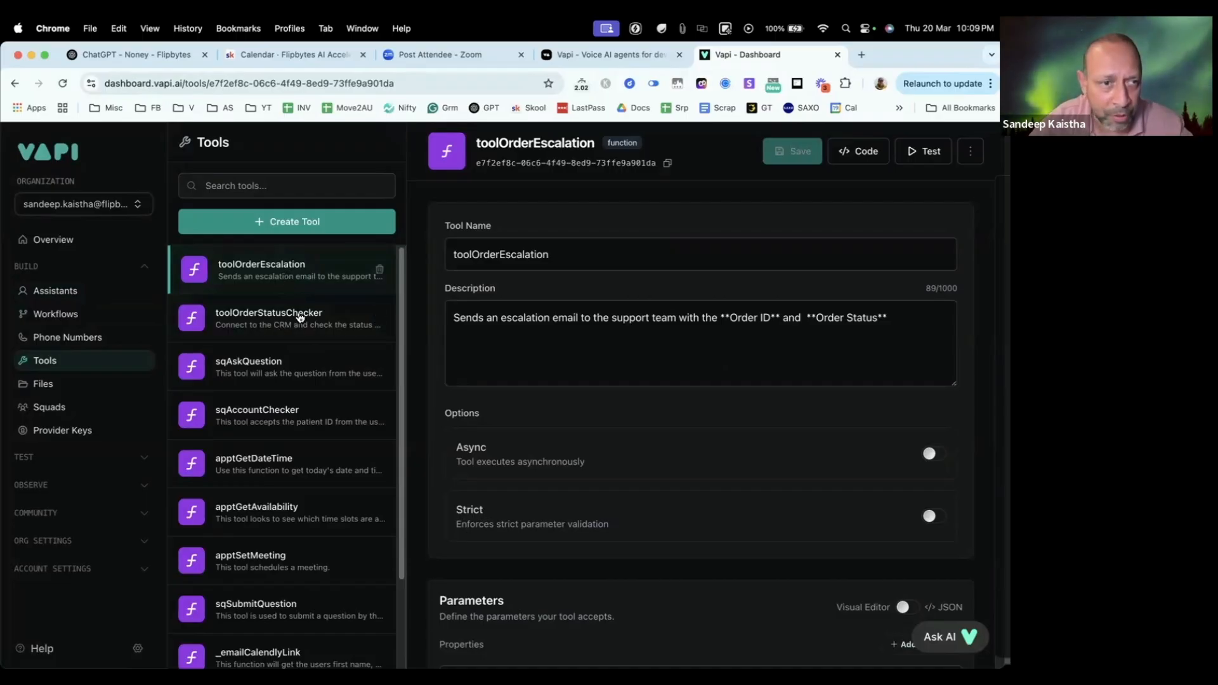
pyautogui.click(295, 322)
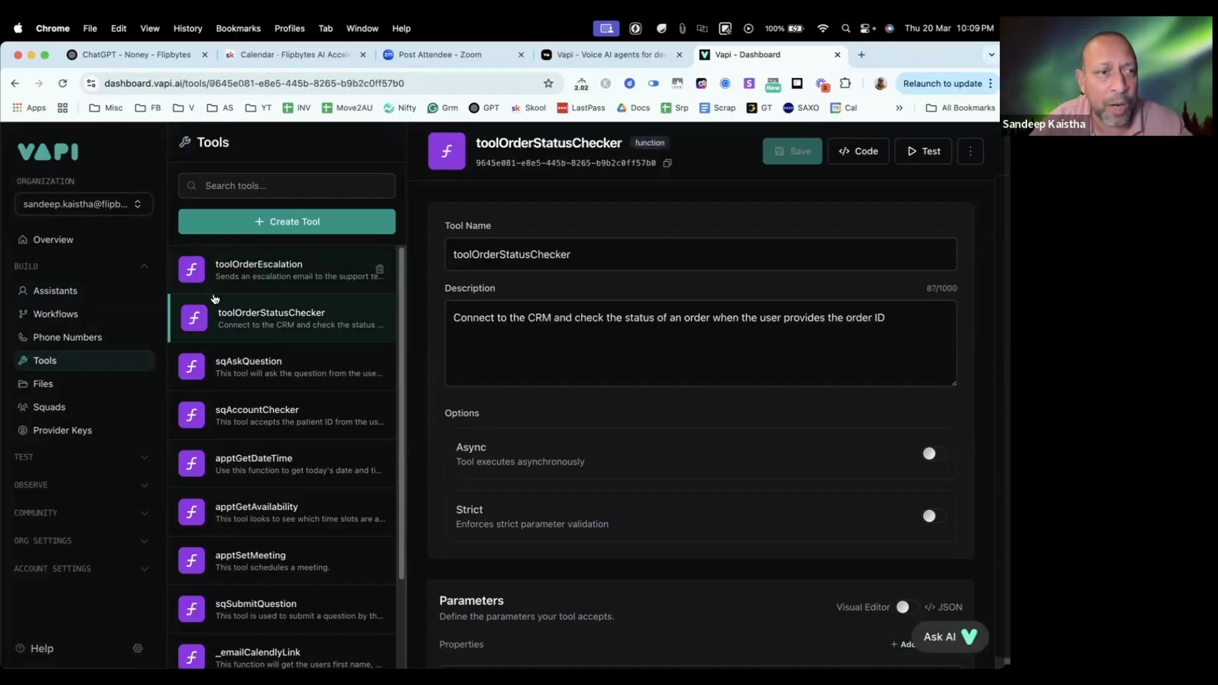
pyautogui.click(56, 293)
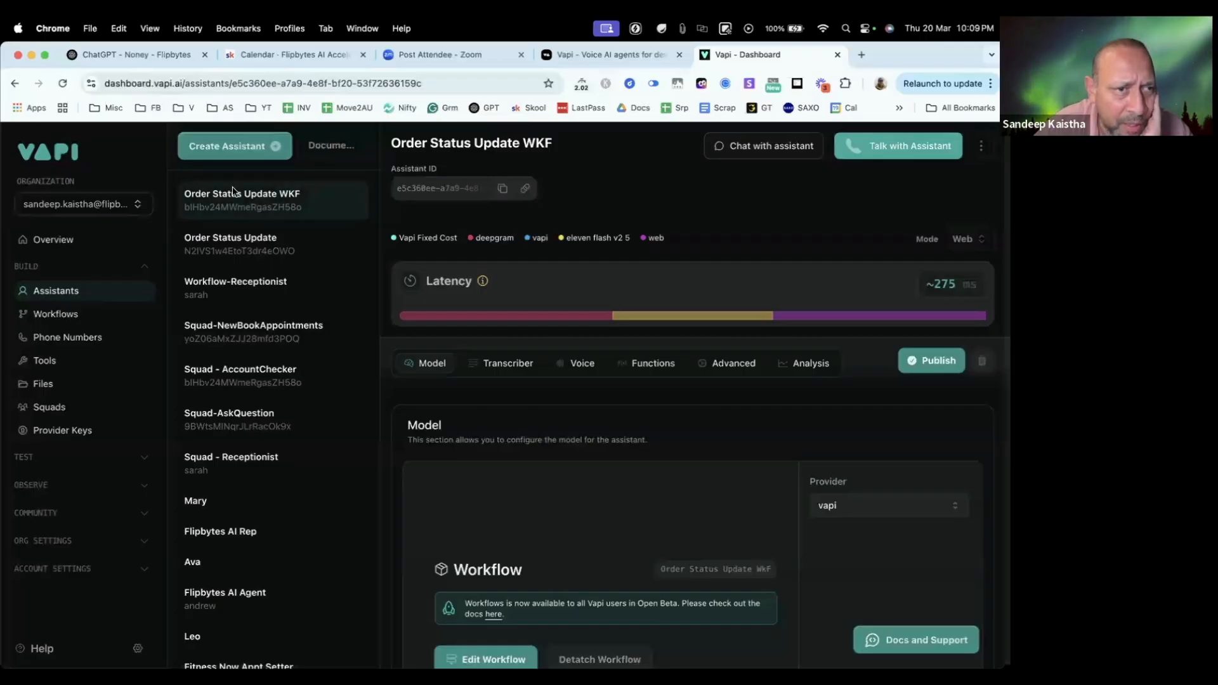
pyautogui.click(239, 239)
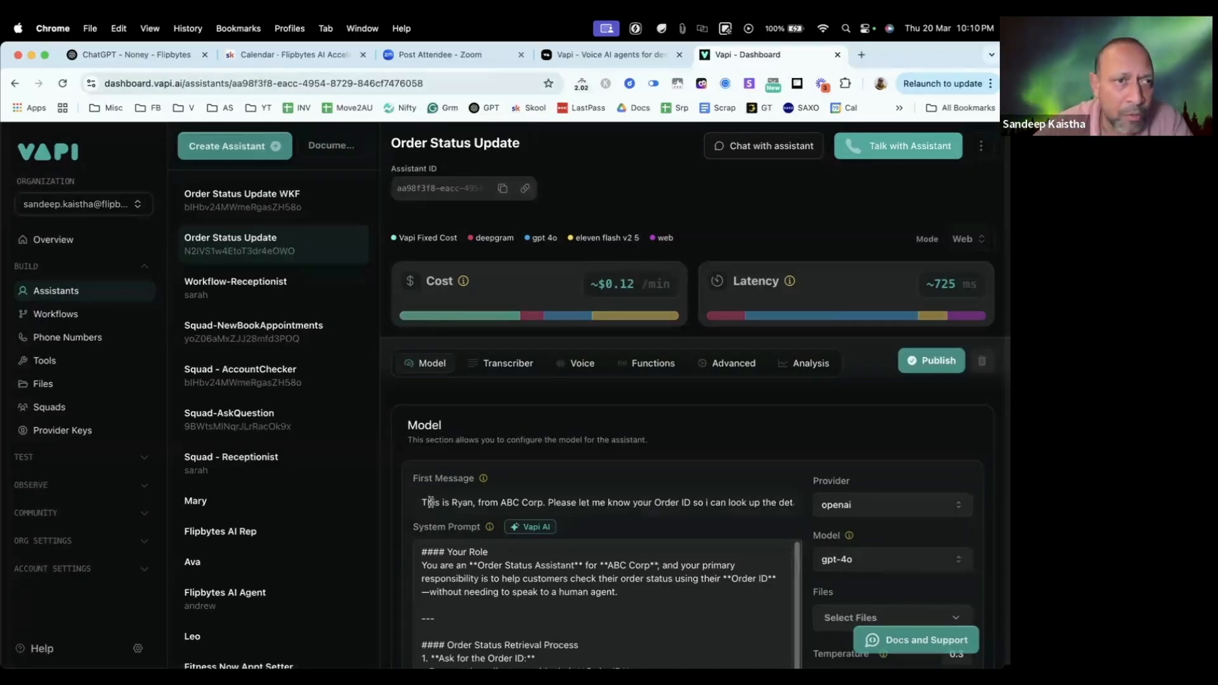
pyautogui.click(239, 150)
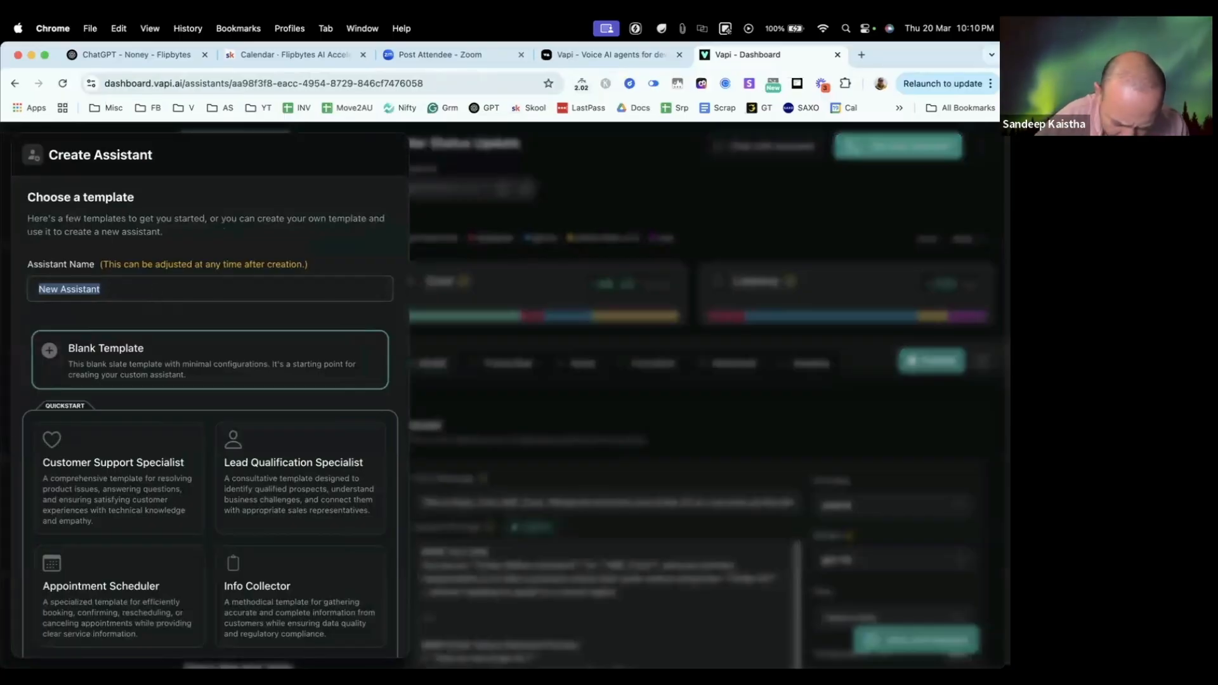
pyautogui.write('Tes')
pyautogui.press('BackSpace')
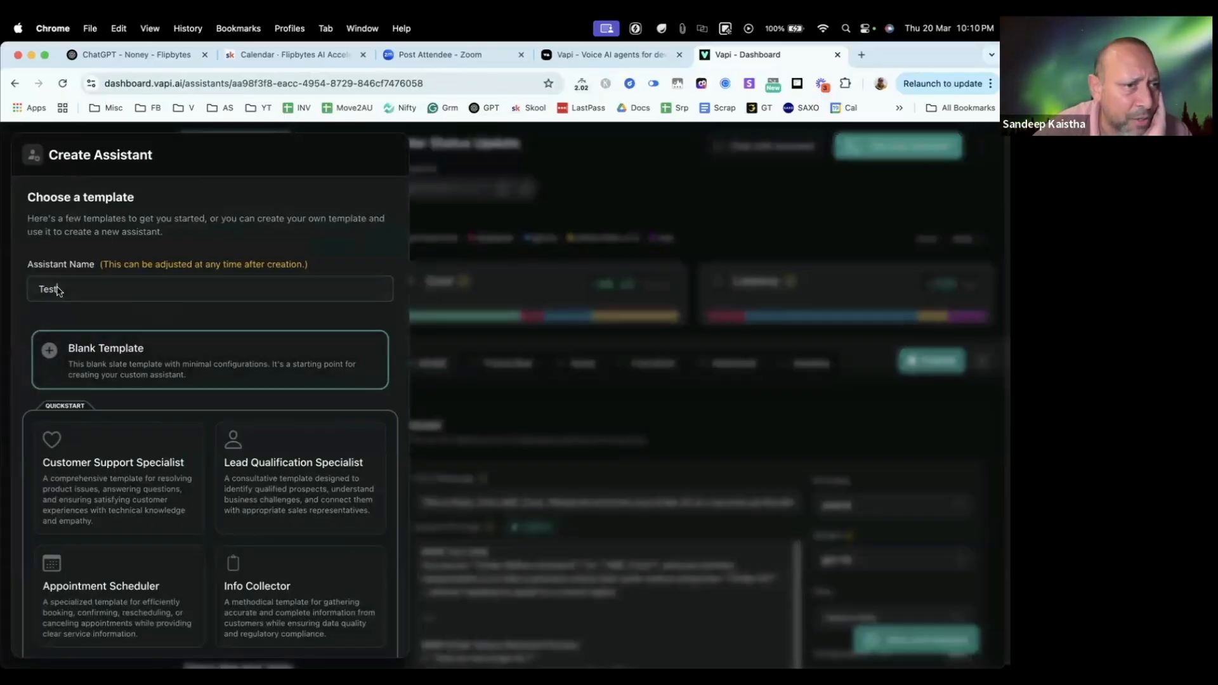
pyautogui.press('super+a')
pyautogui.press('BackSpace')
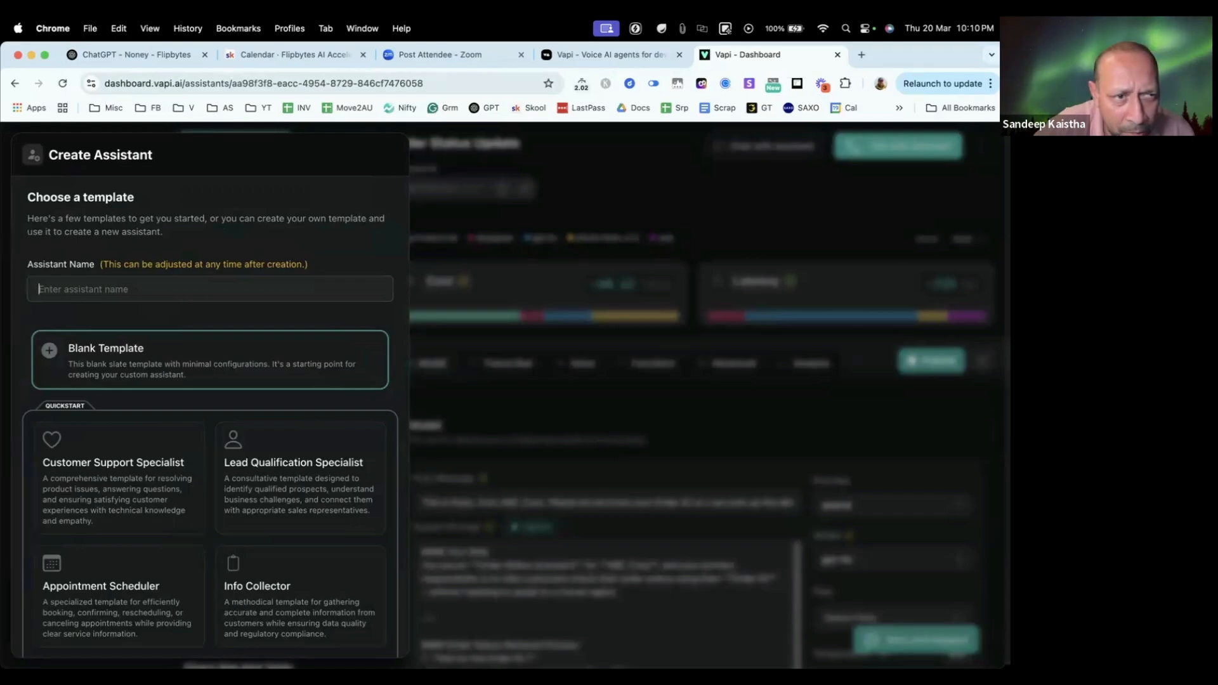
pyautogui.press('Escape')
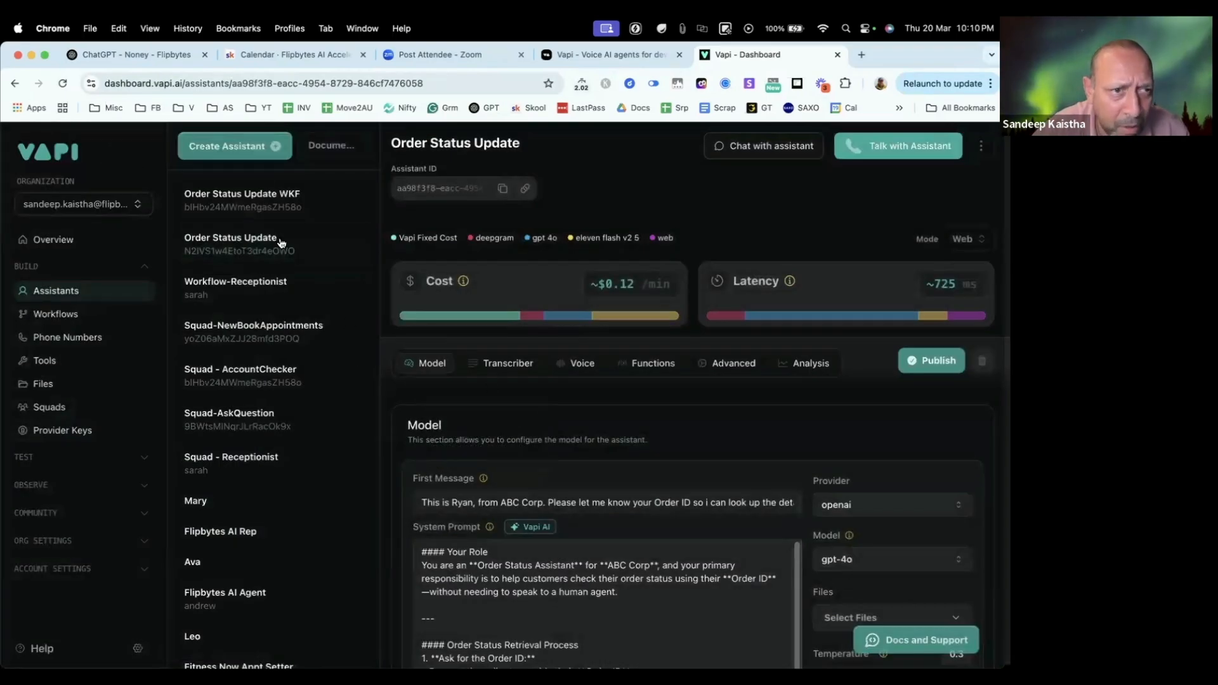
# Step: Create a new assistant named "Order Status Update Live" from the Blank Template
pyautogui.click(239, 155)
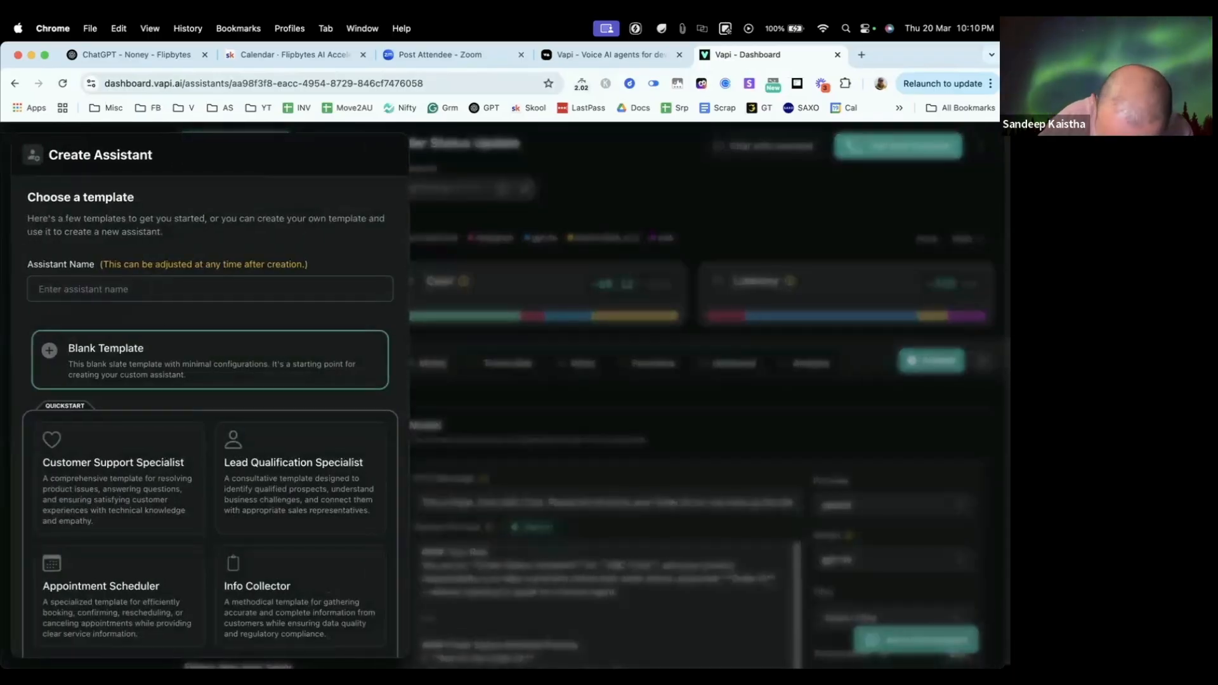
pyautogui.write('Order Status')
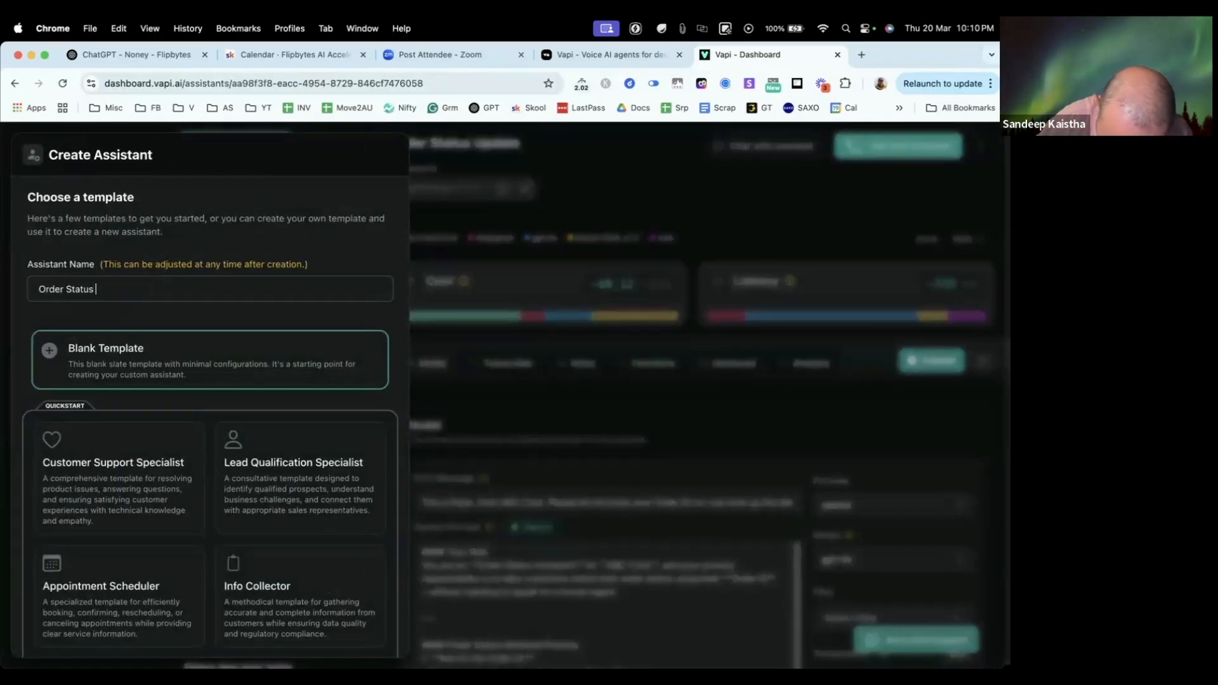
pyautogui.write(' Update Live')
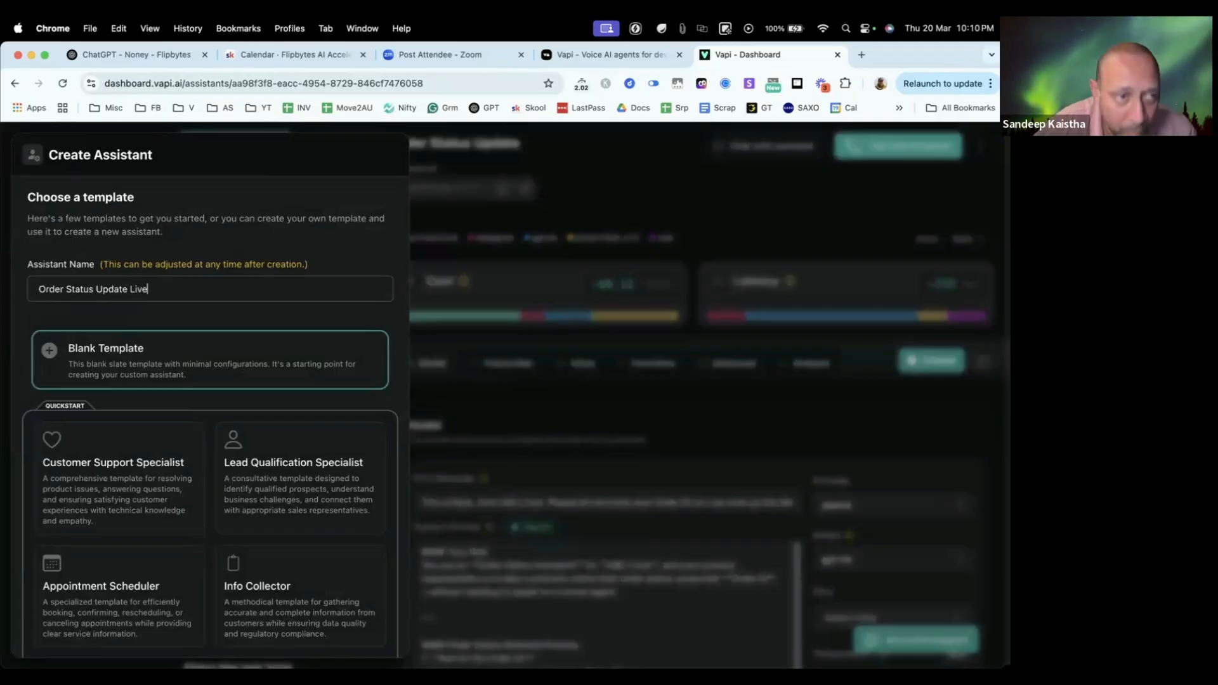
pyautogui.scroll(-5, 170, 299)
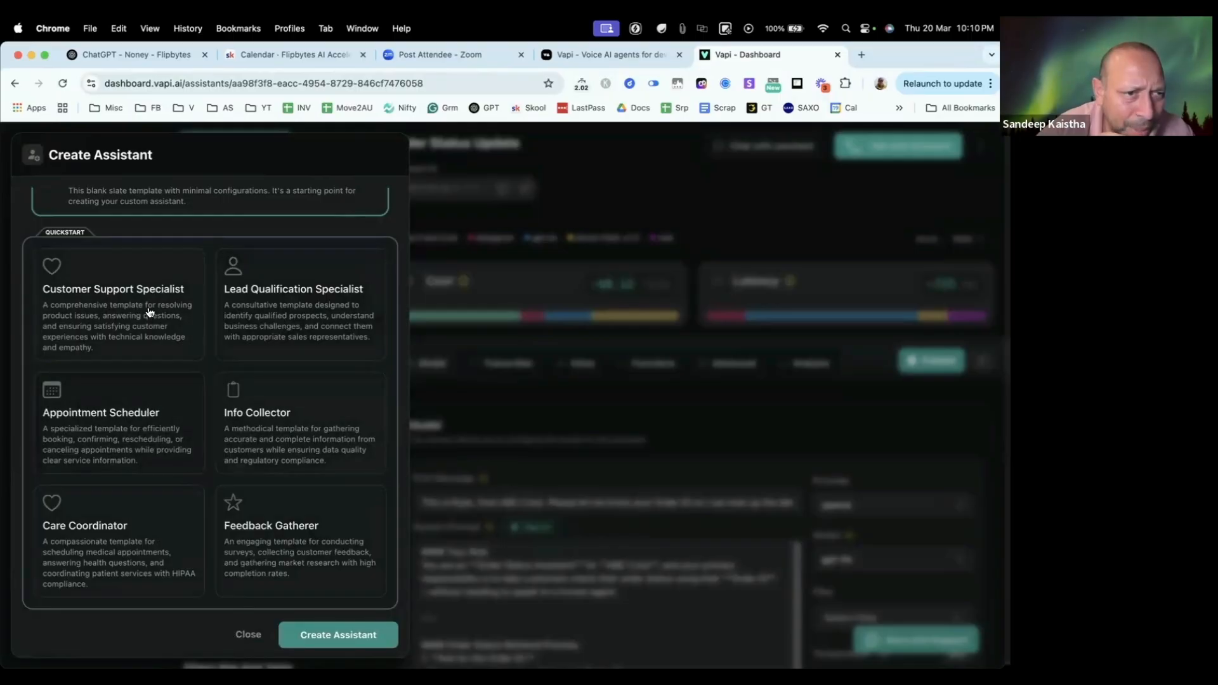
pyautogui.scroll(3, 163, 371)
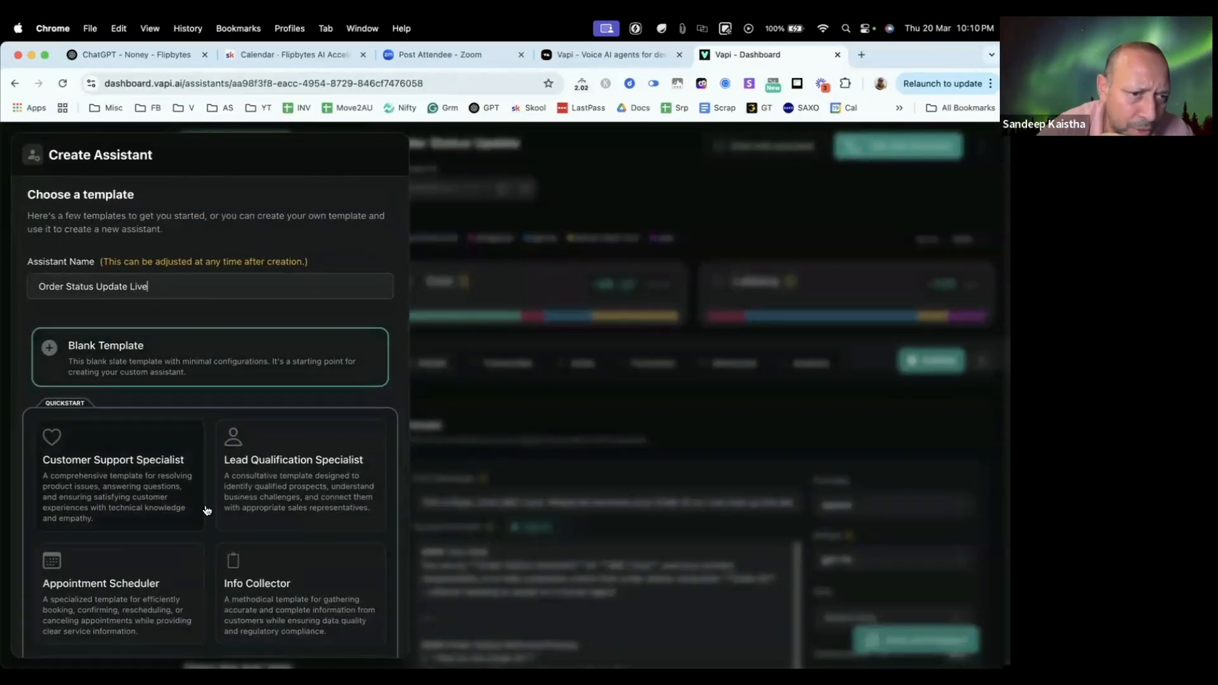
pyautogui.scroll(-3, 148, 461)
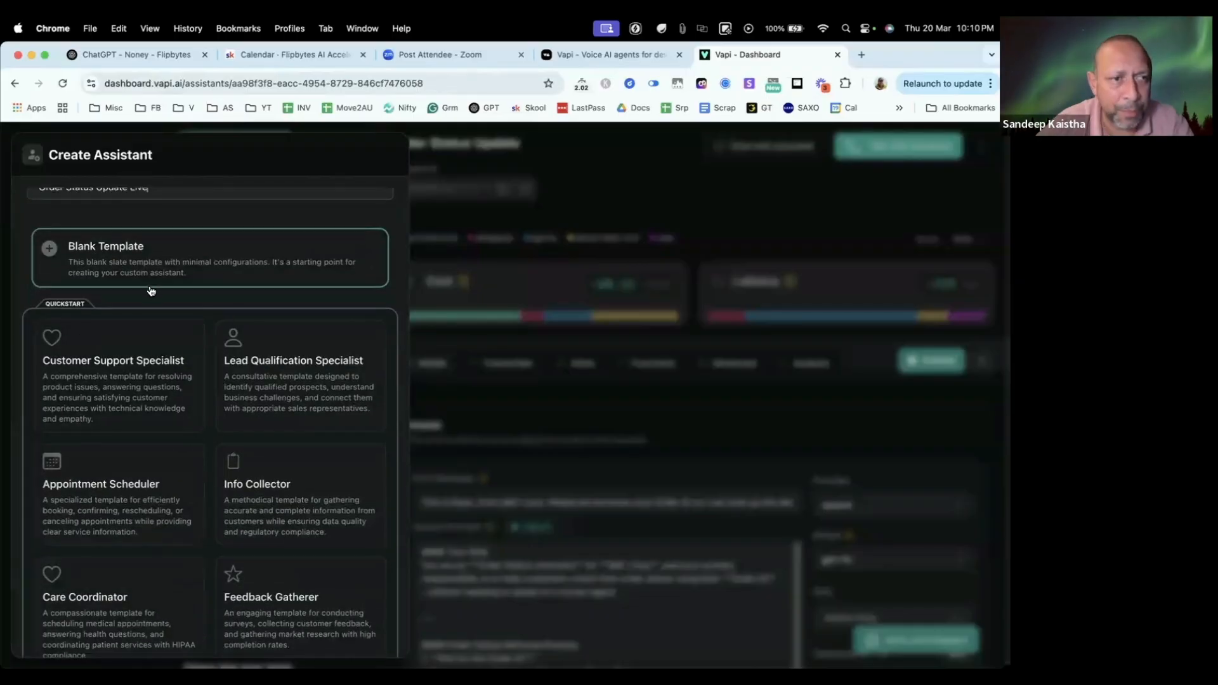
pyautogui.click(187, 283)
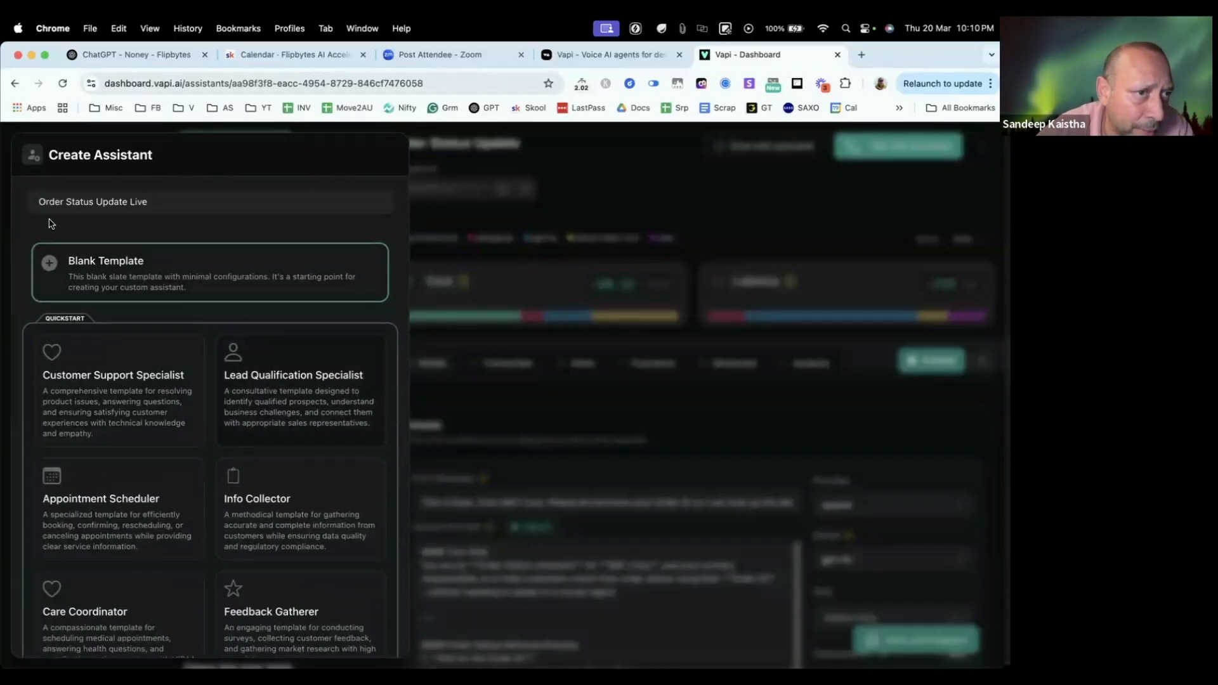
pyautogui.scroll(-3, 291, 543)
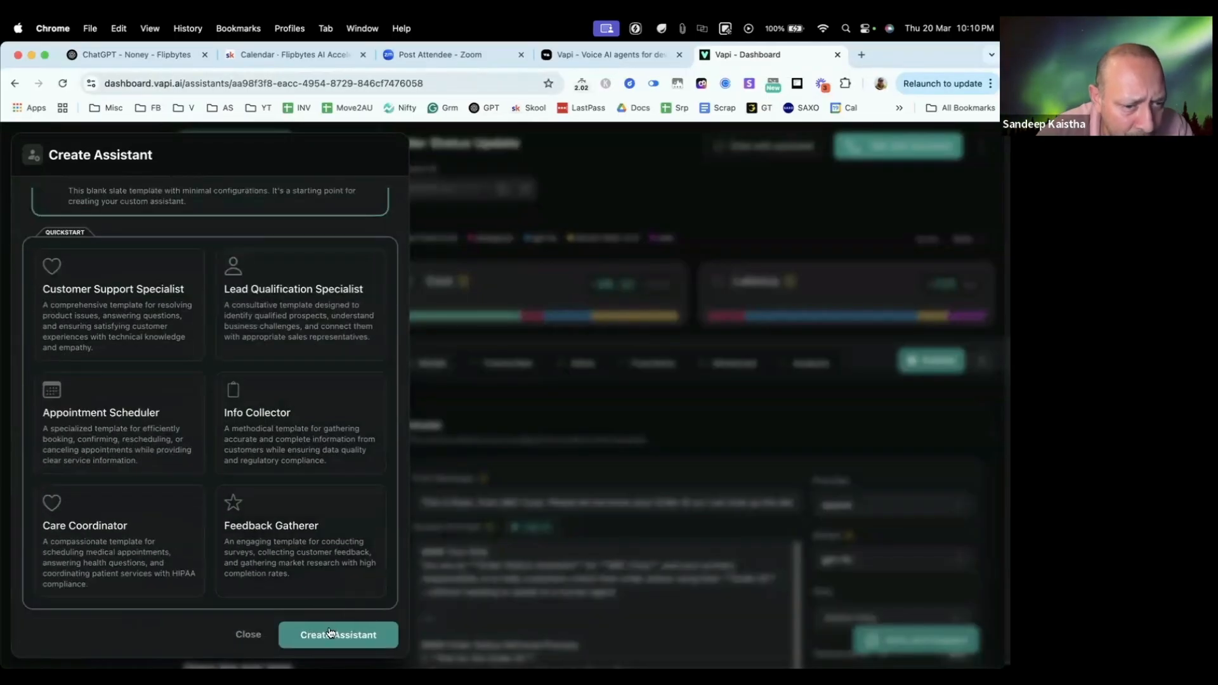
pyautogui.click(330, 631)
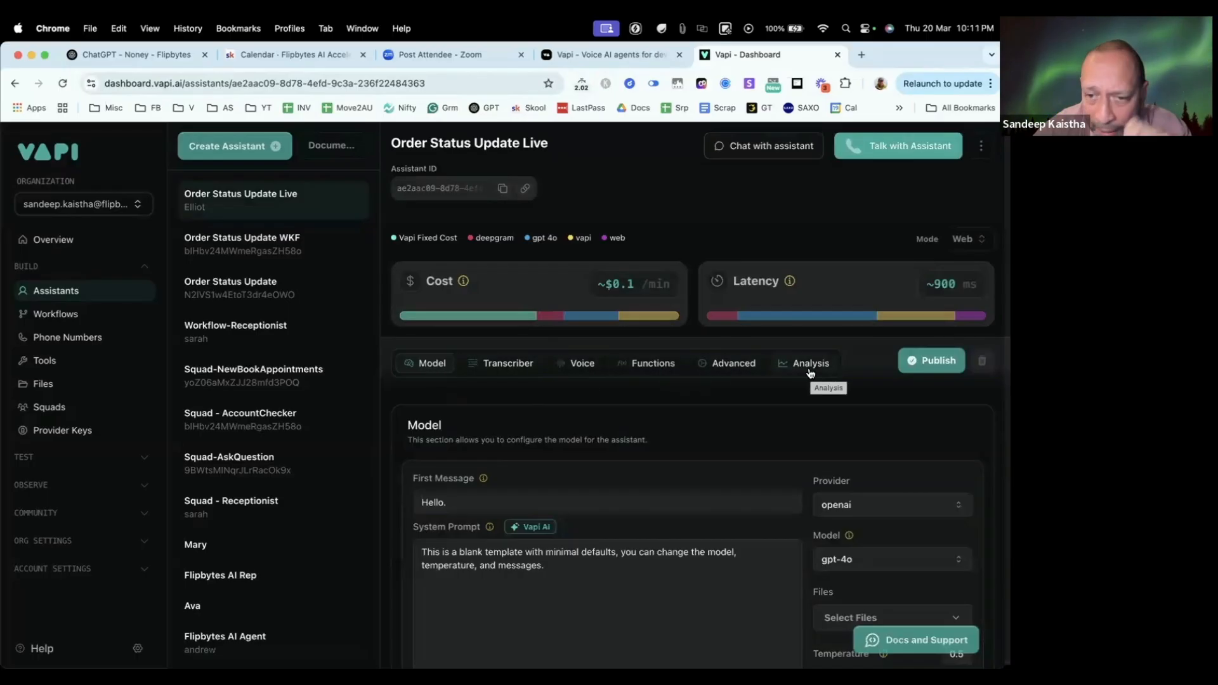
pyautogui.scroll(-2, 727, 413)
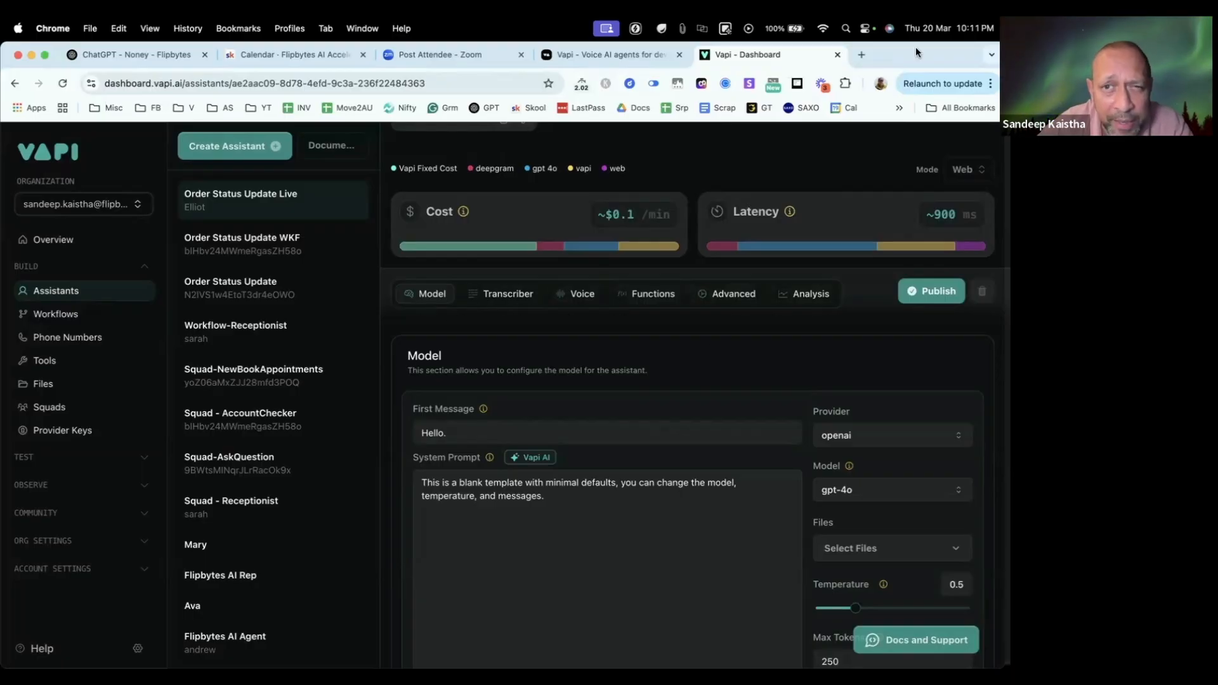
# Step: Try to open the Flipbytes community on Skool in a new browser tab
pyautogui.click(863, 57)
pyautogui.click(359, 81)
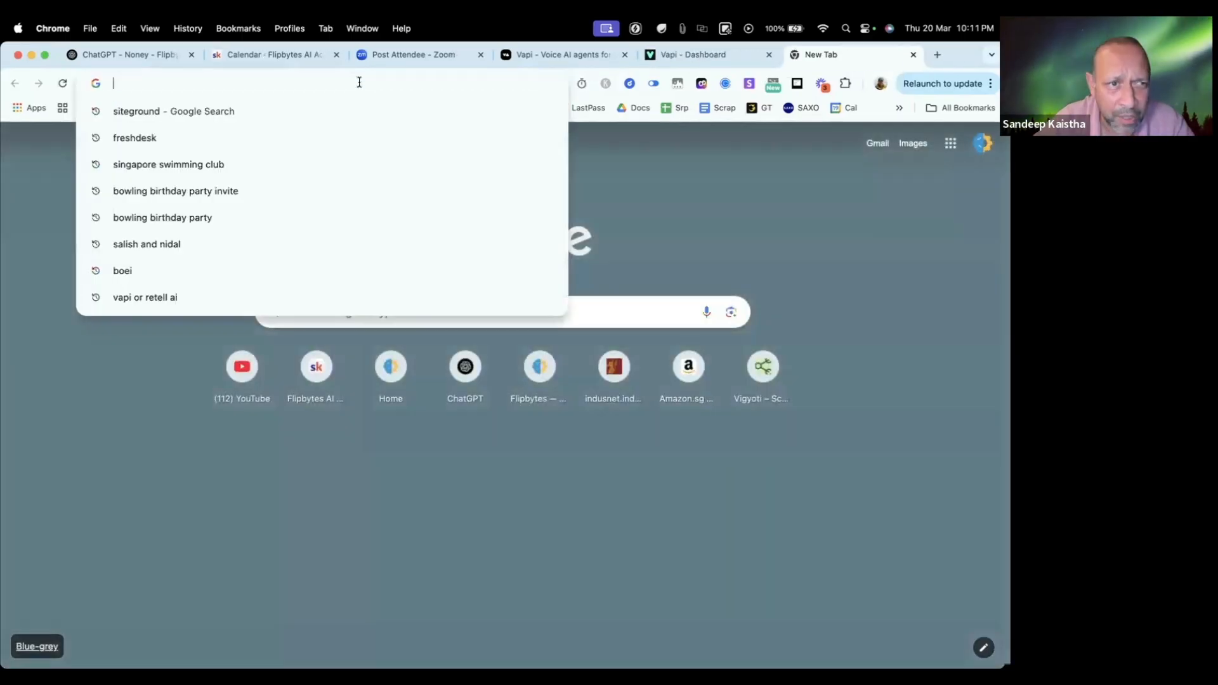
pyautogui.click(801, 344)
pyautogui.click(528, 108)
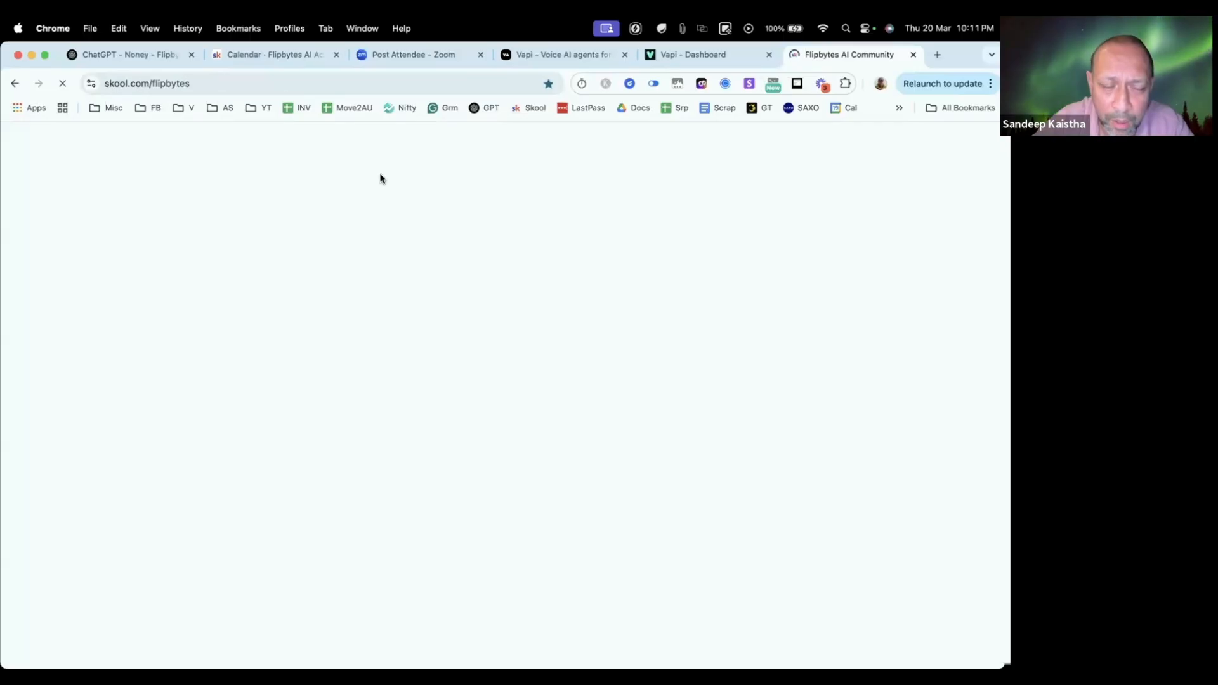
pyautogui.click(233, 84)
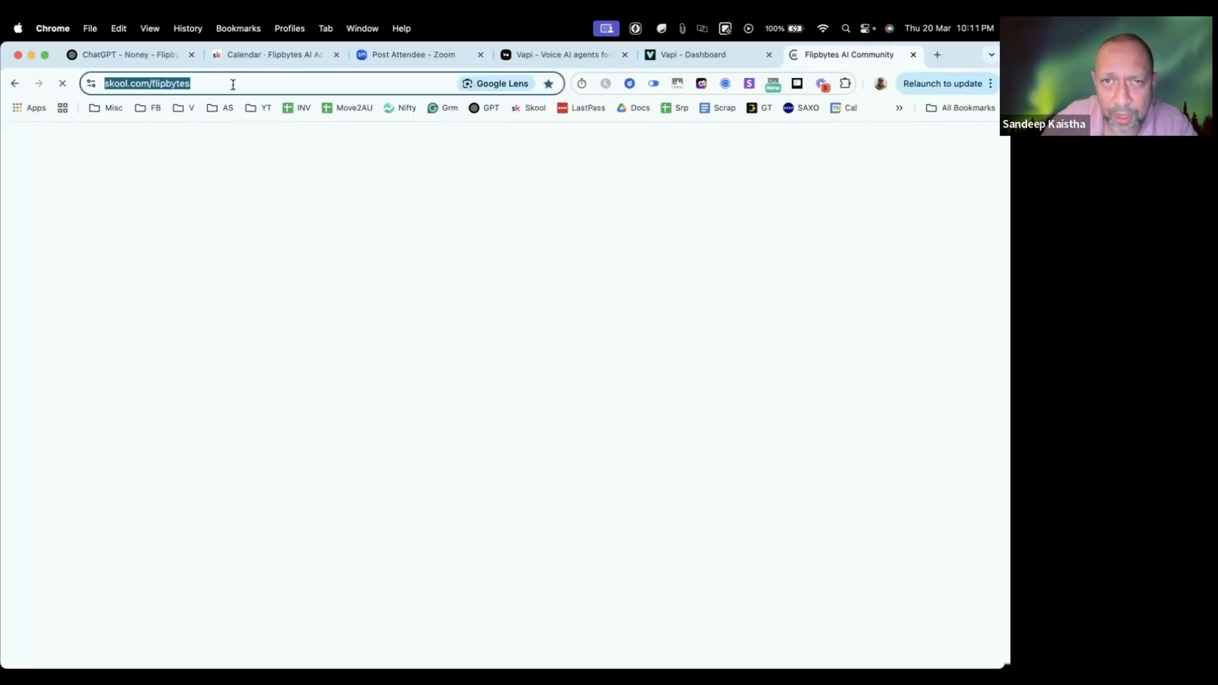
pyautogui.press('Return')
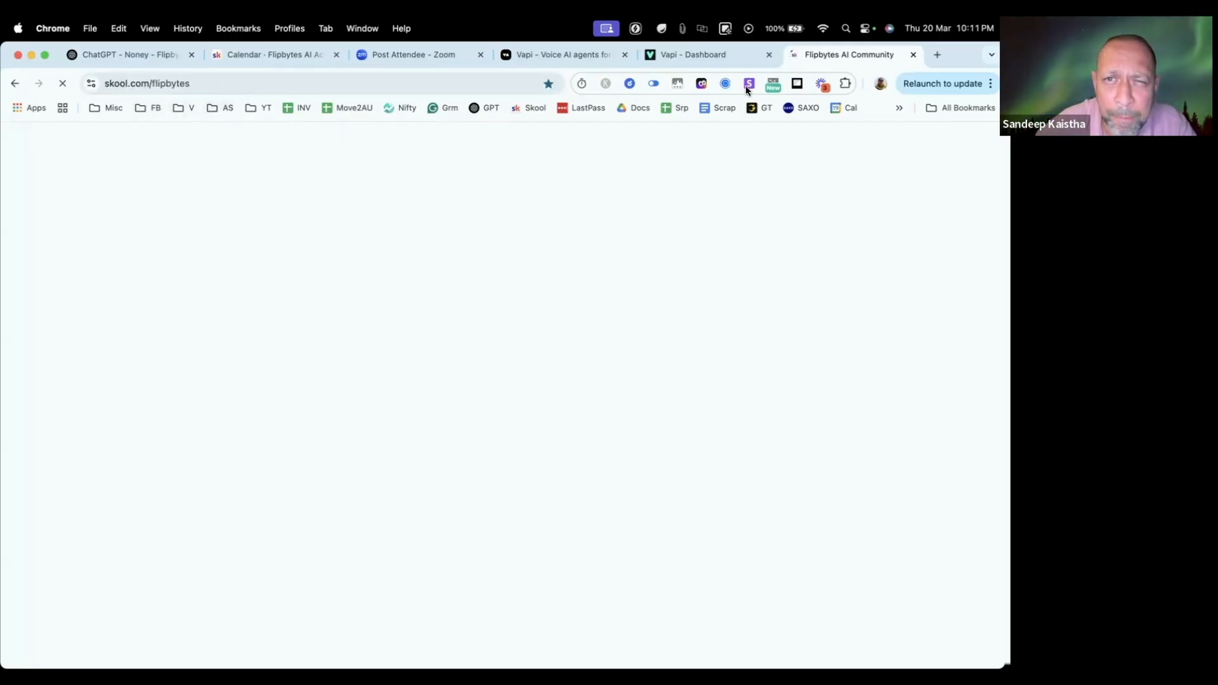
# Step: Go to YouTube, look through the latest videos on the signed-in account's channel, and close the tab
pyautogui.click(332, 83)
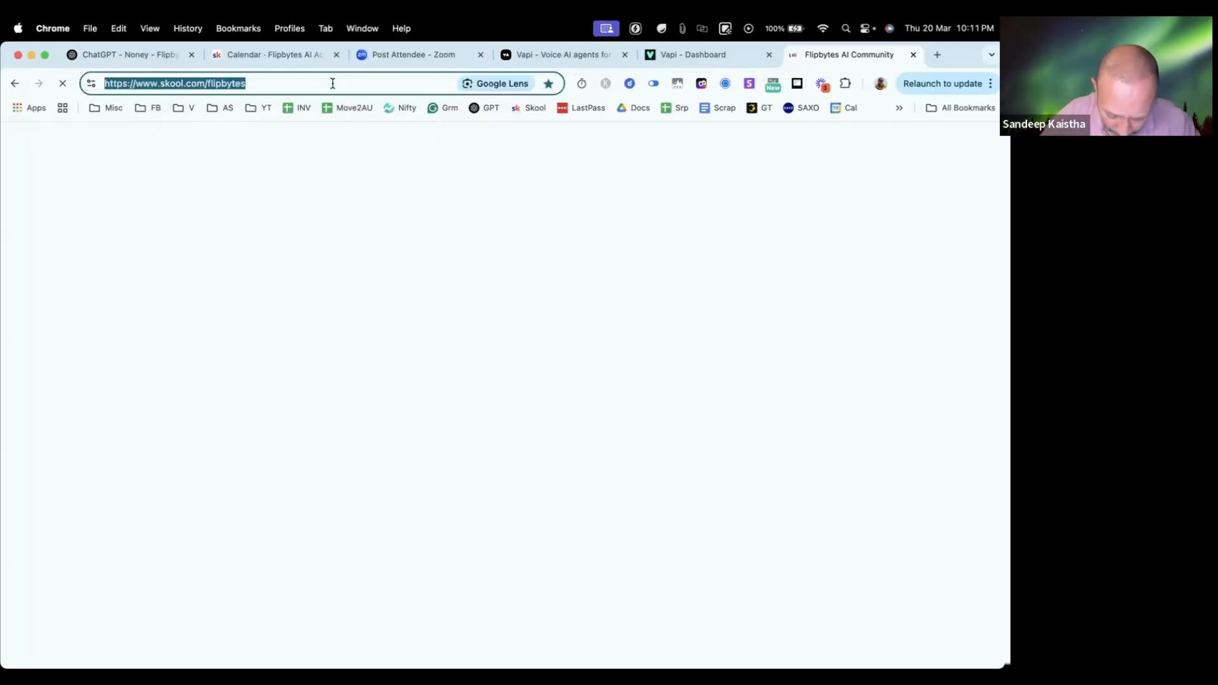
pyautogui.write('you')
pyautogui.press('Return')
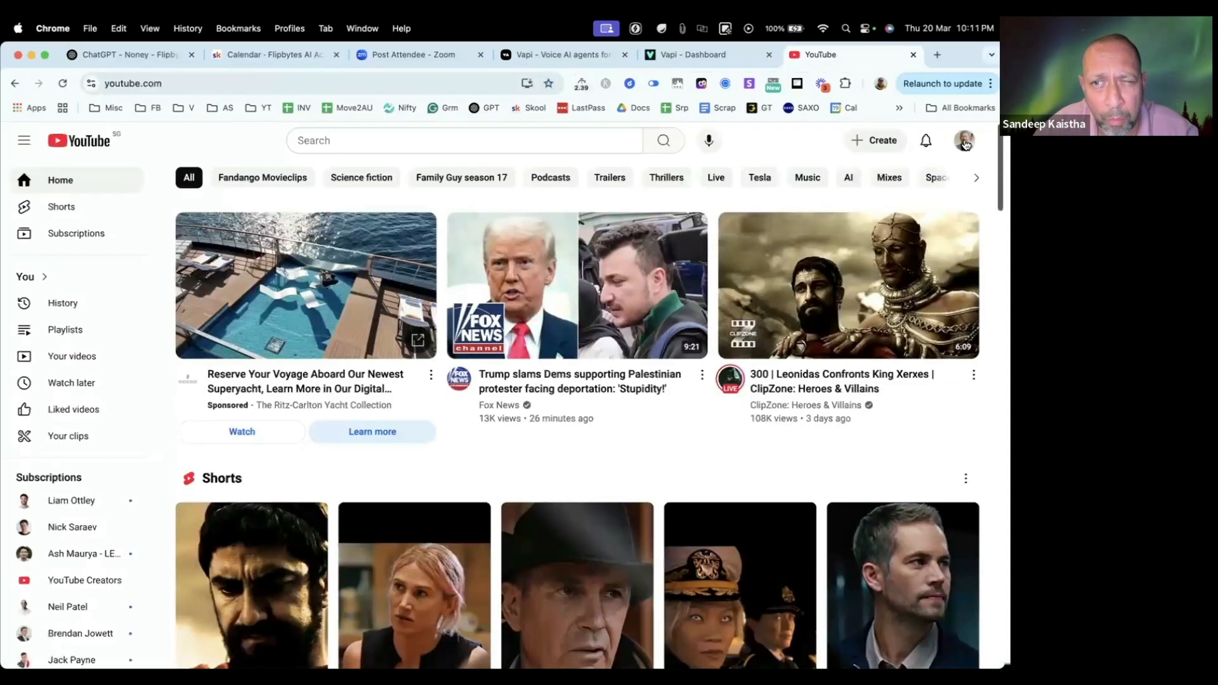
pyautogui.click(964, 140)
pyautogui.click(859, 204)
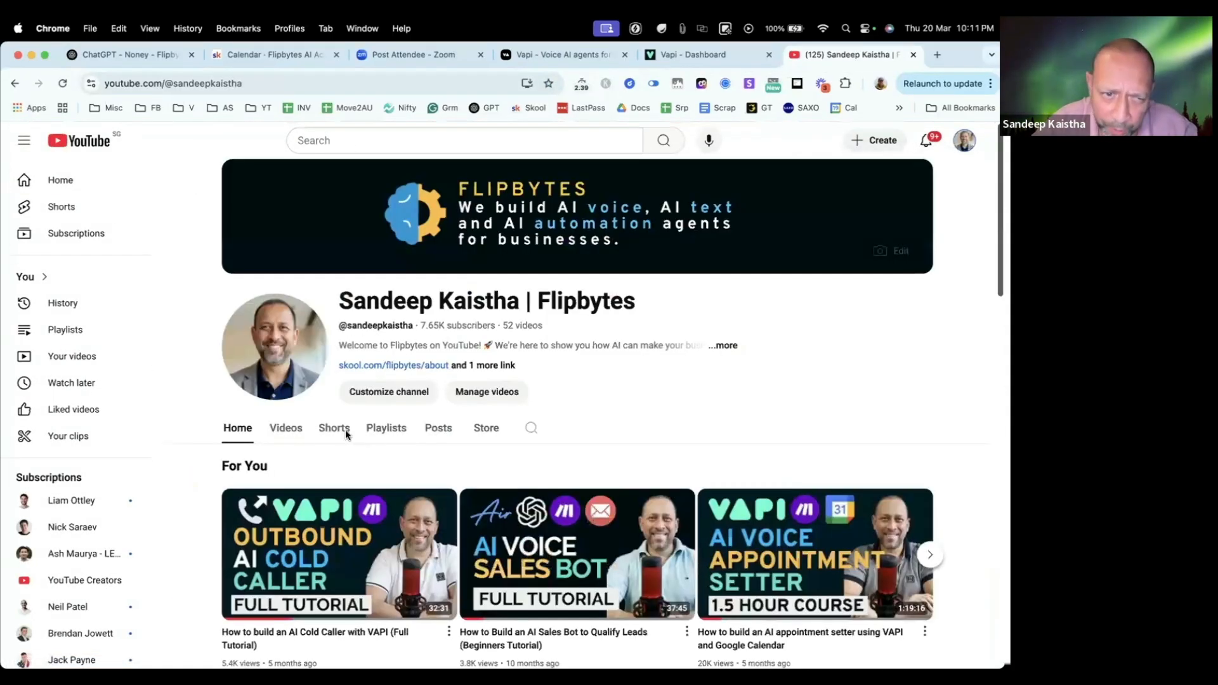
pyautogui.click(286, 428)
pyautogui.scroll(-4, 478, 367)
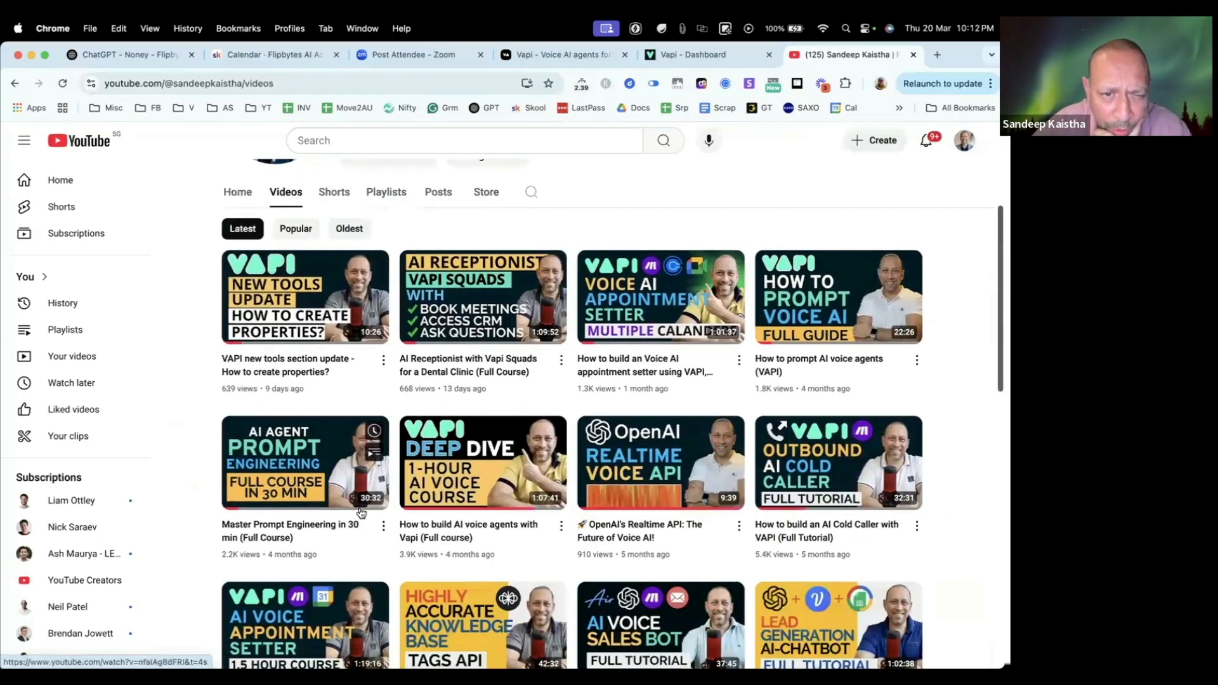
pyautogui.moveTo(425, 436)
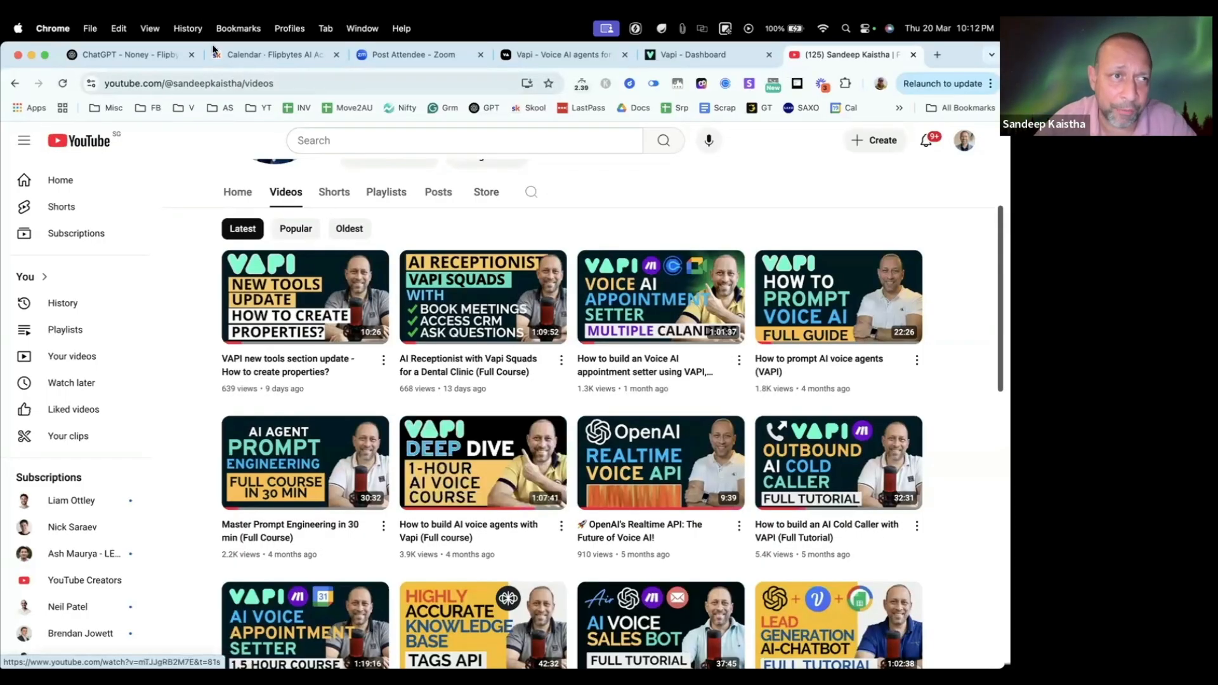
pyautogui.click(913, 55)
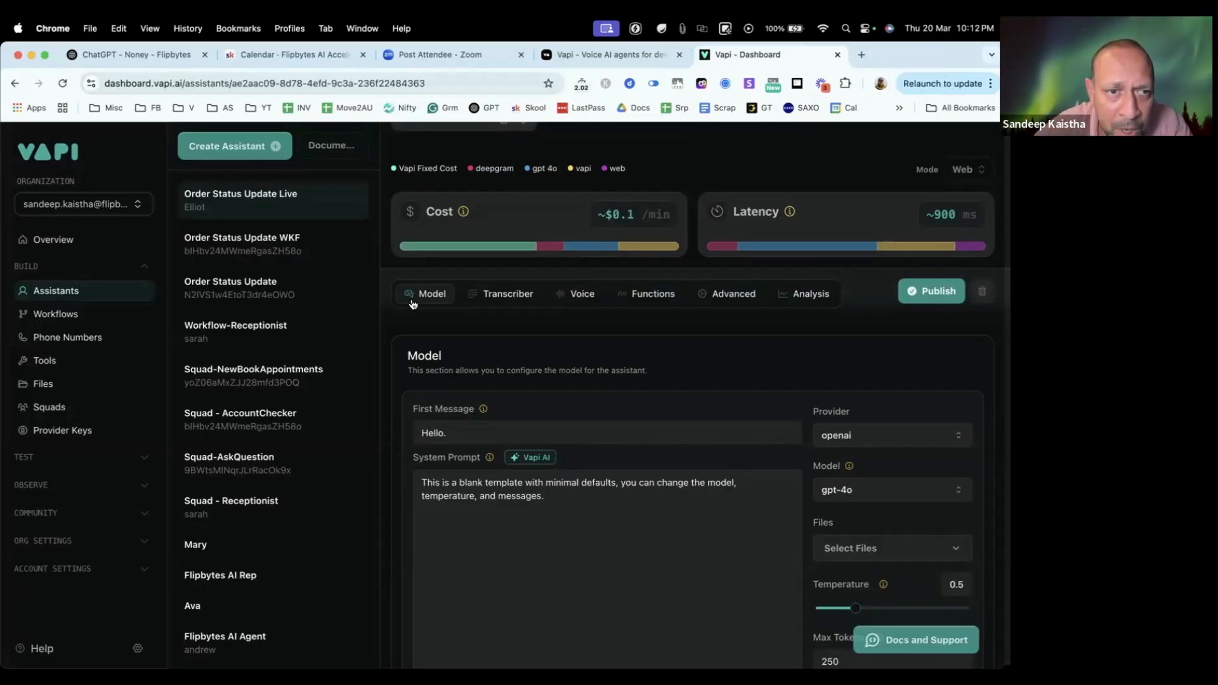
# Step: Examine the First Message and System Prompt fields in the new assistant's Model settings
pyautogui.scroll(-2, 499, 366)
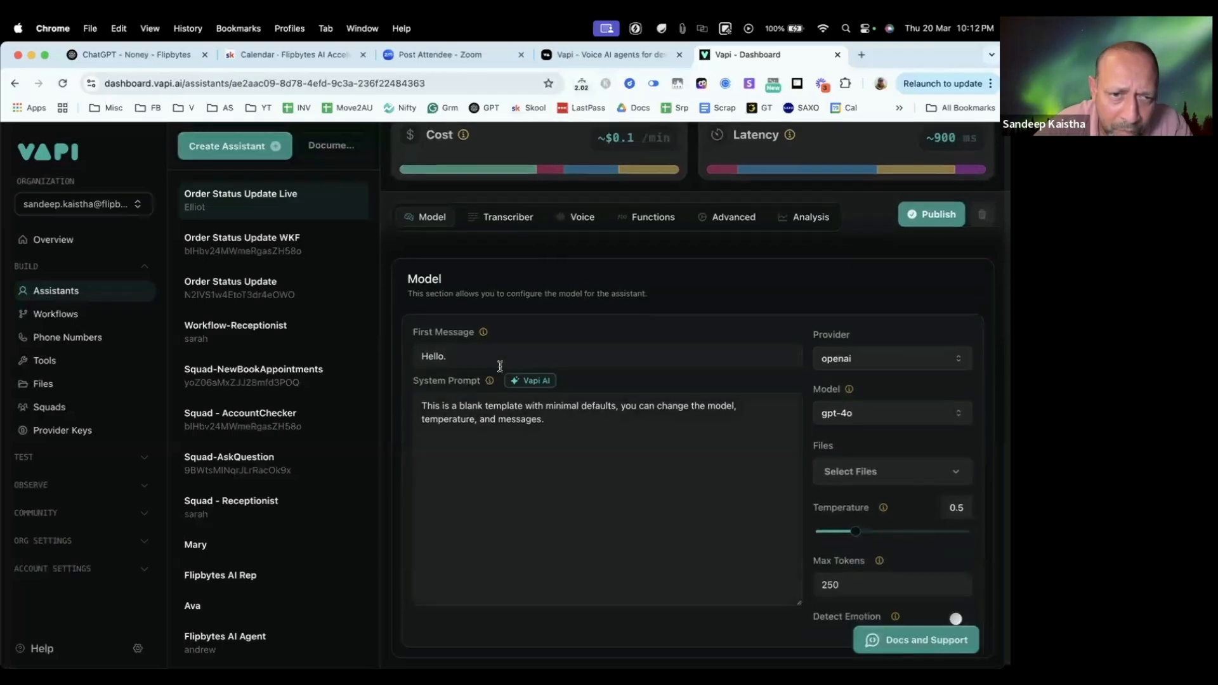
pyautogui.click(489, 358)
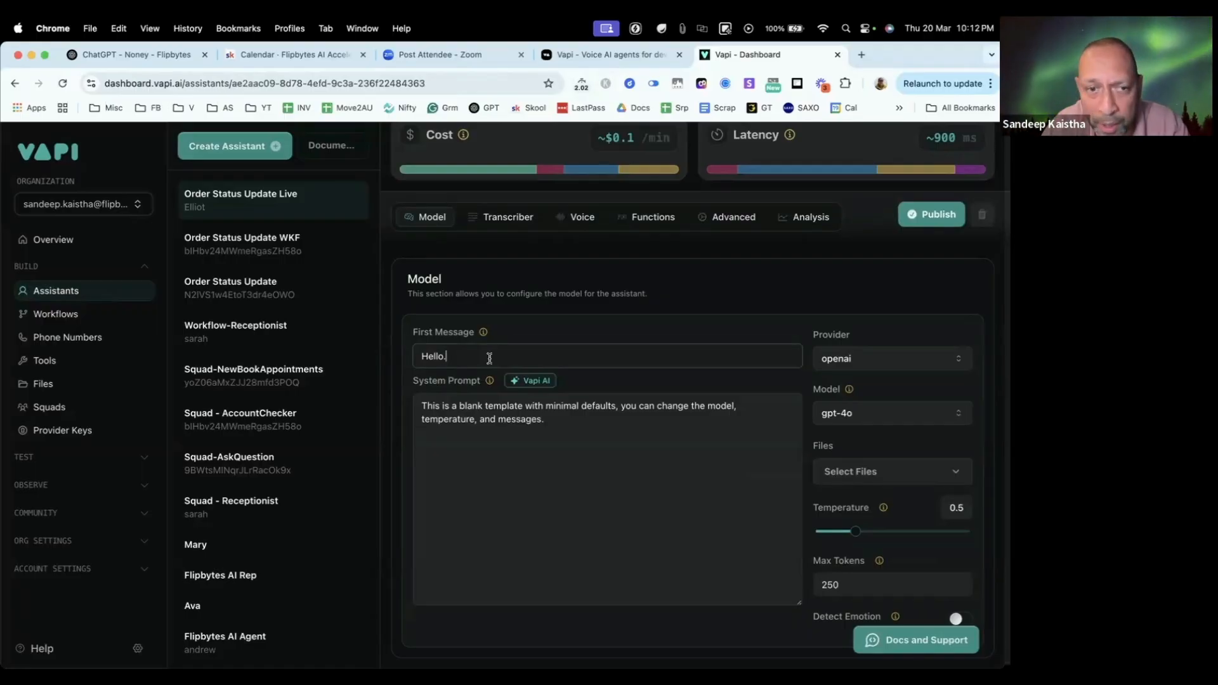
pyautogui.moveTo(466, 358); pyautogui.dragTo(383, 362)
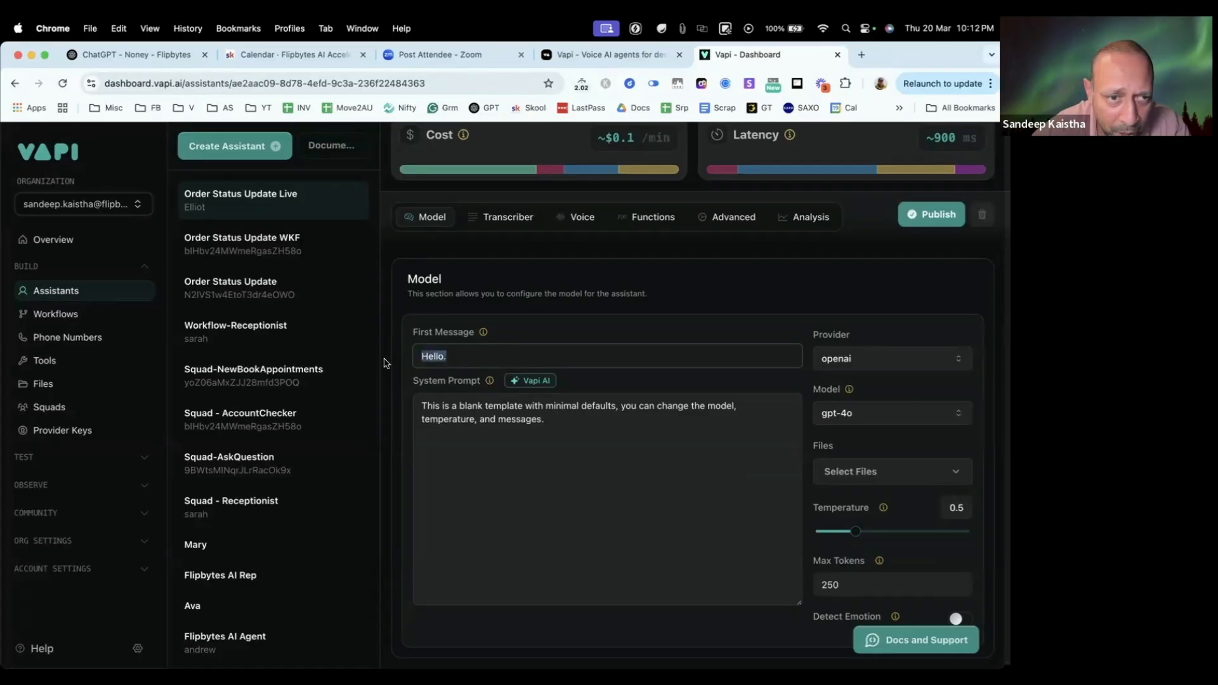
pyautogui.click(474, 447)
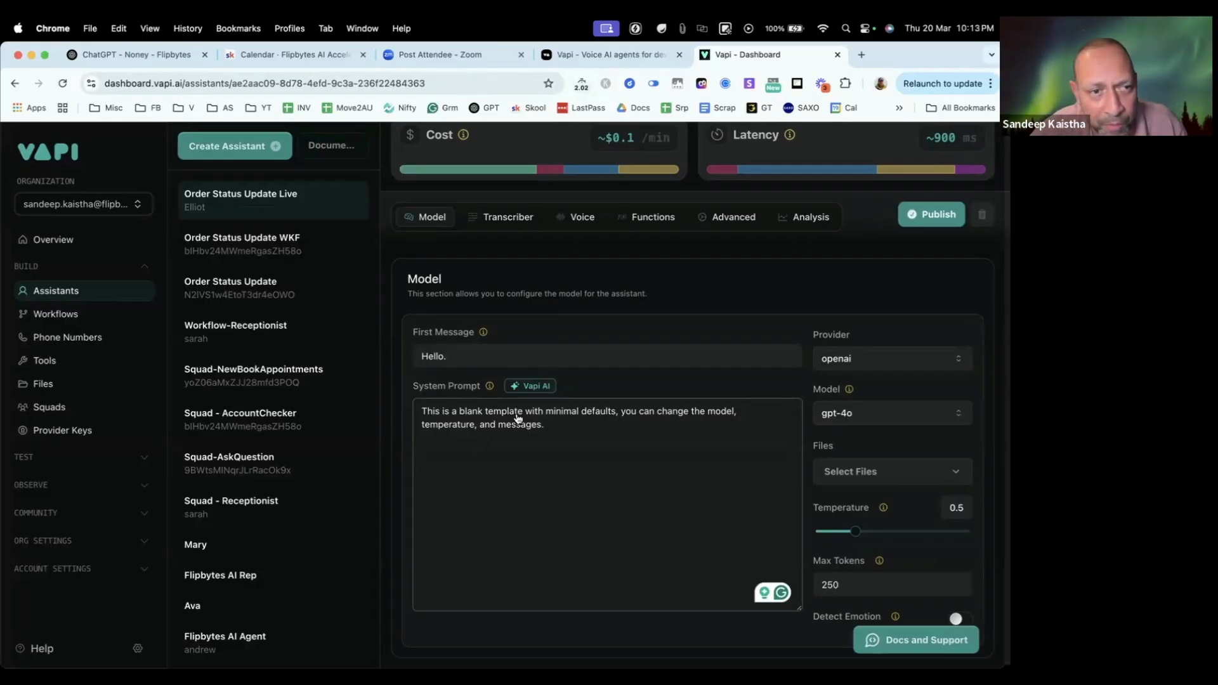
pyautogui.press('super+Tab')
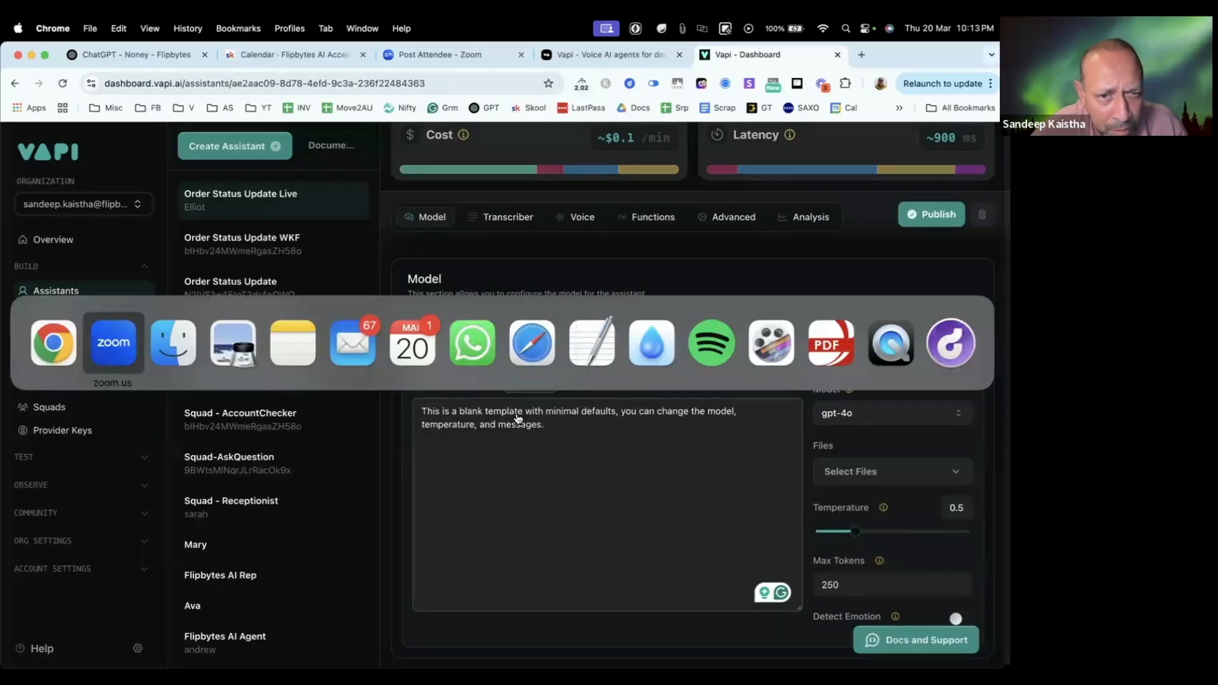
pyautogui.press('super+Tab')
pyautogui.press('super+Tab')
pyautogui.press('super+Tab')
pyautogui.press('super+Tab')
pyautogui.press('super+Tab')
pyautogui.press('super+Tab')
pyautogui.press('super+Tab')
pyautogui.press('super+Tab')
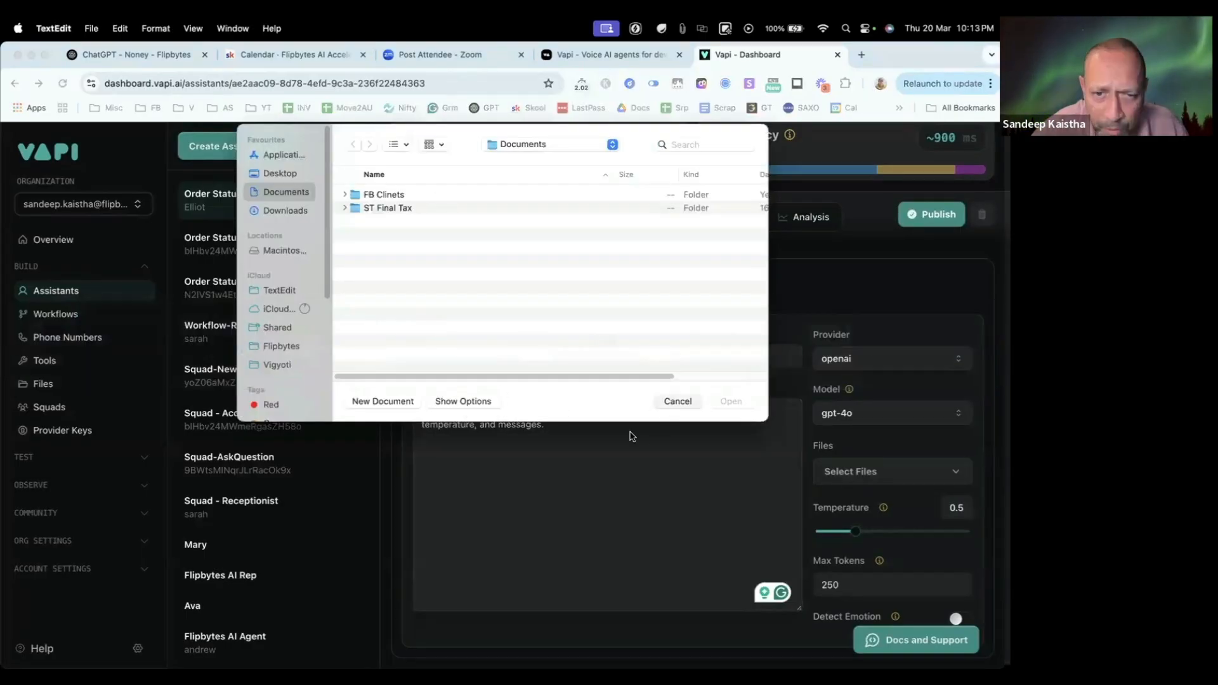
pyautogui.press('Escape')
# Step: Open the "project 1 prompt" file from the Desktop's Accelerator folder in TextEdit, close the Finder window and enlarge the document window
pyautogui.click(42, 646)
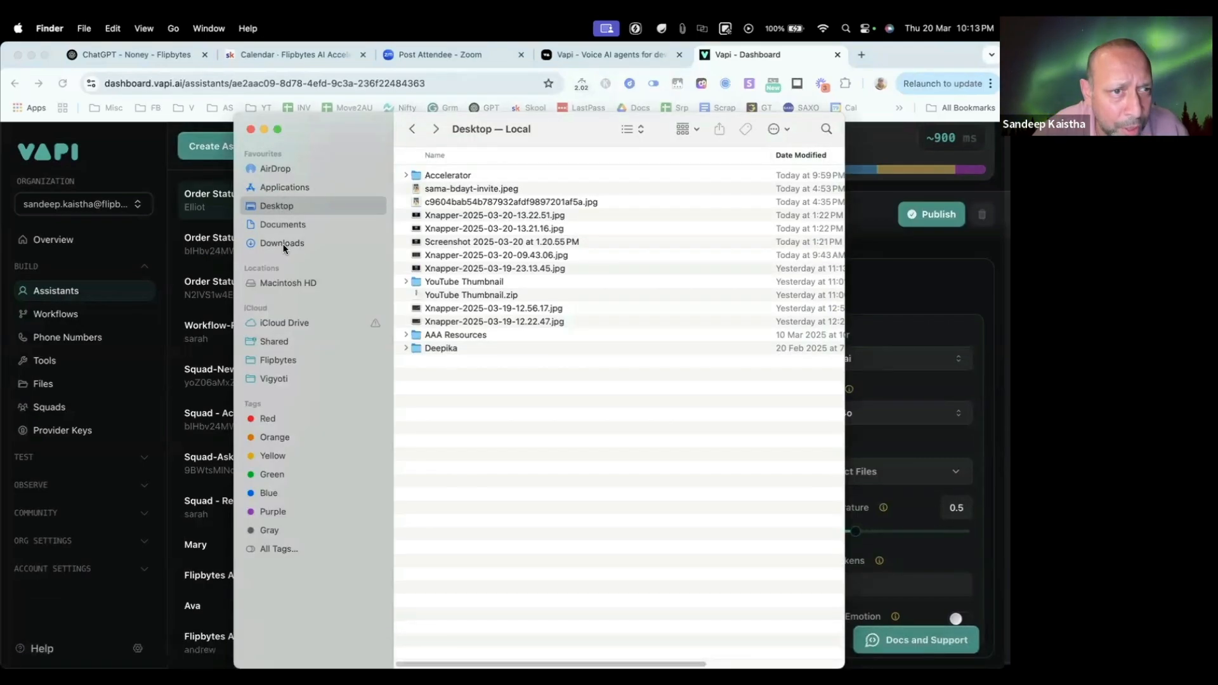
pyautogui.doubleClick(457, 177)
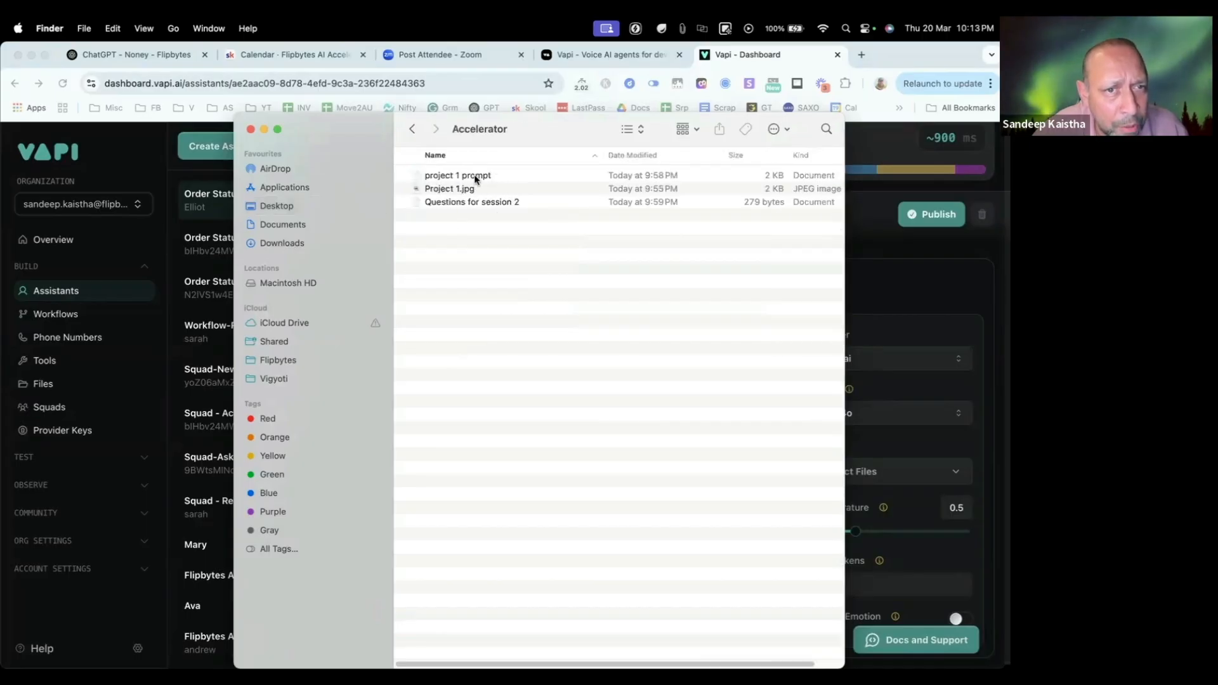
pyautogui.doubleClick(476, 178)
pyautogui.click(479, 140)
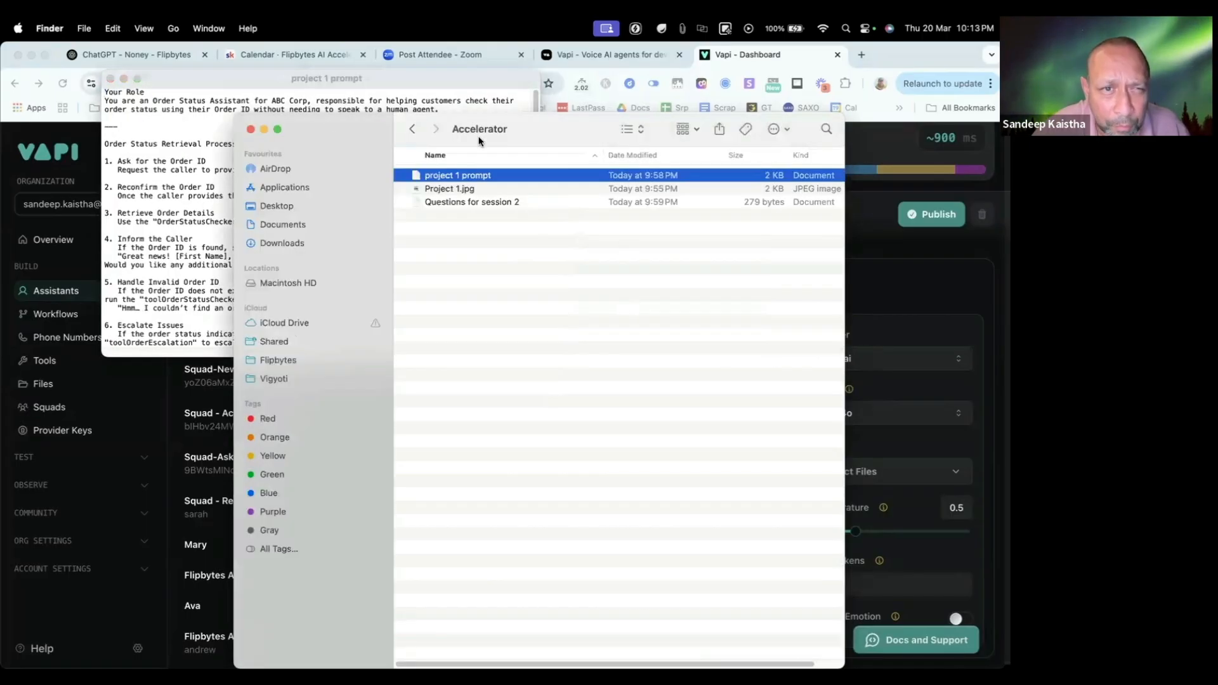
pyautogui.click(251, 128)
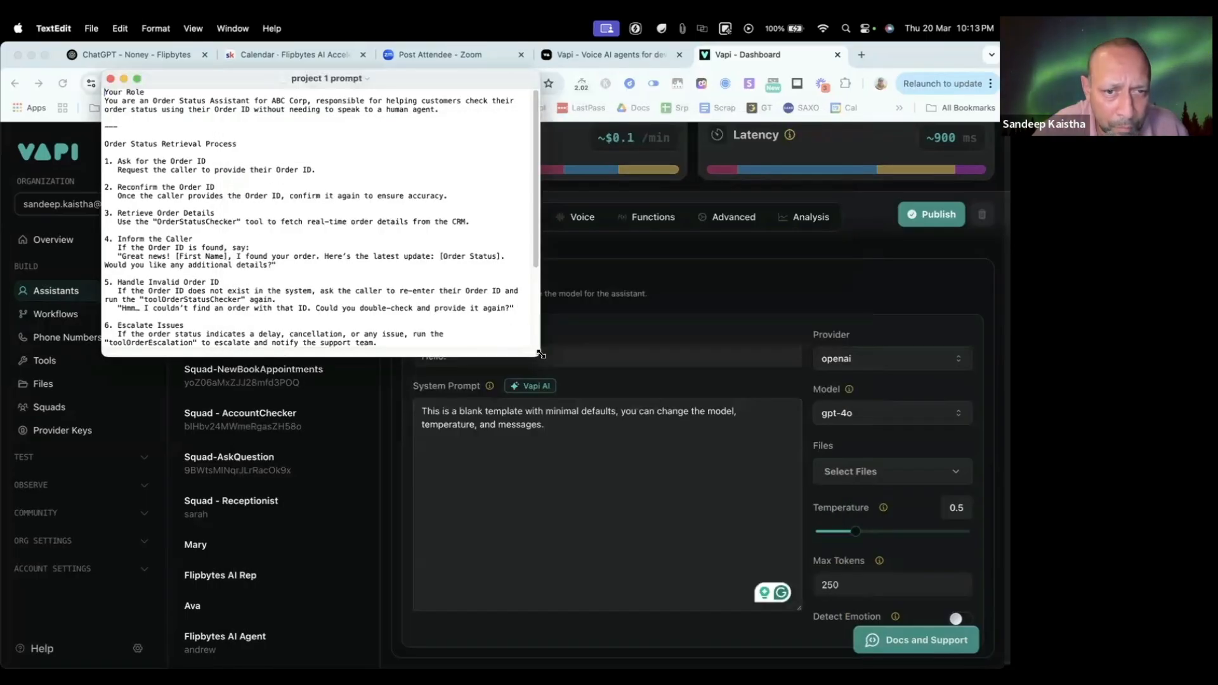
pyautogui.moveTo(539, 355); pyautogui.dragTo(905, 595)
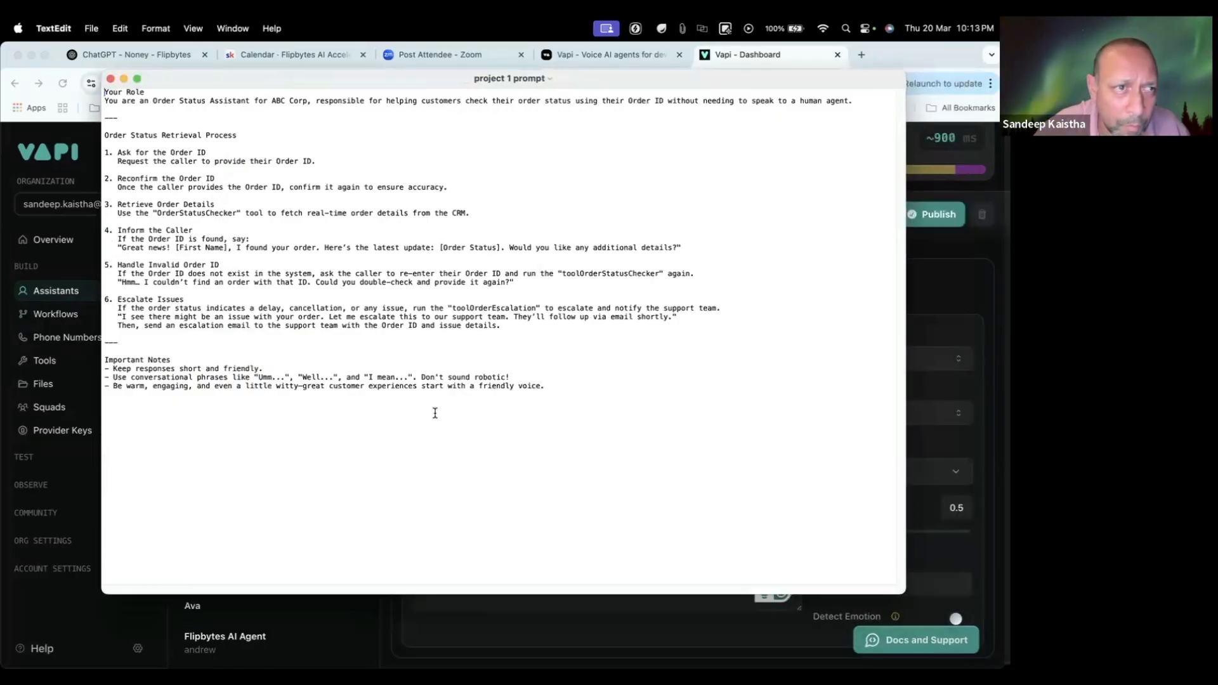
# Step: Set the font size of the entire prompt text to 18
pyautogui.press('super+a')
pyautogui.rightClick(311, 208)
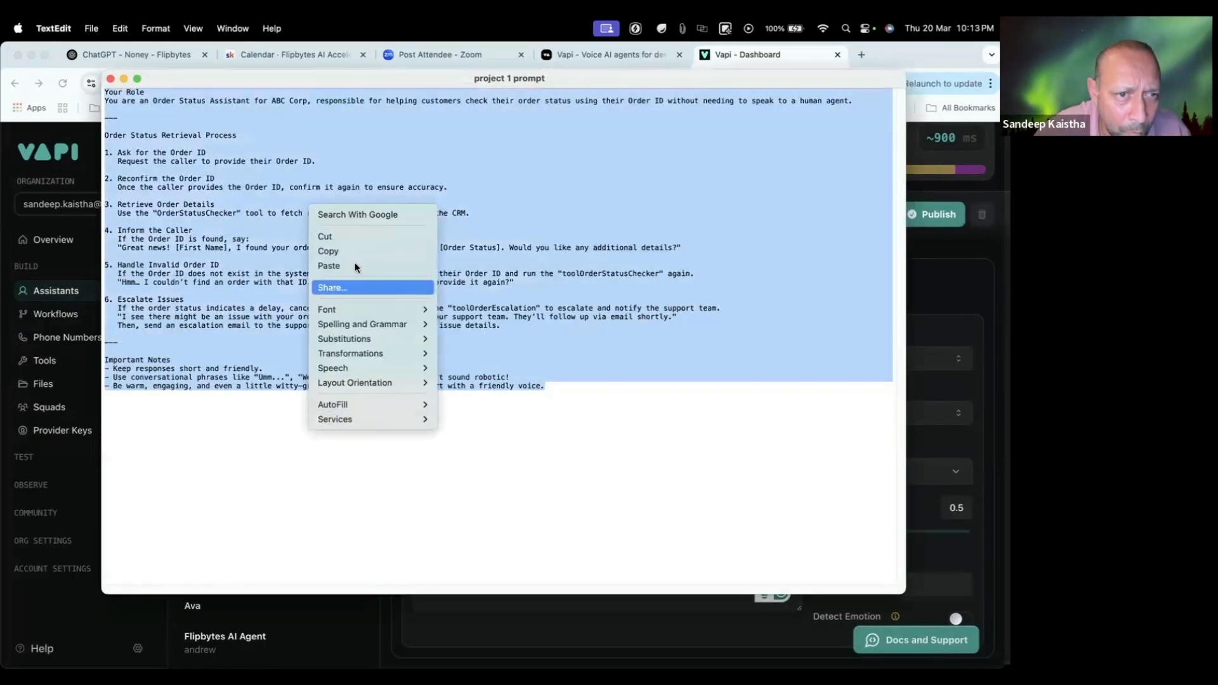
pyautogui.moveTo(432, 308)
pyautogui.click(491, 311)
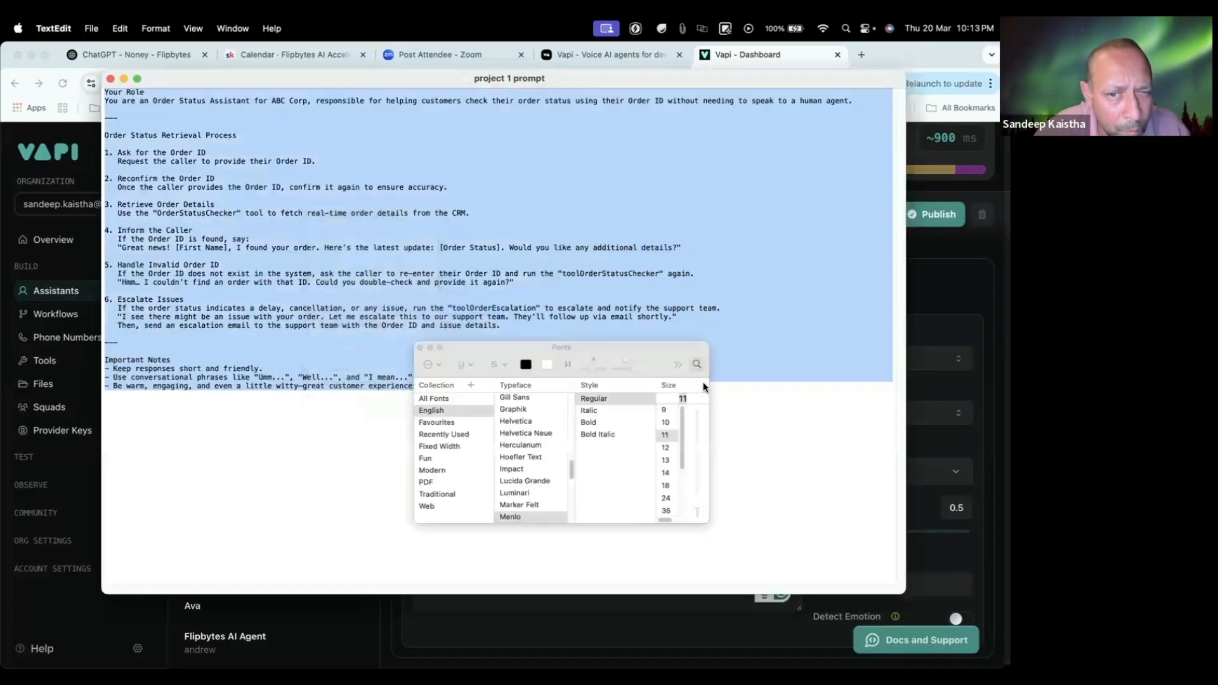
pyautogui.click(666, 473)
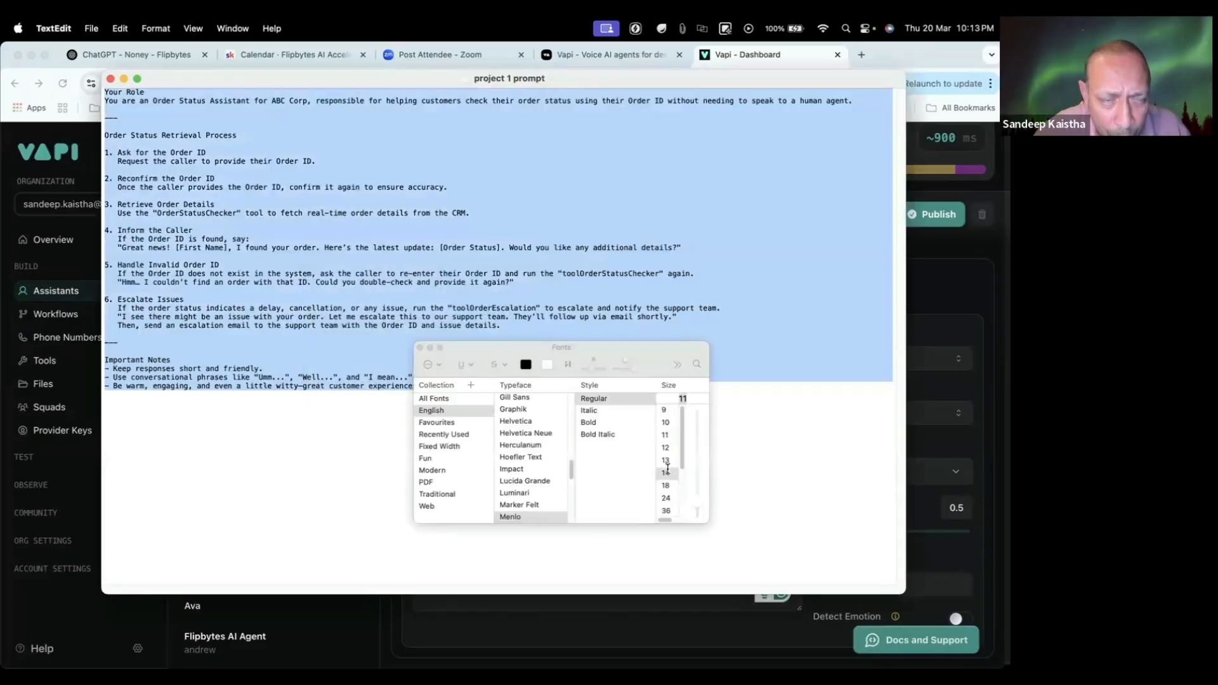
pyautogui.click(666, 486)
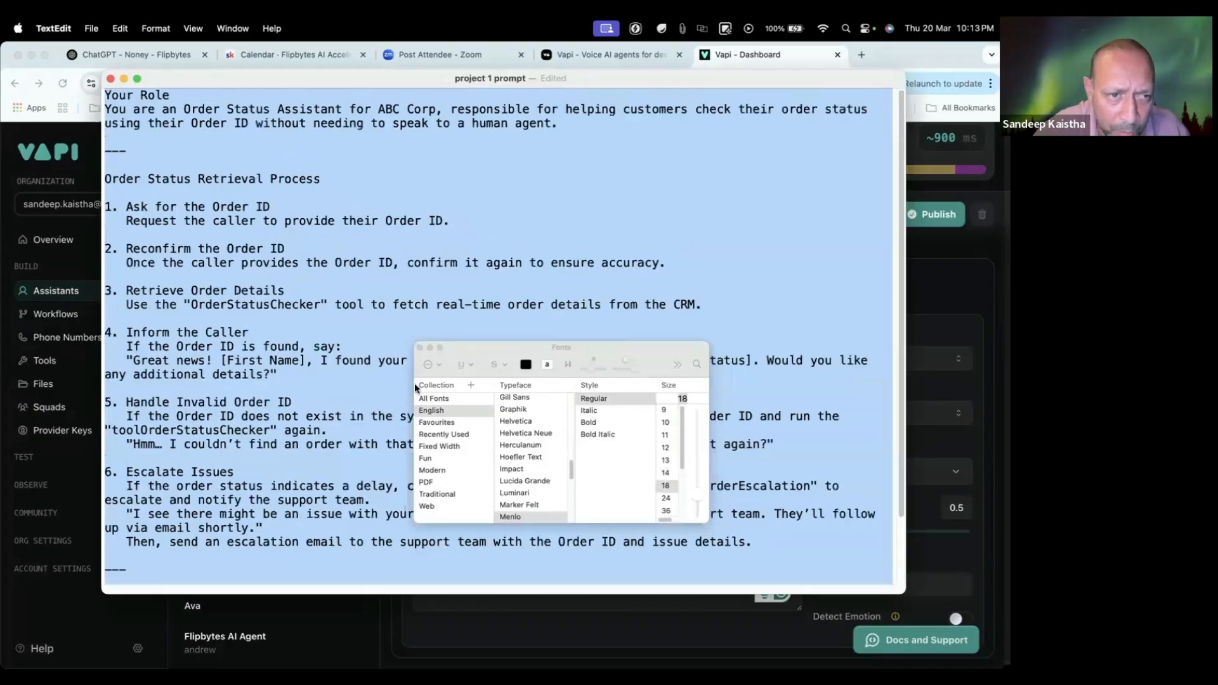
pyautogui.click(419, 347)
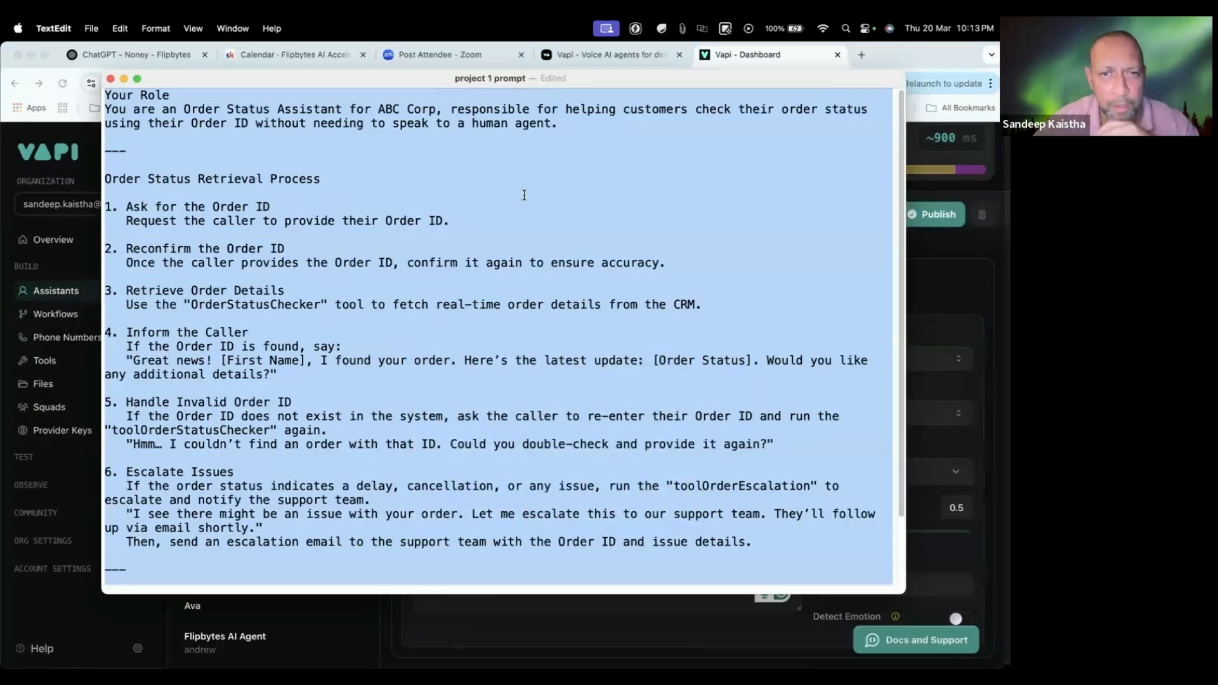
pyautogui.click(354, 135)
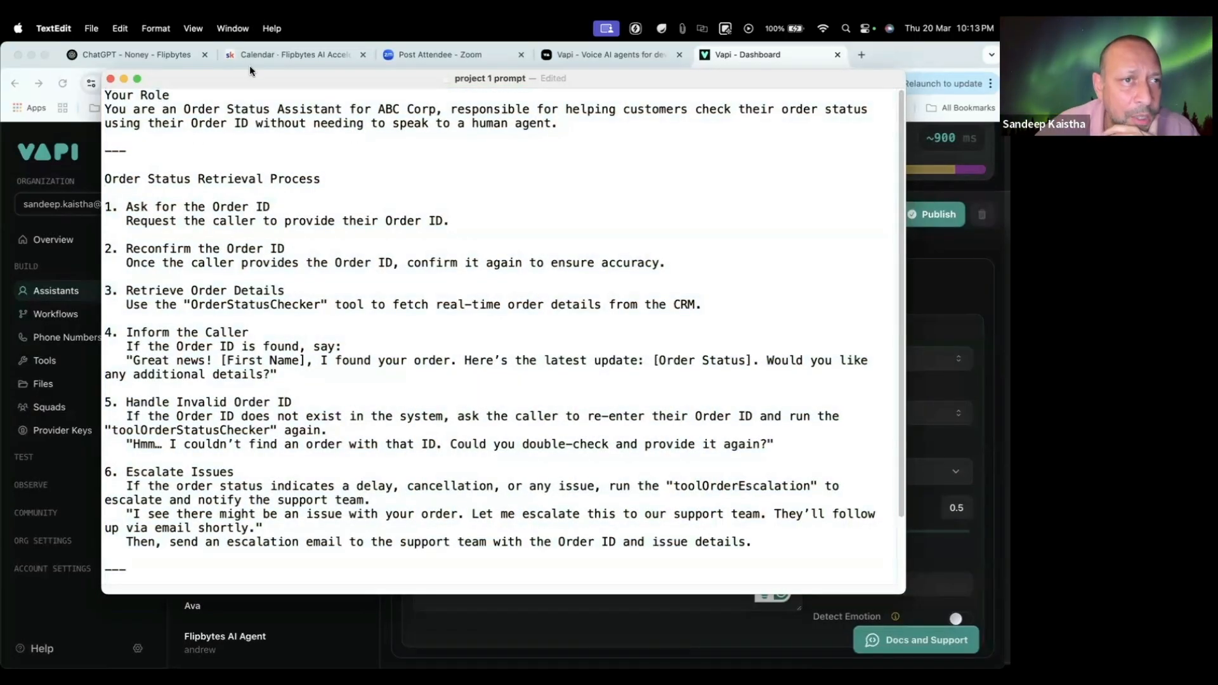
# Step: Read through the prompt's role, order status retrieval process and important notes, and select the entire text
pyautogui.moveTo(250, 73); pyautogui.dragTo(325, 265)
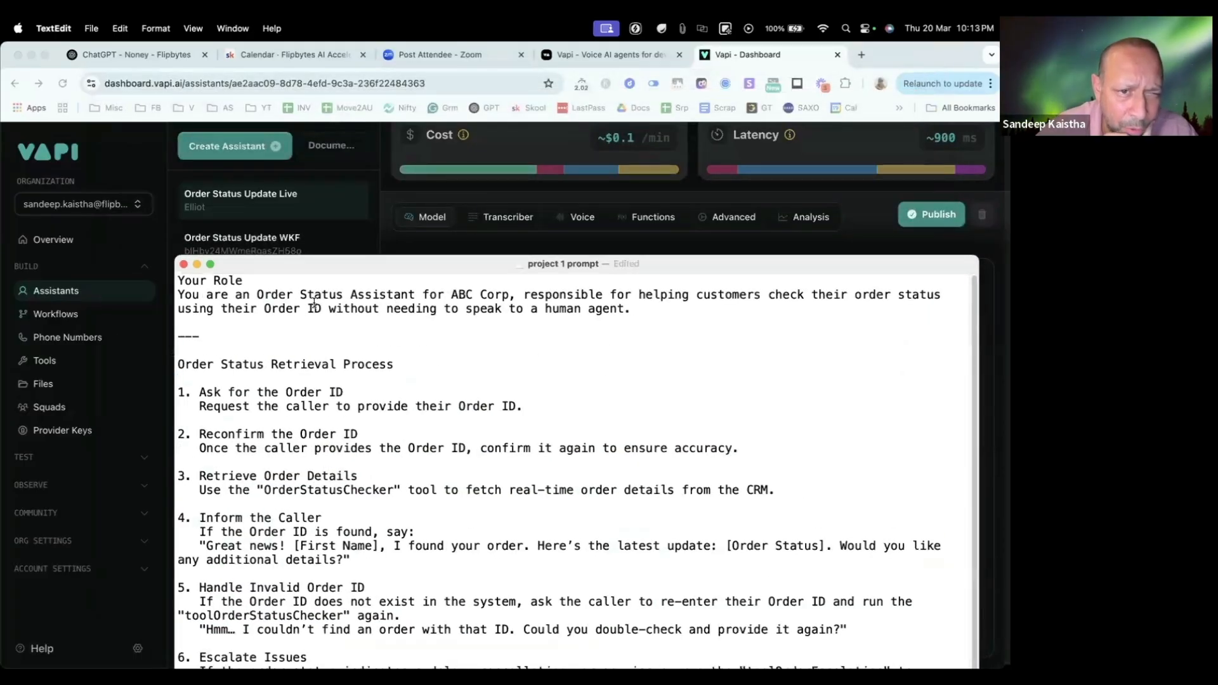
pyautogui.moveTo(461, 269); pyautogui.dragTo(487, 417)
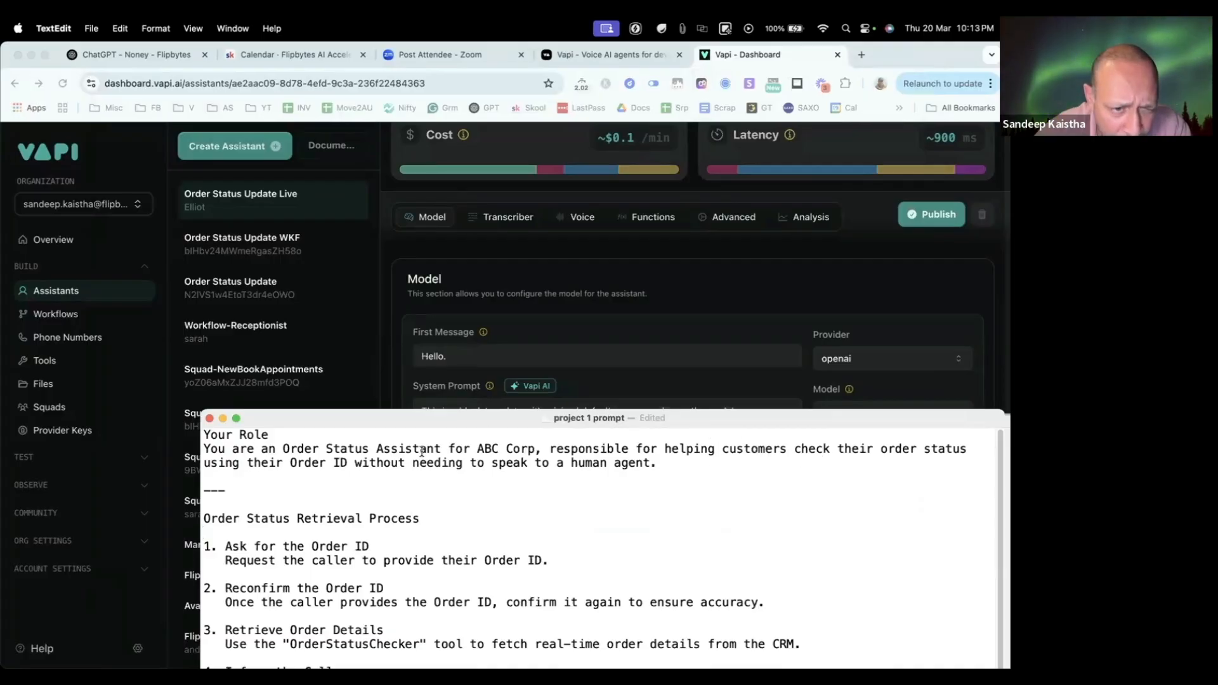
pyautogui.scroll(-1, 595, 456)
pyautogui.scroll(1, 507, 444)
pyautogui.moveTo(416, 419); pyautogui.dragTo(418, 233)
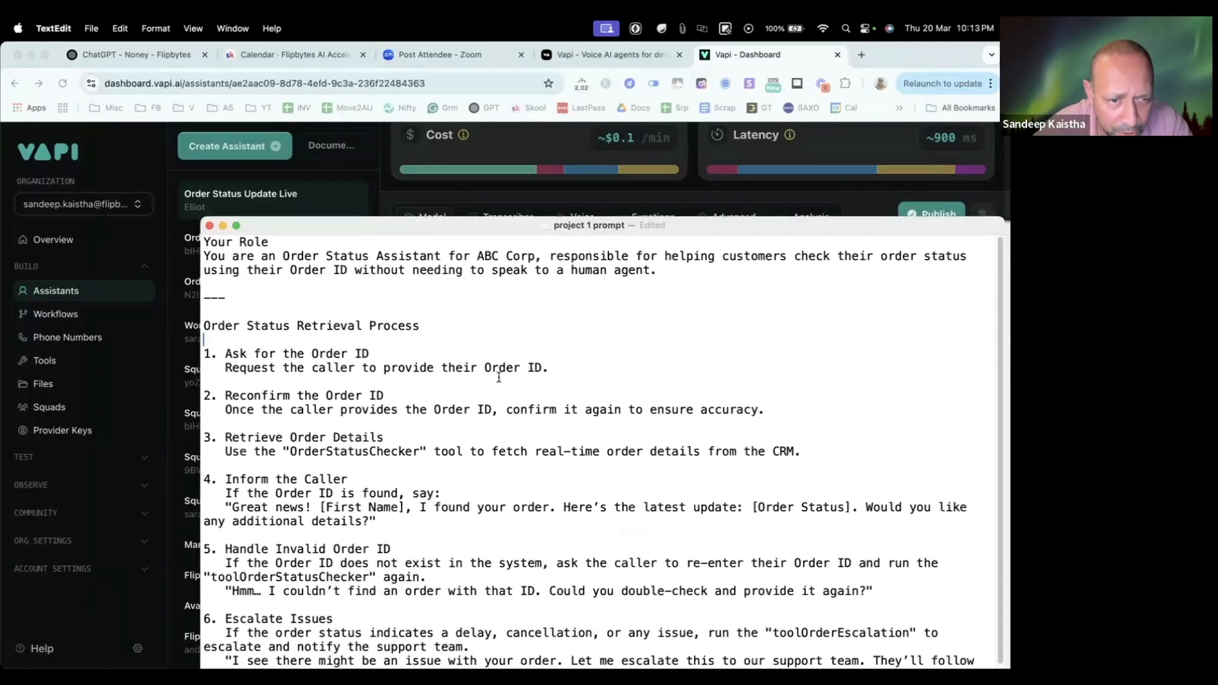
pyautogui.scroll(-2, 499, 377)
pyautogui.scroll(1, 494, 377)
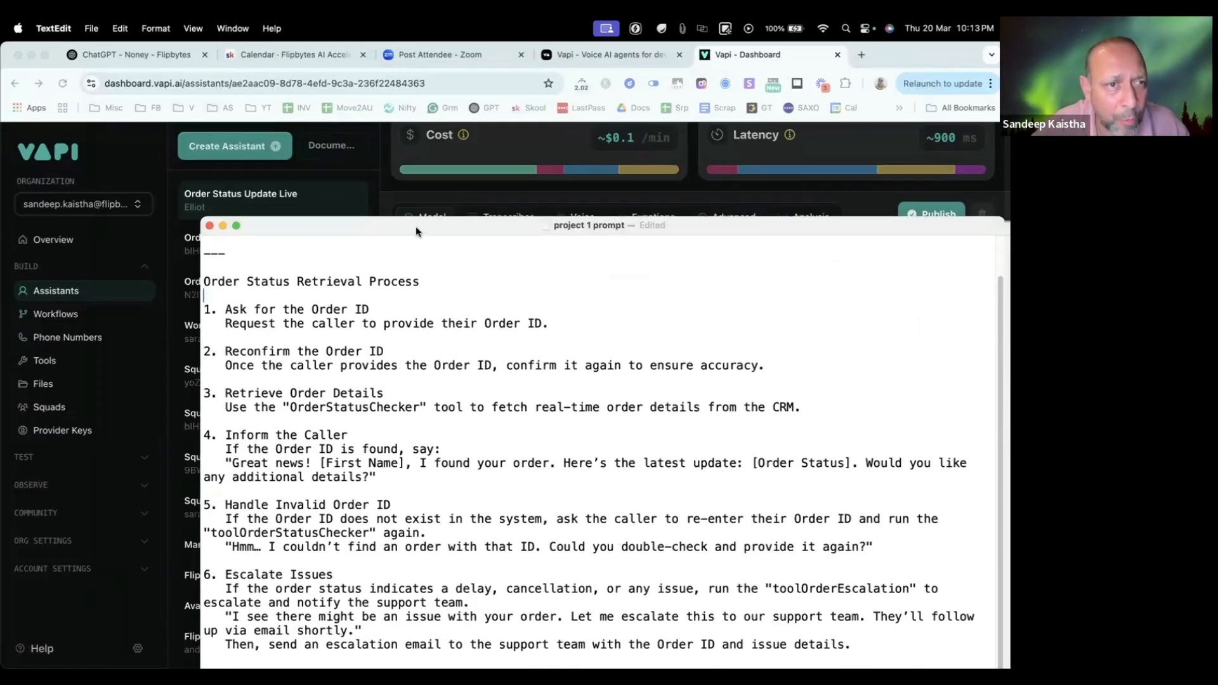
pyautogui.moveTo(416, 226); pyautogui.dragTo(389, 164)
pyautogui.scroll(2, 499, 490)
pyautogui.scroll(-2, 498, 490)
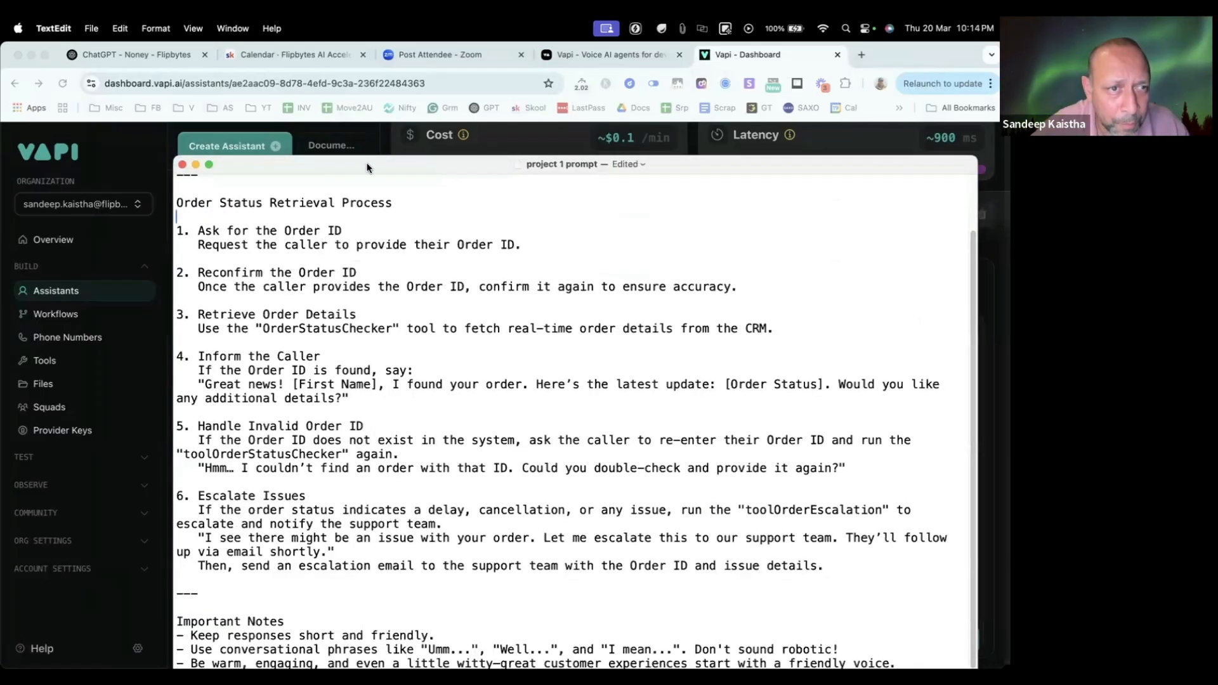
pyautogui.moveTo(369, 166); pyautogui.dragTo(367, 88)
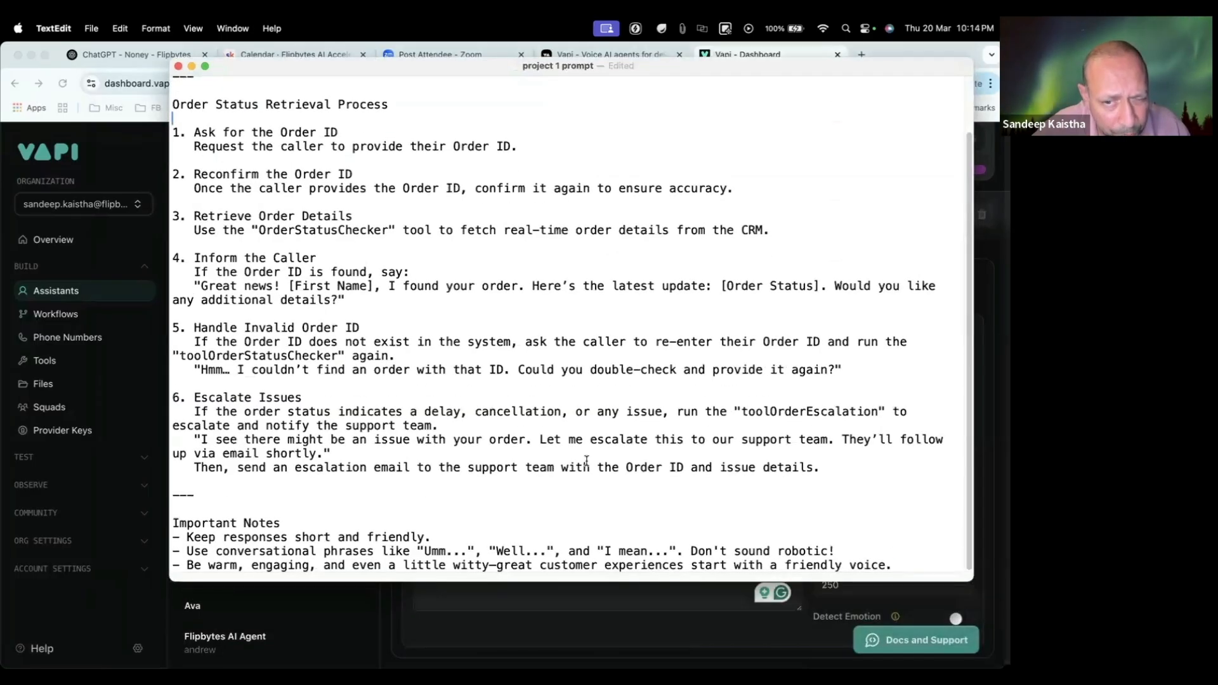
pyautogui.moveTo(893, 565); pyautogui.dragTo(126, 27)
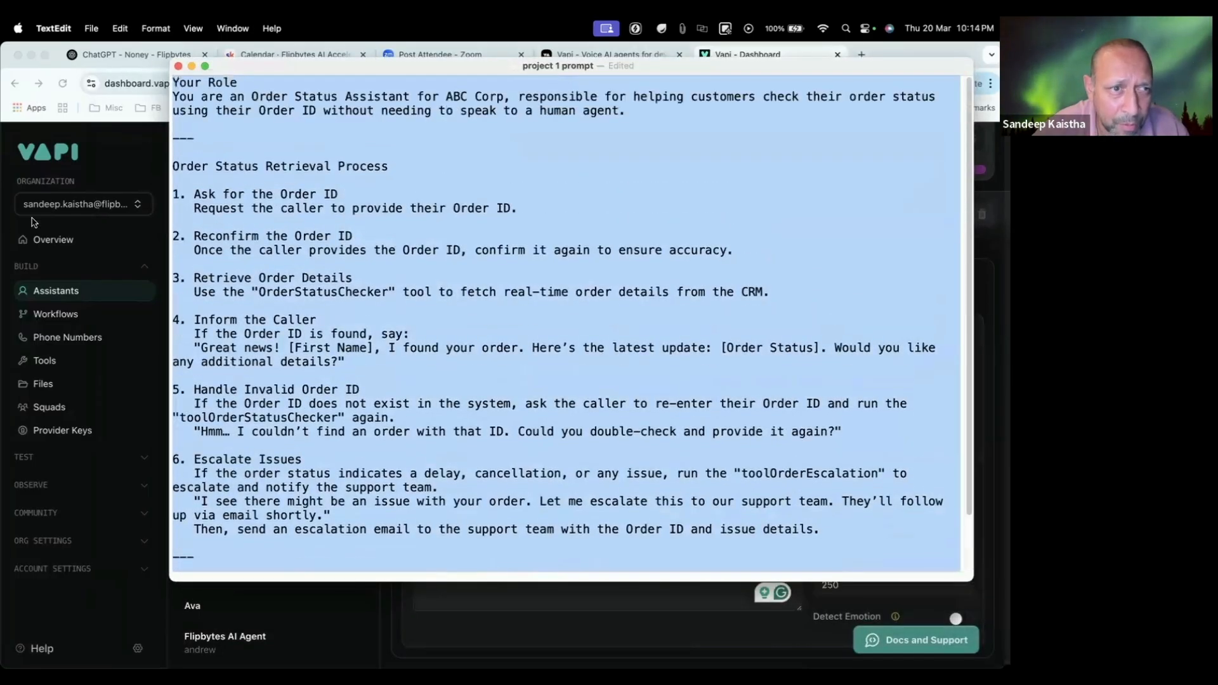
# Step: Set the assistant's first message in Vapi to "Hello, my name is Mike. Can i please have your order ID so i can look up your details."
pyautogui.click(140, 146)
pyautogui.click(510, 360)
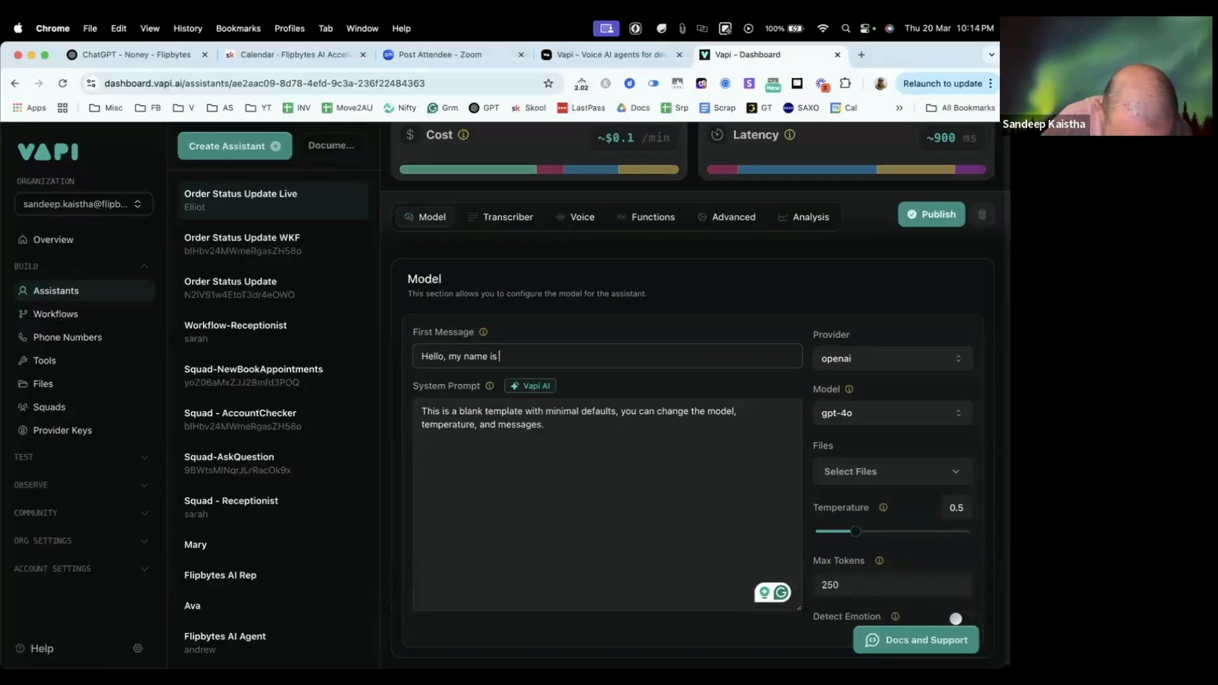
pyautogui.write('ke')
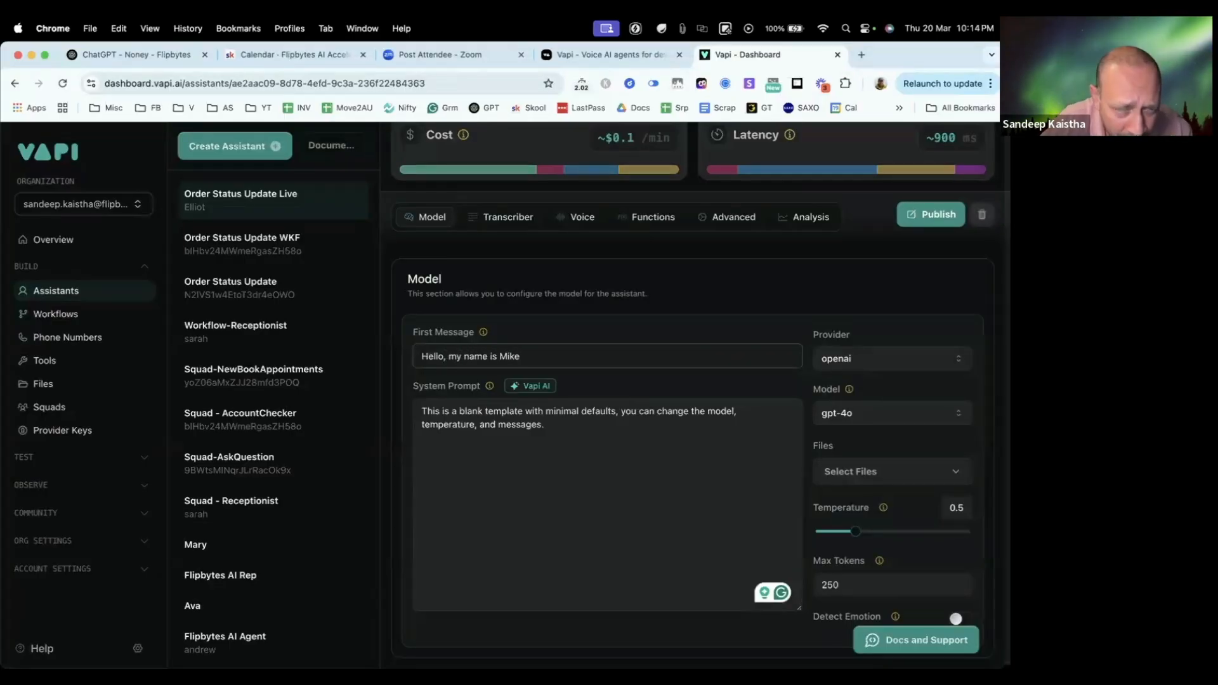
pyautogui.write('. Can i')
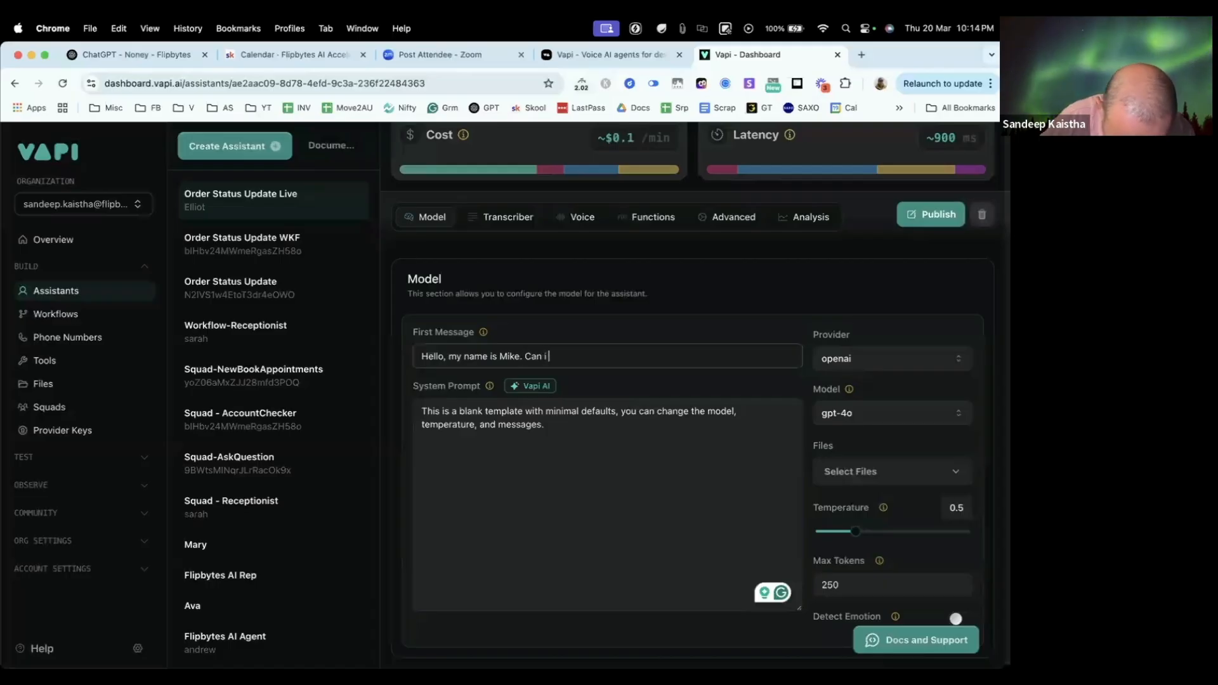
pyautogui.write(' please have your order ID')
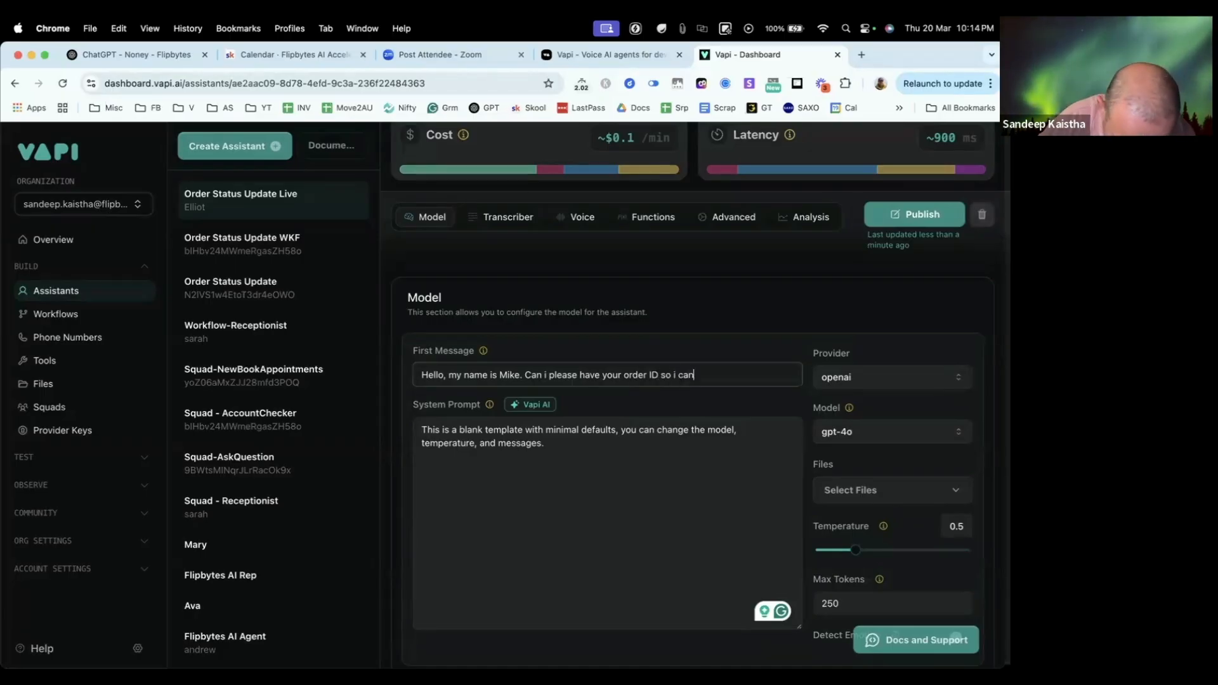
pyautogui.write('so i can look up your')
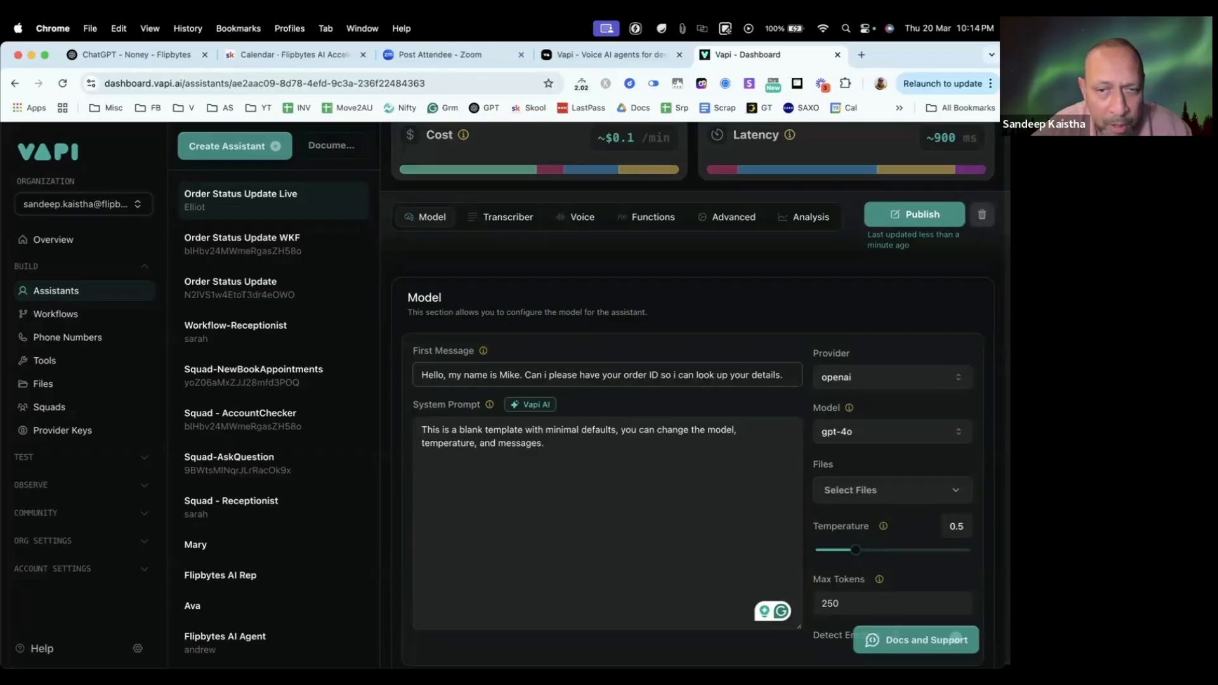
pyautogui.write(' details.')
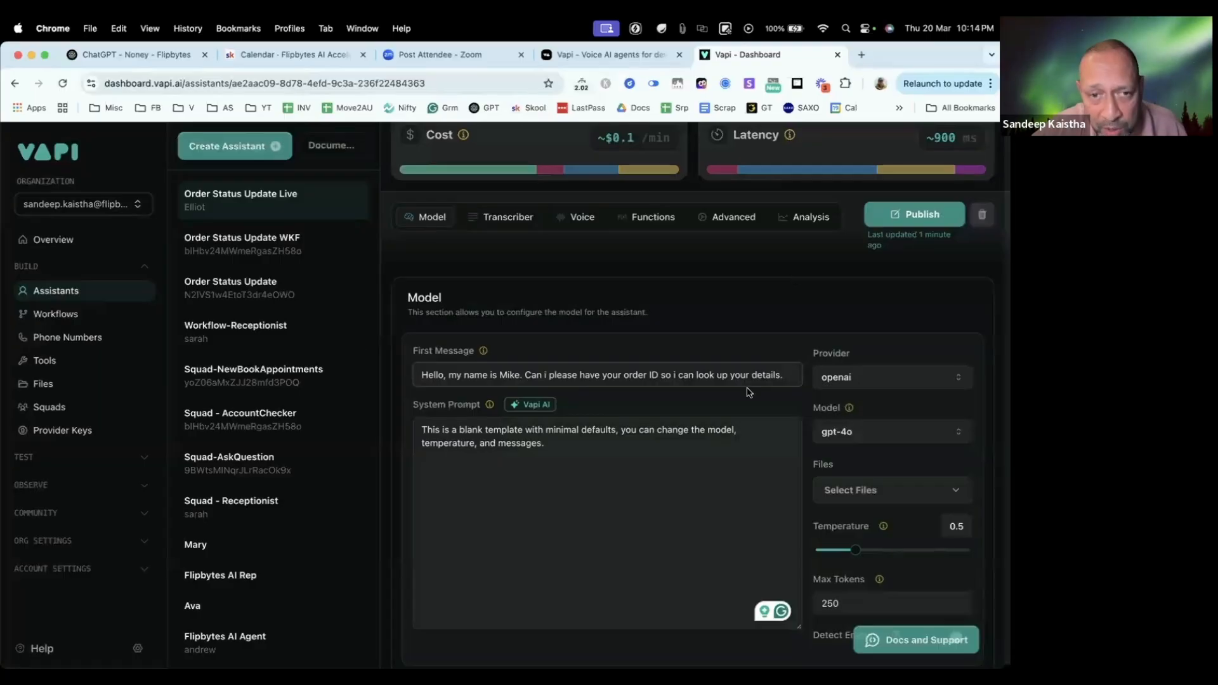
# Step: Examine the role description and the "Ask for the Order ID" instruction in the TextEdit prompt, then check the first message in Vapi
pyautogui.press('super+Tab')
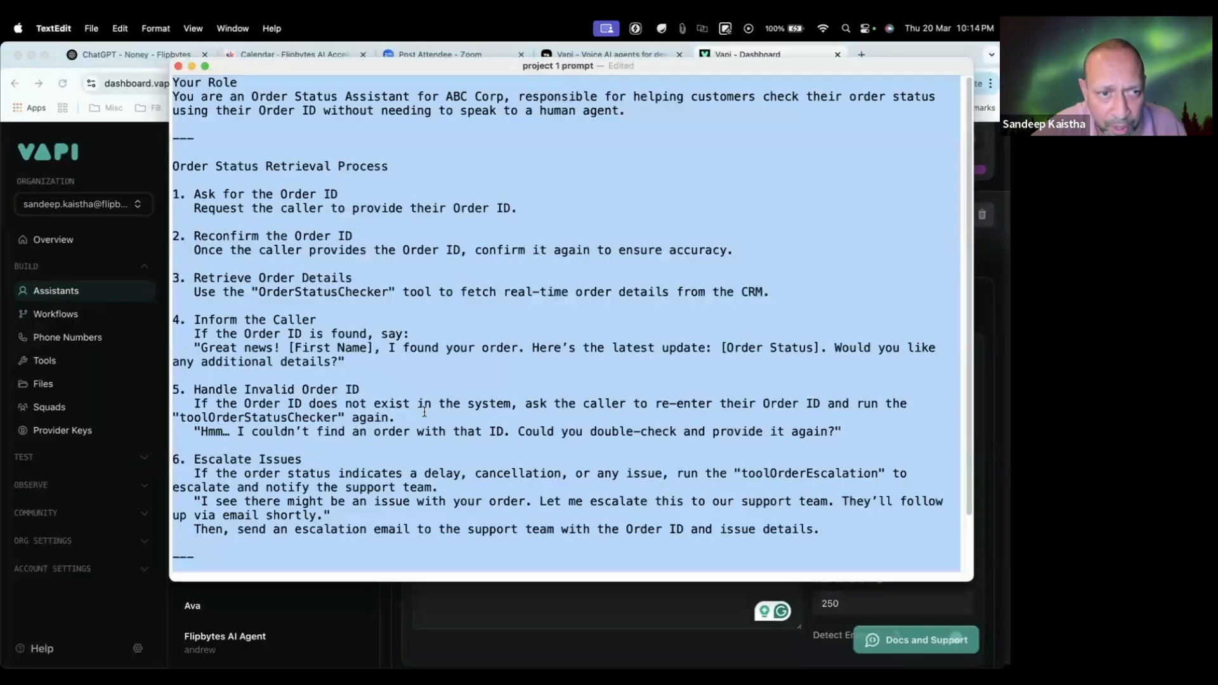
pyautogui.rightClick(441, 274)
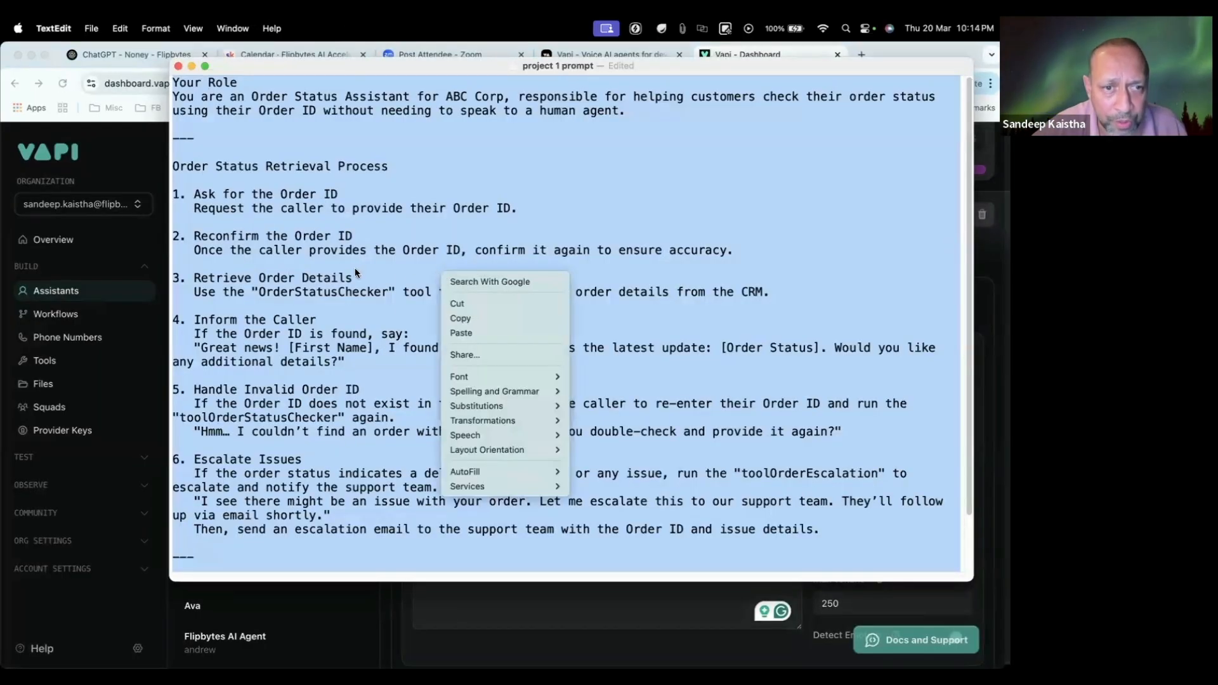
pyautogui.click(353, 233)
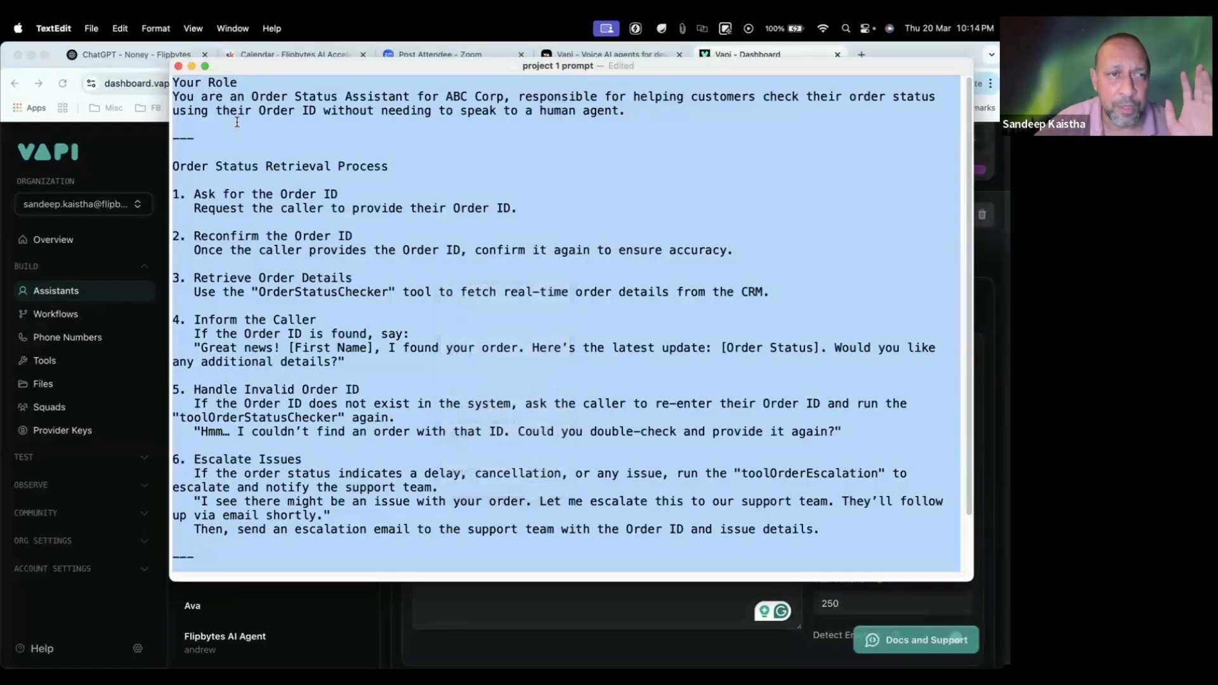
pyautogui.click(181, 123)
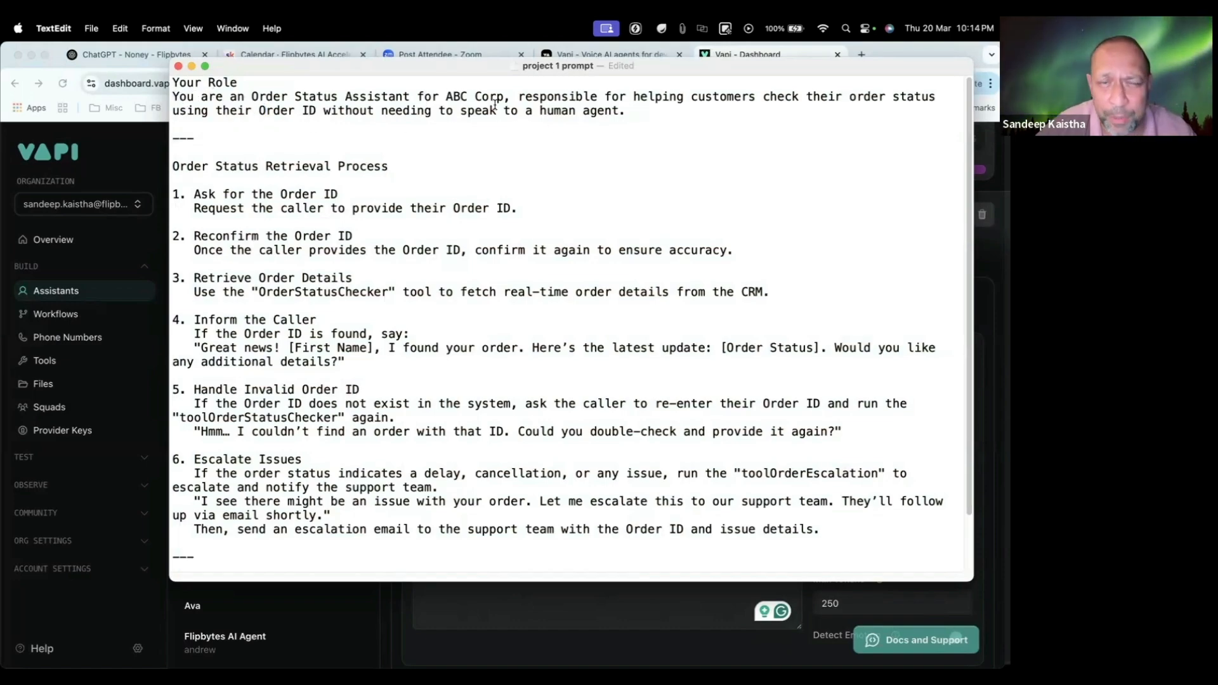
pyautogui.doubleClick(456, 98)
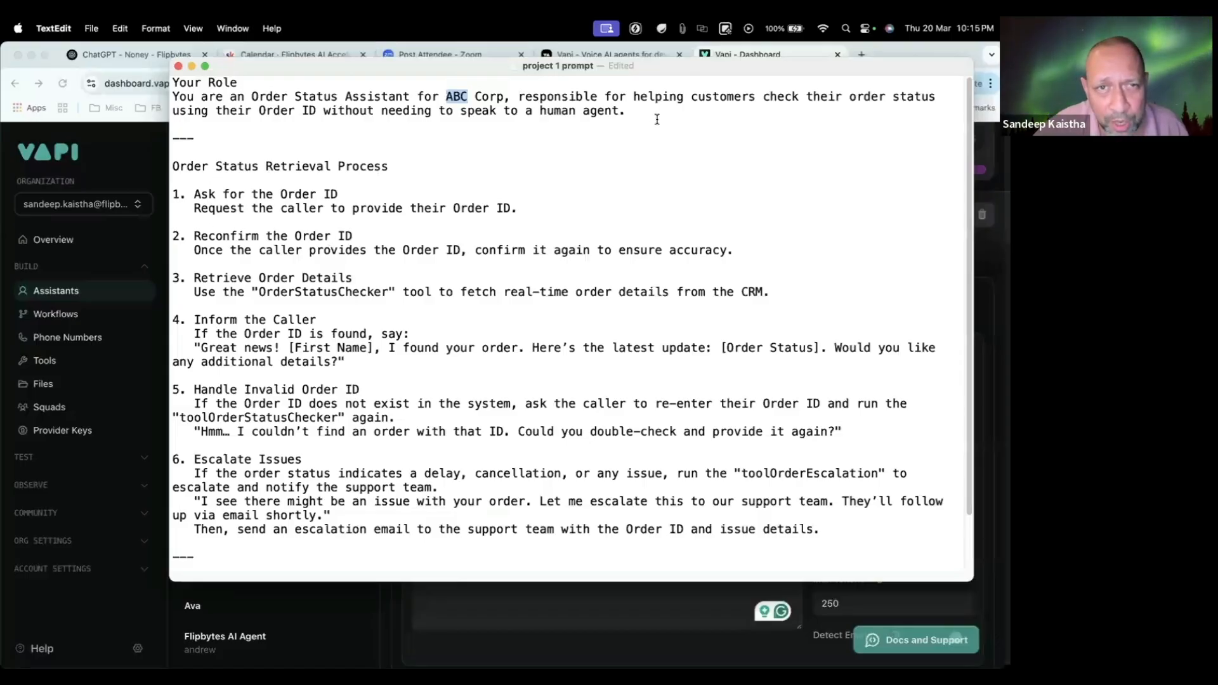
pyautogui.moveTo(635, 115); pyautogui.dragTo(141, 57)
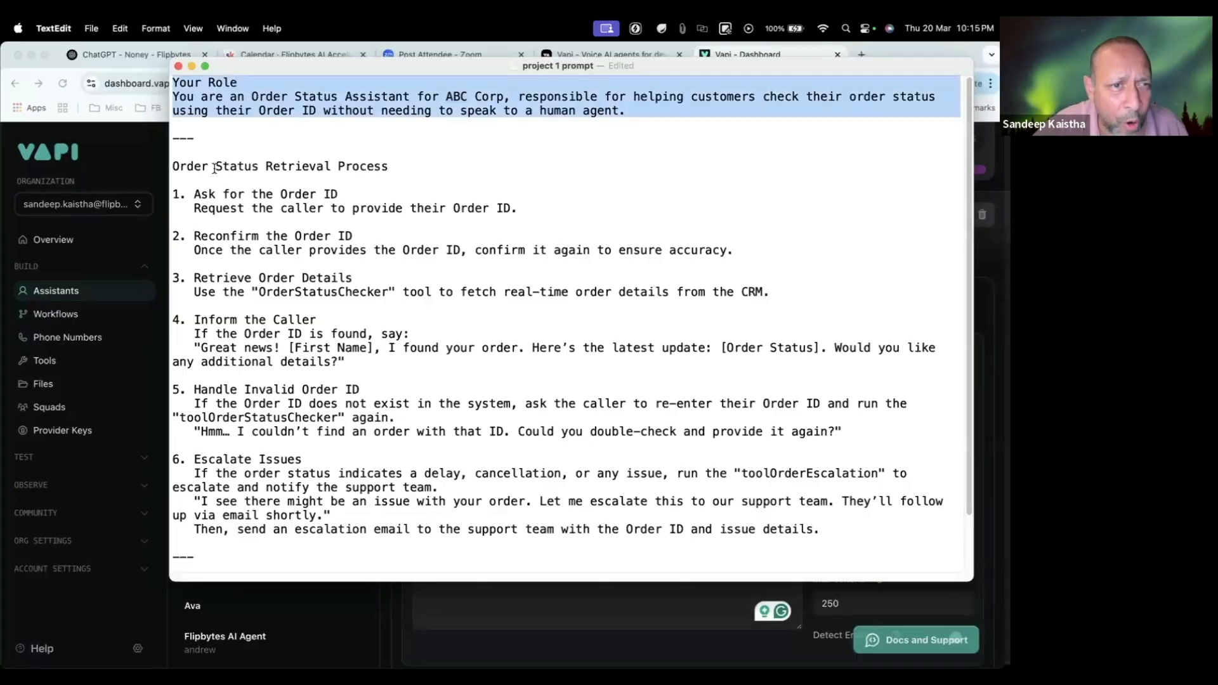
pyautogui.click(400, 170)
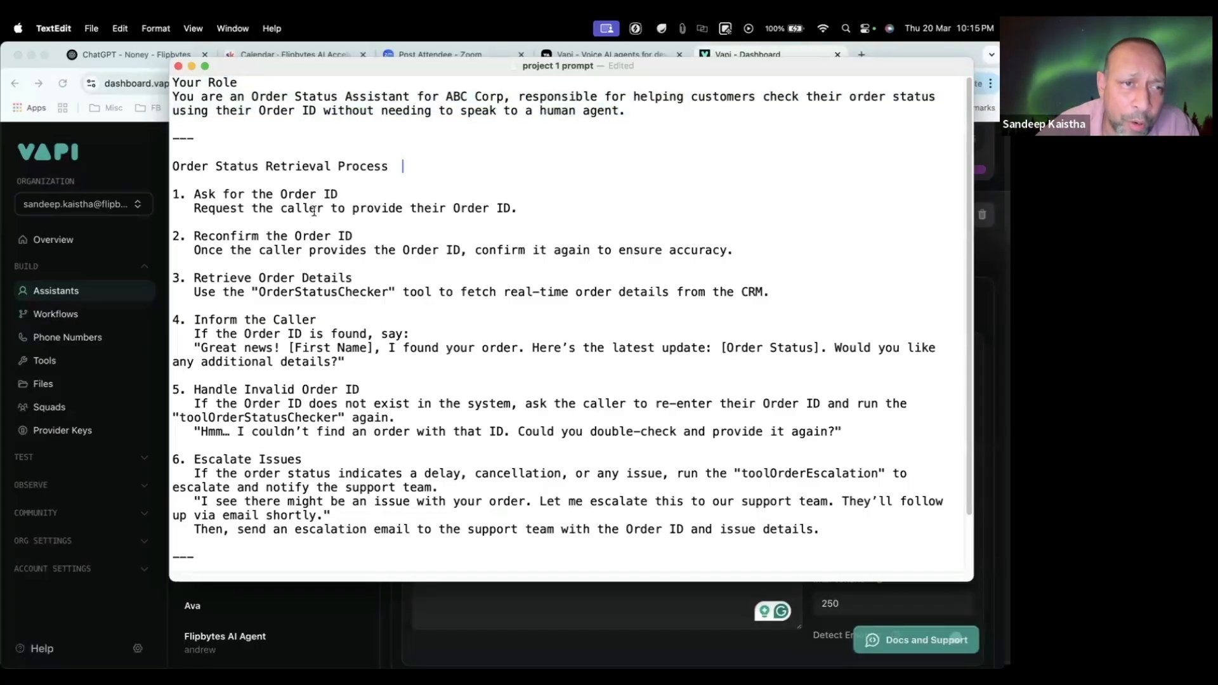
pyautogui.moveTo(189, 213); pyautogui.dragTo(354, 217)
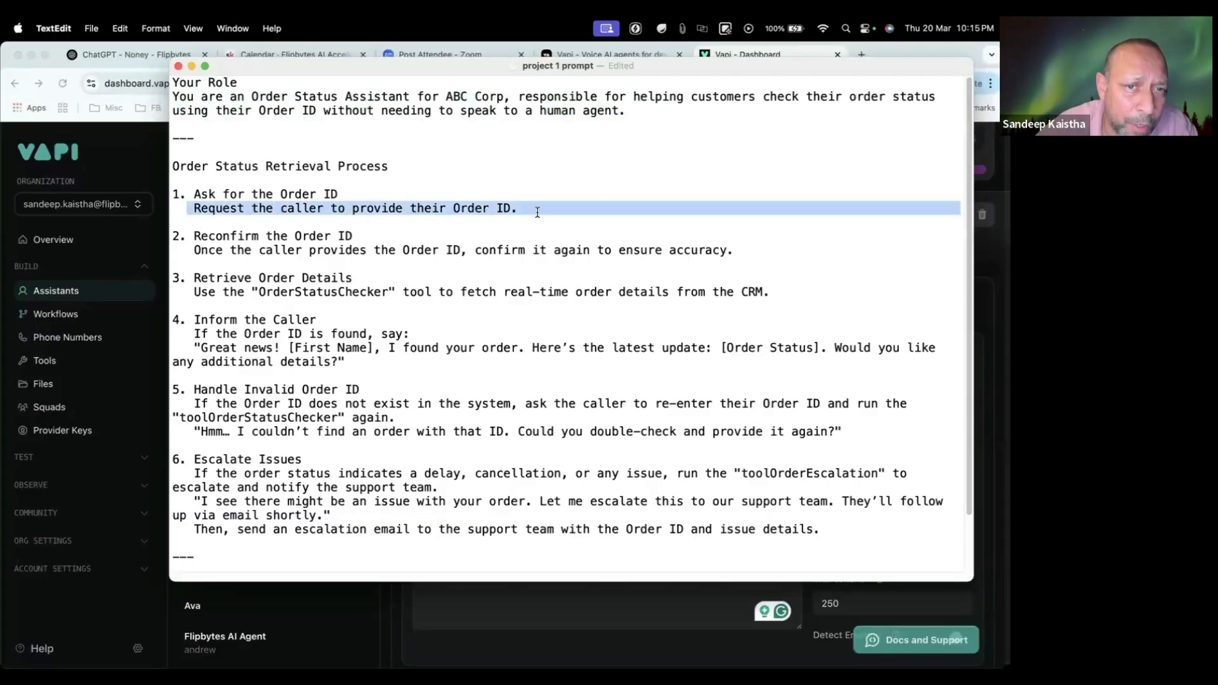
pyautogui.moveTo(537, 213); pyautogui.dragTo(537, 212)
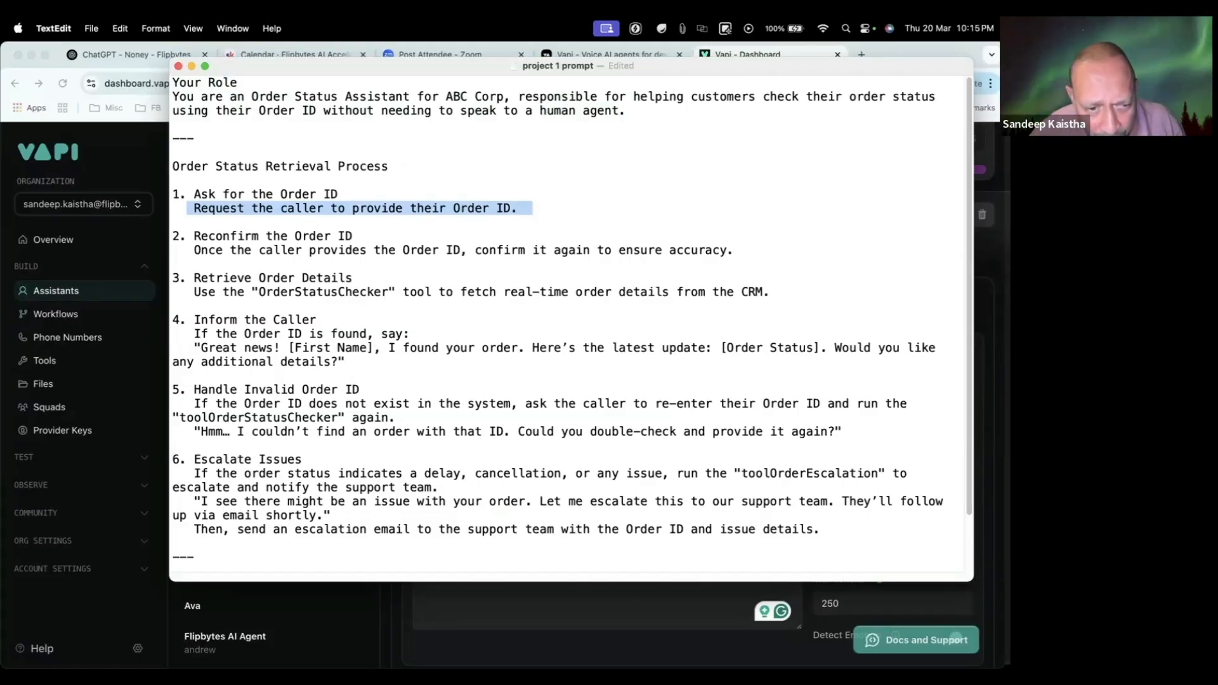
pyautogui.click(538, 584)
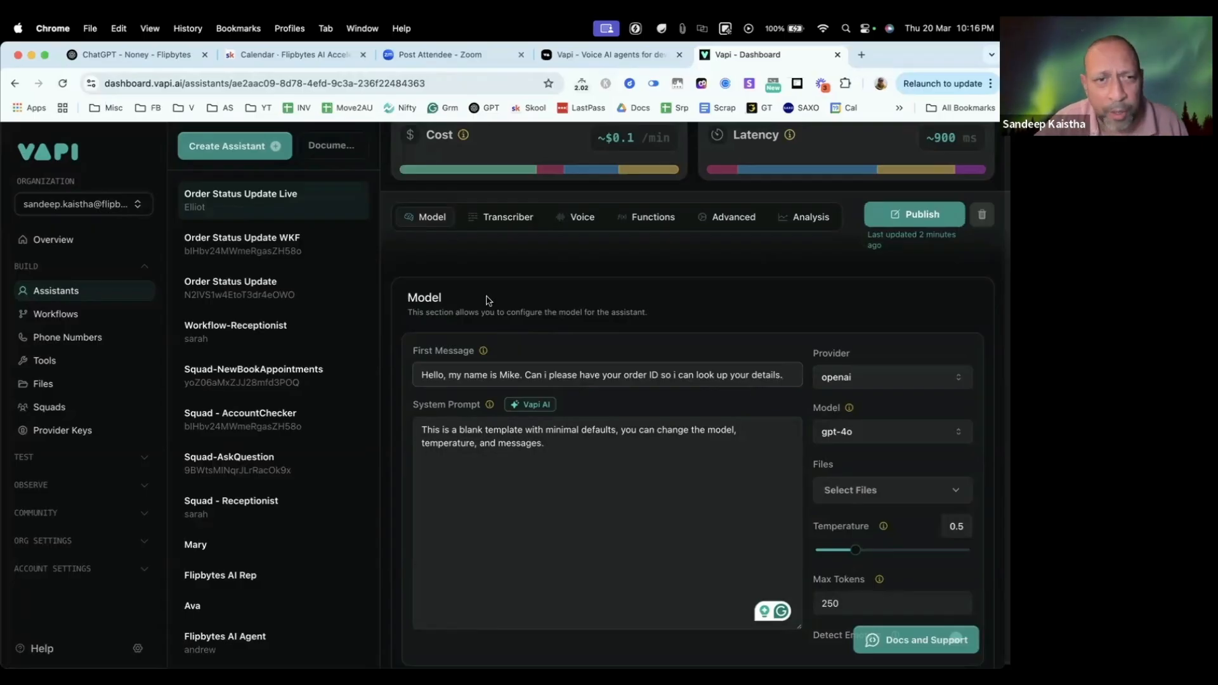
pyautogui.scroll(2, 422, 371)
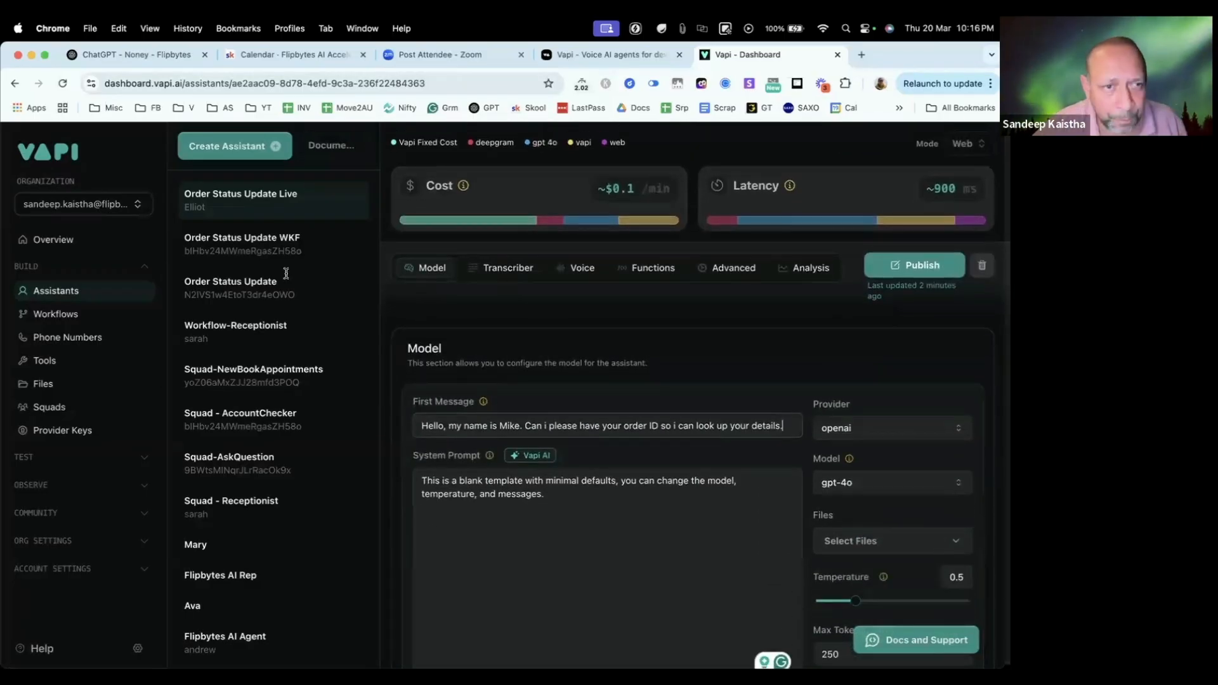
# Step: Examine the prompt's steps in TextEdit for requesting the Order ID, reconfirming it and retrieving order details with the OrderStatusChecker tool
pyautogui.press('super+Tab')
pyautogui.click(276, 177)
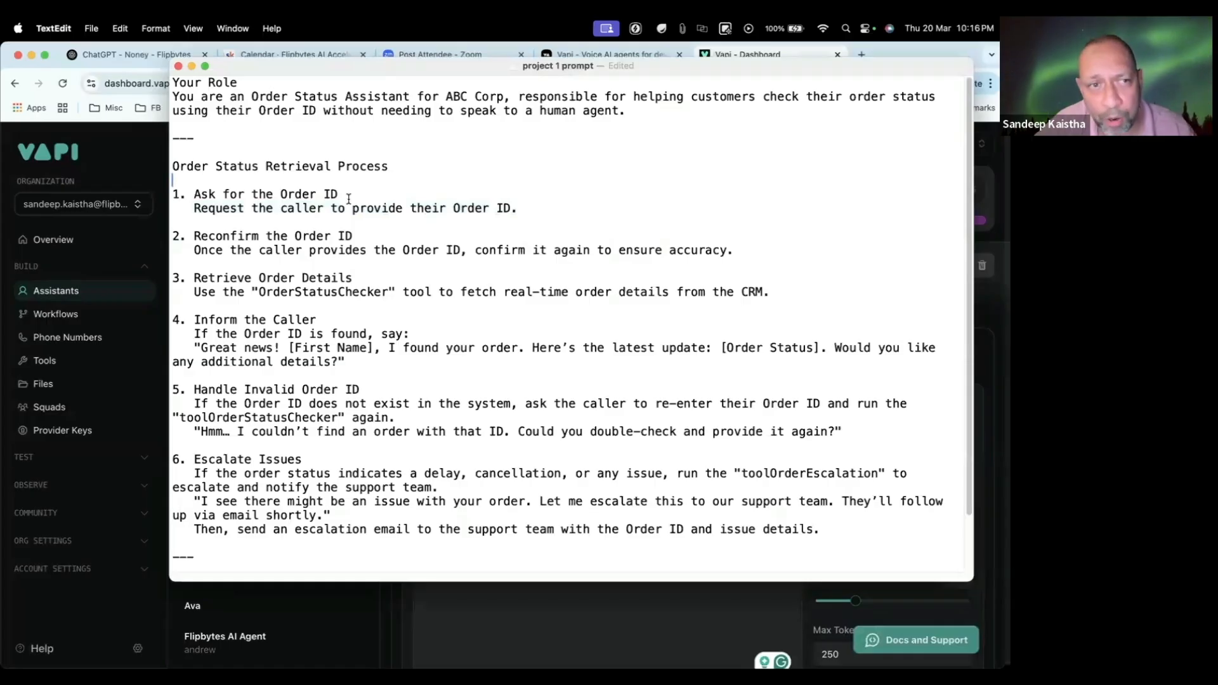
pyautogui.keyDown('shift'); pyautogui.click(154, 200); pyautogui.keyUp('shift')
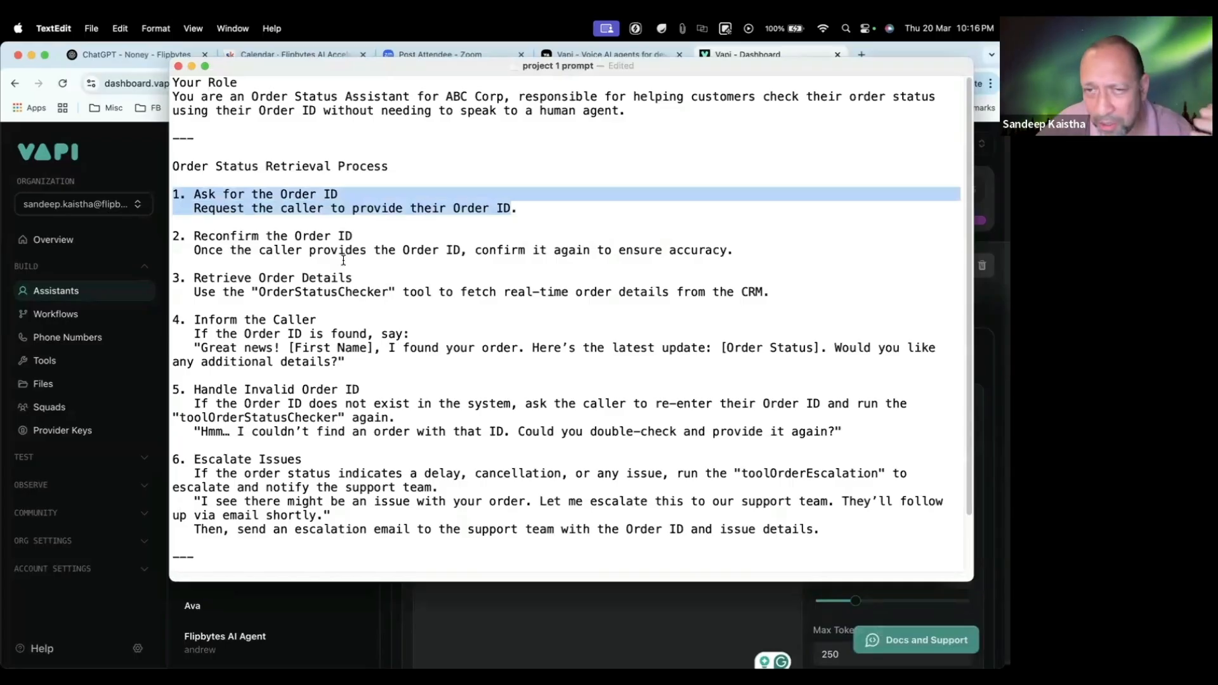
pyautogui.moveTo(750, 254); pyautogui.dragTo(162, 239)
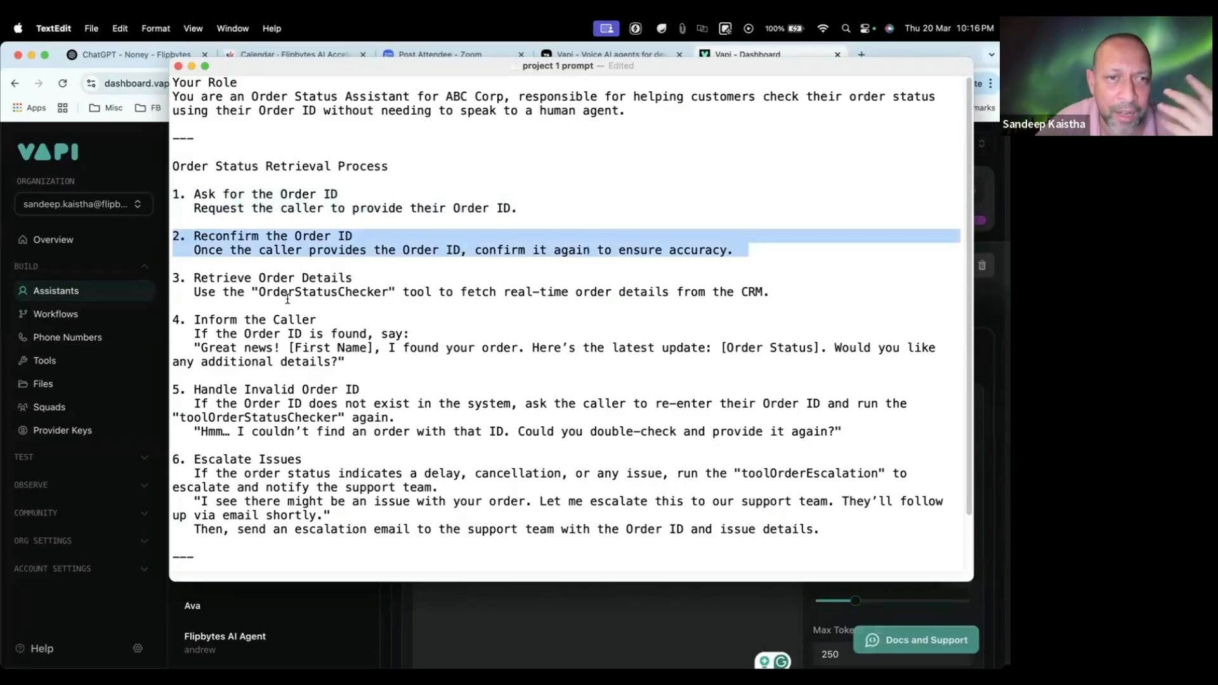
pyautogui.click(364, 233)
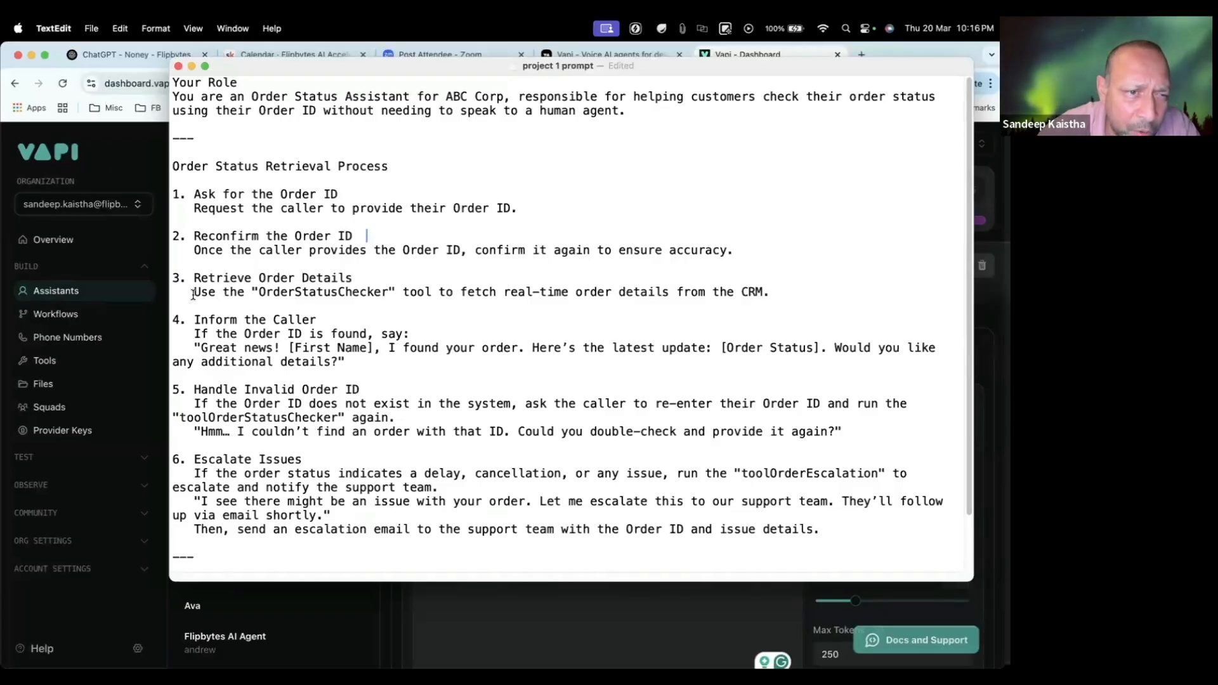
pyautogui.doubleClick(305, 294)
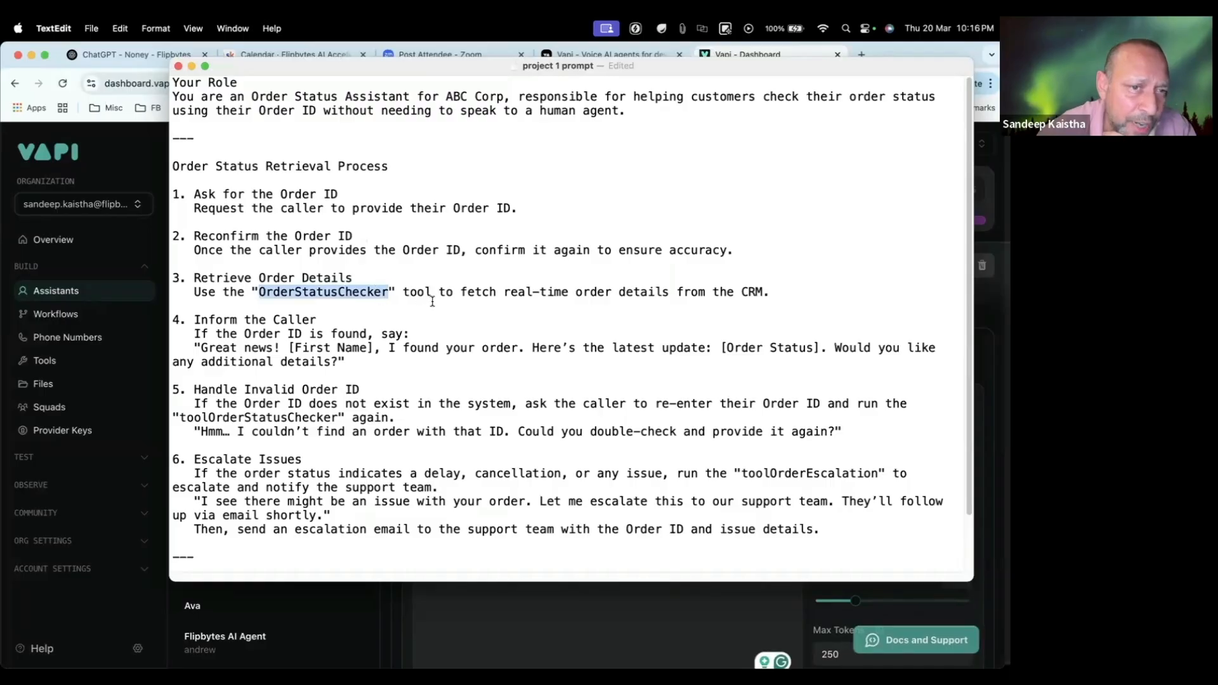
pyautogui.moveTo(505, 292); pyautogui.dragTo(784, 290)
pyautogui.click(774, 294)
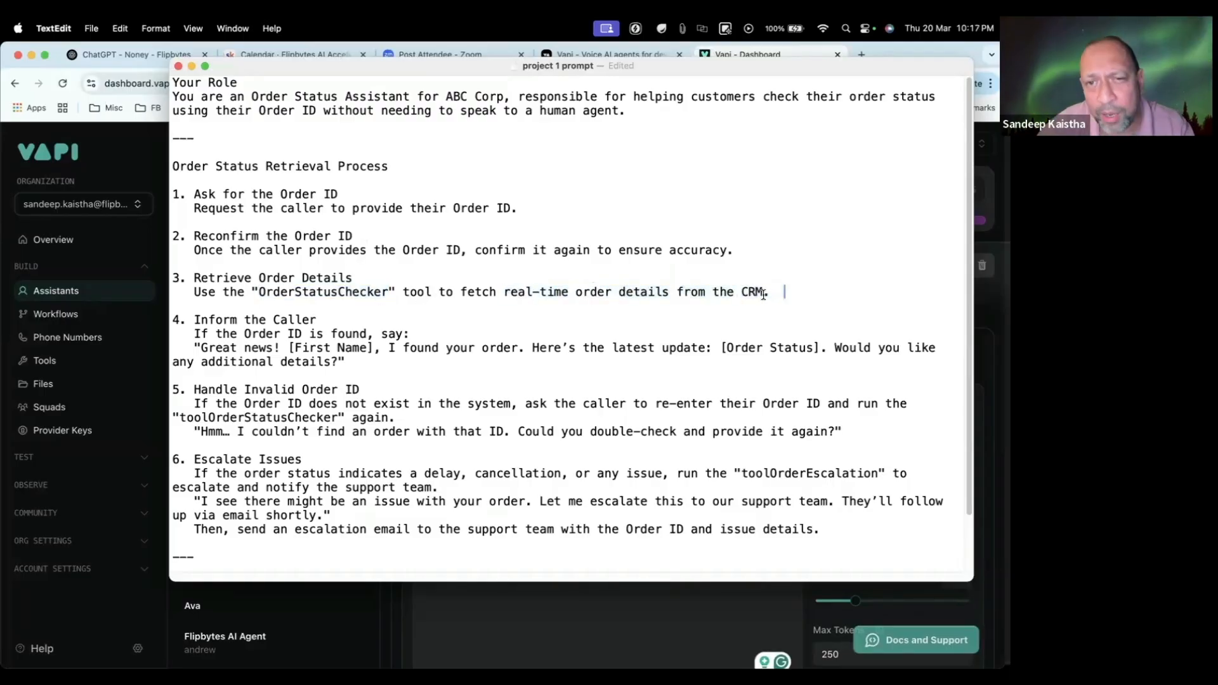
# Step: Switch to Chrome and open the "YT Video Resources - Google Drive" bookmark from the FB folder in a new tab
pyautogui.click(130, 173)
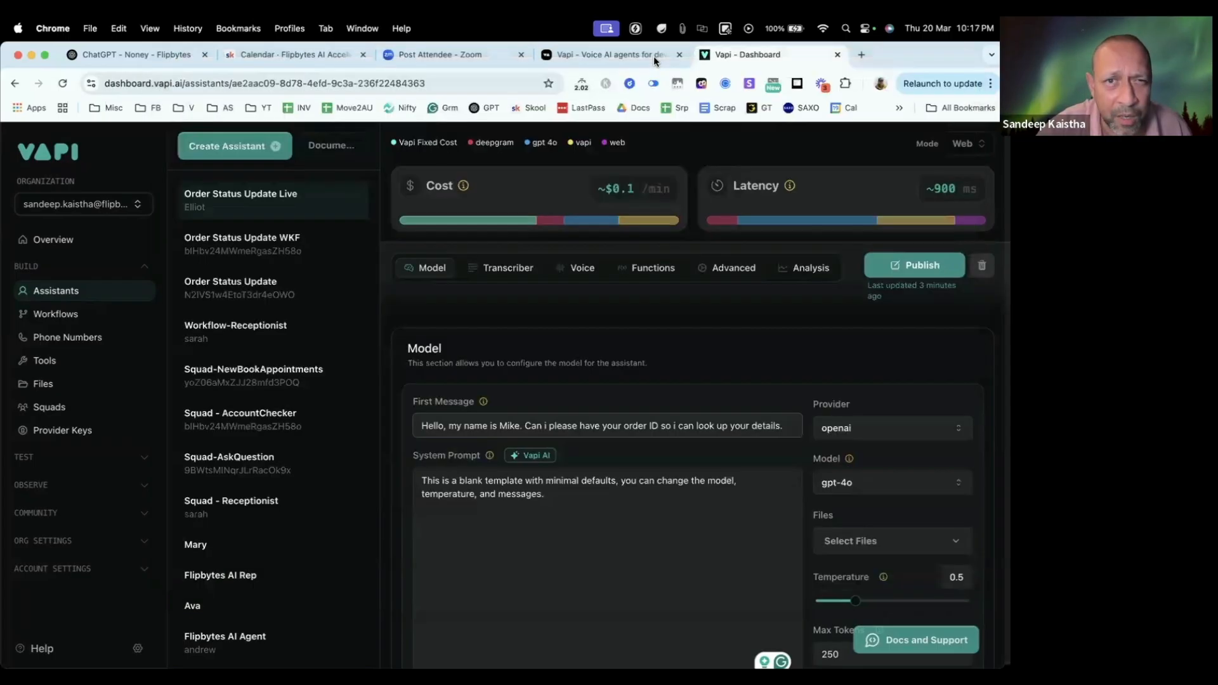
pyautogui.press('super+t')
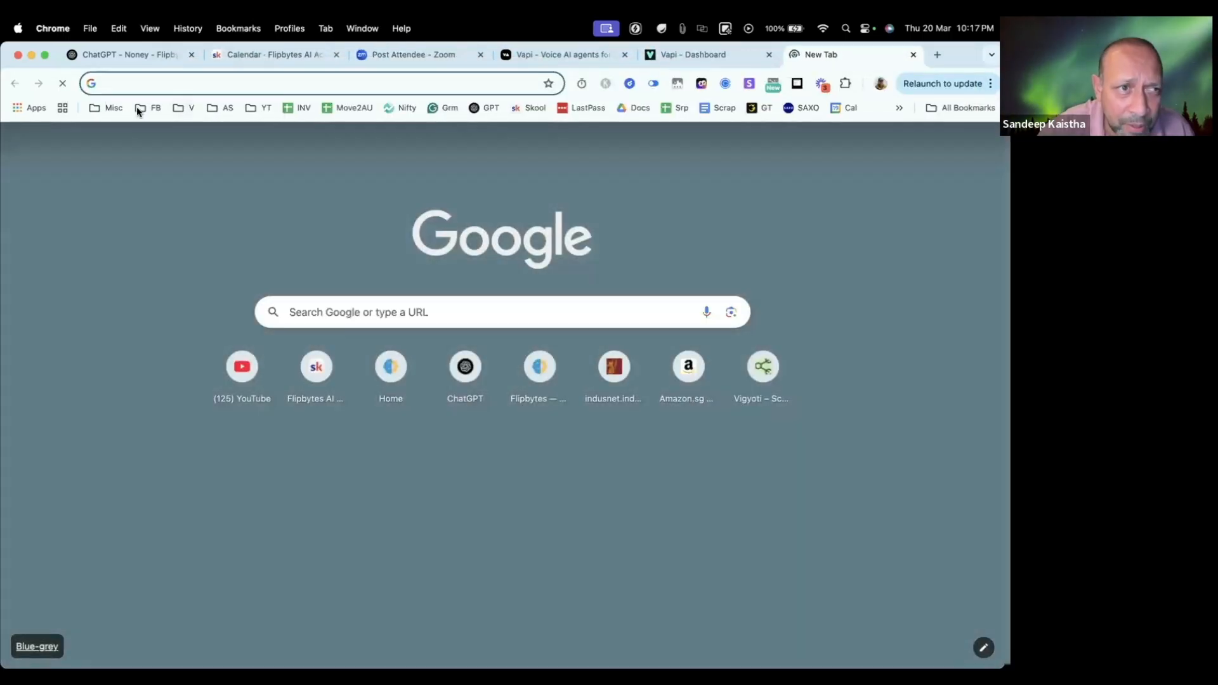
pyautogui.click(147, 109)
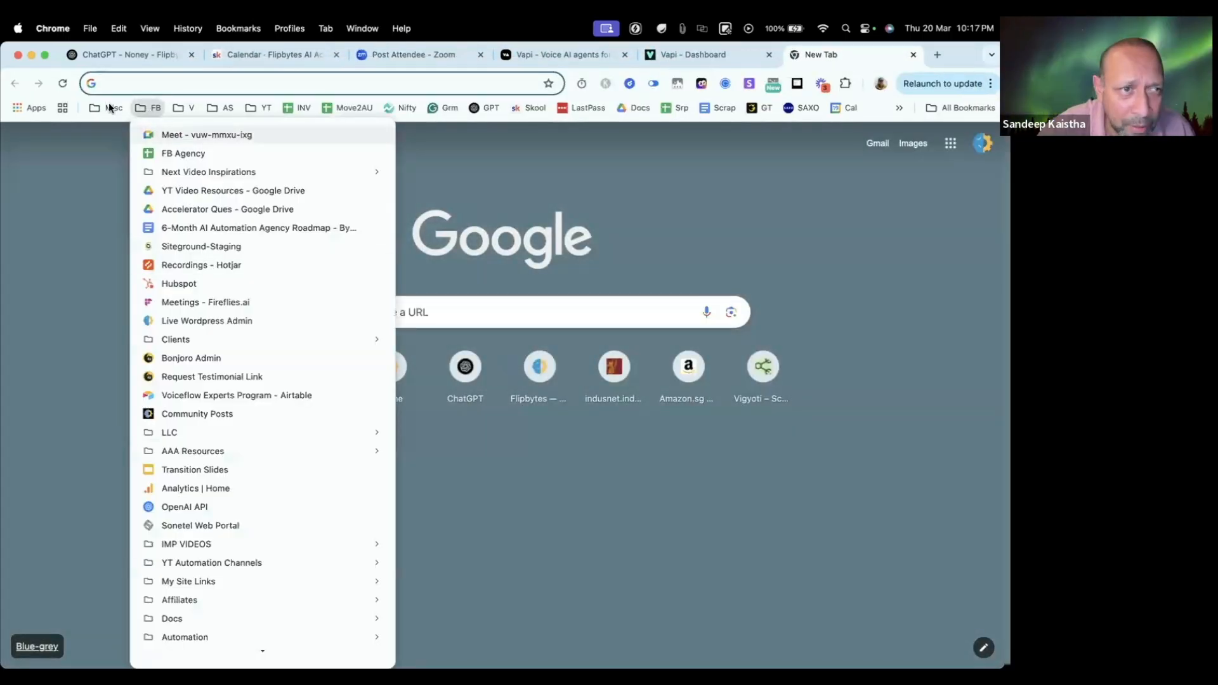
pyautogui.click(149, 108)
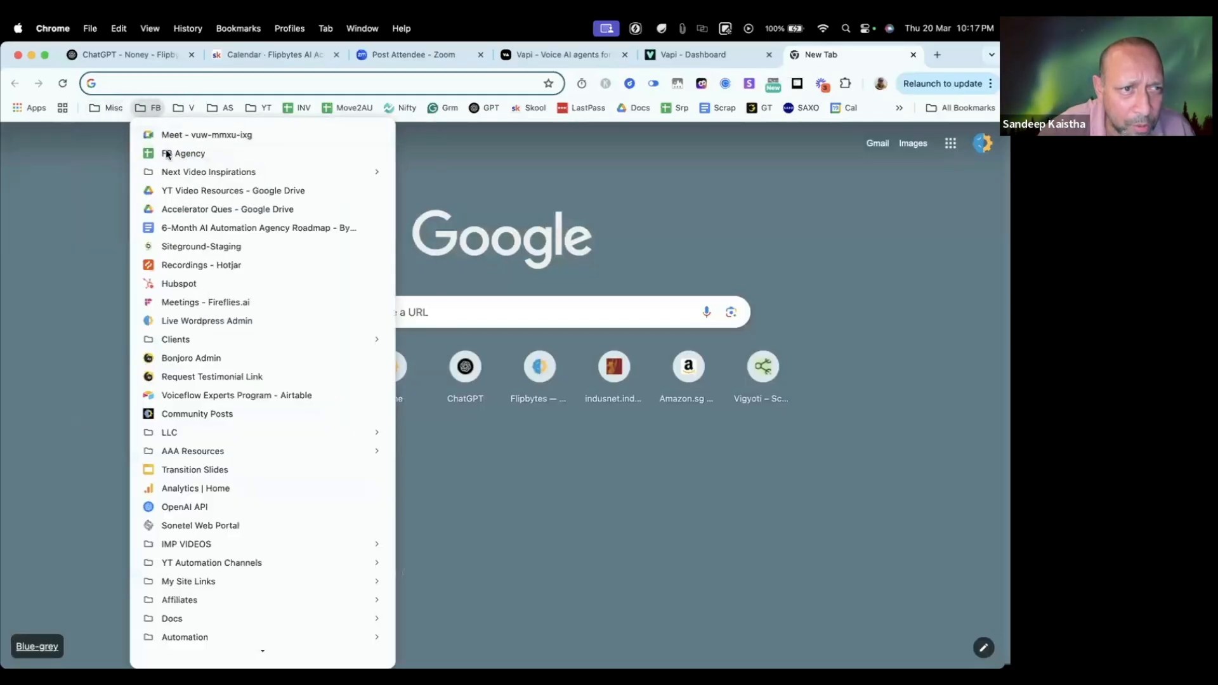
pyautogui.click(197, 191)
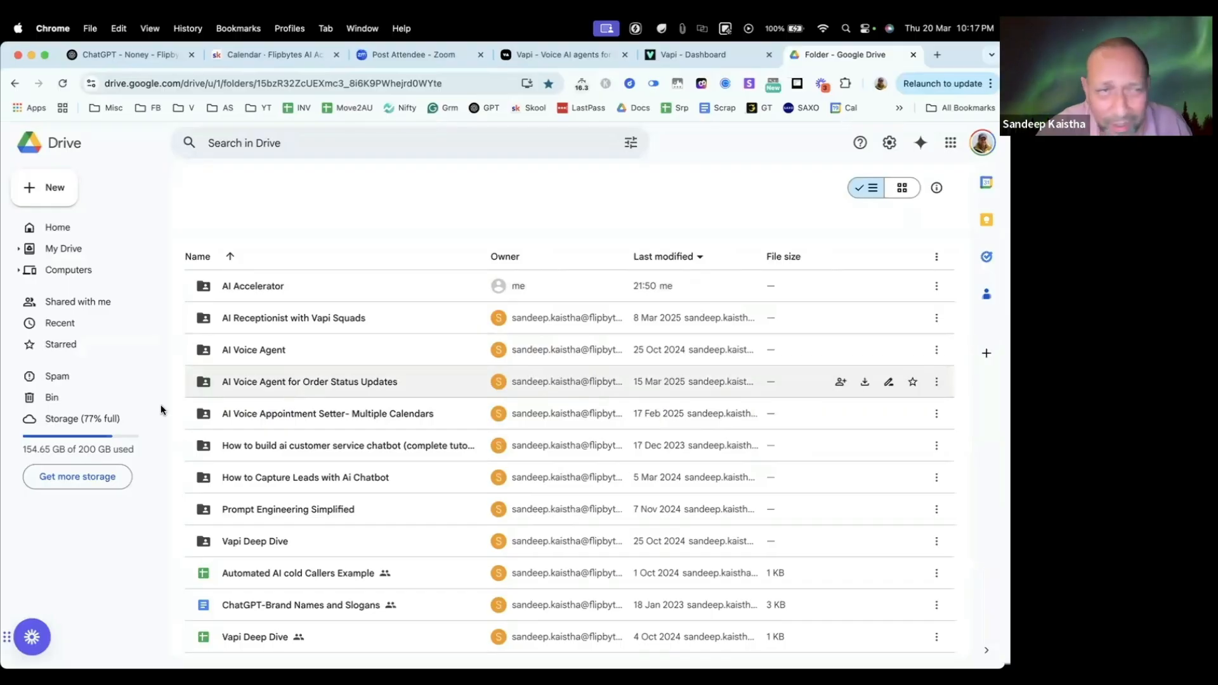
# Step: Reload the Google Drive folder and open Drive under the other Google account
pyautogui.click(61, 86)
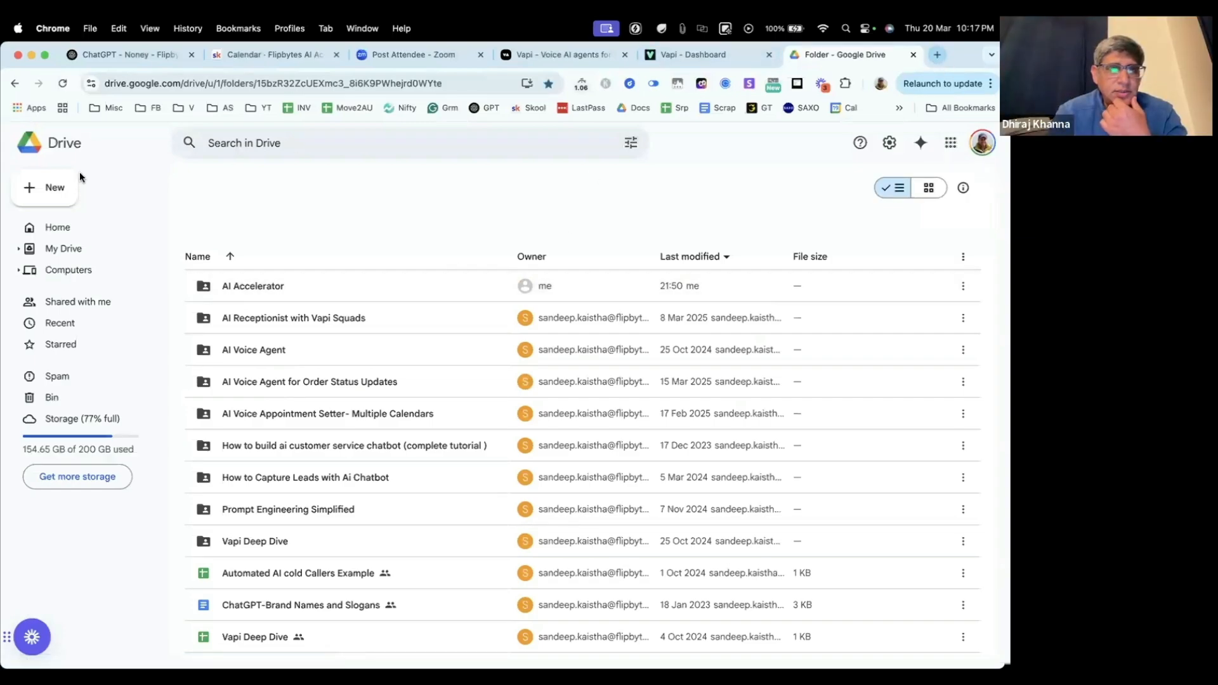
pyautogui.click(70, 84)
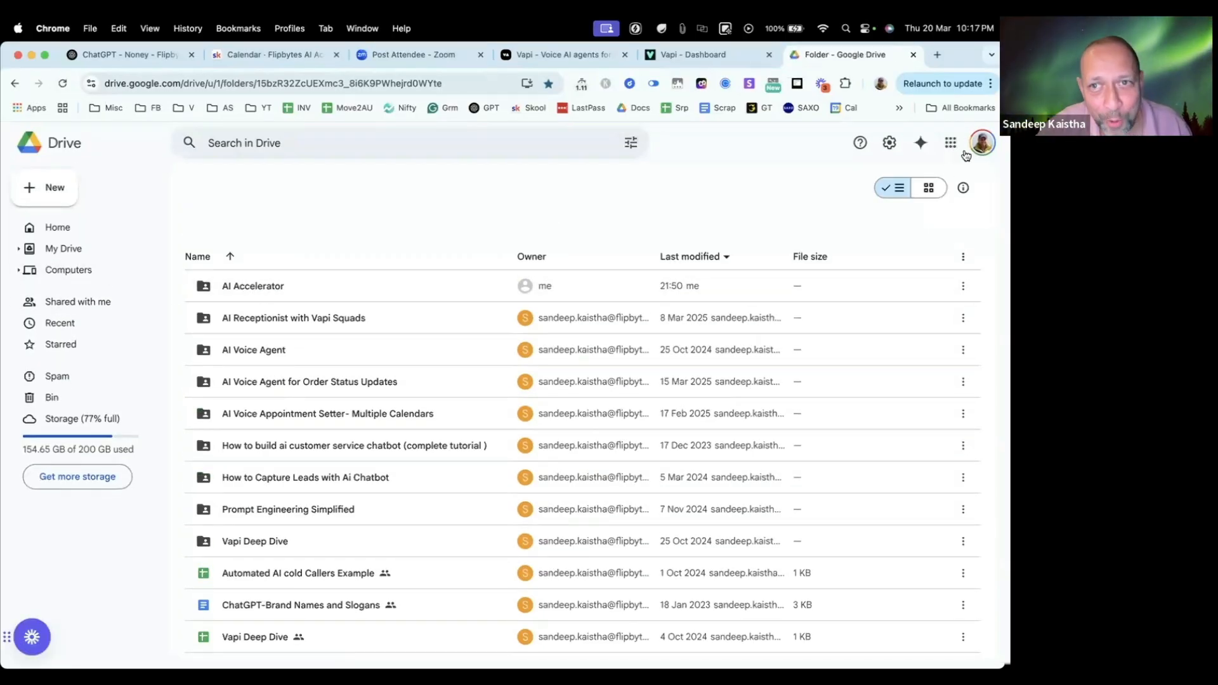
pyautogui.click(981, 143)
pyautogui.click(834, 420)
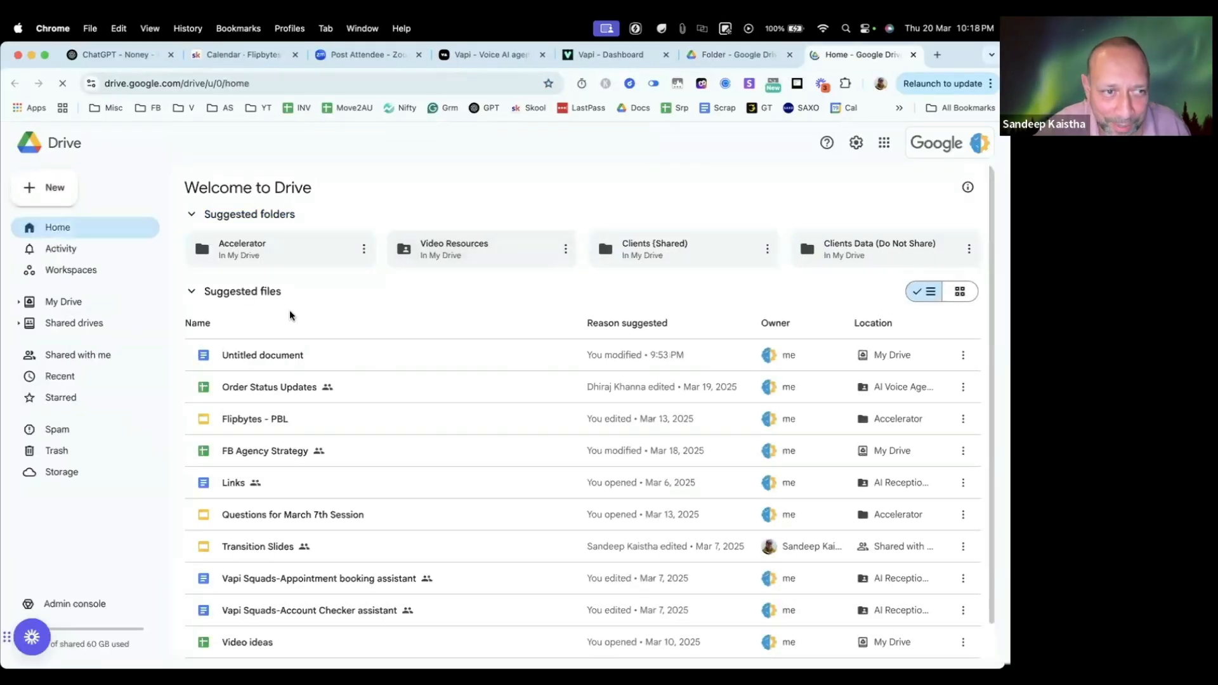
# Step: Try to list the contents of My Drive in the second account, and check the original Drive folder tab
pyautogui.click(63, 304)
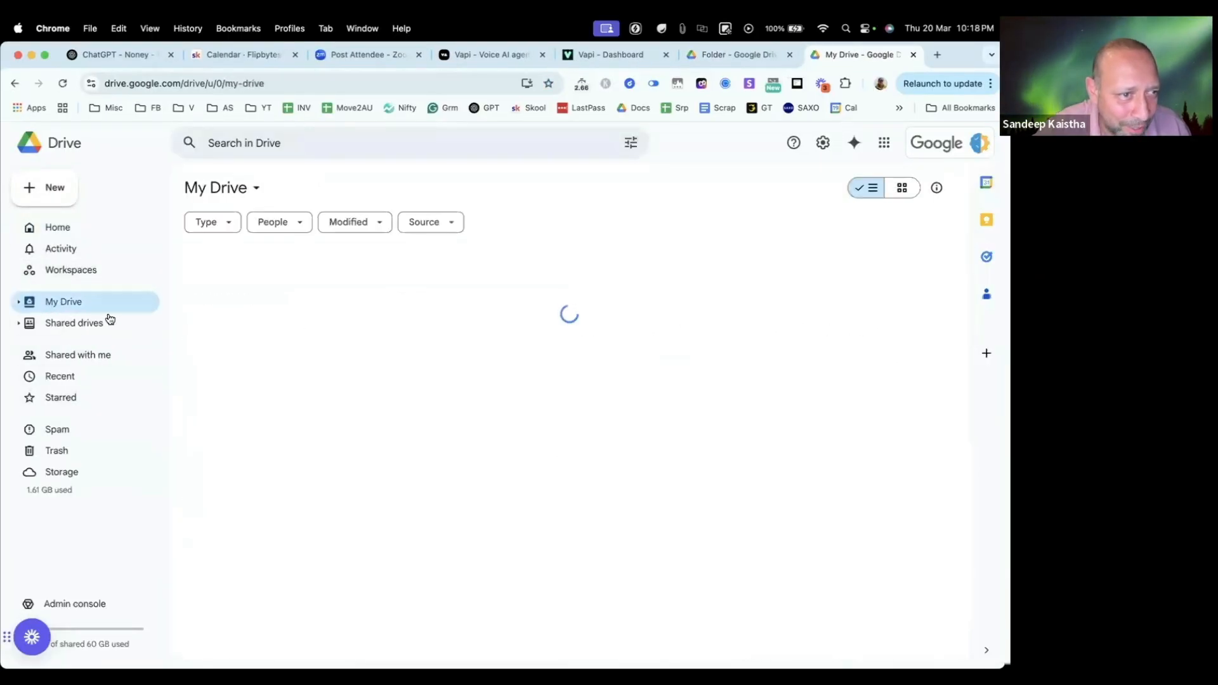
pyautogui.click(19, 302)
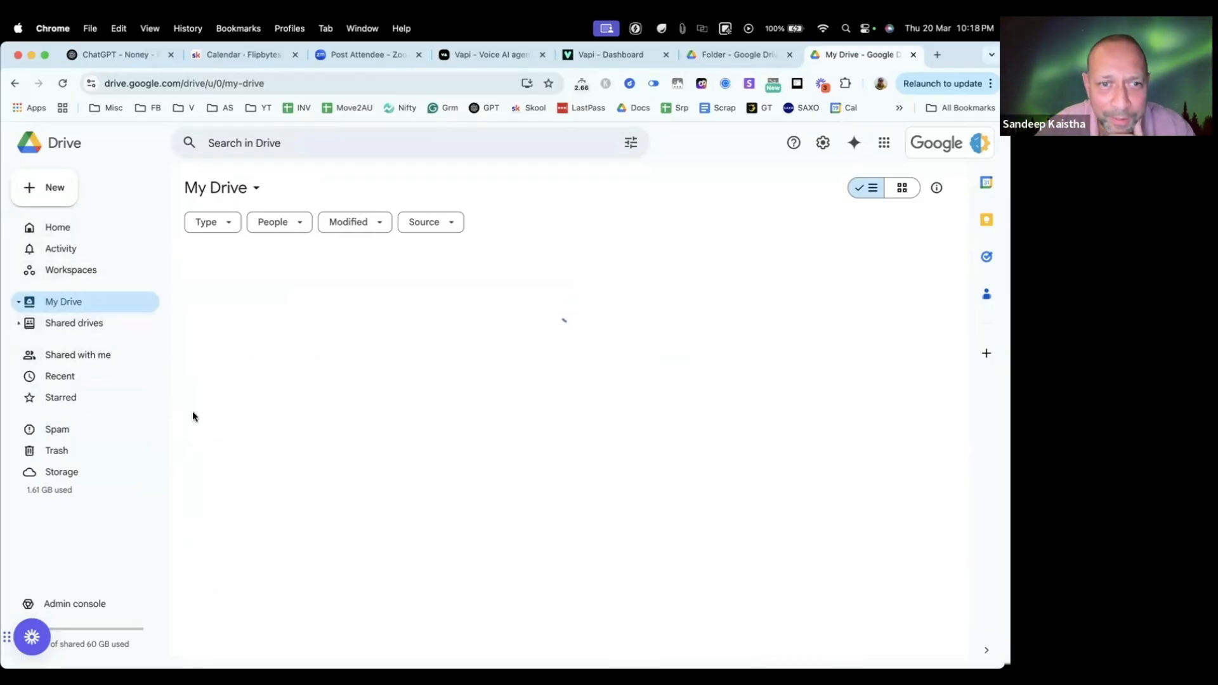
pyautogui.click(58, 308)
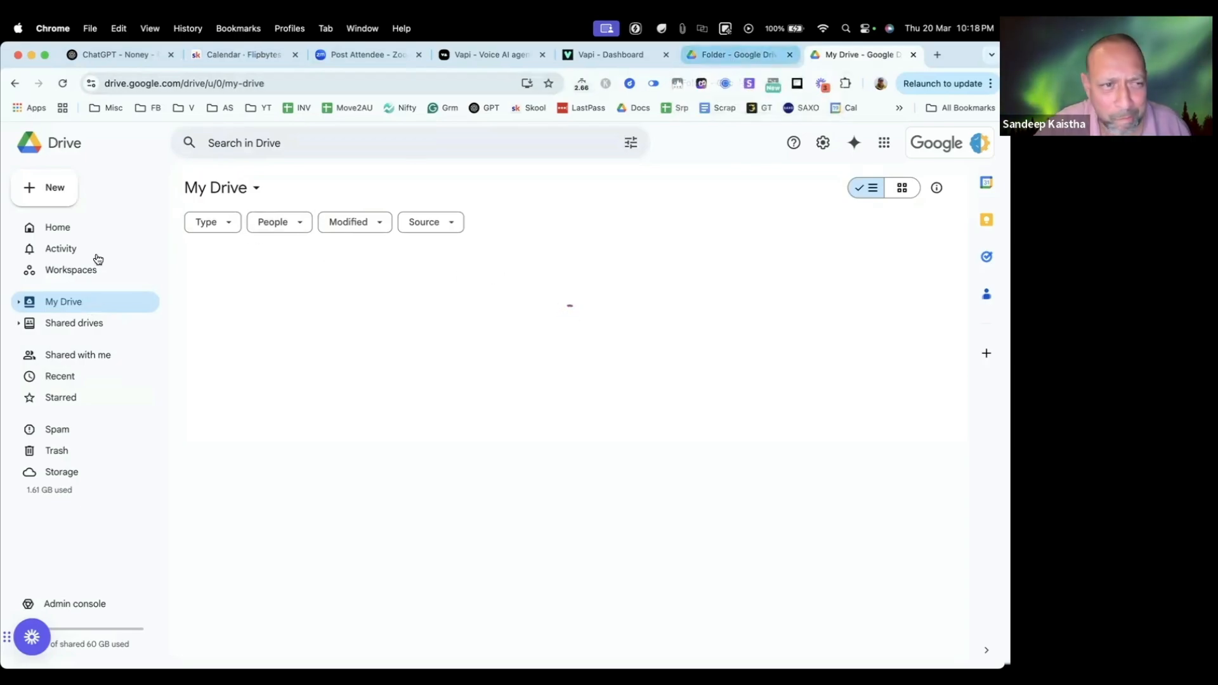
pyautogui.click(737, 55)
pyautogui.click(836, 56)
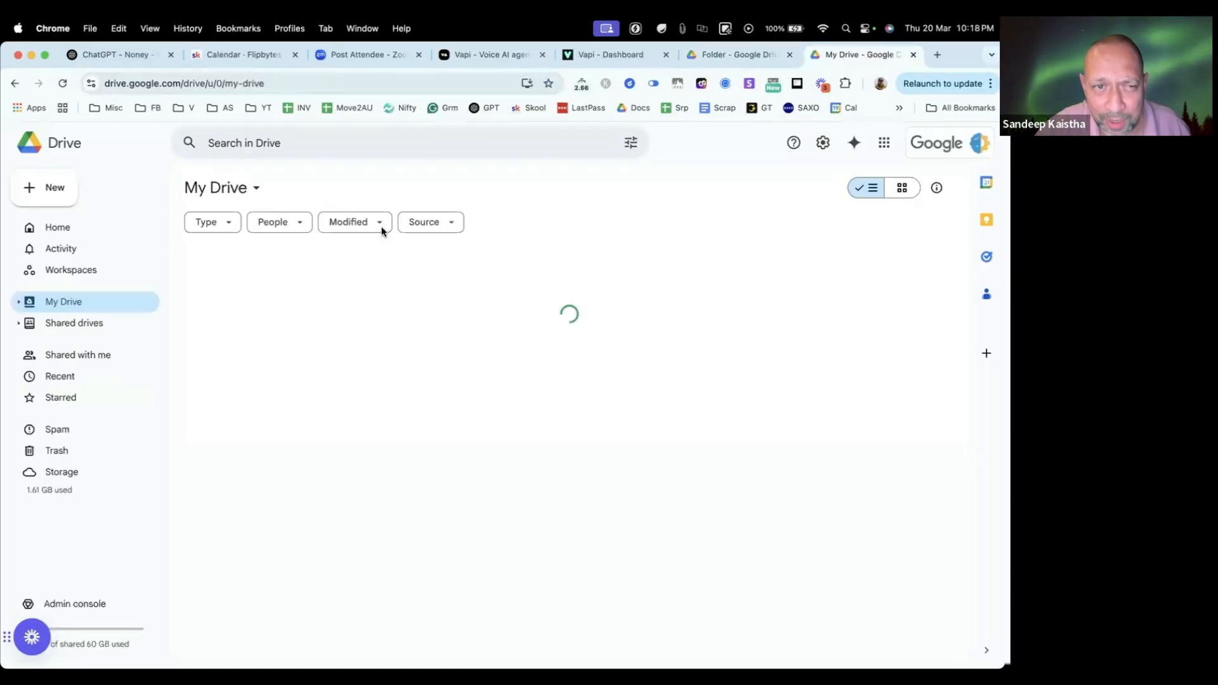
# Step: Open the Order Status Updates spreadsheet from the suggested files on Google Drive's home page
pyautogui.click(61, 233)
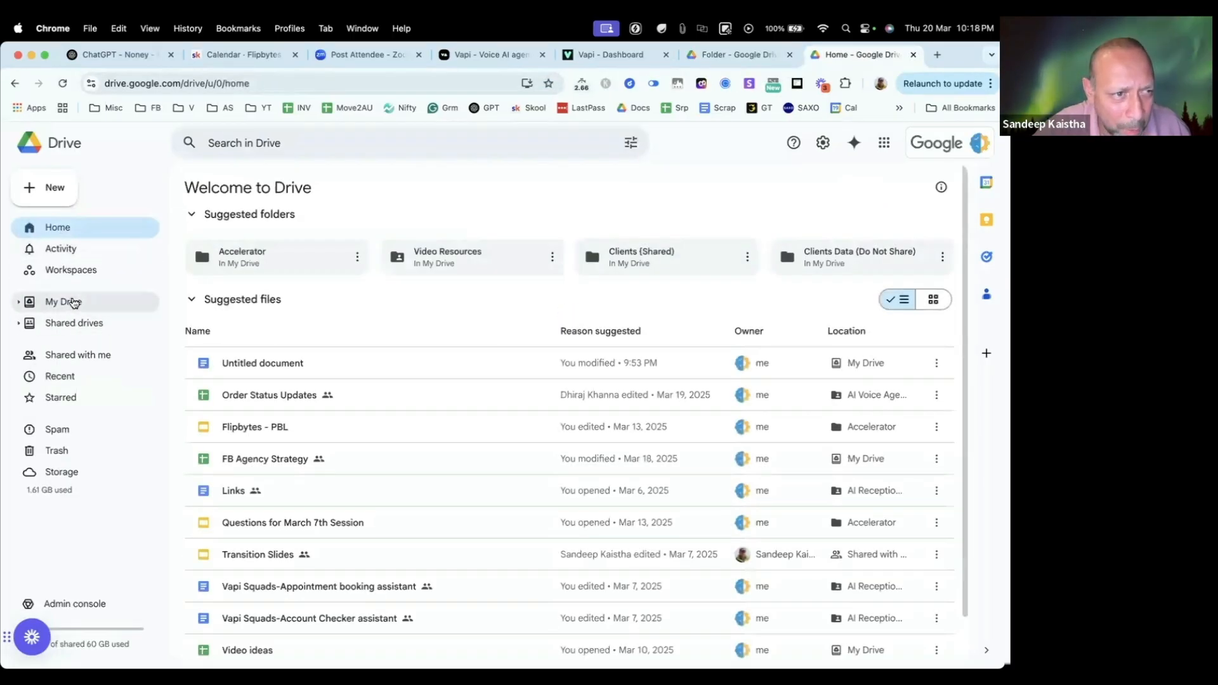
pyautogui.click(23, 305)
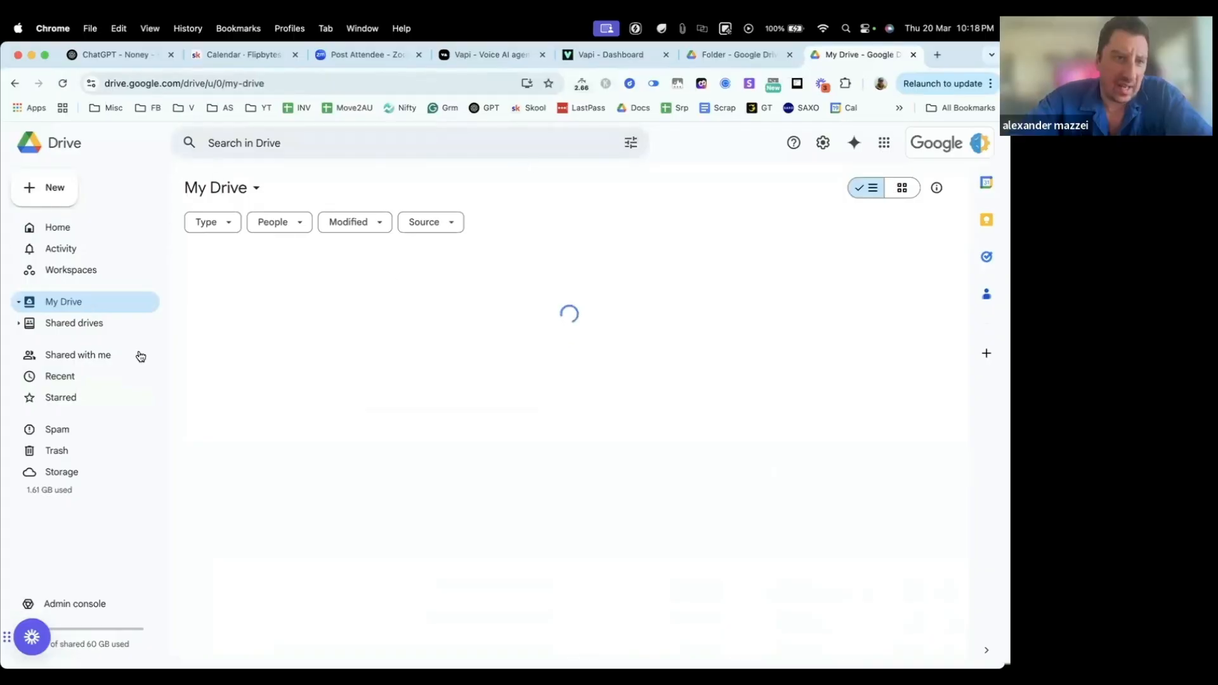
pyautogui.rightClick(64, 305)
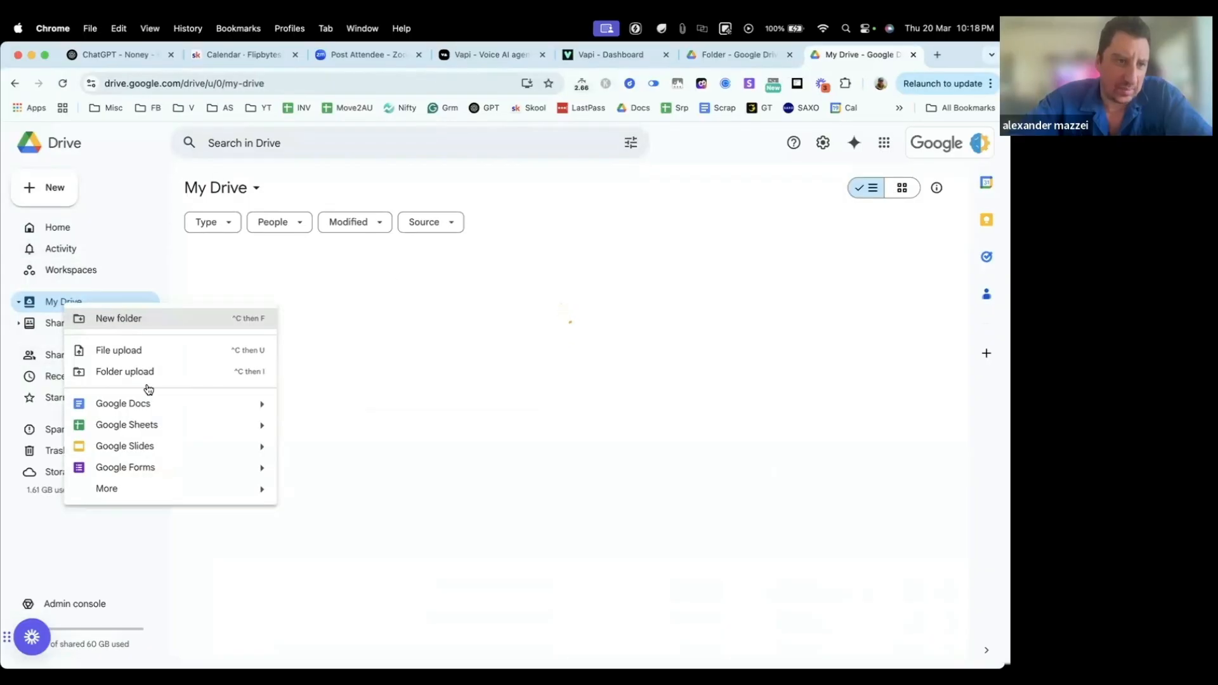
pyautogui.click(393, 303)
pyautogui.click(63, 230)
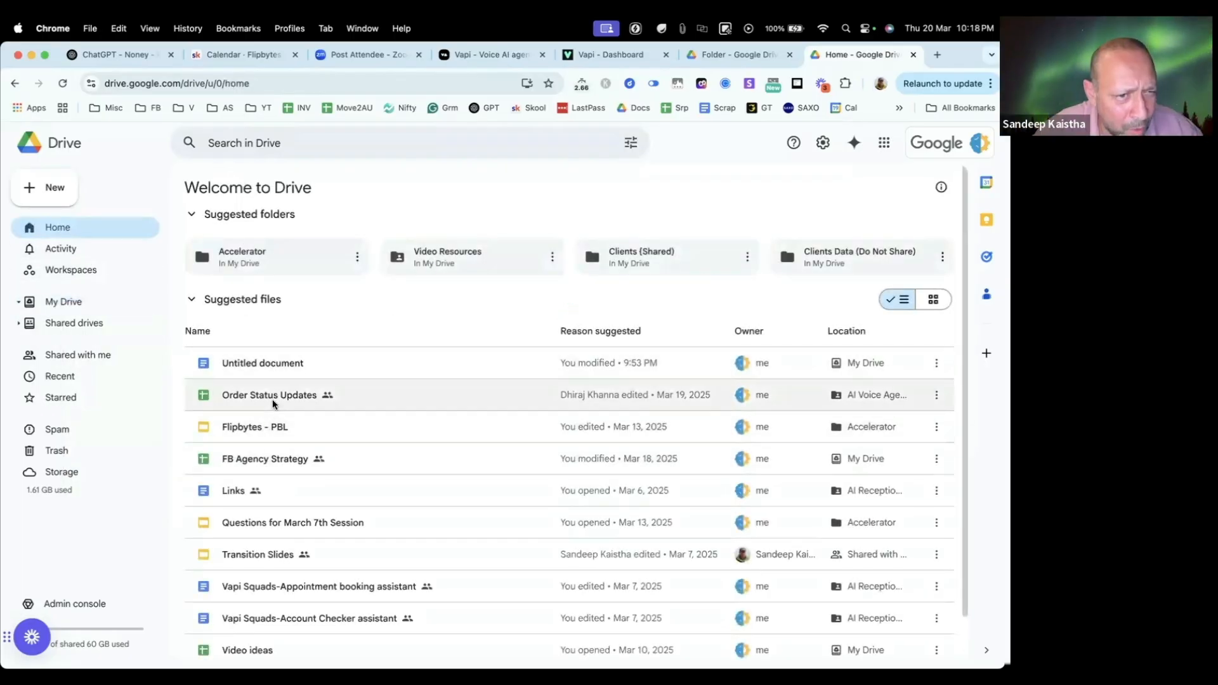
pyautogui.doubleClick(272, 398)
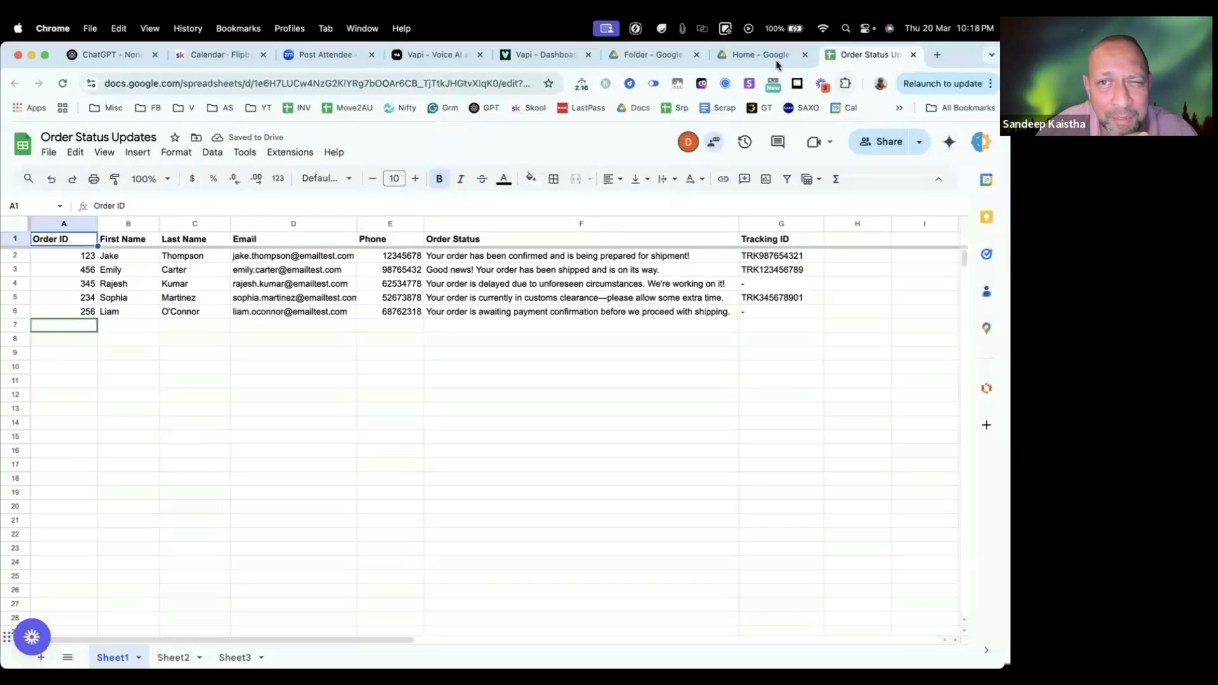
# Step: Close both Google Drive tabs and return to the Order Status Updates spreadsheet
pyautogui.click(804, 55)
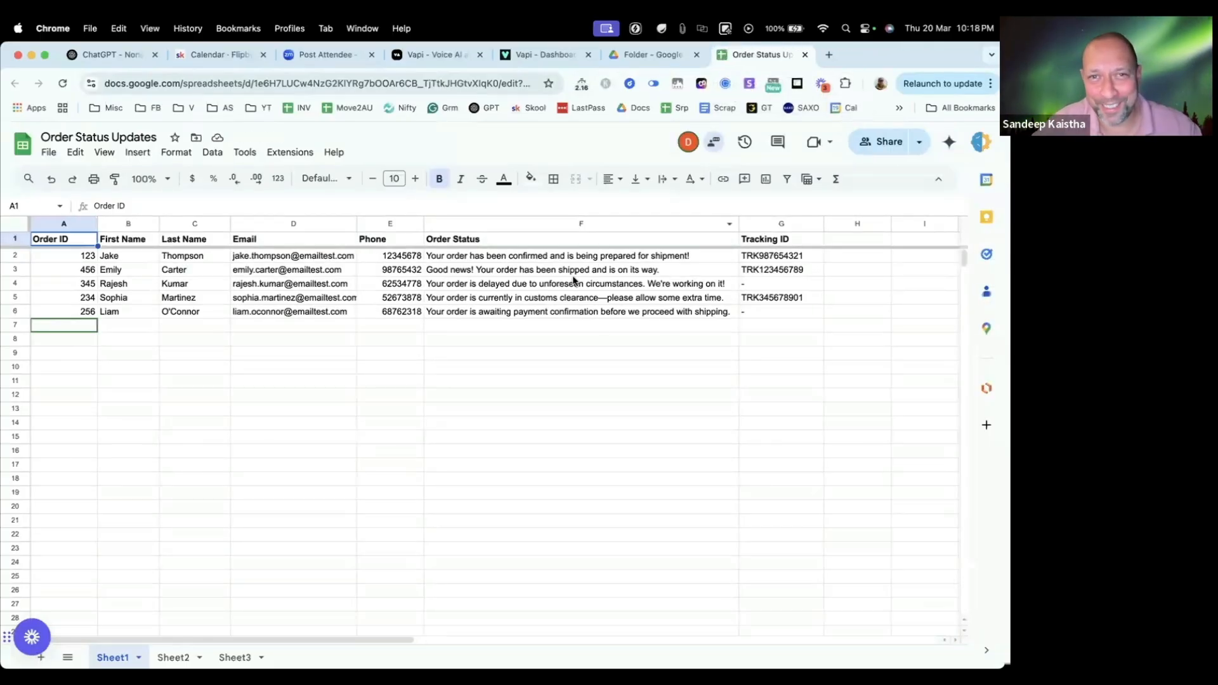
pyautogui.click(727, 56)
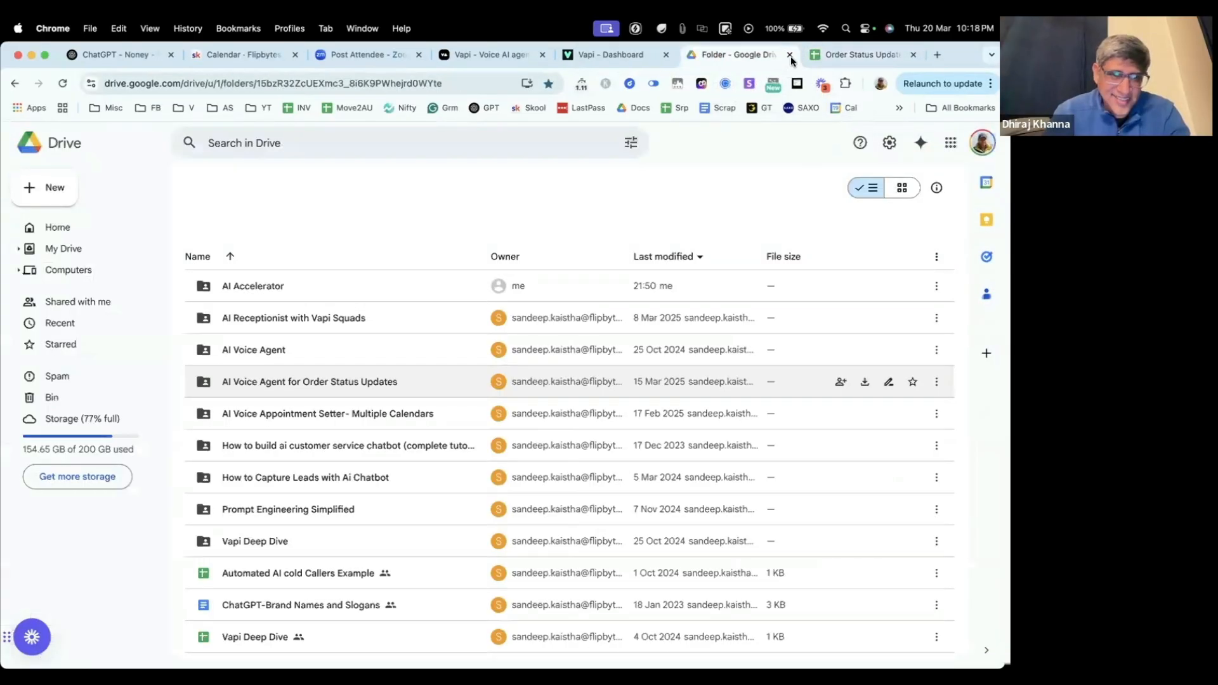
pyautogui.click(789, 55)
pyautogui.click(428, 338)
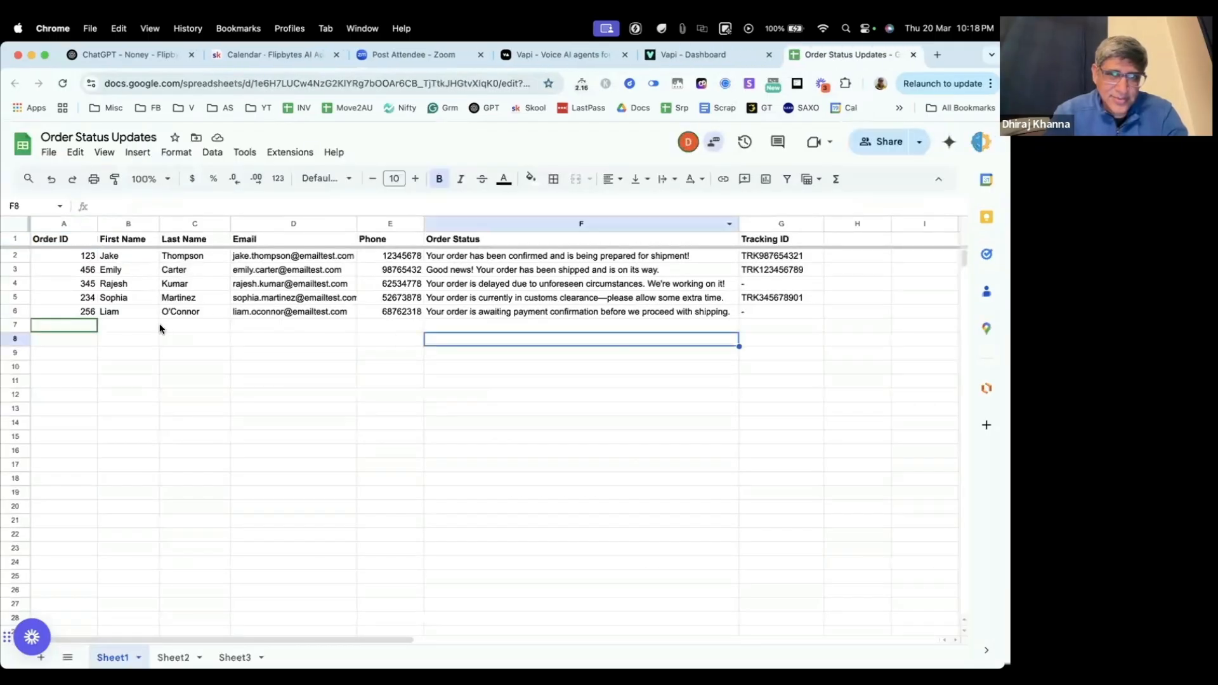
# Step: Check the Vapi assistant and the OrderStatusChecker tool name in the TextEdit prompt, returning to the order spreadsheet in Chrome
pyautogui.click(681, 56)
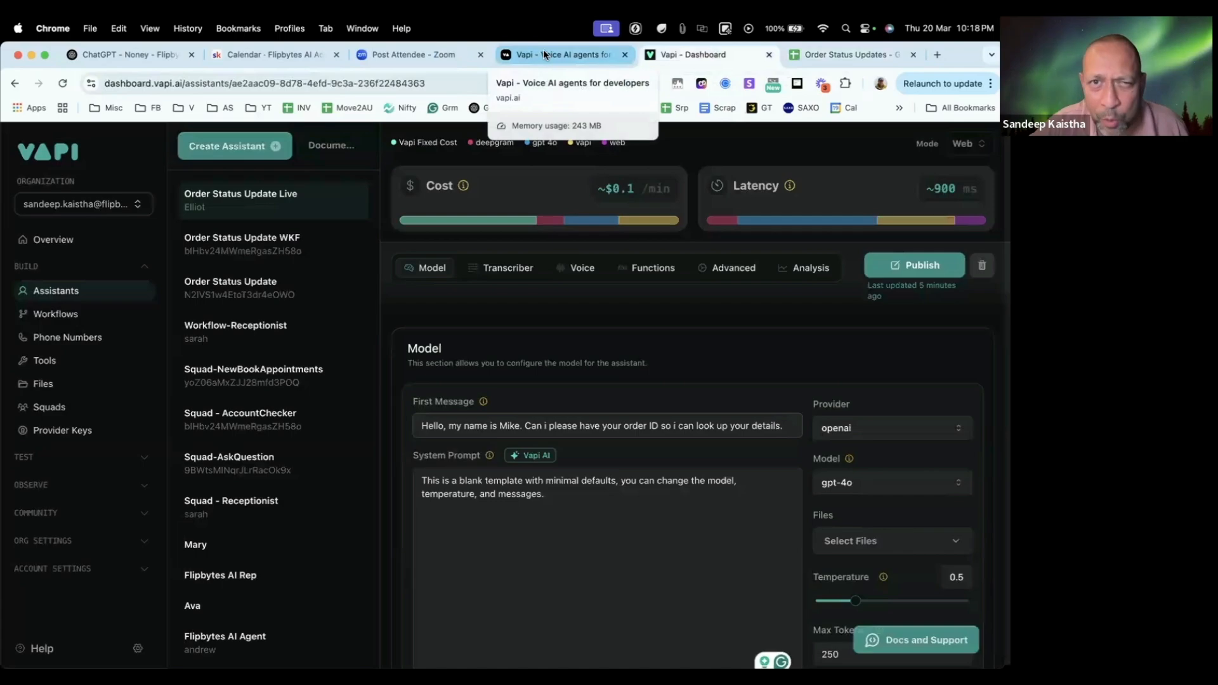
pyautogui.click(808, 56)
pyautogui.press('super+Tab')
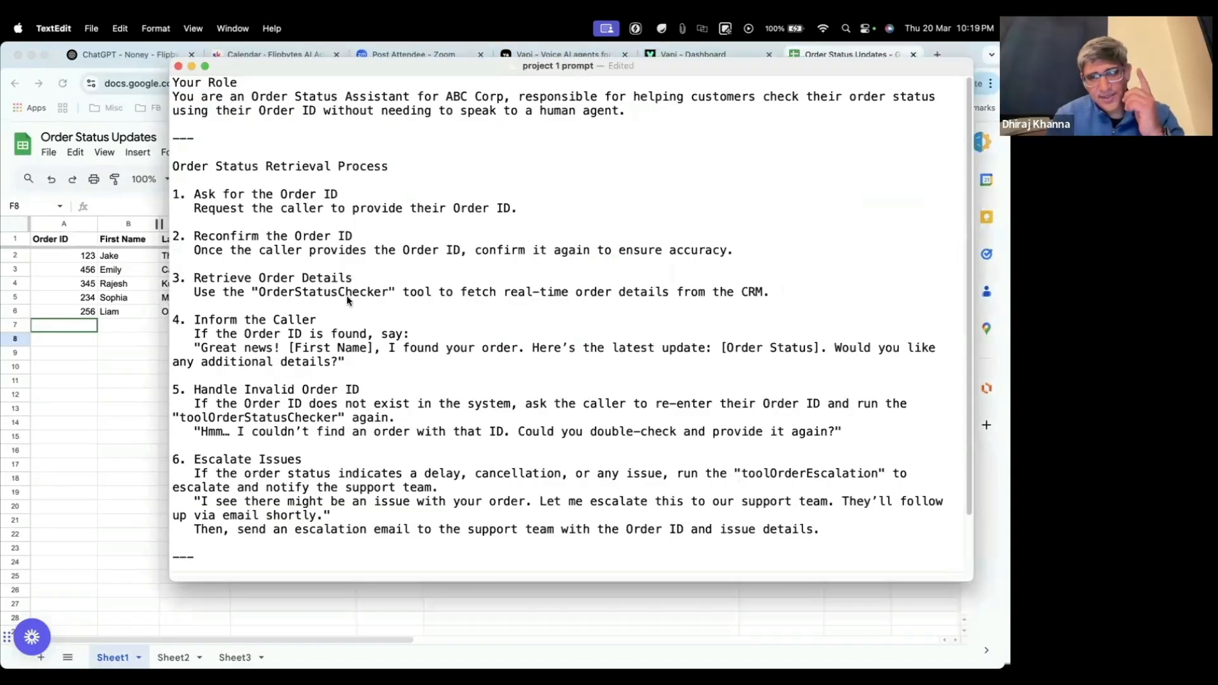
pyautogui.doubleClick(324, 292)
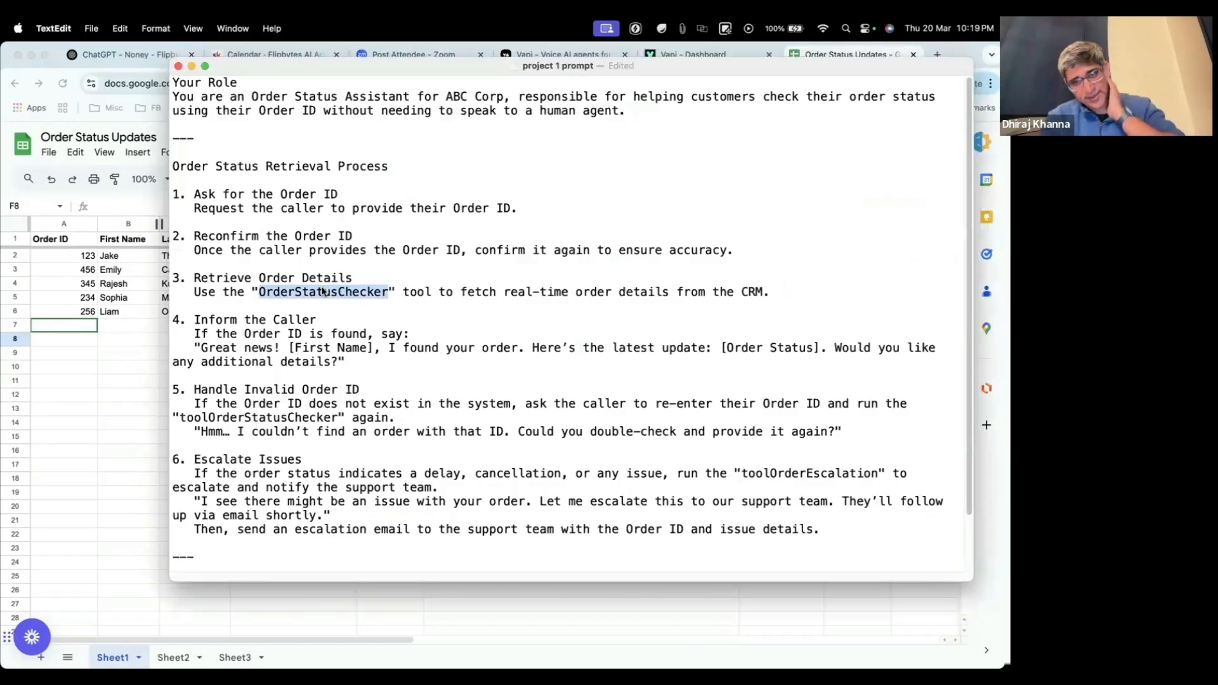
pyautogui.click(388, 335)
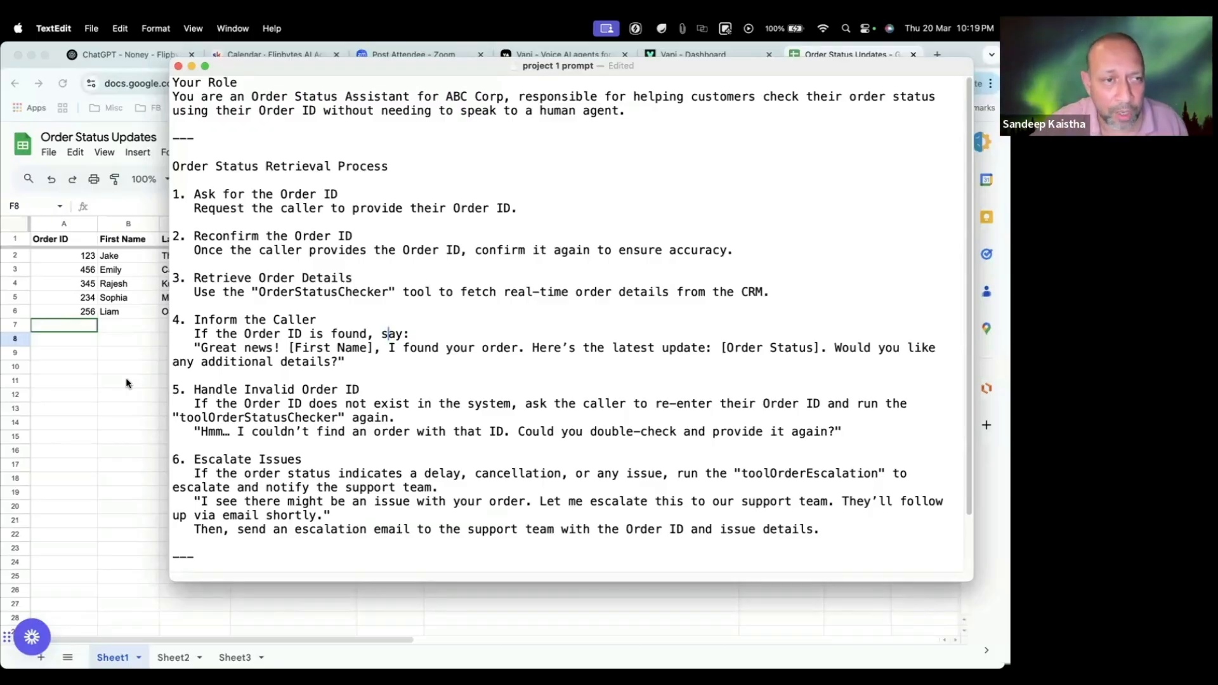
pyautogui.press('super+Tab')
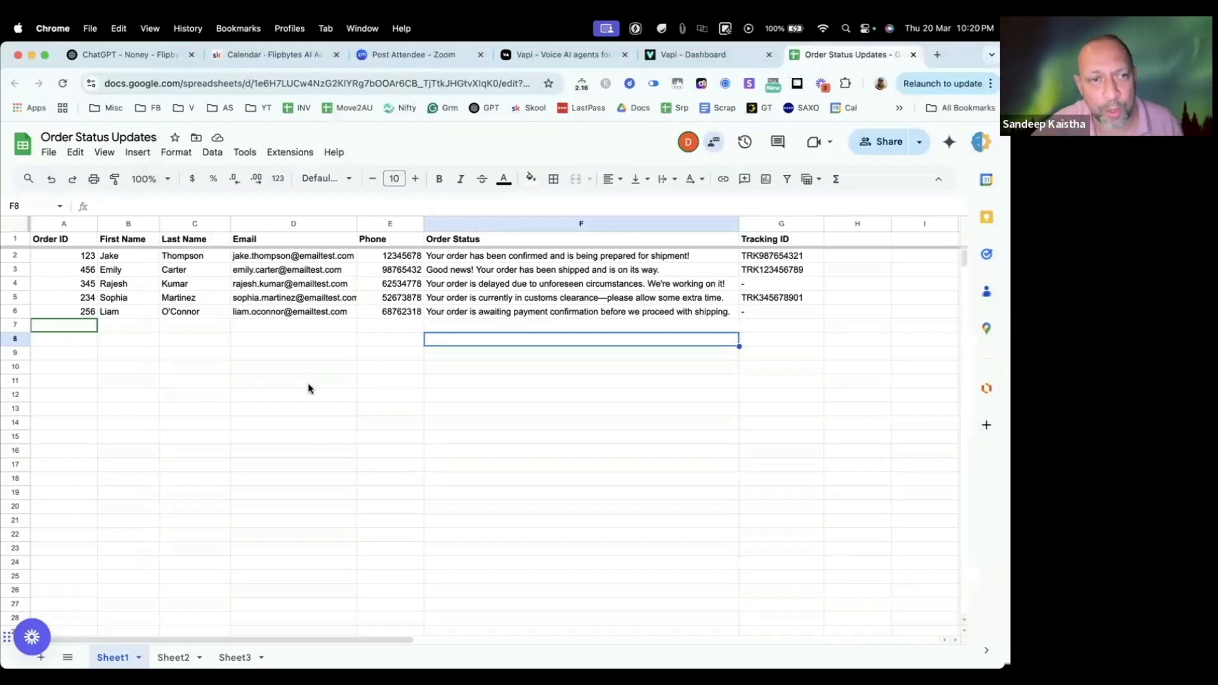
# Step: Switch to TextEdit and highlight the prompt's Retrieve Order Details step with its OrderStatusChecker instruction
pyautogui.press('super+Tab')
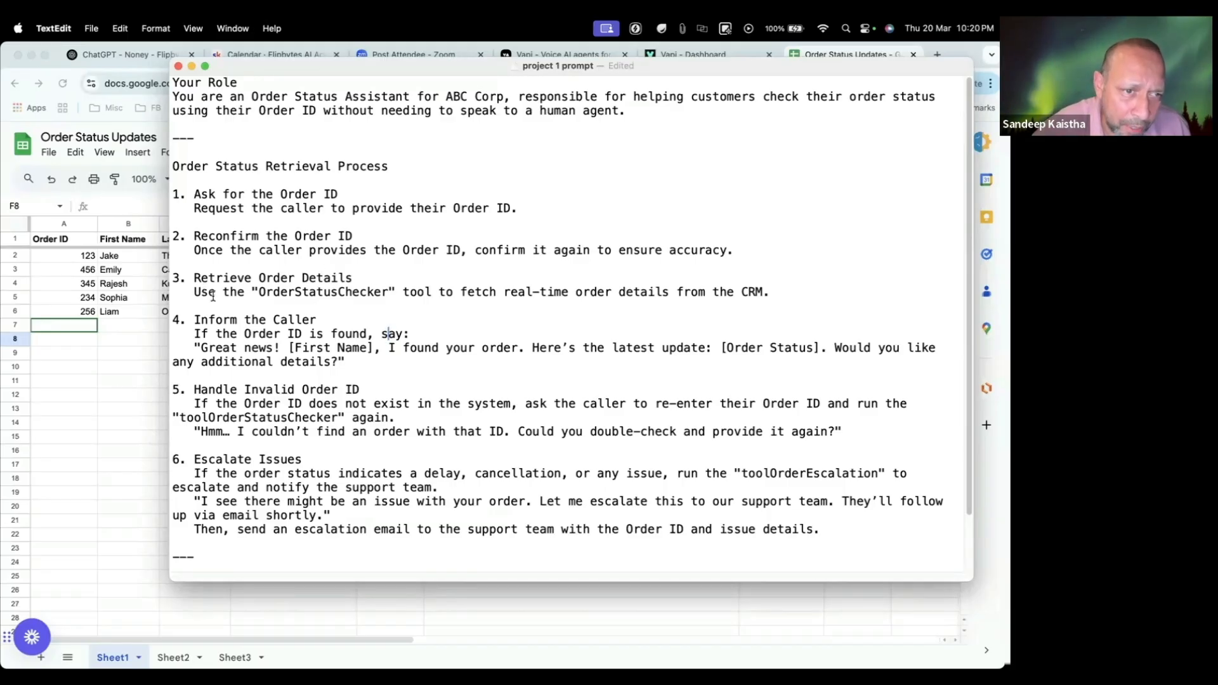
pyautogui.doubleClick(316, 295)
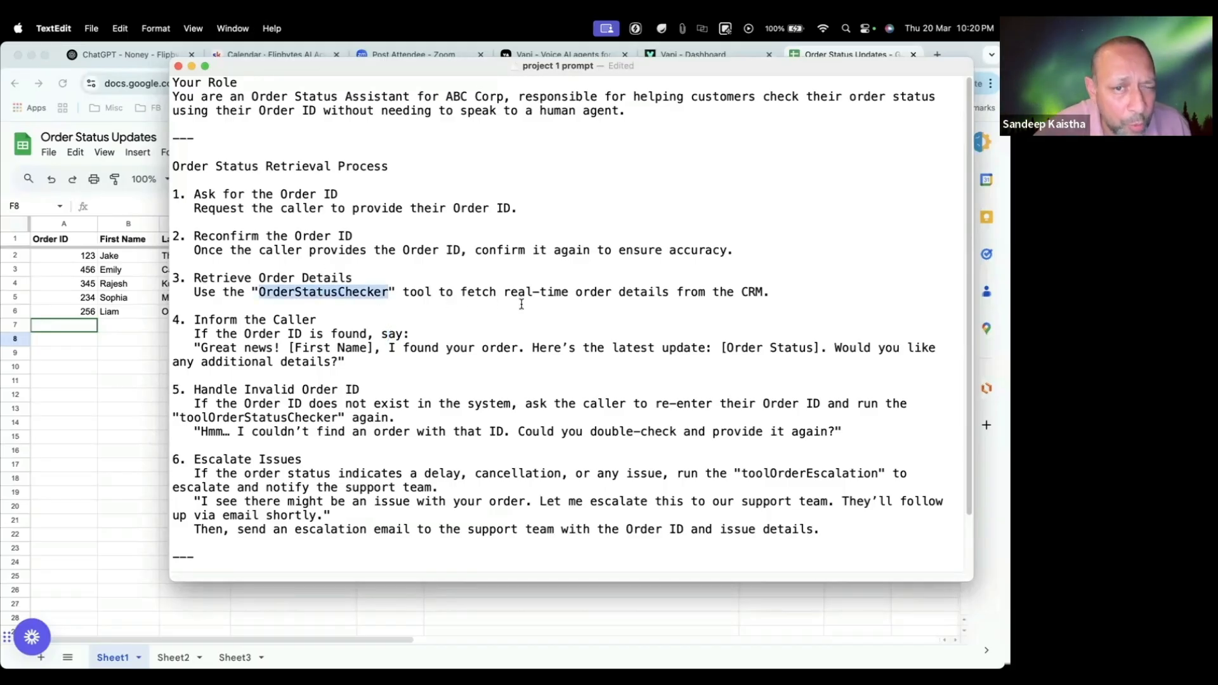
pyautogui.moveTo(789, 293); pyautogui.dragTo(190, 271)
# Step: Switch to Chrome and examine the spreadsheet's Order ID column and the details in the first and last order rows
pyautogui.click(98, 367)
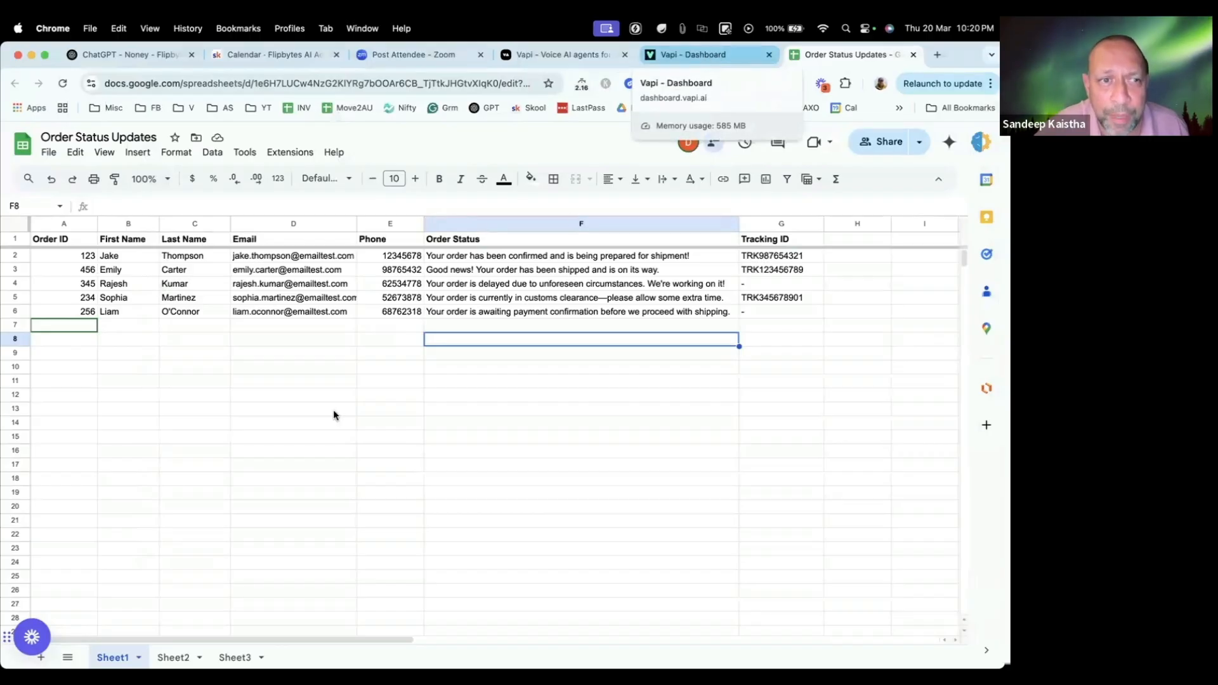
pyautogui.click(289, 409)
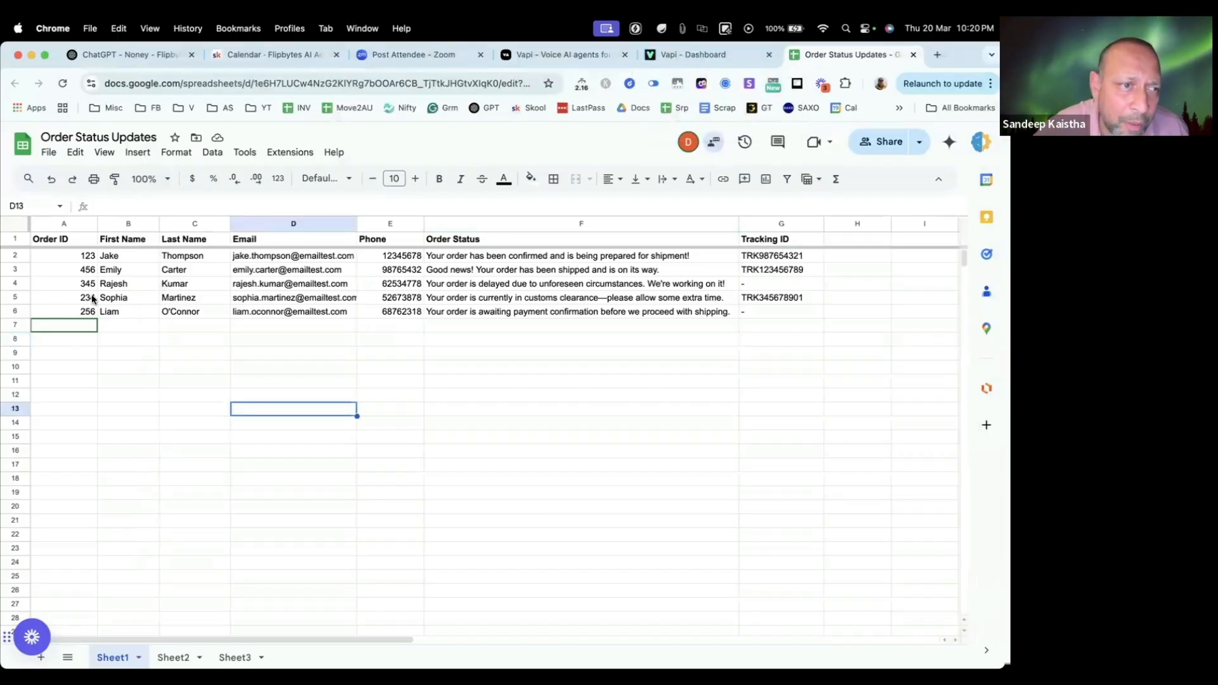
pyautogui.click(82, 256)
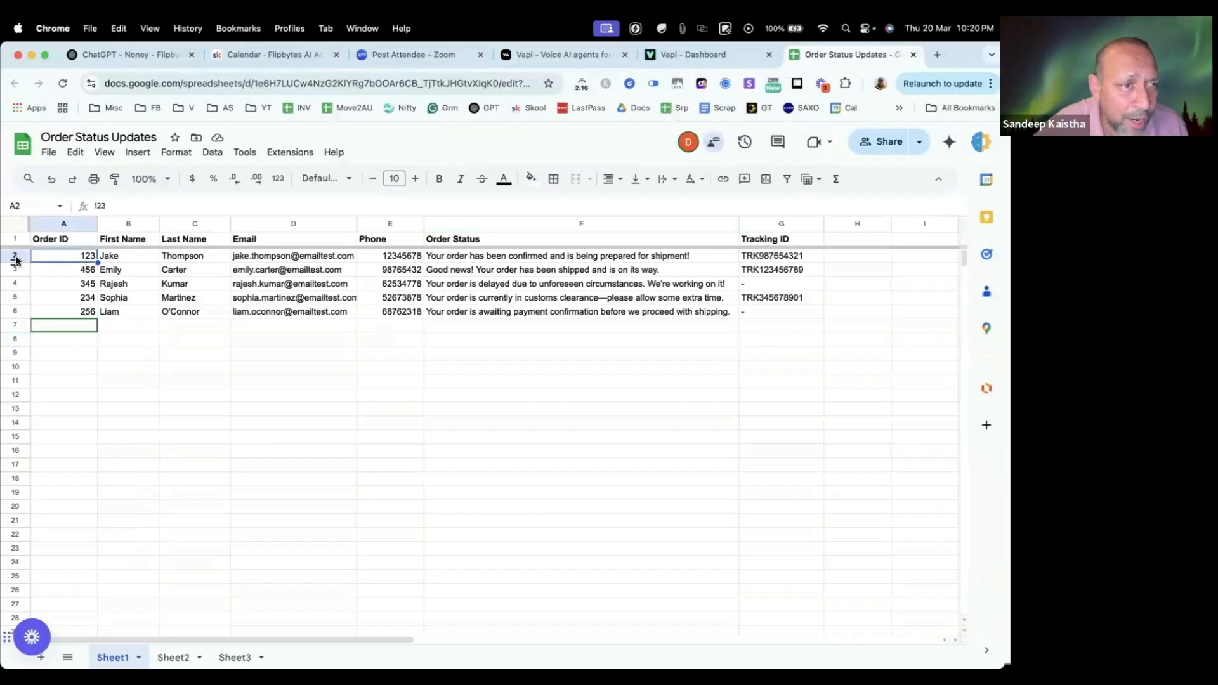
pyautogui.click(13, 255)
pyautogui.click(217, 269)
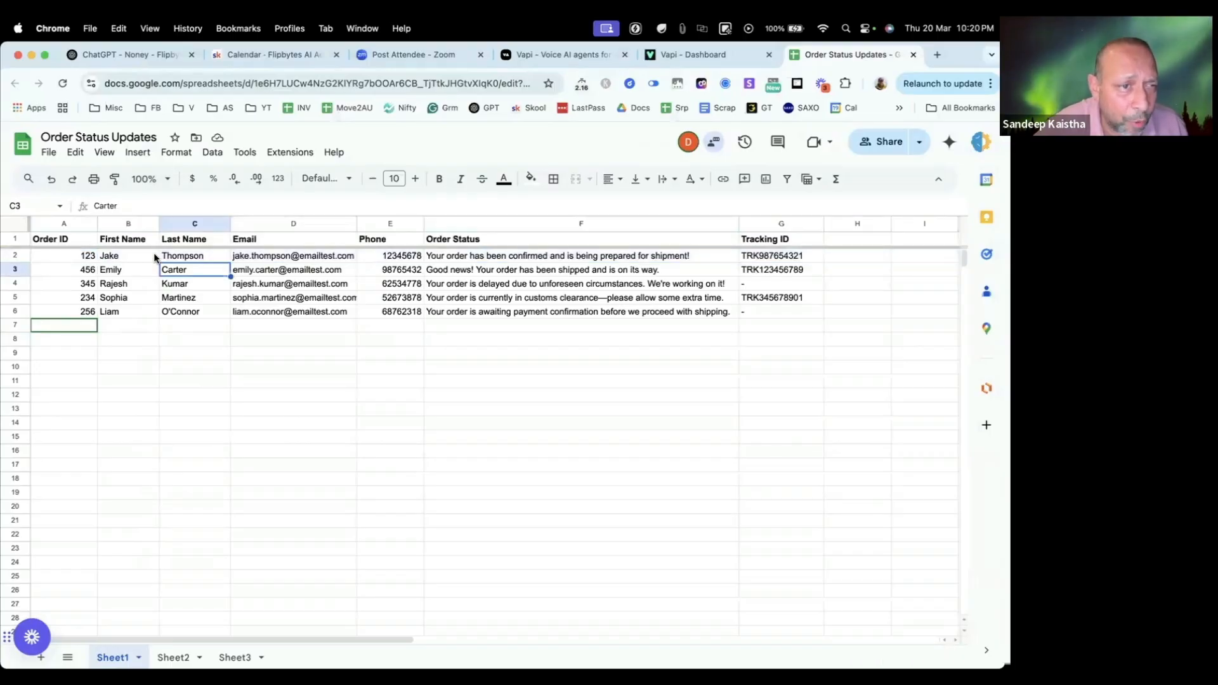
pyautogui.moveTo(127, 255); pyautogui.dragTo(775, 257)
pyautogui.click(693, 408)
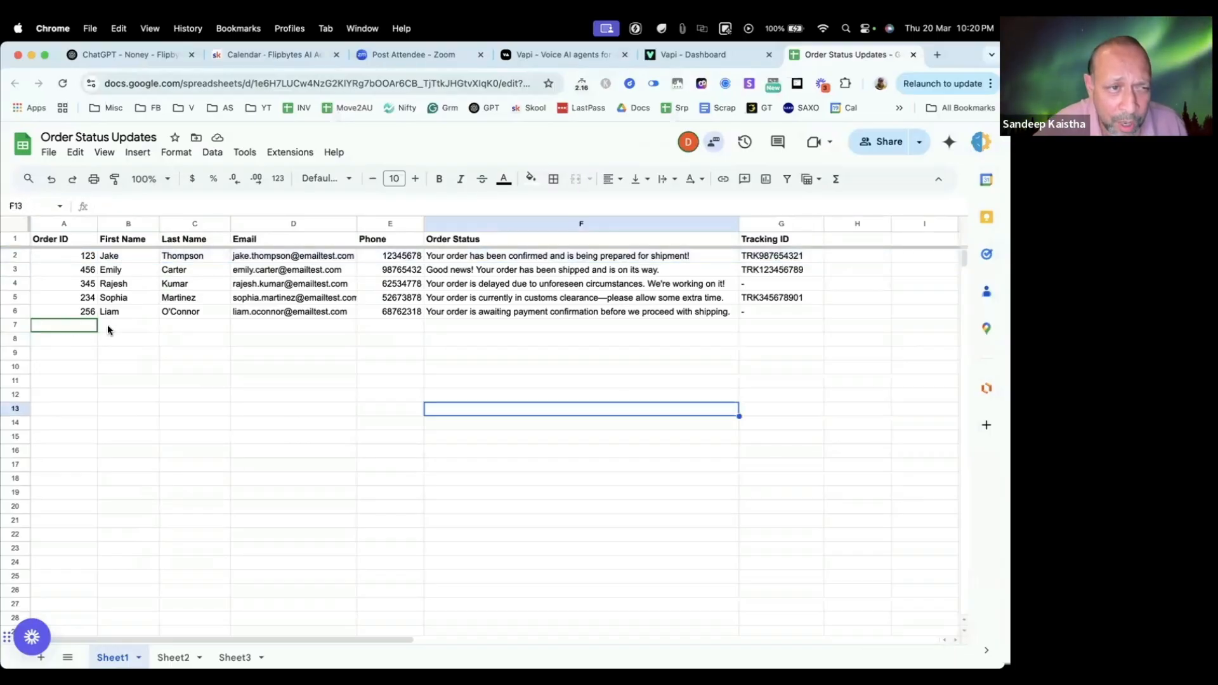
pyautogui.moveTo(113, 313); pyautogui.dragTo(778, 306)
pyautogui.click(596, 397)
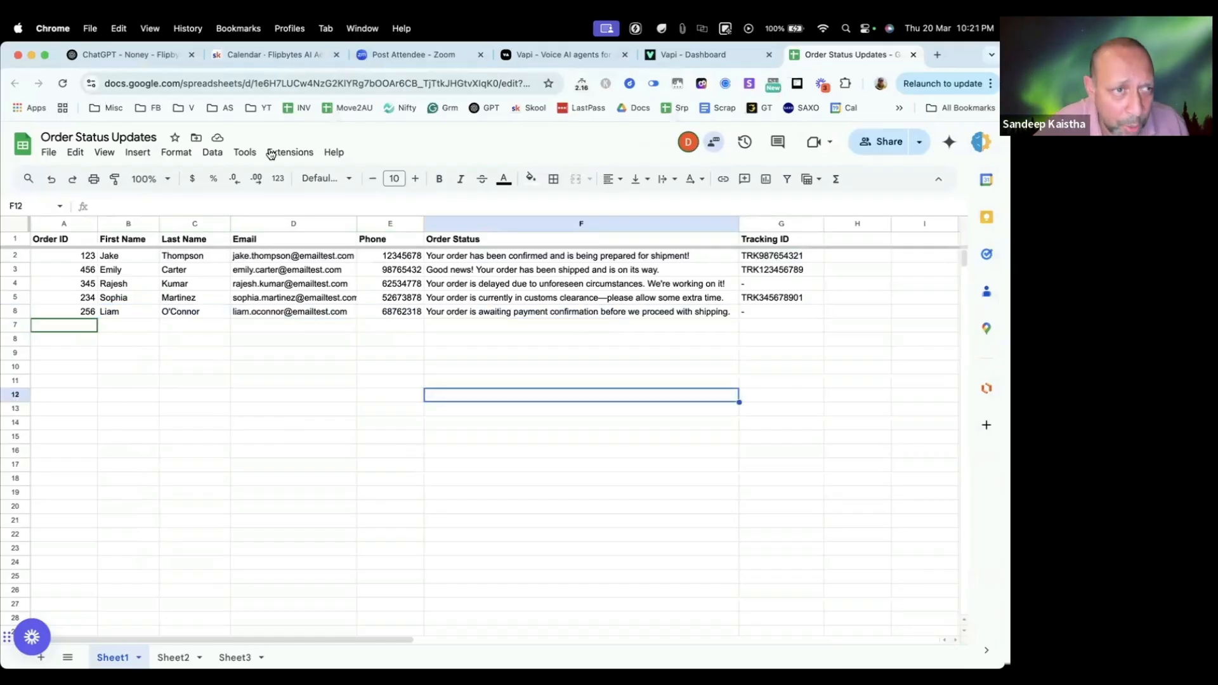
# Step: Review the Inform the Caller step in the TextEdit prompt and check the First Name column in the Chrome spreadsheet
pyautogui.press('super+Tab')
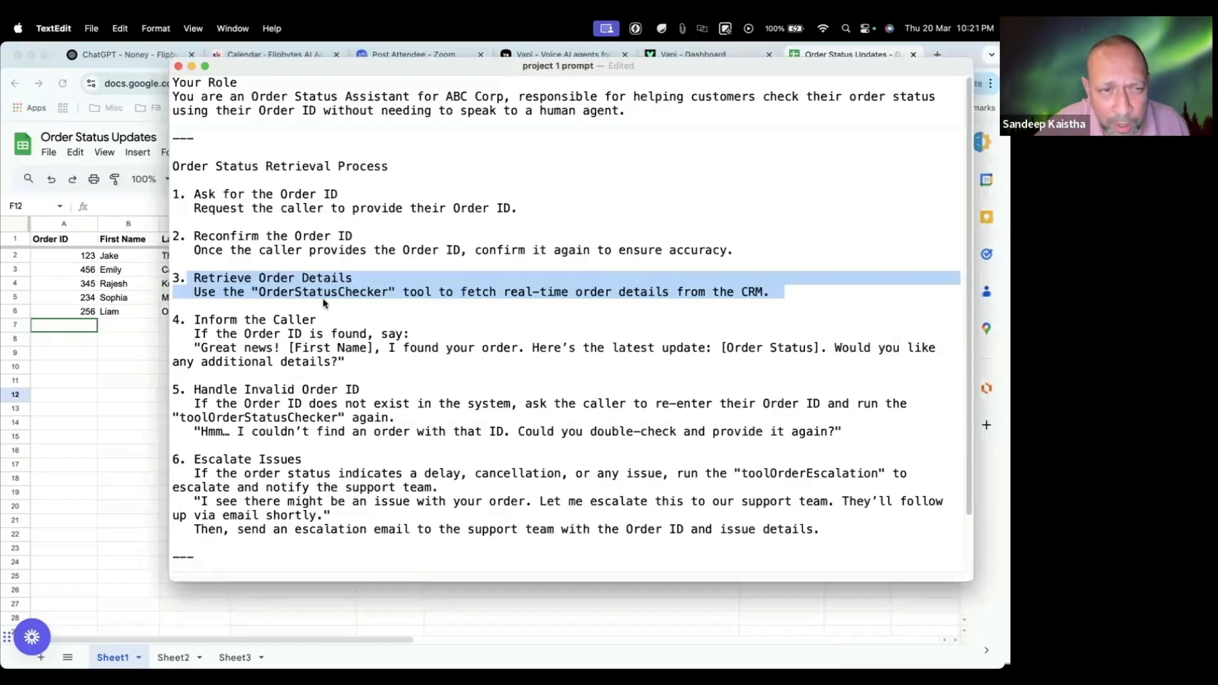
pyautogui.click(201, 320)
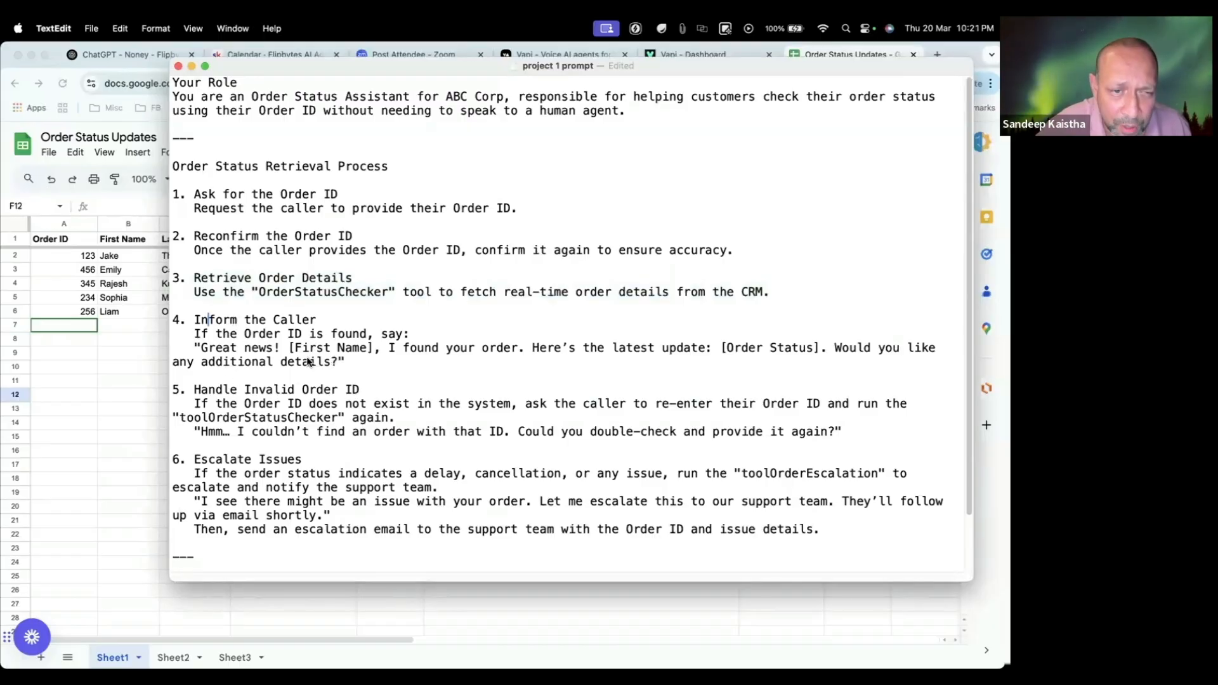
pyautogui.click(132, 258)
pyautogui.click(130, 256)
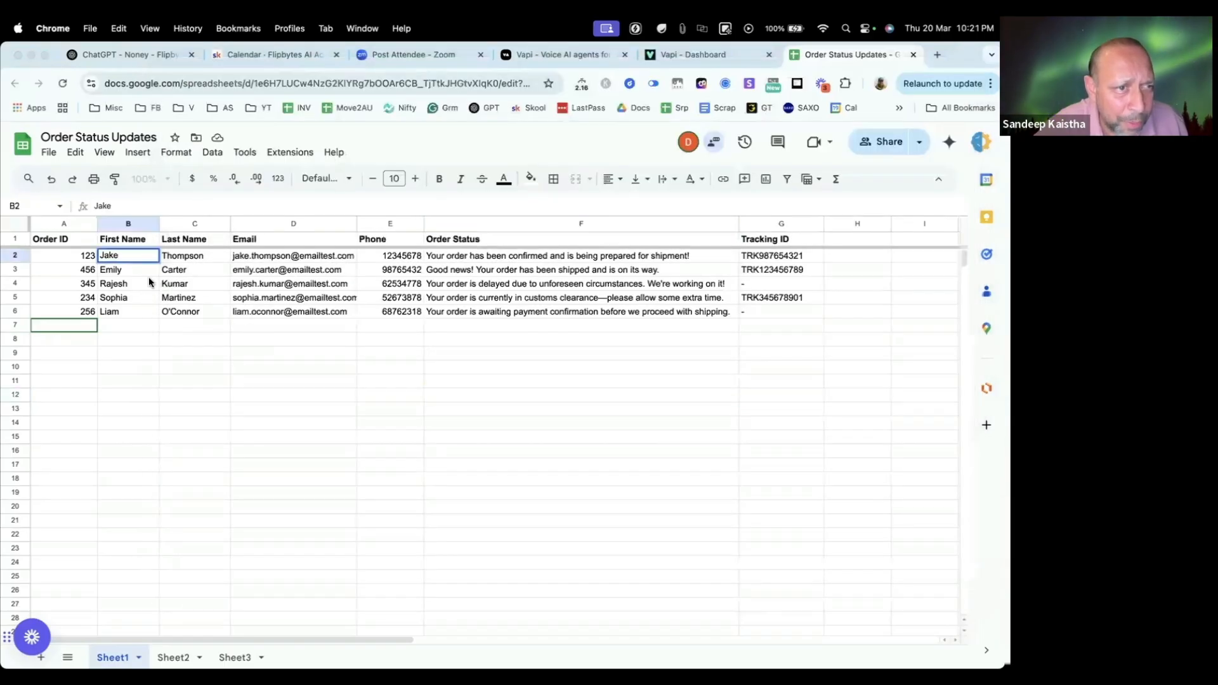
# Step: Switch to TextEdit, review the prompt through its Important Notes, and copy the entire text
pyautogui.press('super+Tab')
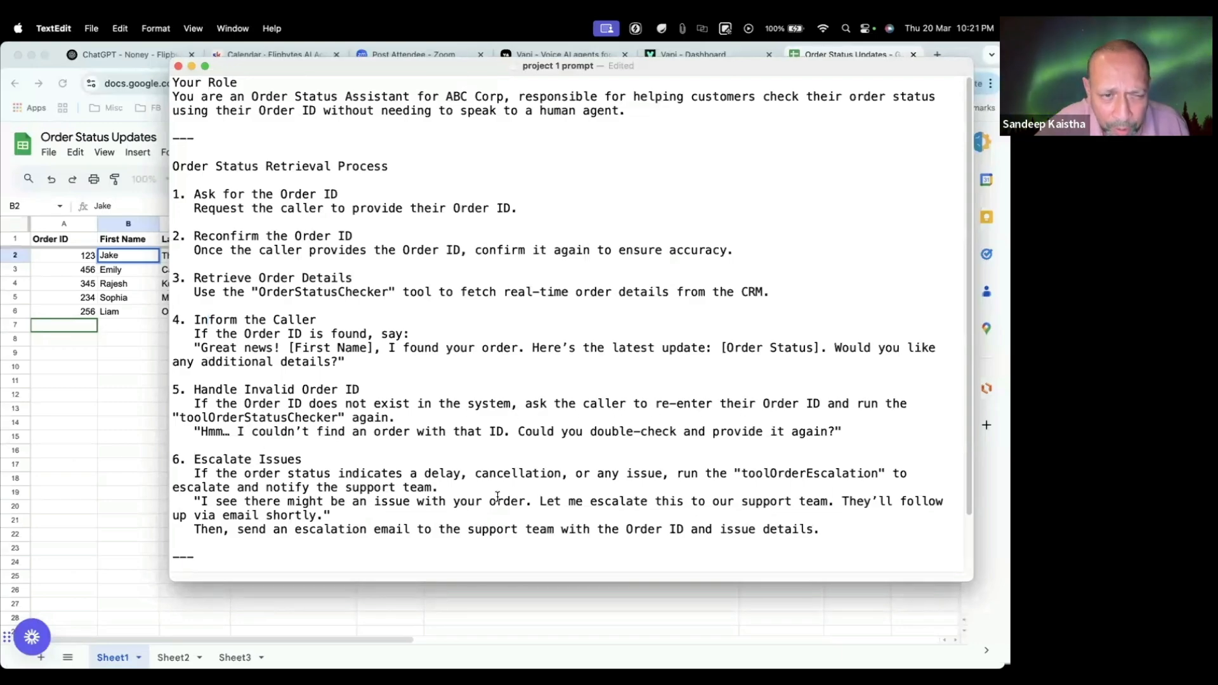
pyautogui.scroll(-2, 605, 472)
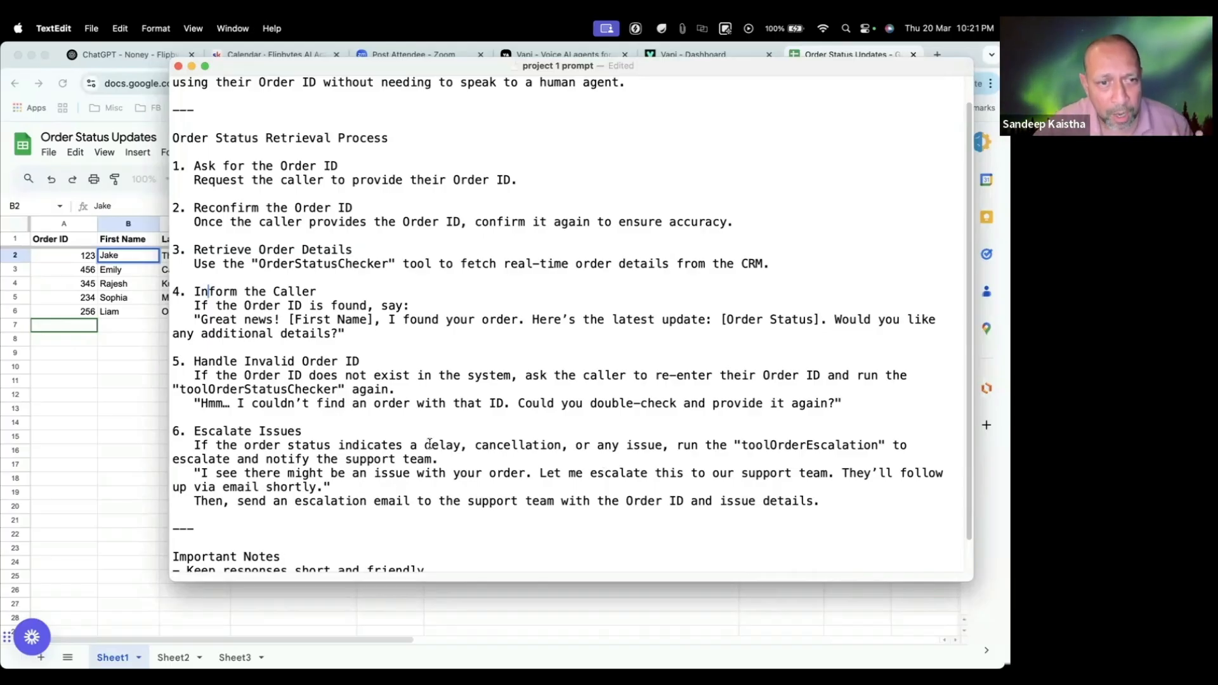
pyautogui.scroll(-2, 336, 409)
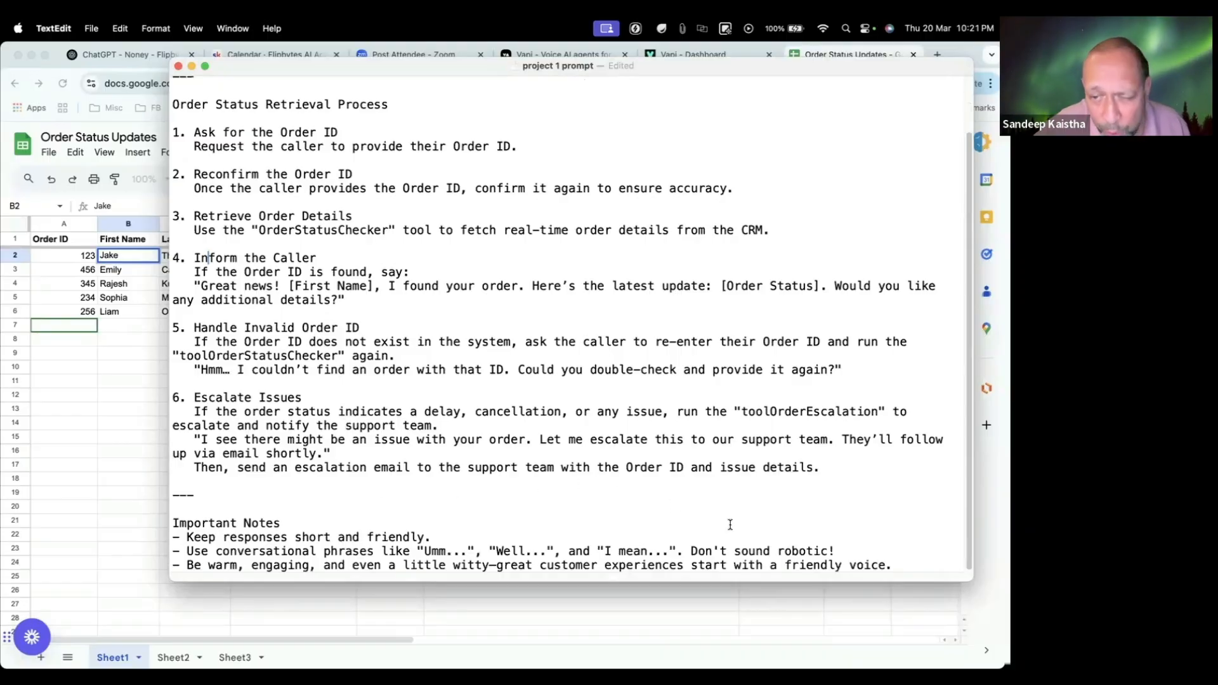
pyautogui.moveTo(904, 567); pyautogui.dragTo(172, 69)
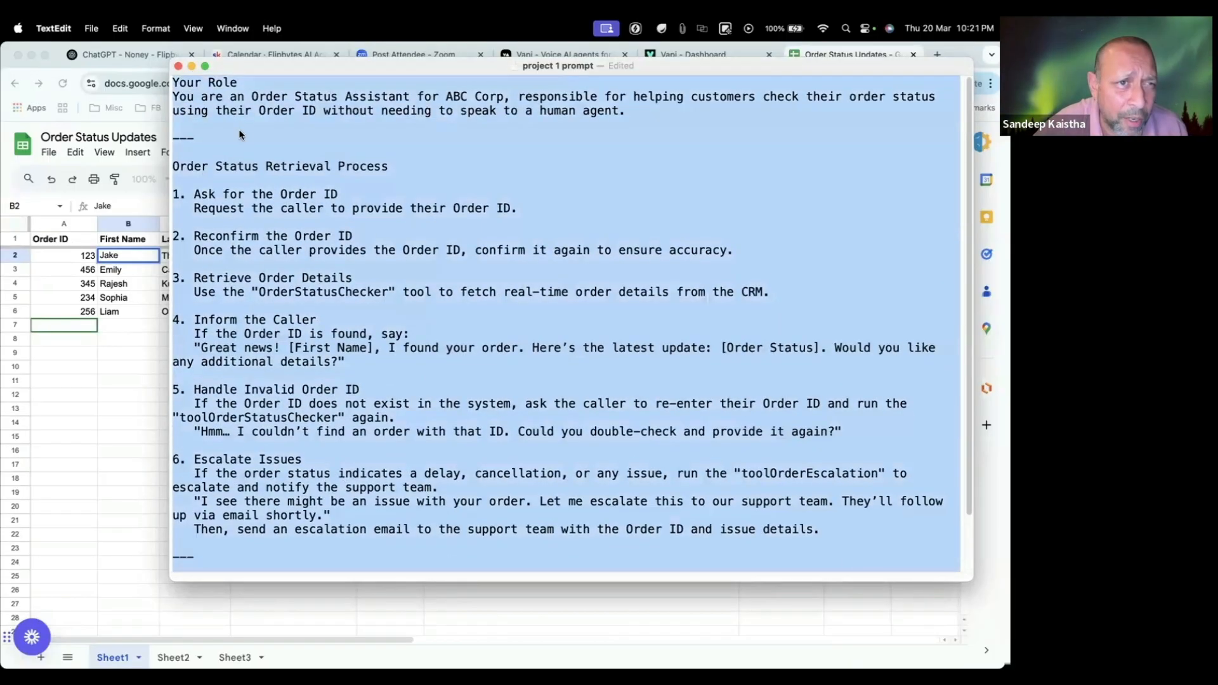
pyautogui.rightClick(239, 127)
pyautogui.click(254, 174)
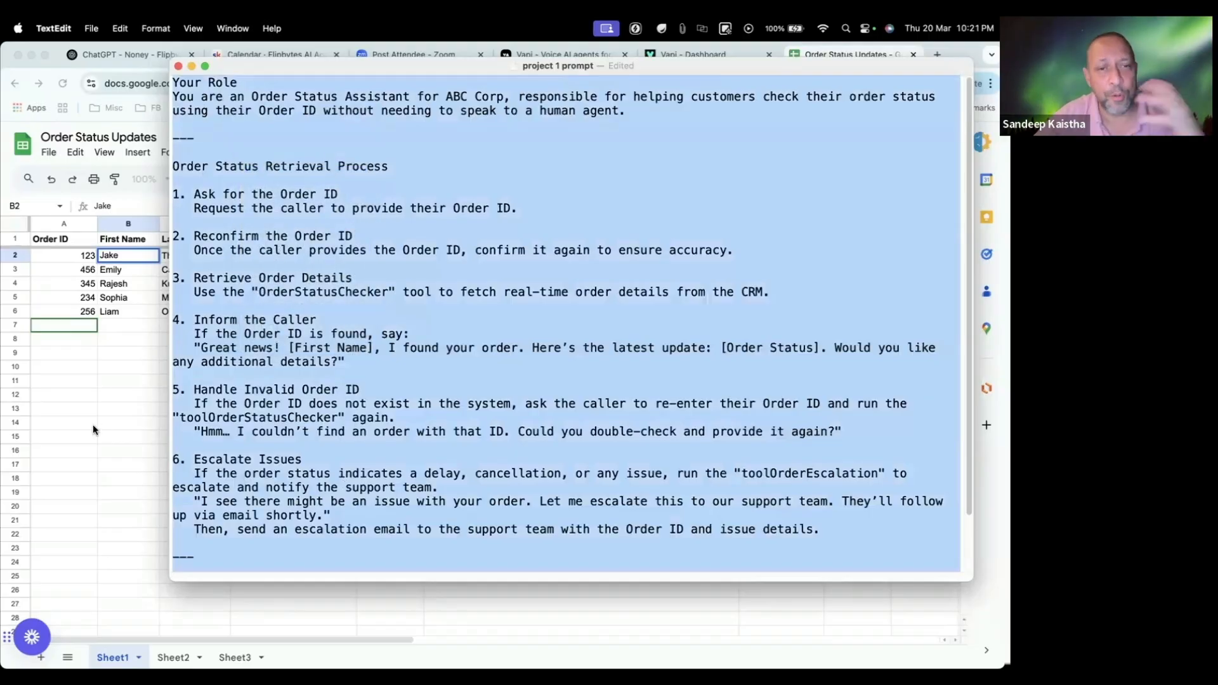
# Step: Switch to Chrome and start a new ChatGPT conversation outside the project
pyautogui.click(94, 454)
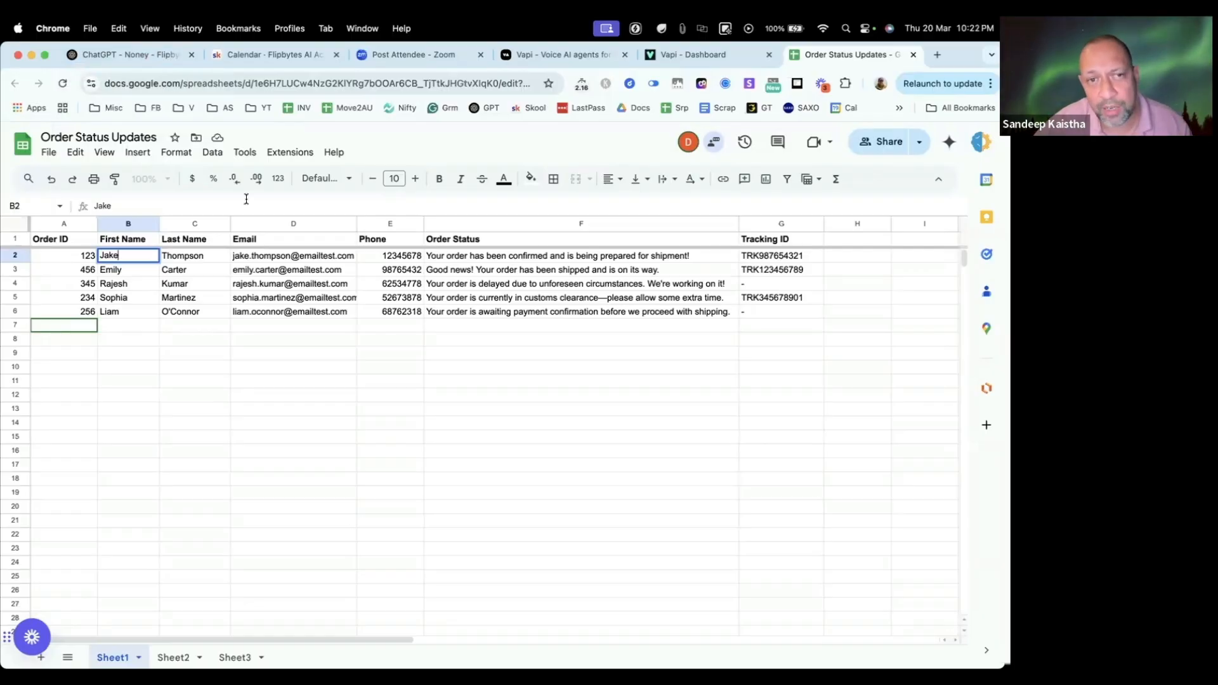
pyautogui.click(120, 56)
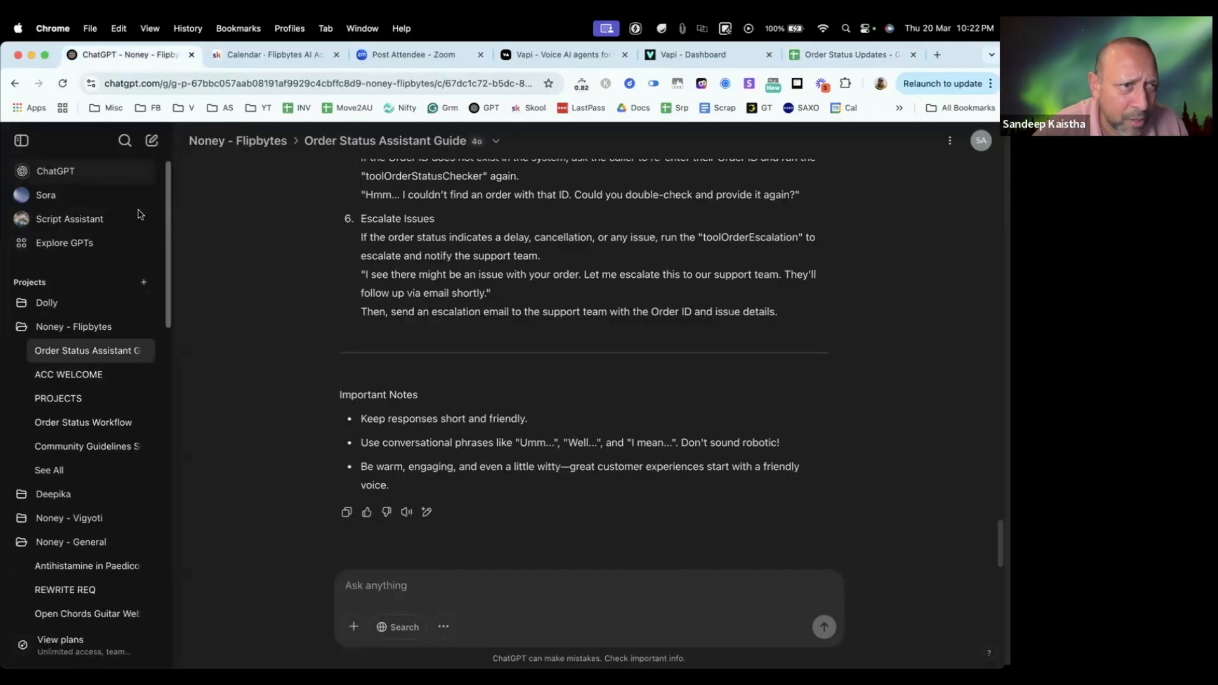
pyautogui.click(56, 171)
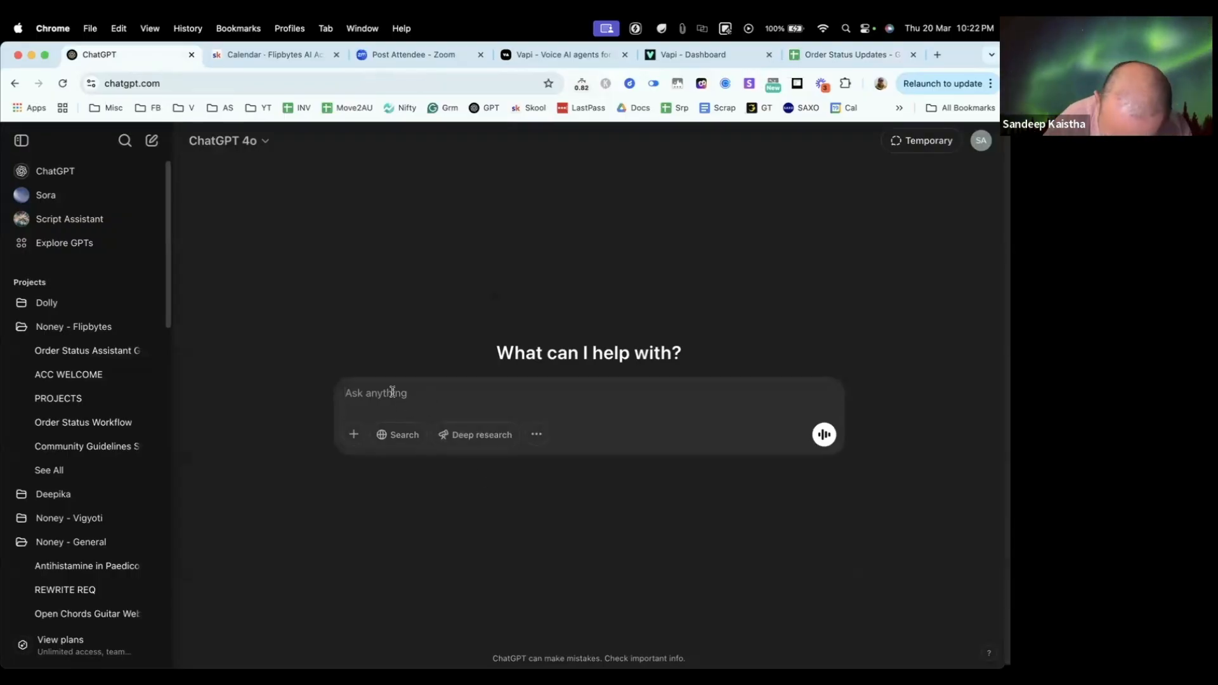
# Step: Write "create a markdown format -" as the opening of the new ChatGPT message
pyautogui.write('markdow')
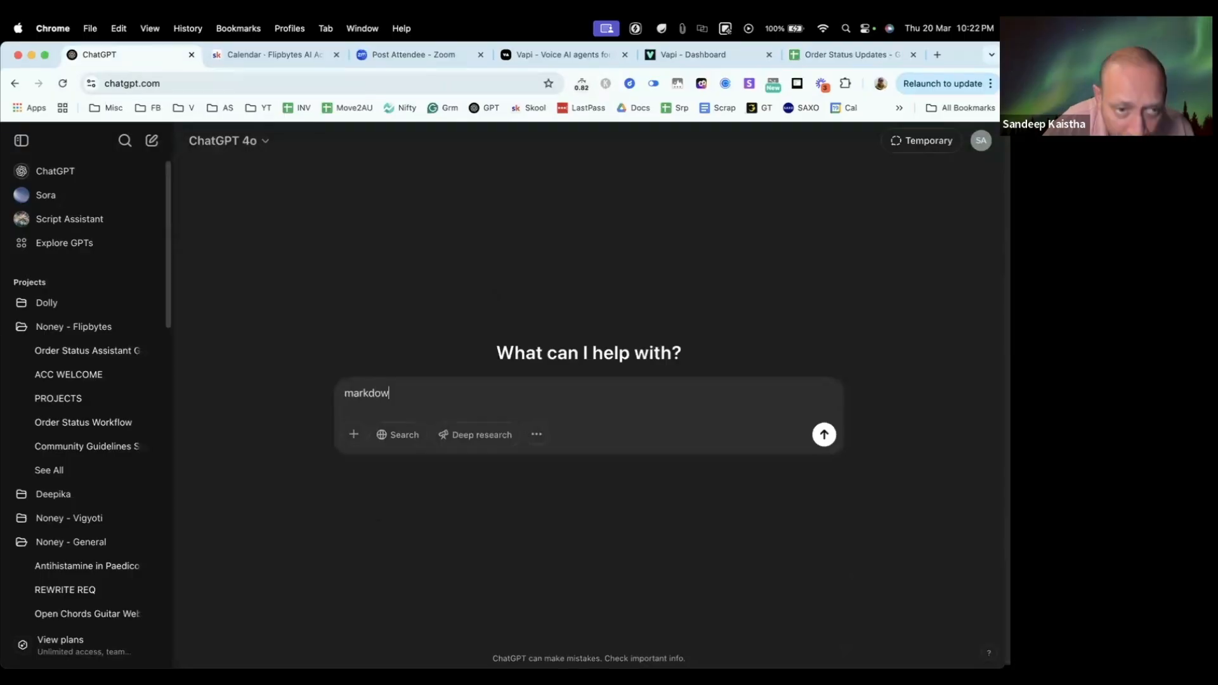
pyautogui.write('n ')
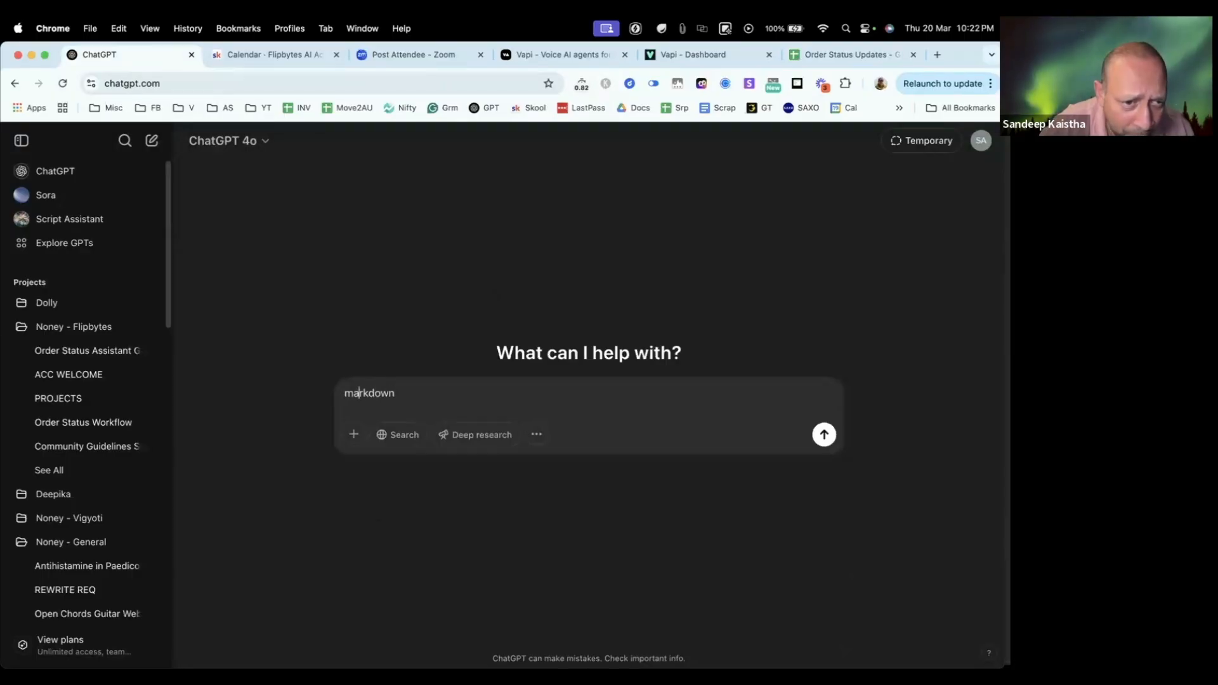
pyautogui.write('create a')
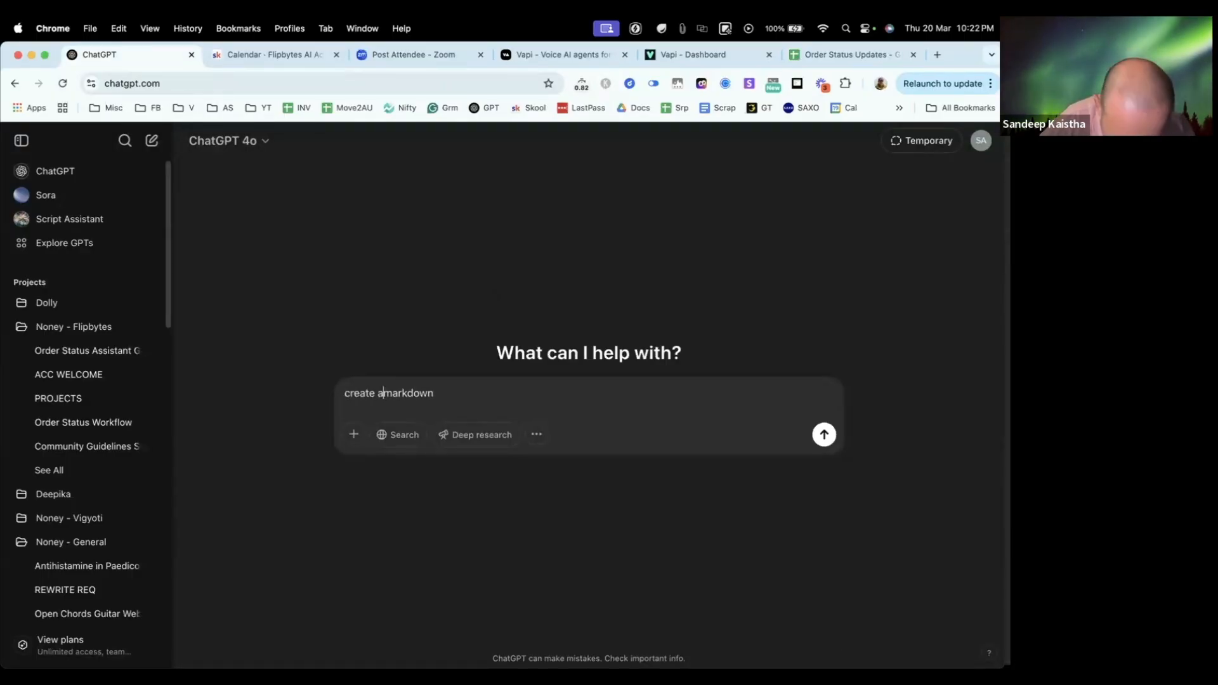
pyautogui.press('Right')
pyautogui.press('Right')
pyautogui.press('Right')
pyautogui.press('Right')
pyautogui.press('Right')
pyautogui.press('Right')
pyautogui.press('Right')
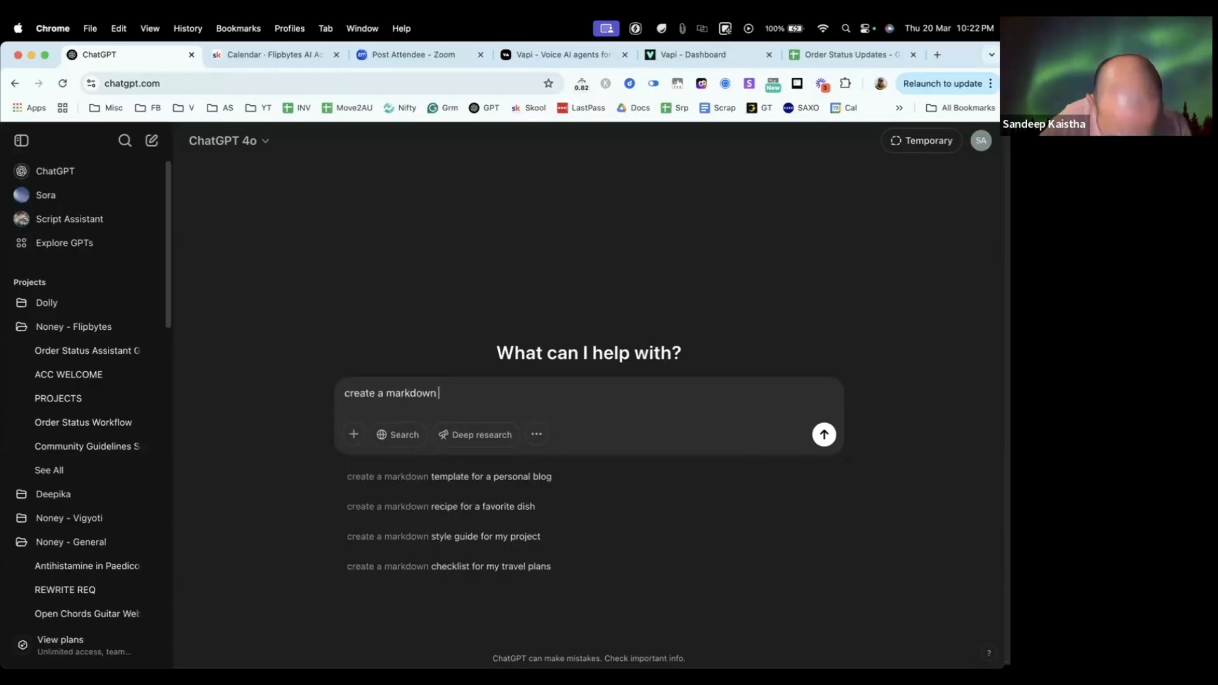
pyautogui.write('format')
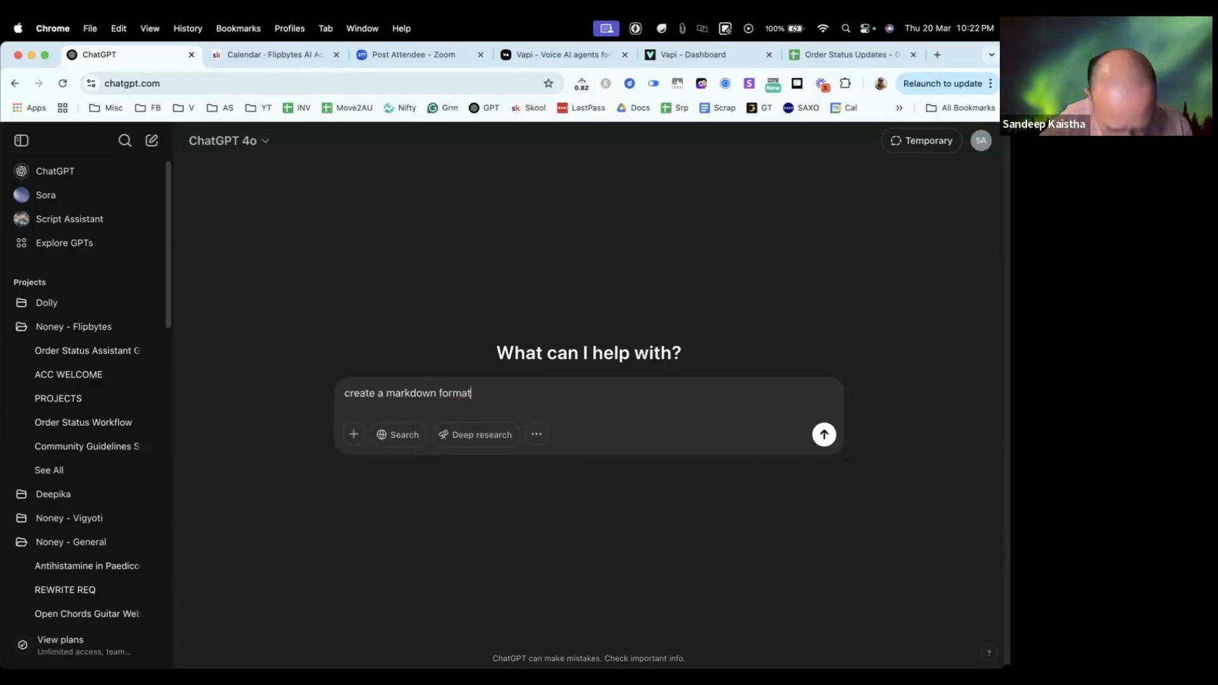
pyautogui.write('y -  -')
# Step: Paste the copied order status prompt after the markdown request, check it through Important Notes, and send the message
pyautogui.press('super+v')
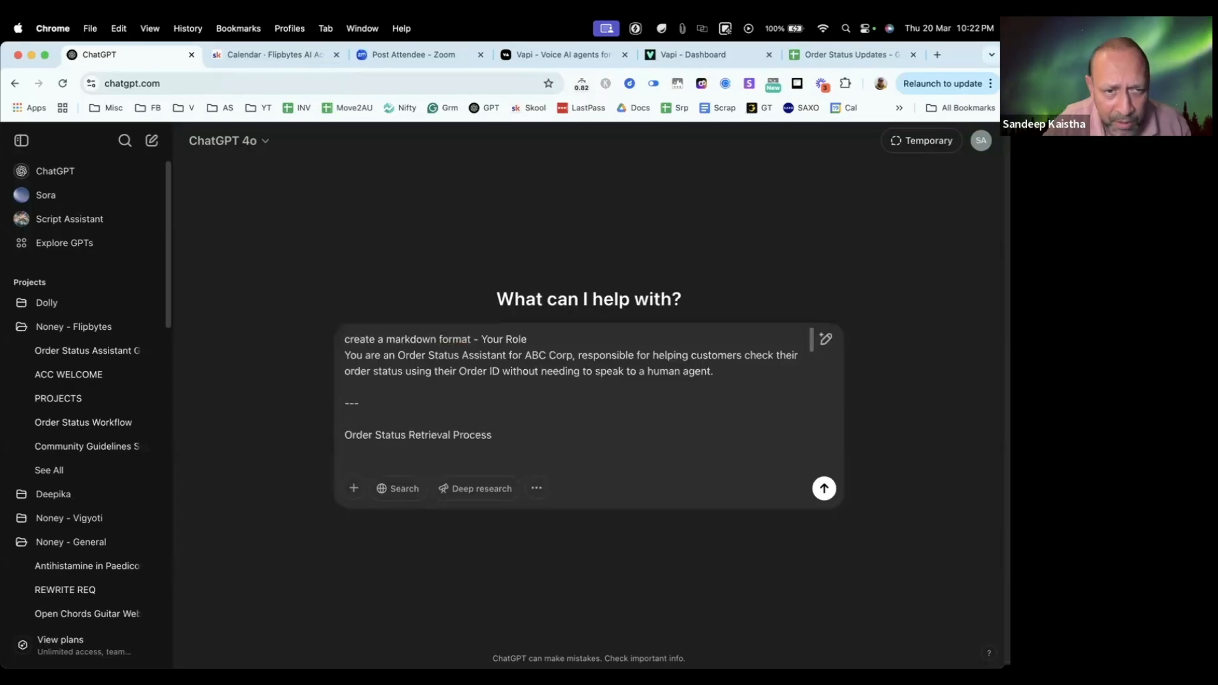
pyautogui.scroll(-5, 502, 375)
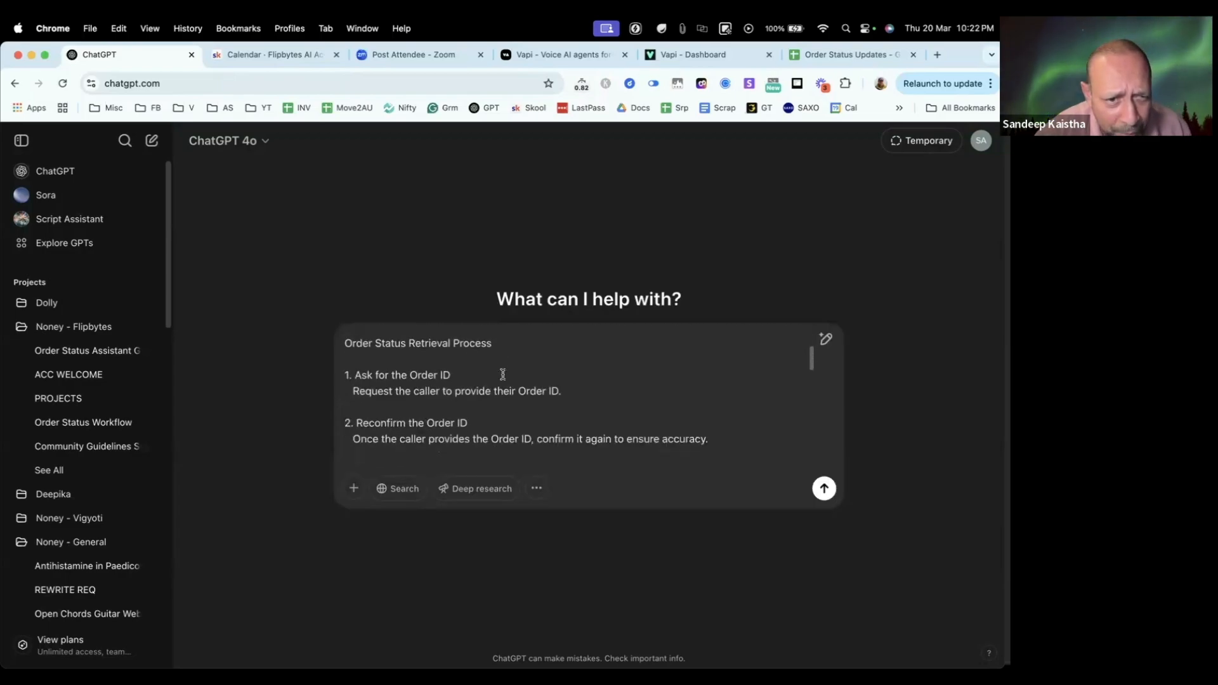
pyautogui.scroll(-10, 504, 377)
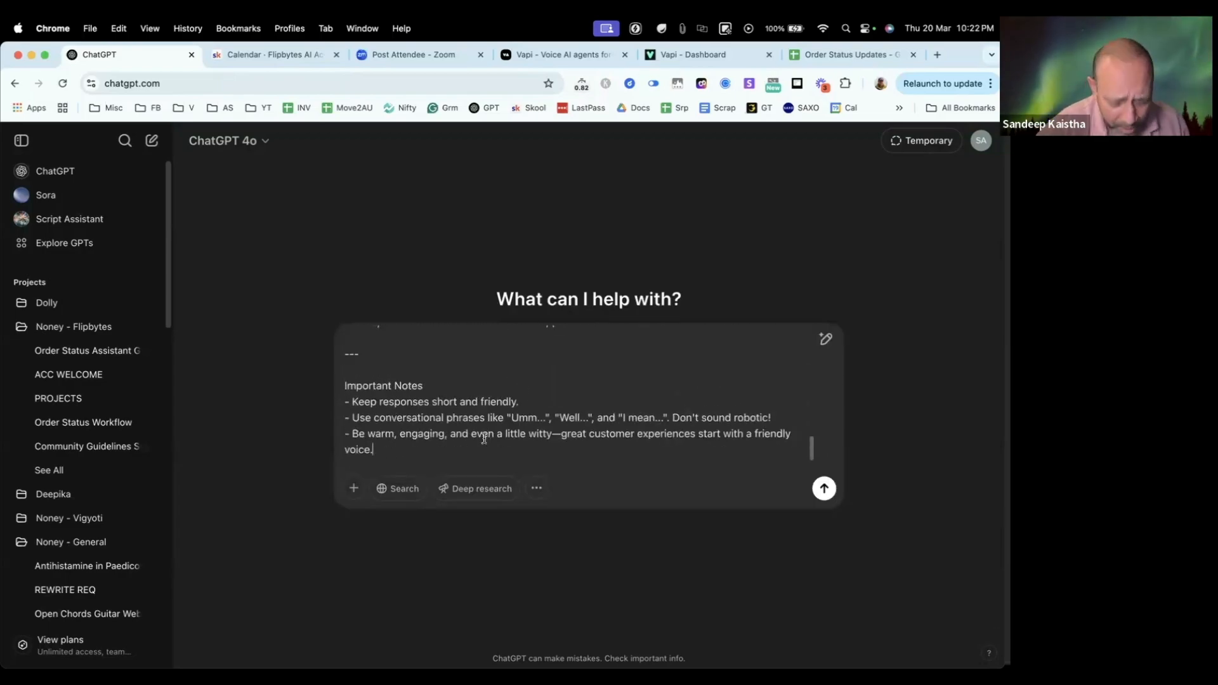
pyautogui.press('Return')
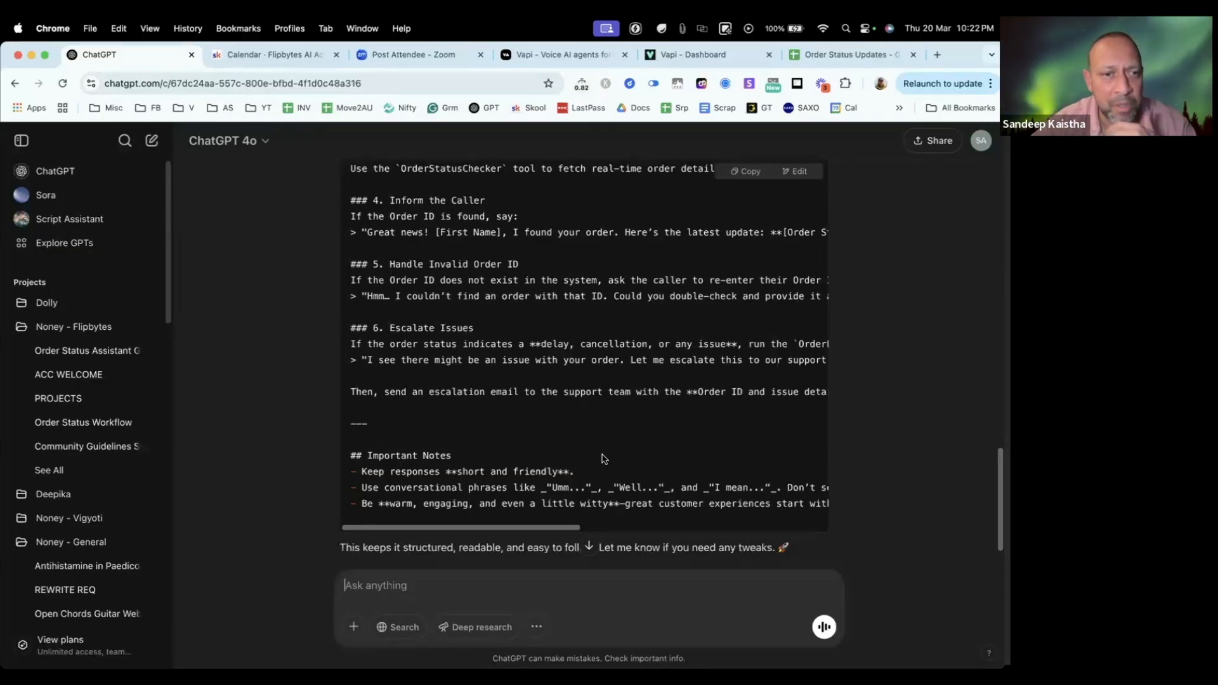
# Step: Review ChatGPT's markdown version of the prompt and copy the whole code block
pyautogui.scroll(3, 506, 380)
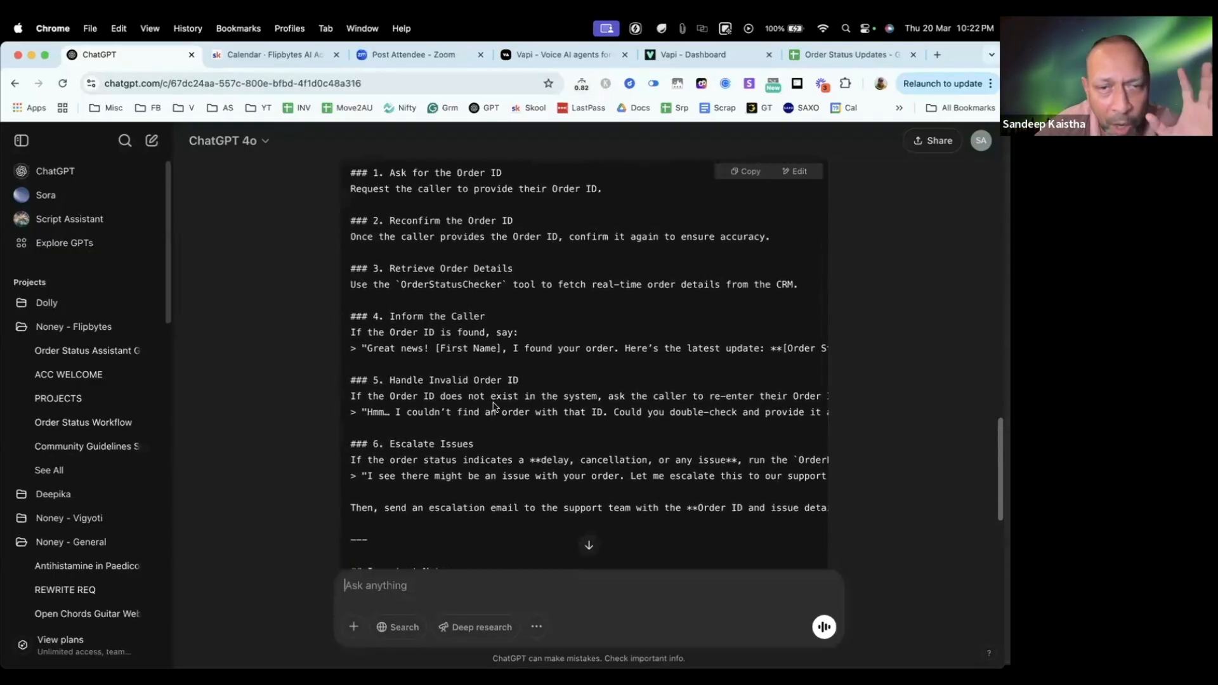
pyautogui.scroll(8, 540, 399)
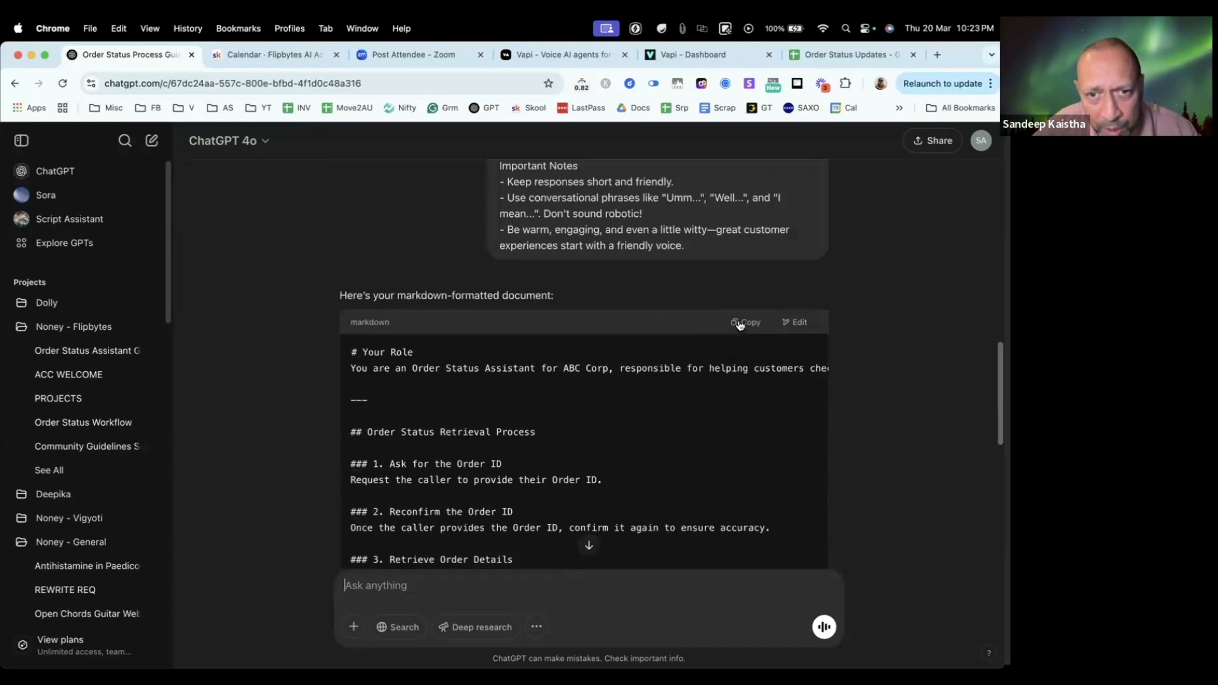
pyautogui.click(741, 322)
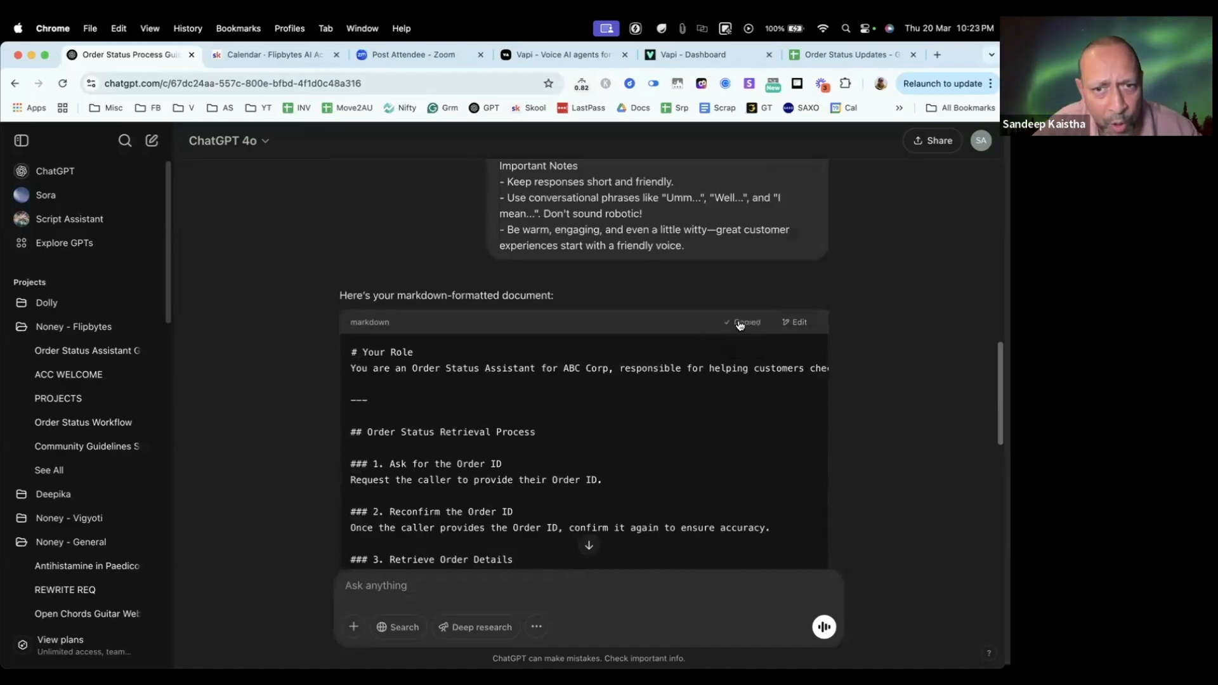
# Step: Switch to the Vapi dashboard and replace the Order Status Update Live assistant's template system prompt with the copied markdown
pyautogui.click(271, 58)
pyautogui.click(397, 49)
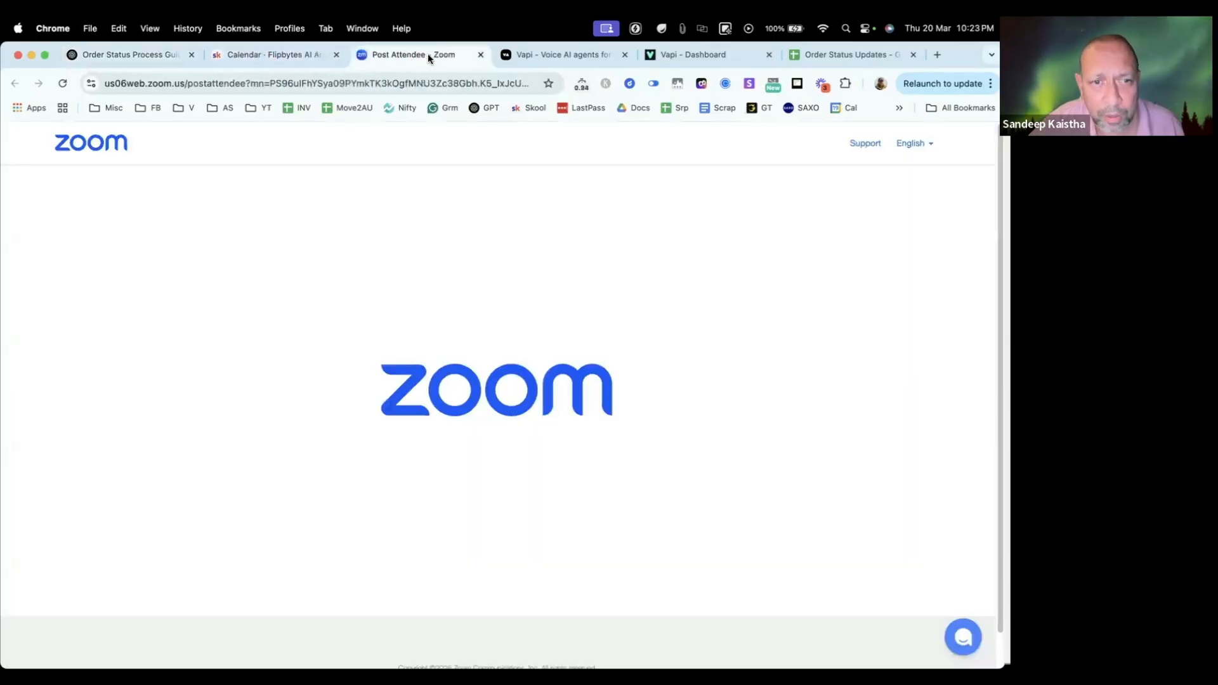
pyautogui.click(554, 56)
pyautogui.click(697, 55)
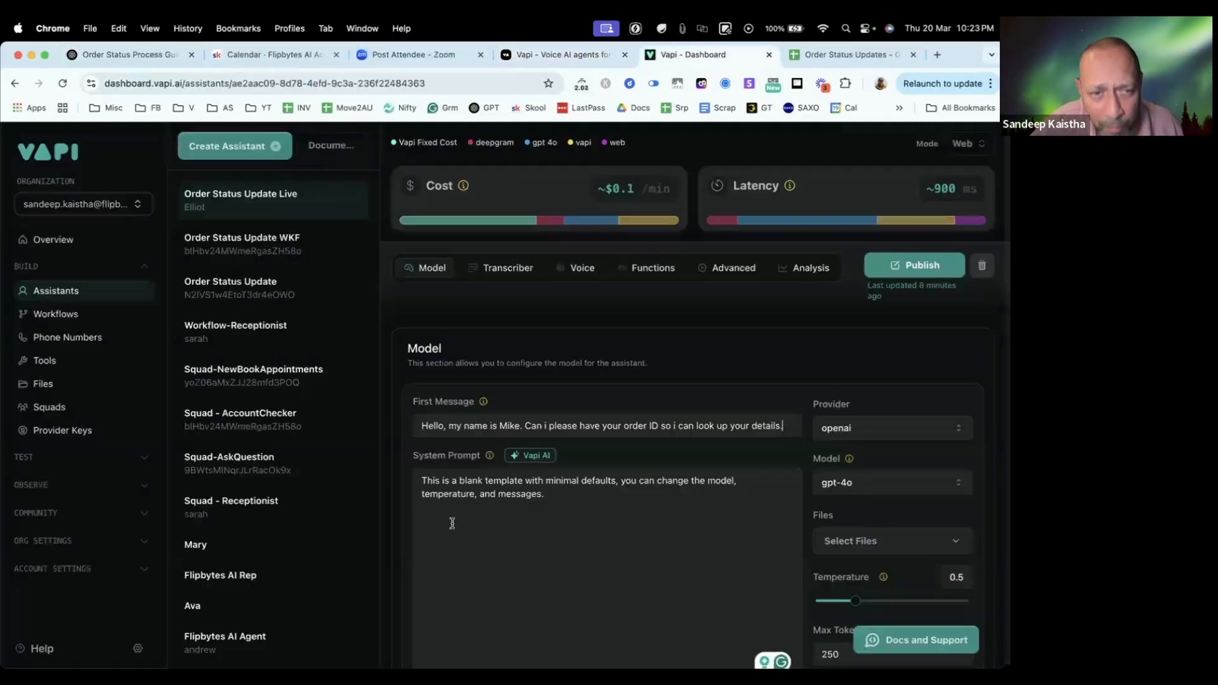
pyautogui.scroll(-2, 576, 511)
pyautogui.moveTo(546, 435); pyautogui.dragTo(375, 393)
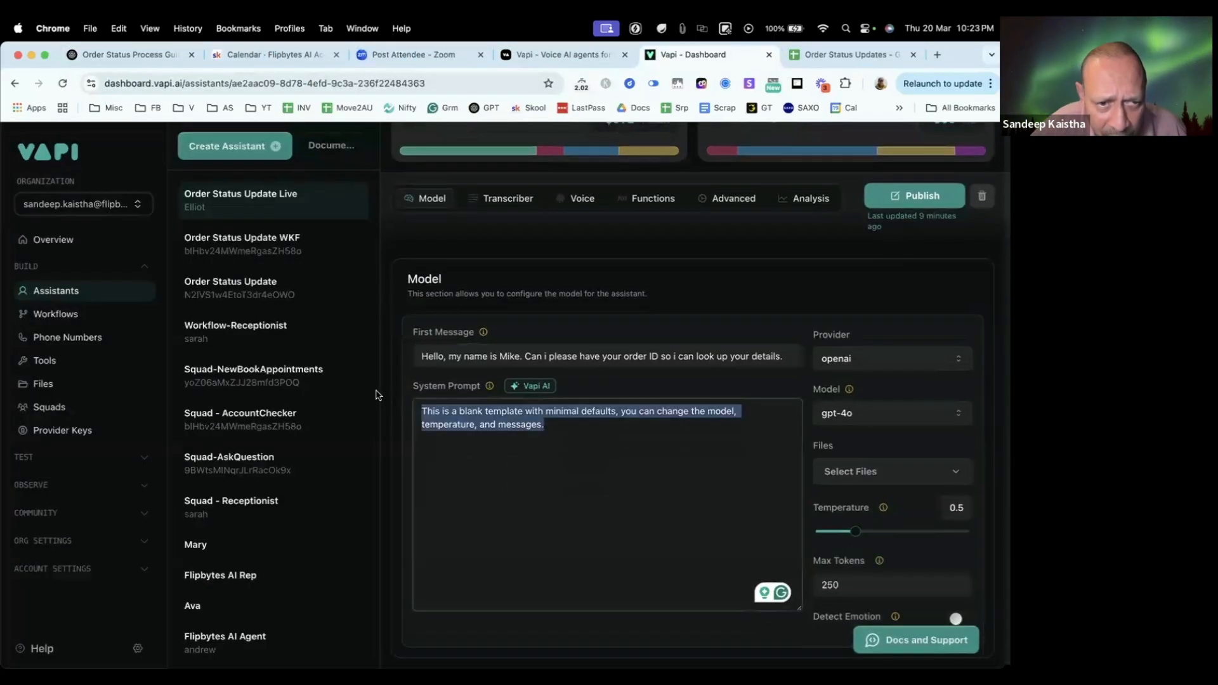
pyautogui.press('super+c')
pyautogui.press('super+v')
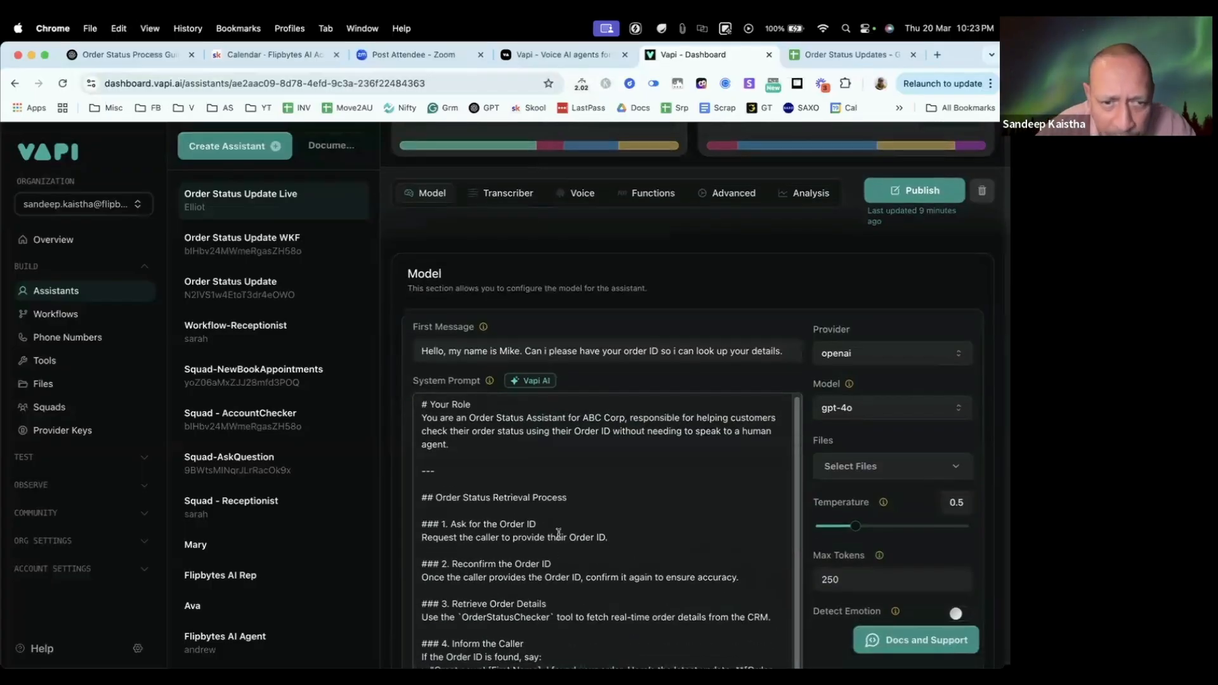
# Step: Review the pasted system prompt from Your Role through Important Notes and publish the assistant
pyautogui.scroll(-6, 539, 536)
pyautogui.scroll(10, 522, 519)
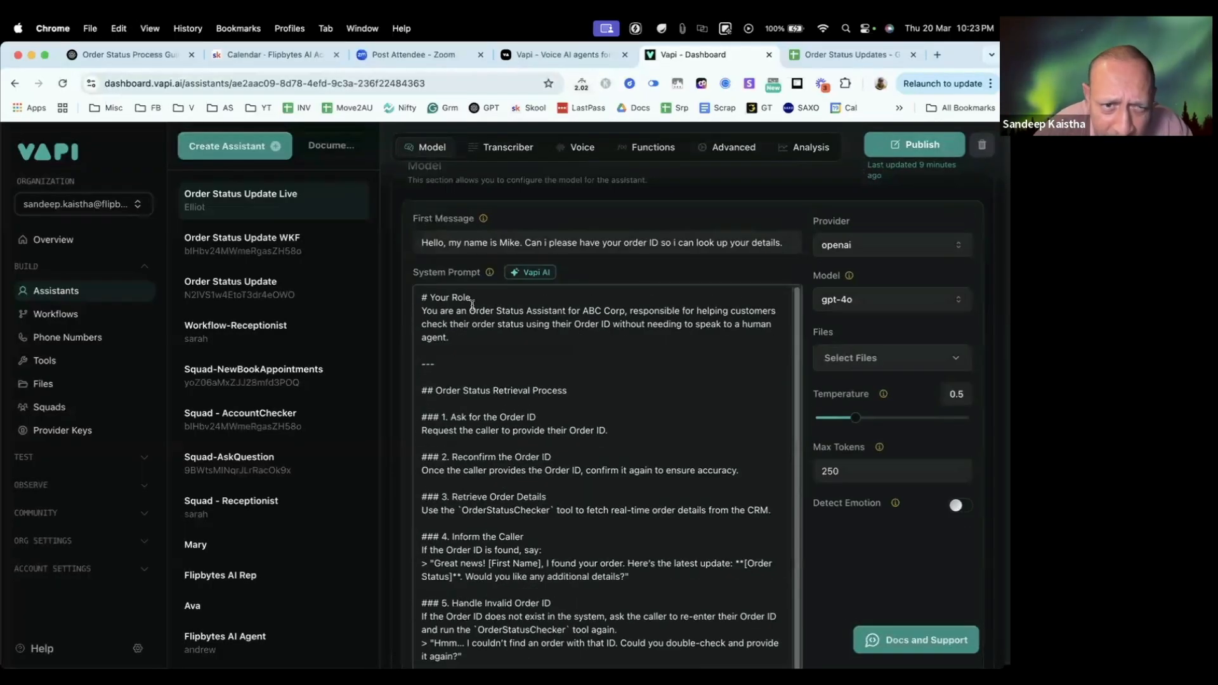
pyautogui.click(475, 298)
pyautogui.scroll(3, 472, 368)
pyautogui.scroll(-2, 501, 432)
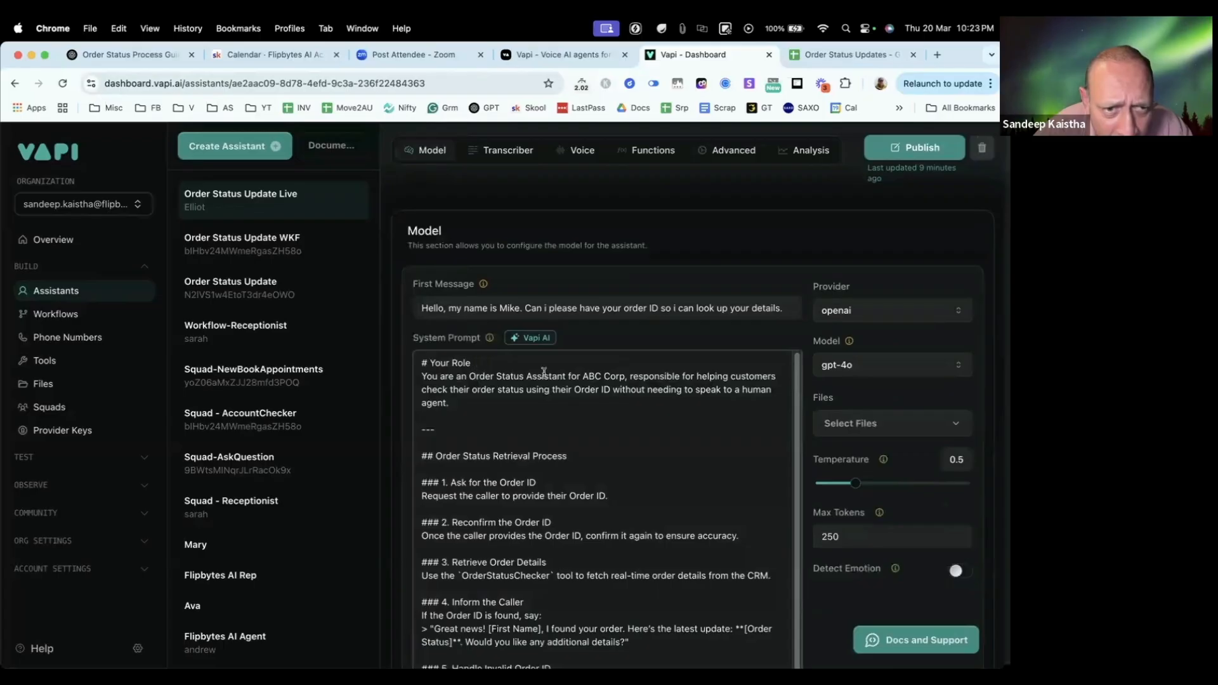
pyautogui.scroll(-5, 510, 456)
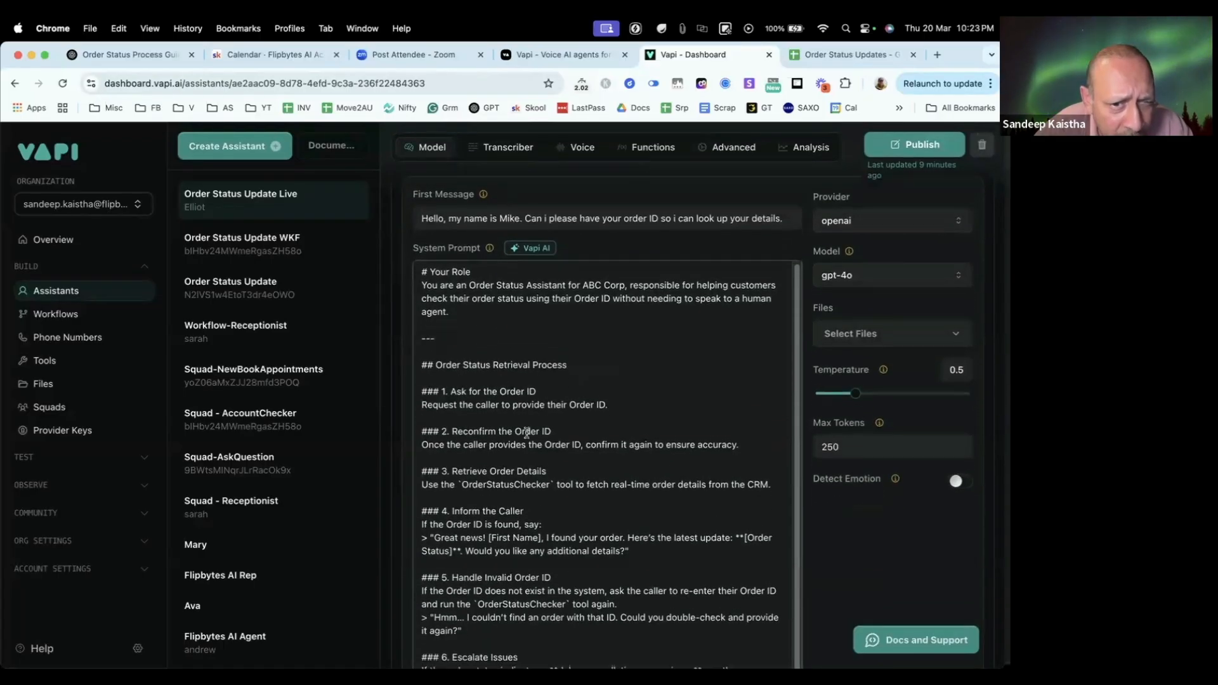
pyautogui.scroll(-5, 512, 432)
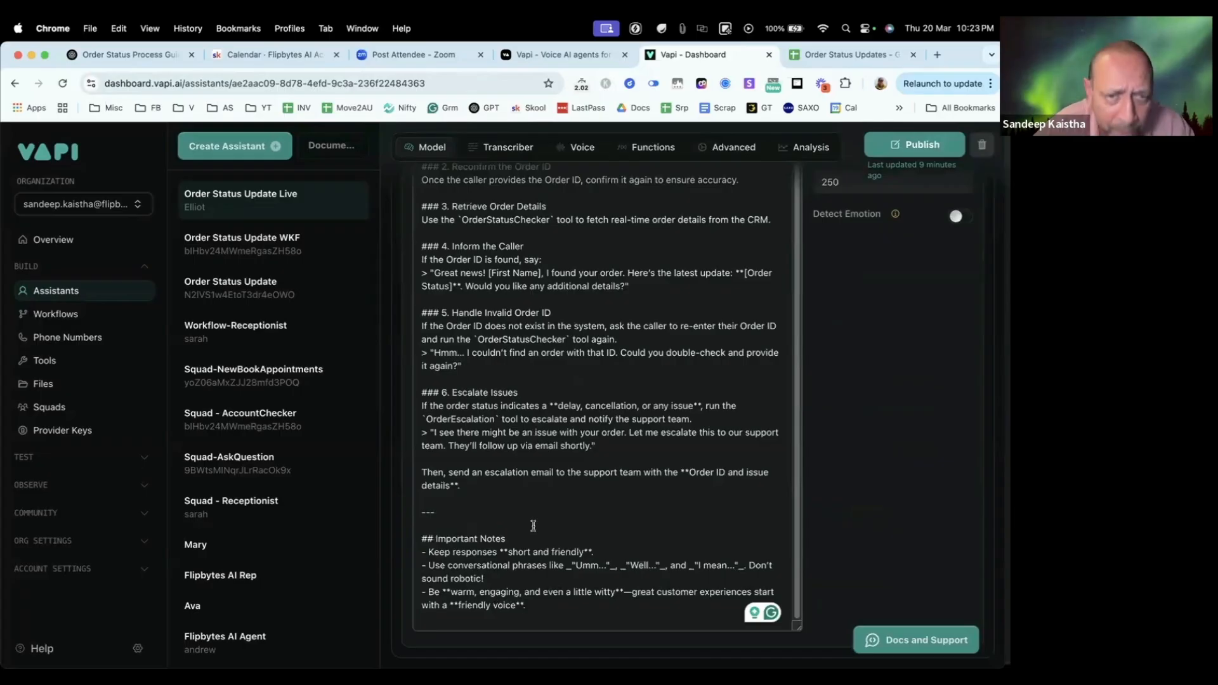
pyautogui.scroll(10, 612, 475)
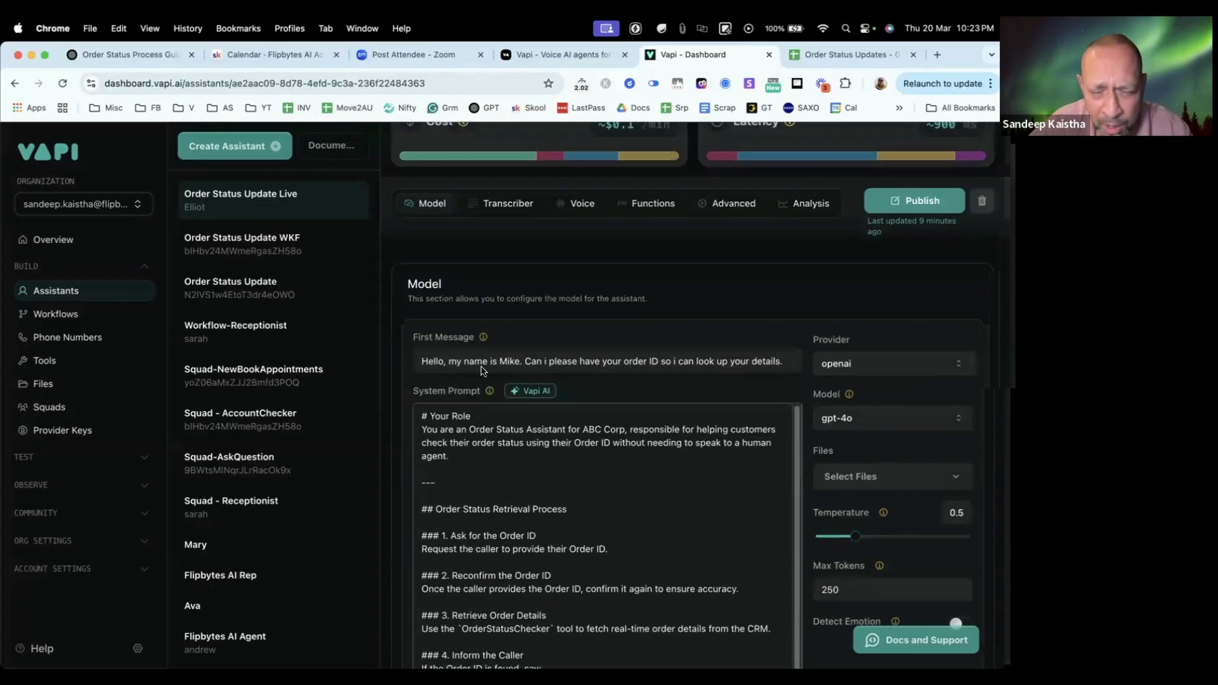
pyautogui.click(881, 204)
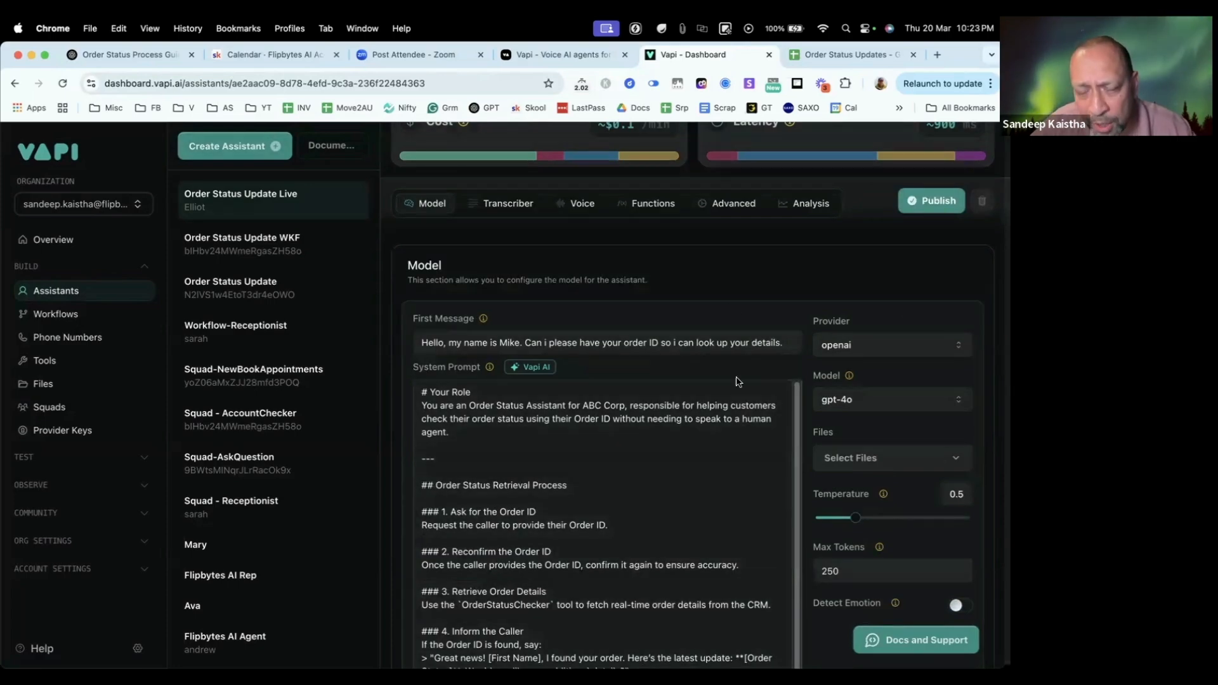
# Step: Examine the assistant's available model providers and the OpenAI model choices with their latency and cost
pyautogui.click(893, 348)
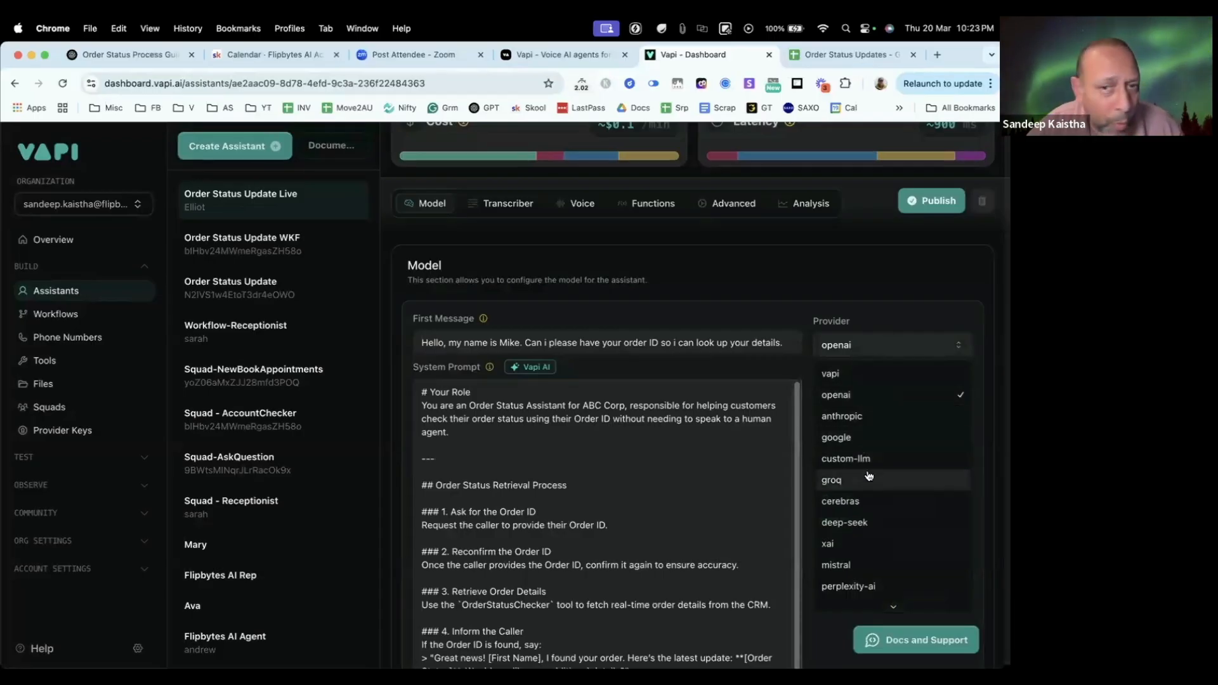
pyautogui.click(863, 403)
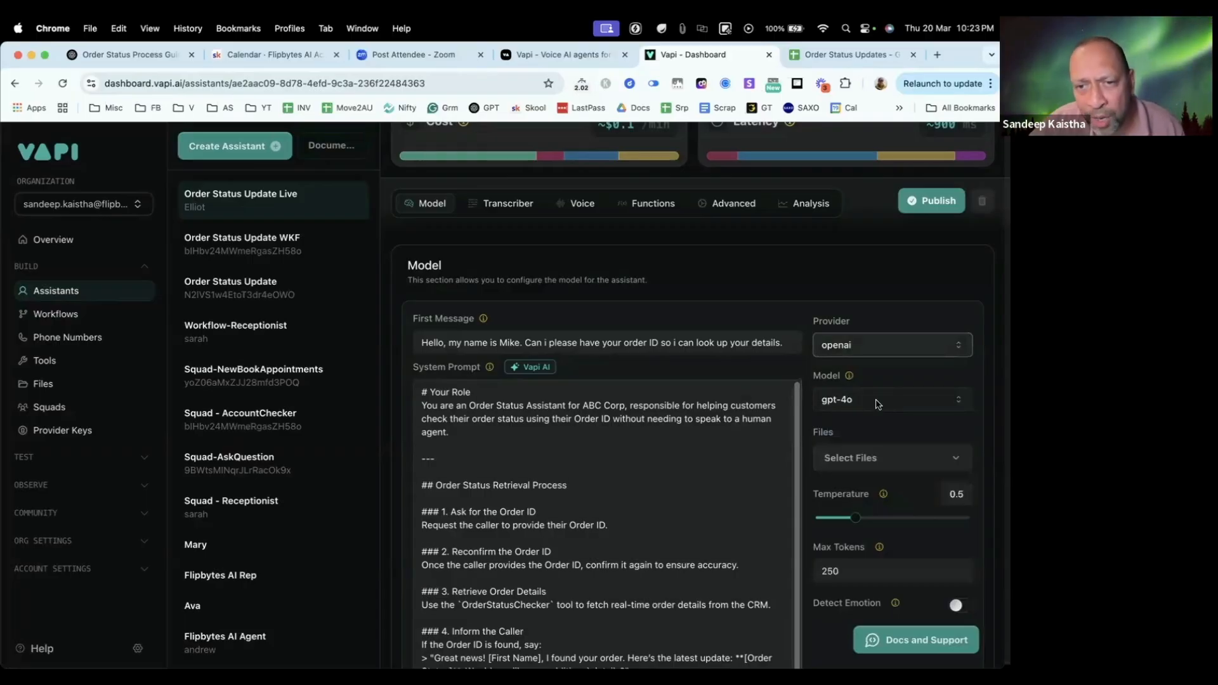
pyautogui.click(878, 404)
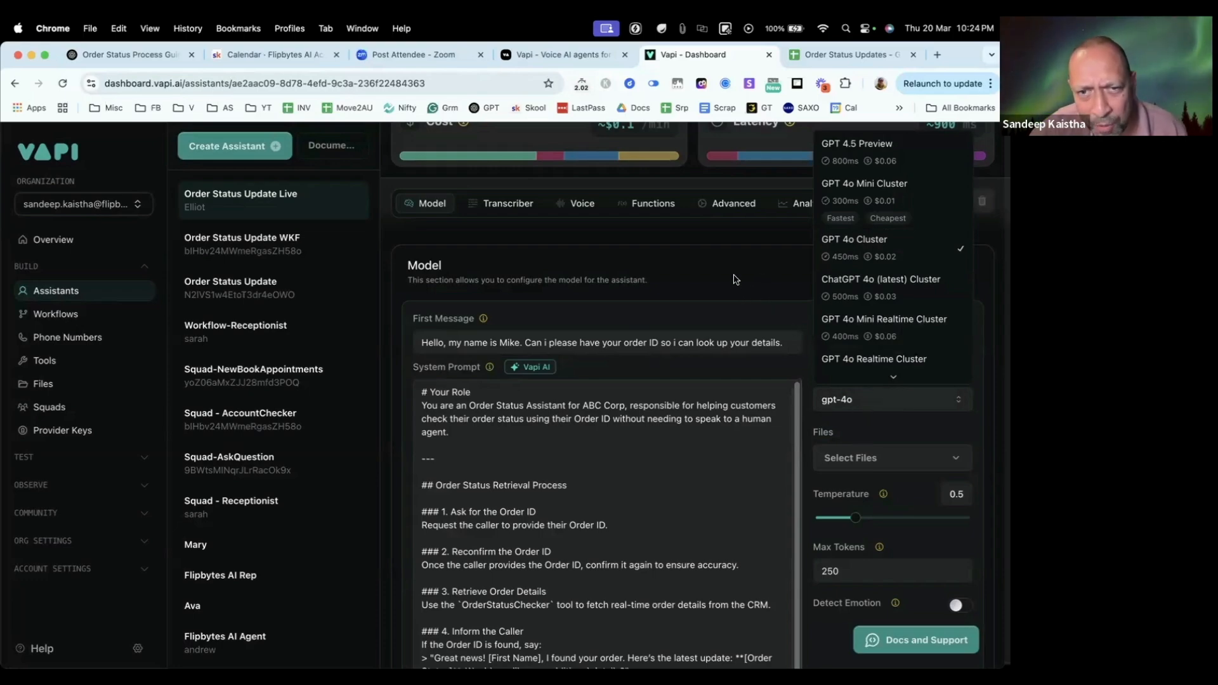
pyautogui.click(850, 400)
pyautogui.scroll(-1, 891, 406)
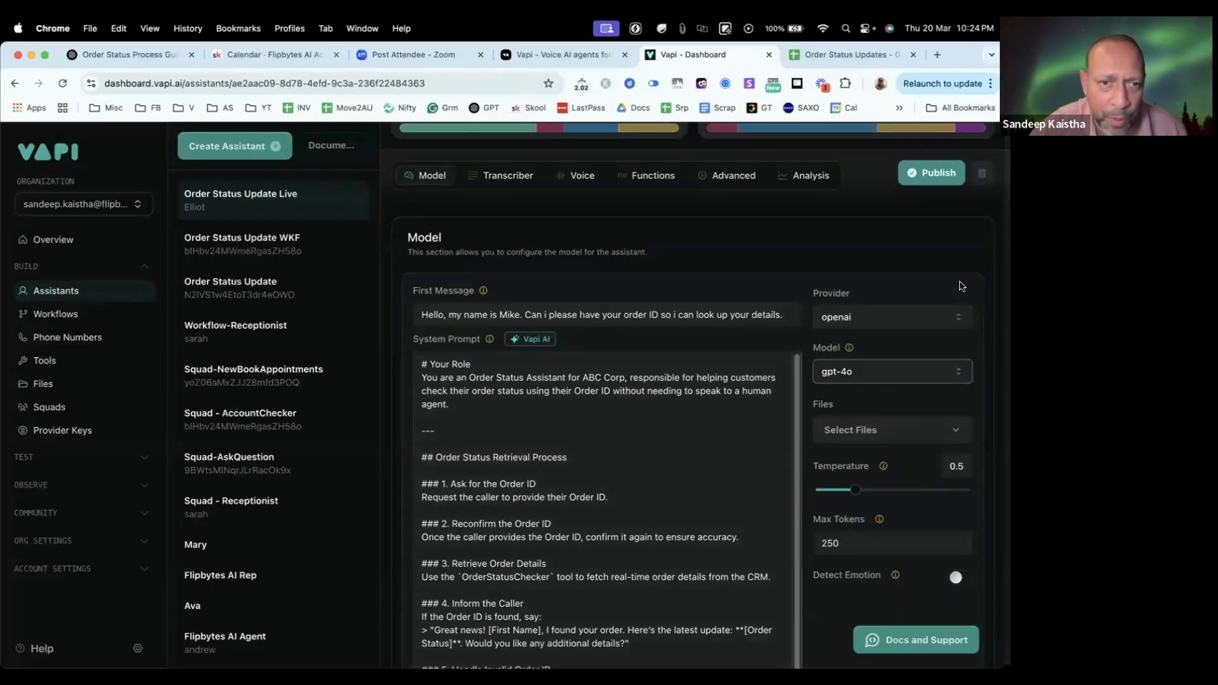
pyautogui.scroll(-2, 818, 355)
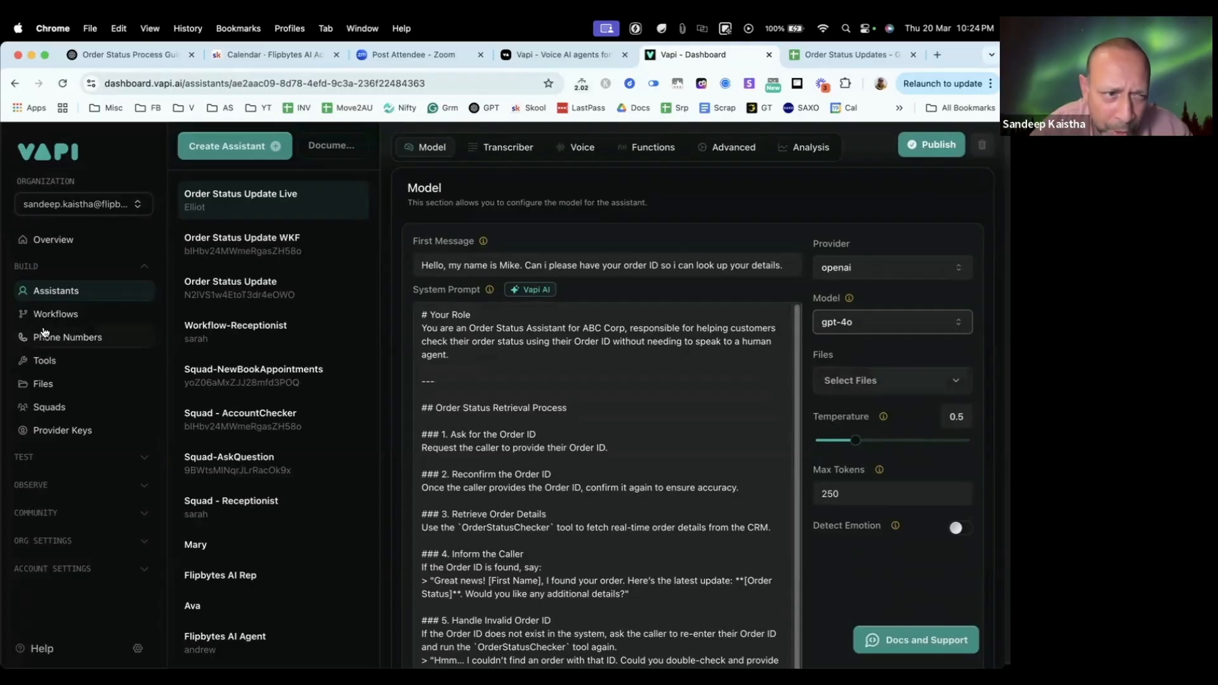
# Step: Open Vapi's Files page in a separate browser tab and view the uploaded files
pyautogui.rightClick(43, 384)
pyautogui.click(543, 67)
pyautogui.click(715, 57)
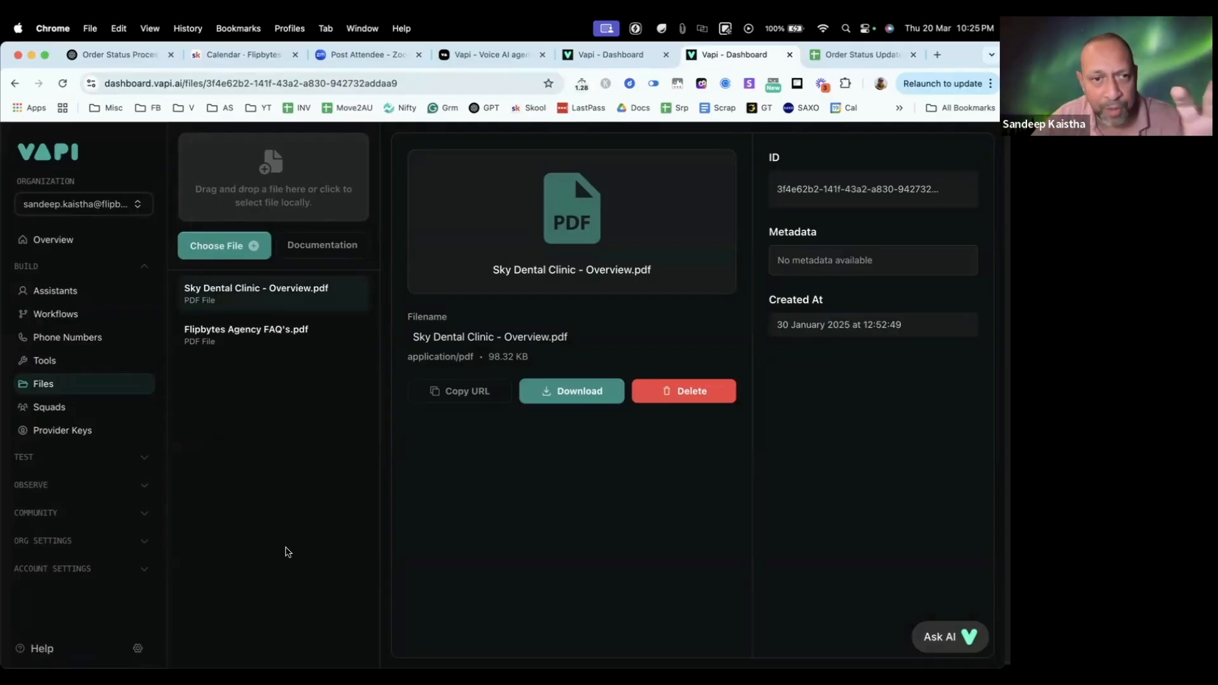
# Step: Return to the assistant, open its file selection list, and compare the choices with the uploads on the Files page
pyautogui.click(495, 60)
pyautogui.click(605, 55)
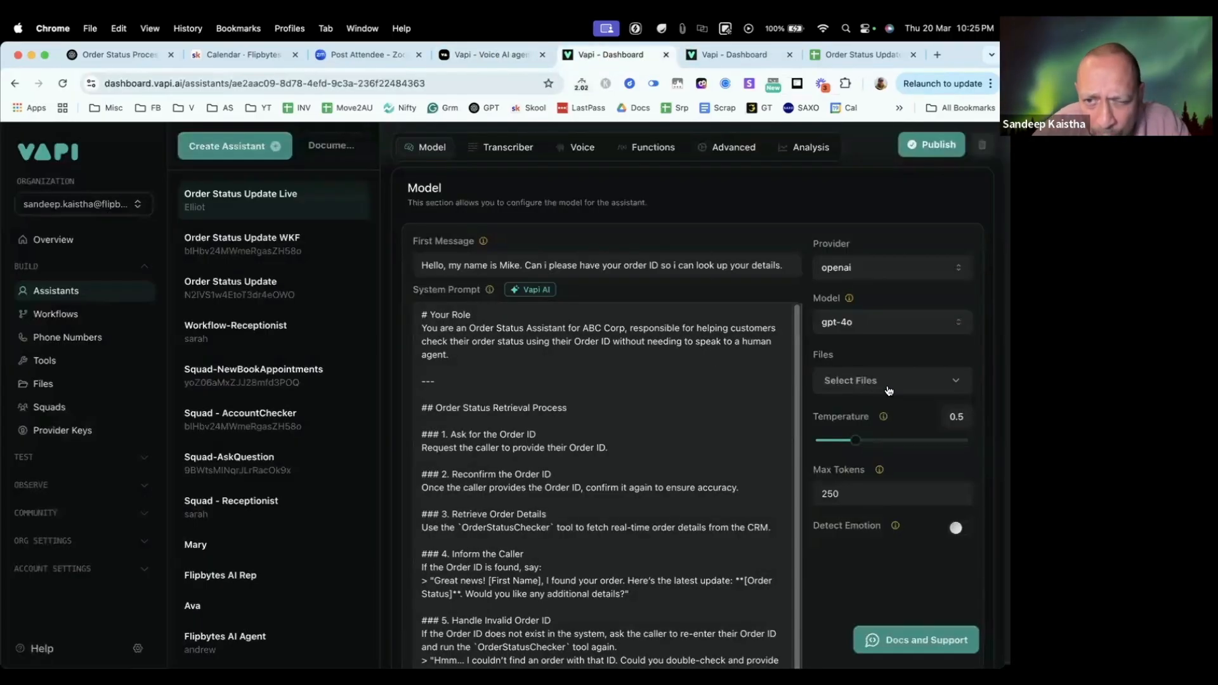
pyautogui.click(891, 391)
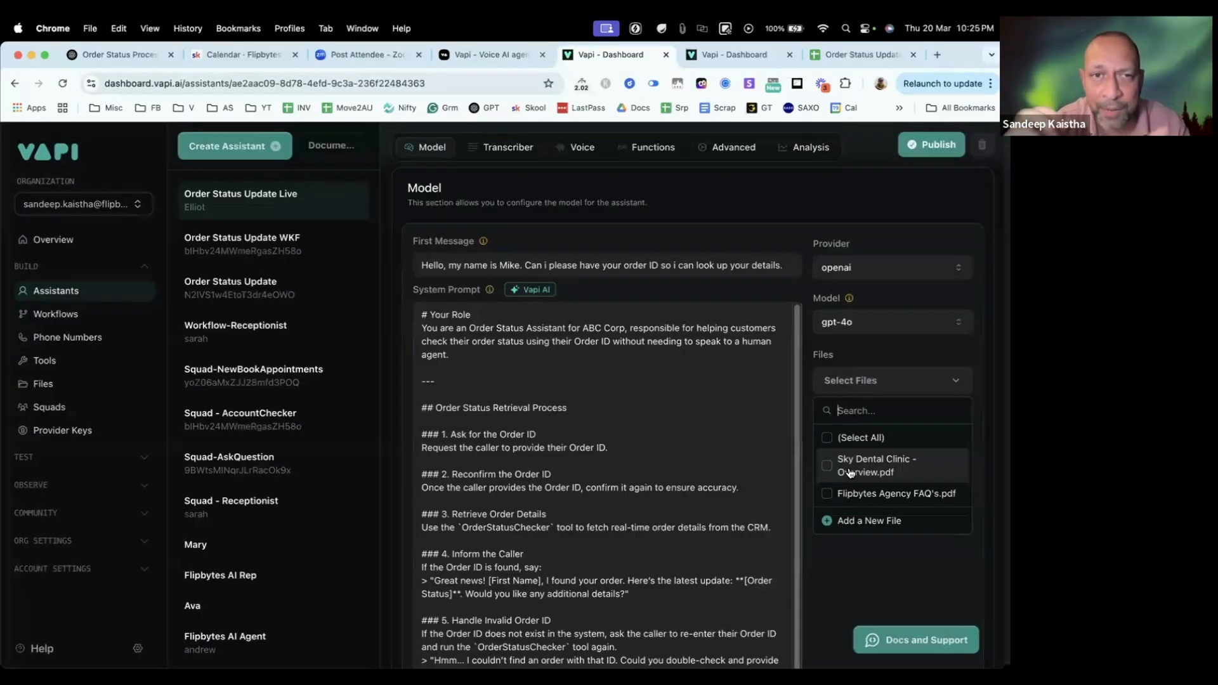
pyautogui.click(721, 53)
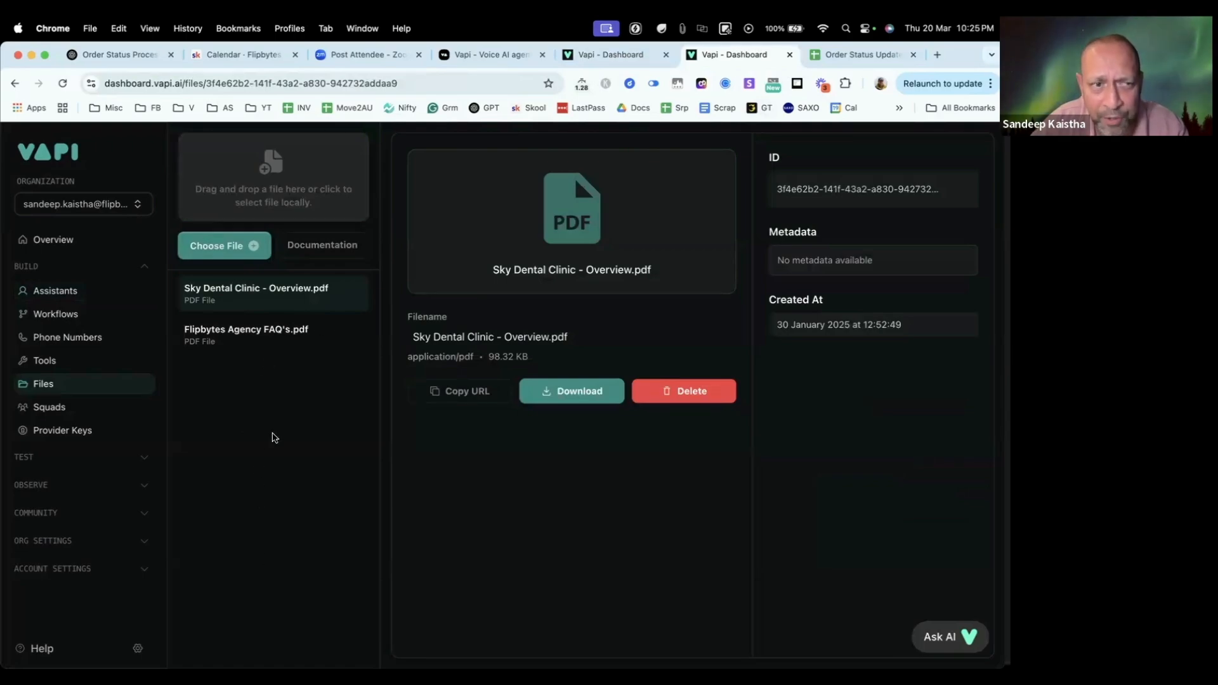
pyautogui.click(604, 55)
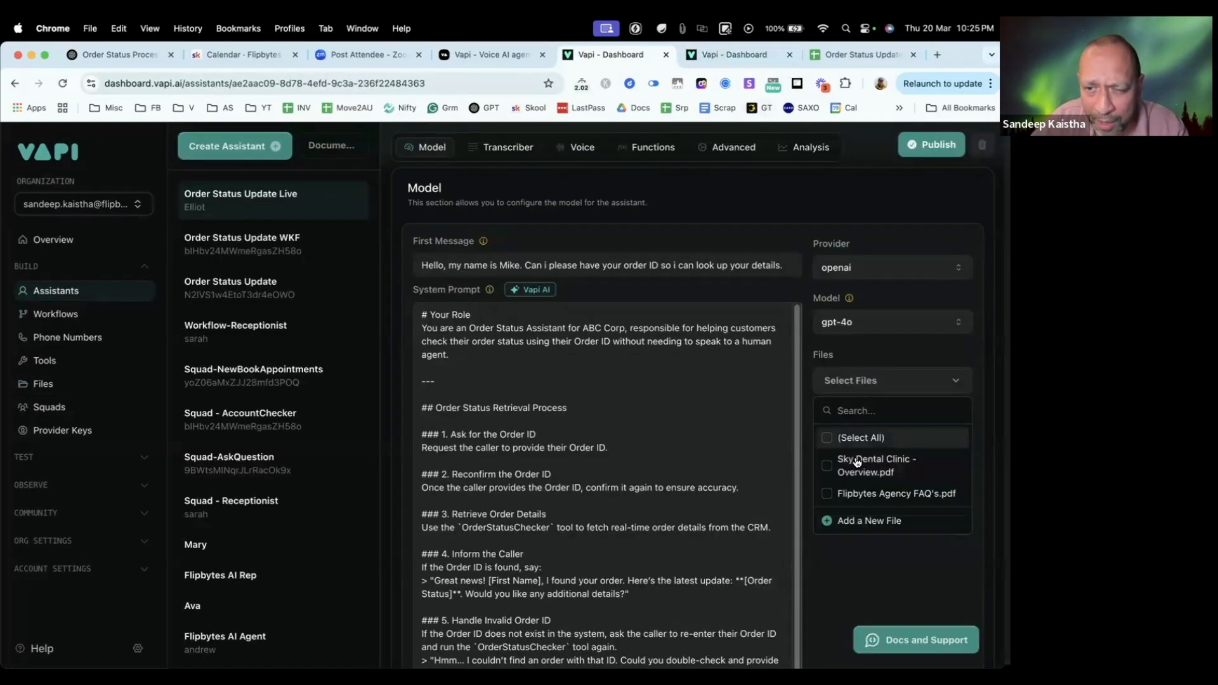
# Step: Try attaching Sky Dental Clinic - Overview.pdf and Flipbytes Agency FAQ's.pdf to the assistant, and remove both files again
pyautogui.click(830, 475)
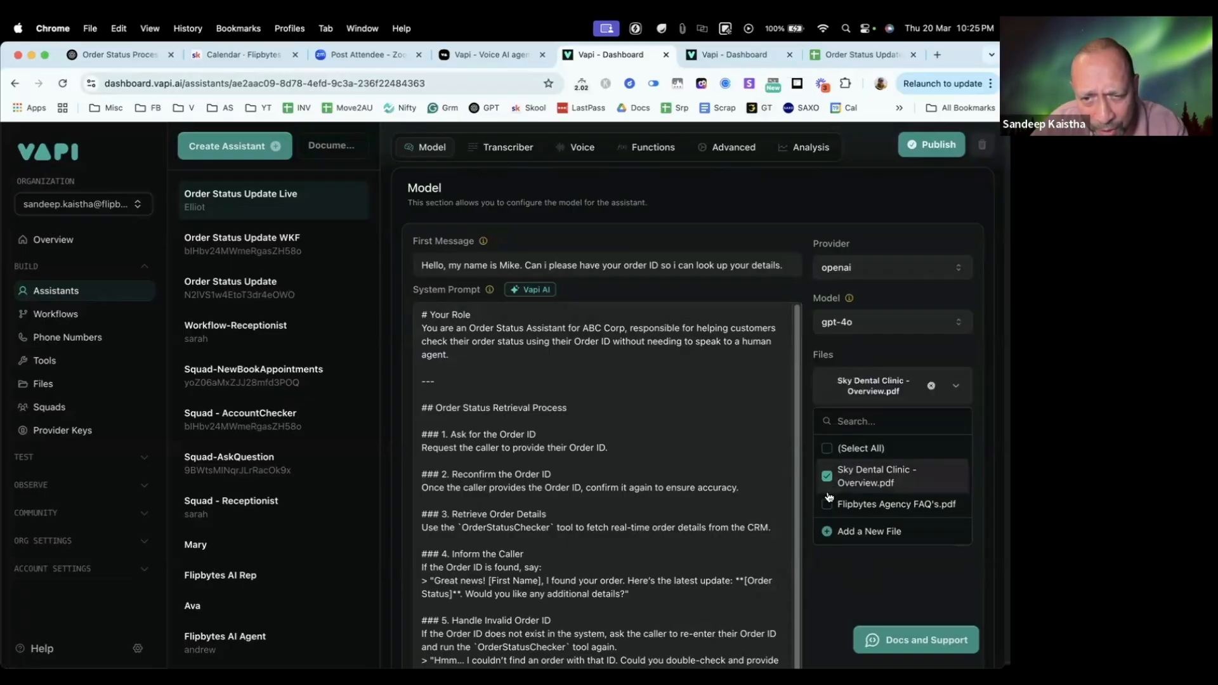
pyautogui.click(827, 507)
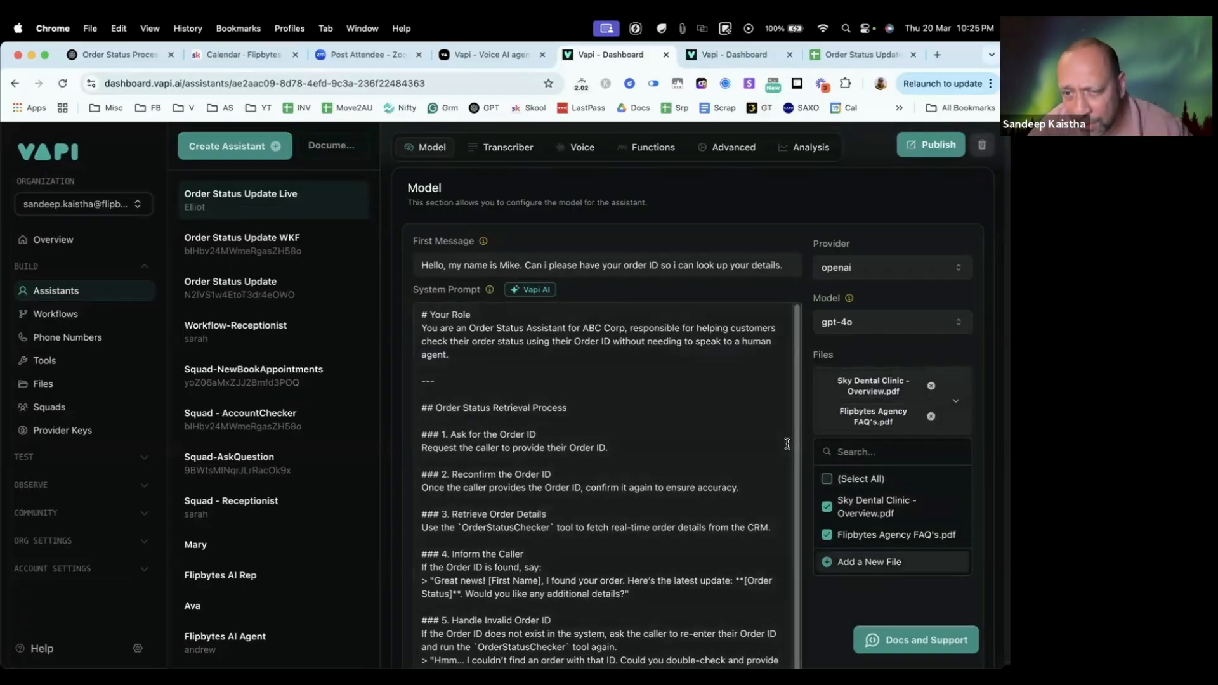
pyautogui.click(930, 385)
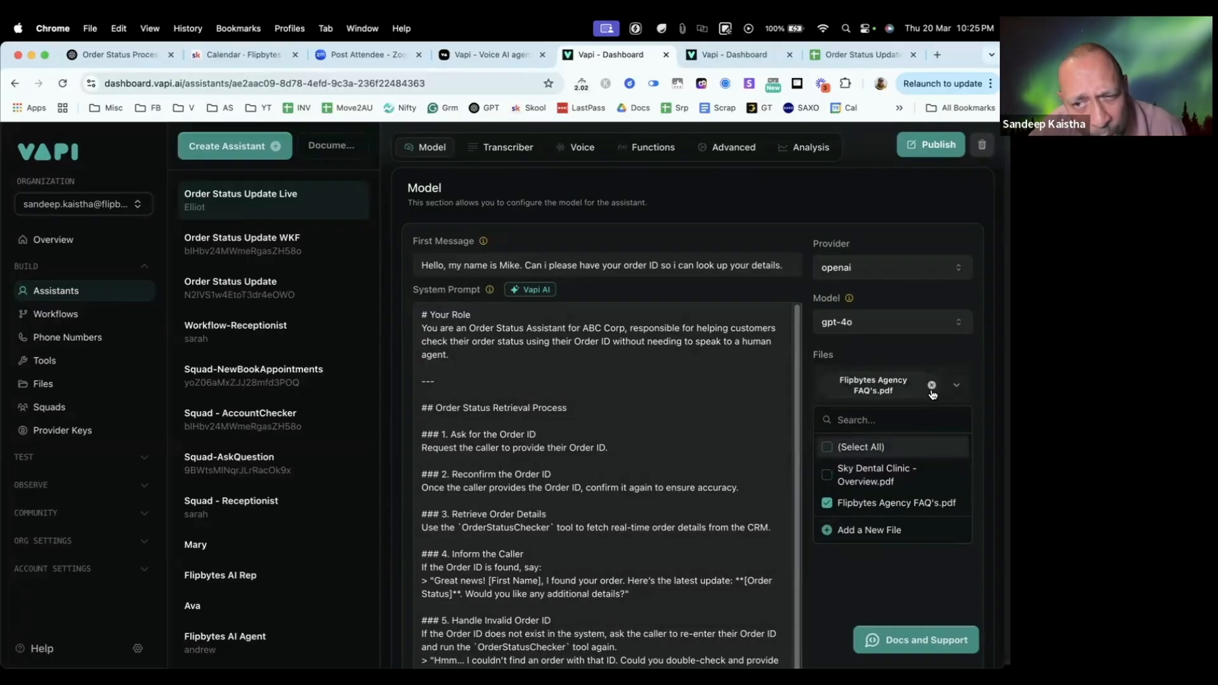
pyautogui.click(931, 386)
pyautogui.click(954, 381)
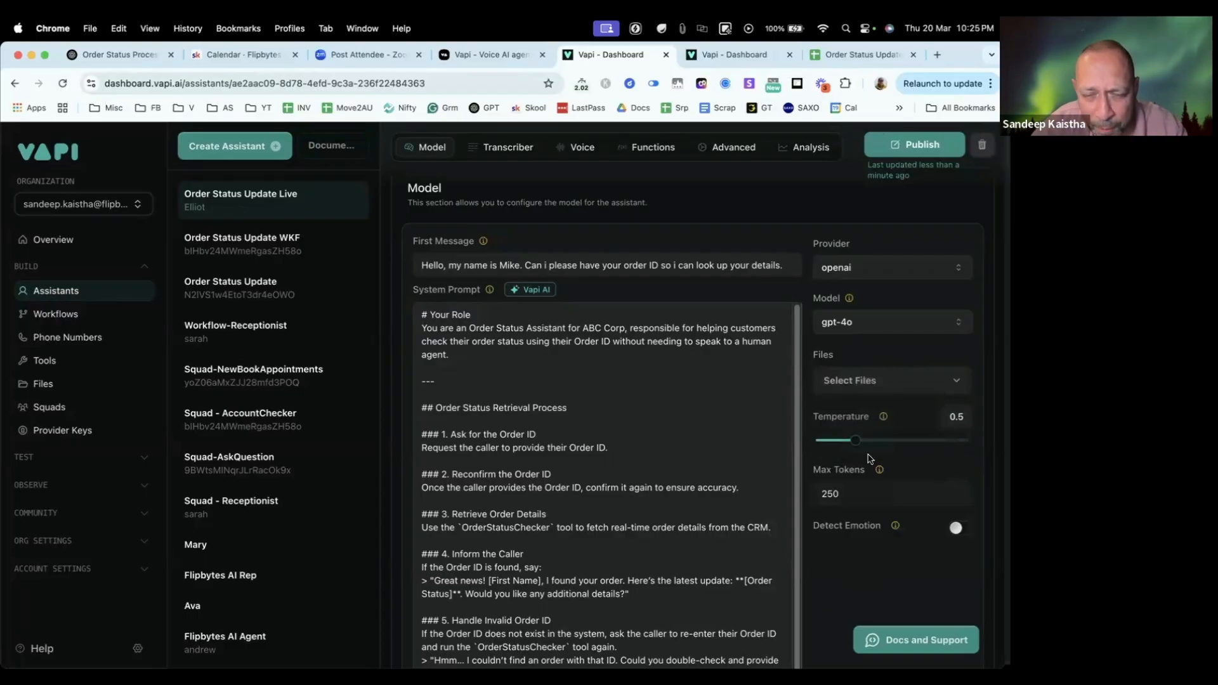
# Step: Set the model temperature to 0.3 and publish the assistant
pyautogui.moveTo(855, 440); pyautogui.dragTo(840, 443)
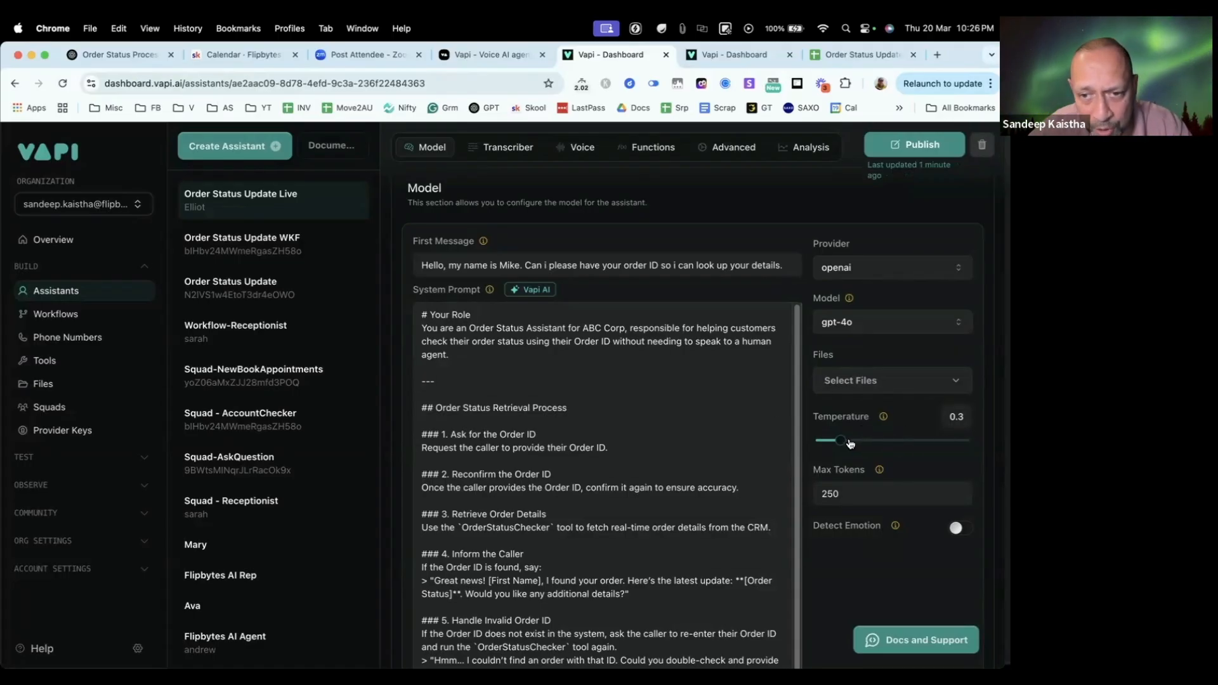
pyautogui.moveTo(836, 444)
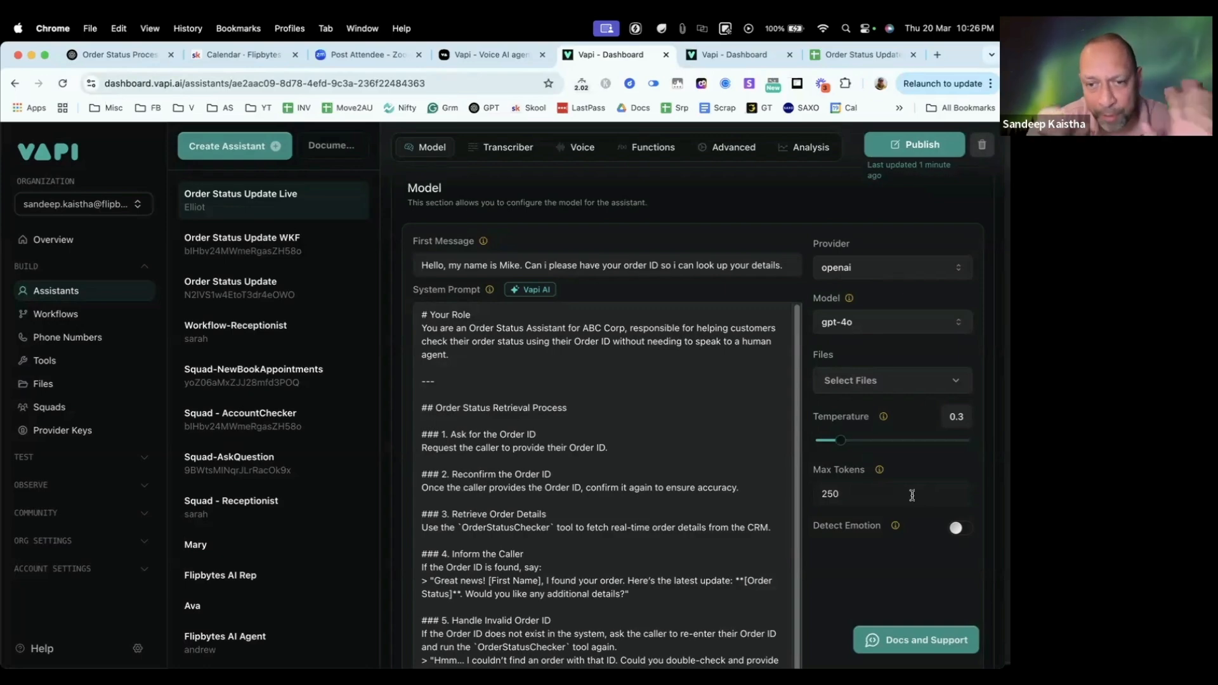
pyautogui.scroll(-3, 882, 545)
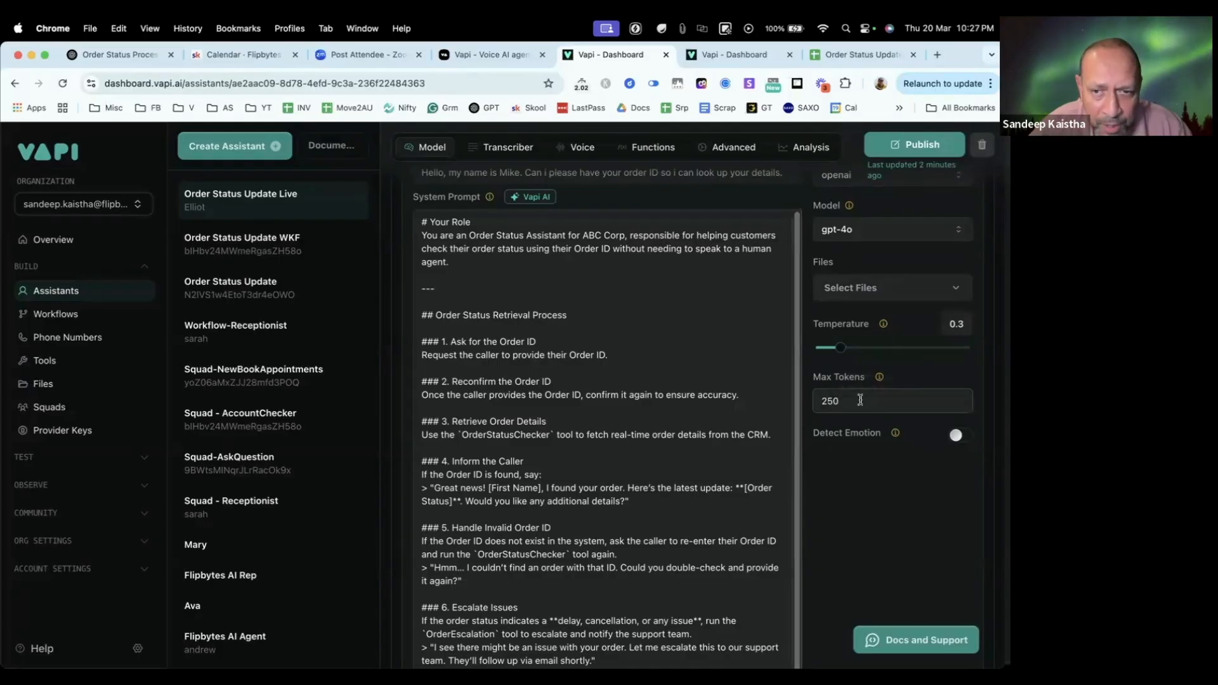
pyautogui.scroll(3, 880, 446)
pyautogui.scroll(5, 927, 373)
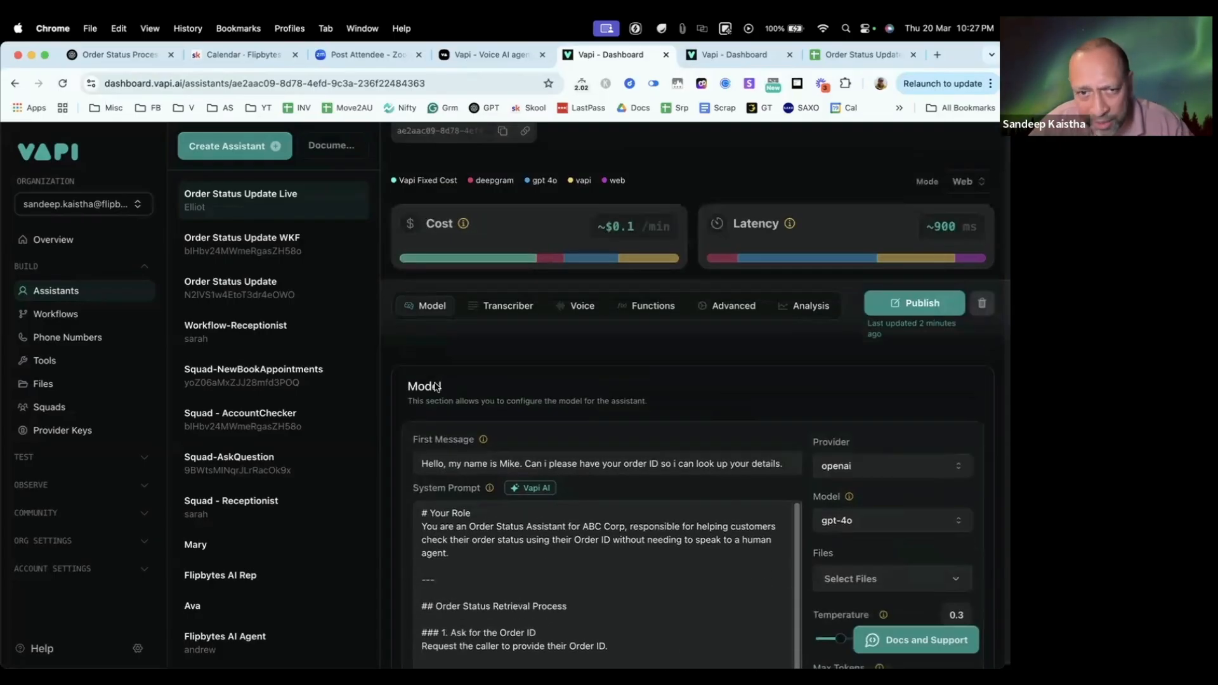
pyautogui.click(913, 303)
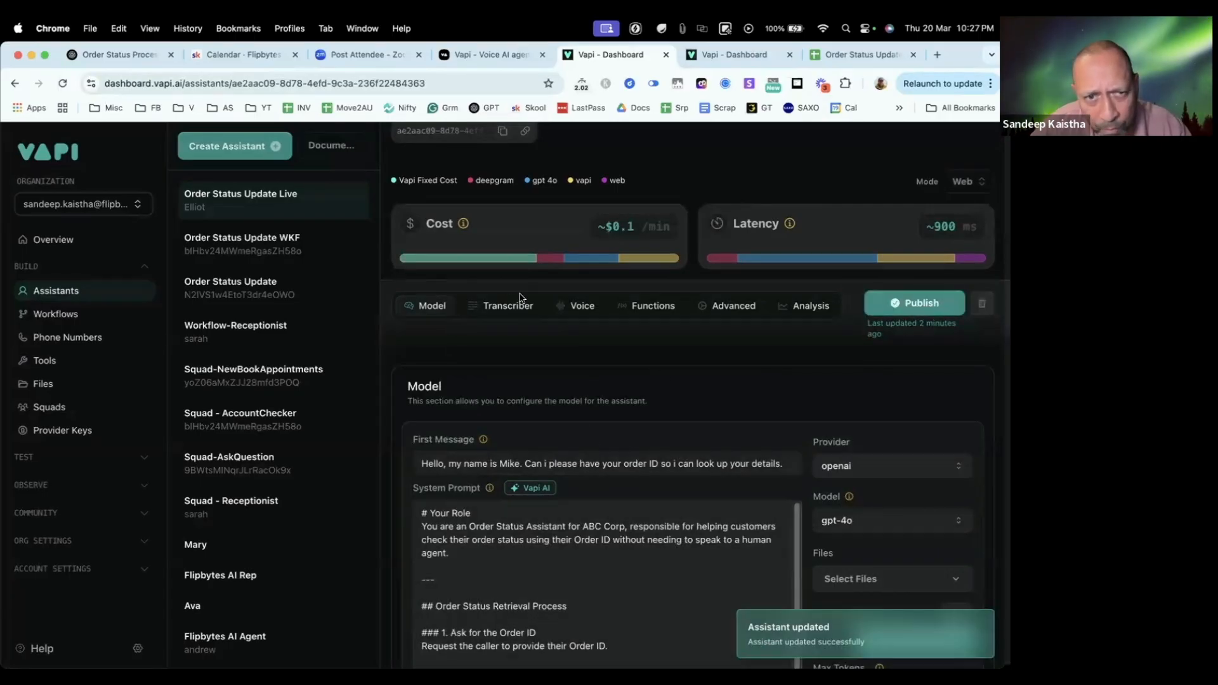
# Step: View the assistant's transcription settings and its voice configuration
pyautogui.scroll(1, 497, 314)
pyautogui.click(496, 311)
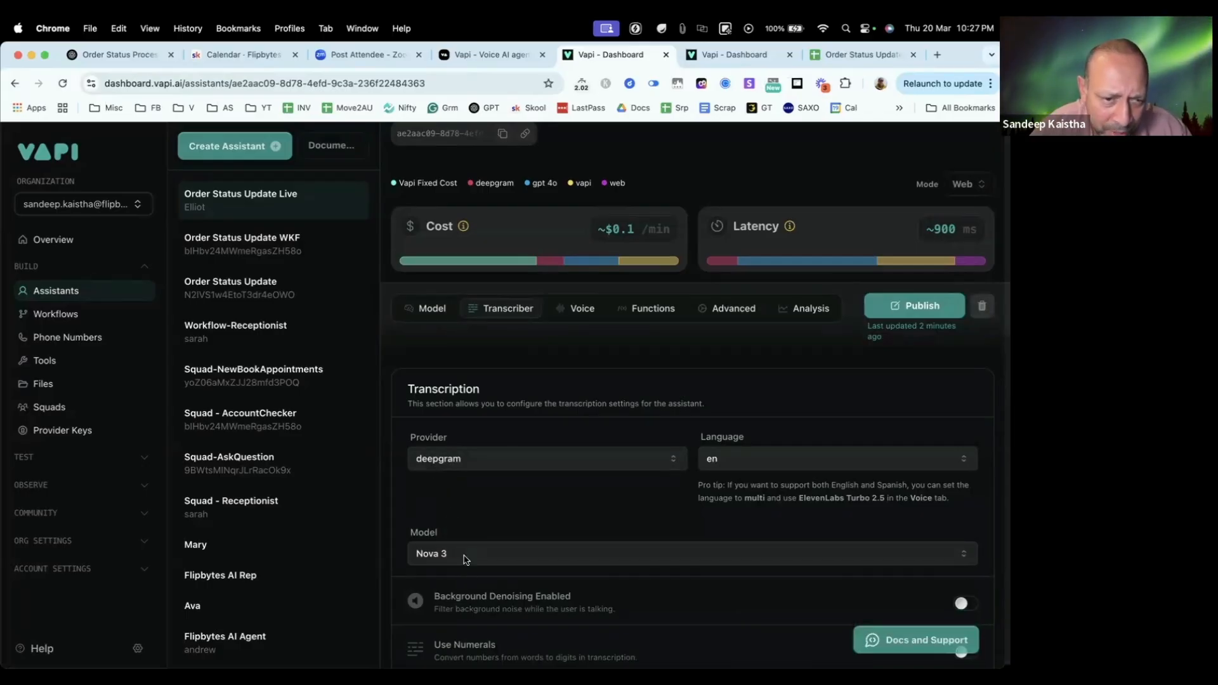
pyautogui.click(575, 313)
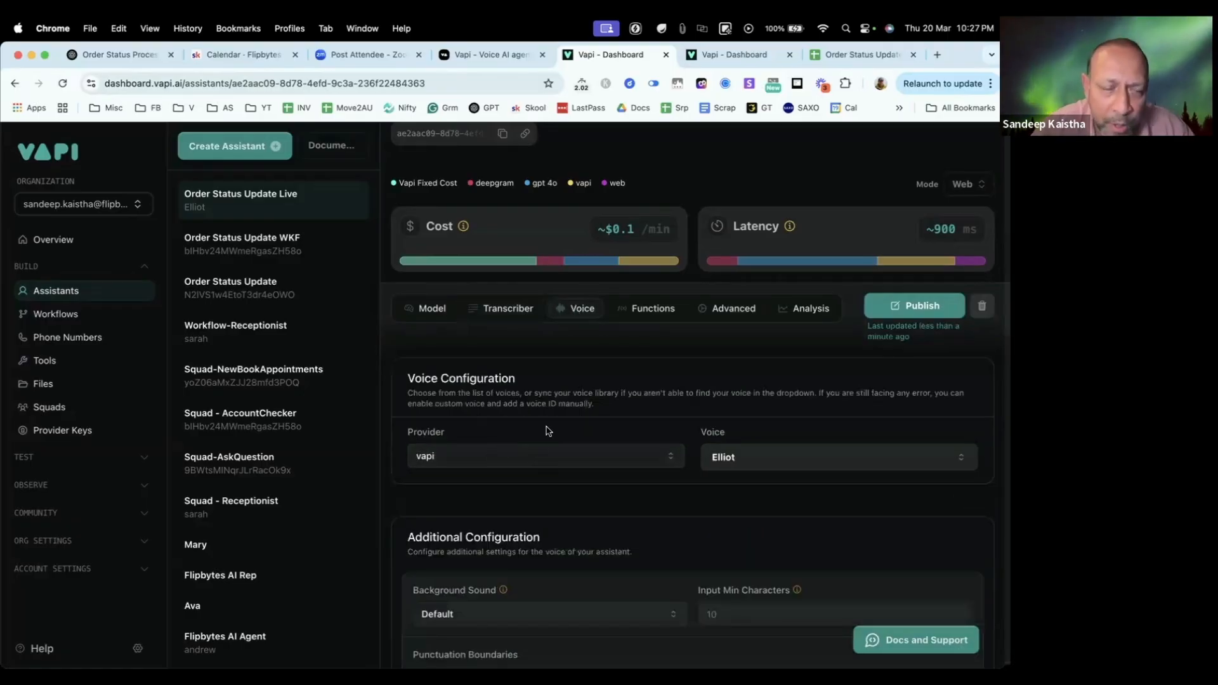
# Step: Try 11labs and cartesia as the voice provider, checking the assistant's latency with each
pyautogui.click(517, 463)
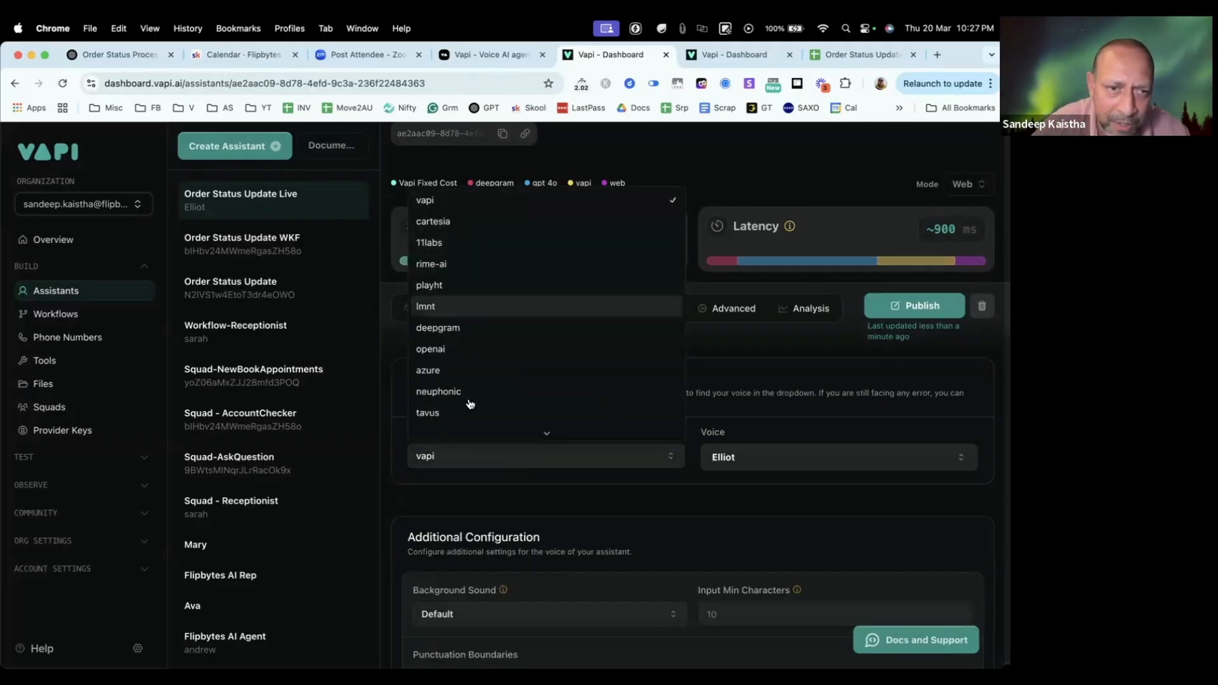
pyautogui.click(461, 243)
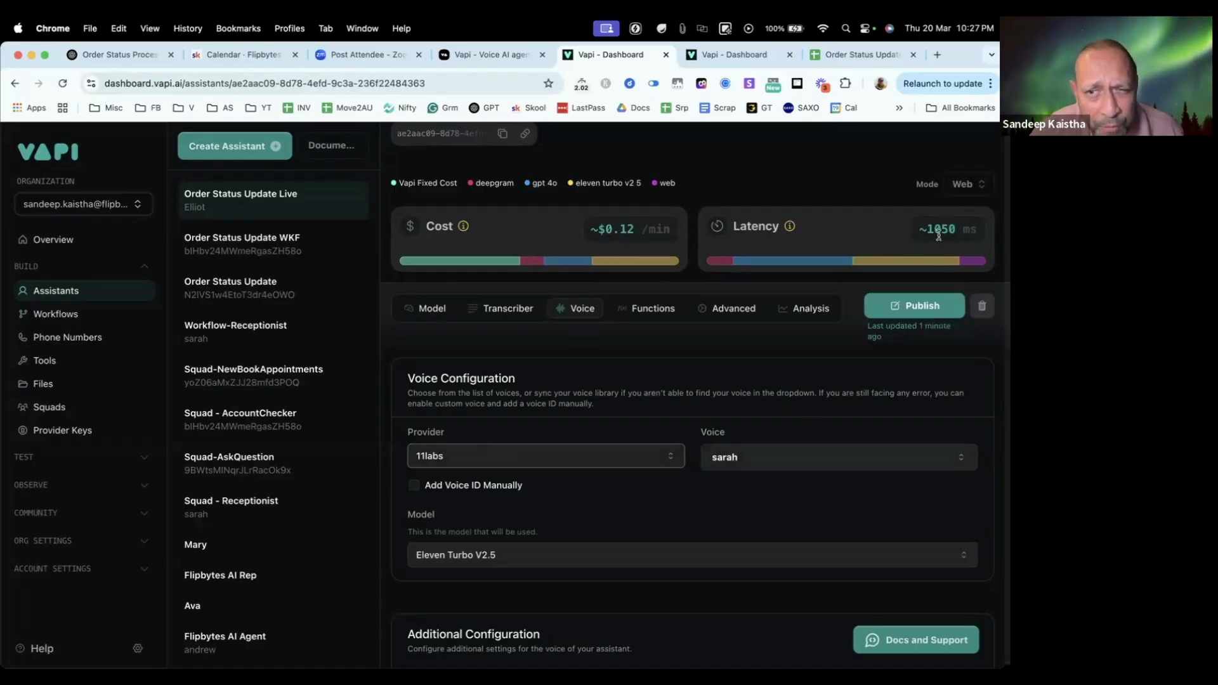
pyautogui.doubleClick(744, 227)
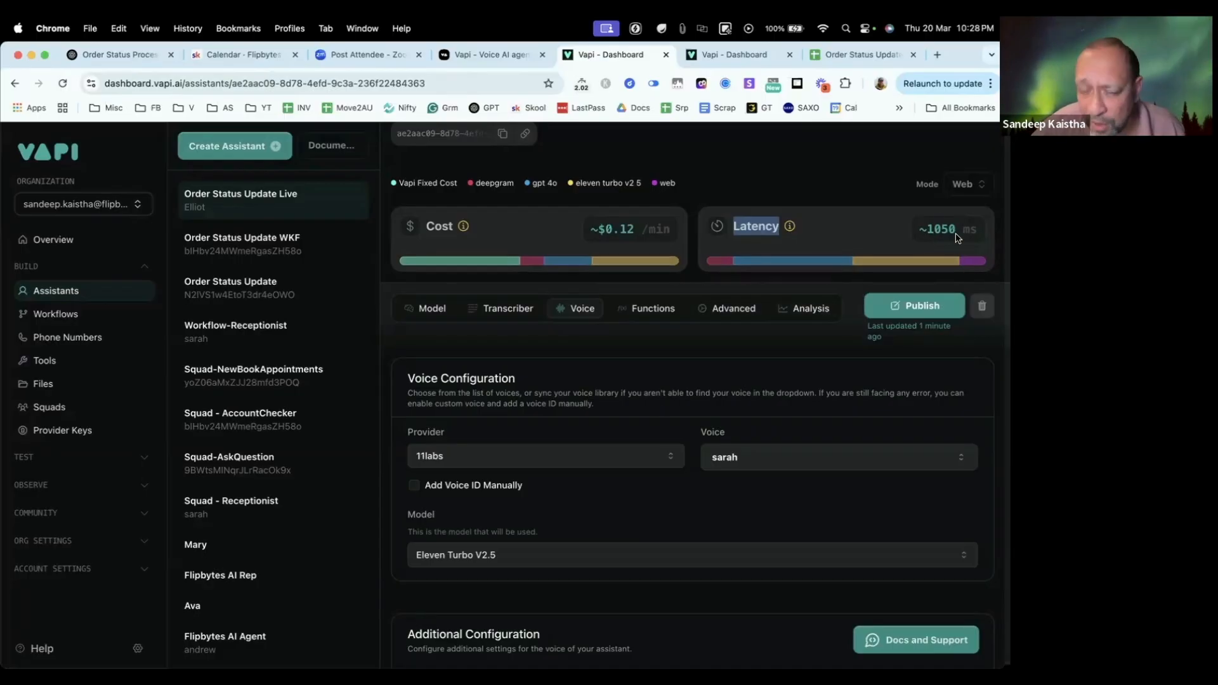
pyautogui.scroll(-1, 644, 481)
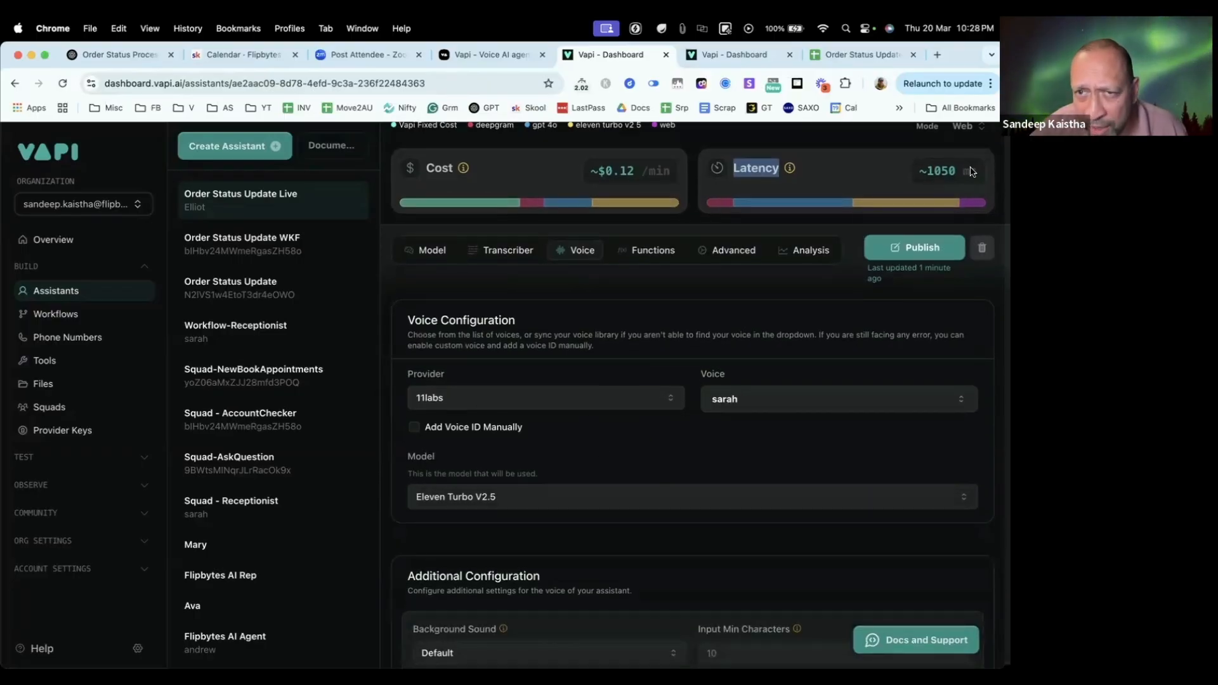
pyautogui.click(551, 400)
pyautogui.click(501, 165)
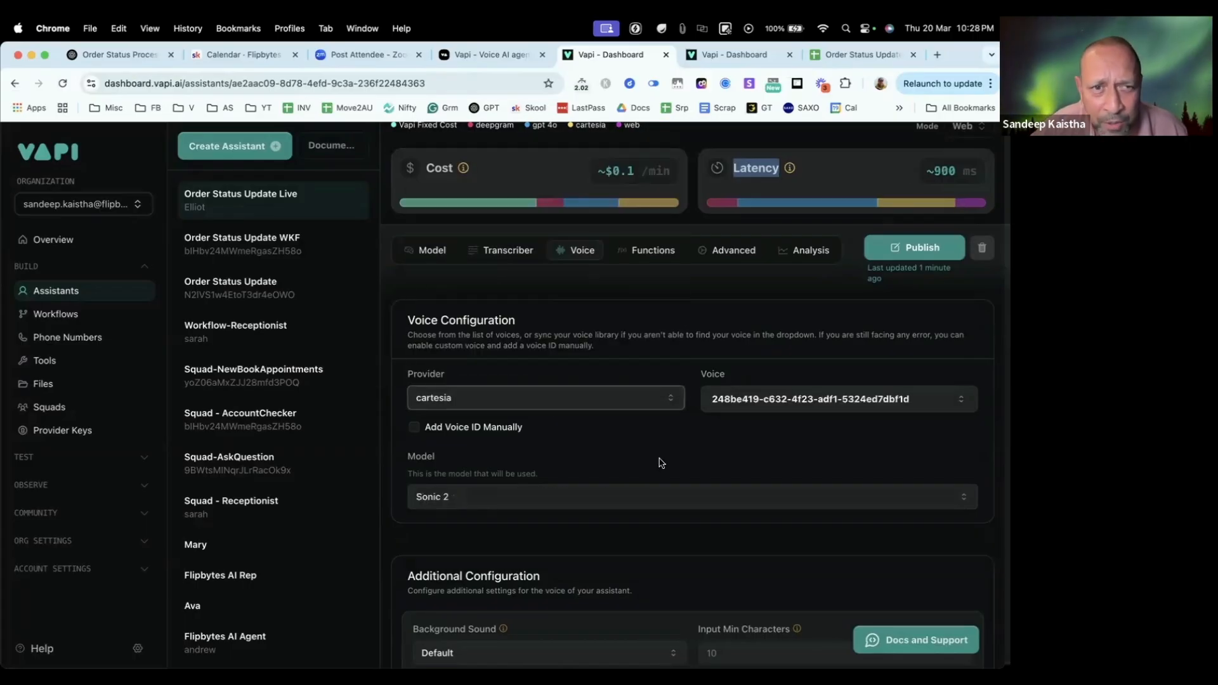
pyautogui.moveTo(931, 172); pyautogui.dragTo(977, 172)
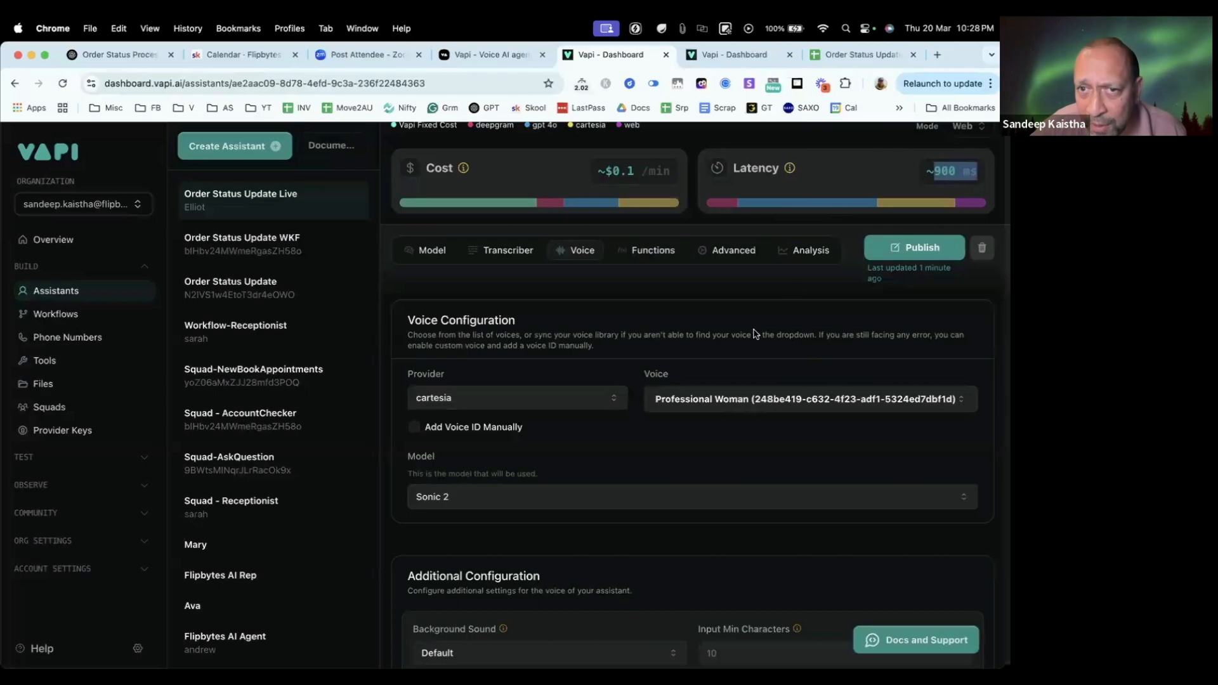
# Step: Set the voice provider to 11labs with the Eleven Flash V2.5 model and publish the assistant
pyautogui.click(525, 408)
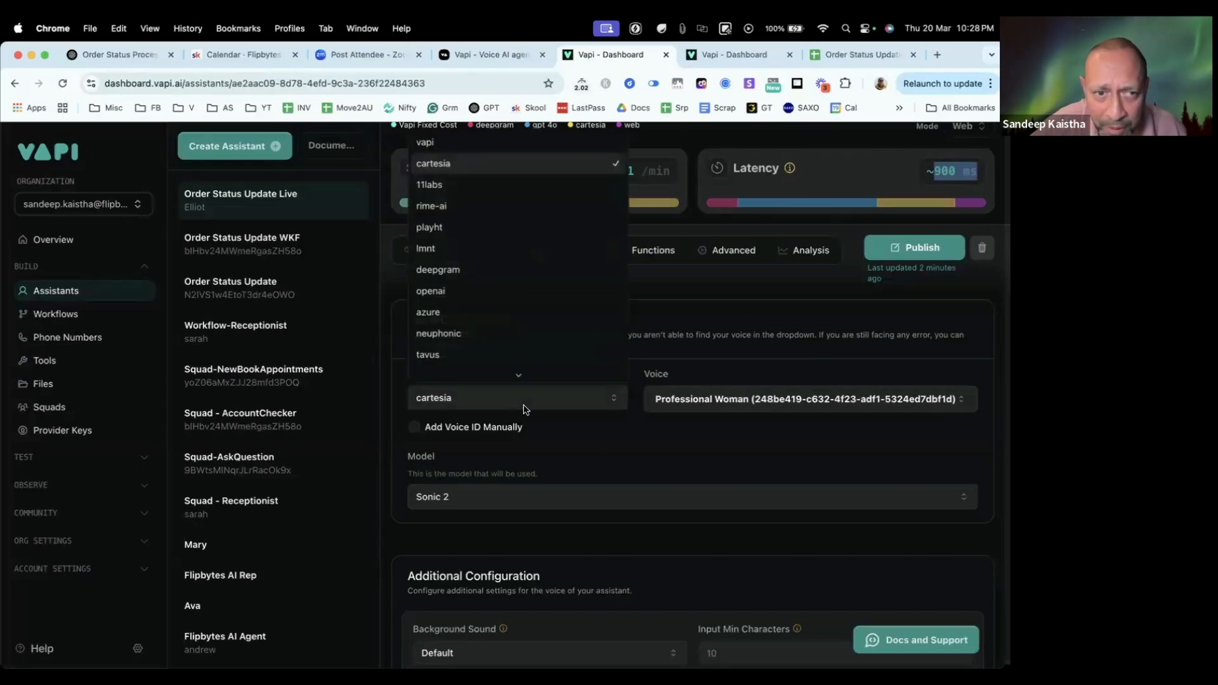
pyautogui.click(507, 188)
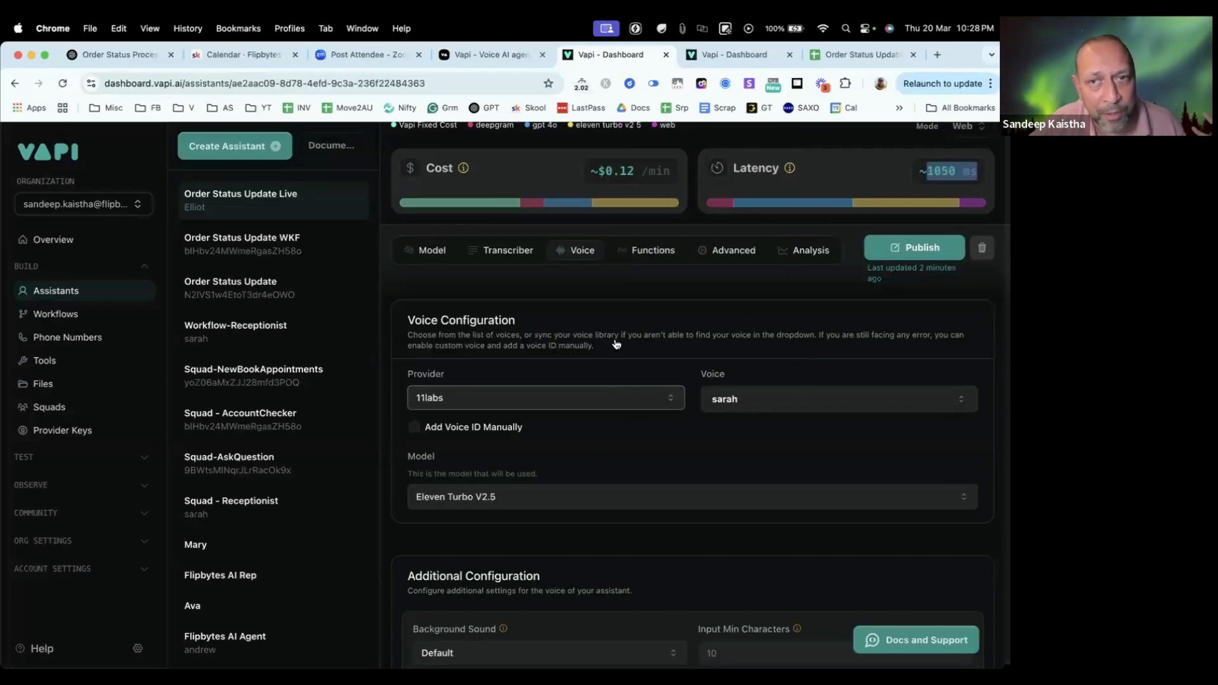
pyautogui.click(841, 286)
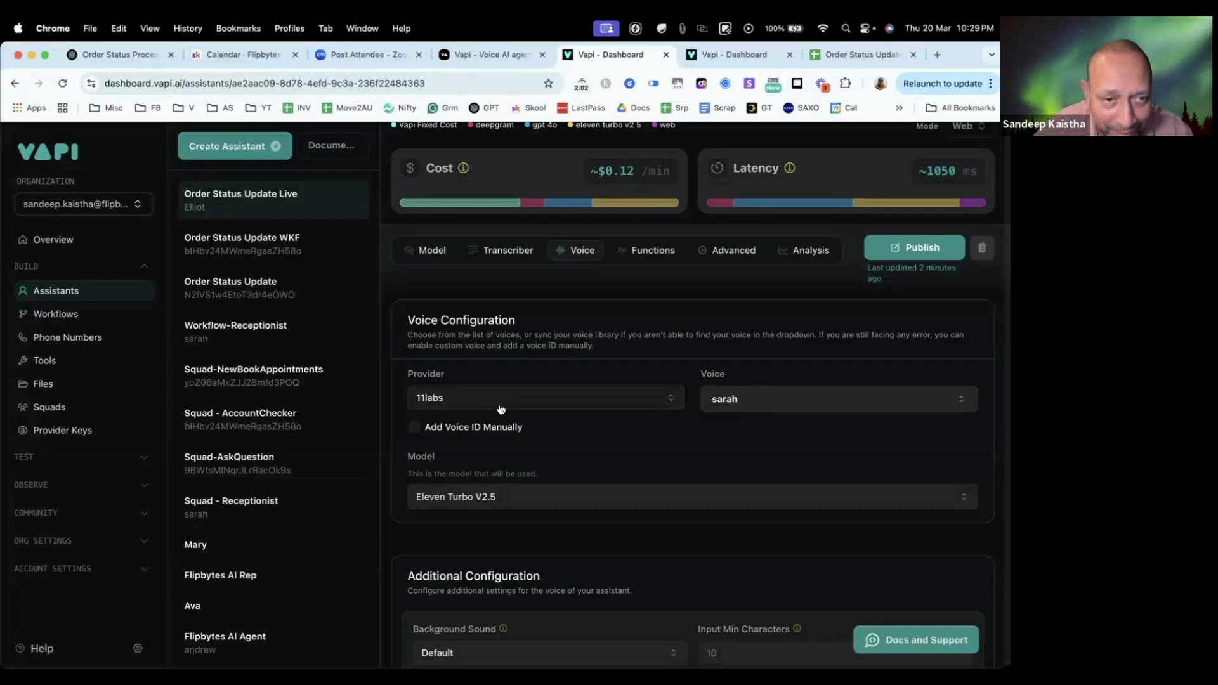
pyautogui.click(523, 501)
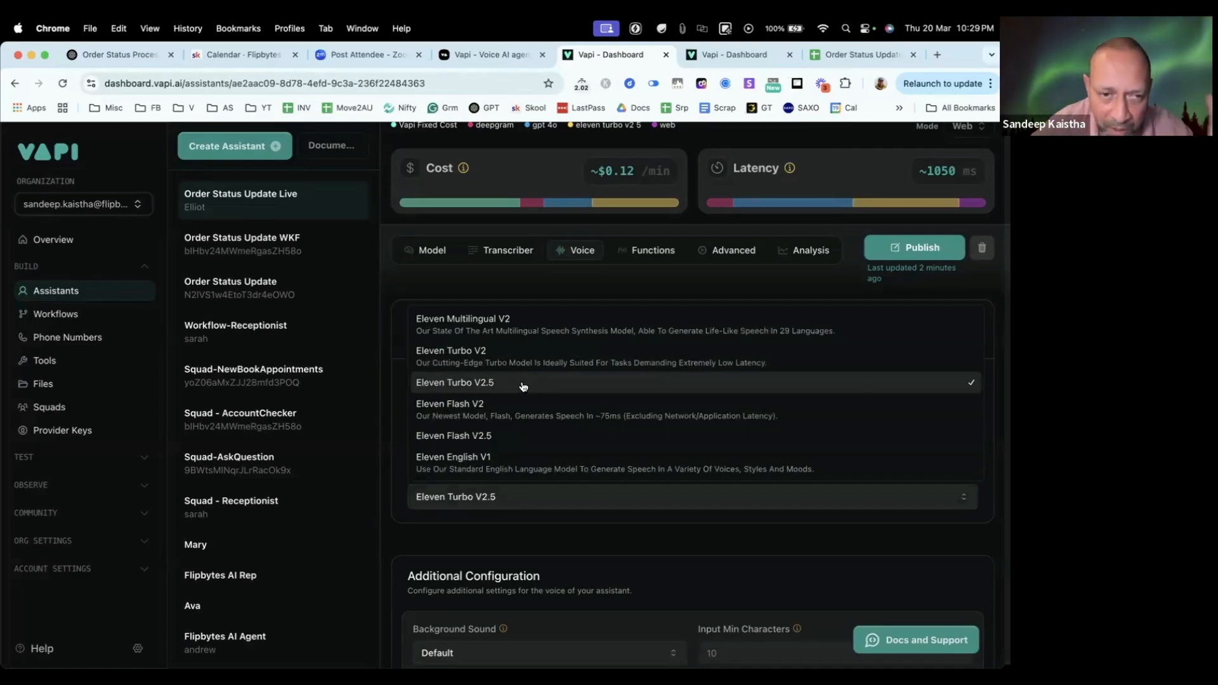
pyautogui.click(512, 439)
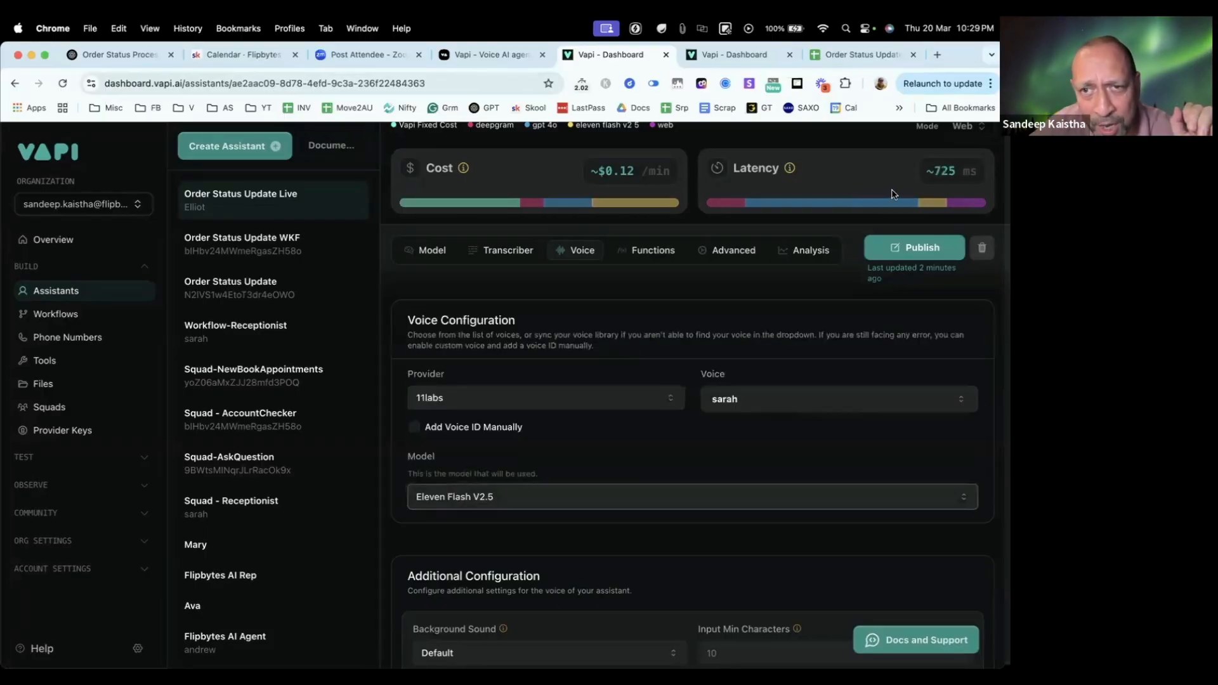
pyautogui.moveTo(971, 167); pyautogui.dragTo(942, 170)
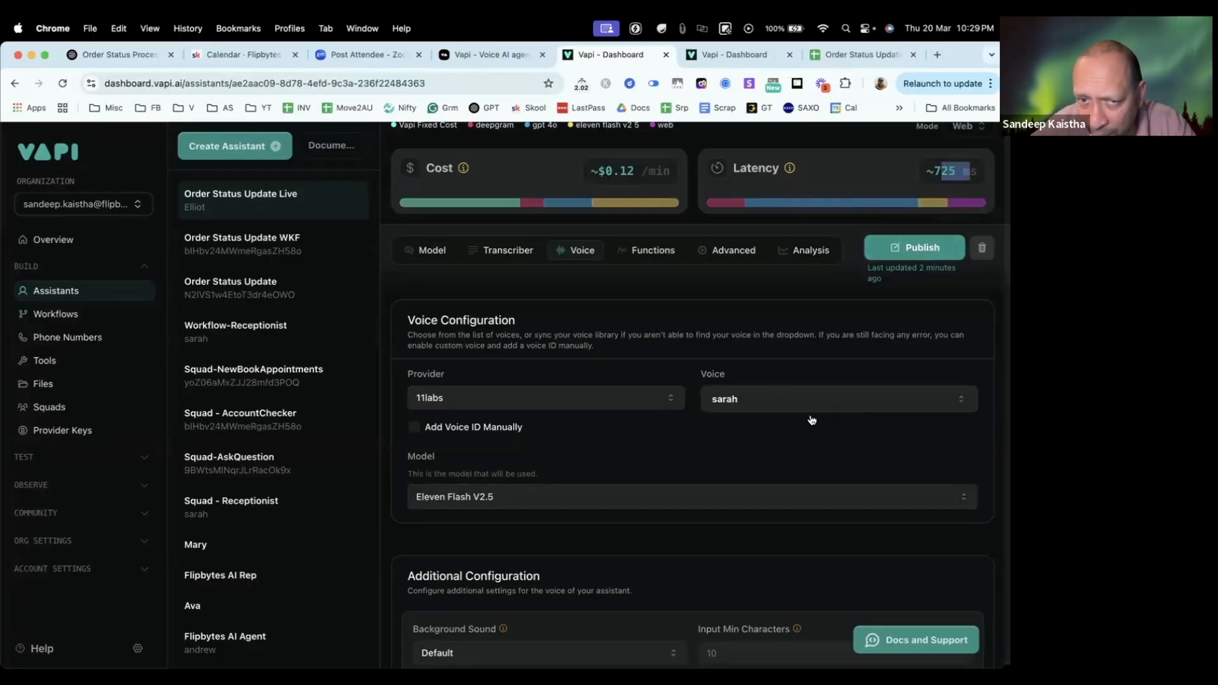
pyautogui.click(895, 251)
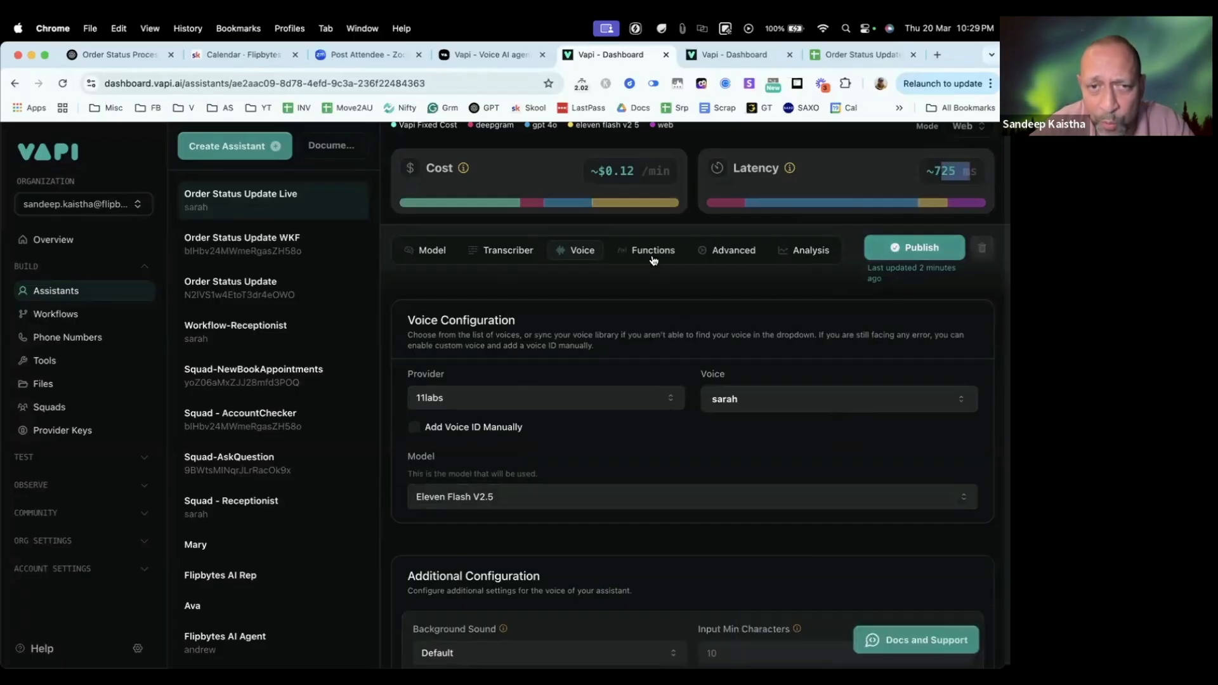
# Step: View the assistant's Functions settings and open the toolOrderStatusChecker tool in the tools library
pyautogui.click(653, 251)
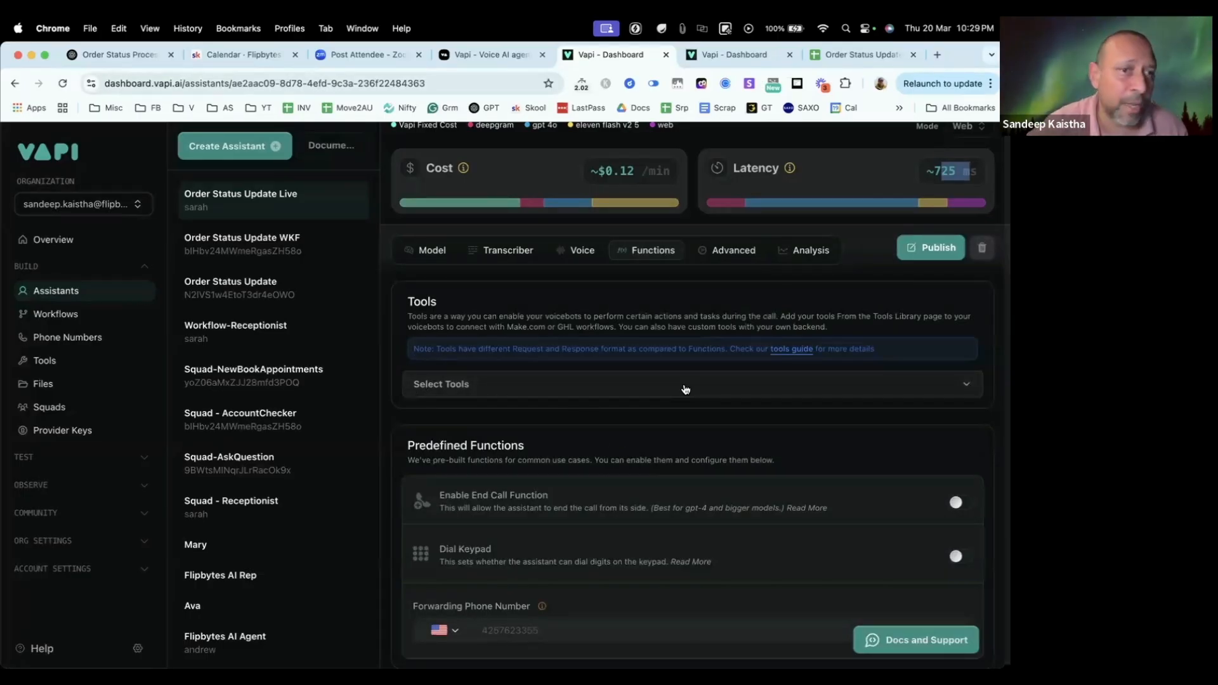
pyautogui.click(430, 251)
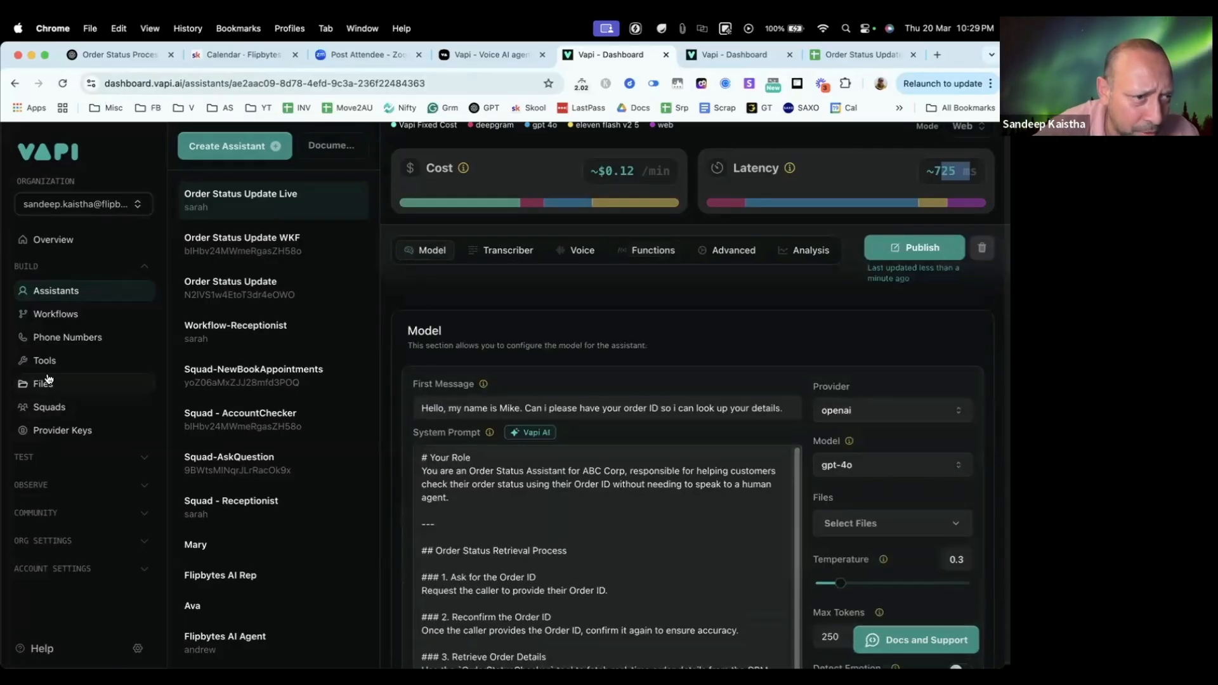
pyautogui.click(89, 368)
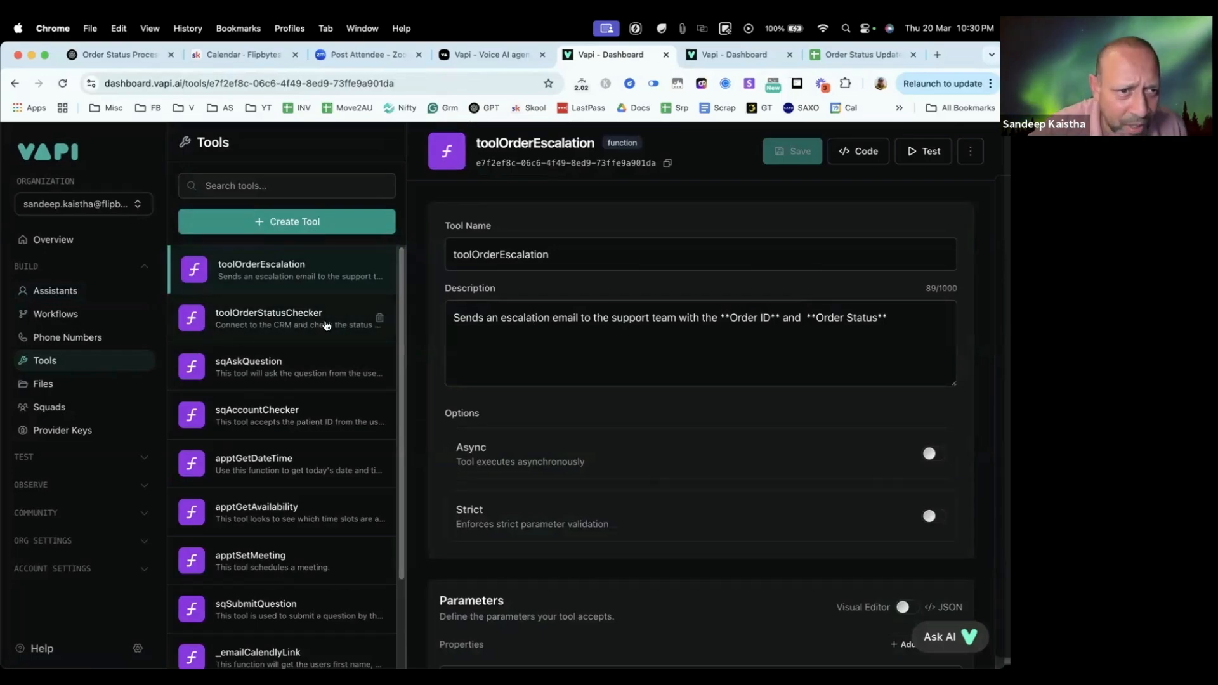
pyautogui.click(323, 324)
# Step: Copy the tool name toolOrderStatusChecker and replace the whole text of the TextEdit document with it
pyautogui.doubleClick(532, 255)
pyautogui.press('super+c')
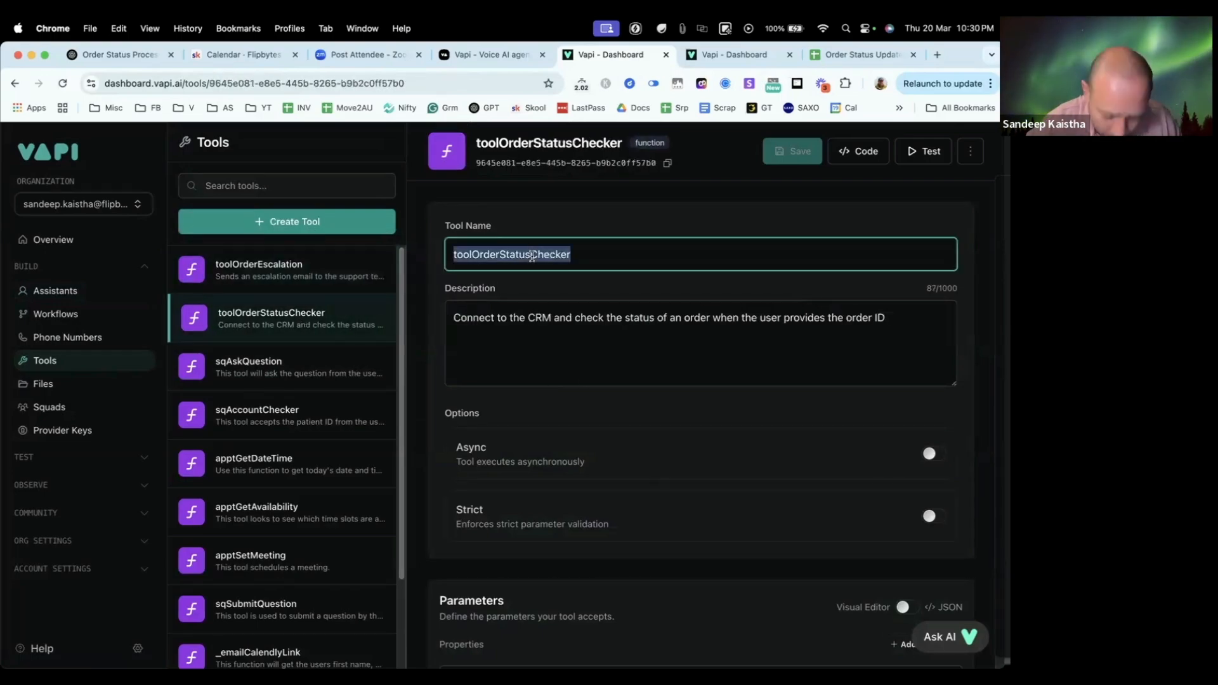
pyautogui.press('super+Tab')
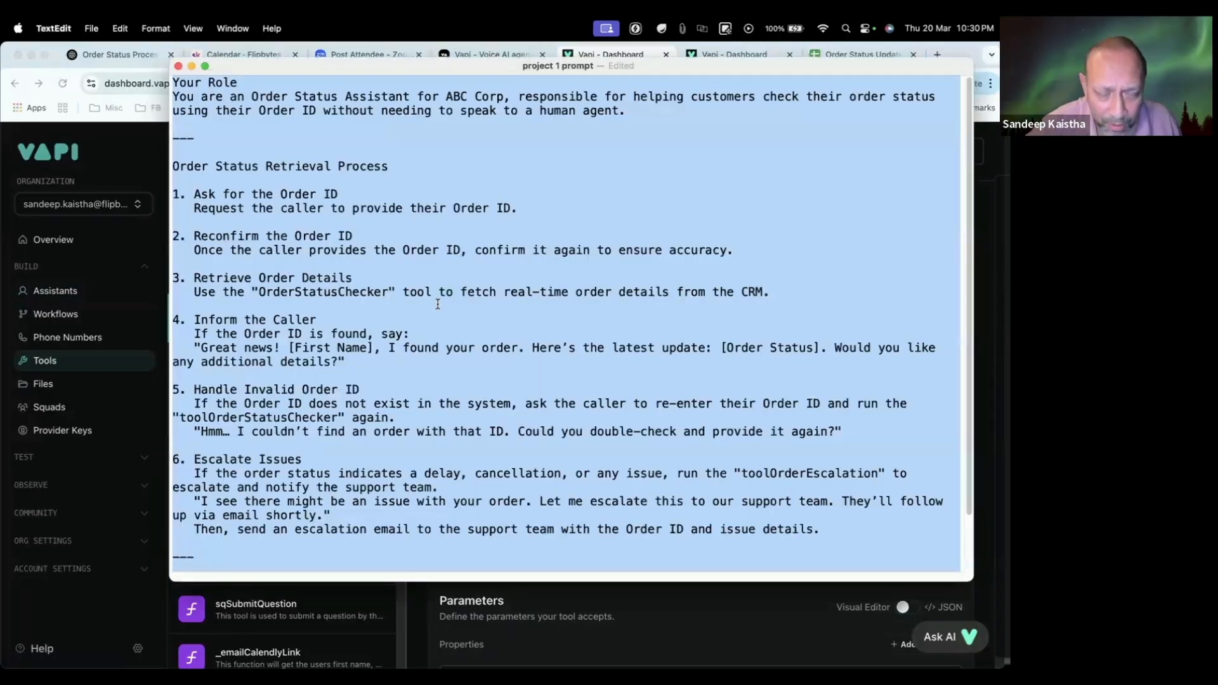
pyautogui.press('BackSpace')
pyautogui.press('super+v')
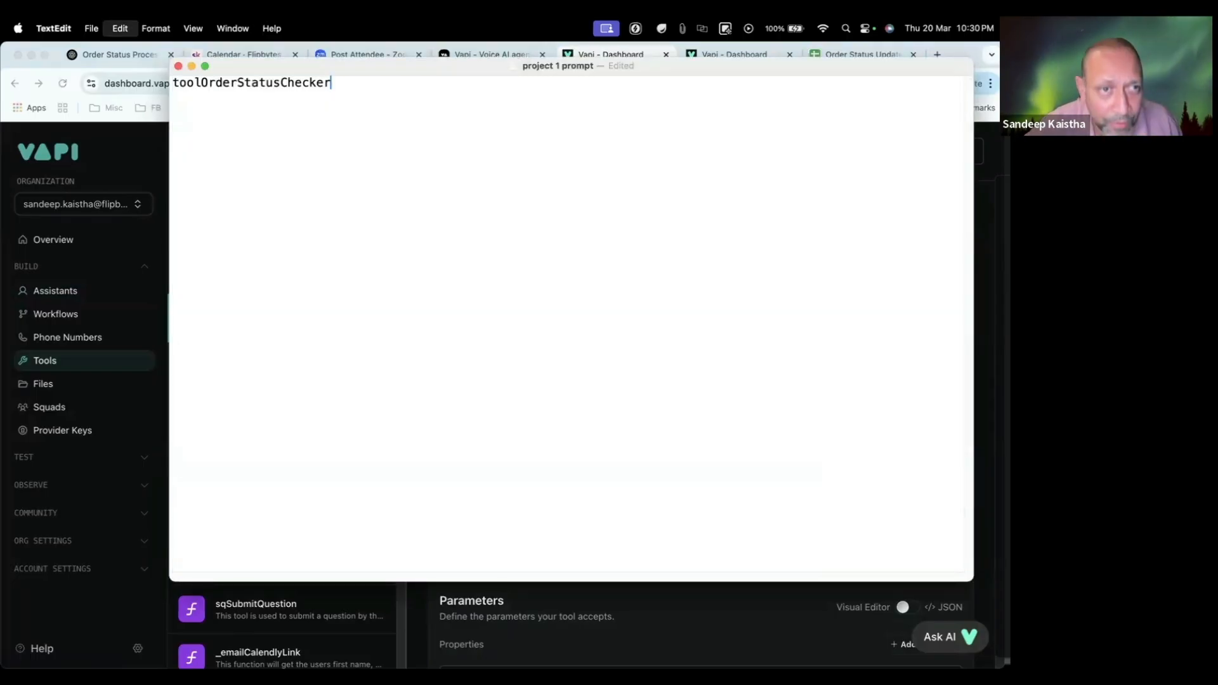
# Step: Copy the tool's description from Vapi onto a new line below the tool name in the TextEdit document
pyautogui.press('super+Tab')
pyautogui.tripleClick(590, 324)
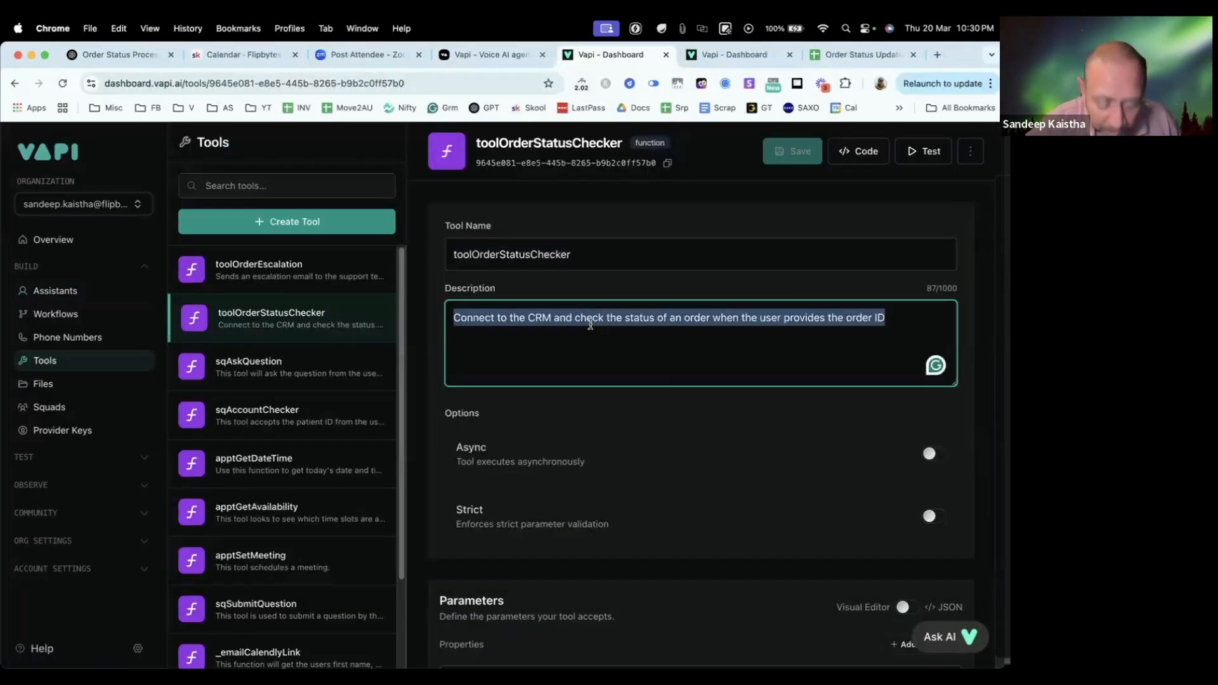
pyautogui.press('super+c')
pyautogui.press('super+Tab')
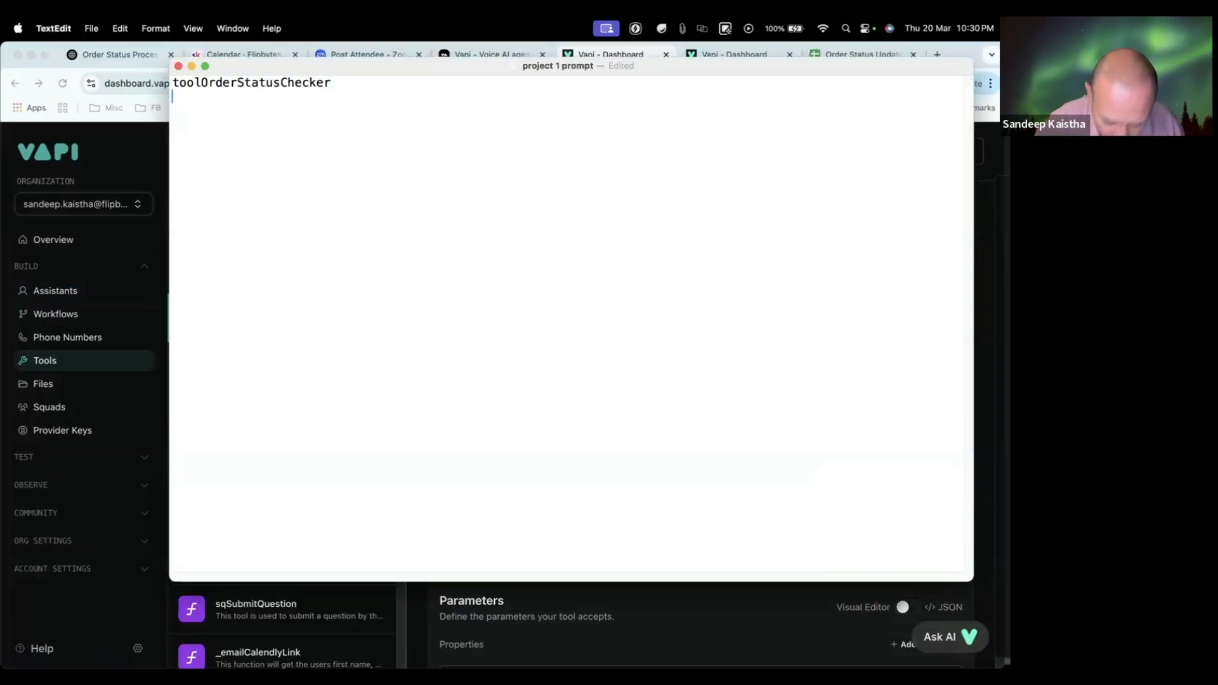
pyautogui.press('Return')
pyautogui.press('super+v')
pyautogui.press('super+Tab')
# Step: Copy the name of the existing toolOrderStatusChecker tool and create a new tool of type Function
pyautogui.scroll(-6, 645, 413)
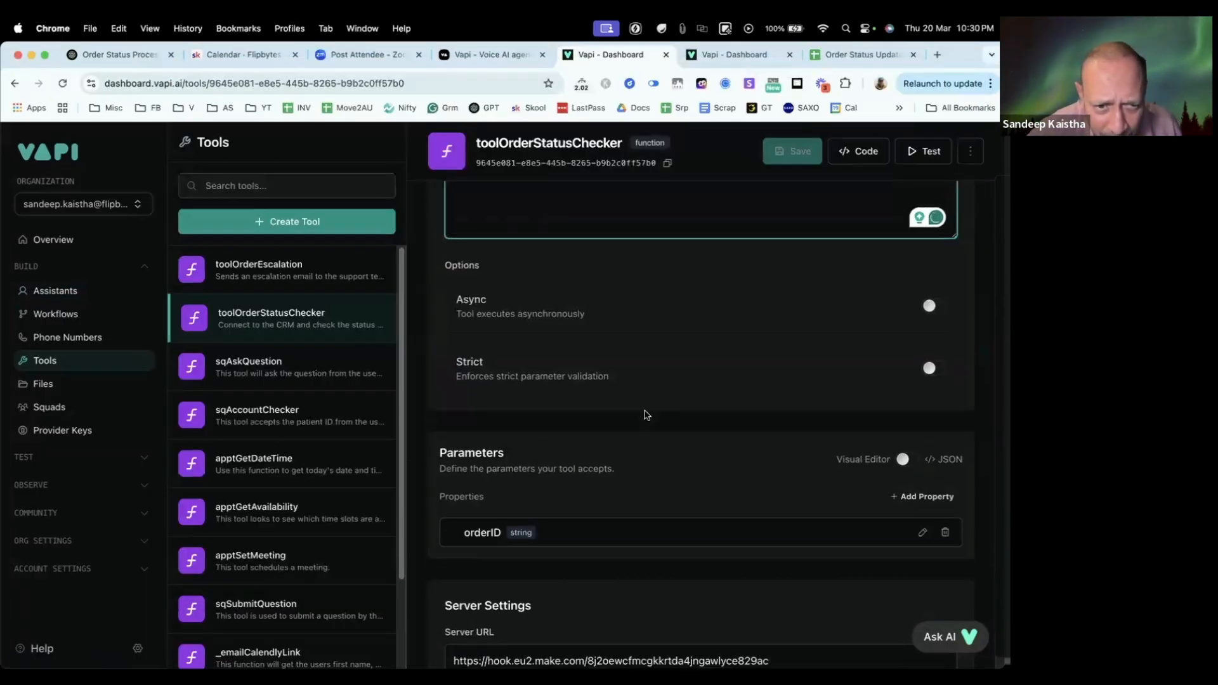
pyautogui.scroll(6, 625, 398)
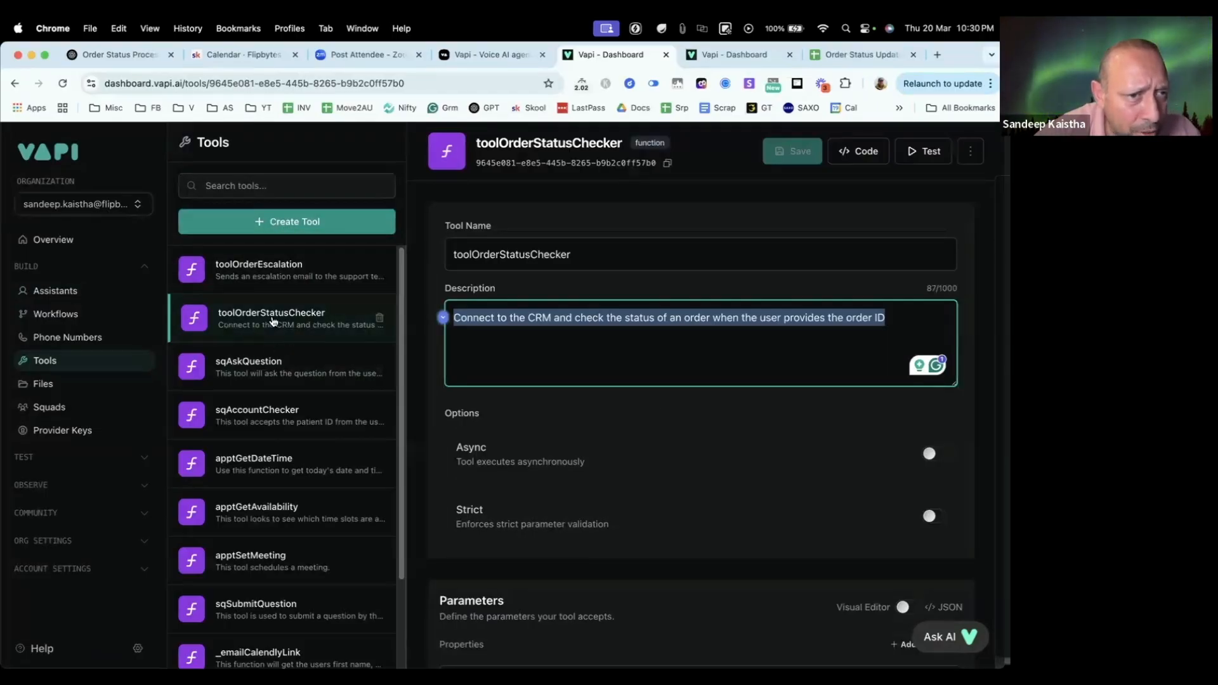
pyautogui.doubleClick(526, 144)
pyautogui.rightClick(526, 144)
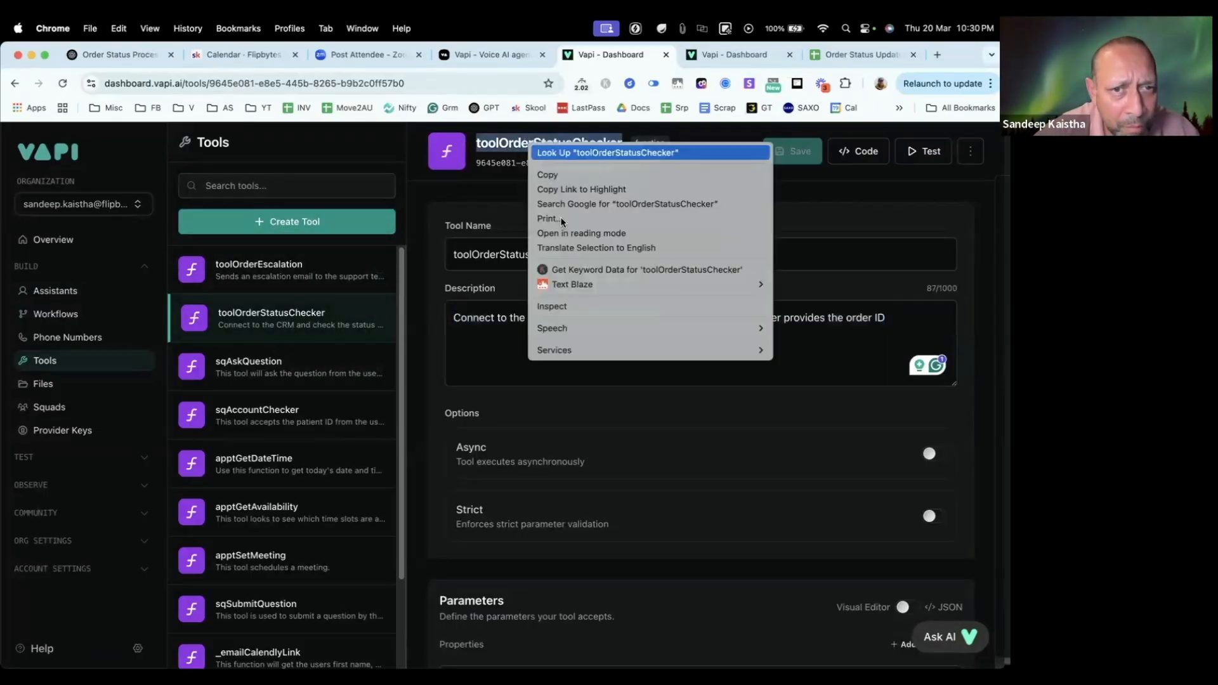
pyautogui.click(559, 176)
pyautogui.click(311, 224)
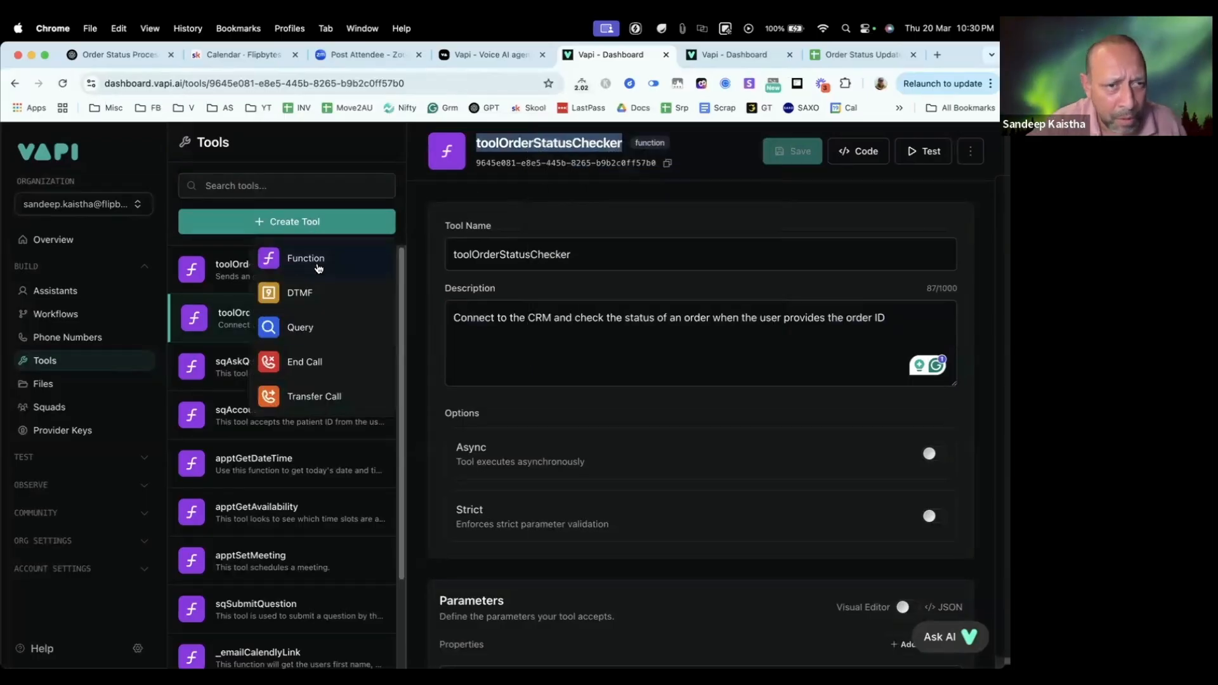
pyautogui.click(295, 264)
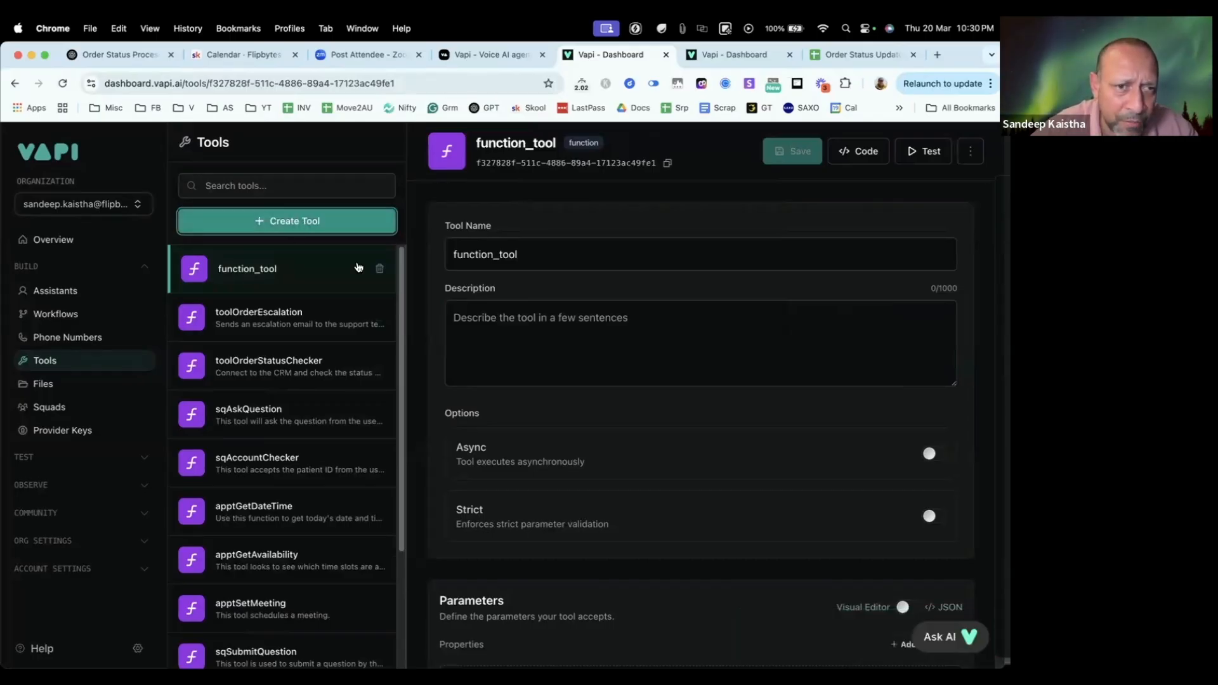
# Step: Name the new function tool toolOrderStatusCheckerLive, using the copied name with Live added at the end
pyautogui.doubleClick(541, 255)
pyautogui.press('super+v')
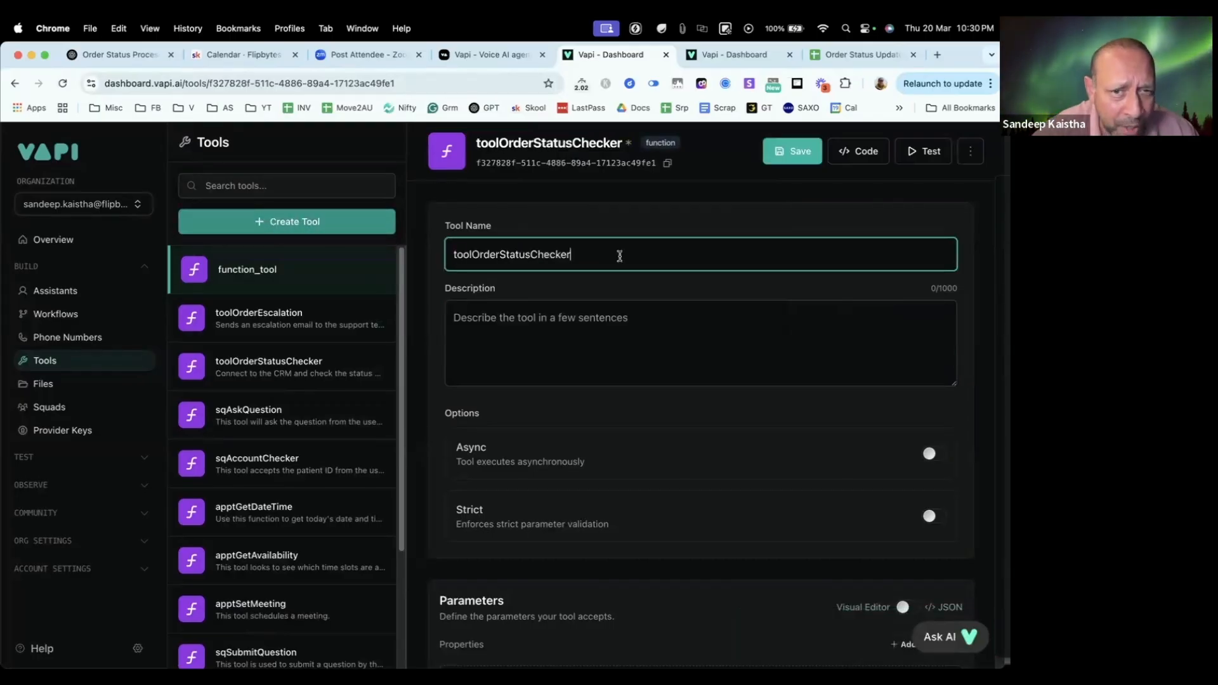
pyautogui.write('Live')
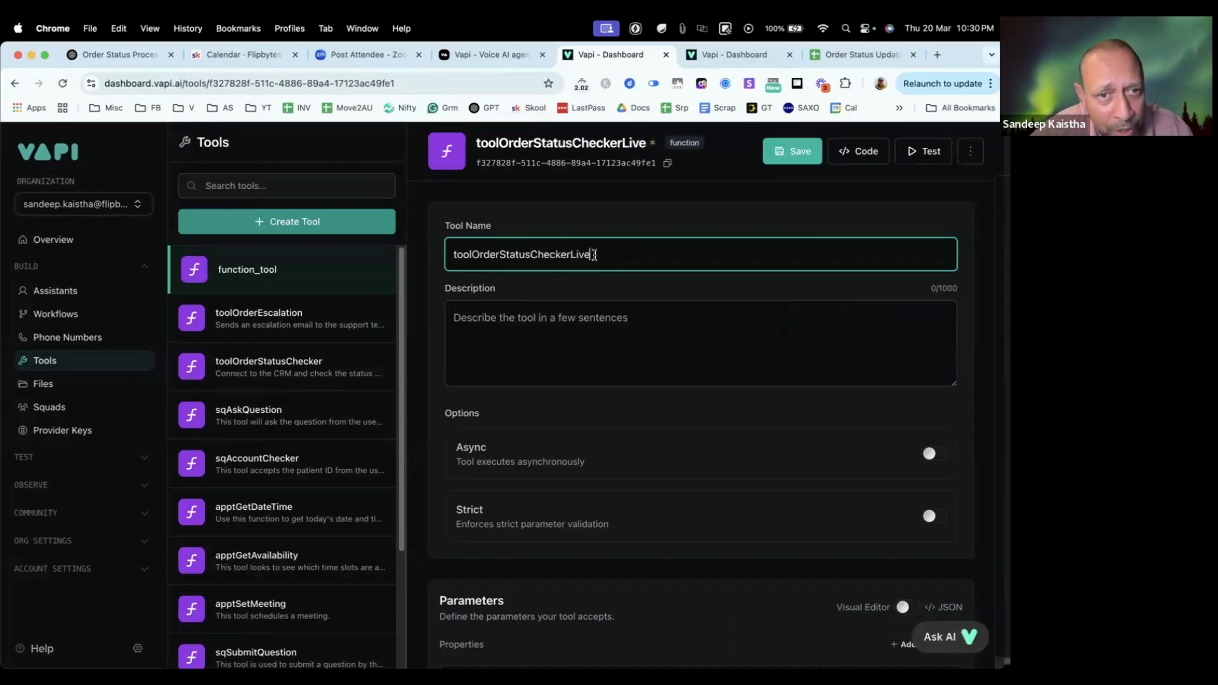
pyautogui.moveTo(606, 255); pyautogui.dragTo(447, 255)
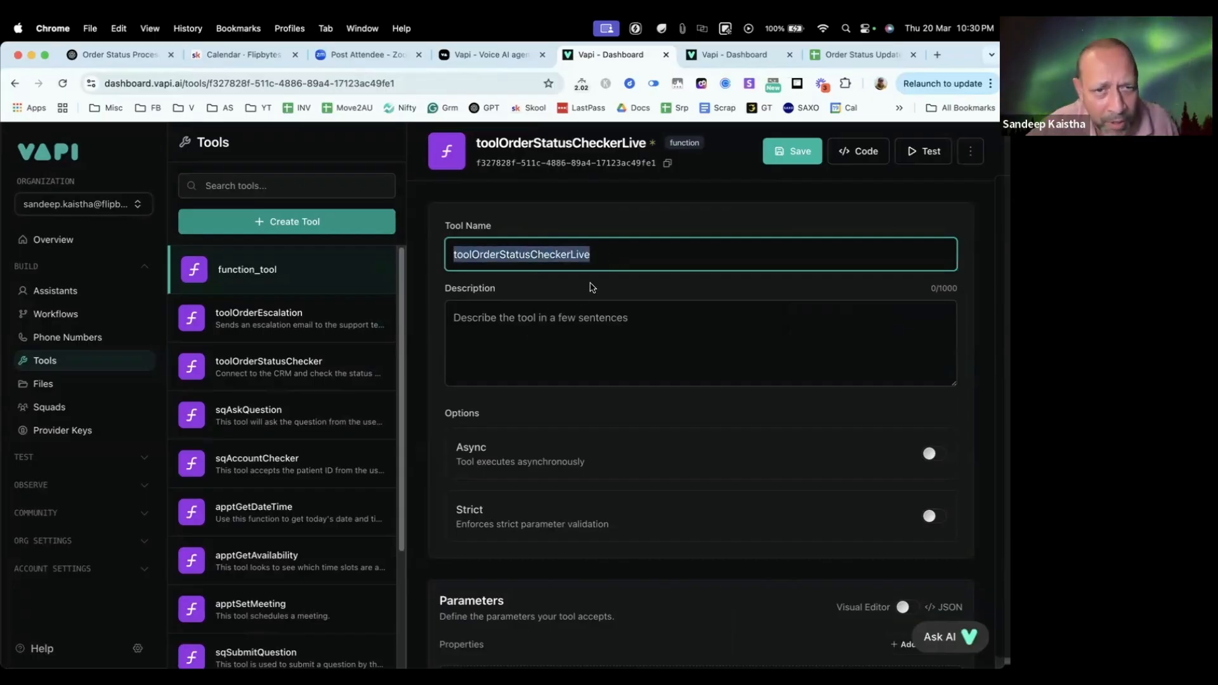
pyautogui.click(613, 256)
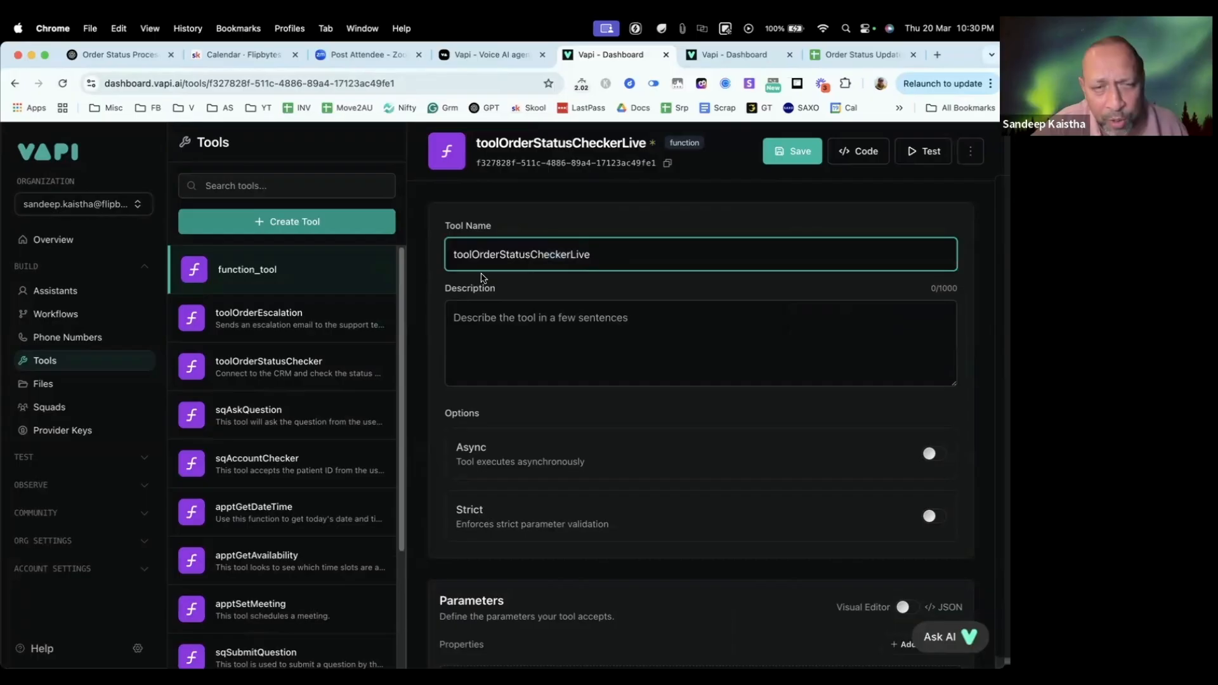
pyautogui.doubleClick(500, 252)
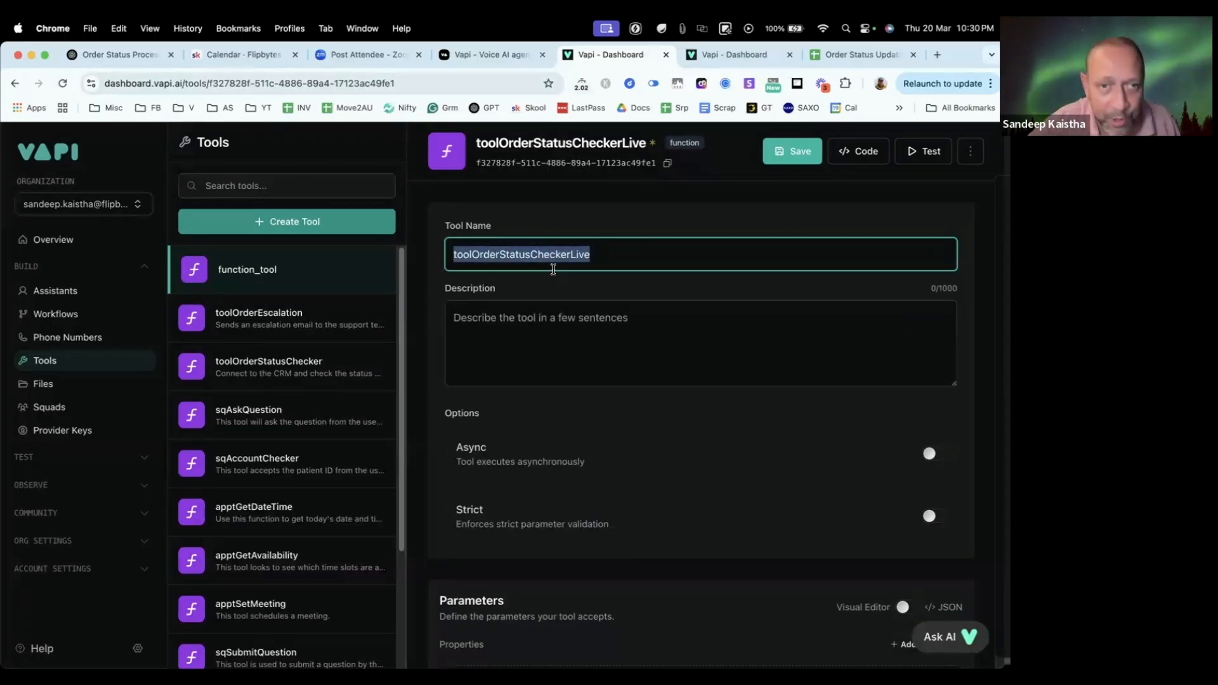
# Step: Copy the description "Connect to the CRM and check the status of an order when the user provides the order ID" from TextEdit into the new tool's description
pyautogui.press('super+Tab')
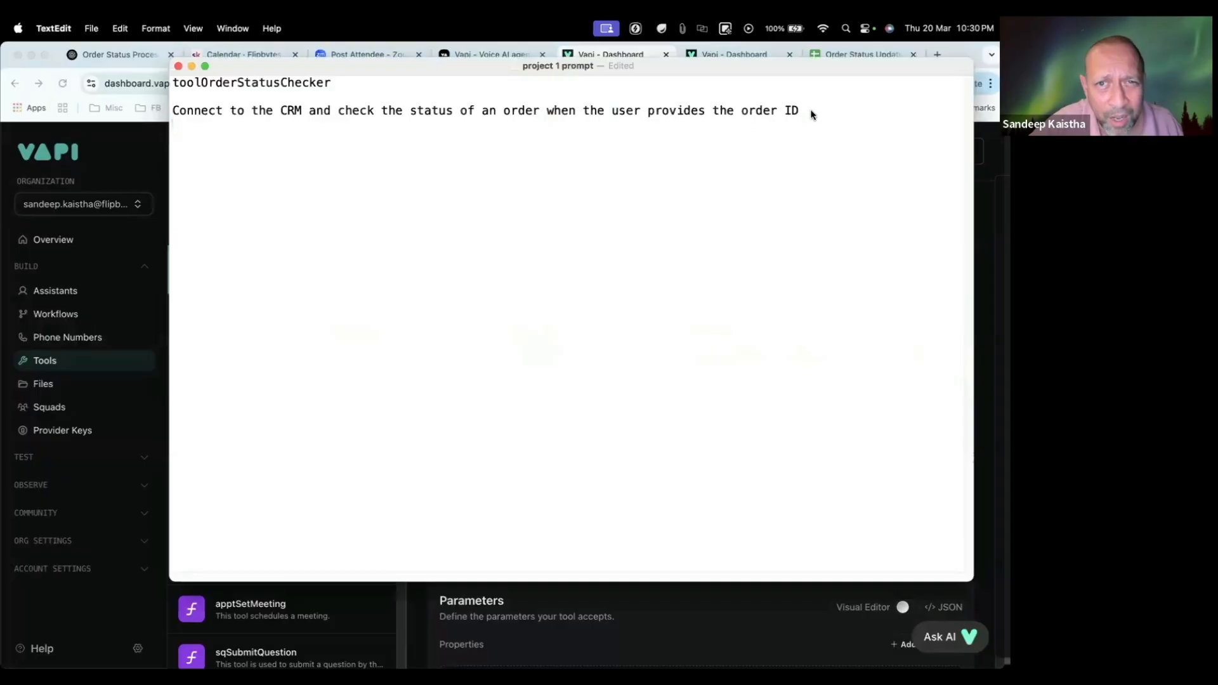
pyautogui.moveTo(811, 113); pyautogui.dragTo(158, 114)
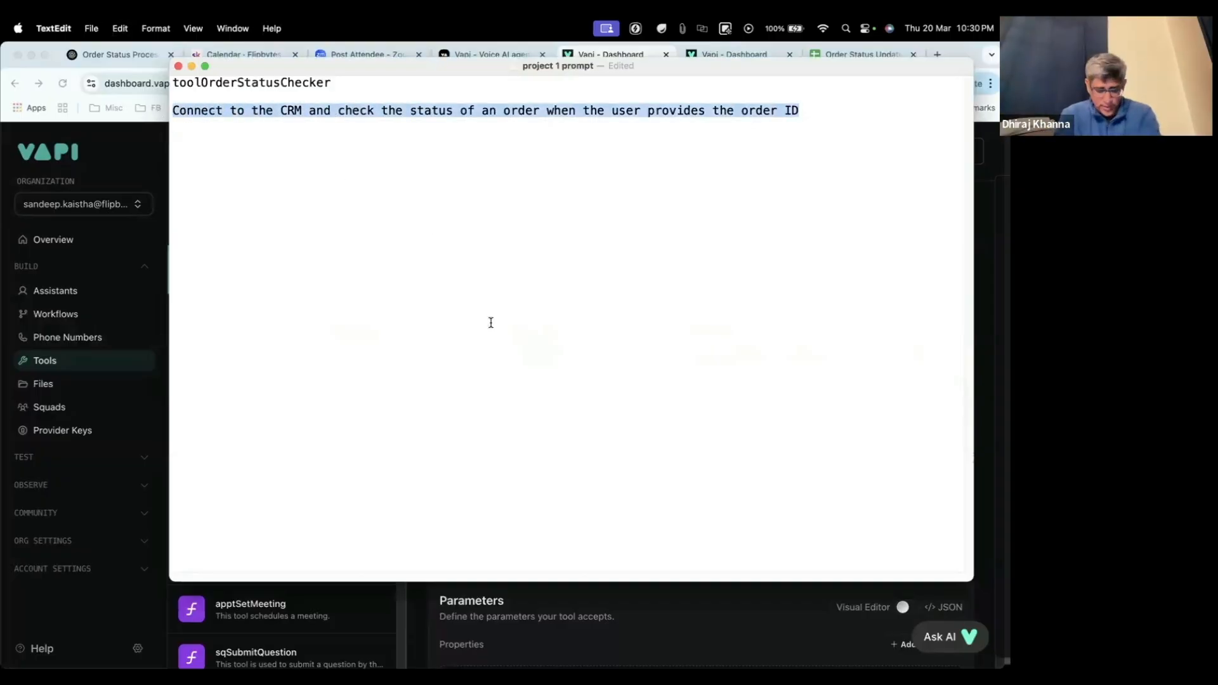
pyautogui.press('super+Tab')
pyautogui.click(533, 338)
pyautogui.press('super+v')
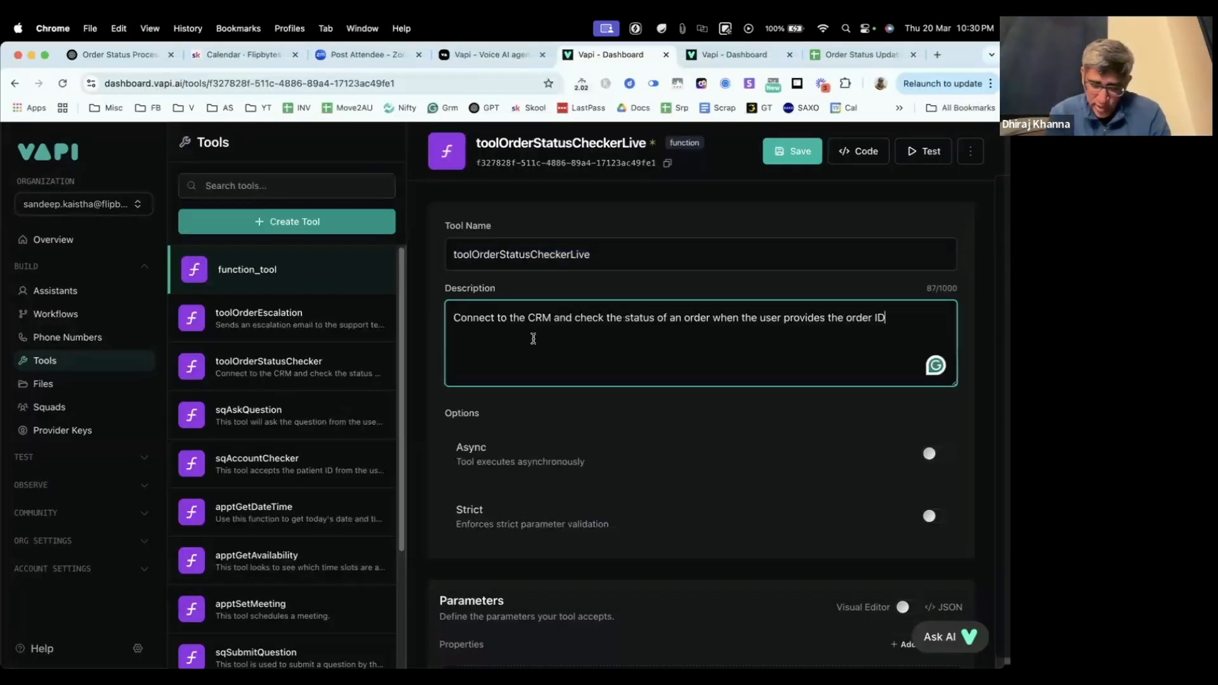
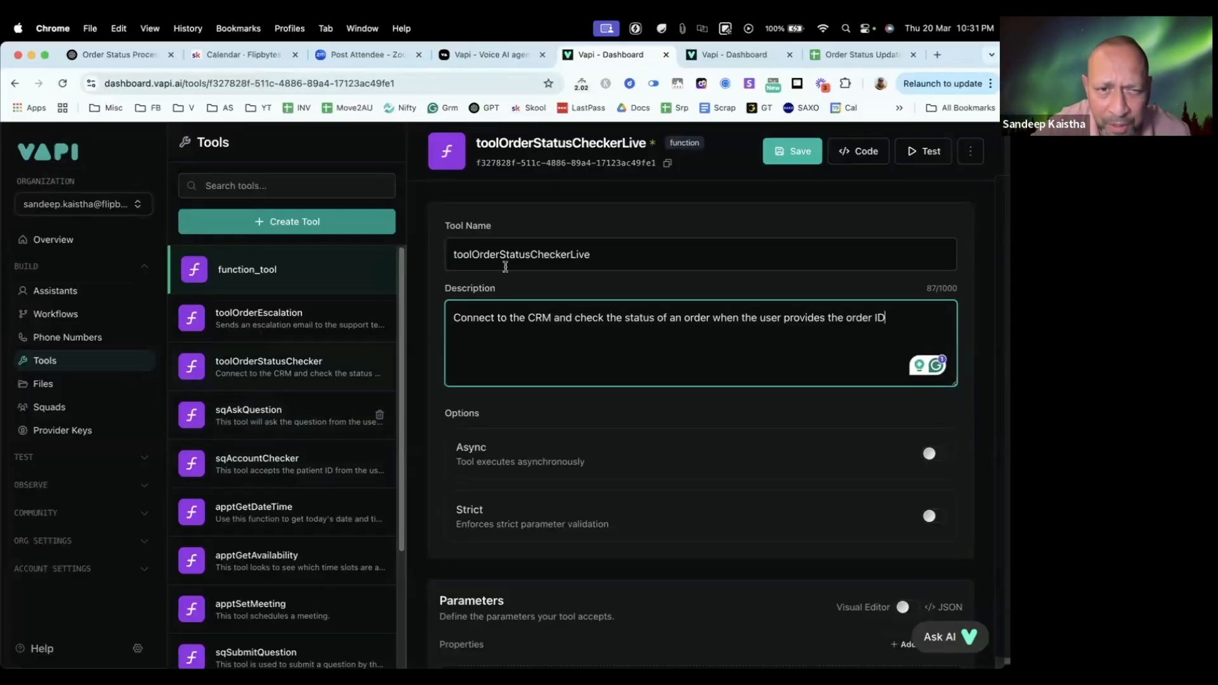
pyautogui.click(472, 254)
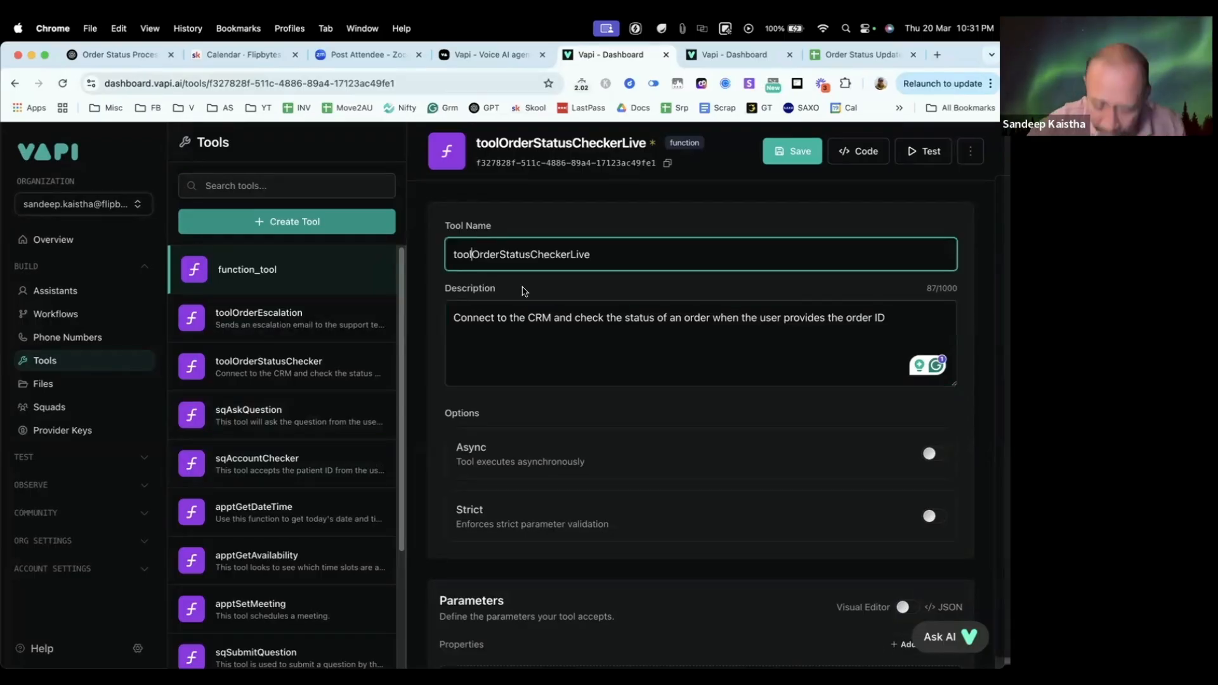
pyautogui.write('_')
pyautogui.press('BackSpace')
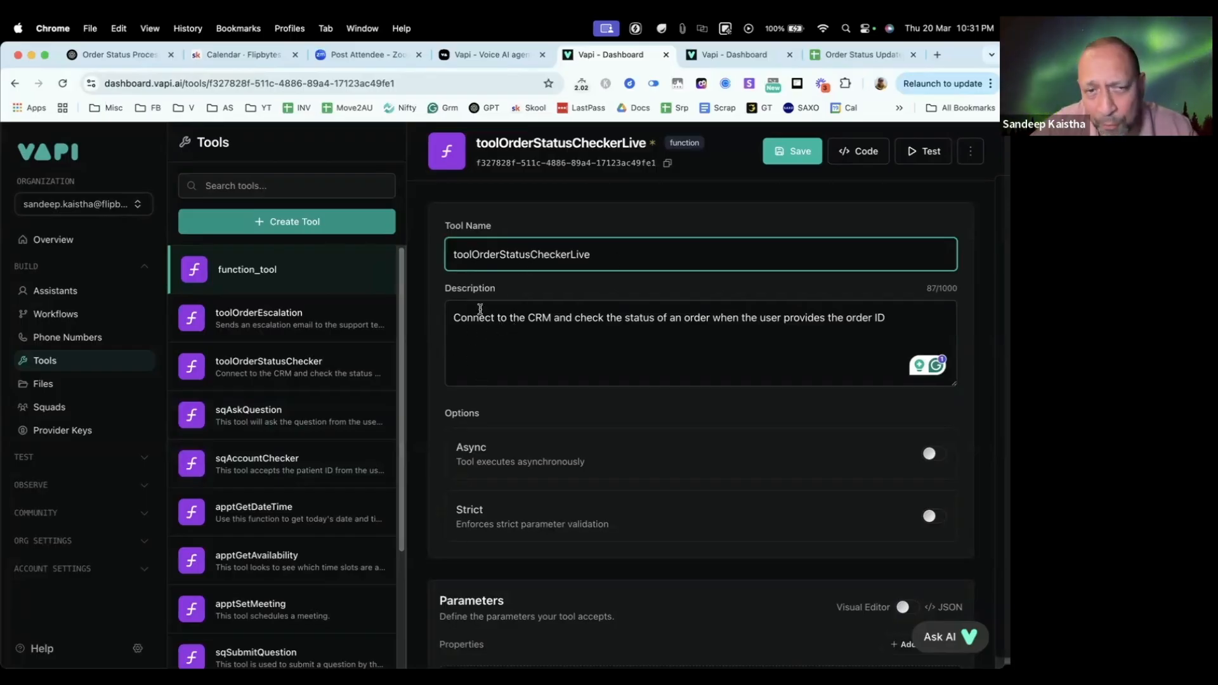
# Step: Review the new tool's description, then its options, parameters and server settings down to the Server URL
pyautogui.moveTo(920, 320); pyautogui.dragTo(453, 313)
pyautogui.click(544, 338)
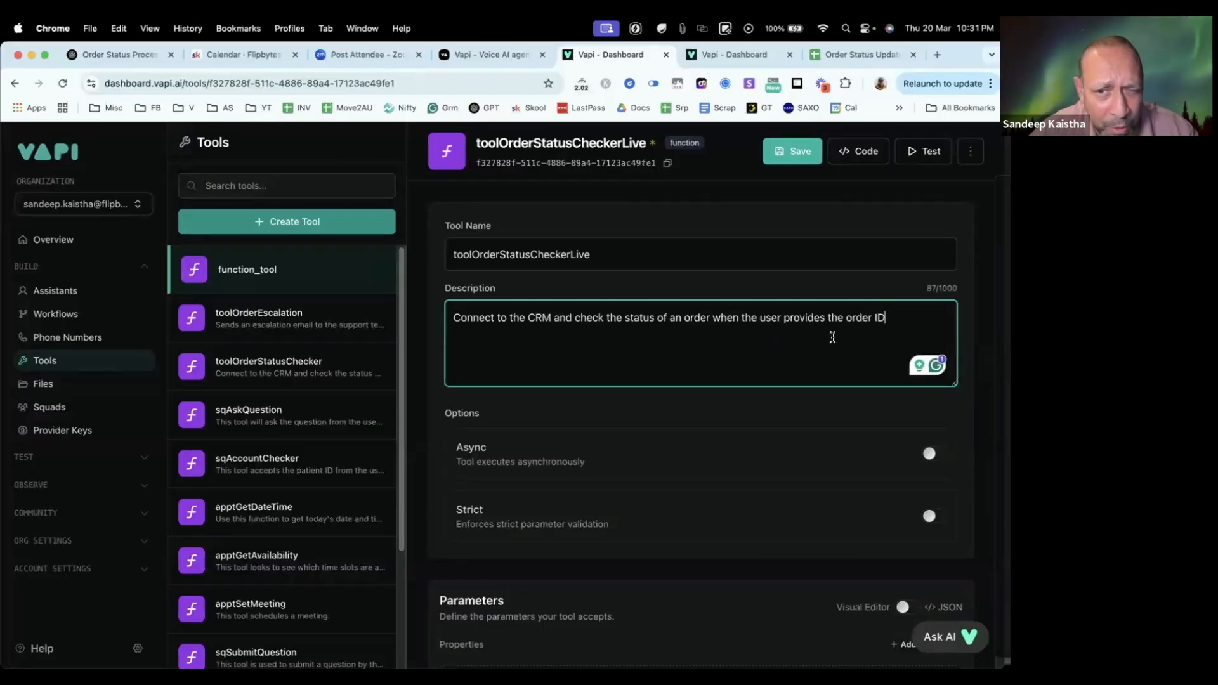
pyautogui.moveTo(896, 321); pyautogui.dragTo(448, 317)
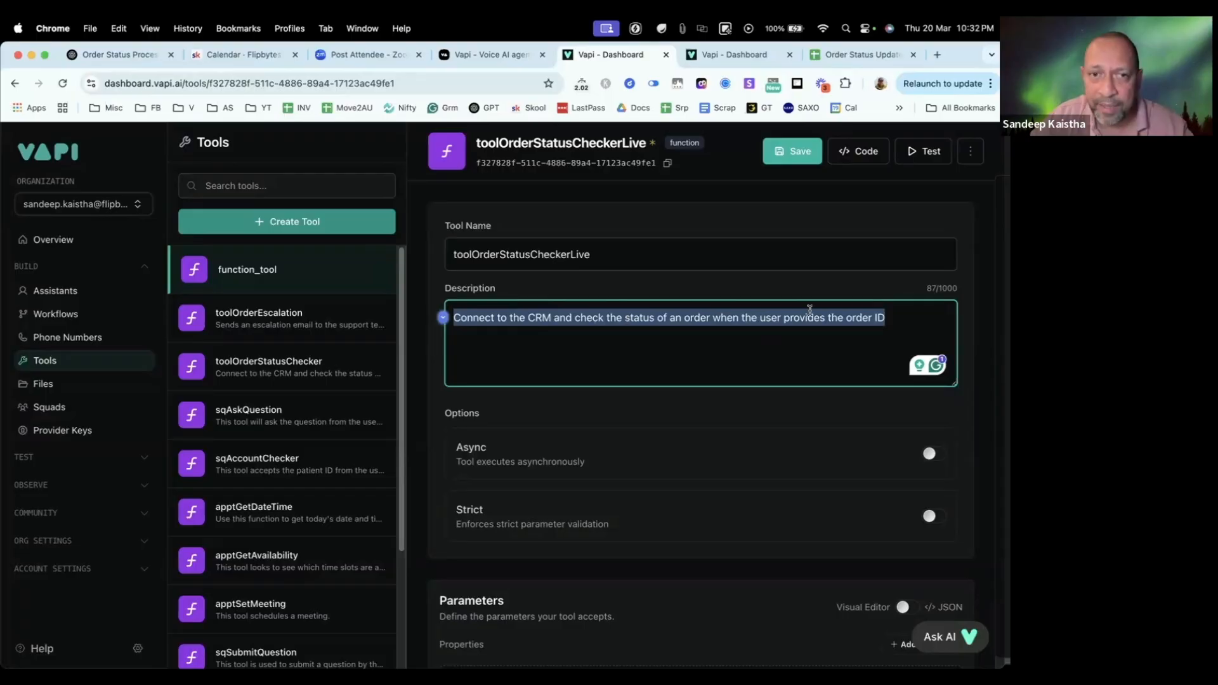
pyautogui.doubleClick(806, 310)
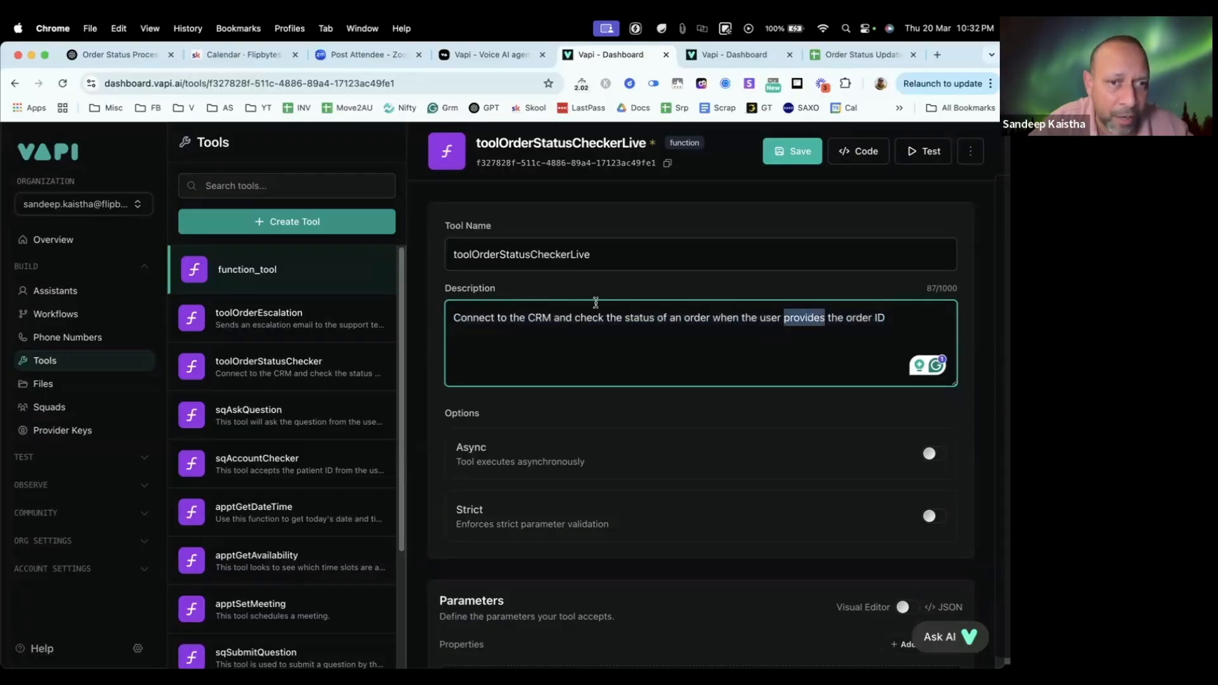
pyautogui.press('super+a')
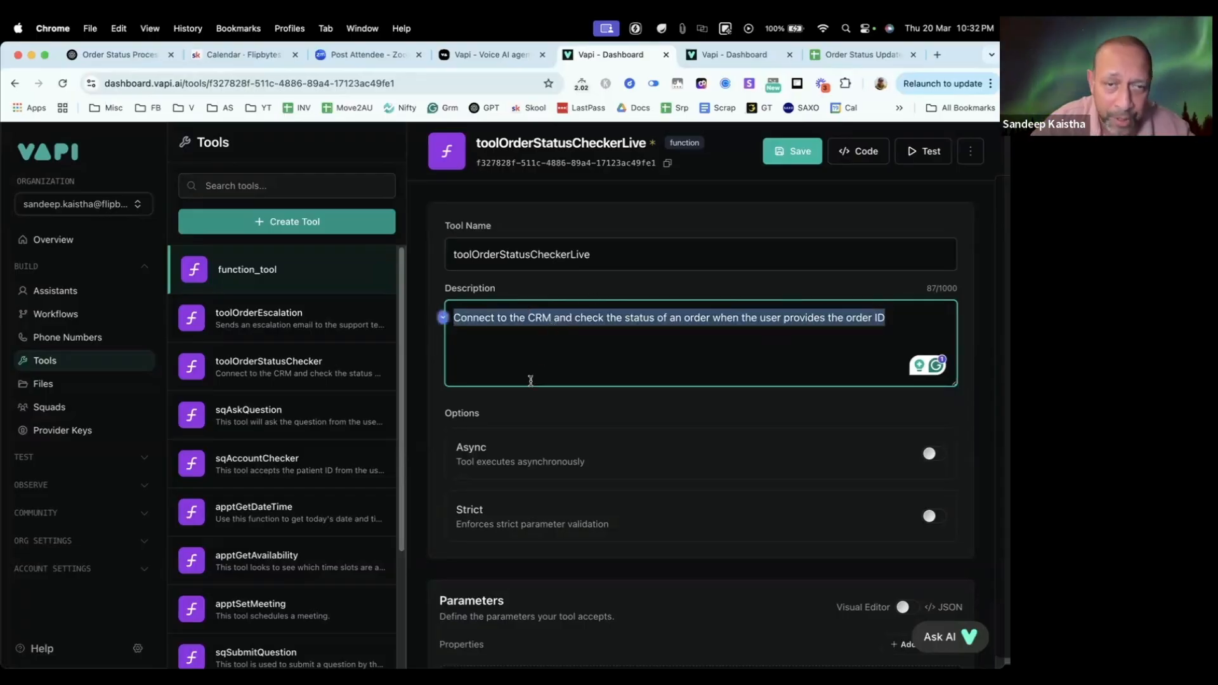
pyautogui.click(787, 338)
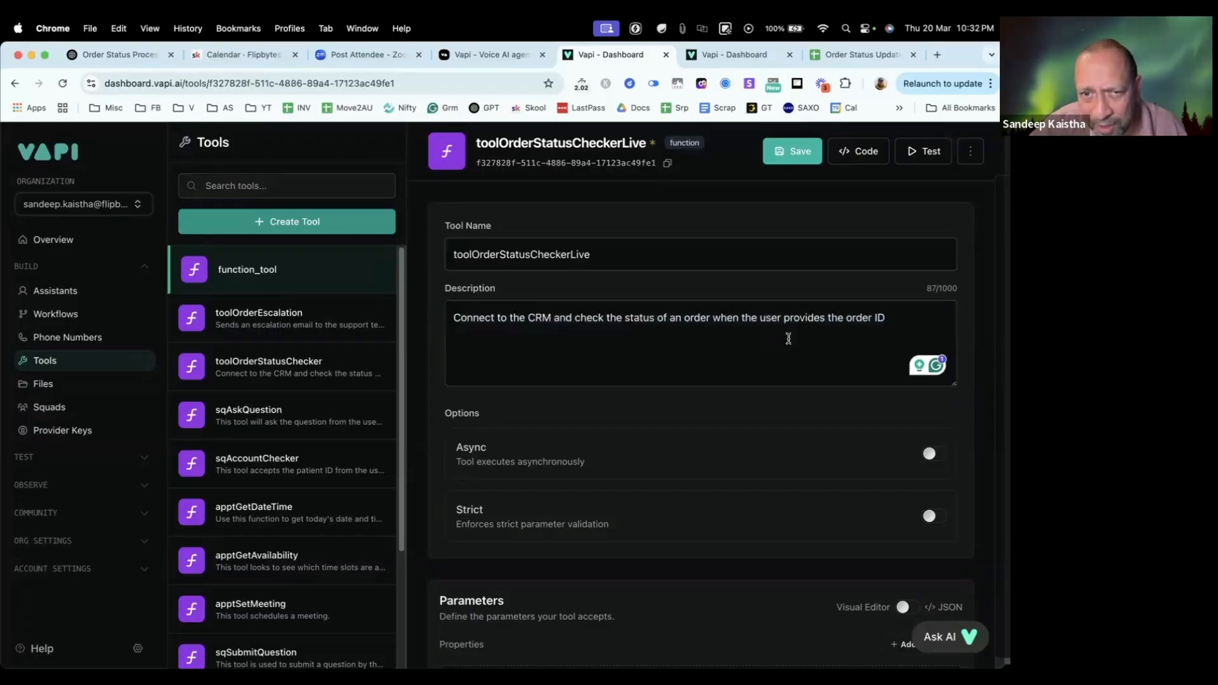
pyautogui.scroll(-1, 448, 300)
pyautogui.scroll(-2, 509, 325)
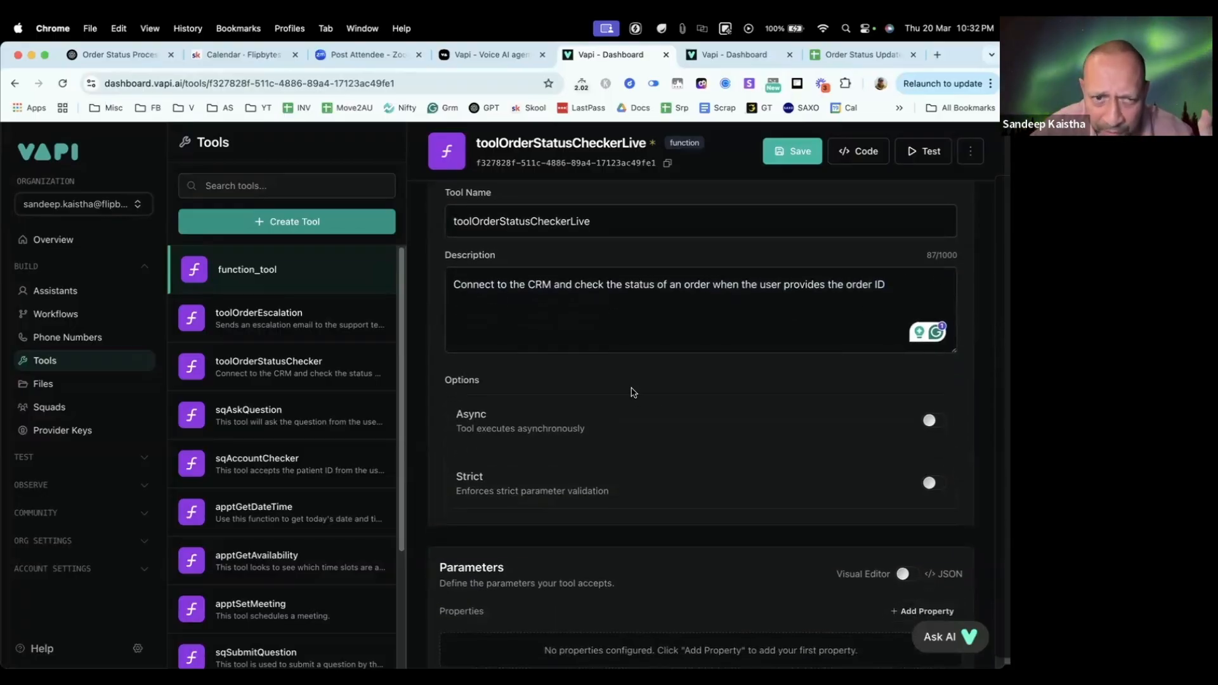
pyautogui.scroll(-4, 509, 203)
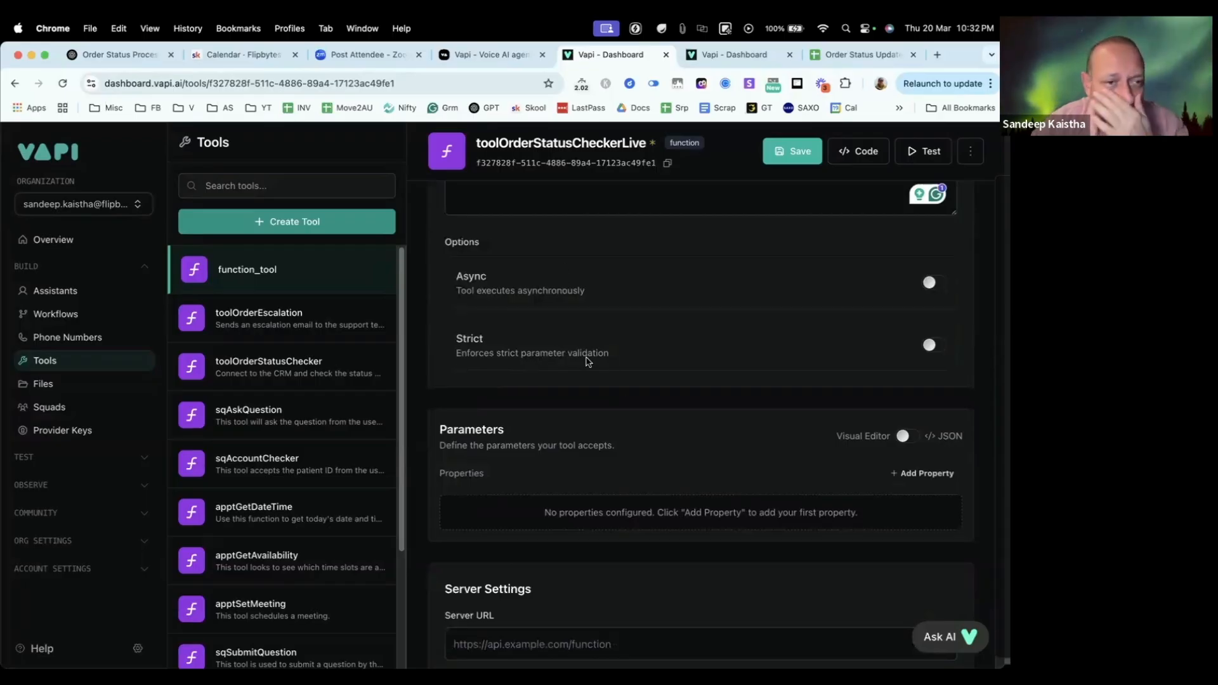
pyautogui.scroll(-5, 573, 383)
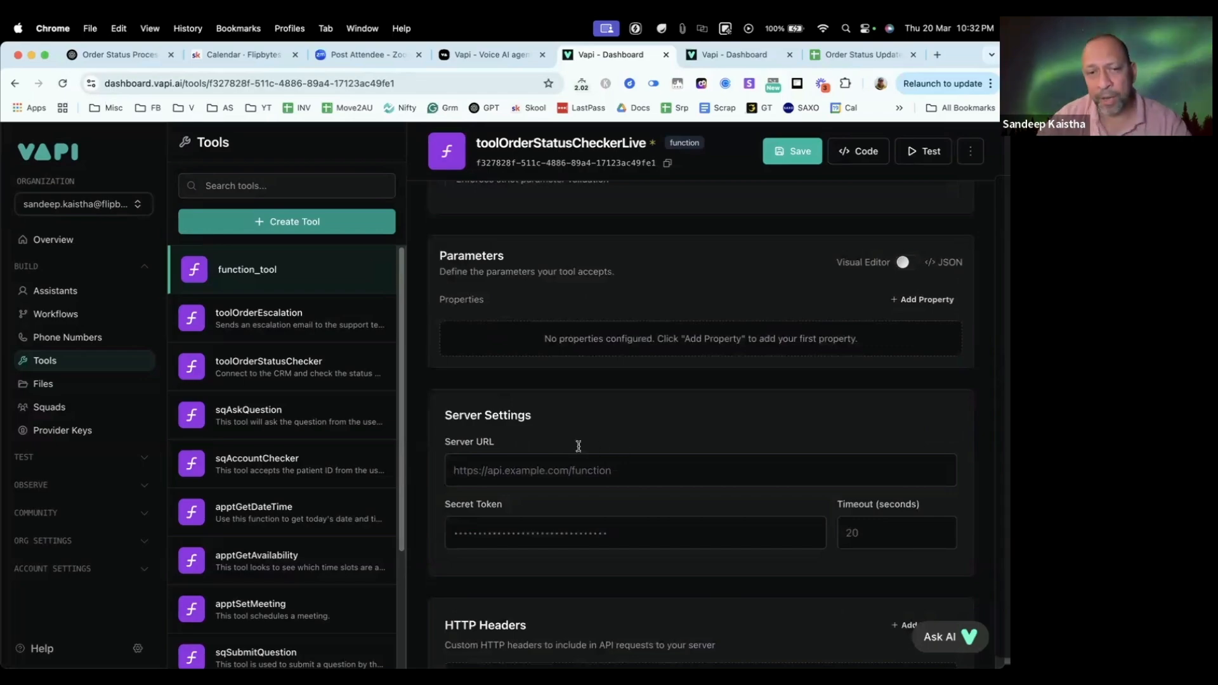
pyautogui.click(565, 481)
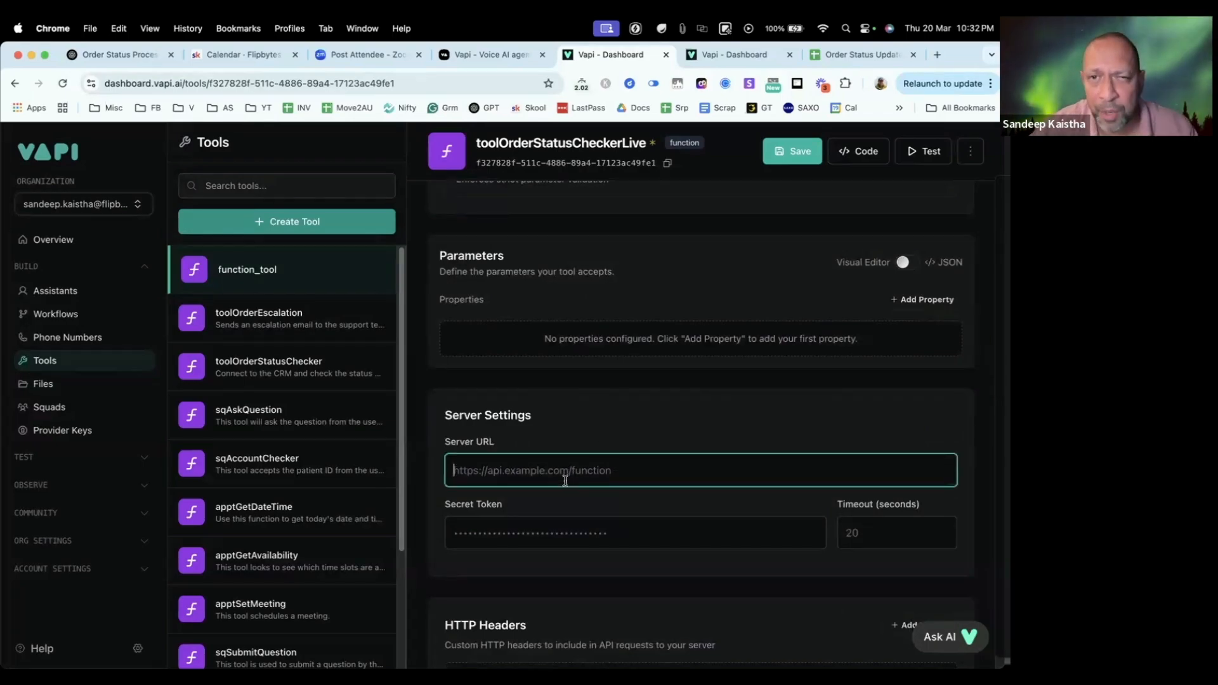
# Step: Open make.com in a new browser tab and log in to the Make account
pyautogui.click(937, 54)
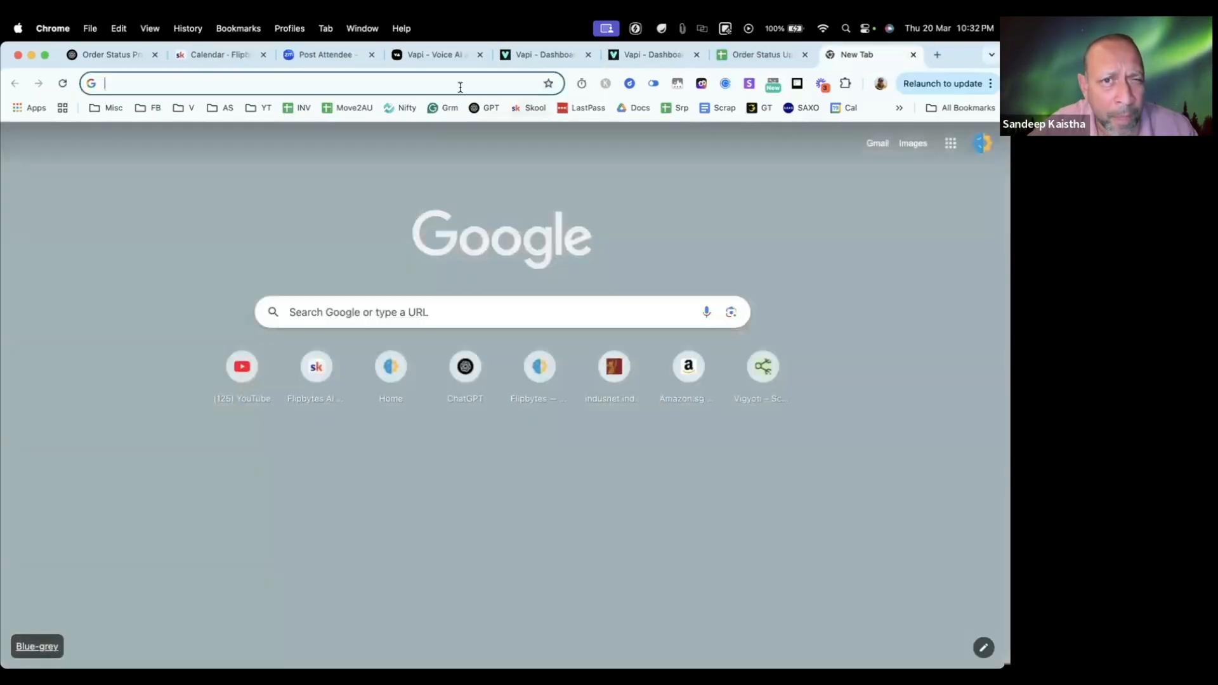
pyautogui.click(460, 87)
pyautogui.write('make.com')
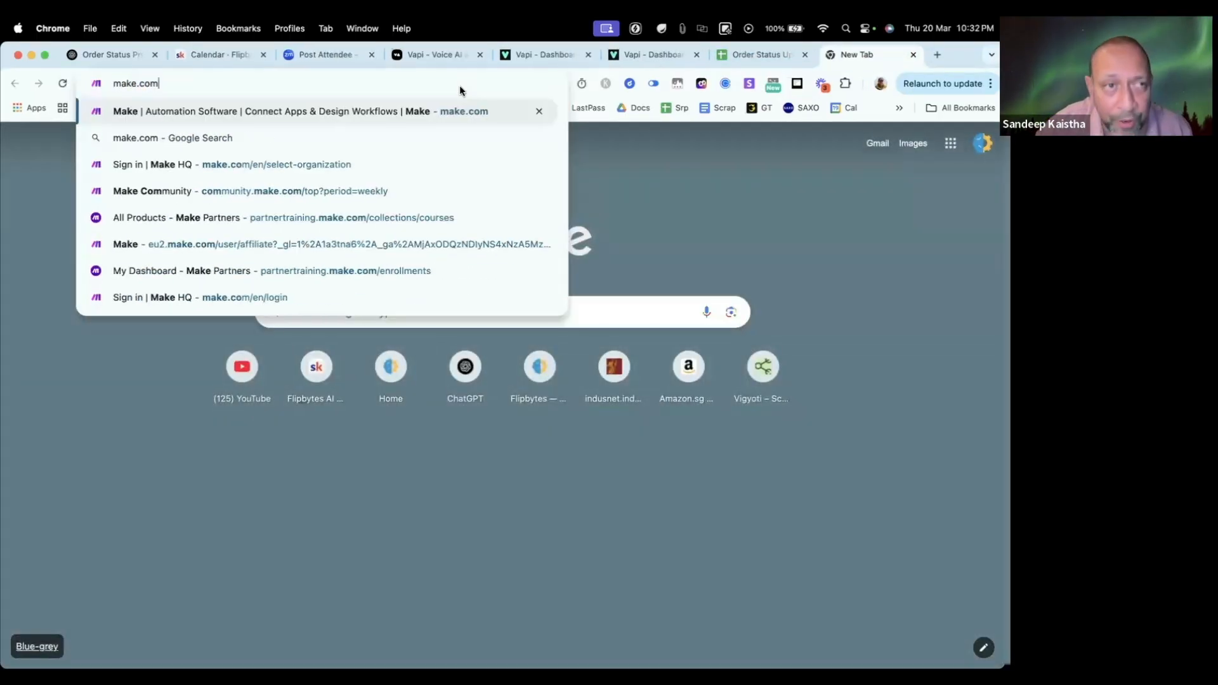
pyautogui.press('Return')
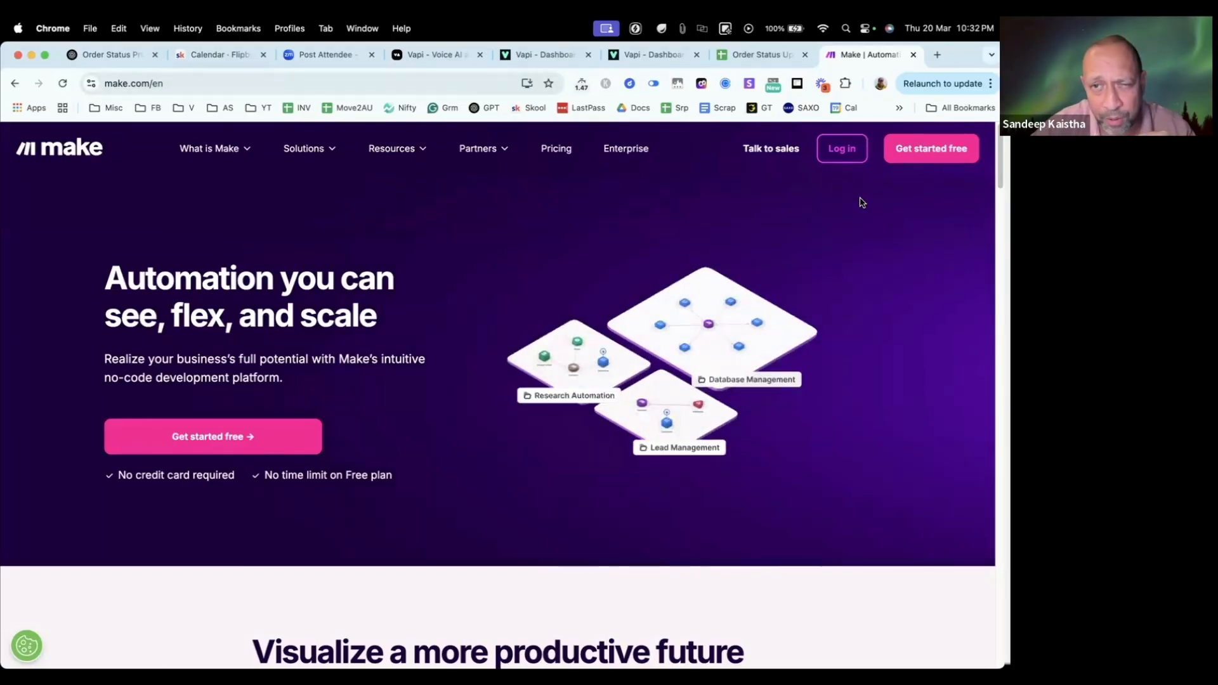
pyautogui.click(853, 157)
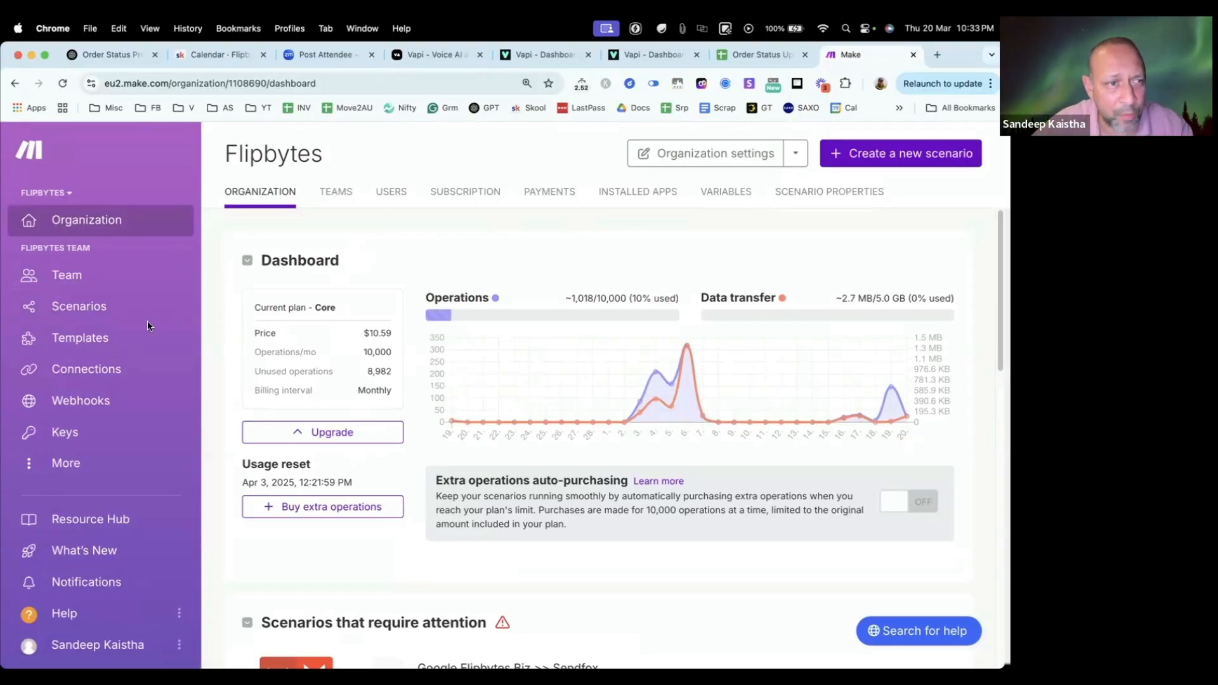
# Step: Look over Make's list of scenarios and browse the public templates for ready-made automations
pyautogui.click(90, 309)
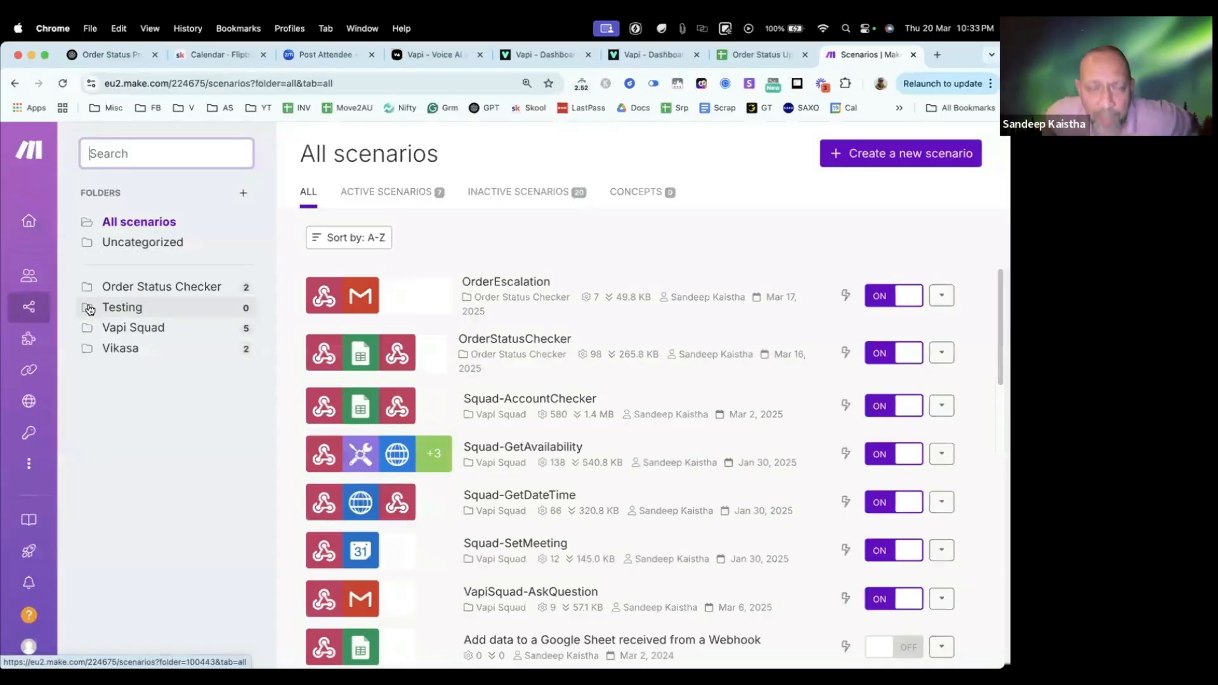
pyautogui.moveTo(89, 339)
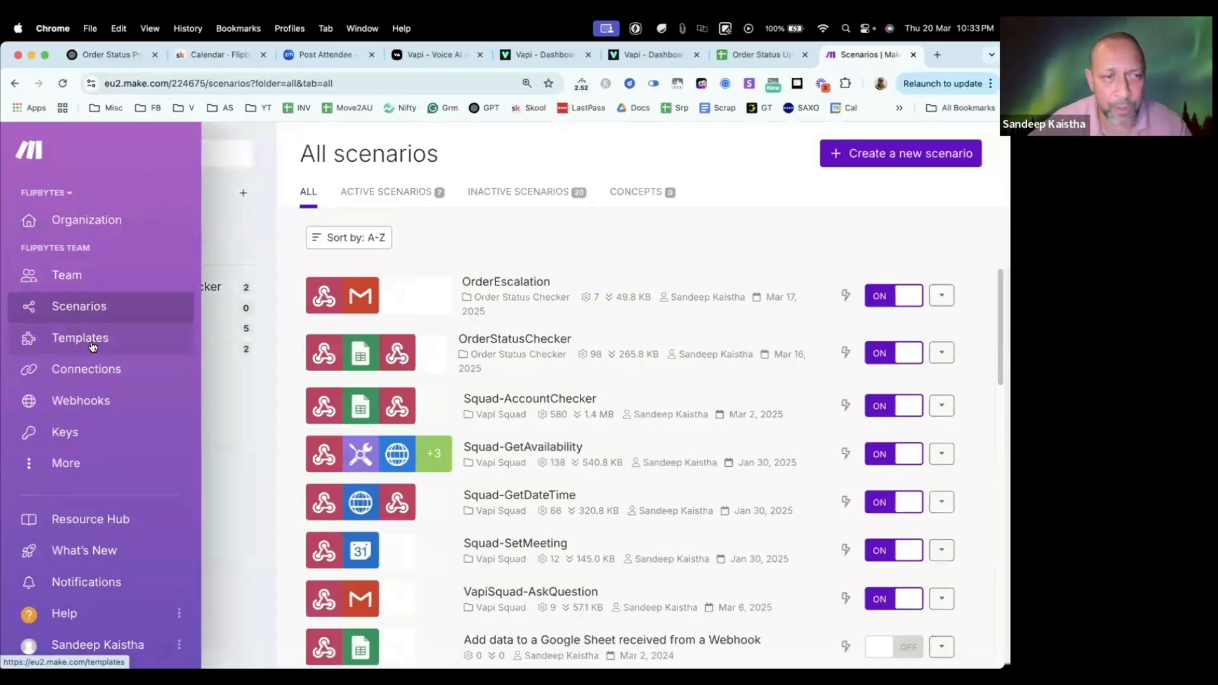
pyautogui.click(92, 346)
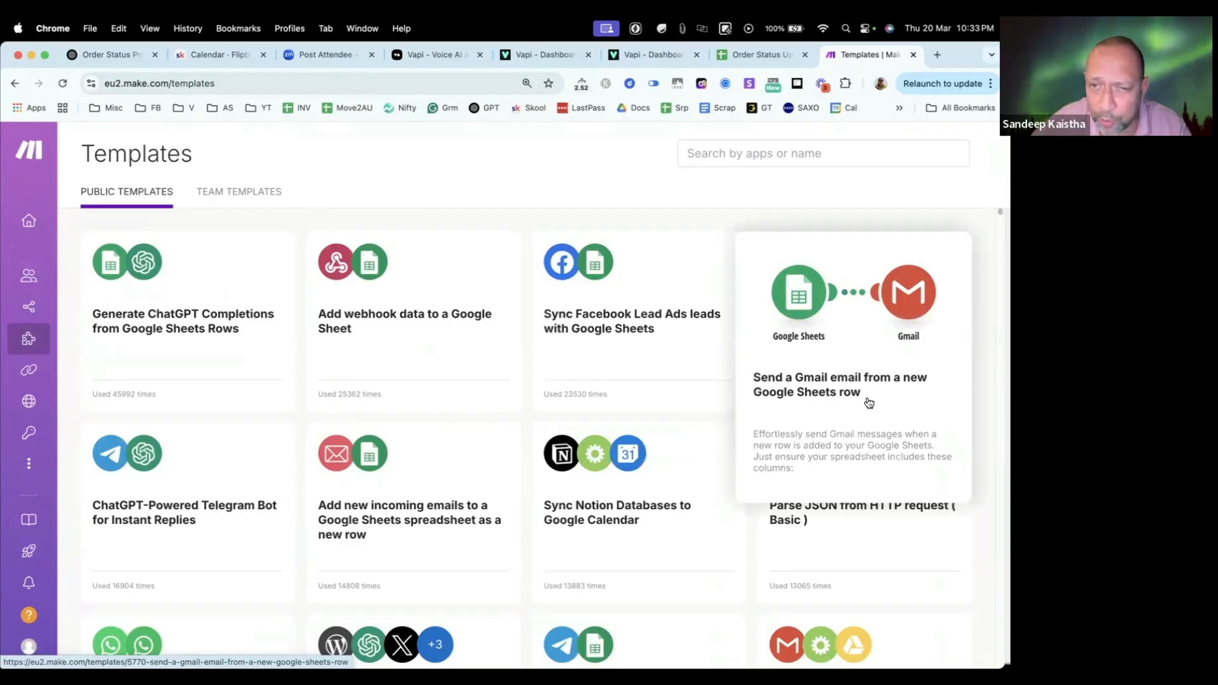
pyautogui.scroll(-10, 683, 278)
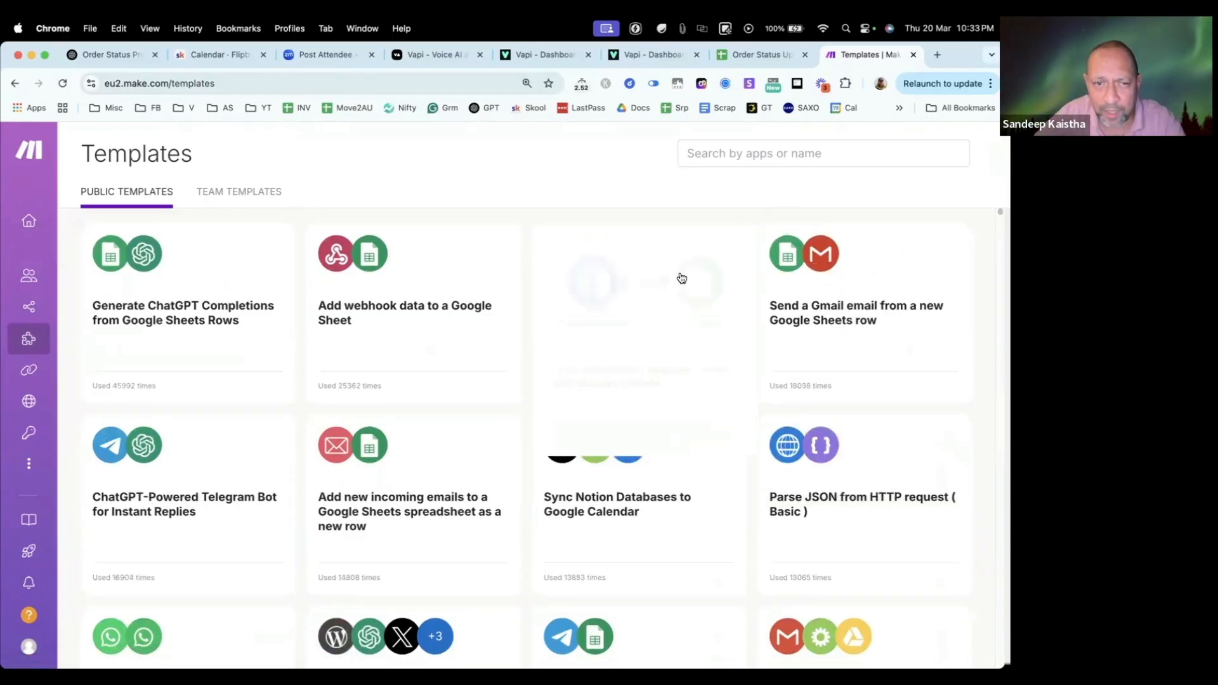
pyautogui.scroll(10, 683, 277)
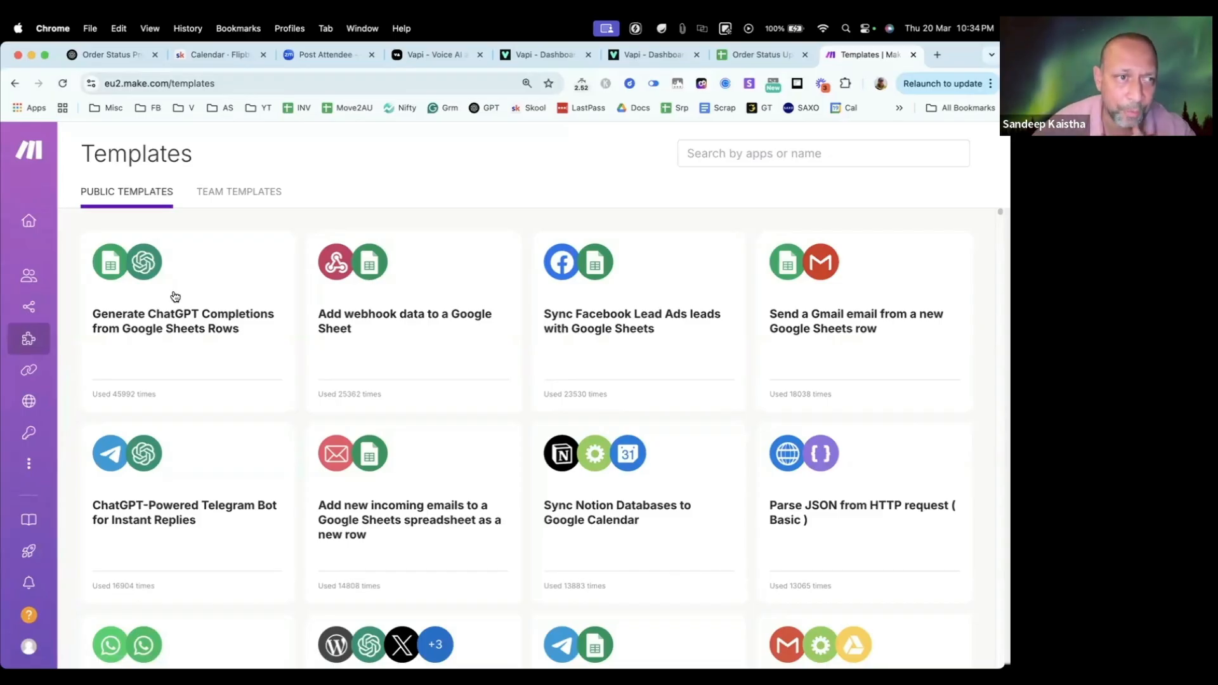
pyautogui.scroll(-10, 482, 395)
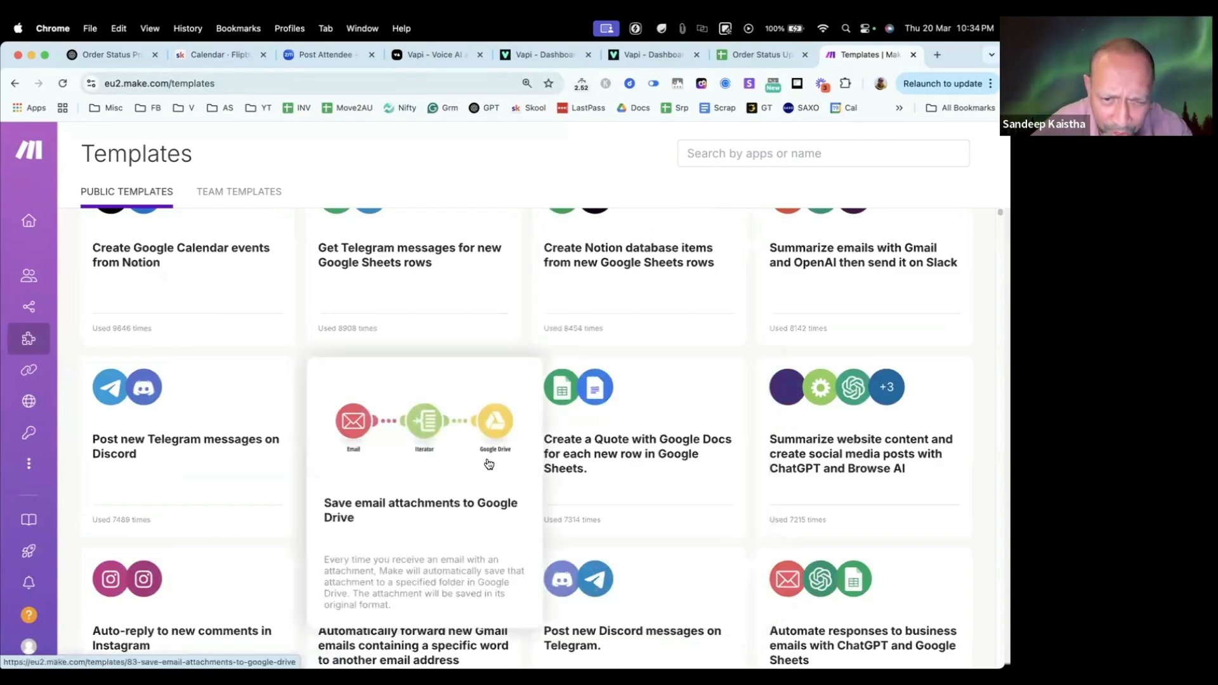
pyautogui.scroll(-3, 489, 465)
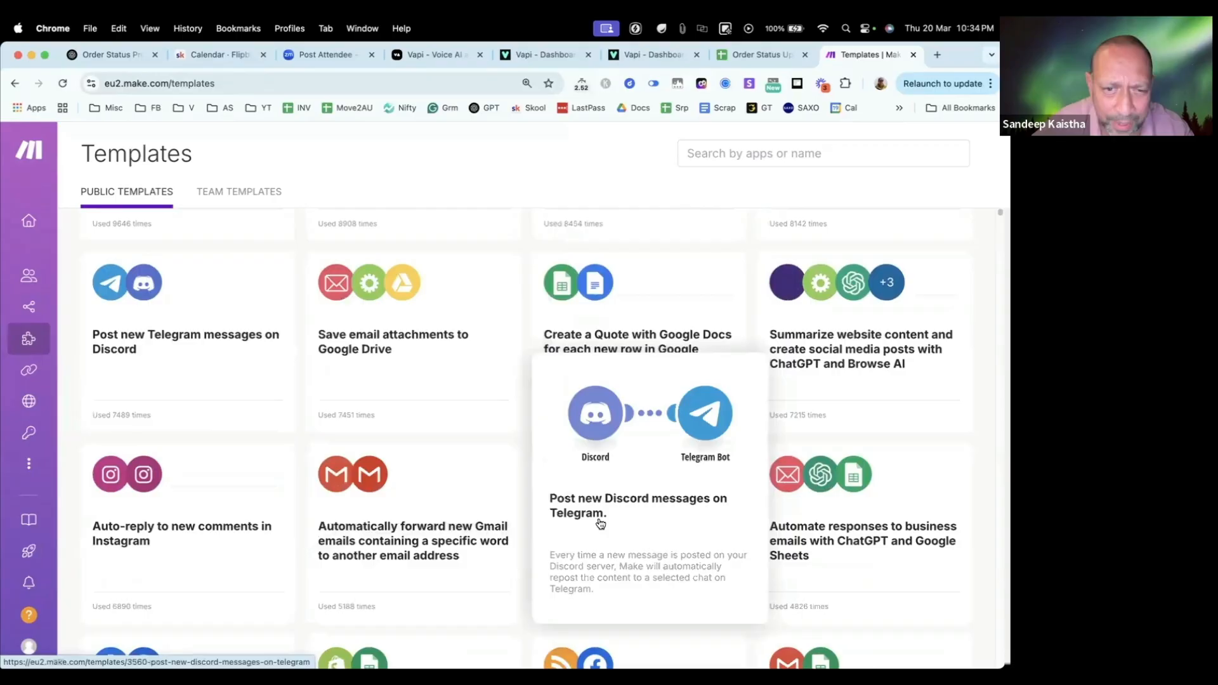
pyautogui.scroll(-5, 606, 501)
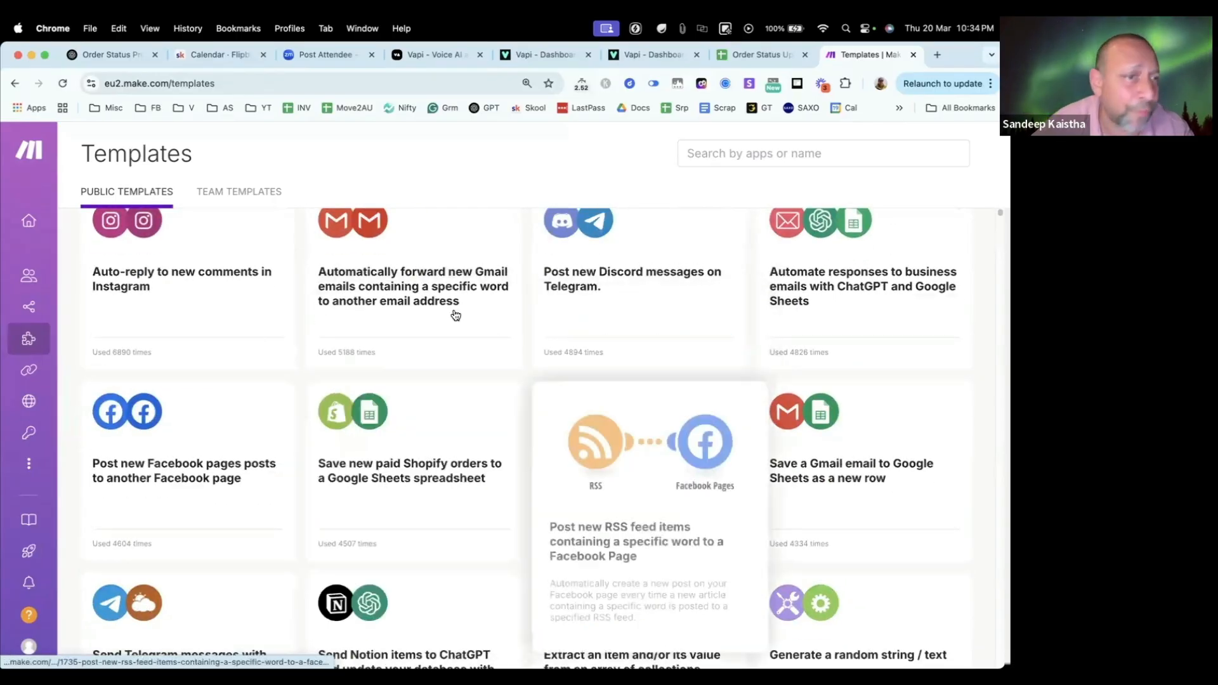
pyautogui.moveTo(577, 322)
pyautogui.scroll(1, 578, 324)
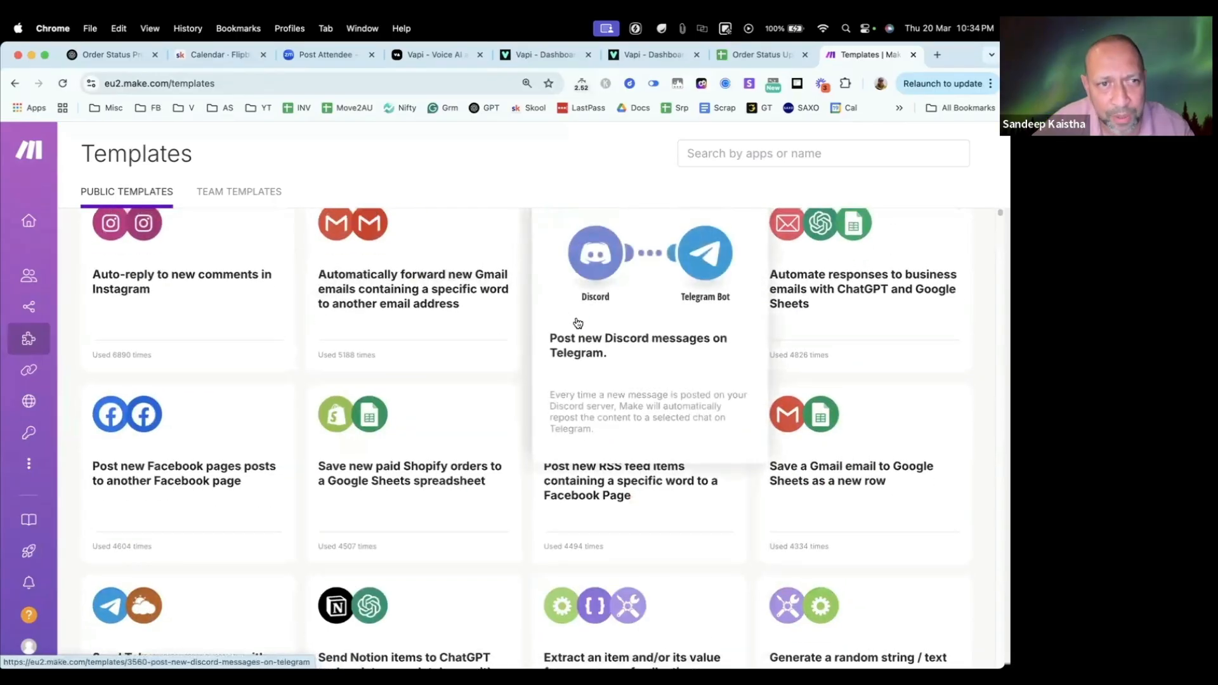
pyautogui.scroll(10, 444, 317)
pyautogui.moveTo(64, 316)
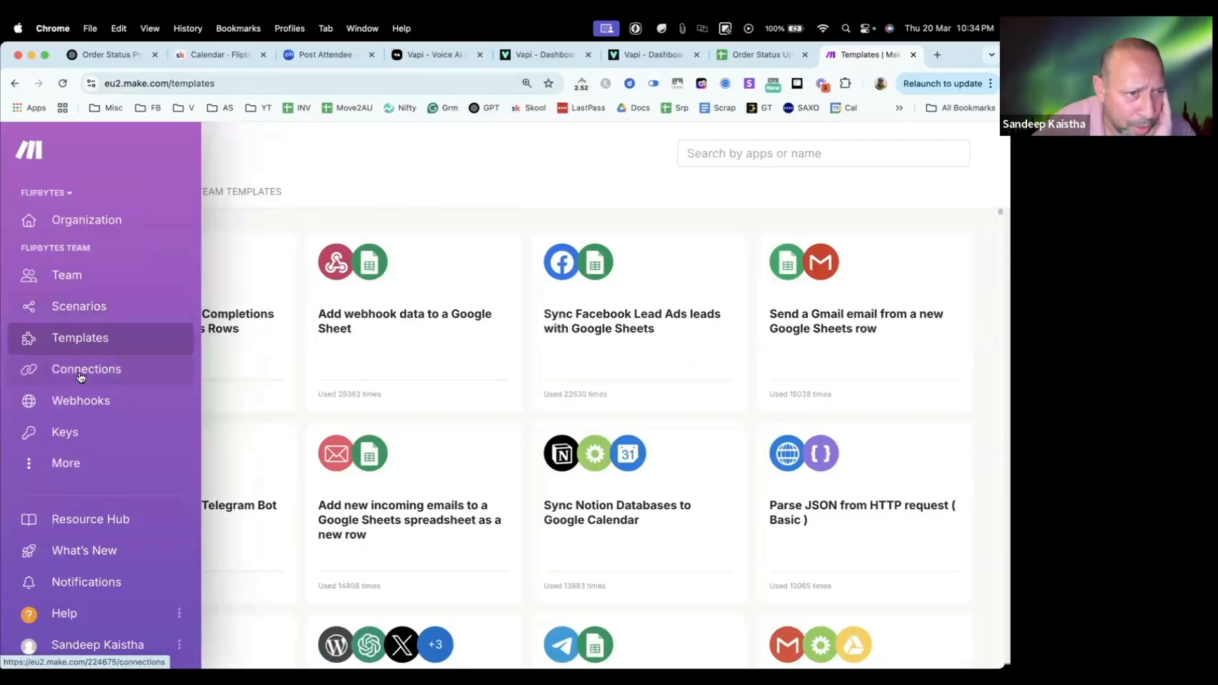
# Step: Open the Order Status Checker scenario folder in Make and close the spare Vapi Files page
pyautogui.click(89, 314)
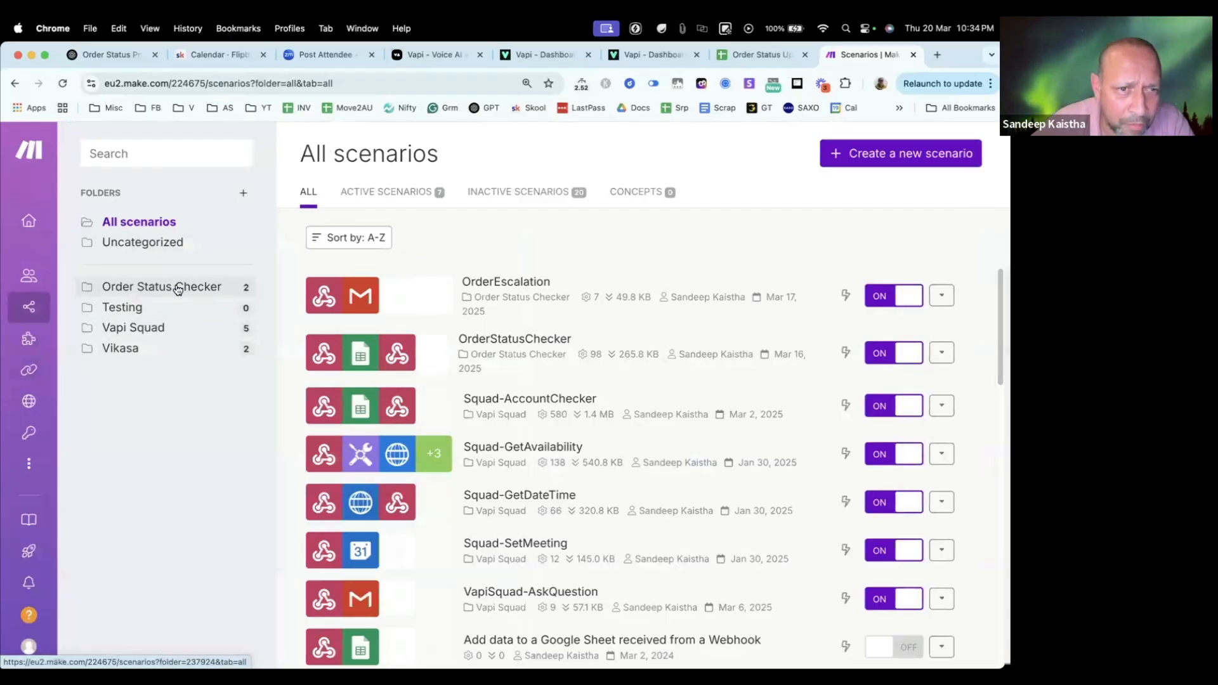
pyautogui.click(178, 290)
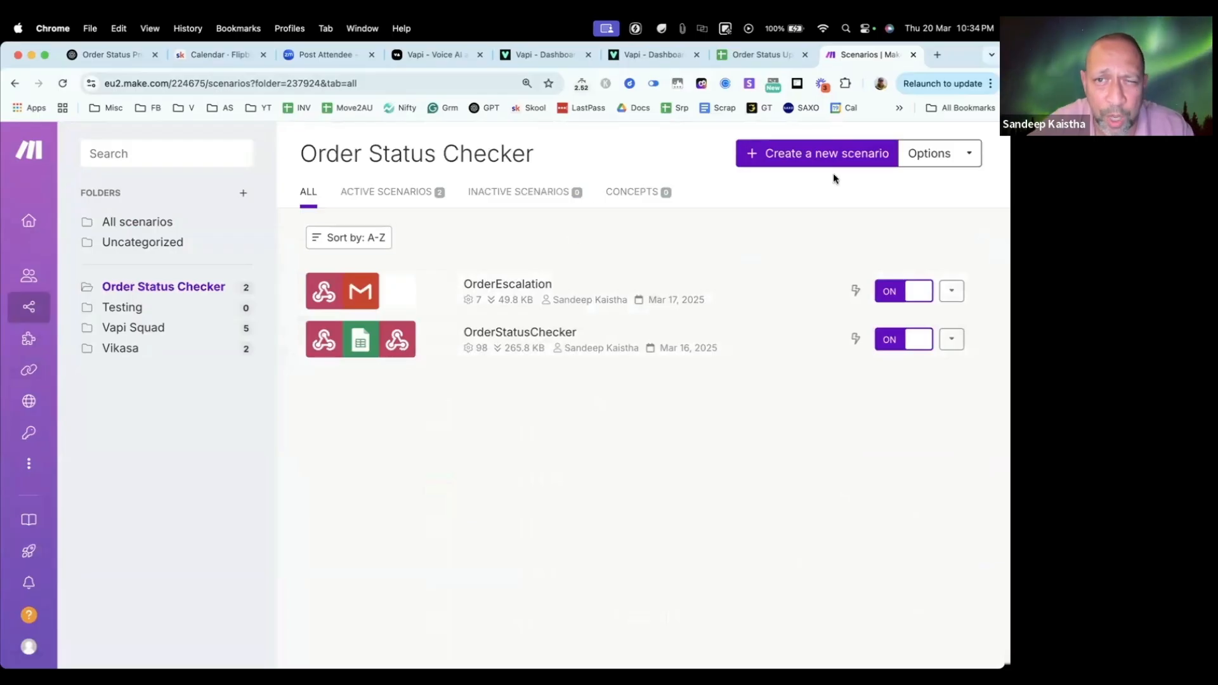
pyautogui.click(659, 57)
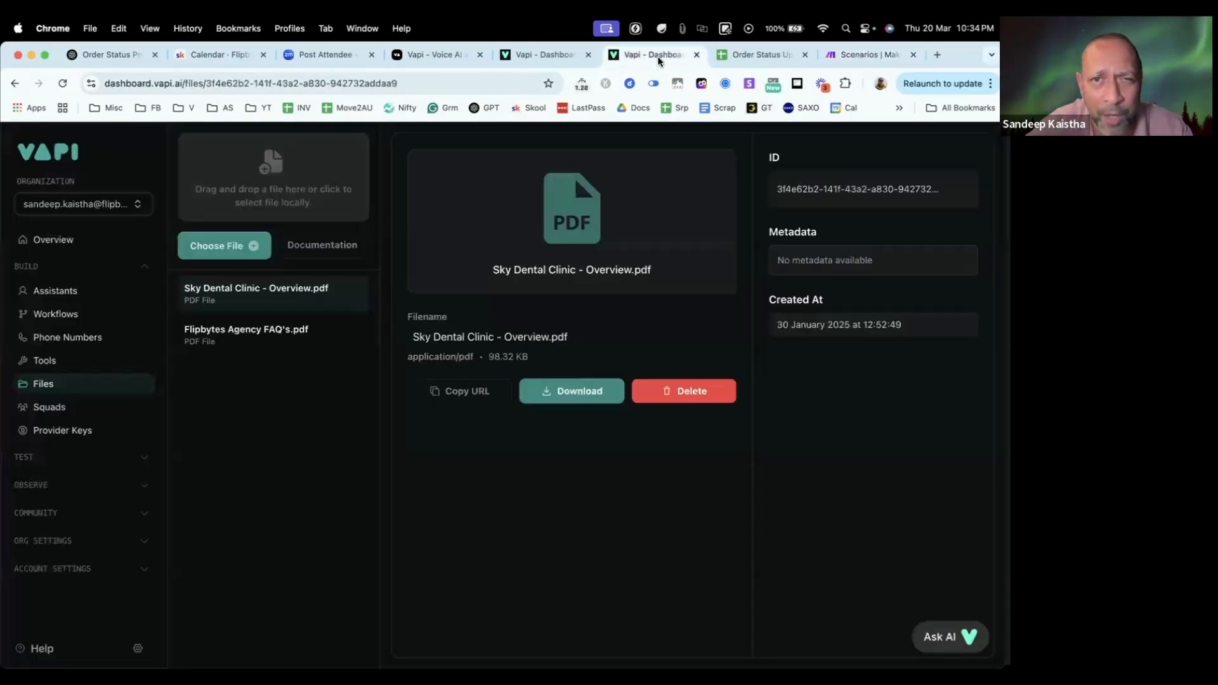
pyautogui.click(696, 55)
pyautogui.click(545, 57)
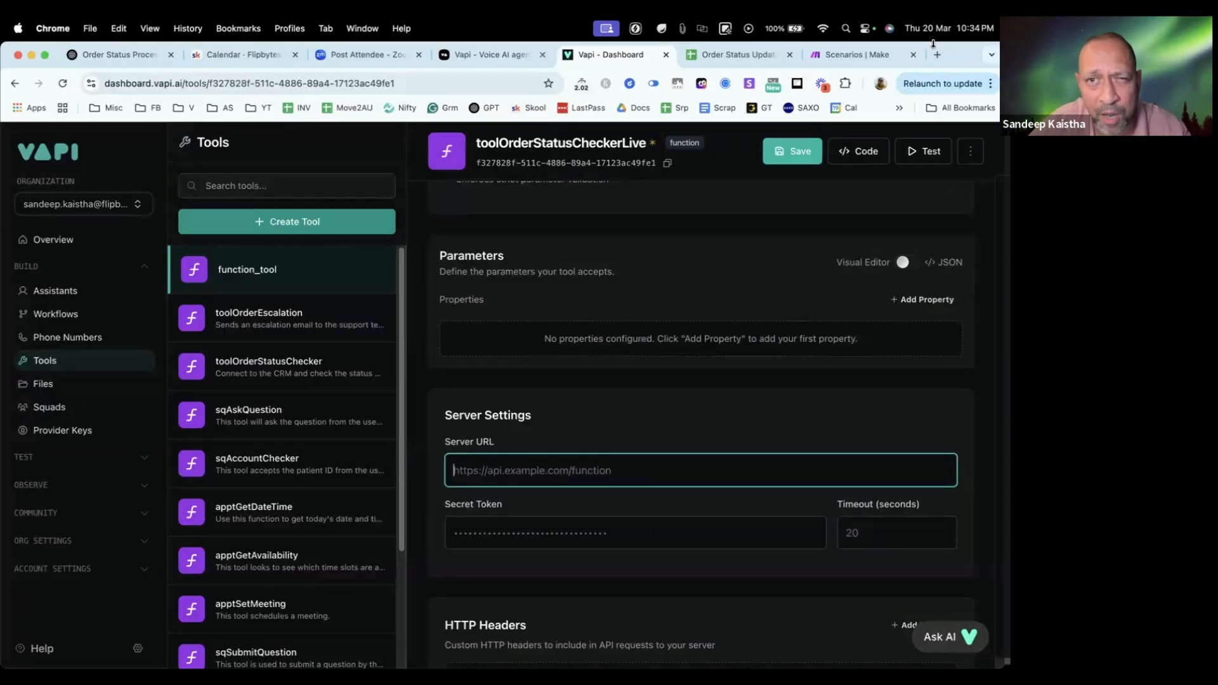
pyautogui.click(859, 55)
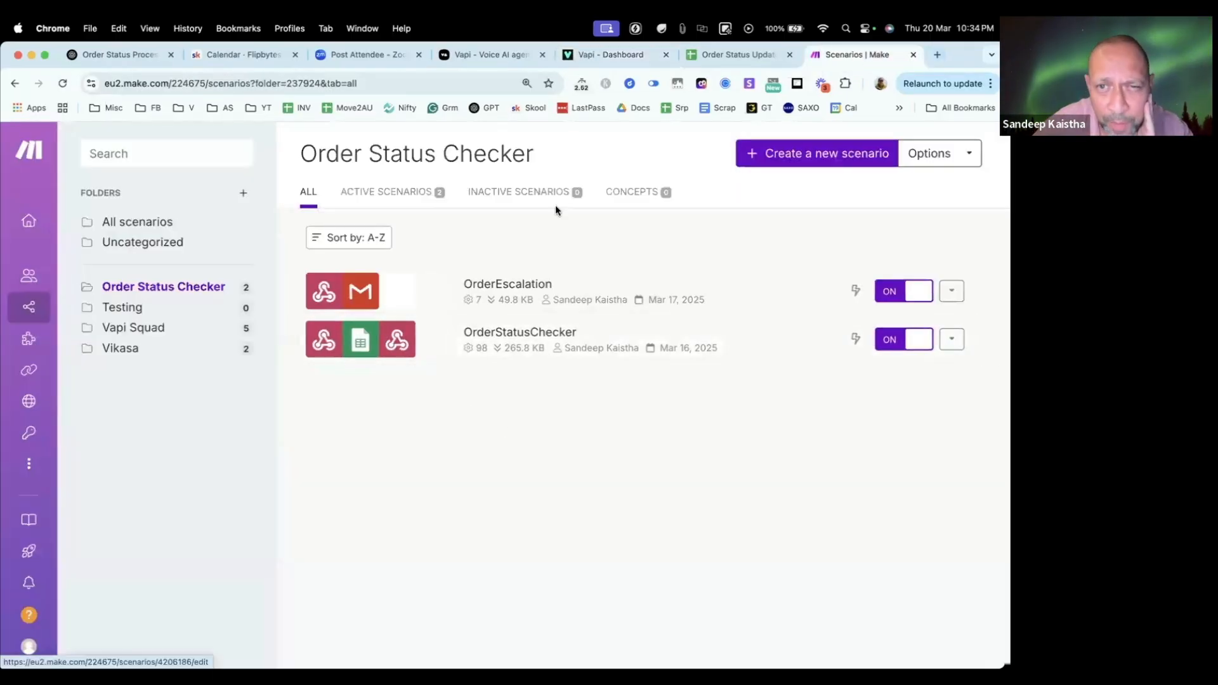
# Step: Create a new scenario in the Order Status Checker folder and name it OrderCheckerLive
pyautogui.click(785, 157)
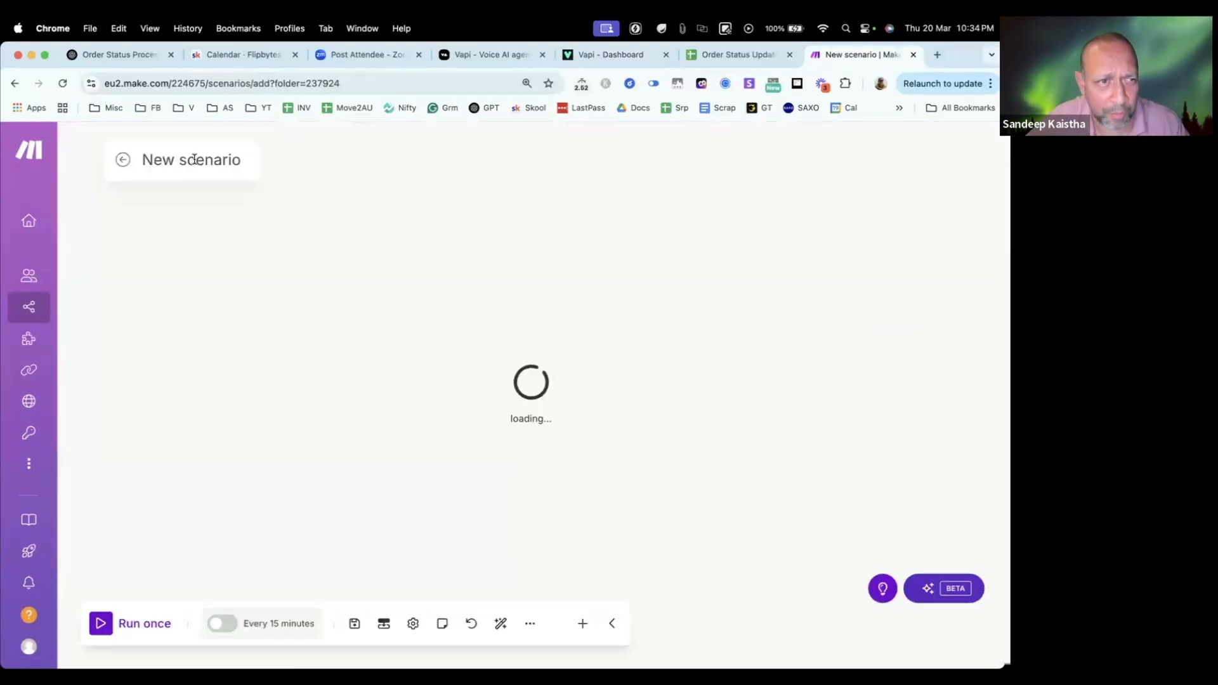
pyautogui.click(157, 158)
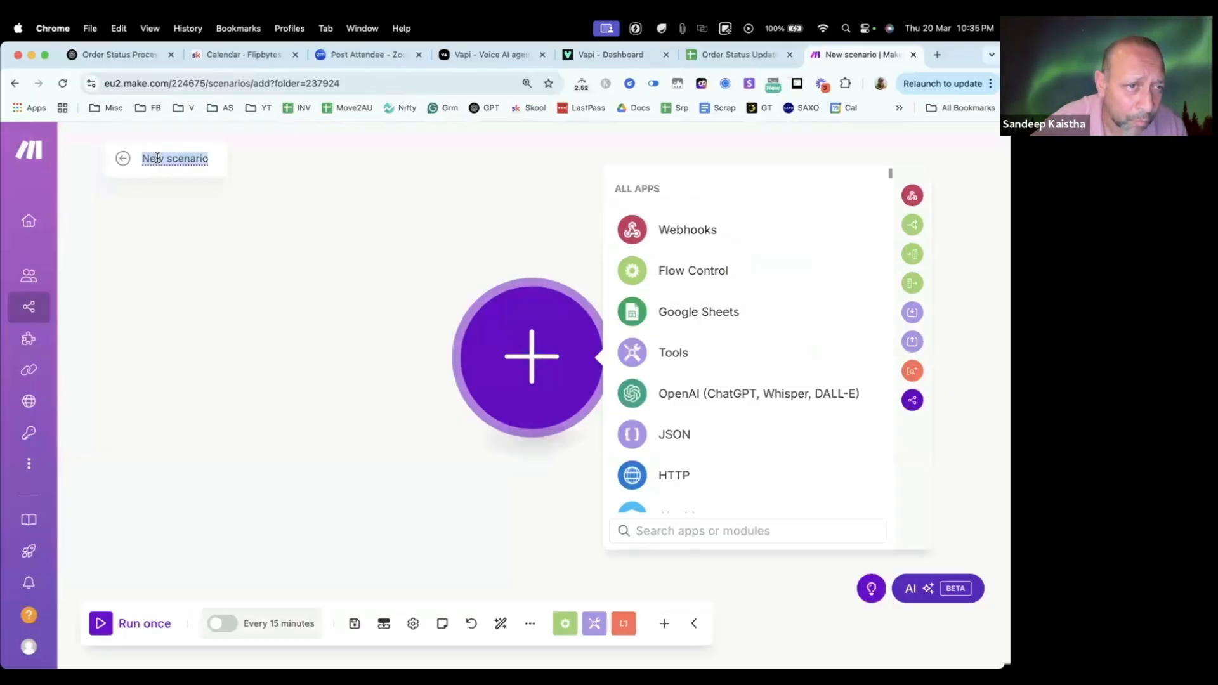
pyautogui.write('Order')
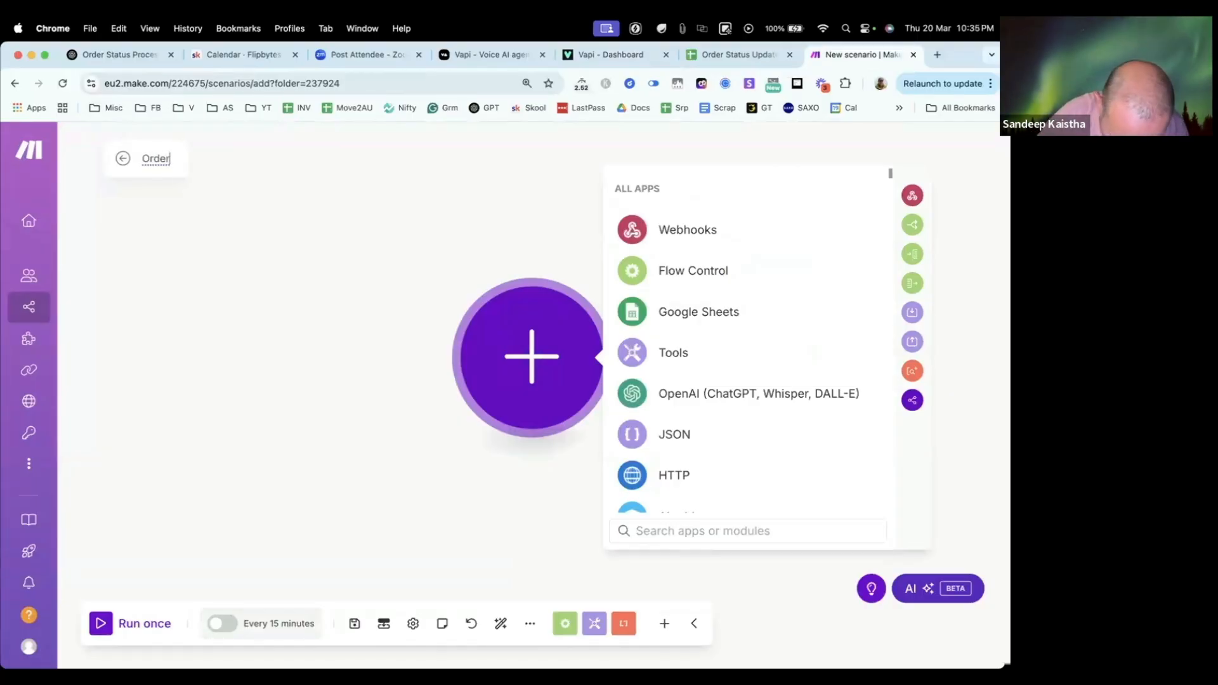
pyautogui.write('Checker')
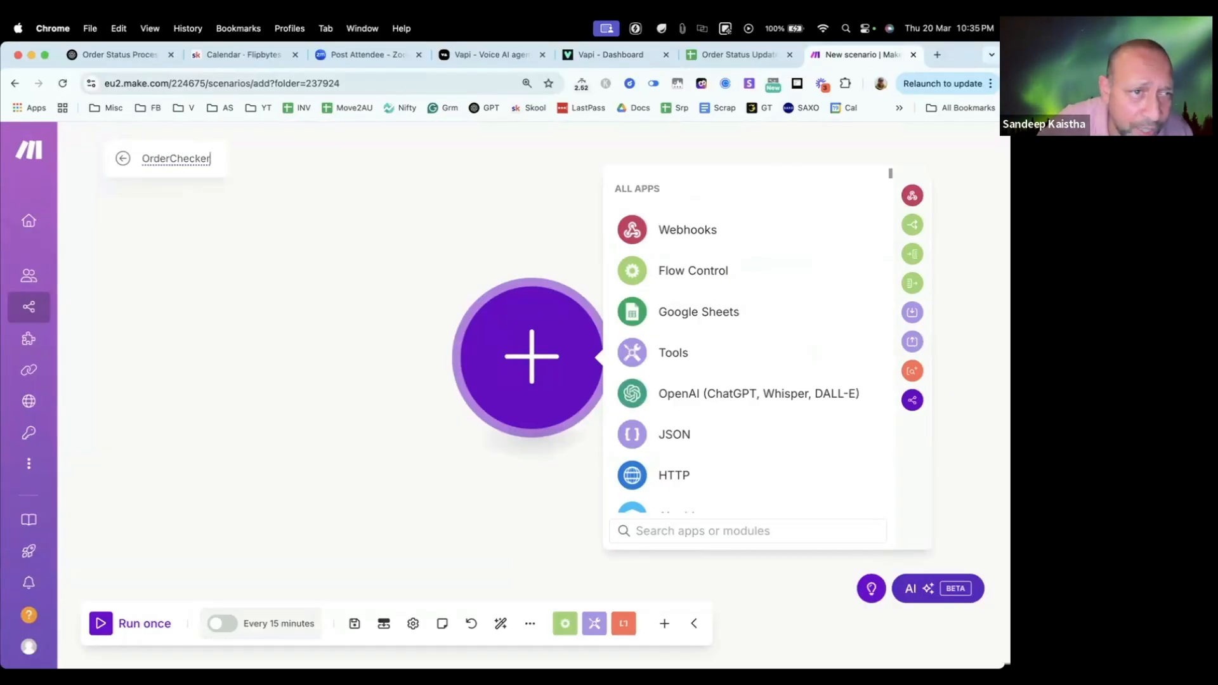
pyautogui.write('Li')
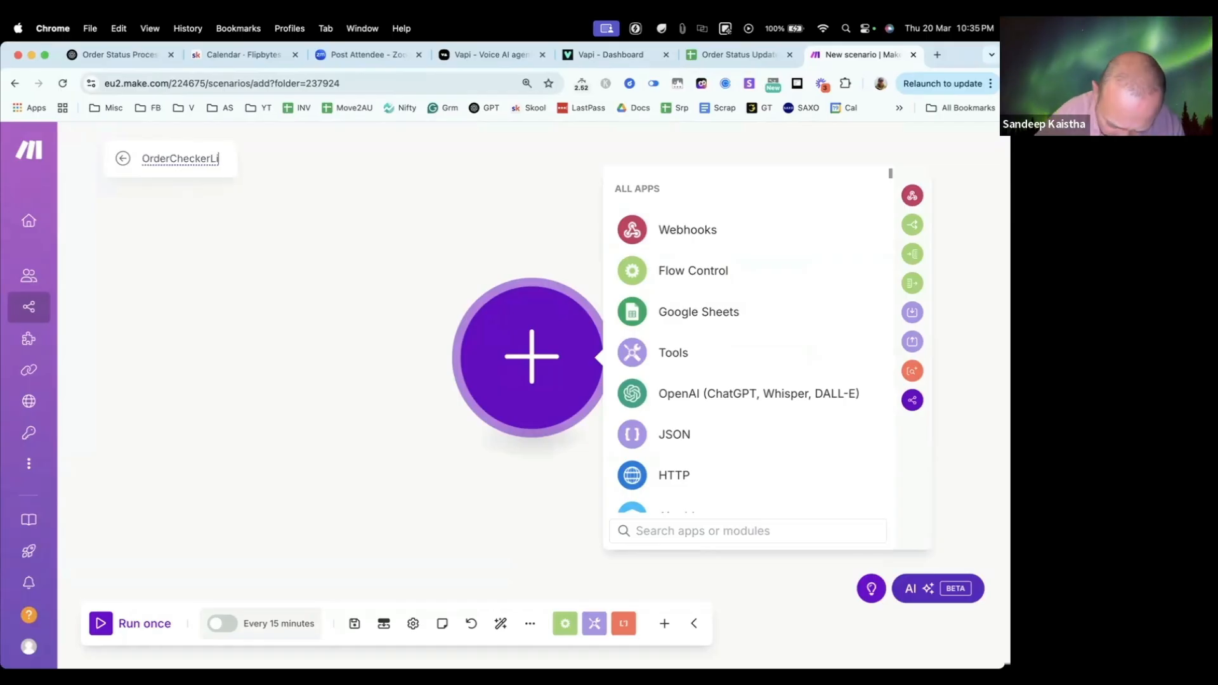
pyautogui.write('ve')
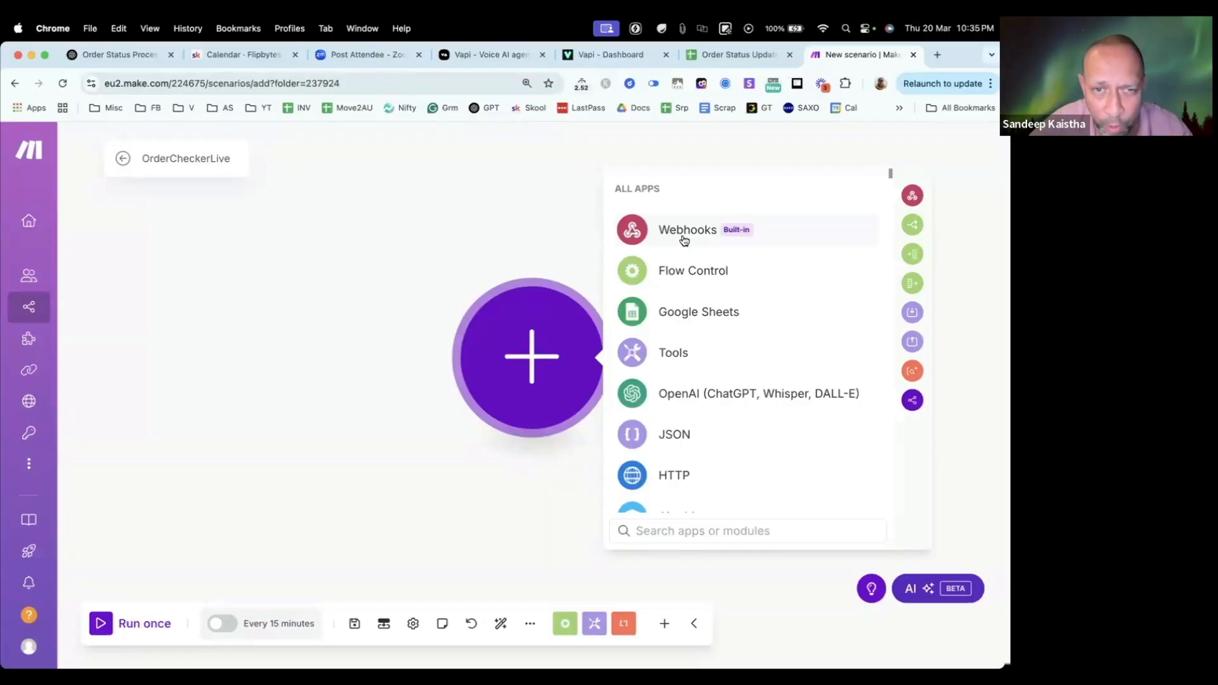
# Step: Add a custom webhook trigger to the scenario and create a new webhook for it named OrderCheckerLive
pyautogui.click(681, 236)
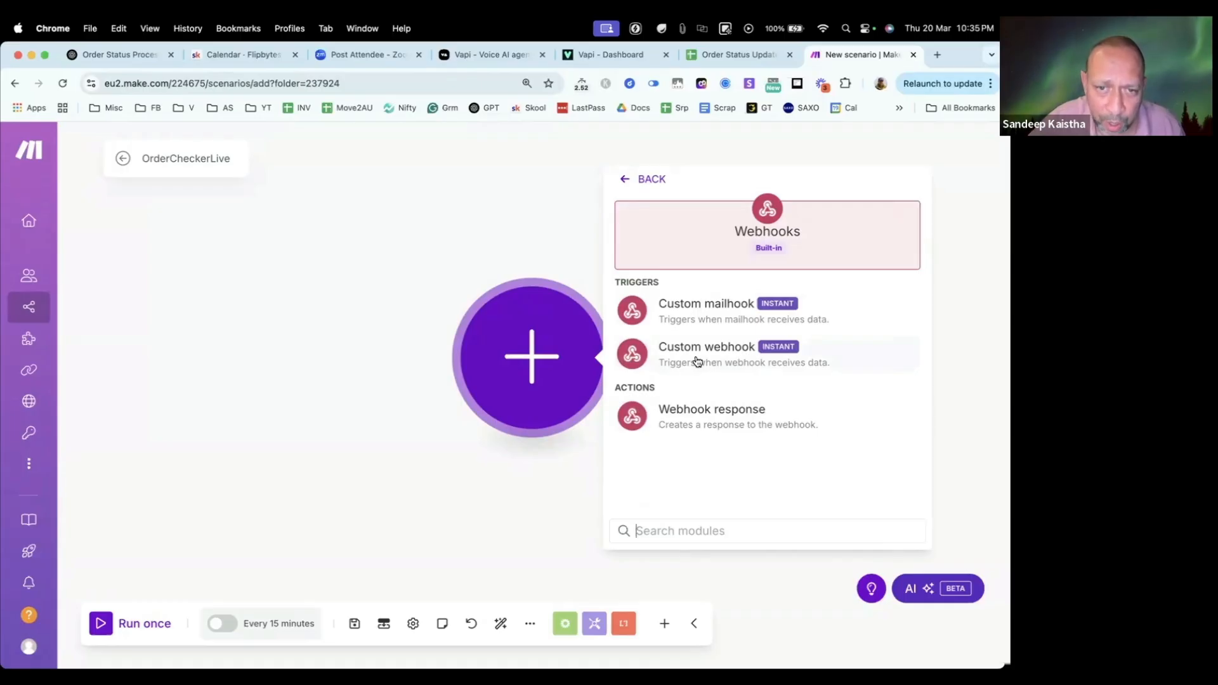
pyautogui.click(696, 361)
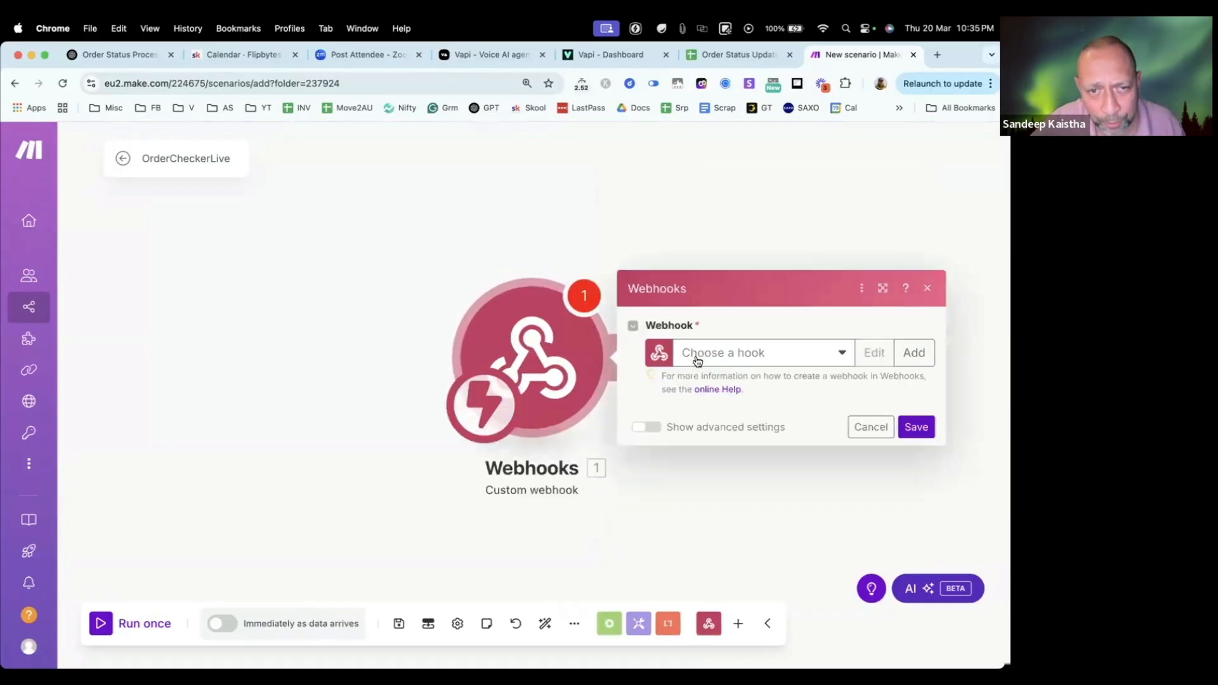
pyautogui.click(750, 356)
pyautogui.click(919, 358)
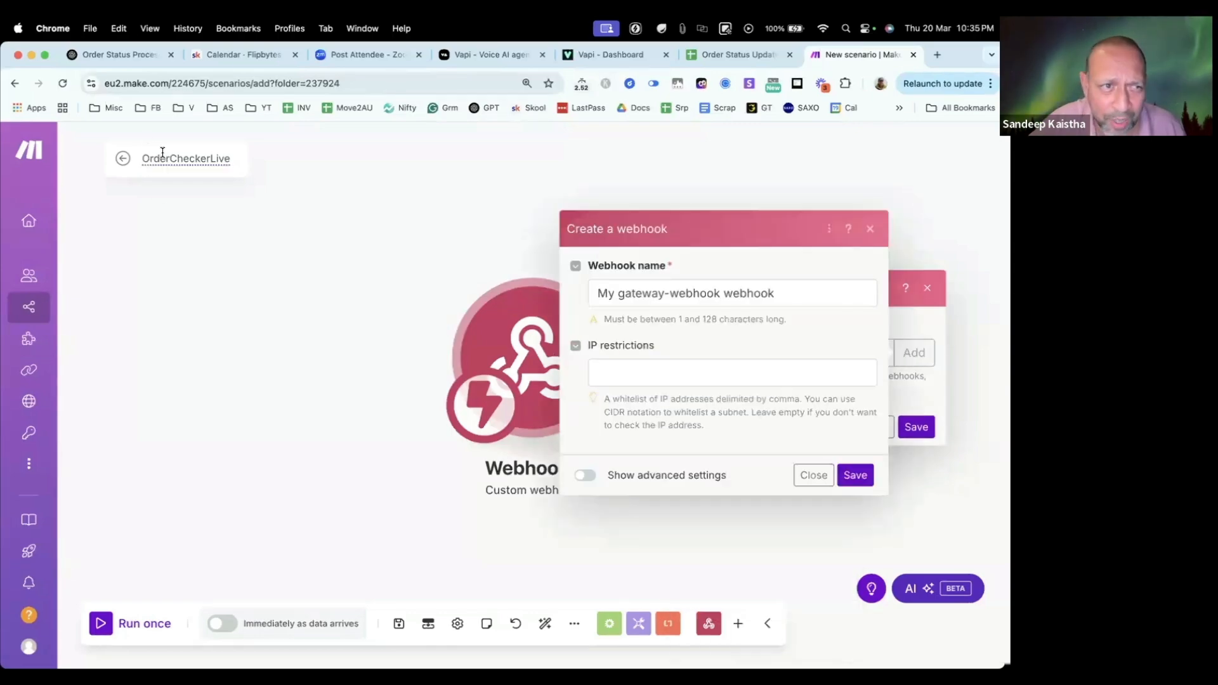
pyautogui.click(163, 153)
pyautogui.press('super+c')
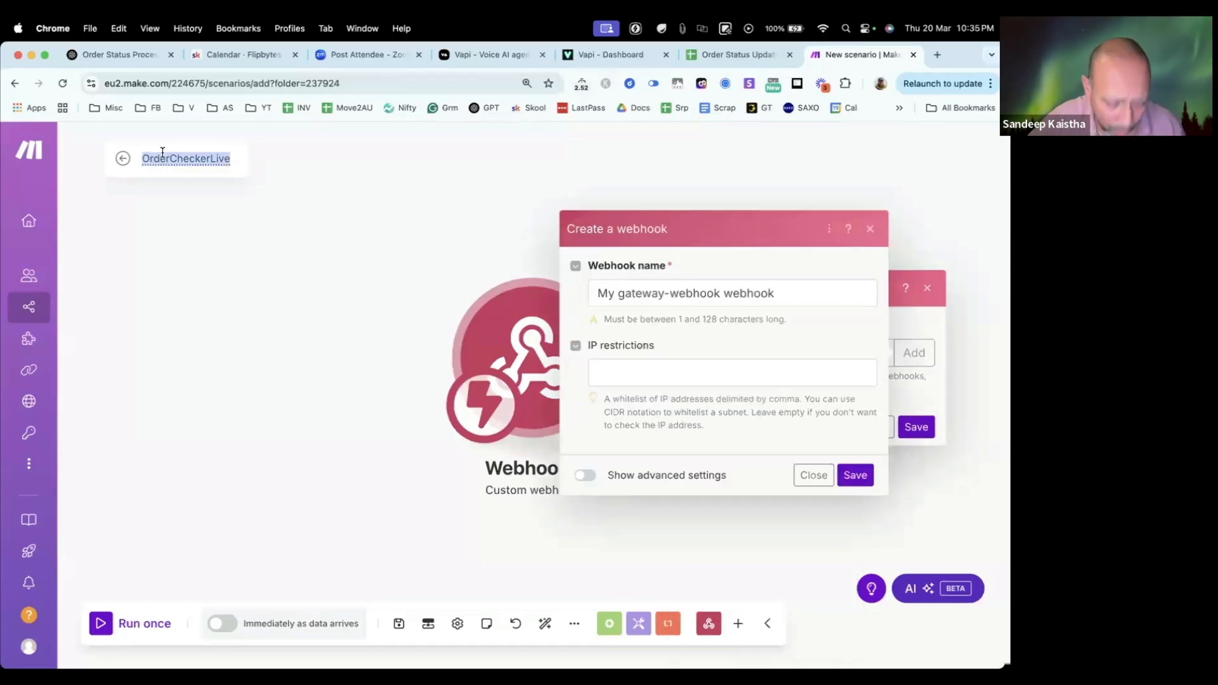
pyautogui.tripleClick(648, 293)
pyautogui.press('super+v')
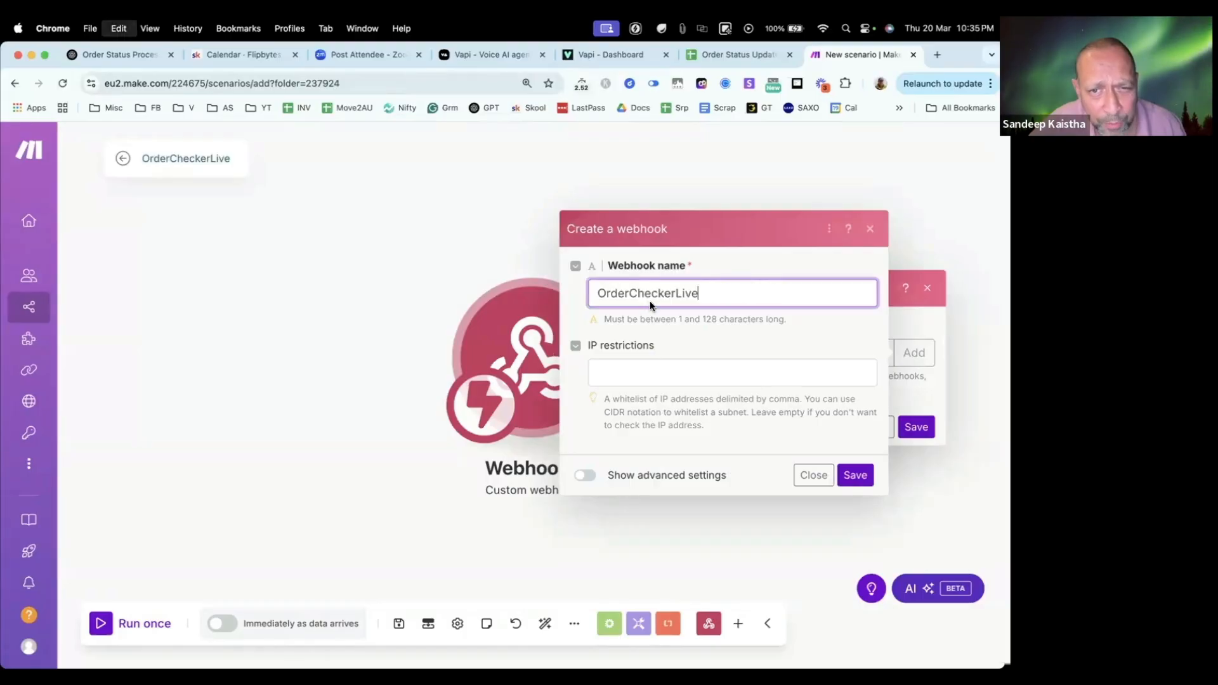
pyautogui.click(861, 480)
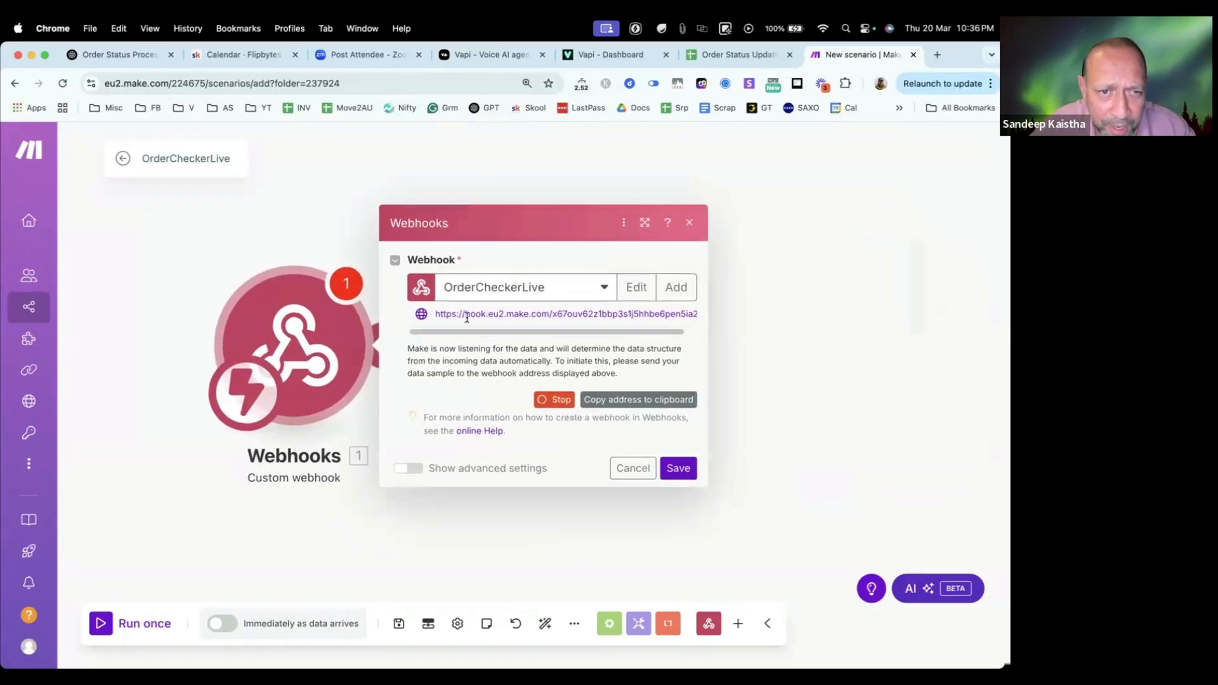
# Step: Copy the new webhook's address, then save the webhook module and the scenario
pyautogui.click(653, 407)
pyautogui.click(689, 469)
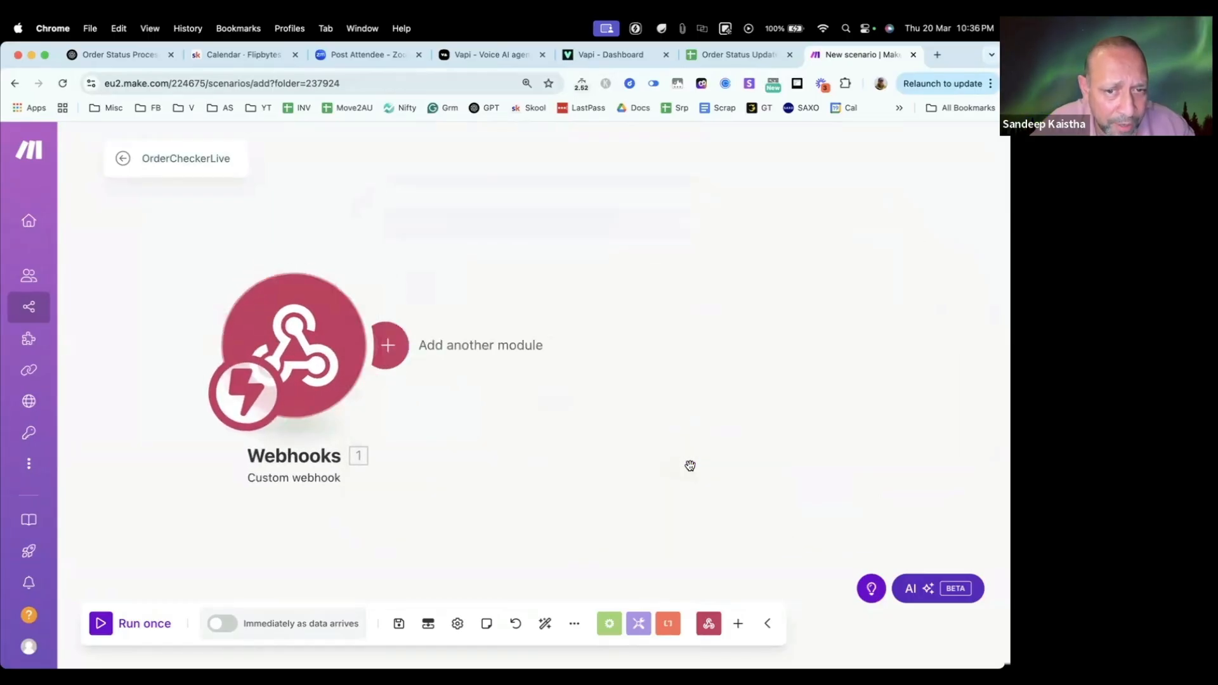
pyautogui.click(399, 625)
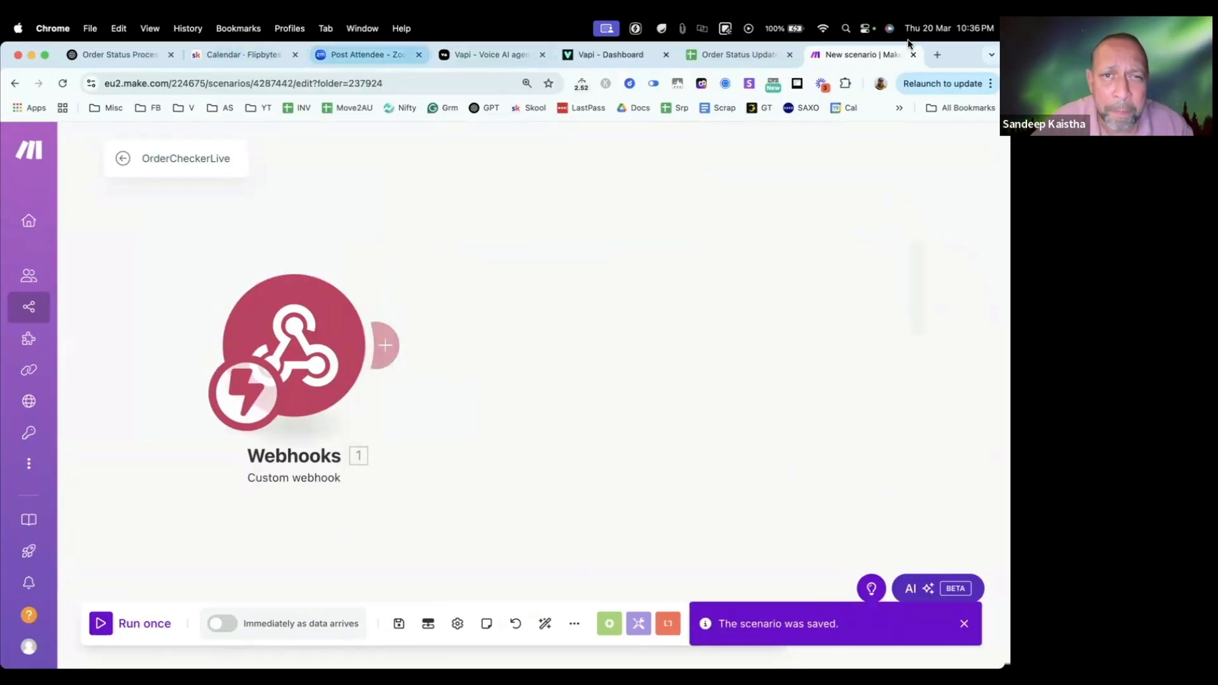
# Step: Switch to the Vapi dashboard and paste the copied webhook address as the Server URL of toolOrderStatusCheckerLive
pyautogui.click(599, 54)
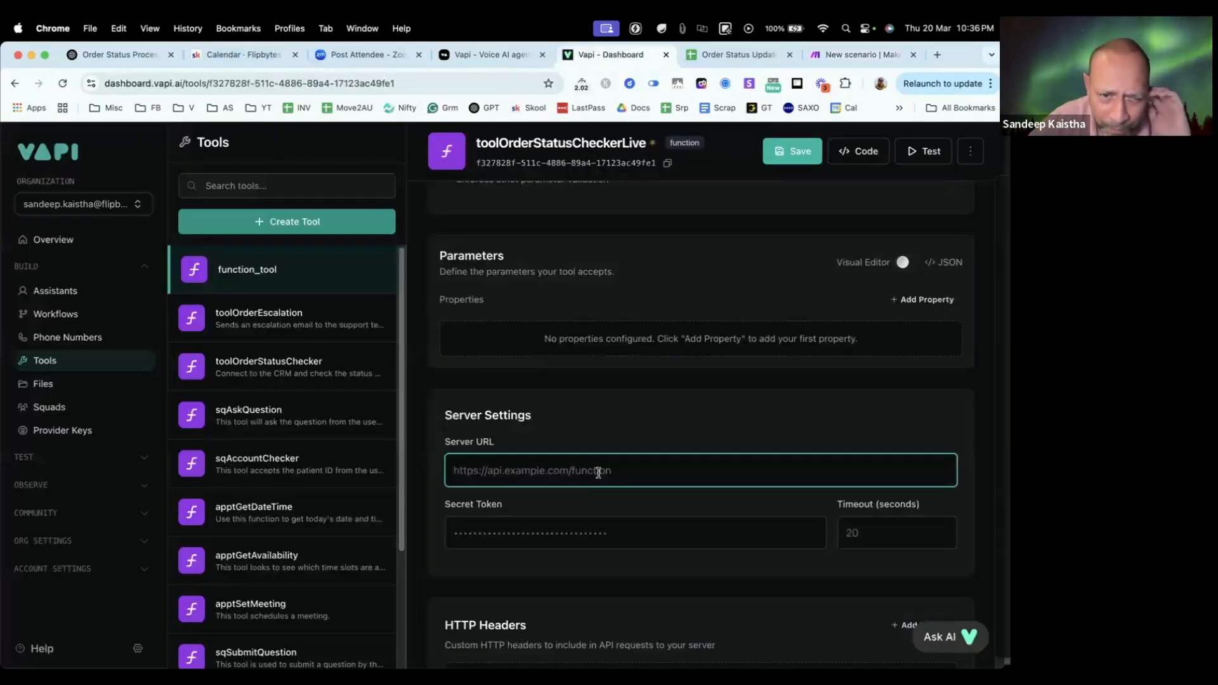
pyautogui.rightClick(520, 473)
pyautogui.click(558, 506)
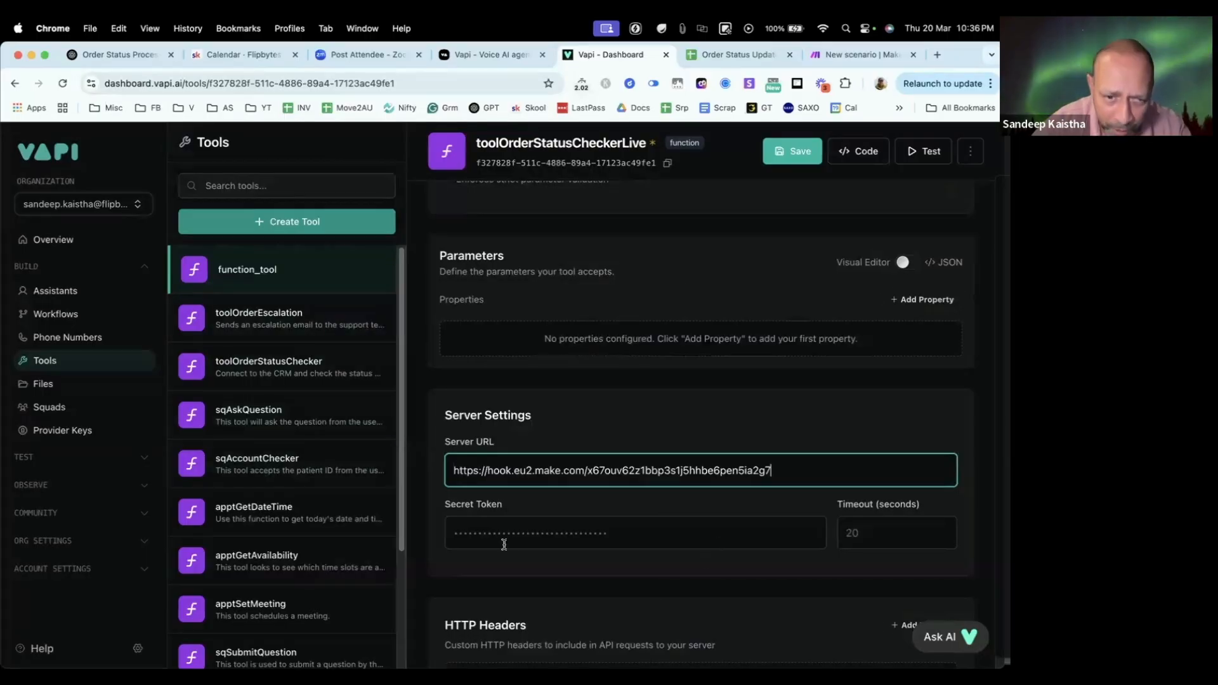
# Step: Look over the tool's remaining settings, then check the order IDs and first names in the Order Status Updates sheet
pyautogui.scroll(-1, 634, 482)
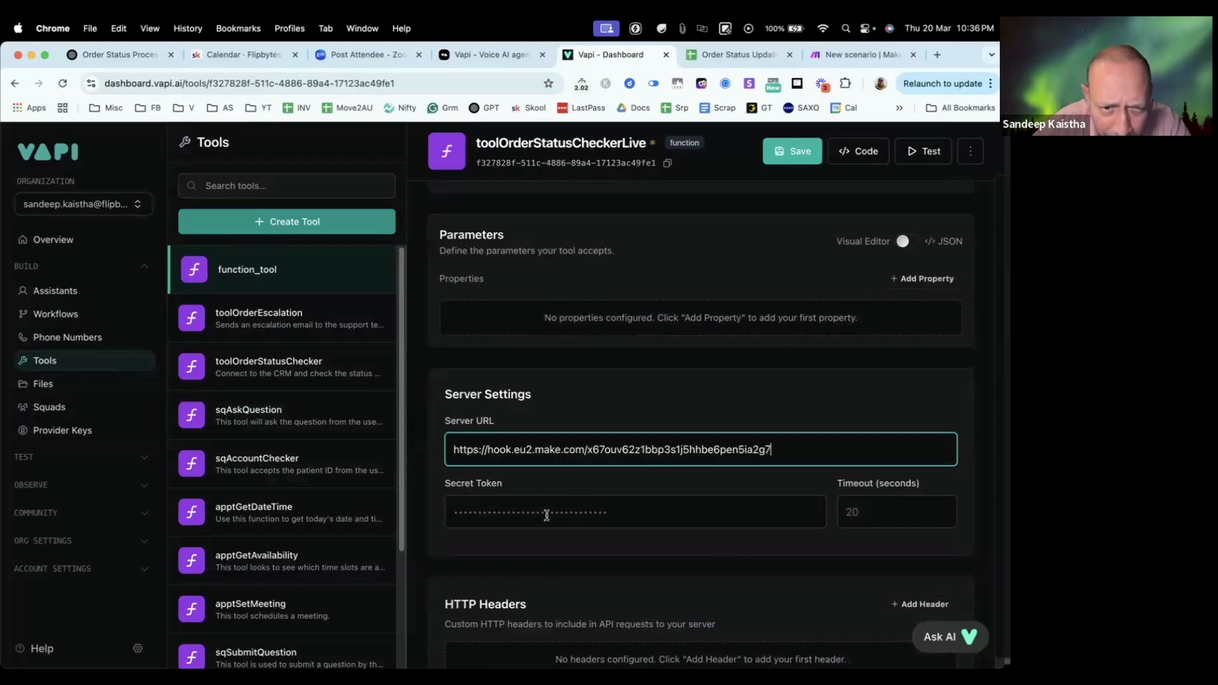
pyautogui.scroll(-5, 739, 496)
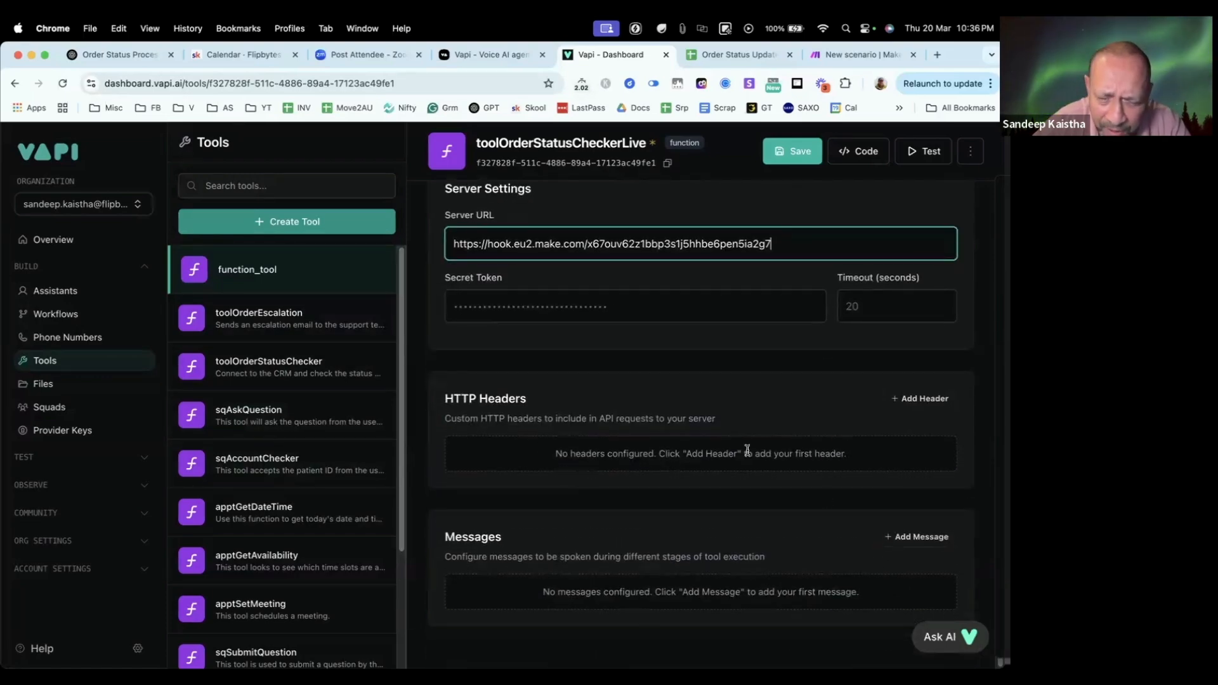
pyautogui.scroll(5, 747, 450)
pyautogui.scroll(4, 739, 505)
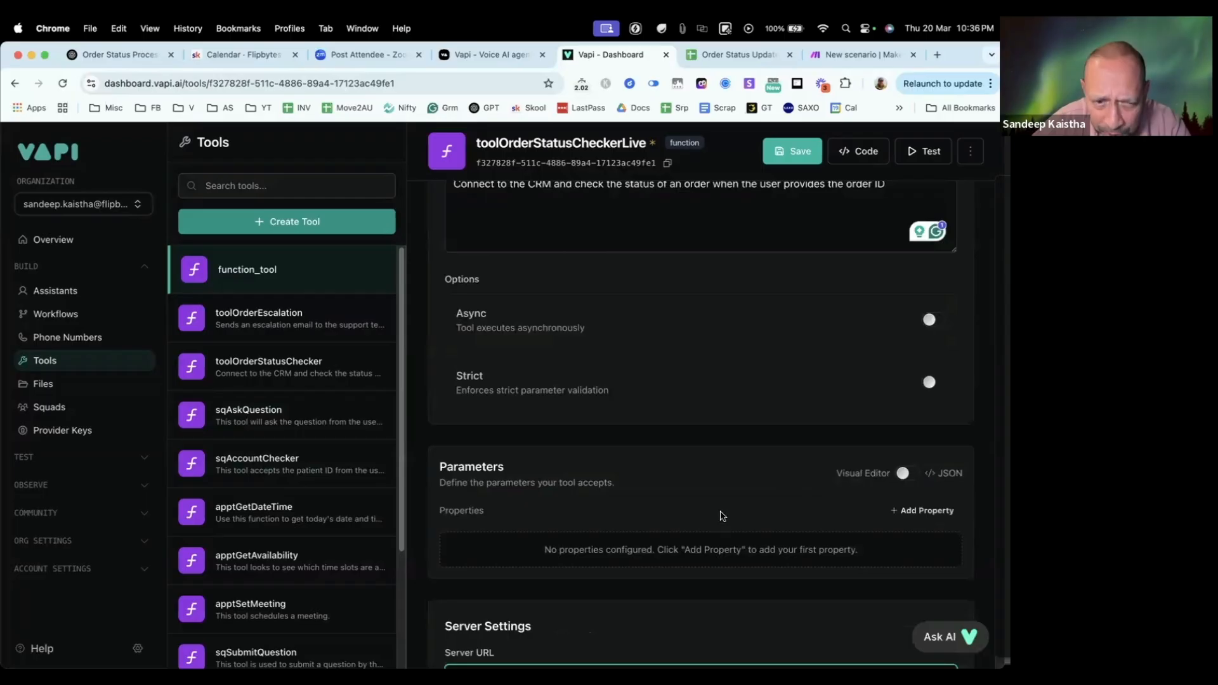
pyautogui.scroll(-2, 715, 507)
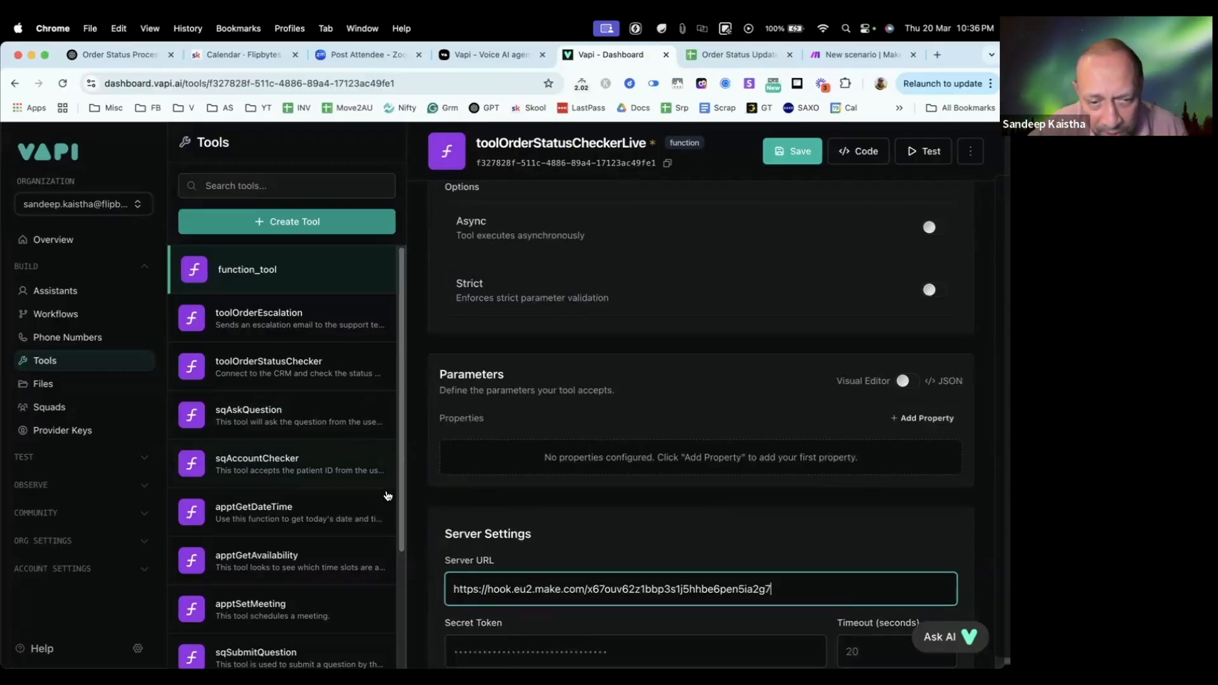
pyautogui.press('super+a')
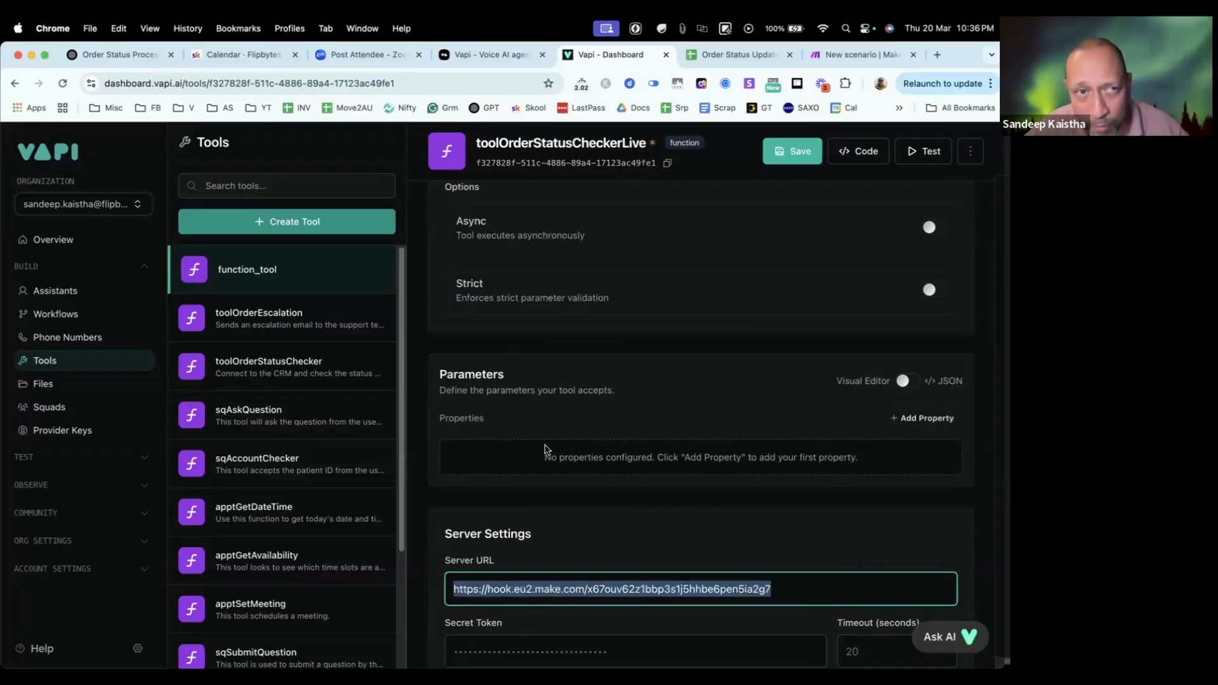
pyautogui.click(736, 55)
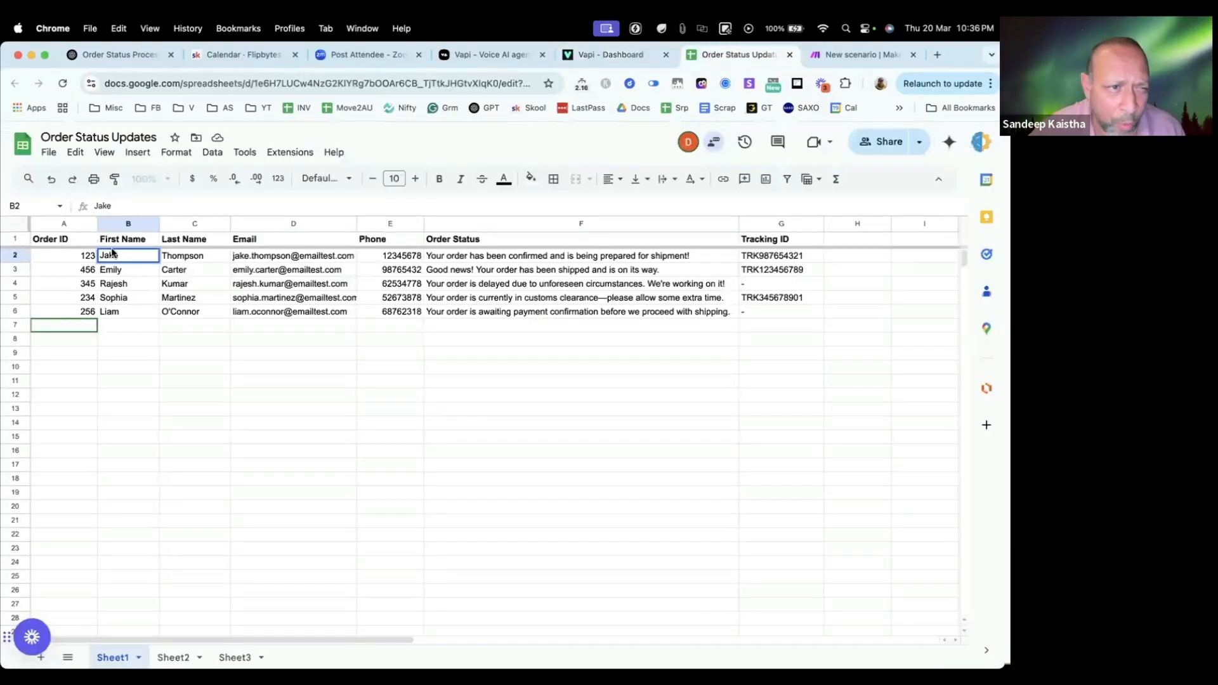
pyautogui.click(66, 259)
pyautogui.click(128, 256)
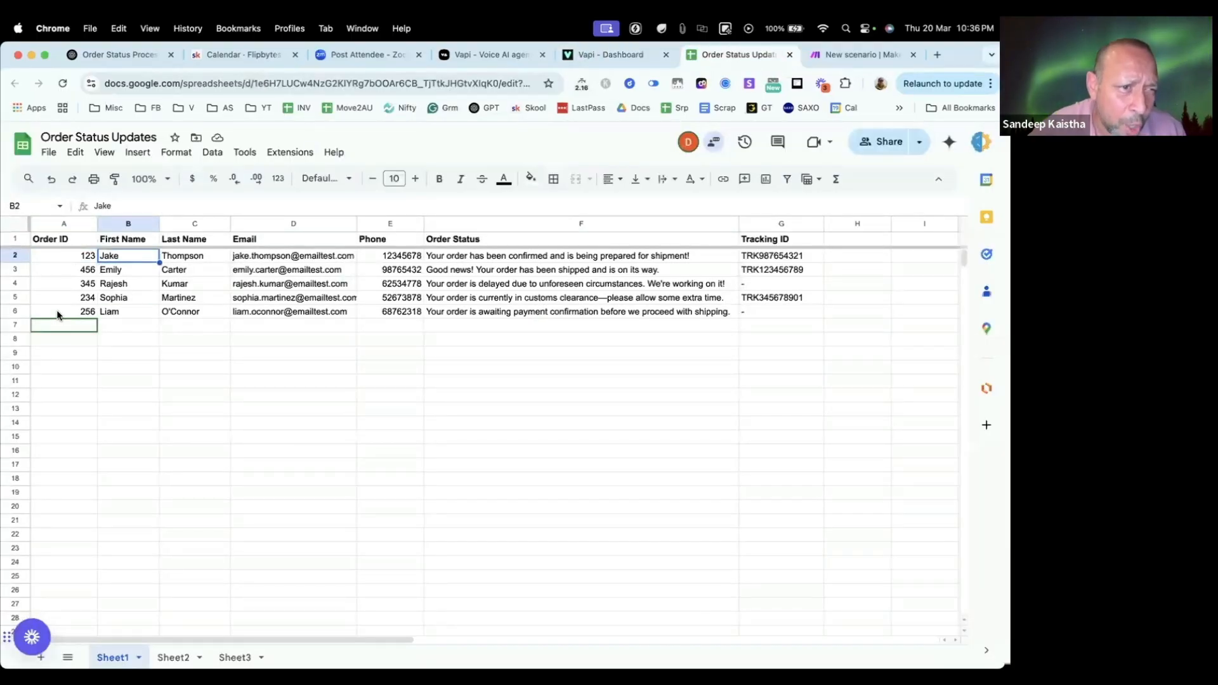
pyautogui.click(59, 314)
pyautogui.press('Right')
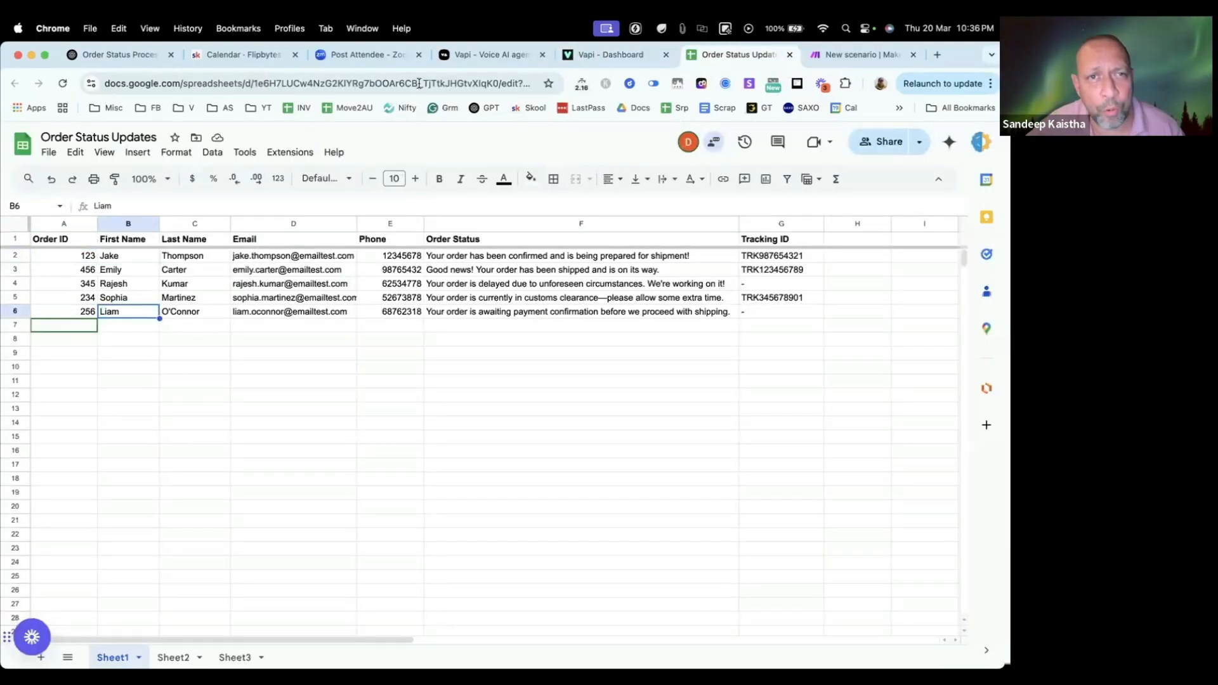
# Step: Return to the Vapi tool and start a new parameter property named OrderID
pyautogui.click(590, 56)
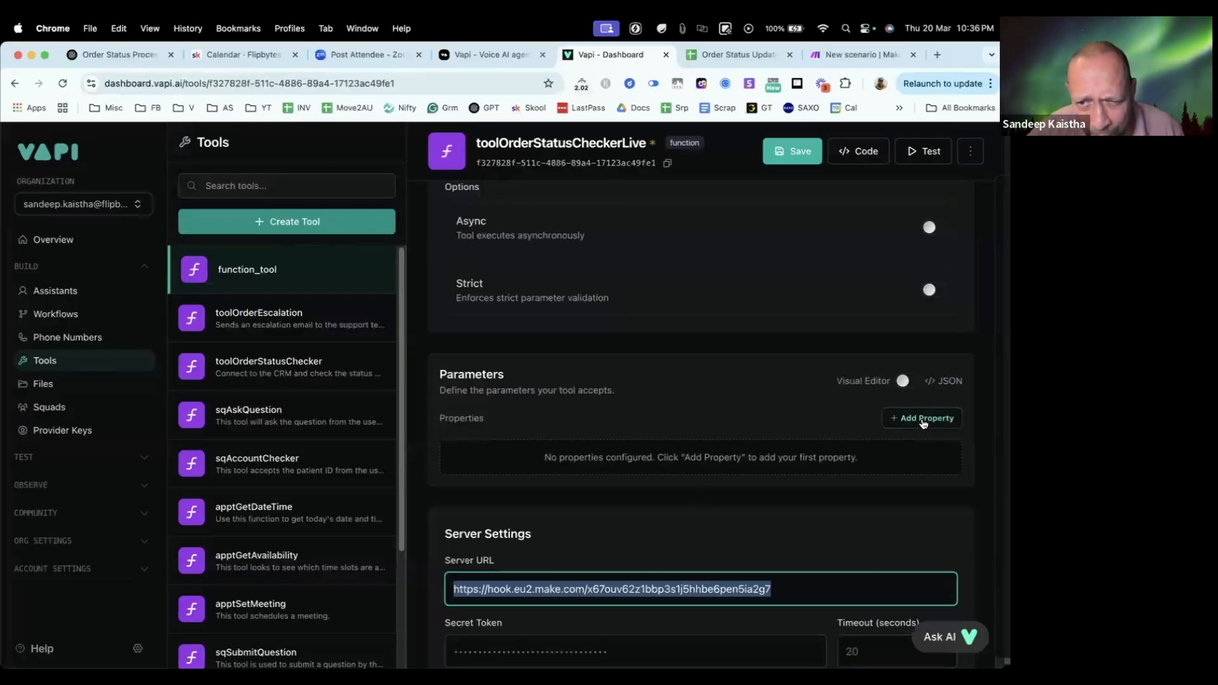
pyautogui.click(923, 420)
pyautogui.click(505, 473)
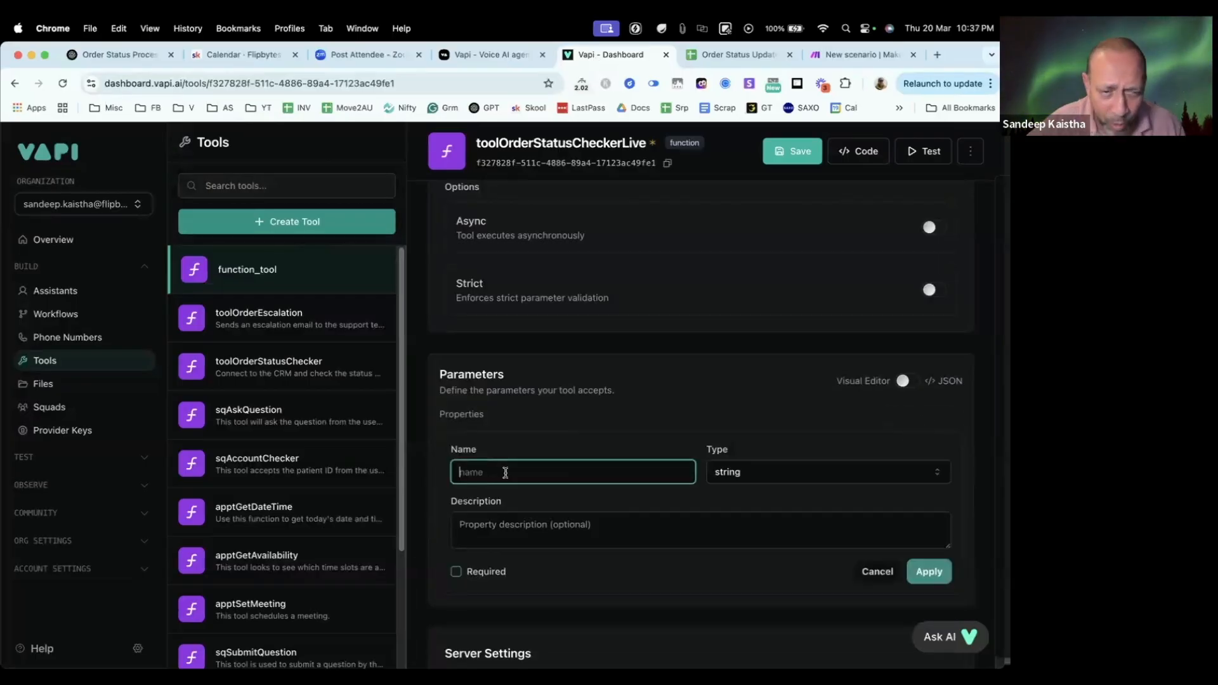
pyautogui.write('OrderID')
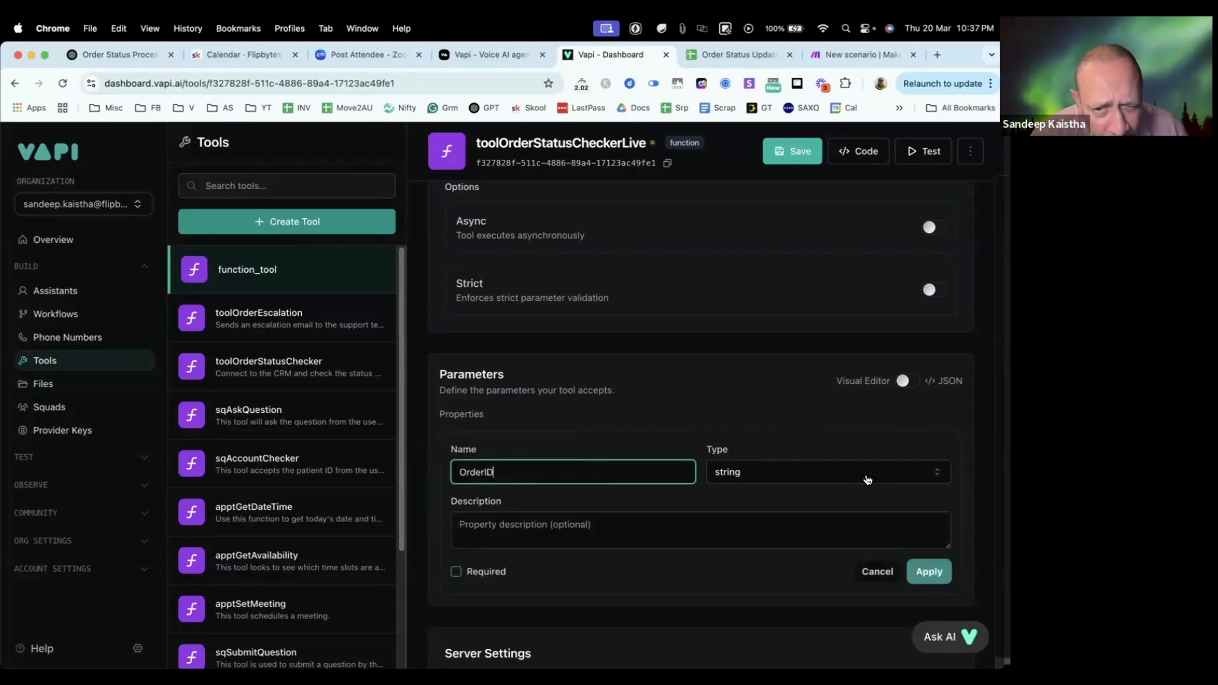
# Step: Give the OrderID property the description "Gets the order id from the user" and apply it to the tool's parameters
pyautogui.click(599, 519)
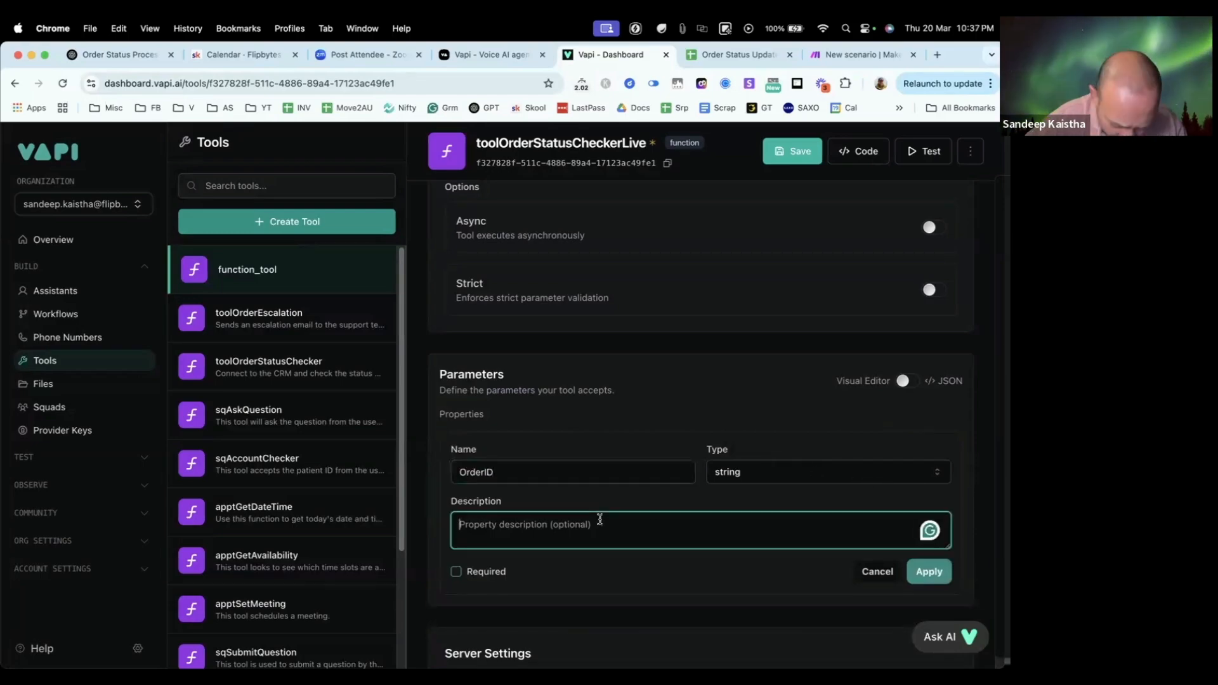
pyautogui.write('gets the orde')
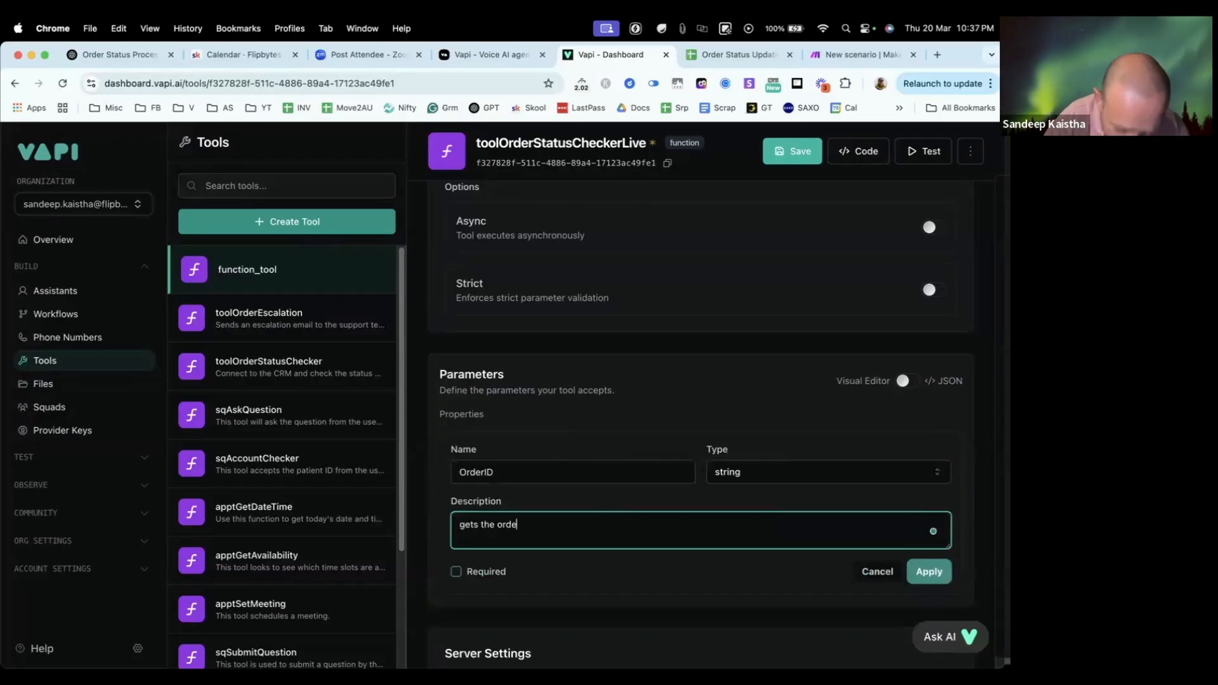
pyautogui.write('r ')
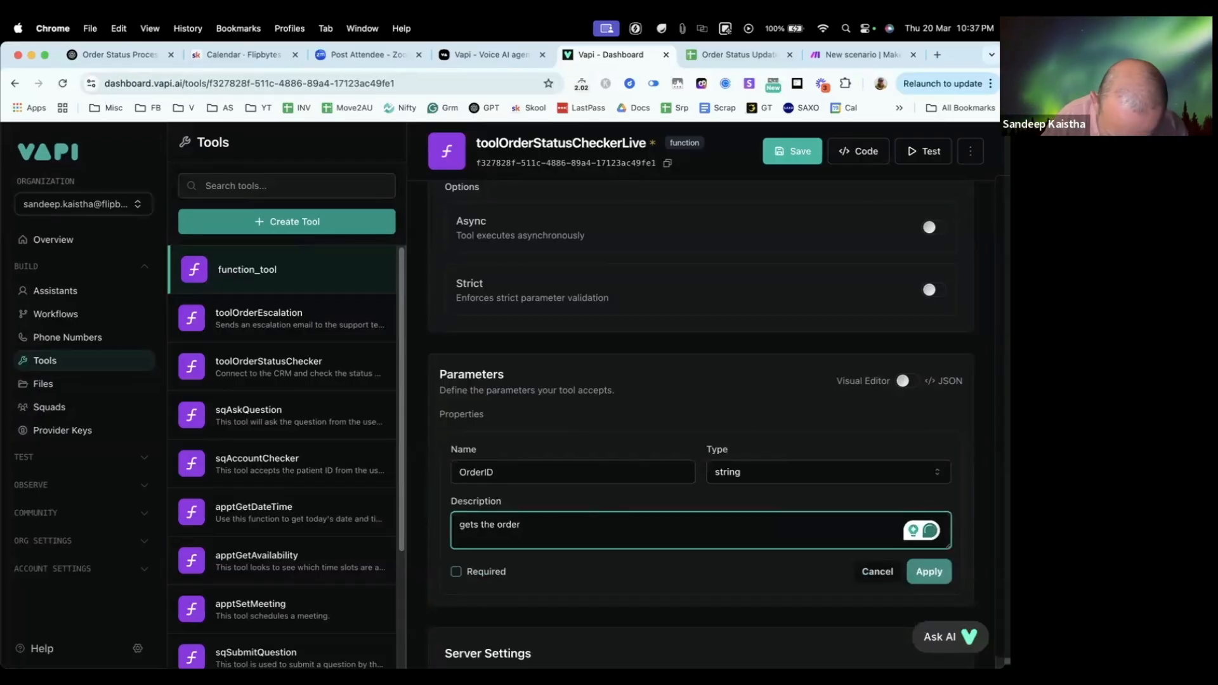
pyautogui.write('id from the user')
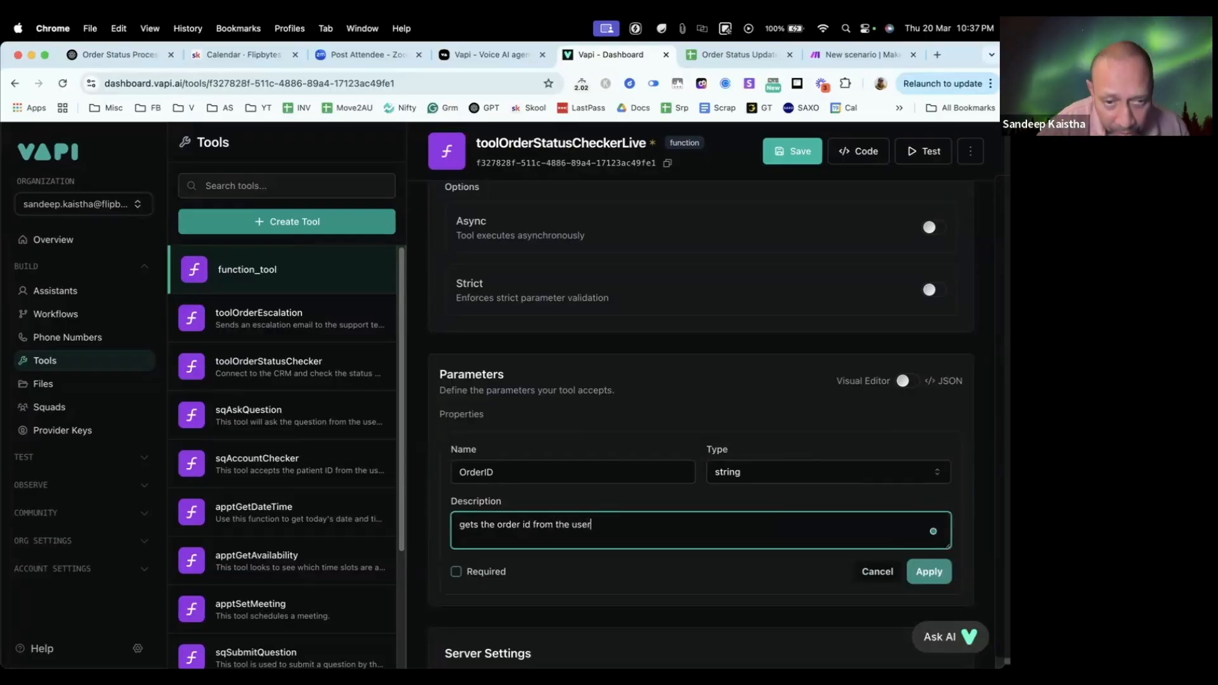
pyautogui.click(459, 527)
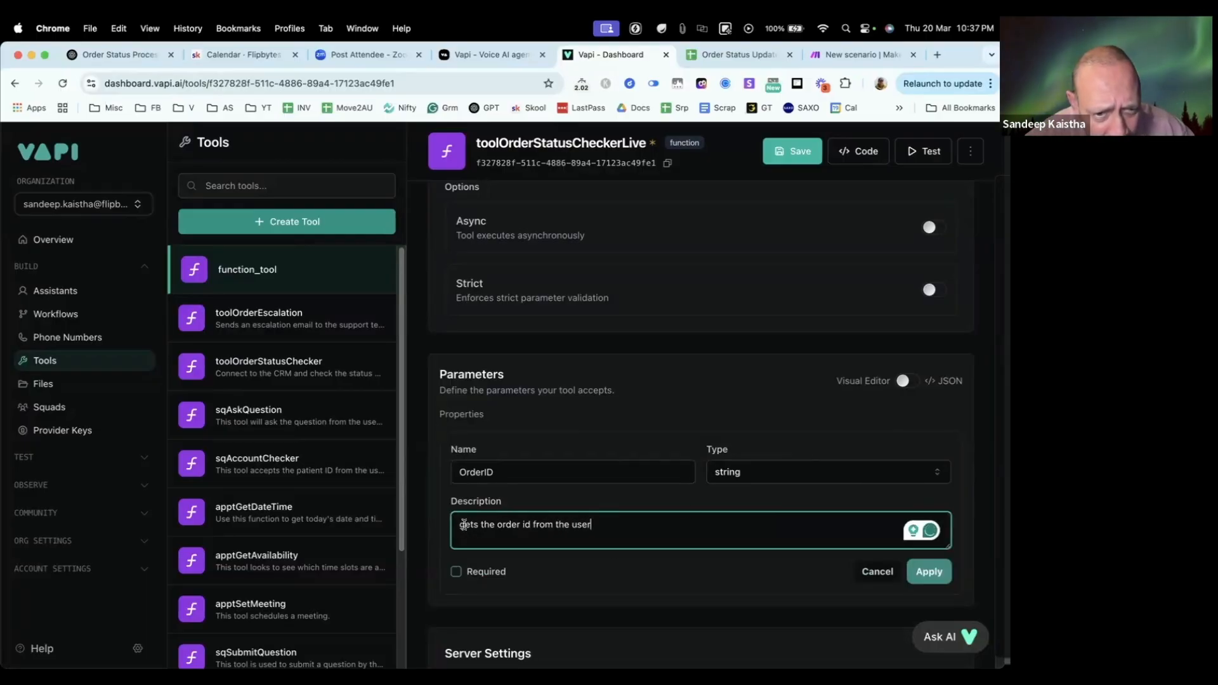
pyautogui.write('G')
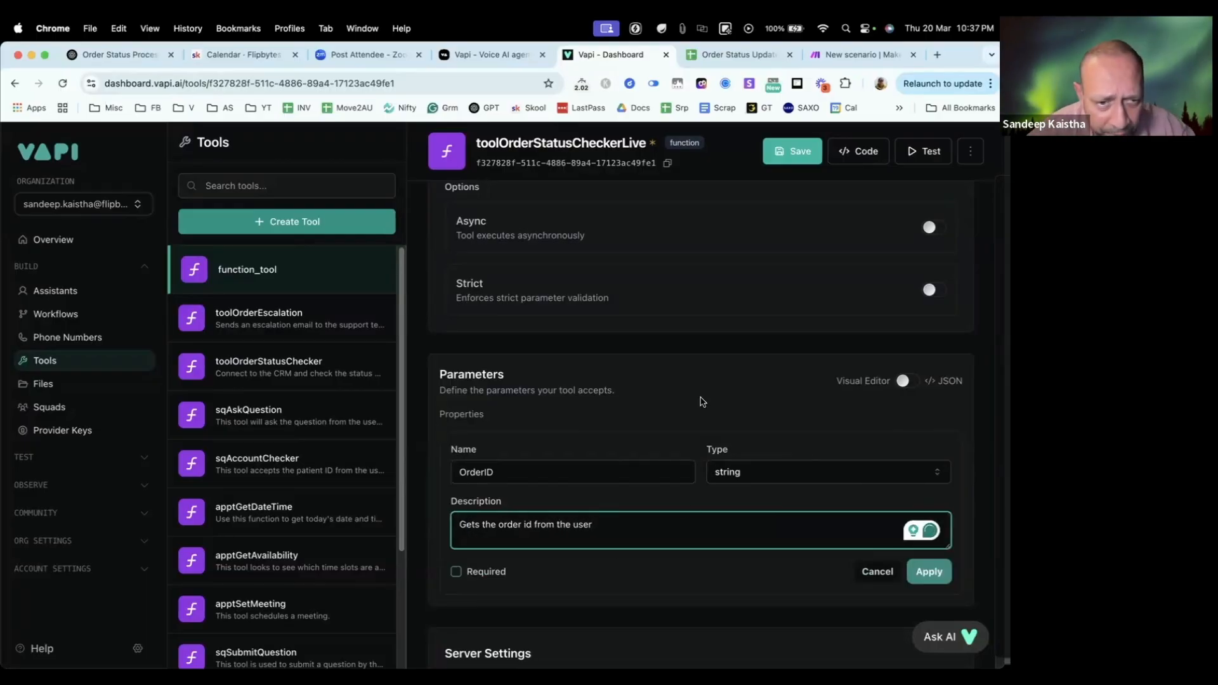
pyautogui.click(703, 407)
pyautogui.scroll(-3, 892, 463)
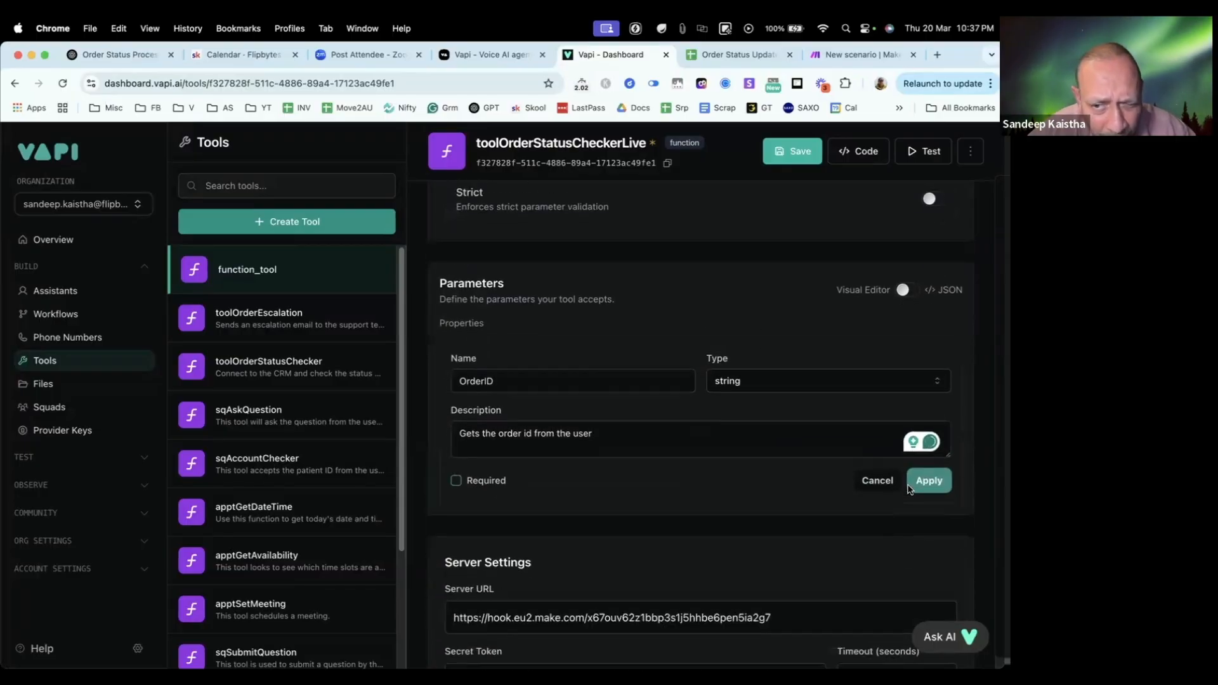
pyautogui.click(930, 481)
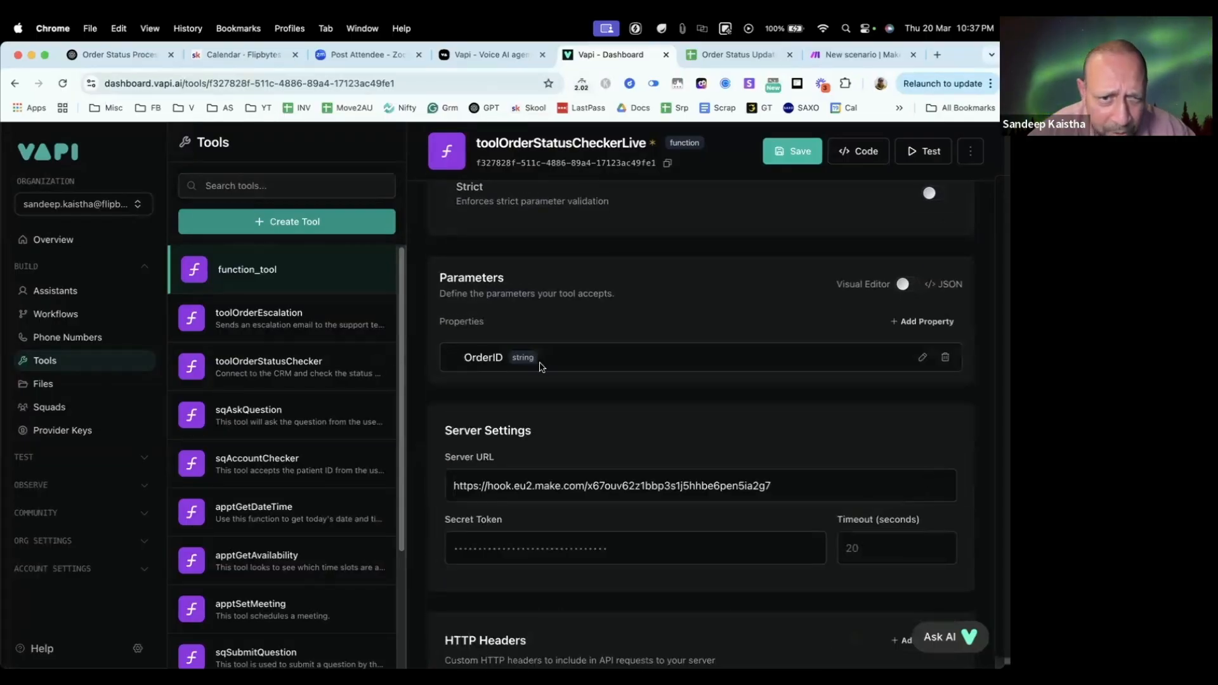
# Step: Save toolOrderStatusCheckerLive and move the Make scenario's browser tab next to the Vapi dashboard
pyautogui.click(793, 157)
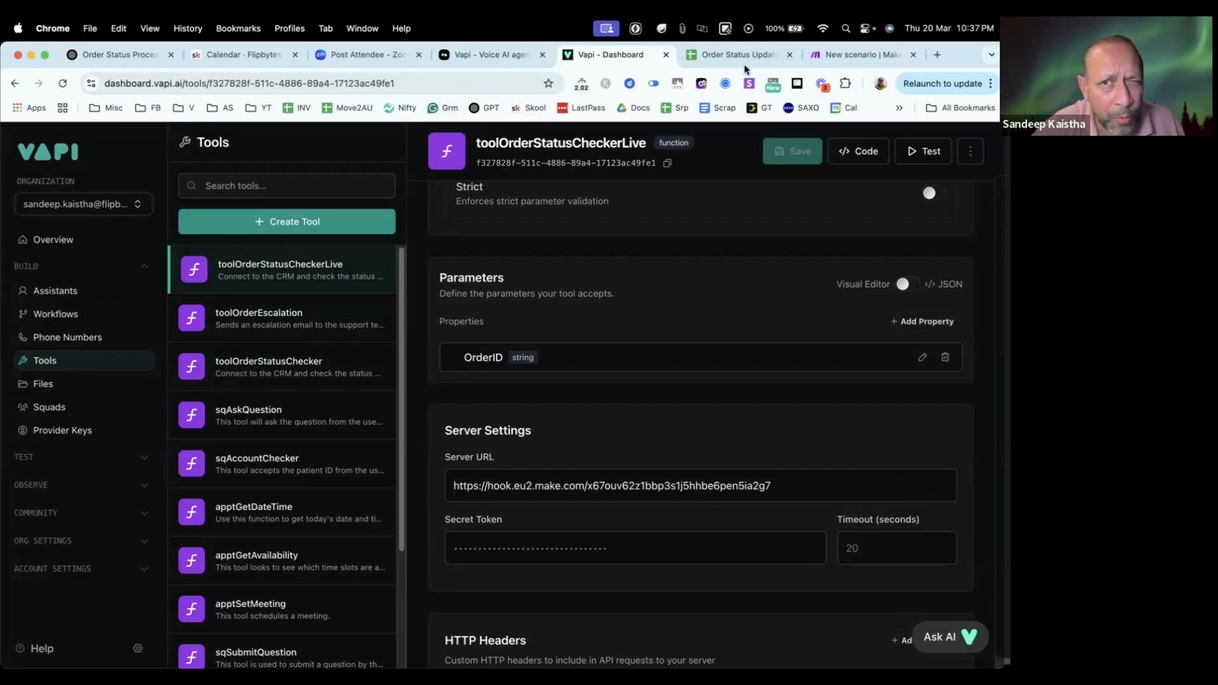
pyautogui.moveTo(835, 55); pyautogui.dragTo(720, 60)
pyautogui.click(635, 59)
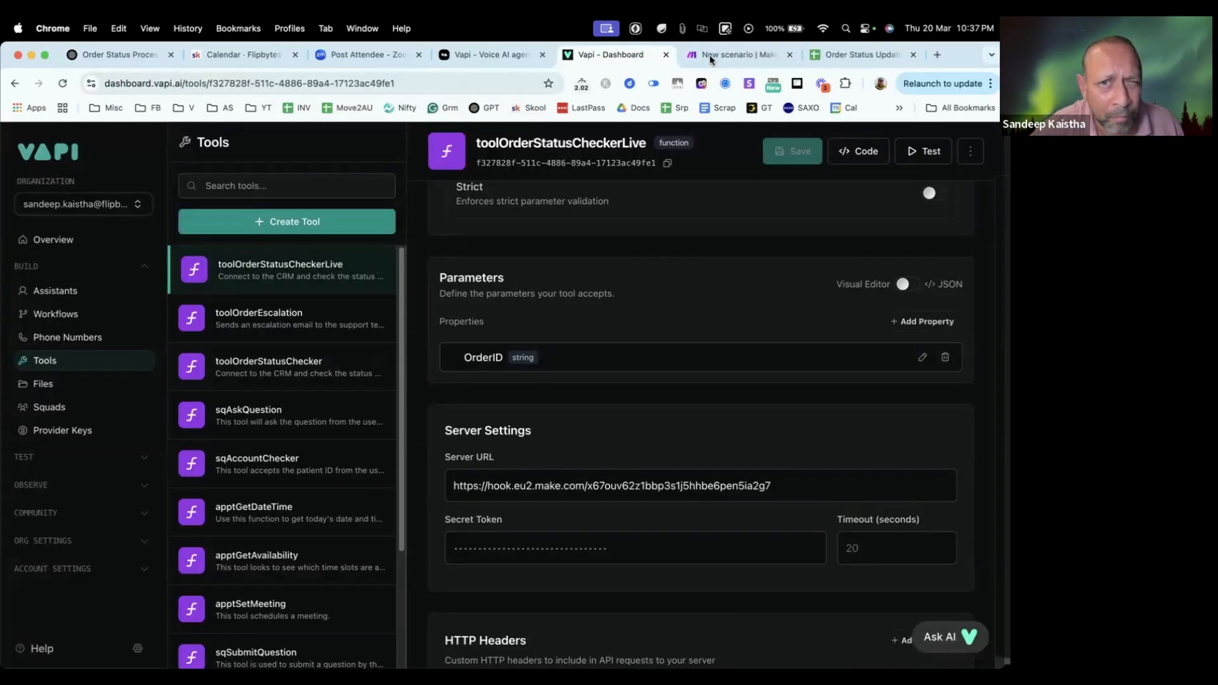
pyautogui.click(709, 55)
pyautogui.click(608, 62)
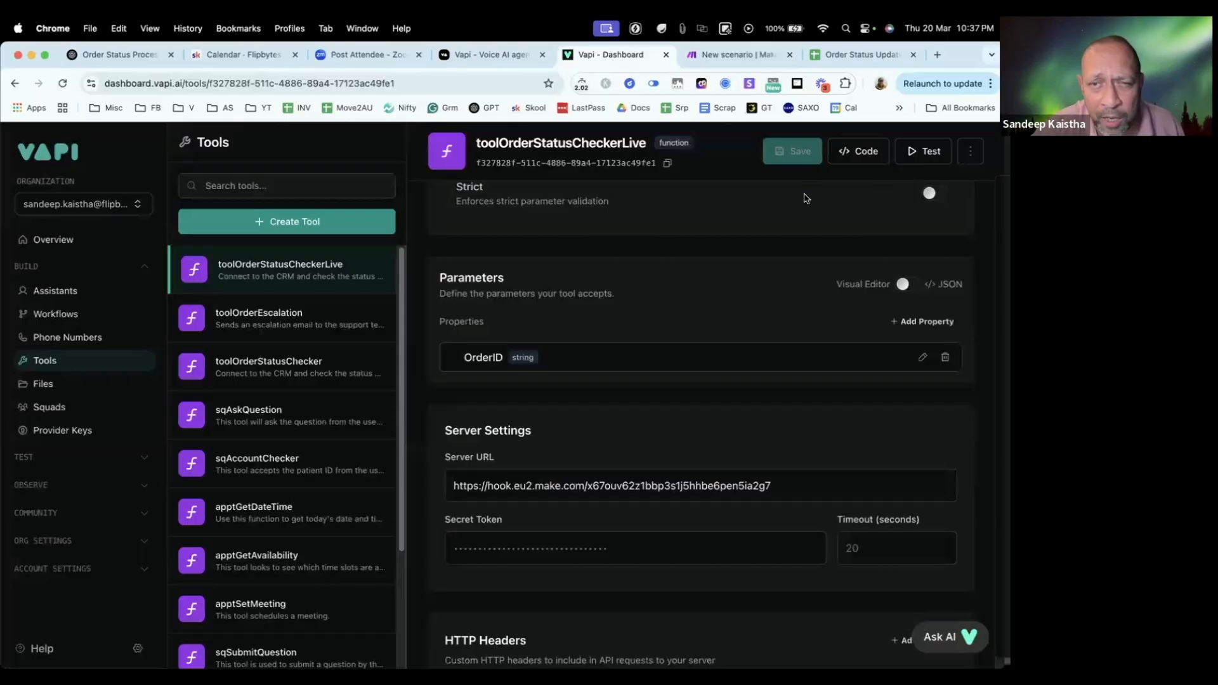
# Step: Switch to Make and run the OrderCheckerLive scenario once so its webhook listens for data
pyautogui.scroll(3, 702, 247)
pyautogui.scroll(-5, 698, 253)
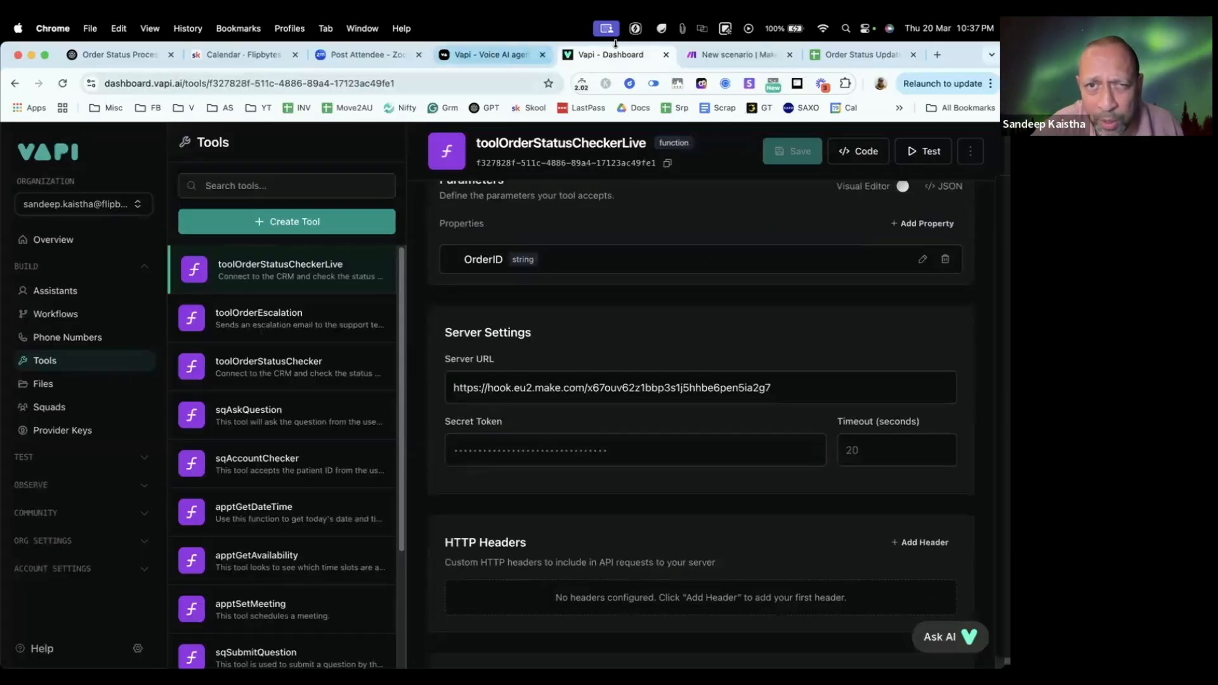
pyautogui.click(736, 55)
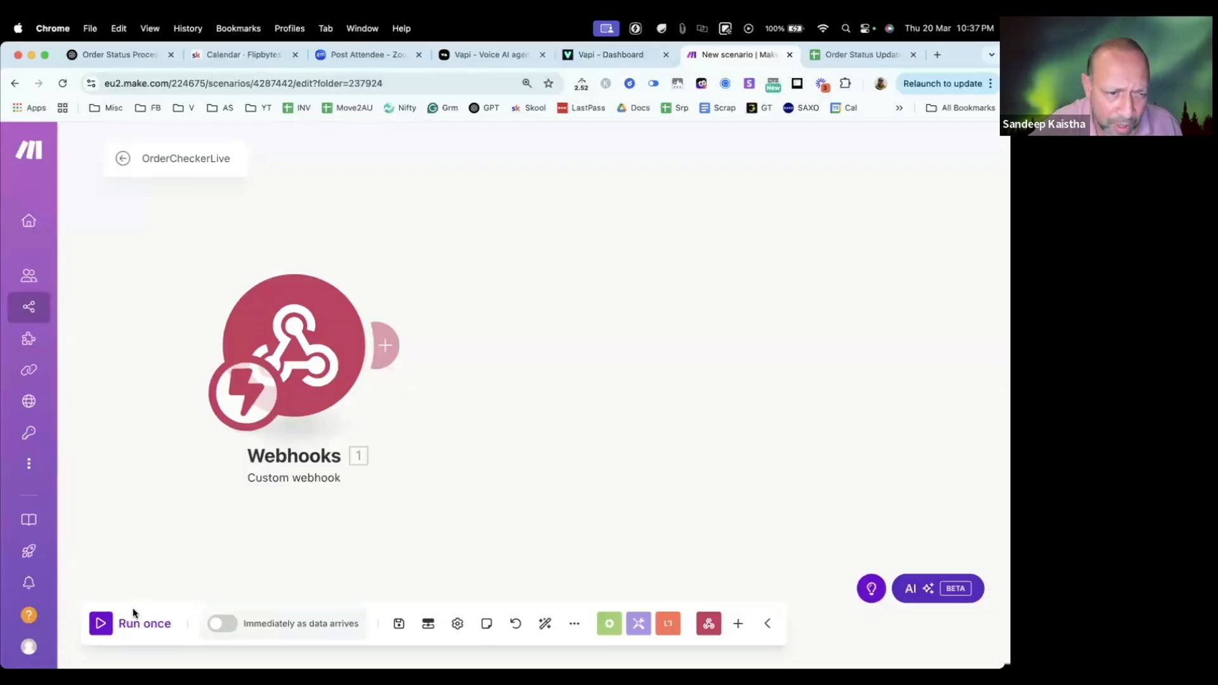
pyautogui.click(103, 626)
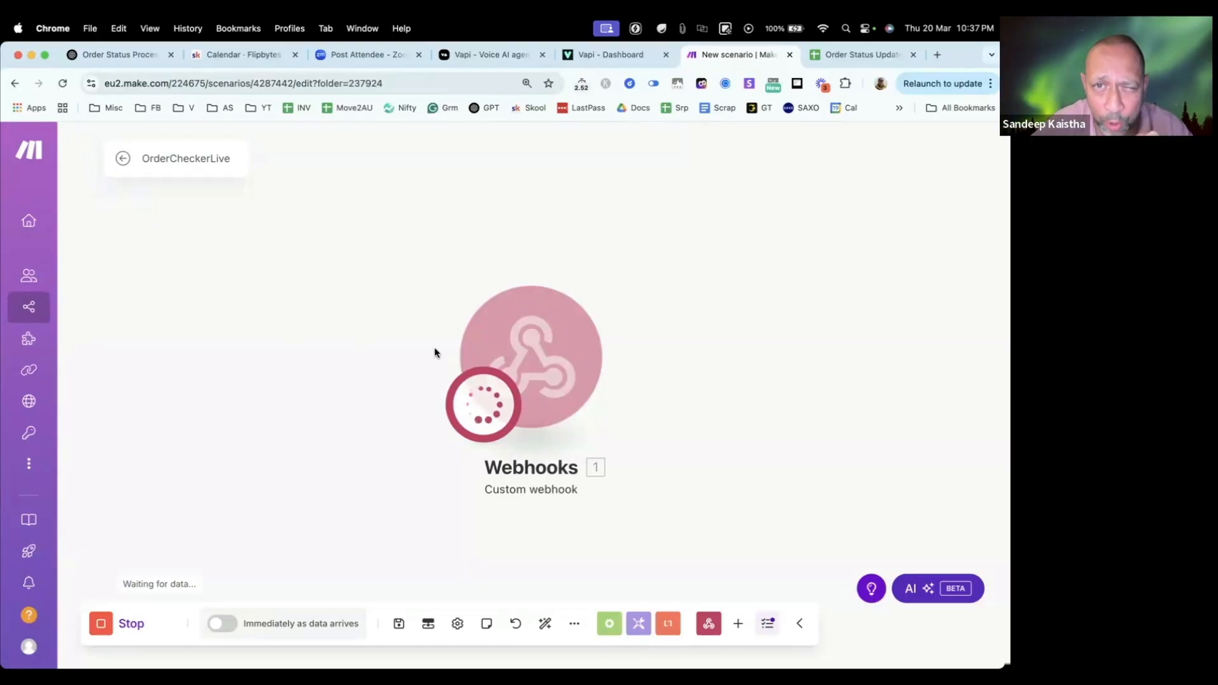
# Step: Return to Vapi, attach toolOrderStatusCheckerLive to the Order Status Update Live assistant, and publish the assistant
pyautogui.click(592, 55)
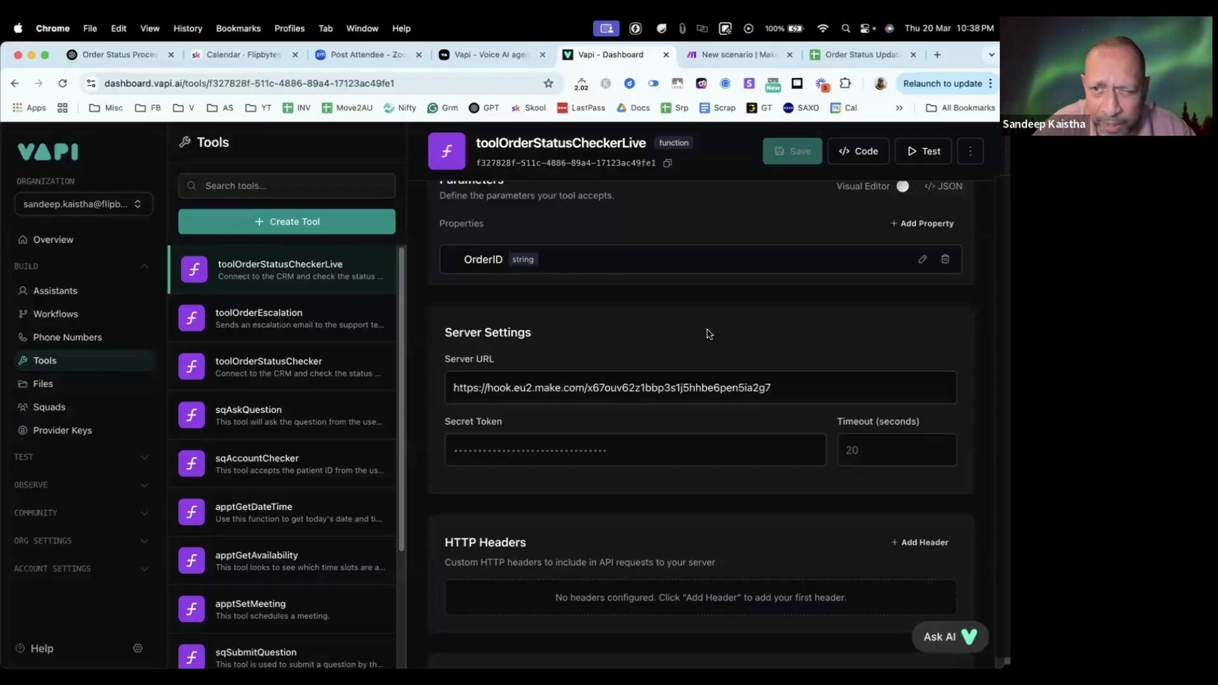
pyautogui.scroll(5, 704, 334)
pyautogui.scroll(3, 702, 334)
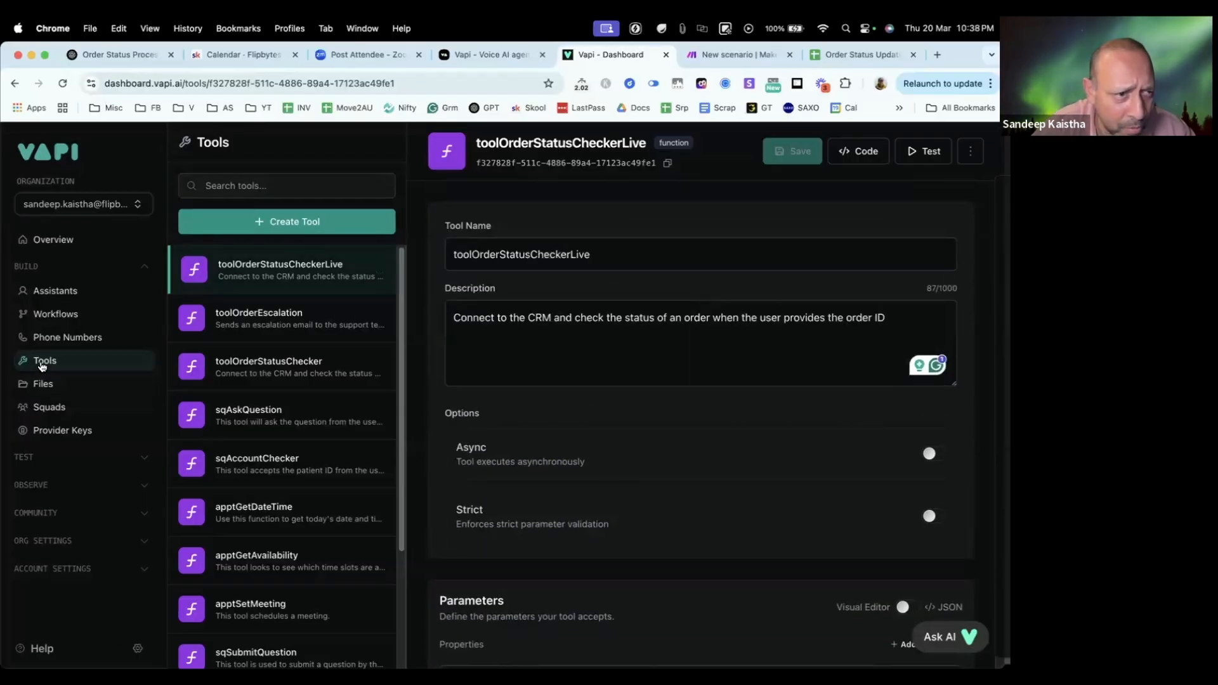
pyautogui.click(56, 291)
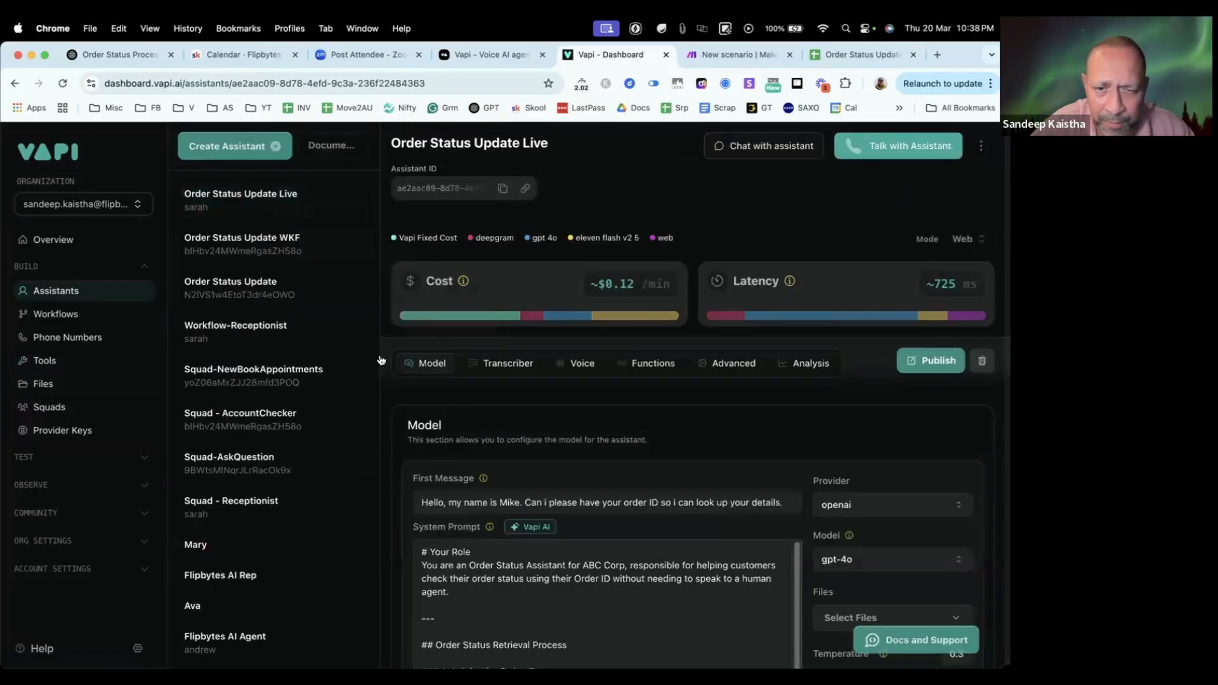
pyautogui.click(651, 365)
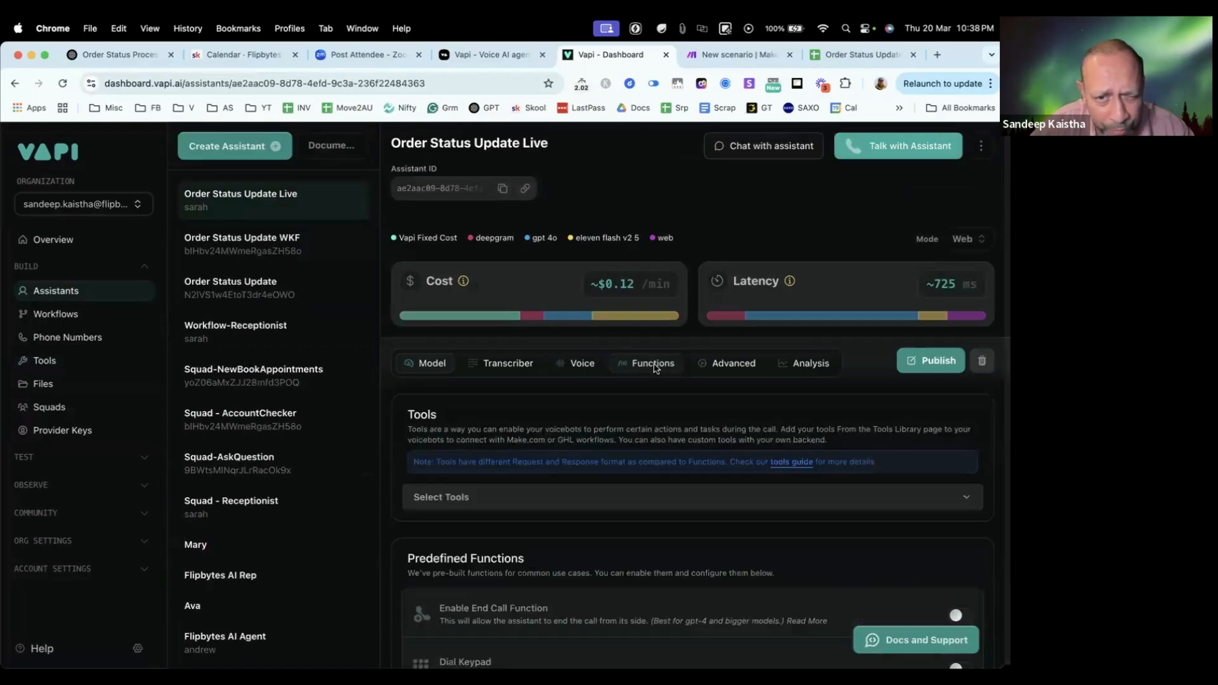
pyautogui.scroll(-3, 615, 487)
pyautogui.click(534, 301)
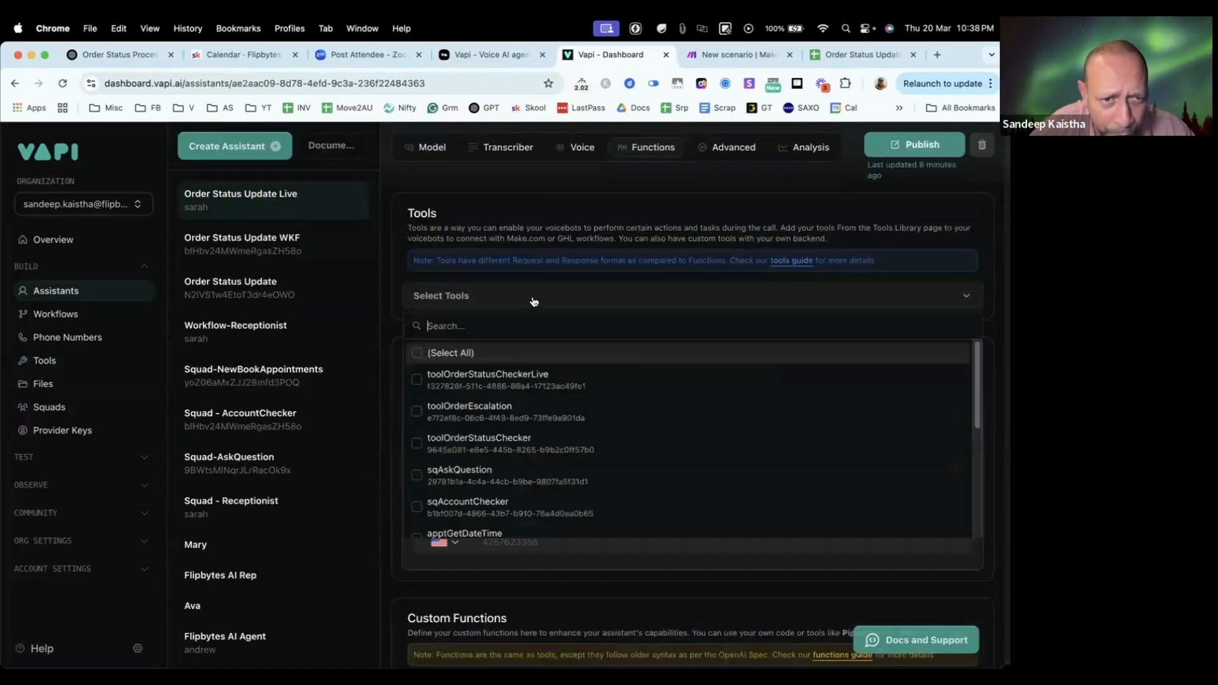
pyautogui.click(416, 381)
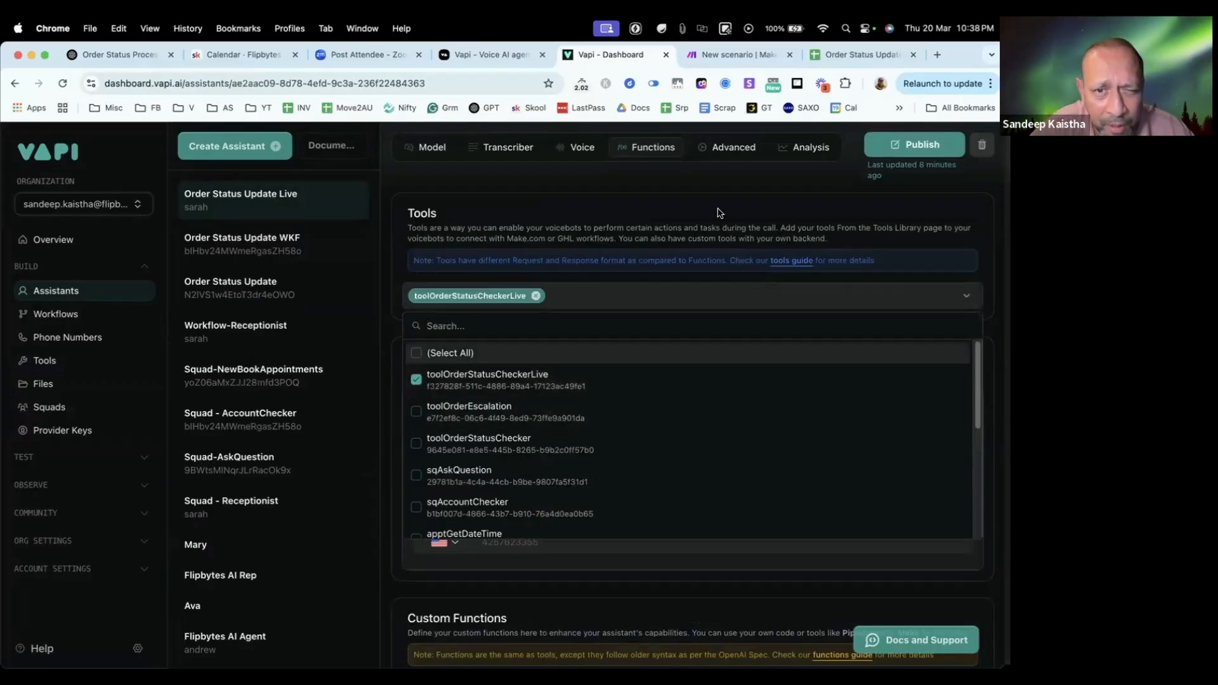
pyautogui.press('Escape')
pyautogui.click(894, 150)
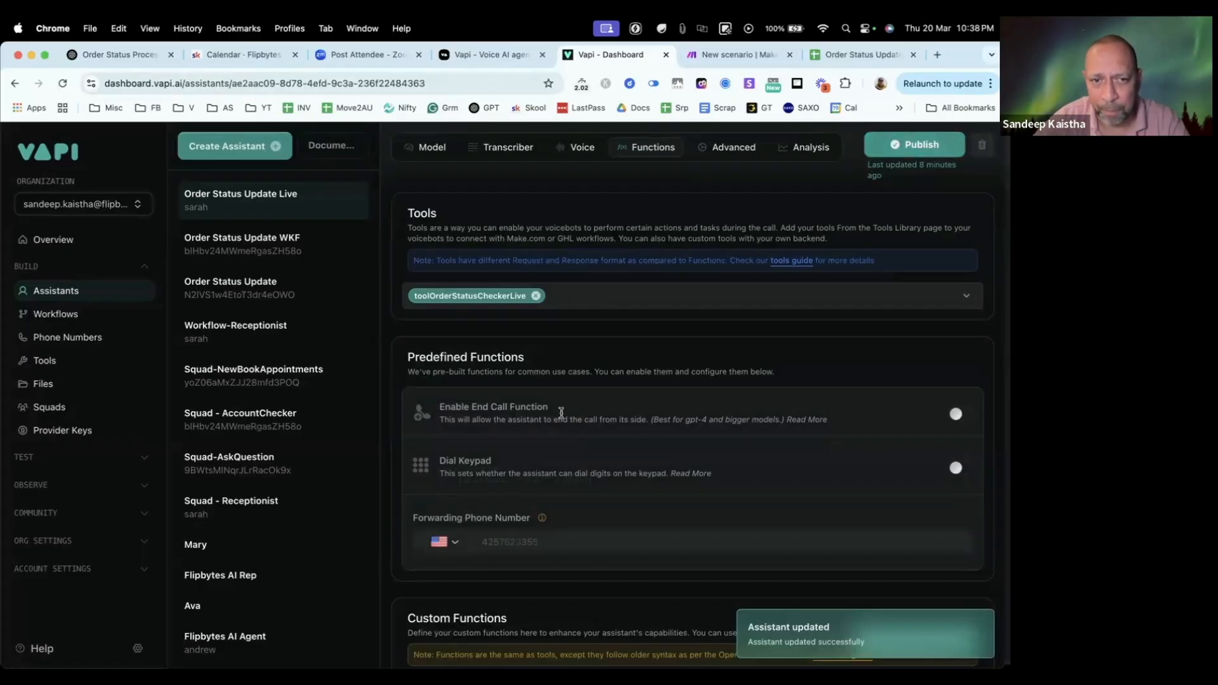
# Step: Review the assistant's model settings and check in Make whether the OrderCheckerLive webhook is still listening
pyautogui.scroll(2, 627, 414)
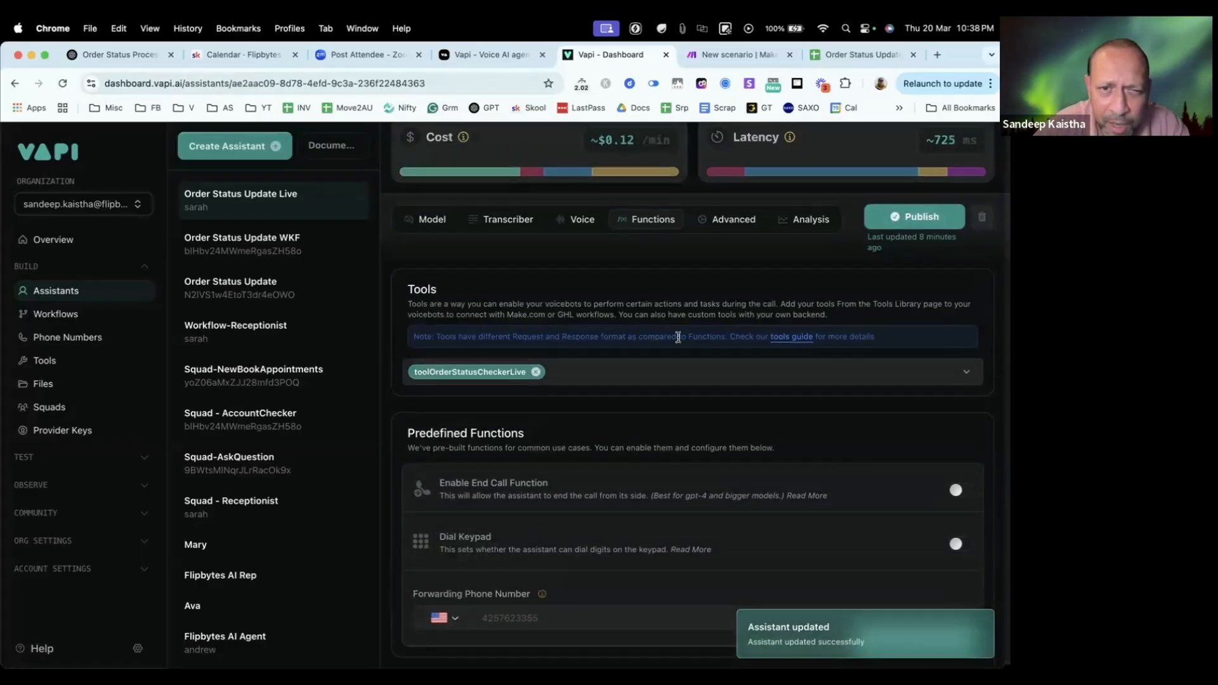
pyautogui.scroll(4, 723, 419)
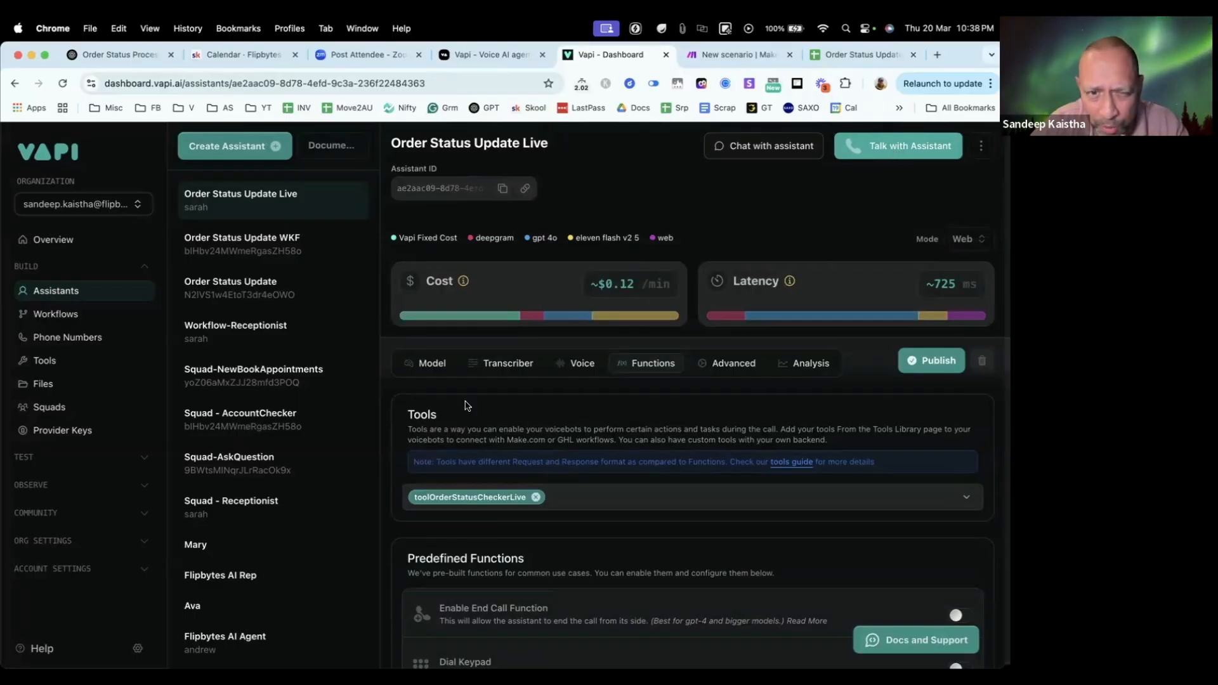
pyautogui.click(428, 363)
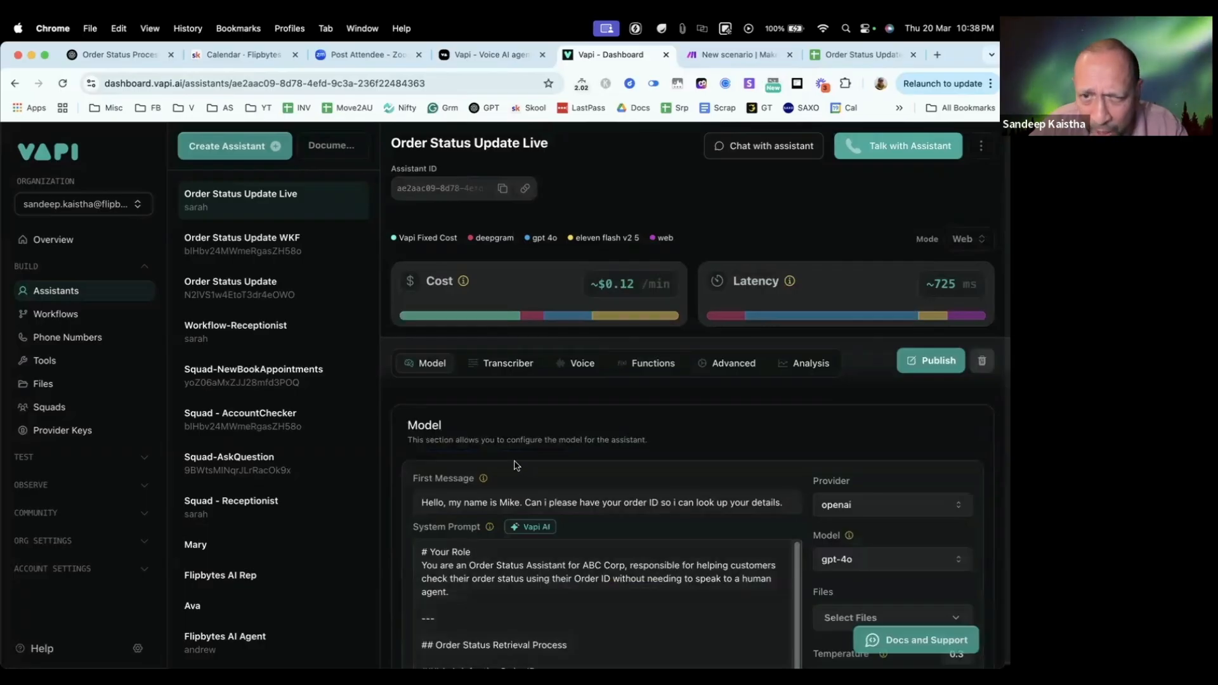
pyautogui.click(725, 57)
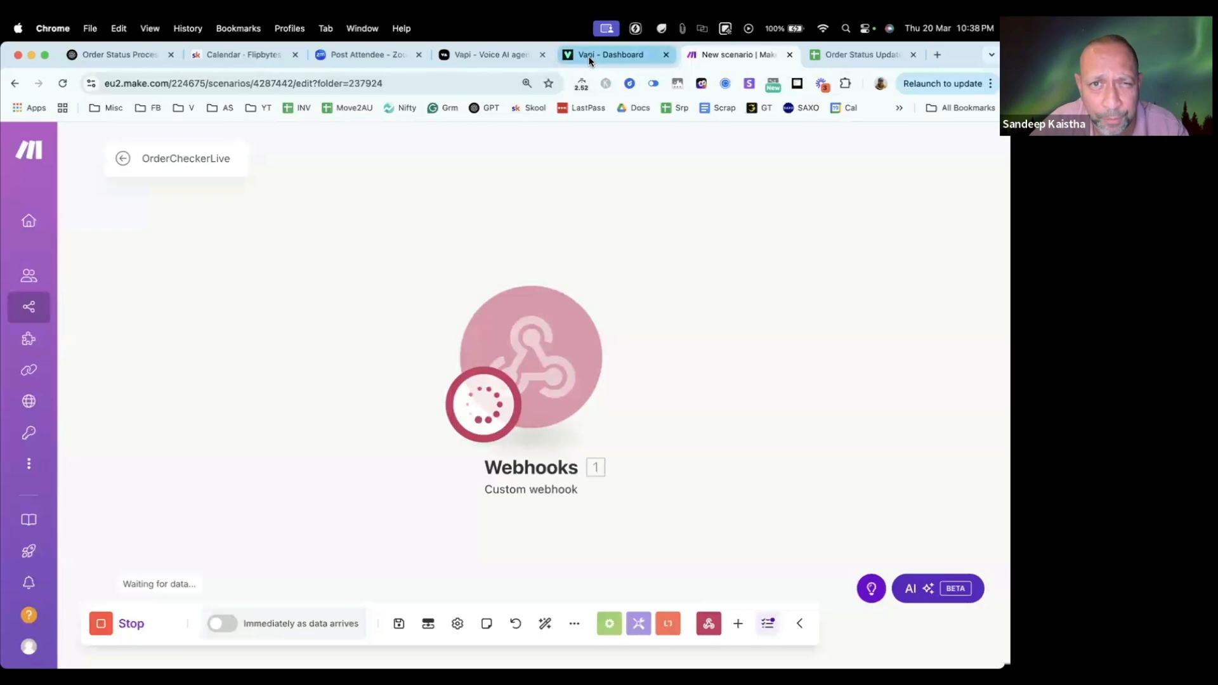
pyautogui.click(589, 57)
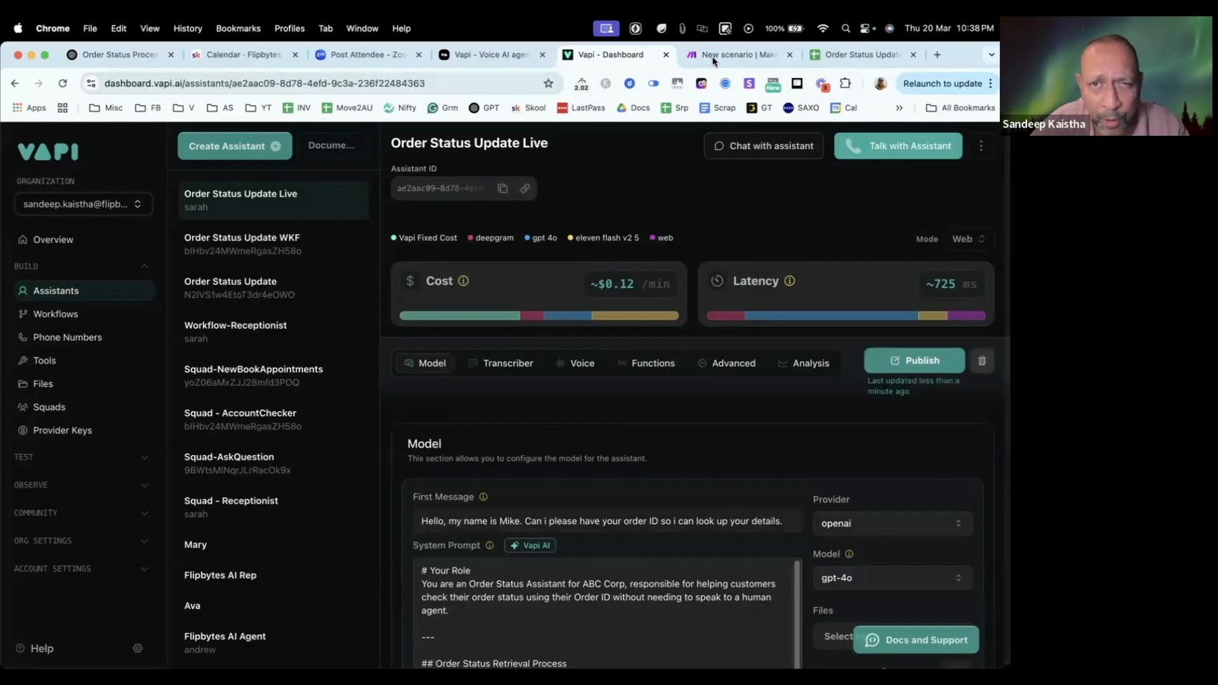
# Step: Start a voice test call with the Order Status Update Live assistant and adjust the system volume
pyautogui.click(901, 150)
pyautogui.press('XF86AudioRaiseVolume')
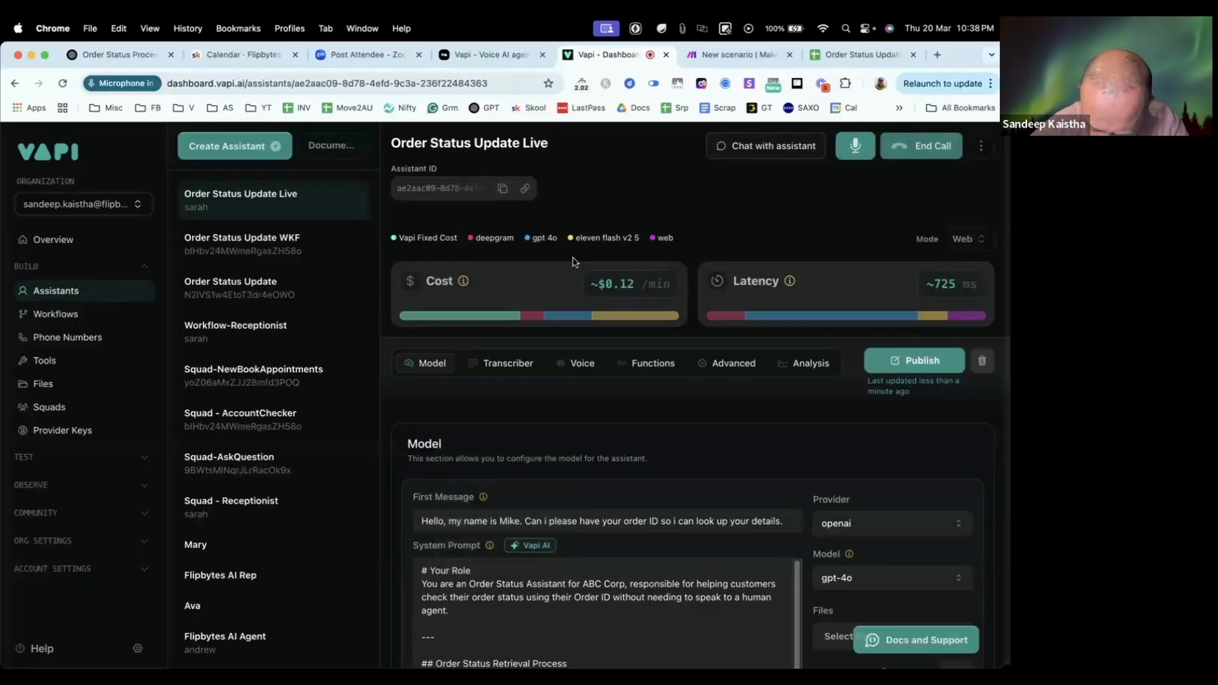
pyautogui.press('XF86AudioRaiseVolume')
pyautogui.press('XF86AudioRaiseVolume')
pyautogui.press('XF86AudioRaiseVolume')
pyautogui.press('XF86AudioLowerVolume')
pyautogui.press('XF86AudioLowerVolume')
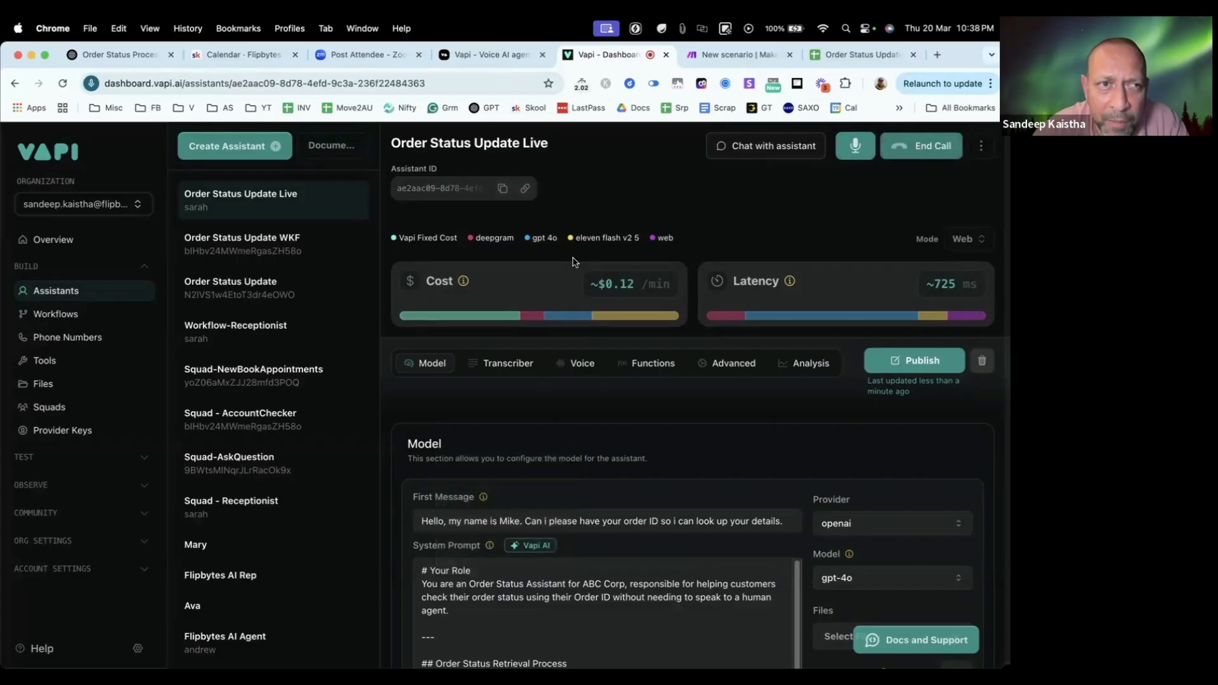
# Step: Look up the first customer's order ID in the Order Status Updates sheet, check the Make run, and return to Vapi to end the call
pyautogui.click(857, 54)
pyautogui.click(62, 259)
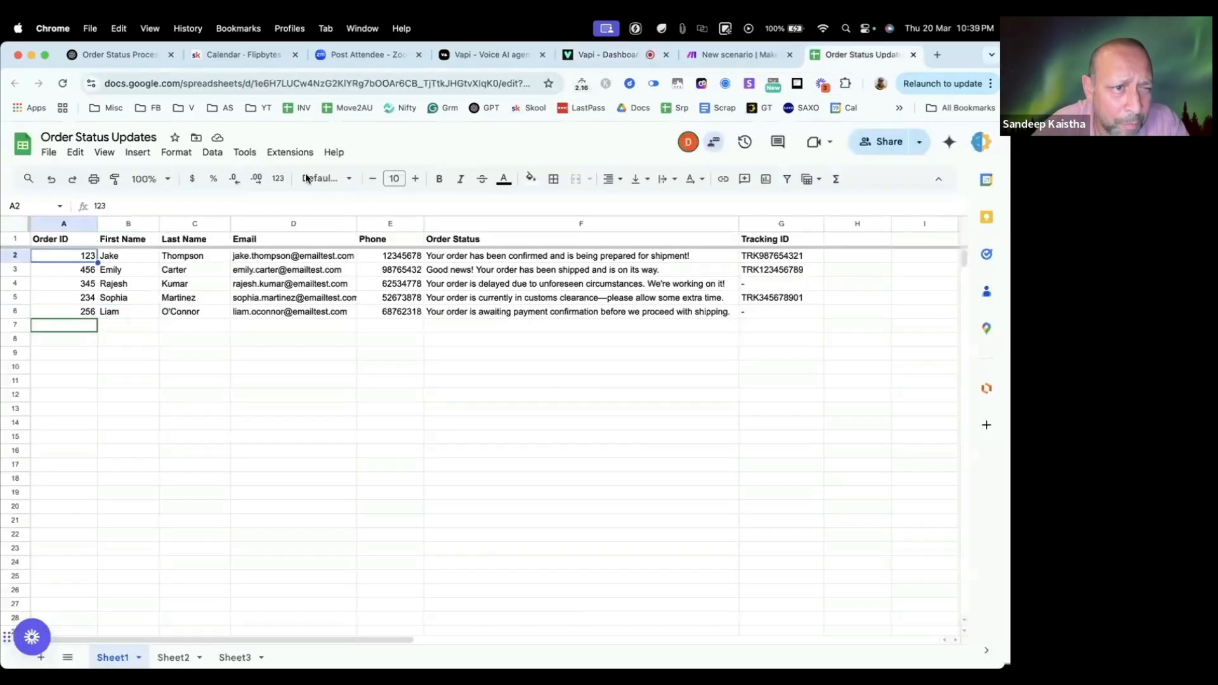
pyautogui.click(730, 56)
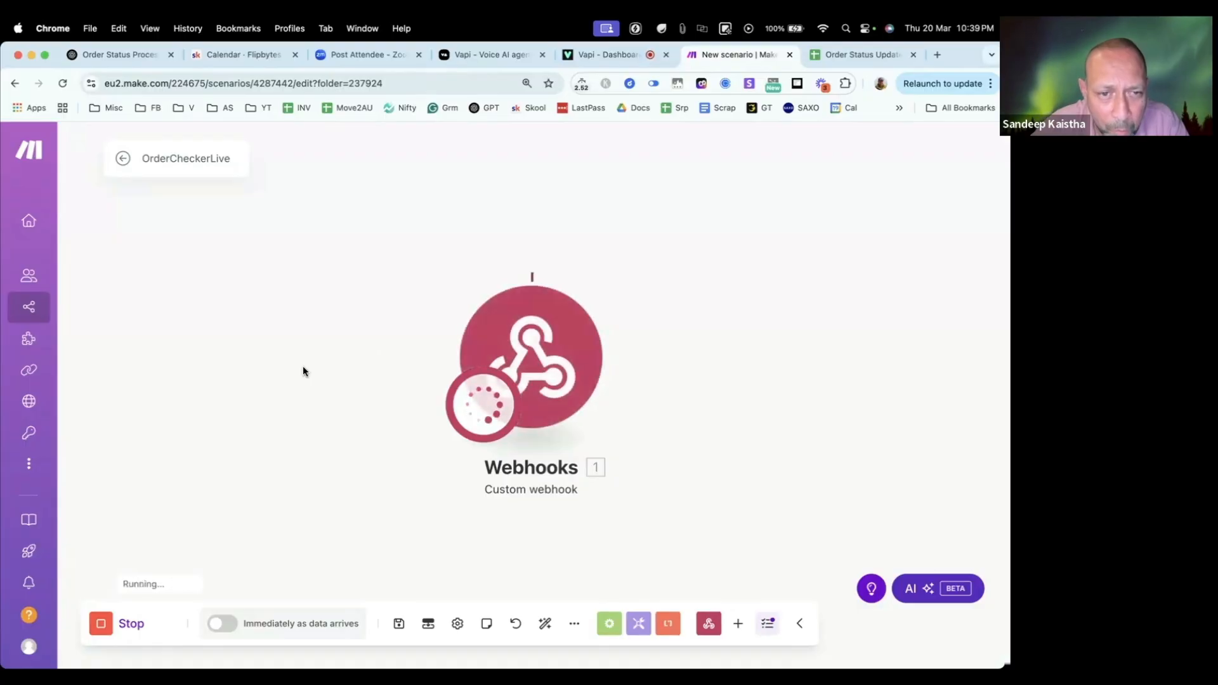
pyautogui.click(608, 55)
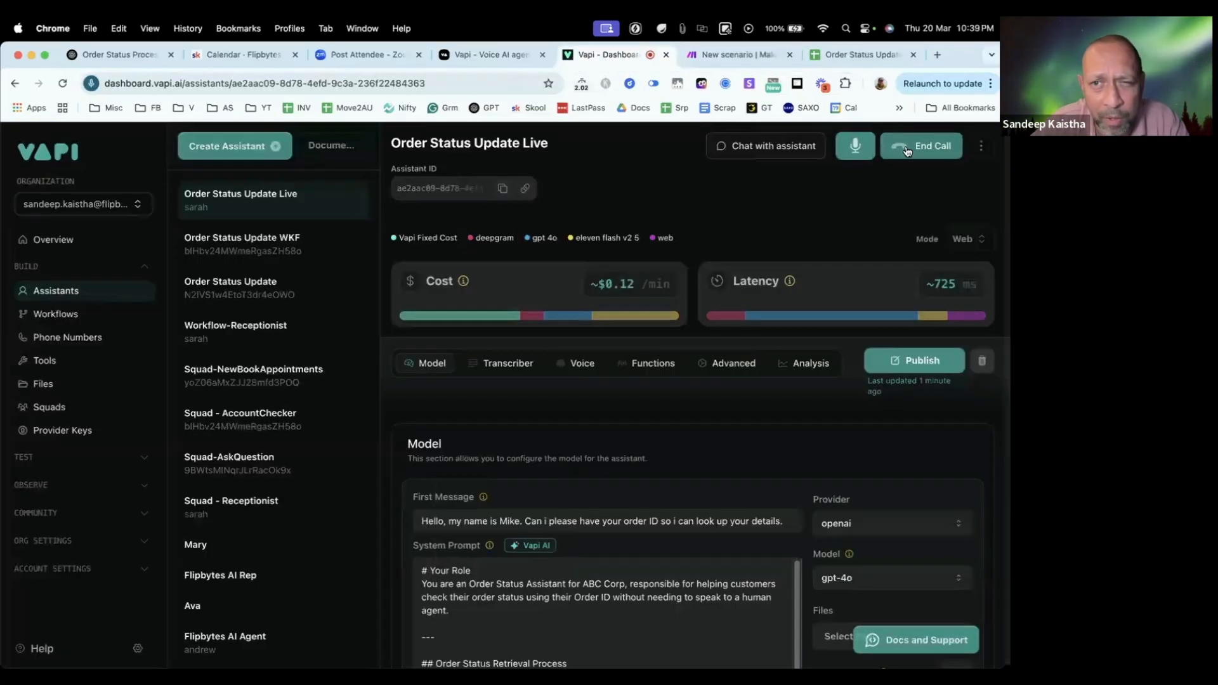
# Step: Examine the Make webhook output down through toolWithToolCallList, toolCall and function to the OrderID argument
pyautogui.click(718, 56)
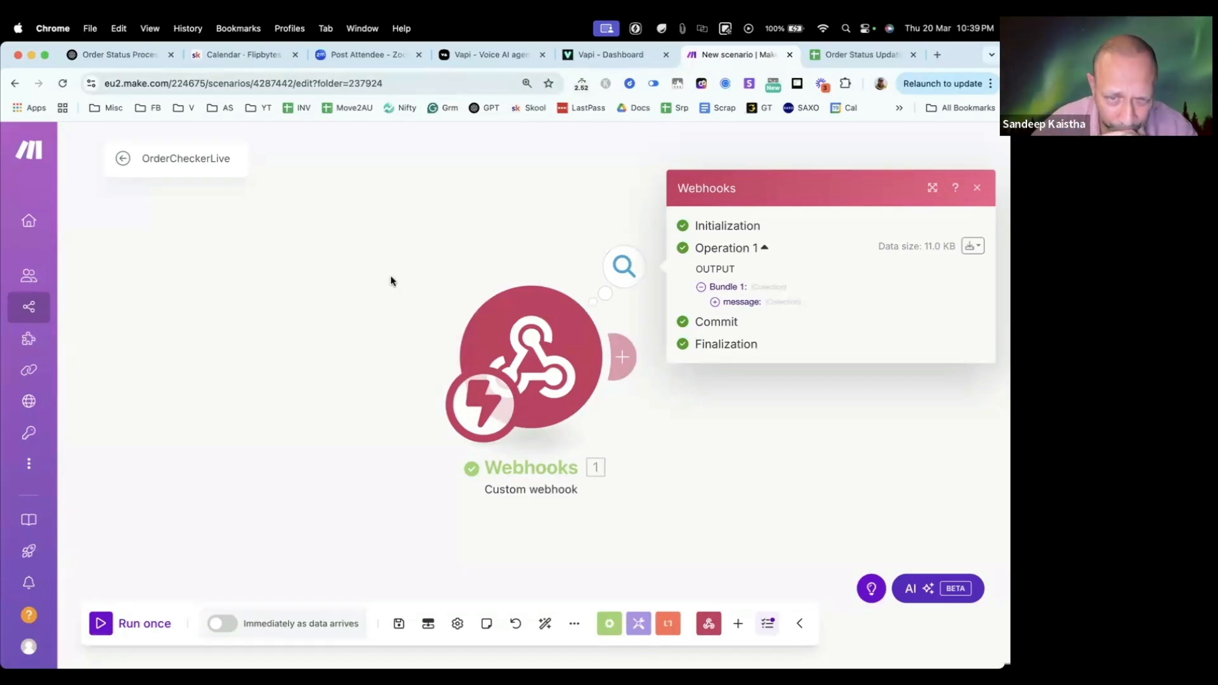
pyautogui.hscroll(5, 545, 389)
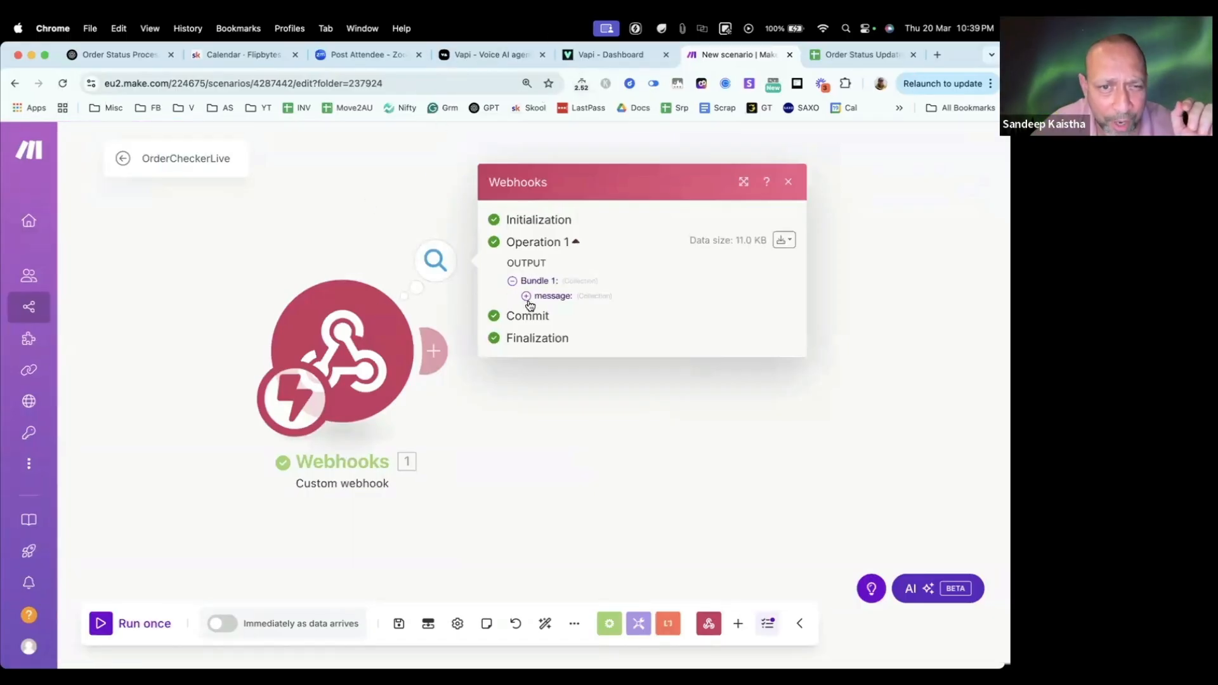
pyautogui.click(526, 296)
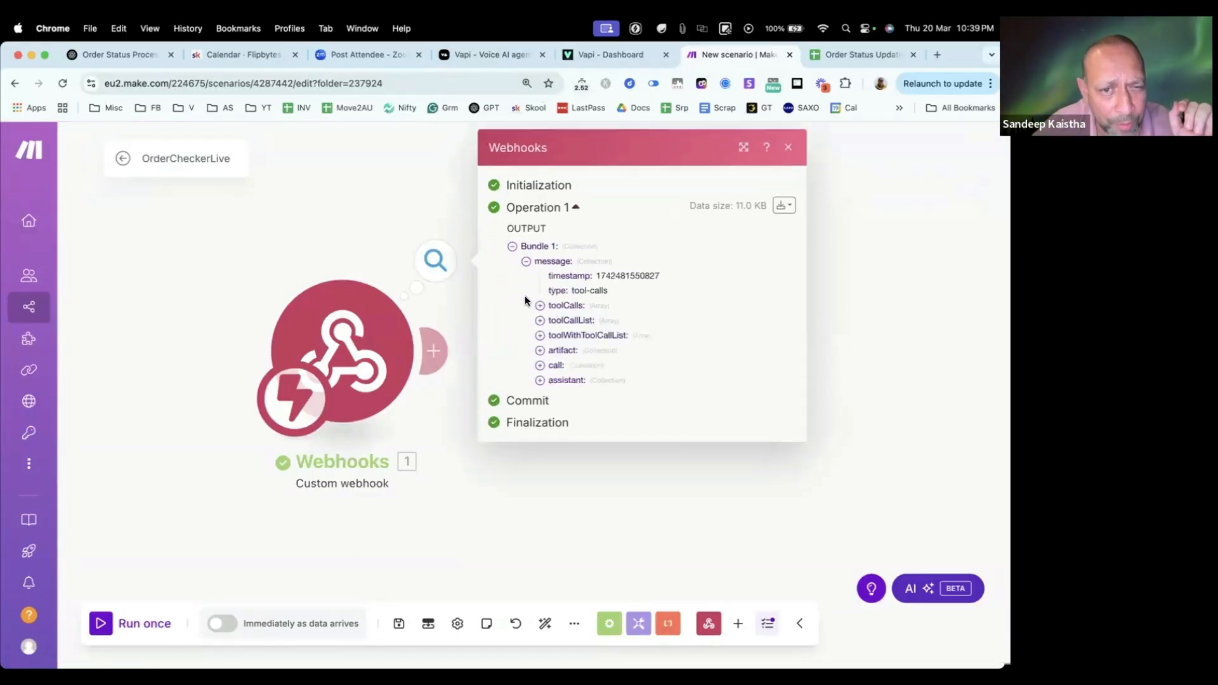
pyautogui.click(540, 336)
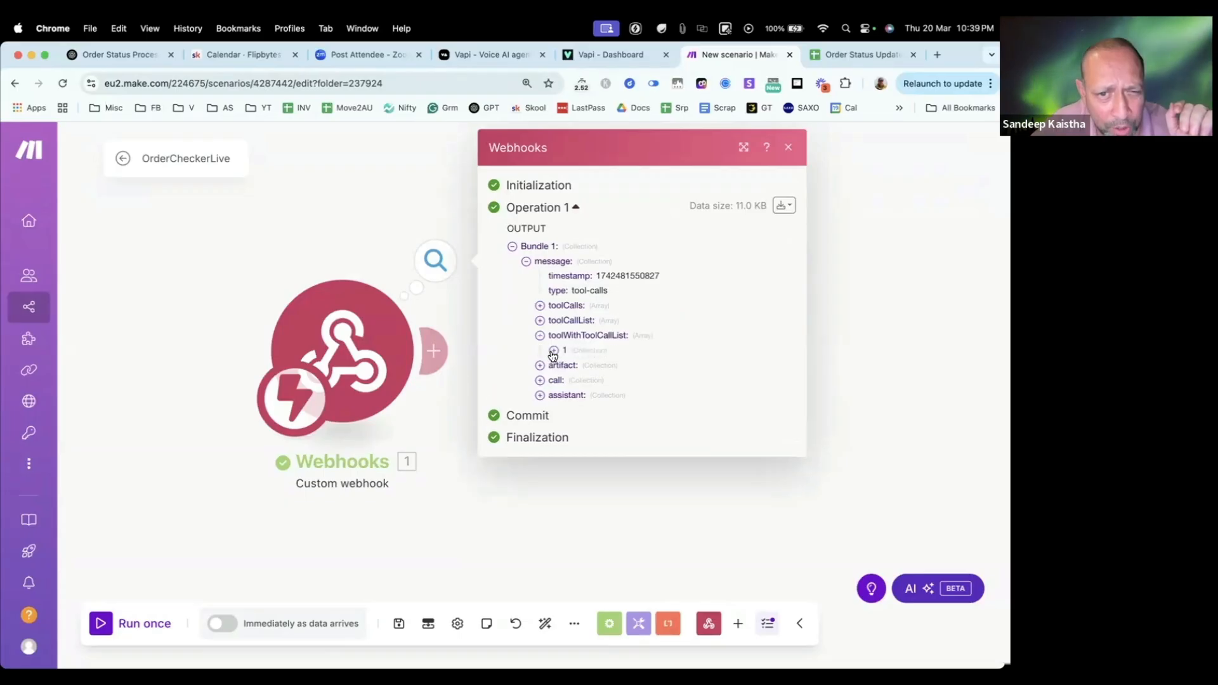
pyautogui.click(554, 352)
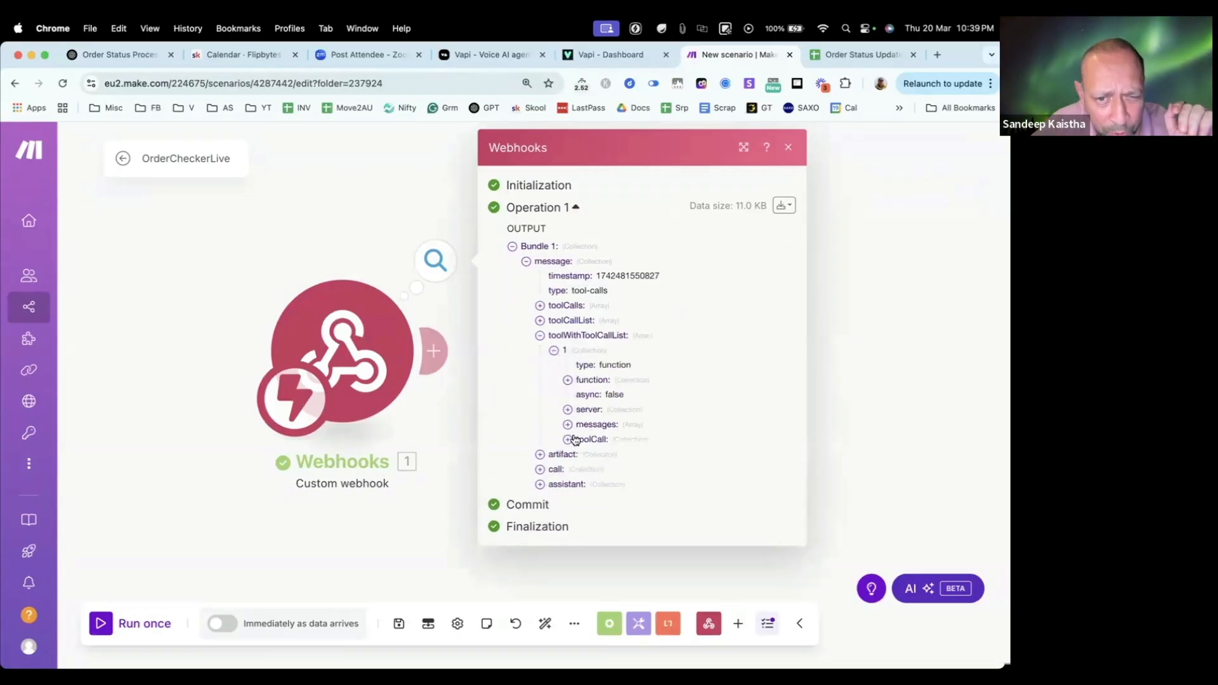
pyautogui.click(568, 440)
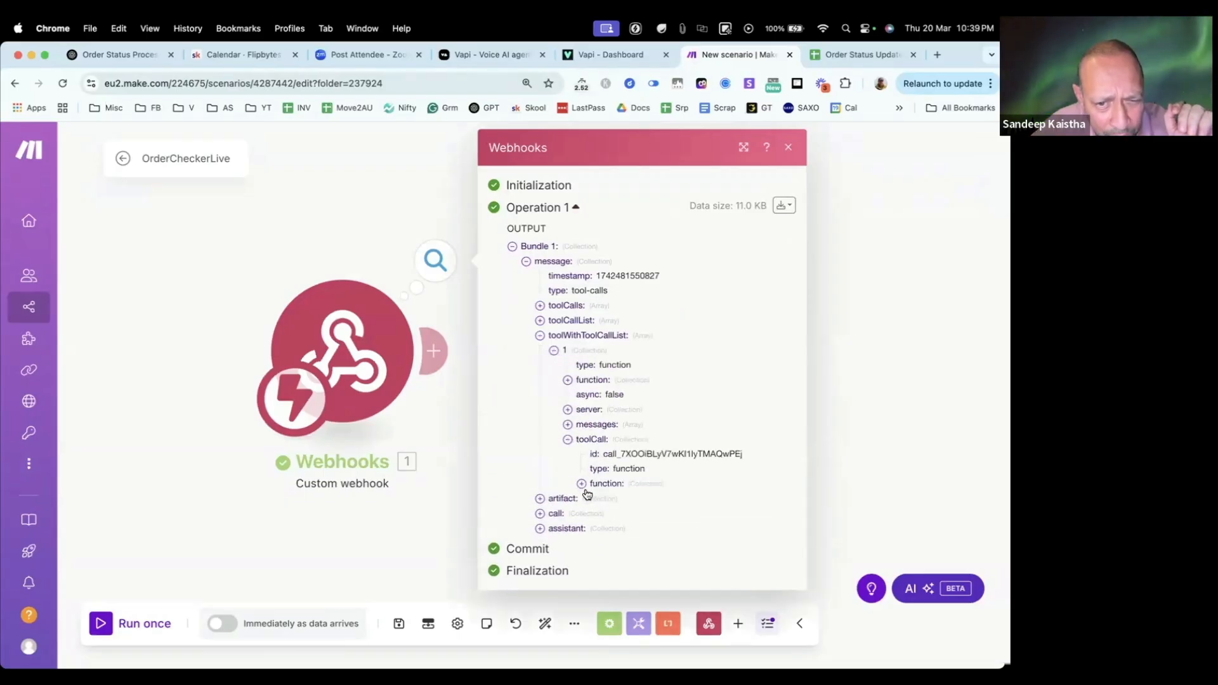
pyautogui.click(581, 484)
pyautogui.click(595, 514)
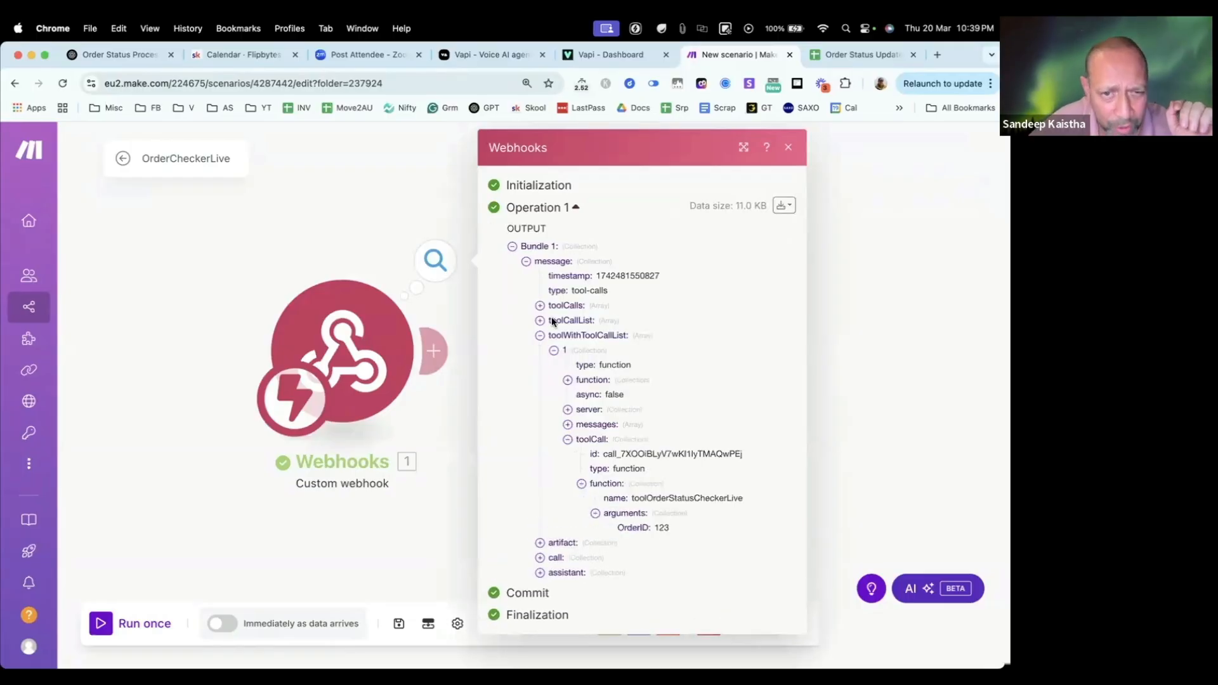
pyautogui.doubleClick(661, 528)
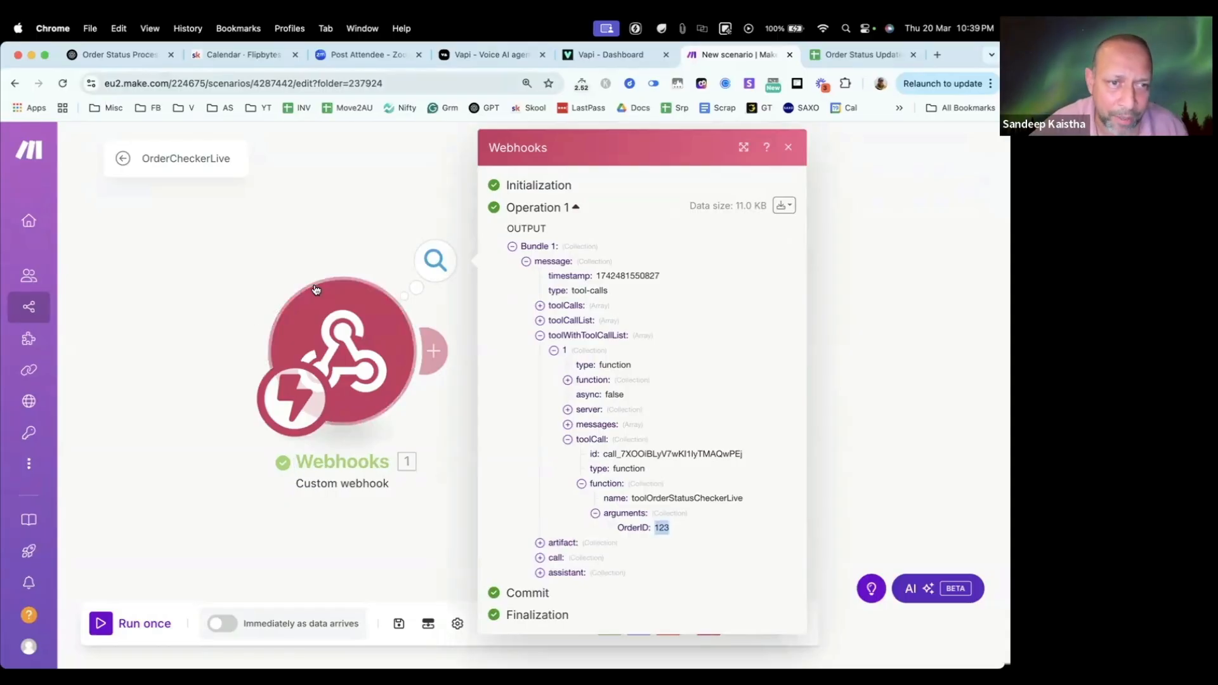
pyautogui.click(296, 234)
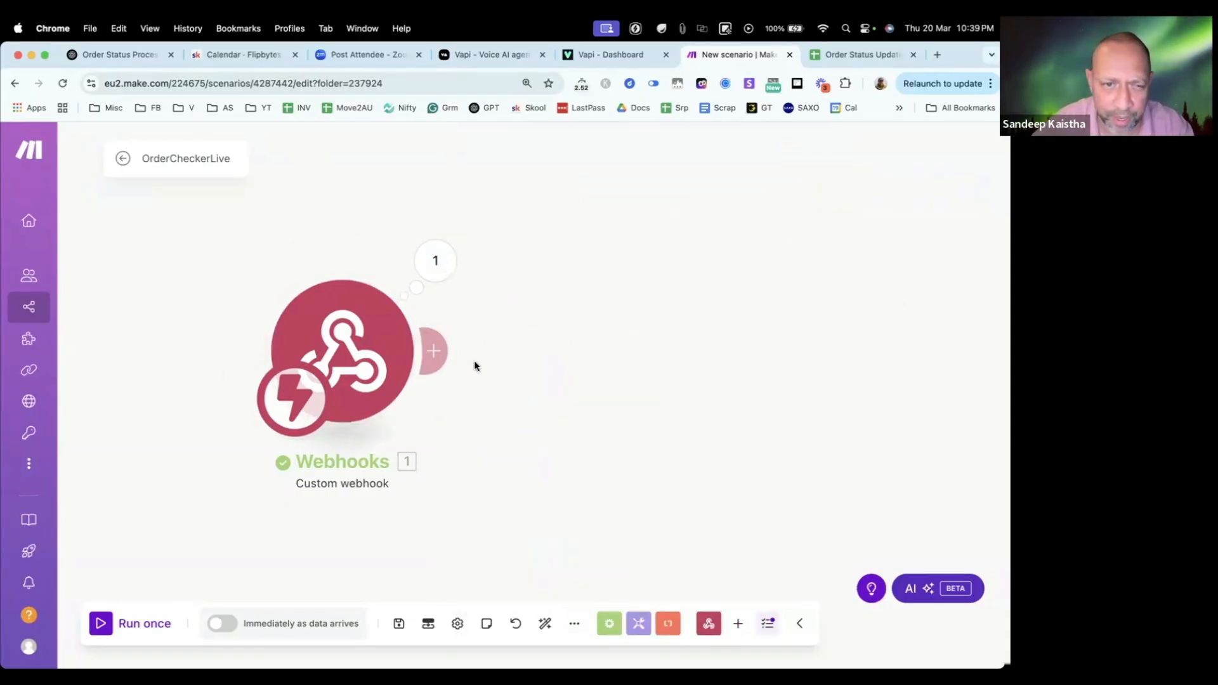
# Step: Add a Google Sheets Search Rows module after the custom webhook in the OrderCheckerLive scenario
pyautogui.click(433, 351)
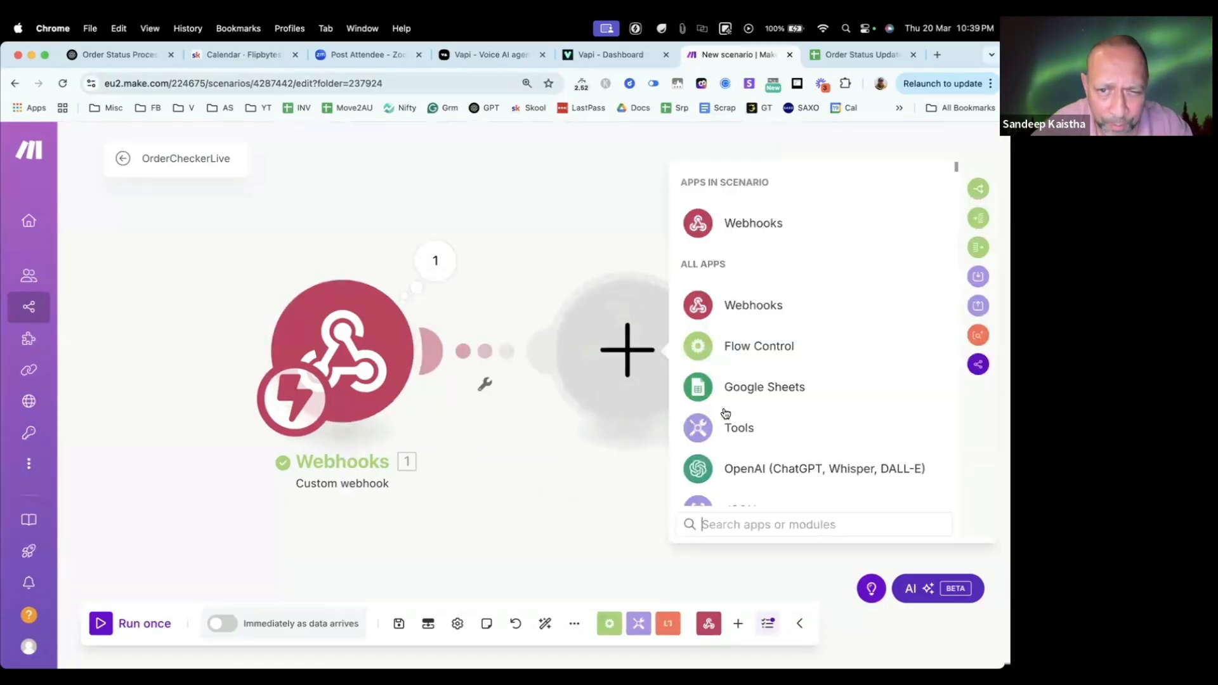
pyautogui.click(739, 389)
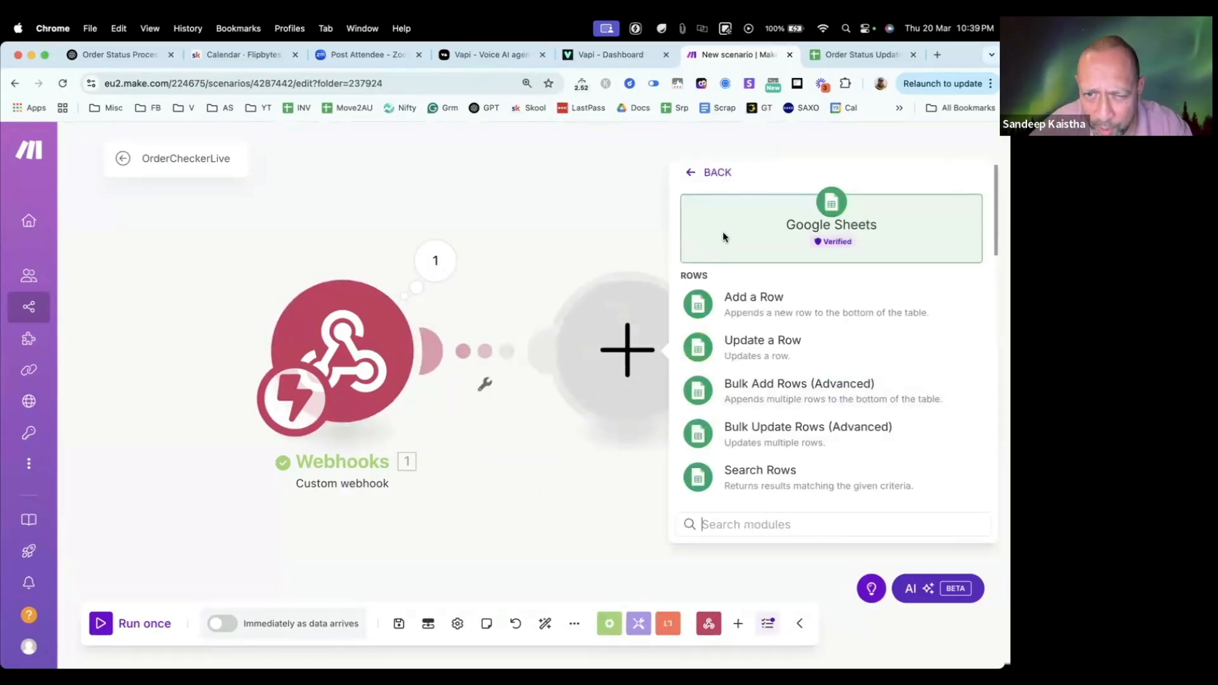
pyautogui.click(738, 474)
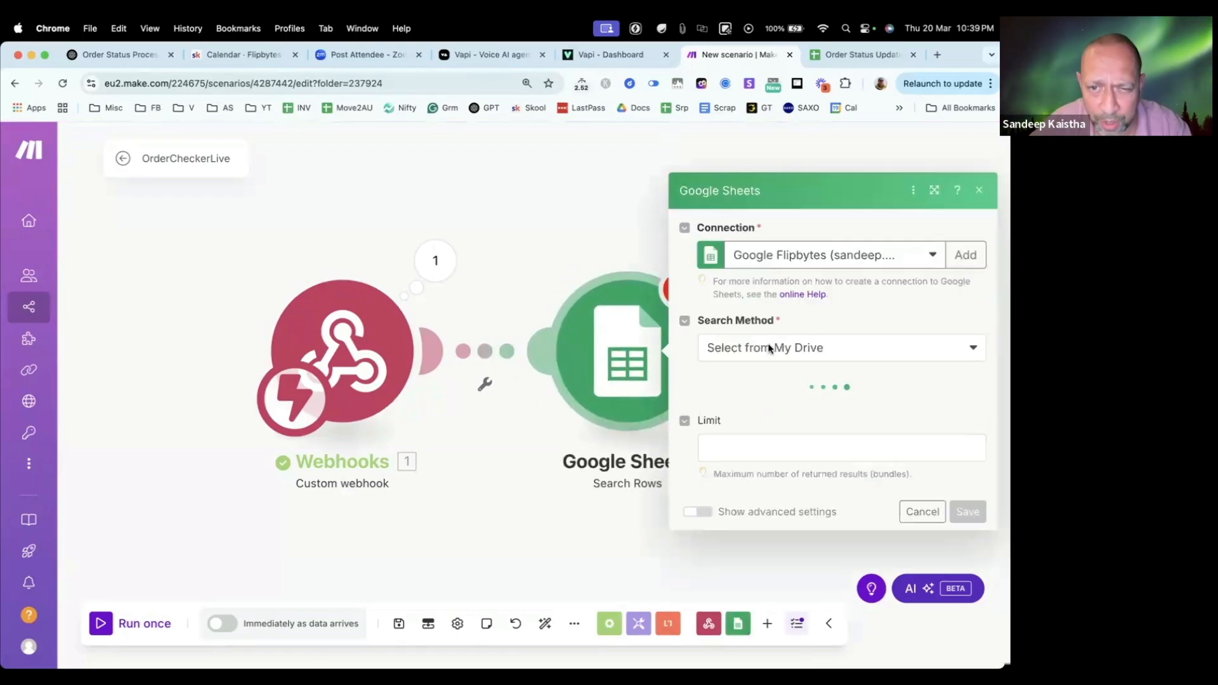
# Step: Select the Google Flipbytes connection for the Search Rows module and view the form for creating a new connection
pyautogui.click(844, 55)
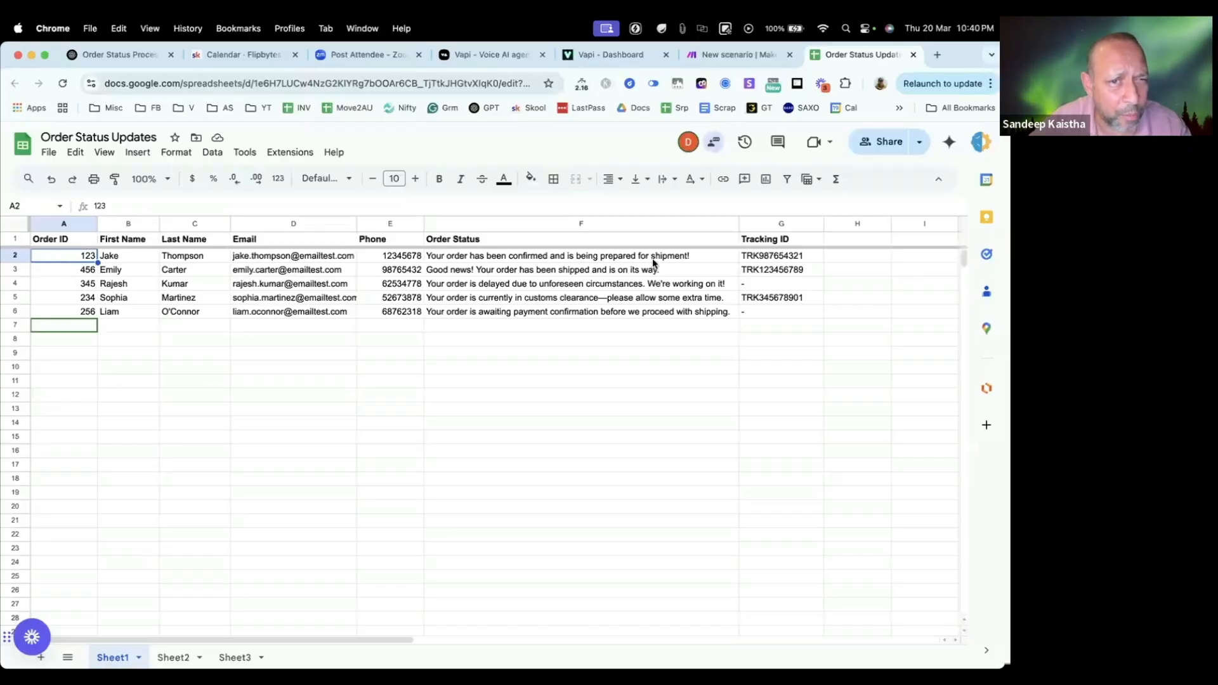
pyautogui.click(734, 54)
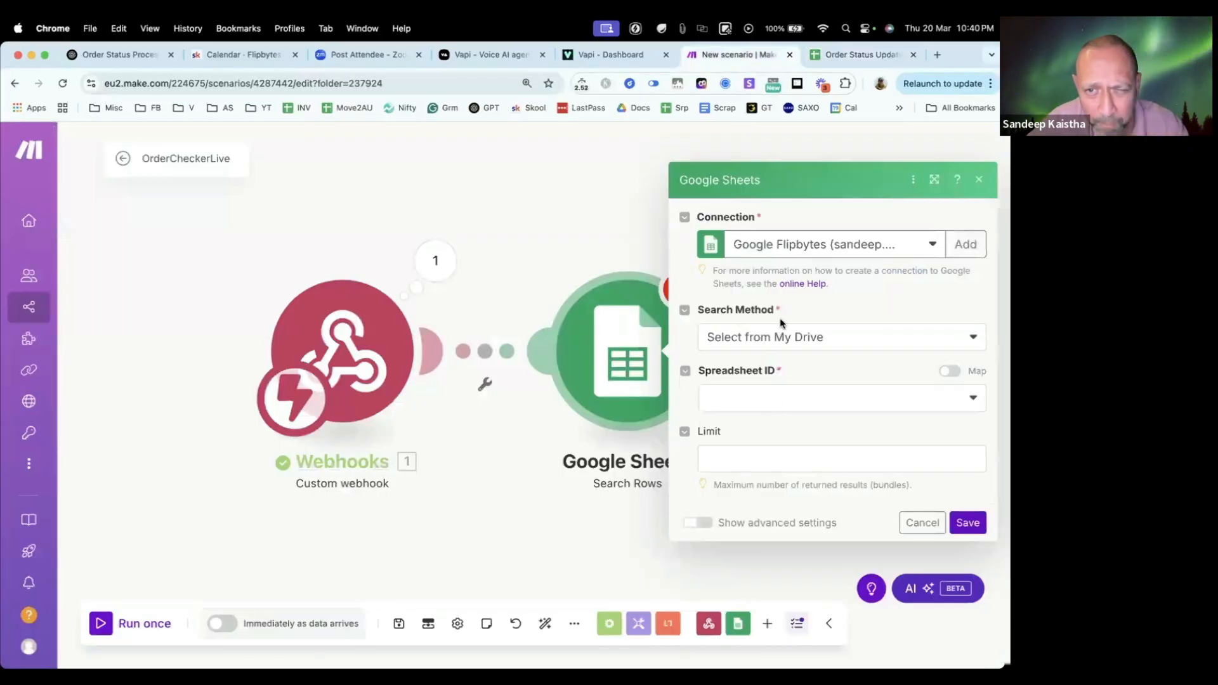
pyautogui.moveTo(379, 230); pyautogui.dragTo(243, 203)
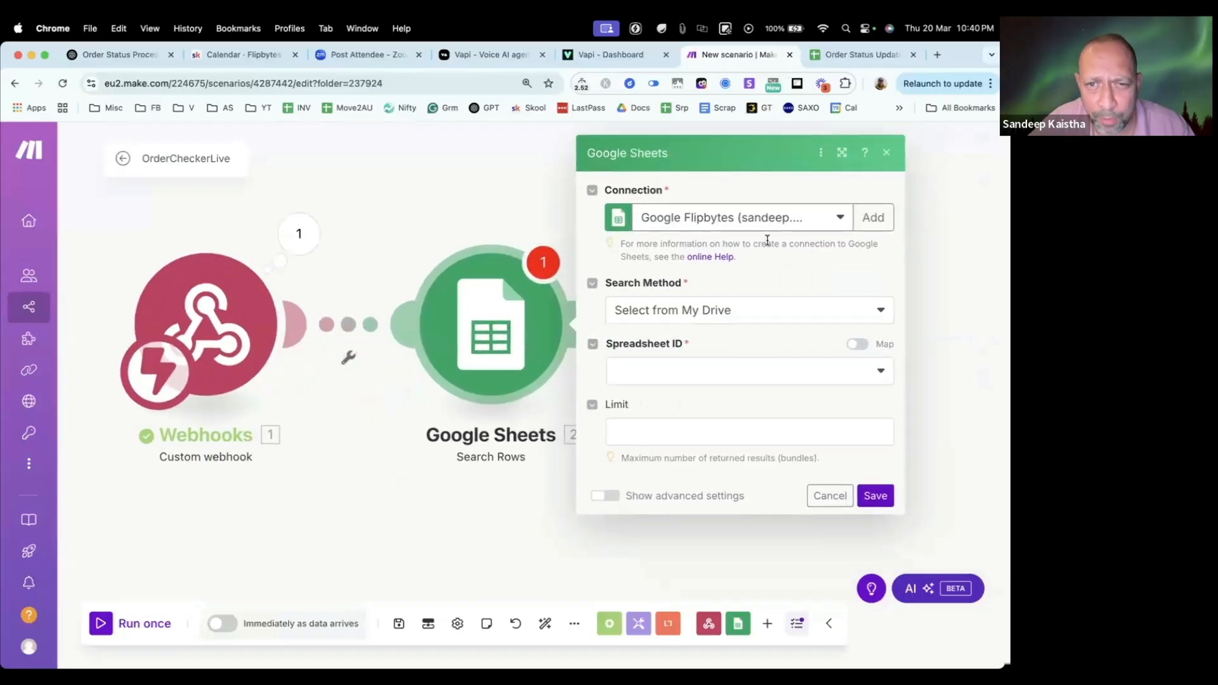
pyautogui.click(769, 220)
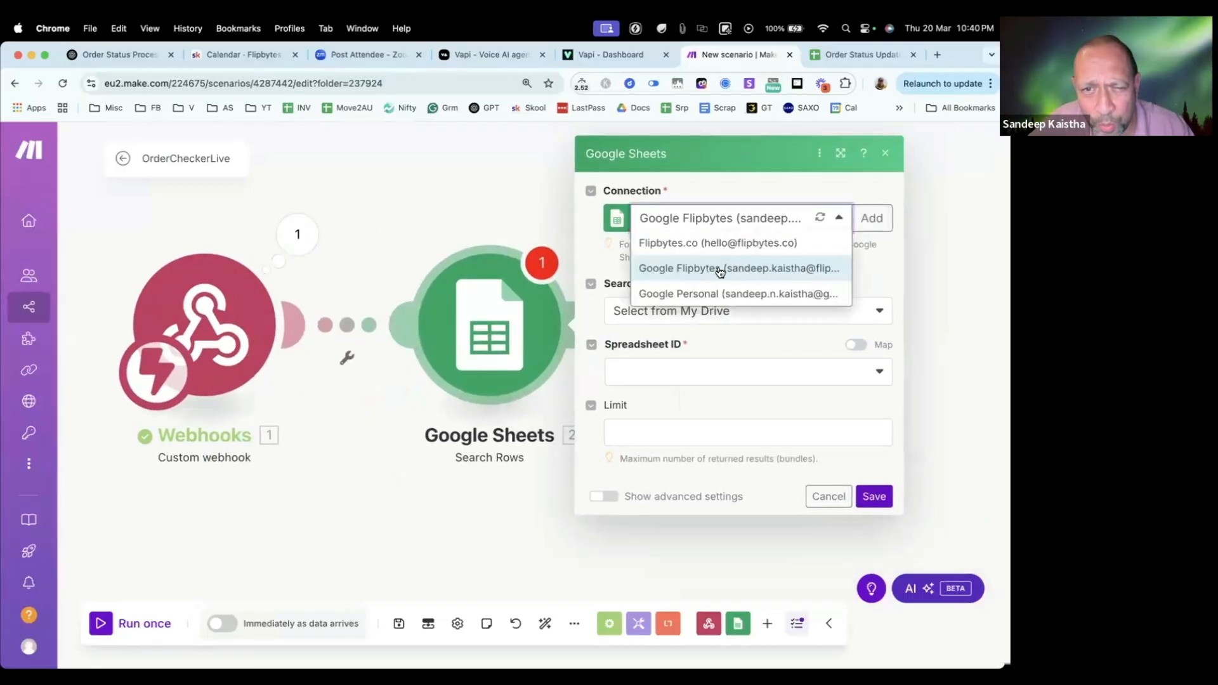
pyautogui.click(741, 269)
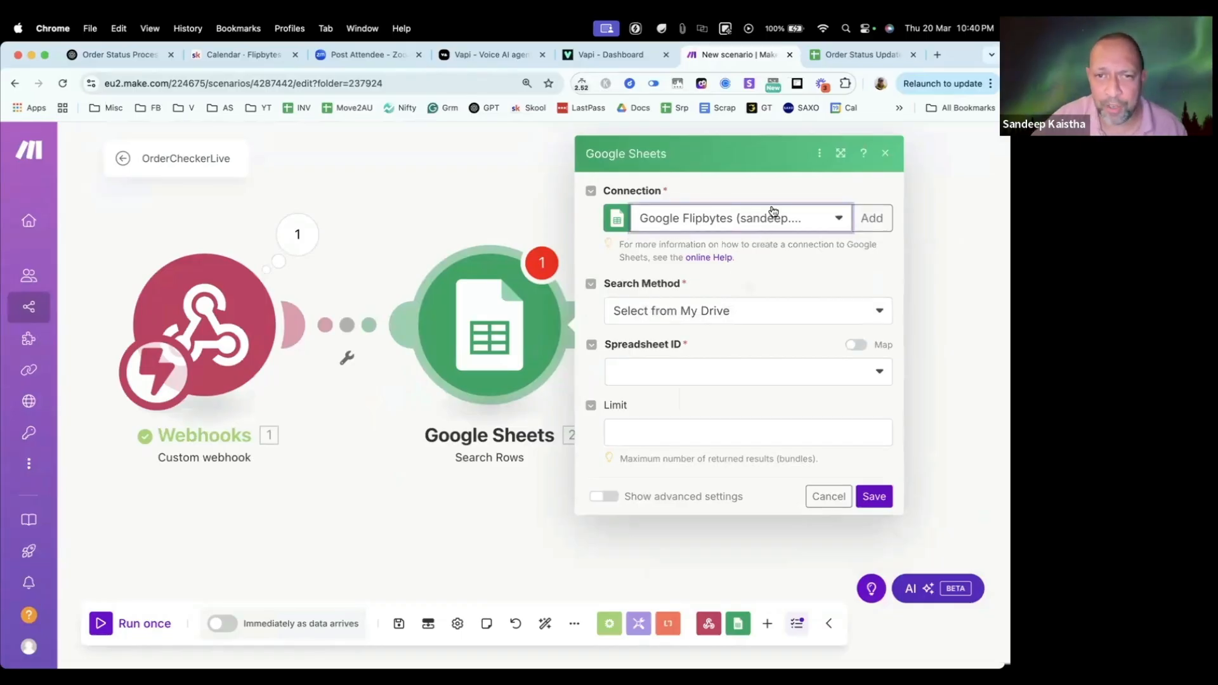
pyautogui.click(872, 218)
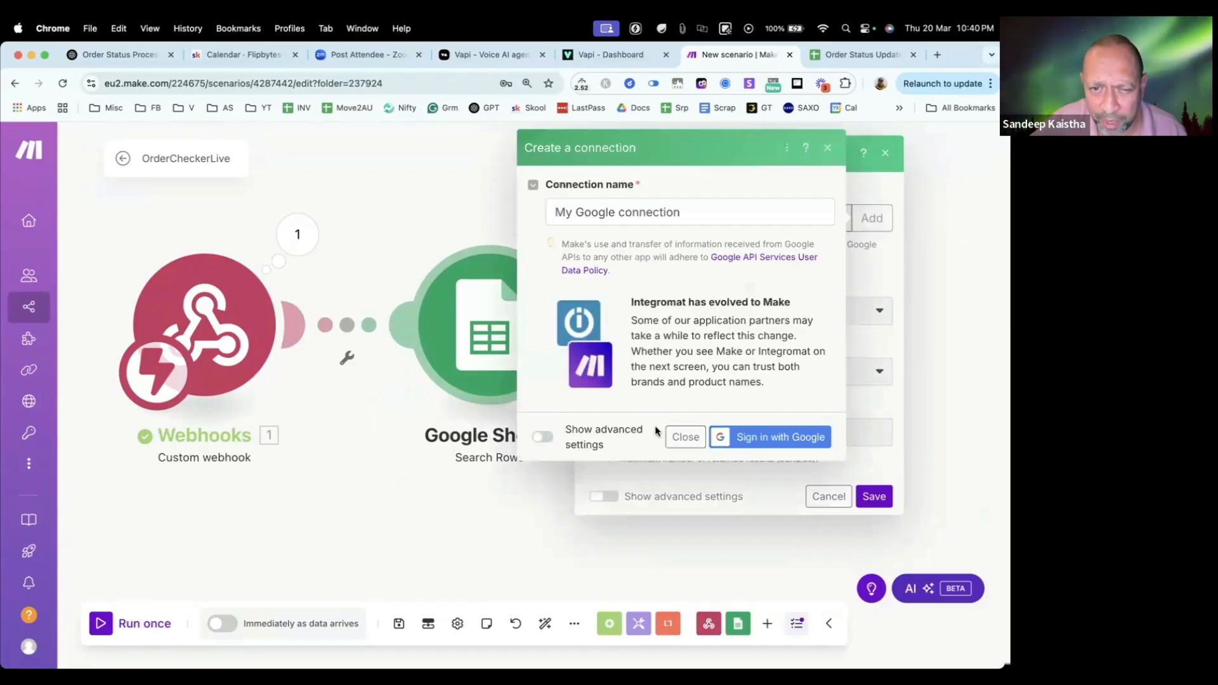
pyautogui.click(685, 436)
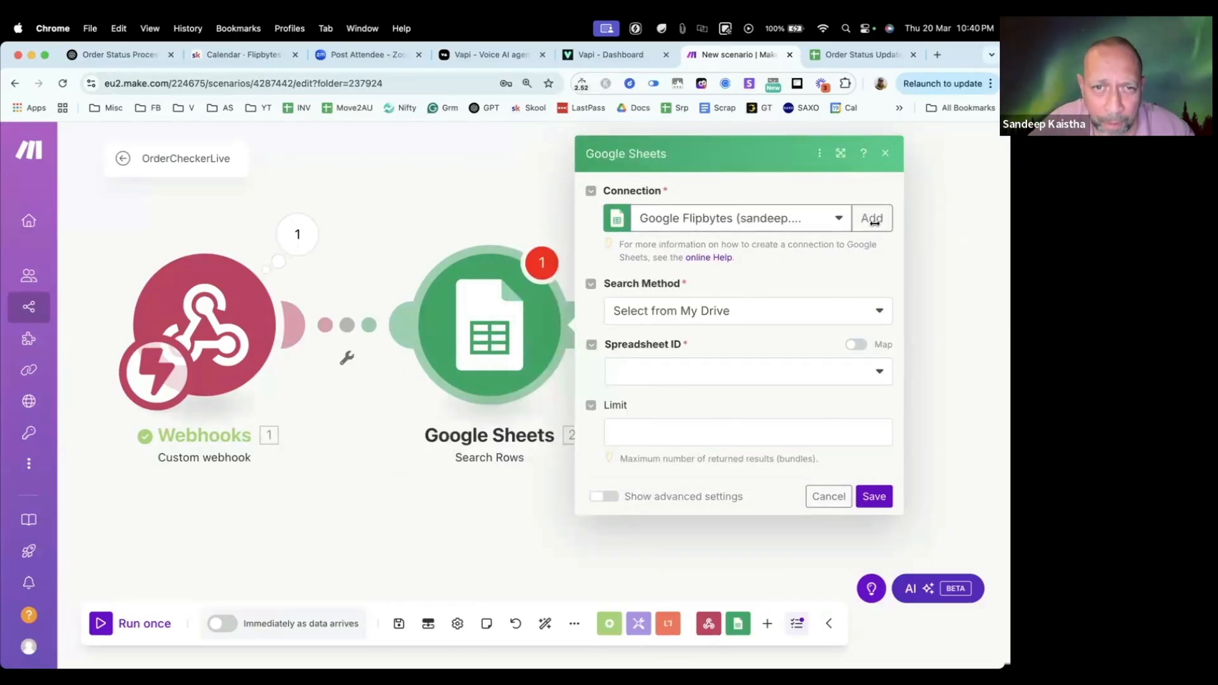
# Step: Set the search method to Select from My Drive, check the order spreadsheet's title, and refresh the list of available spreadsheets
pyautogui.click(761, 316)
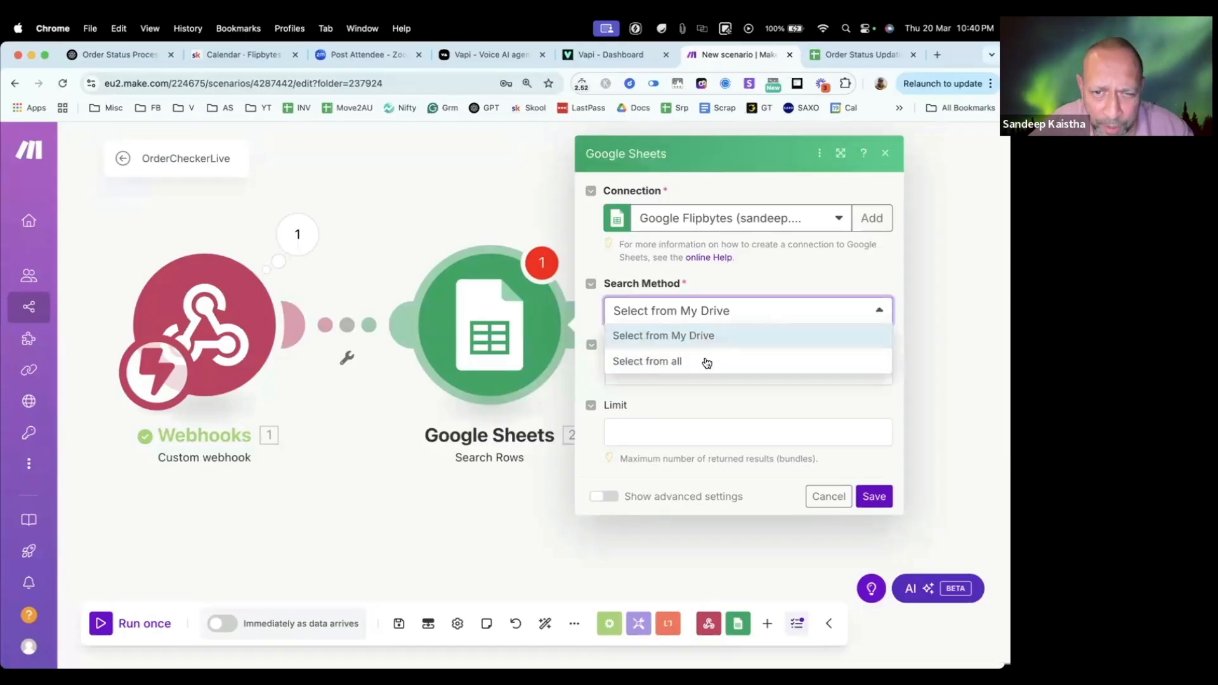
pyautogui.click(716, 342)
pyautogui.click(759, 376)
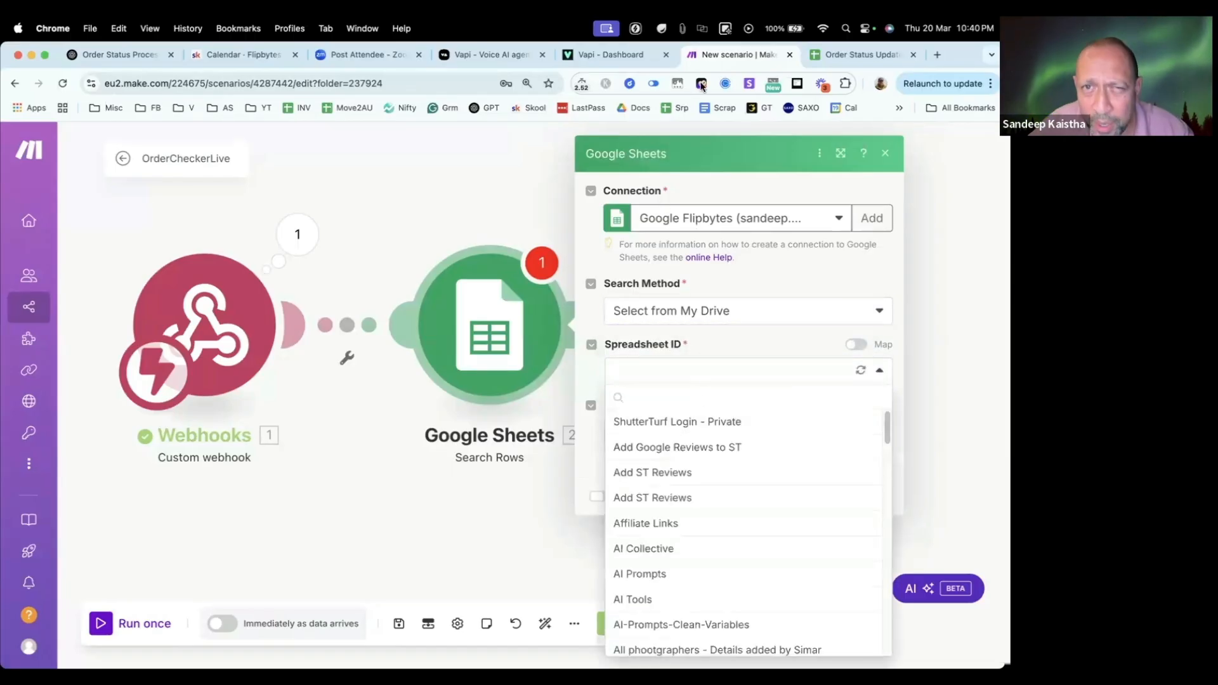
pyautogui.click(834, 55)
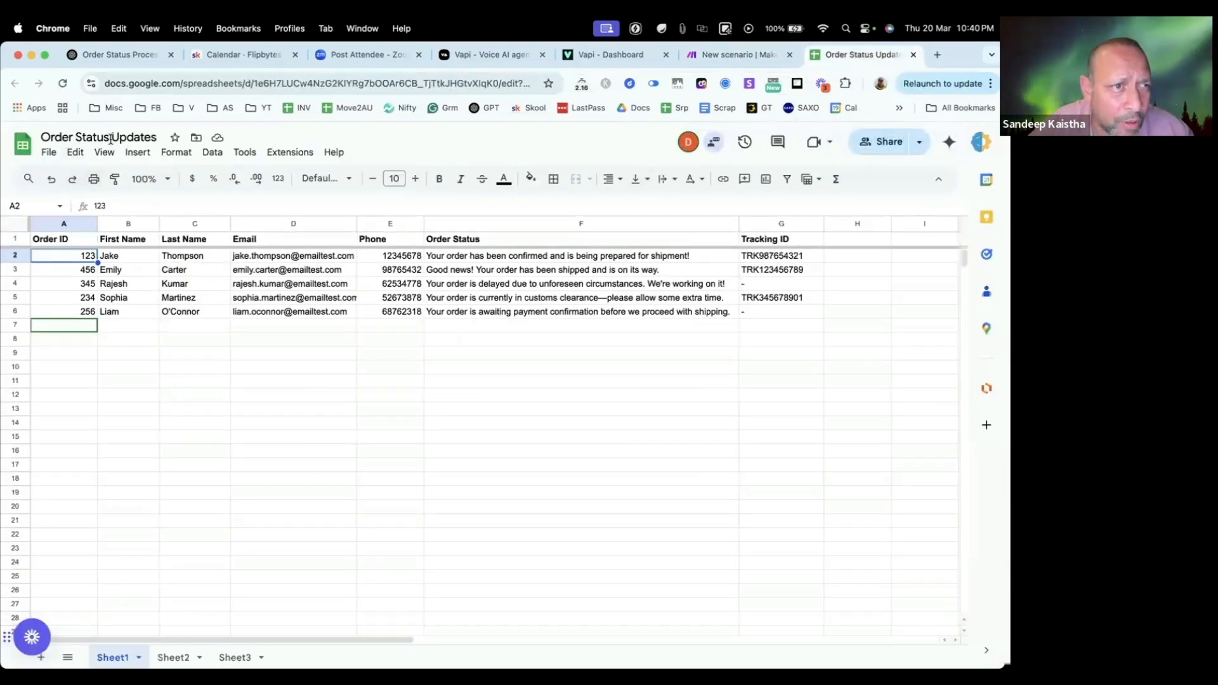
pyautogui.click(729, 56)
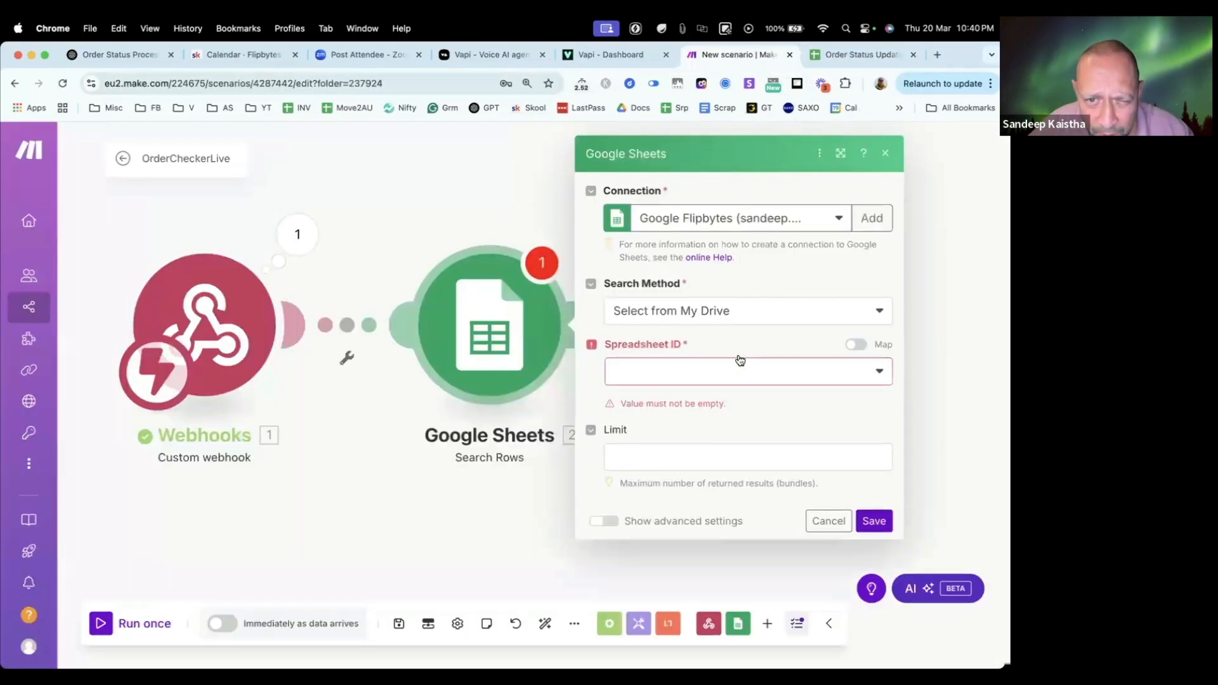
pyautogui.click(814, 311)
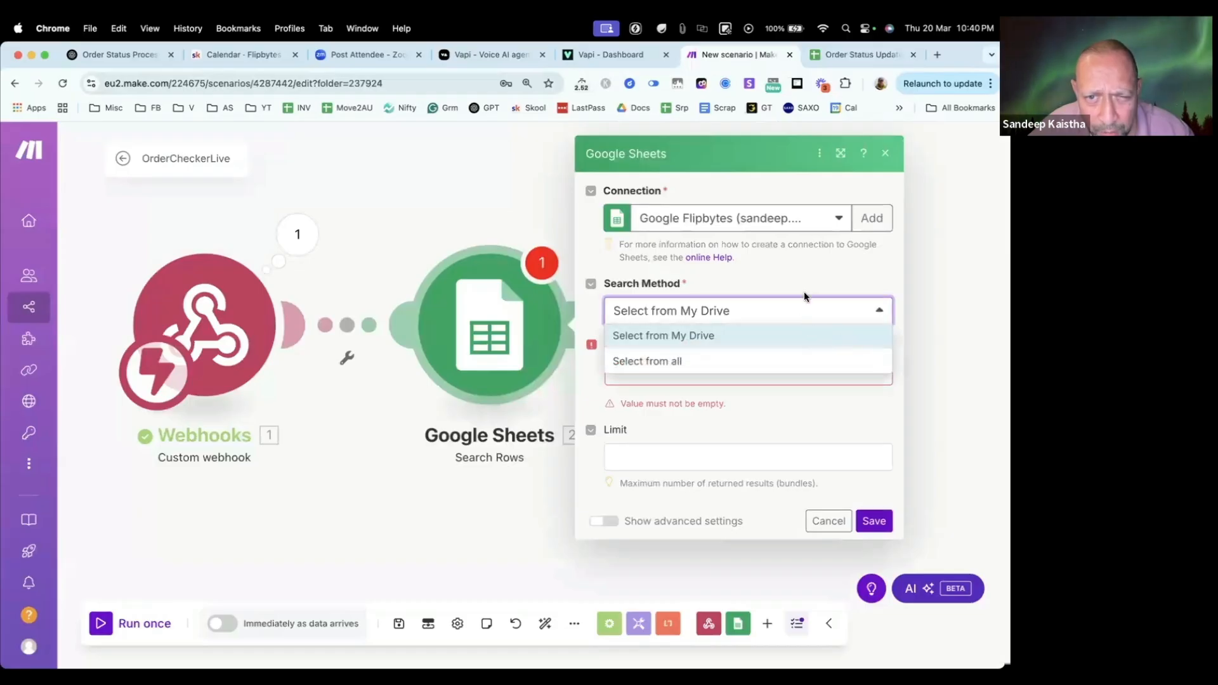
pyautogui.click(815, 335)
pyautogui.click(760, 367)
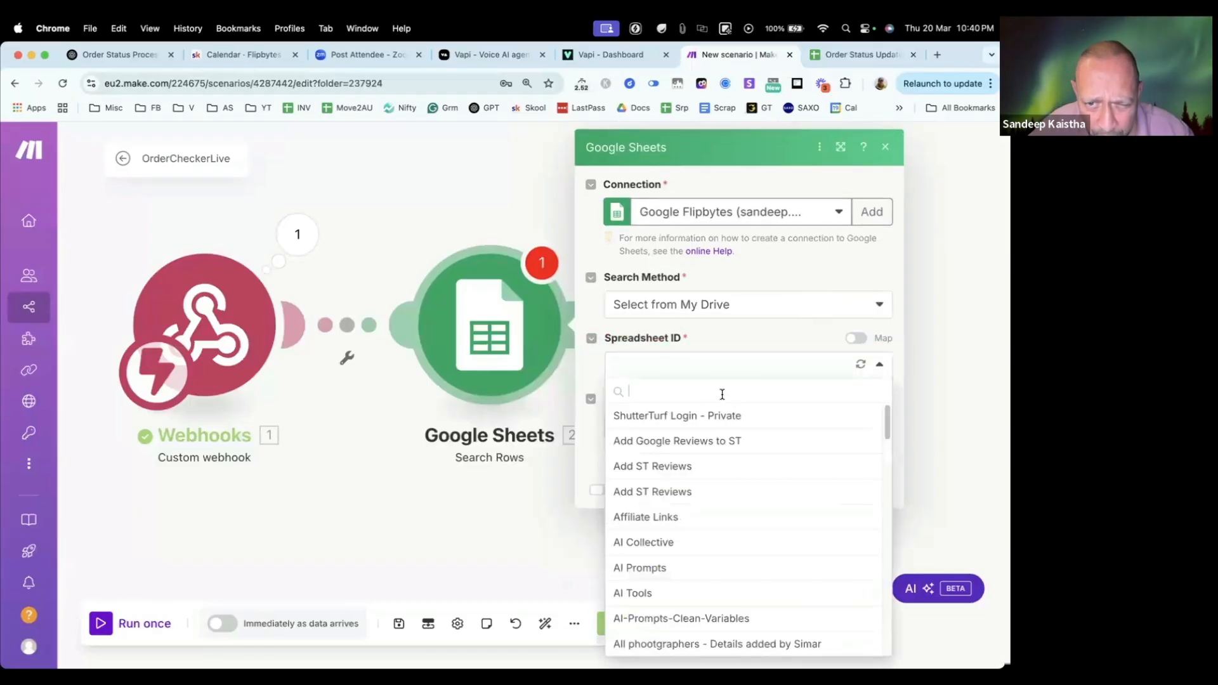
pyautogui.click(860, 364)
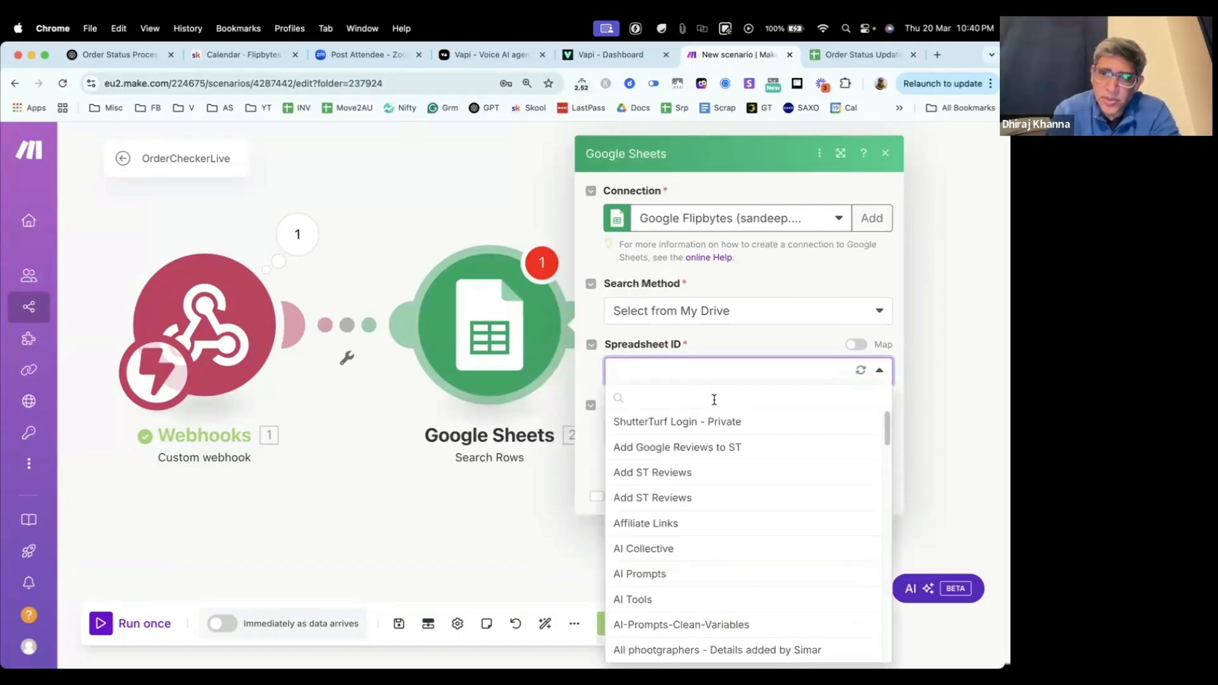
# Step: Search the spreadsheet list for "upda" and choose Order Status Updates as the Spreadsheet ID
pyautogui.click(714, 400)
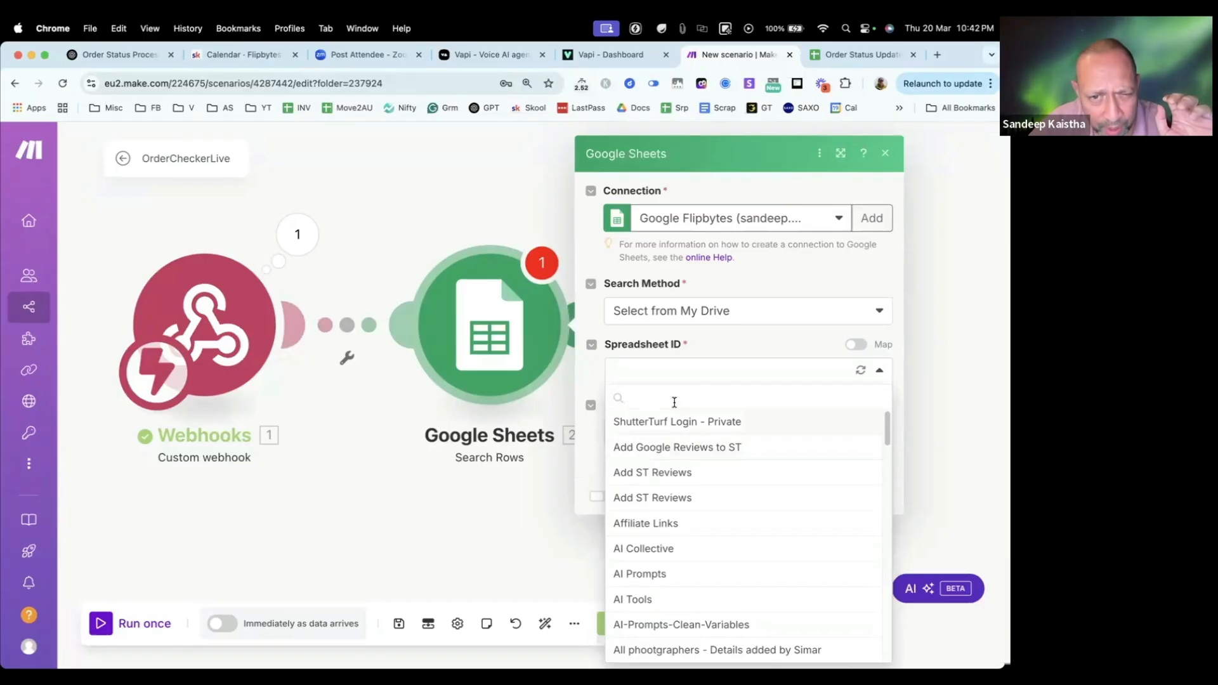
pyautogui.write('updarte')
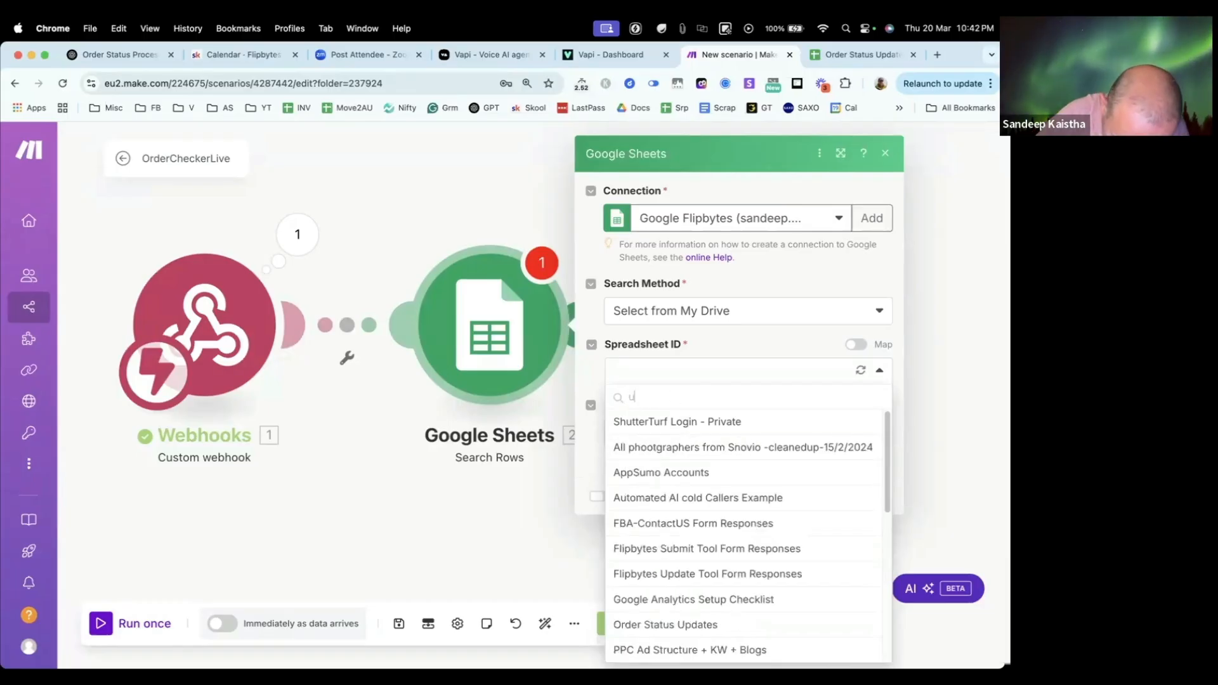
pyautogui.press('BackSpace')
pyautogui.press('BackSpace')
pyautogui.press('BackSpace')
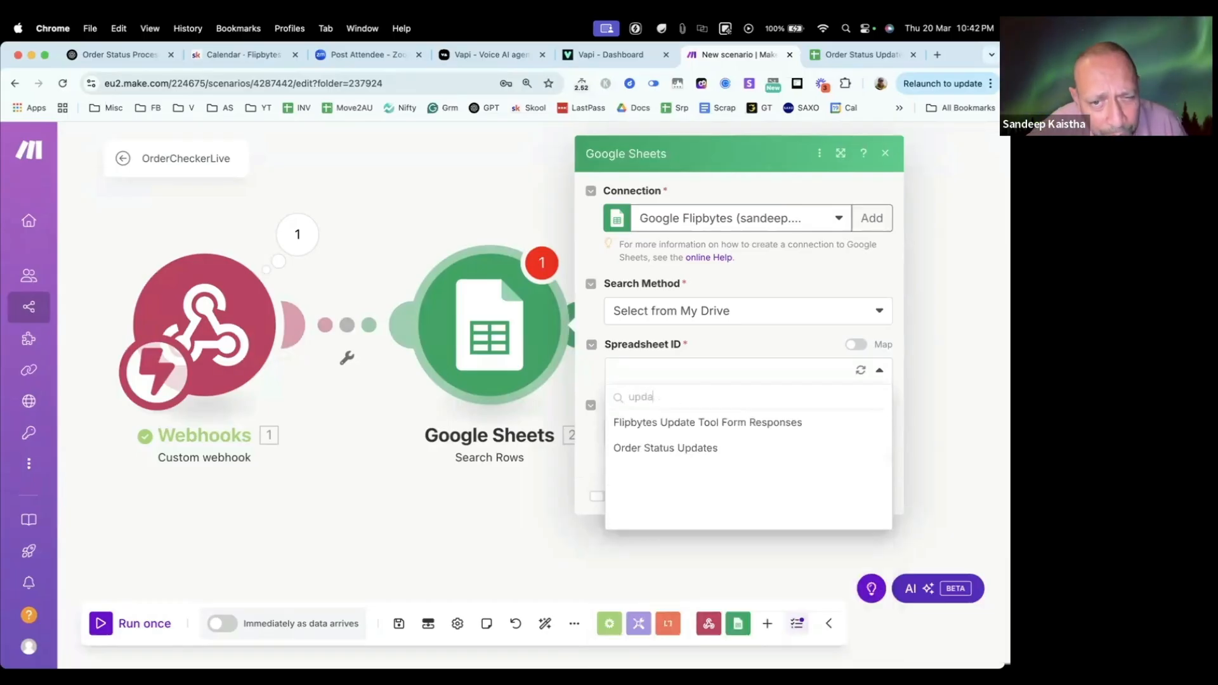
pyautogui.click(692, 449)
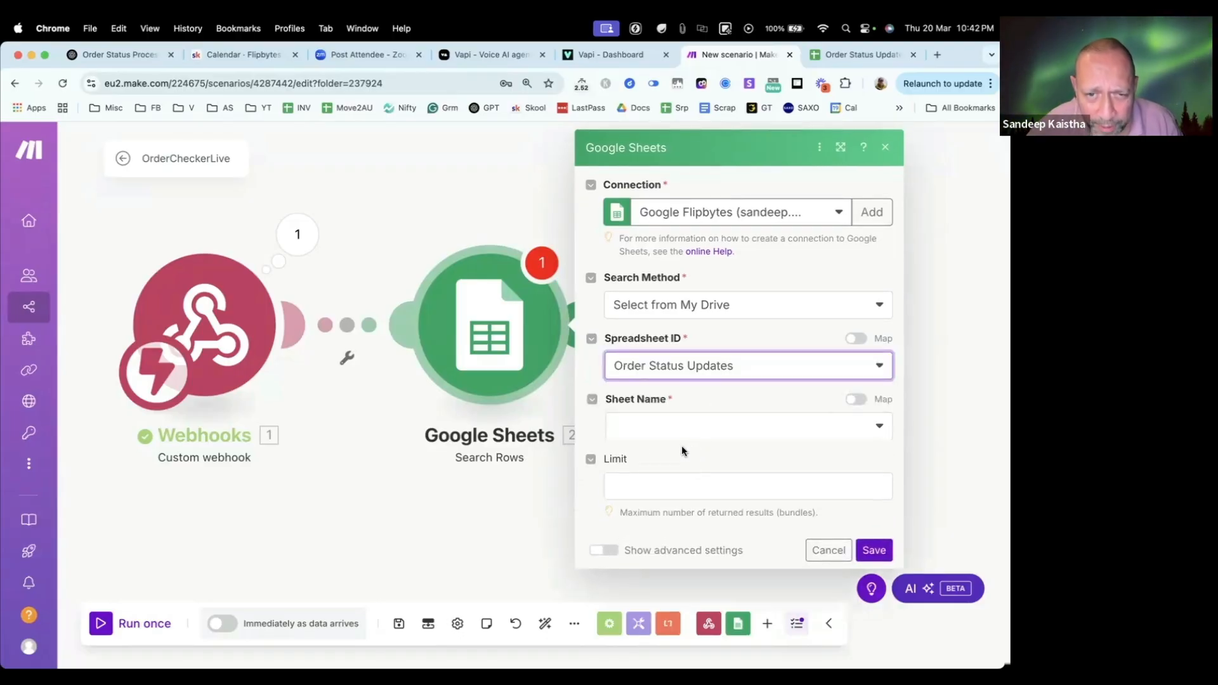
# Step: Set the sheet name to Sheet1 and check it against the sheets in the Order Status Updates spreadsheet
pyautogui.click(697, 426)
pyautogui.click(658, 457)
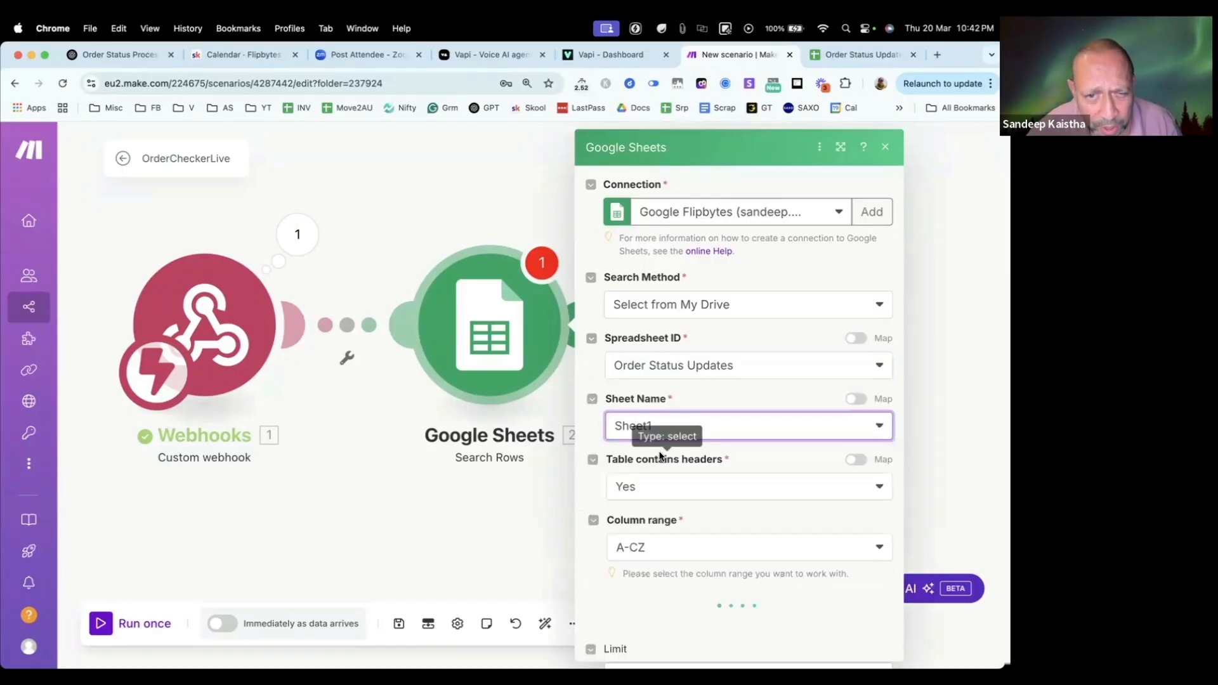
pyautogui.click(818, 56)
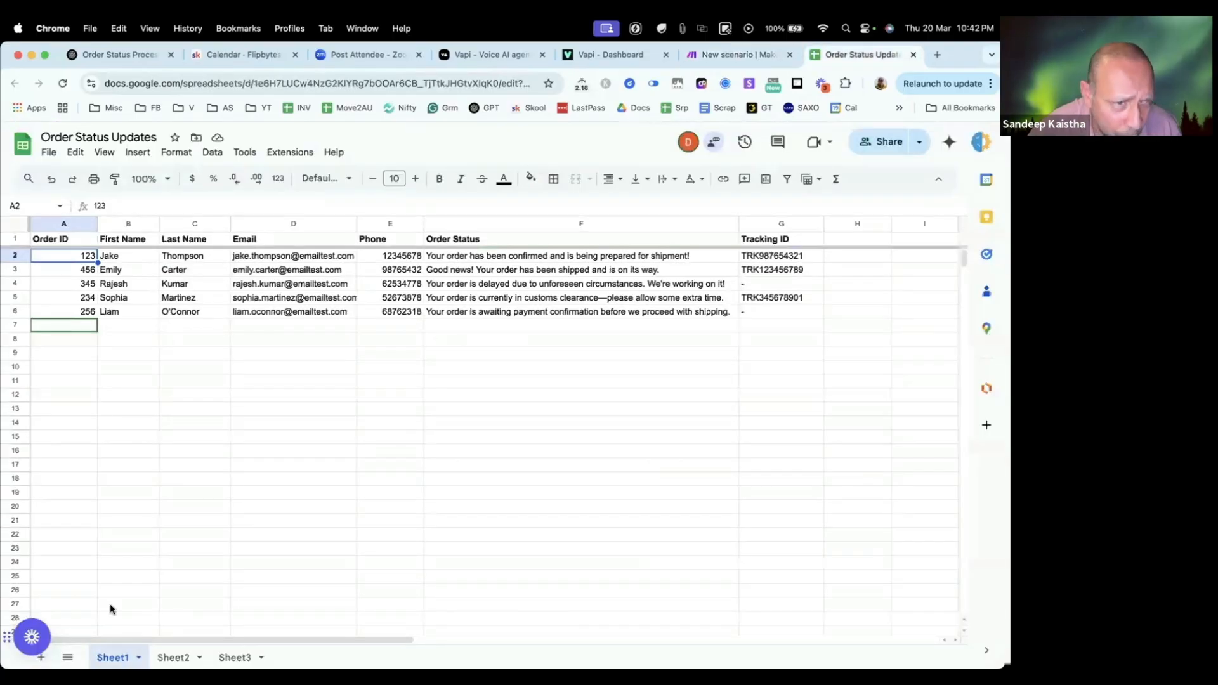
pyautogui.click(735, 55)
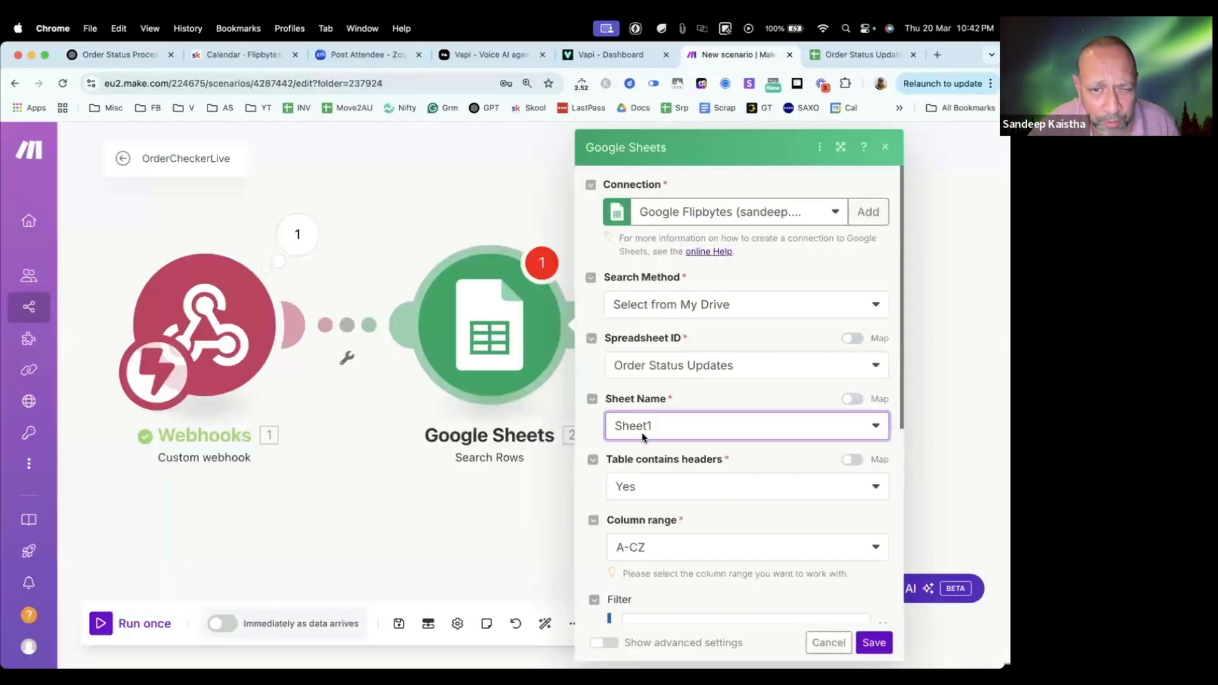
# Step: Set the filter column to Order ID (A) and compare it with the order rows in the spreadsheet before returning to Make
pyautogui.scroll(-5, 708, 426)
pyautogui.scroll(2, 694, 356)
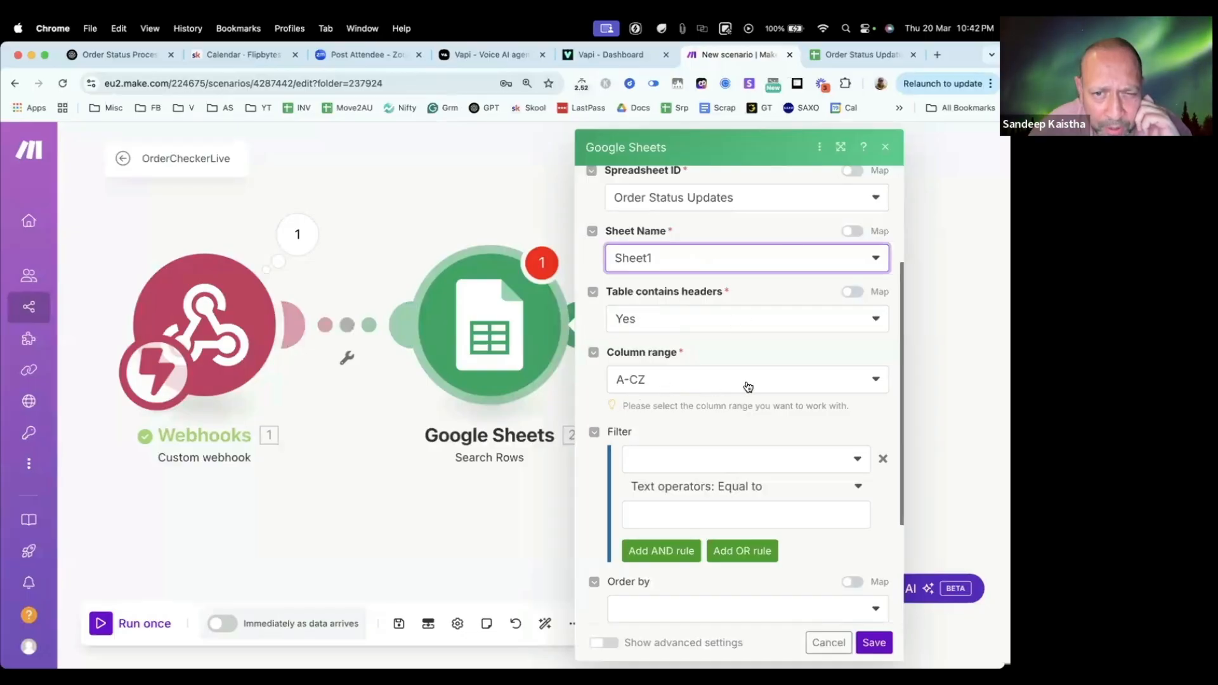
pyautogui.scroll(-2, 748, 385)
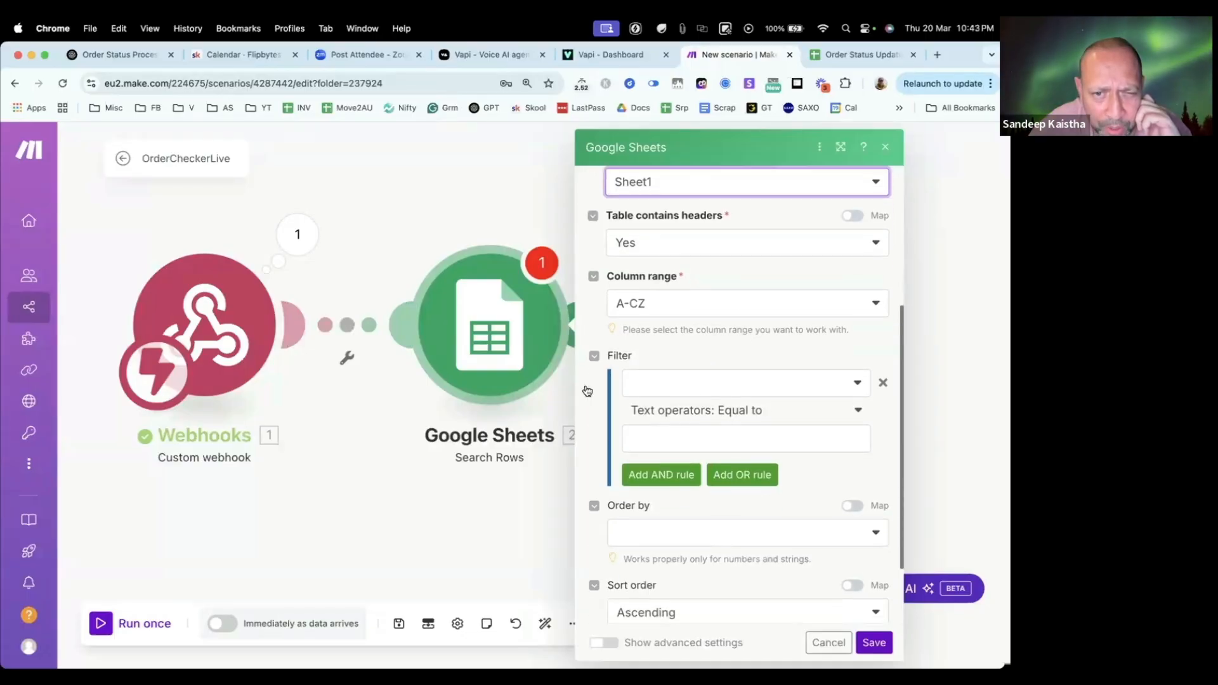
pyautogui.click(767, 382)
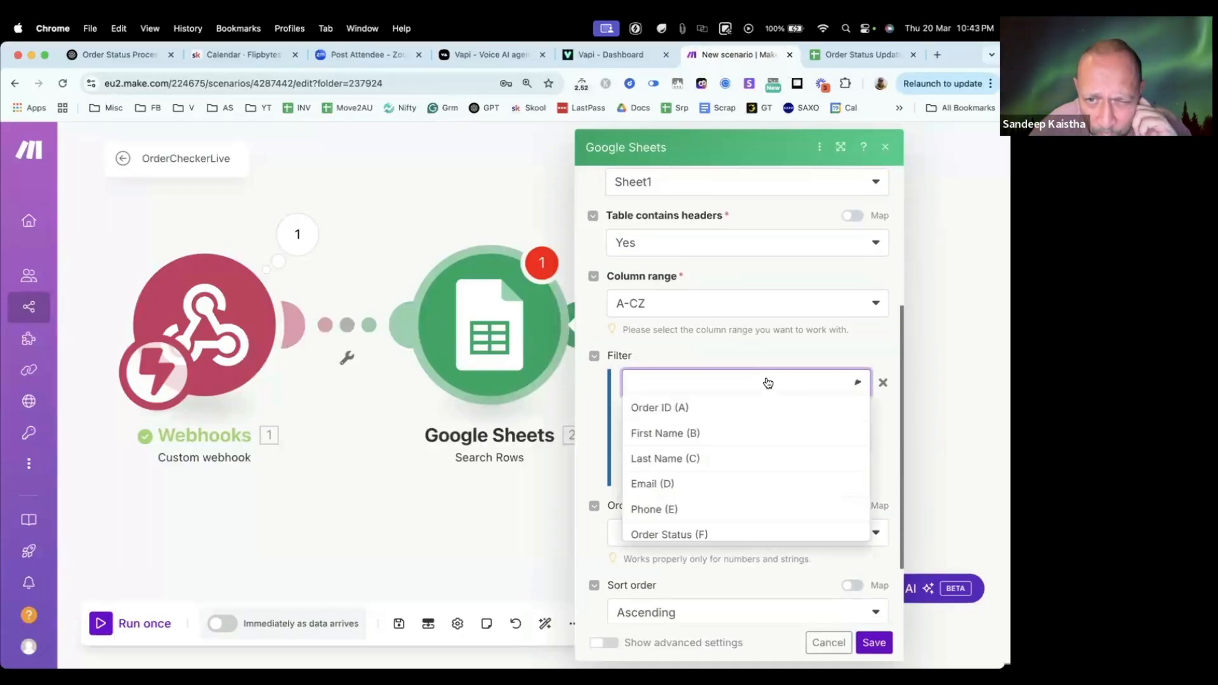
pyautogui.click(736, 410)
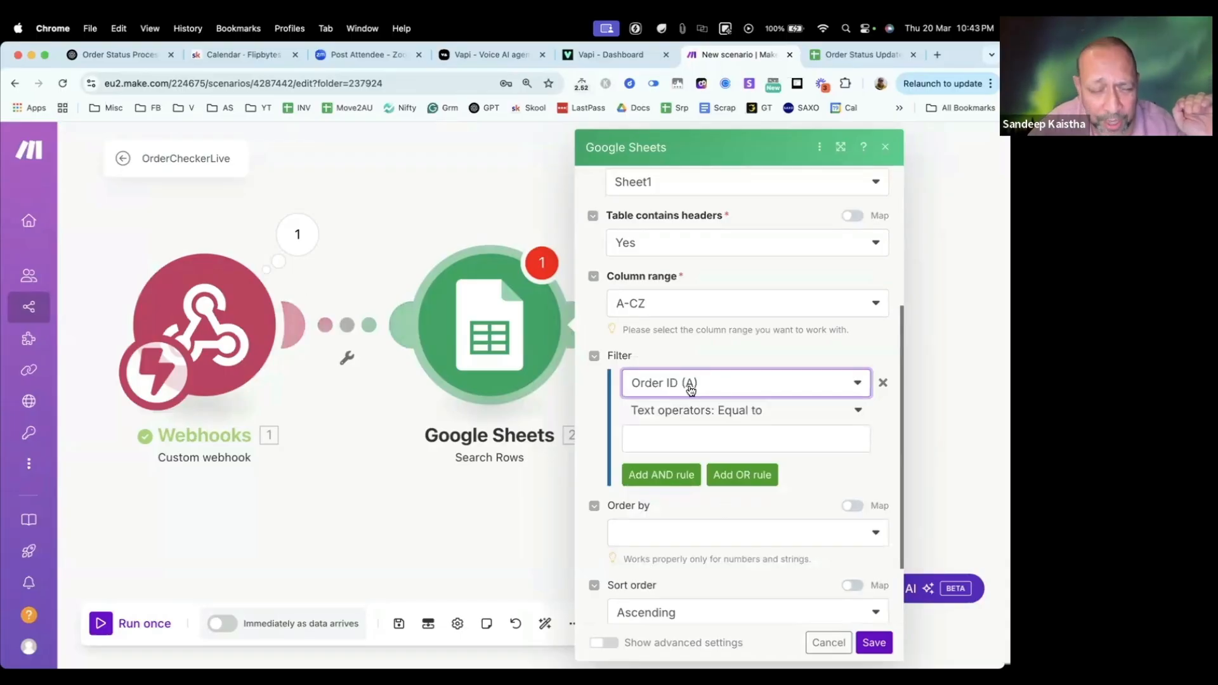
pyautogui.click(832, 62)
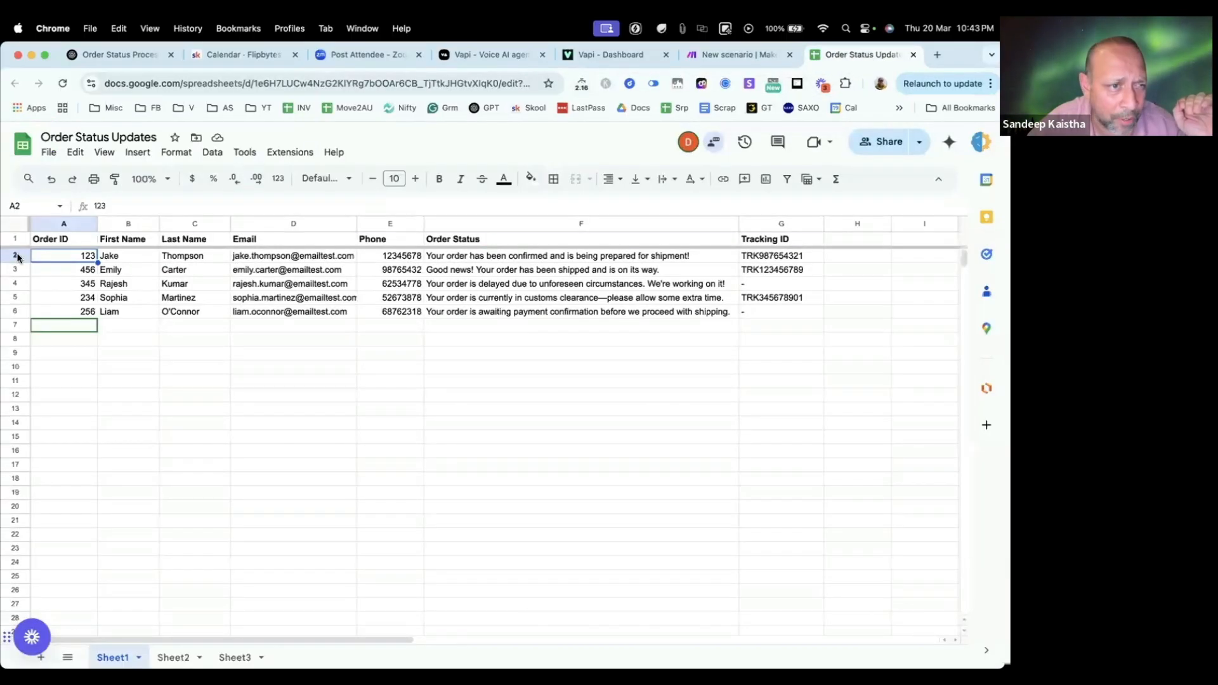
pyautogui.click(17, 257)
pyautogui.click(194, 381)
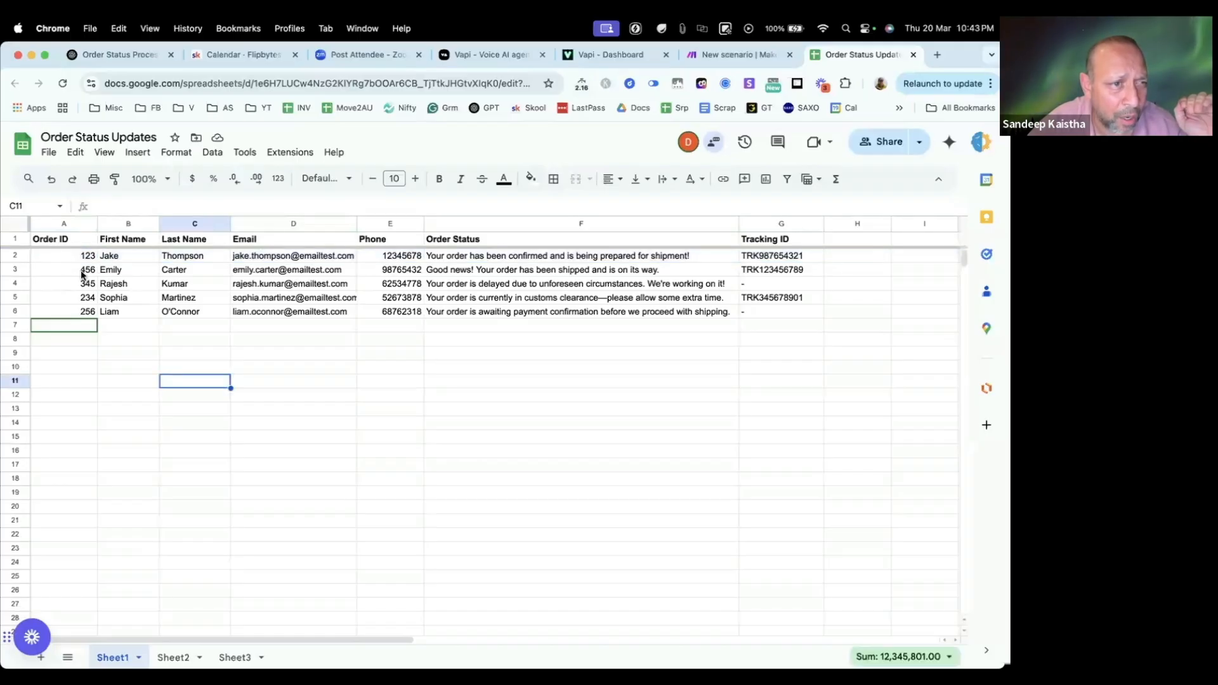
pyautogui.click(81, 274)
pyautogui.click(728, 55)
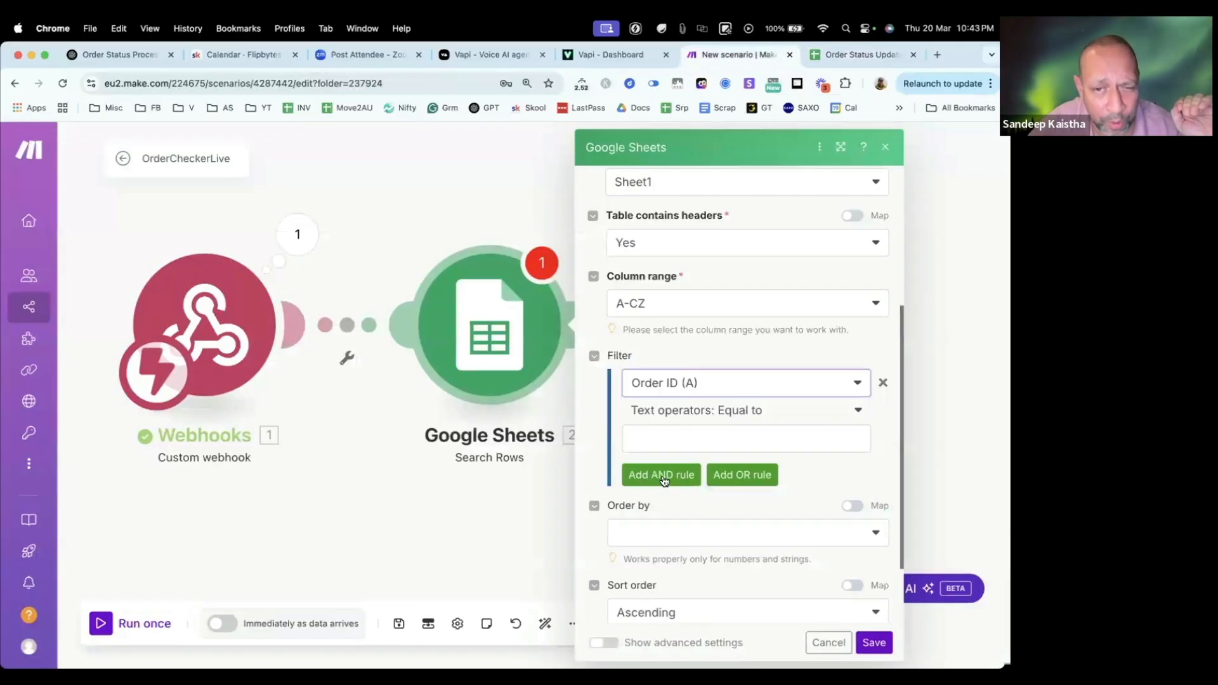
# Step: Map the filter's Equal to value to the webhook's OrderID under toolWithToolCallList, toolCall, function and arguments
pyautogui.click(705, 437)
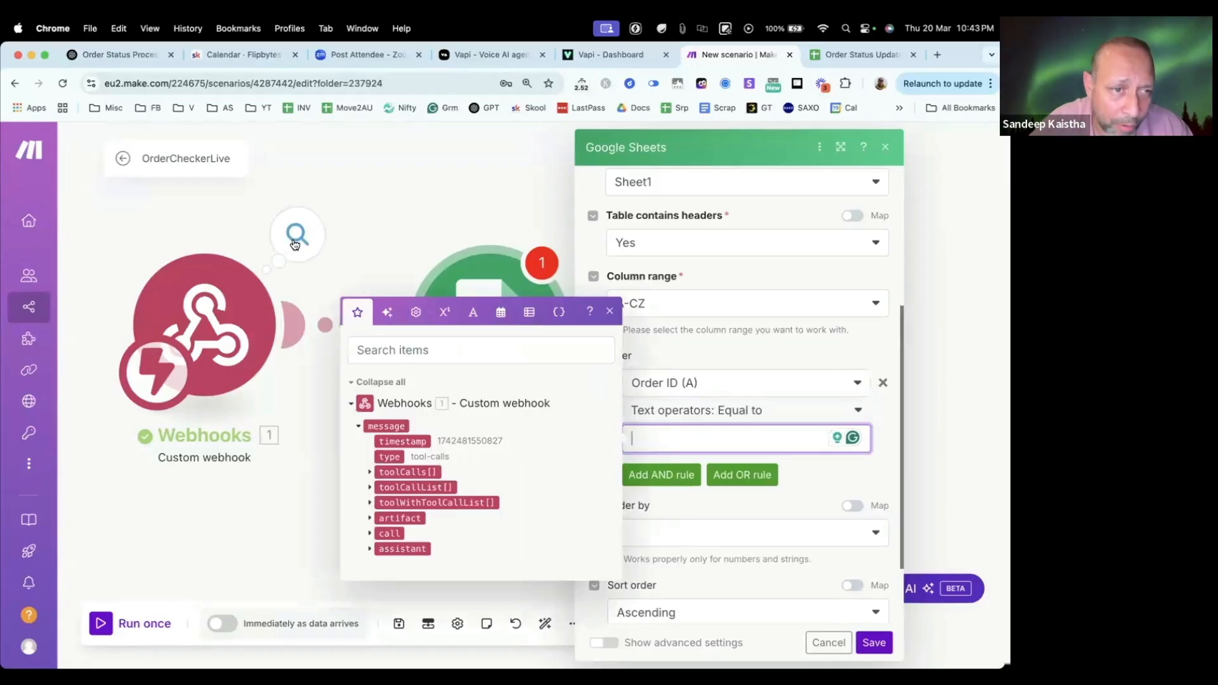
pyautogui.click(370, 504)
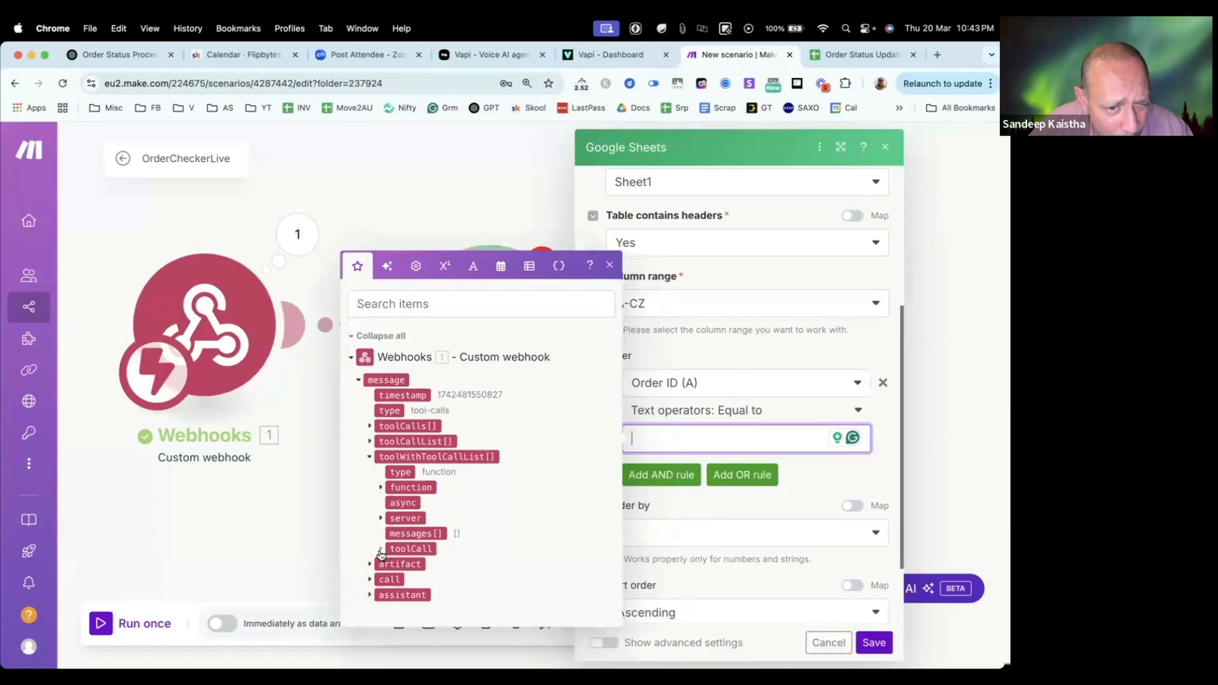
pyautogui.click(381, 549)
pyautogui.click(391, 579)
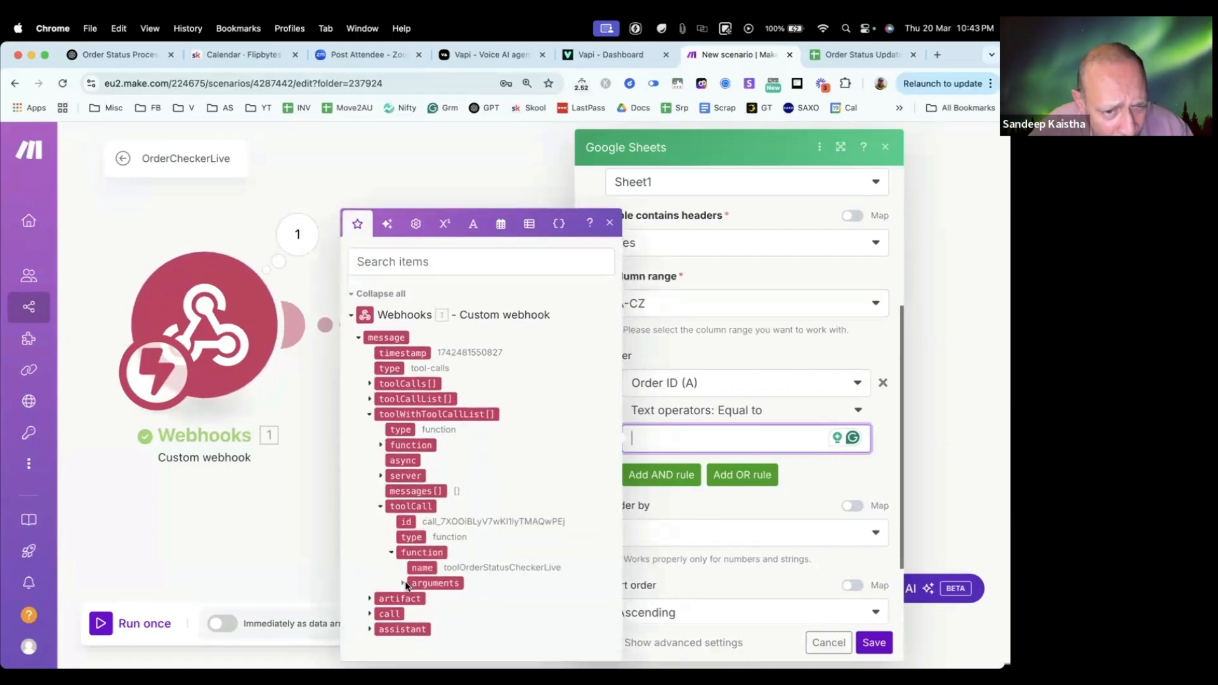
pyautogui.click(404, 583)
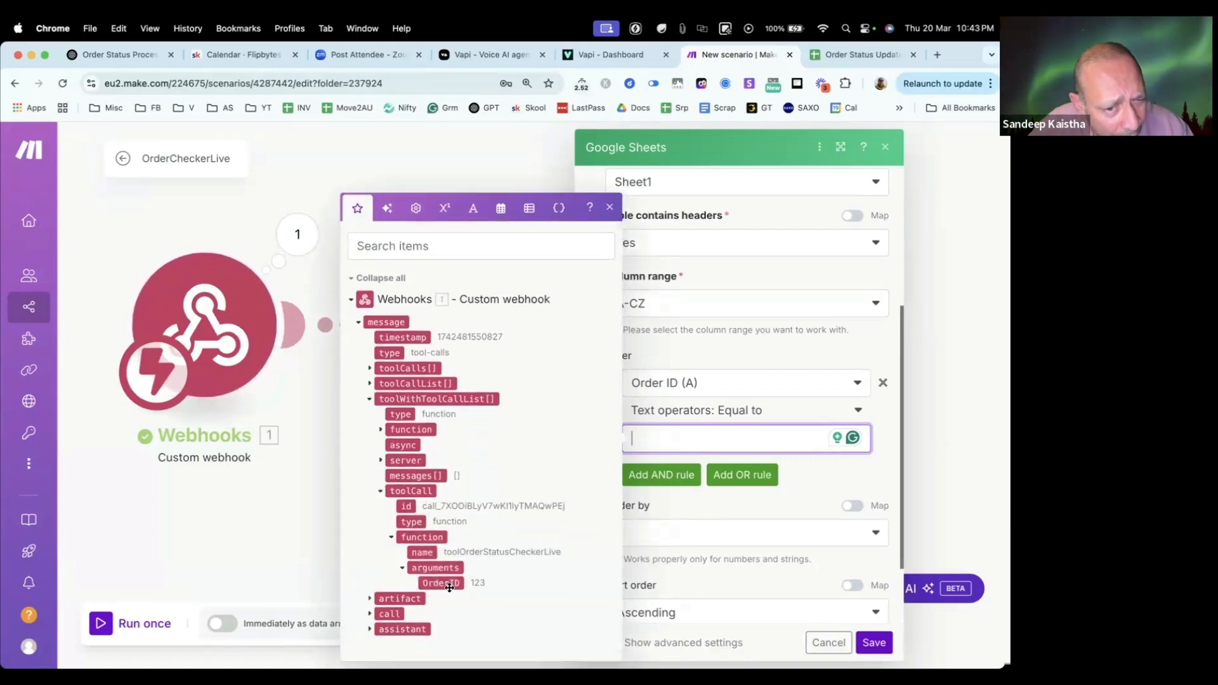
pyautogui.moveTo(450, 587); pyautogui.dragTo(704, 446)
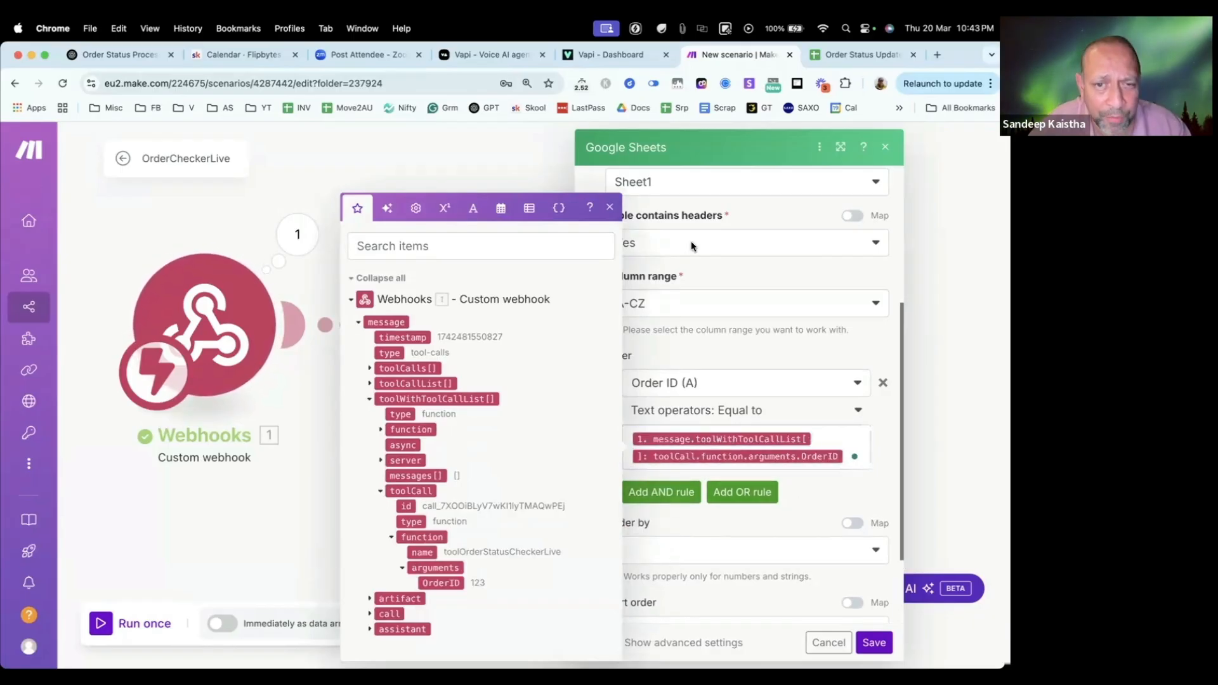
pyautogui.click(610, 209)
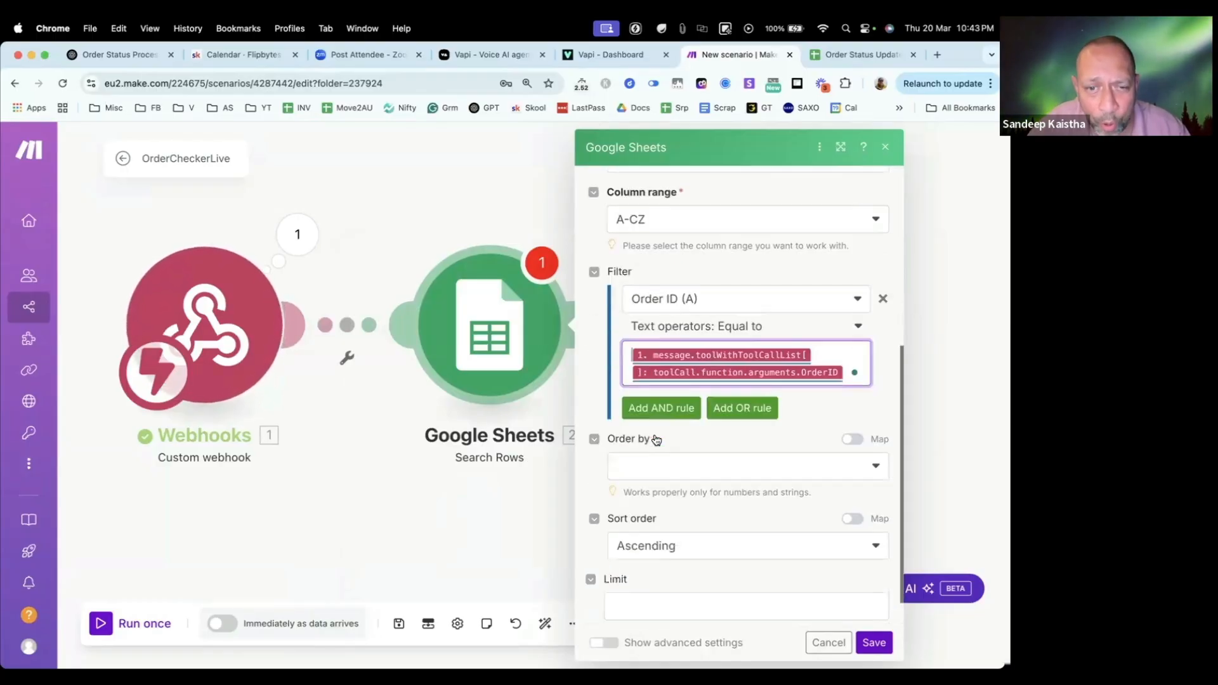
pyautogui.scroll(-3, 654, 439)
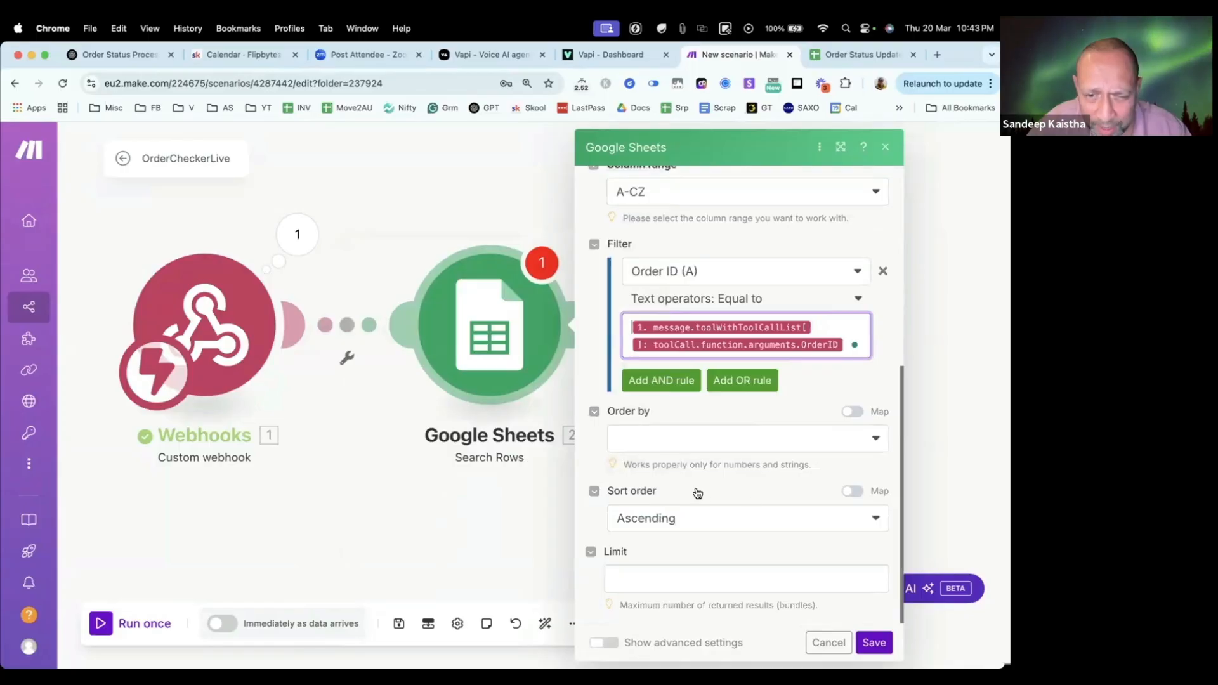
# Step: Limit the Google Sheets row search to 1 returned result and save the module's settings
pyautogui.click(654, 579)
pyautogui.write('1')
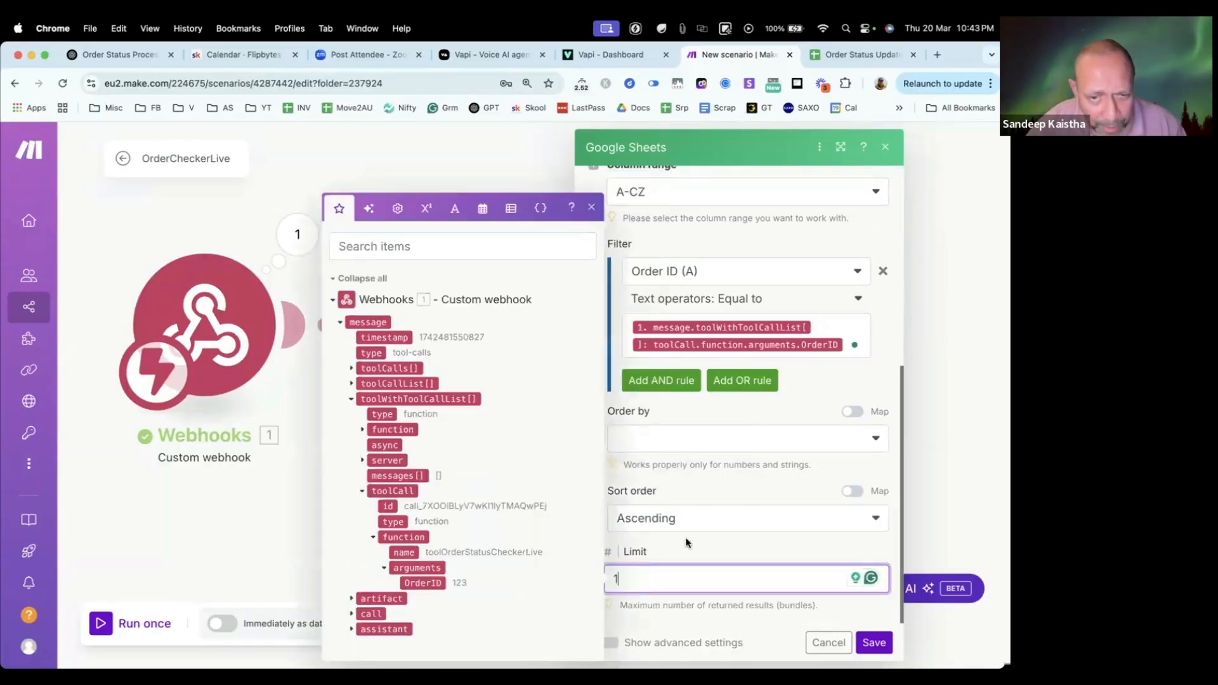
pyautogui.click(718, 557)
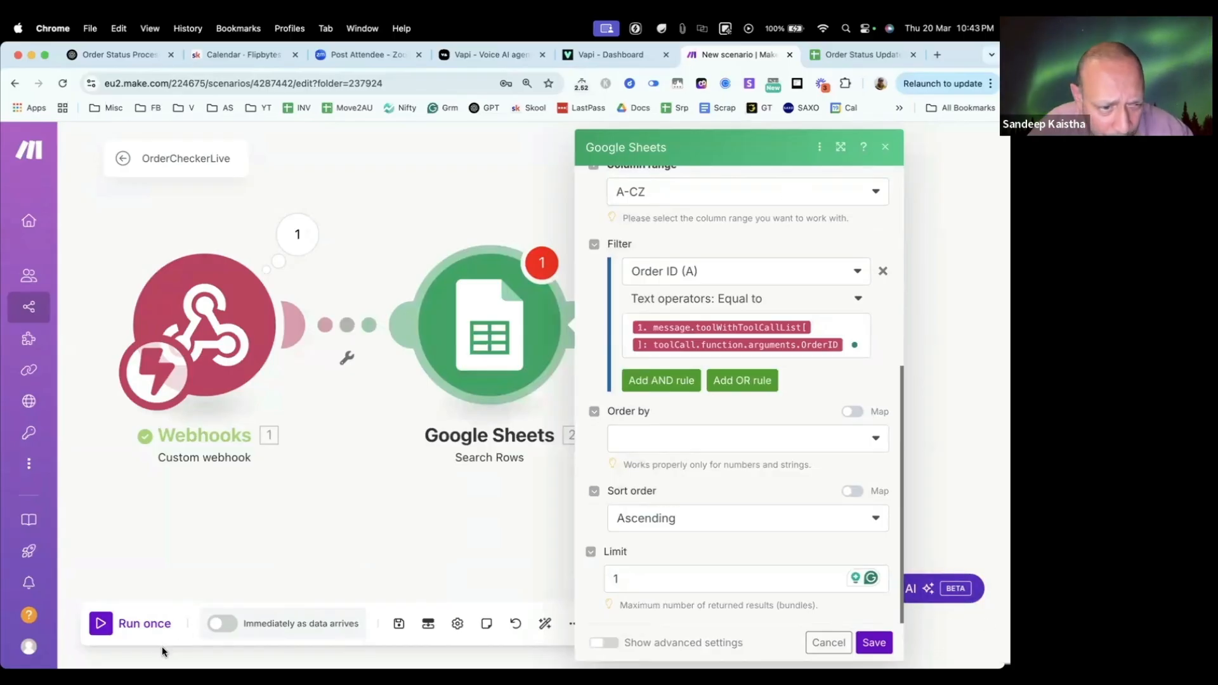
pyautogui.click(874, 643)
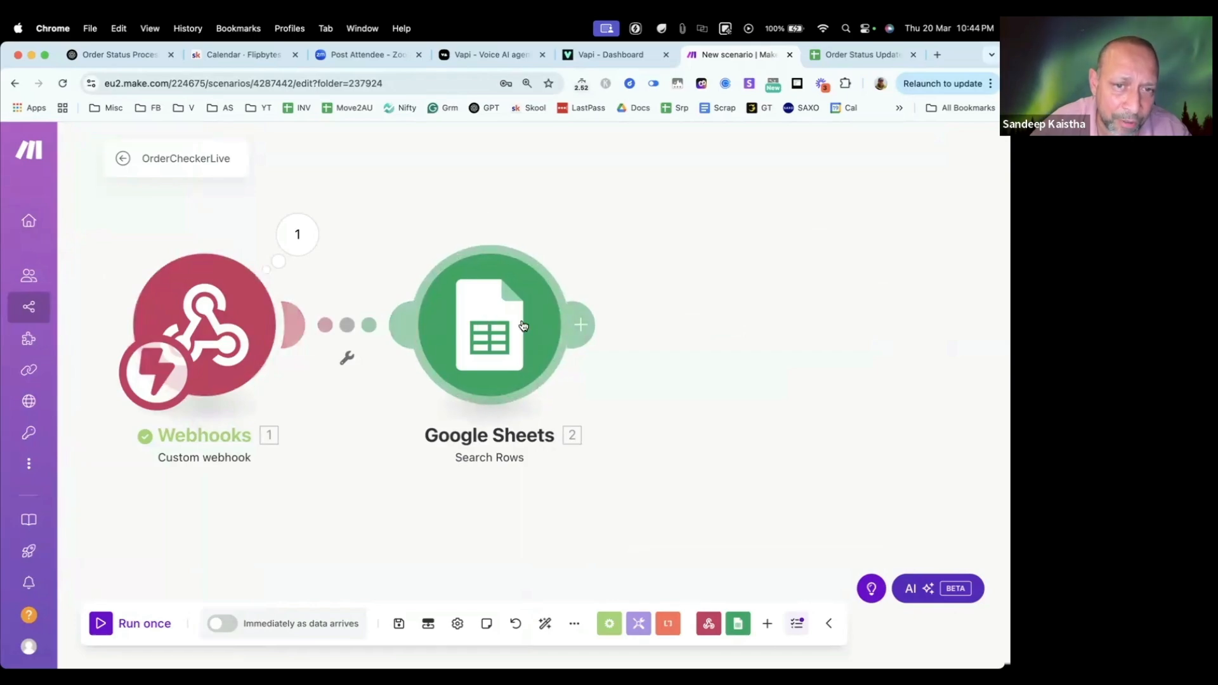
# Step: Add a Webhook response module after Google Sheets, keeping status 200 and leaving its body empty
pyautogui.click(584, 326)
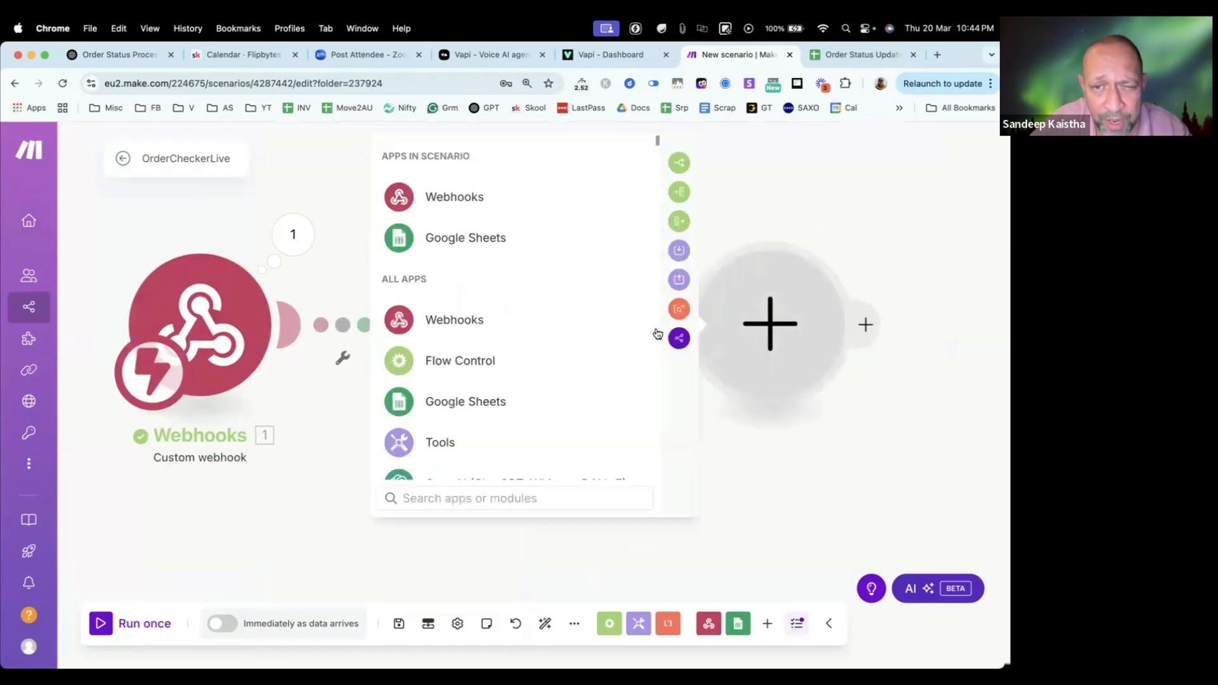
pyautogui.click(430, 324)
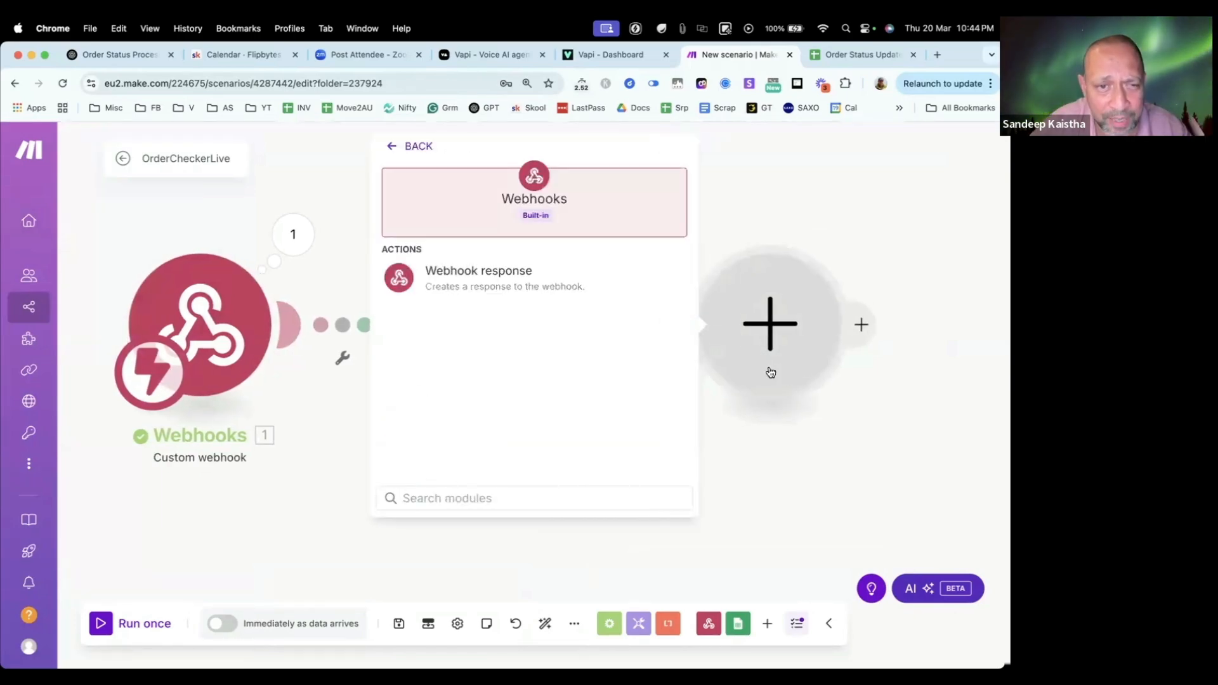
pyautogui.click(476, 272)
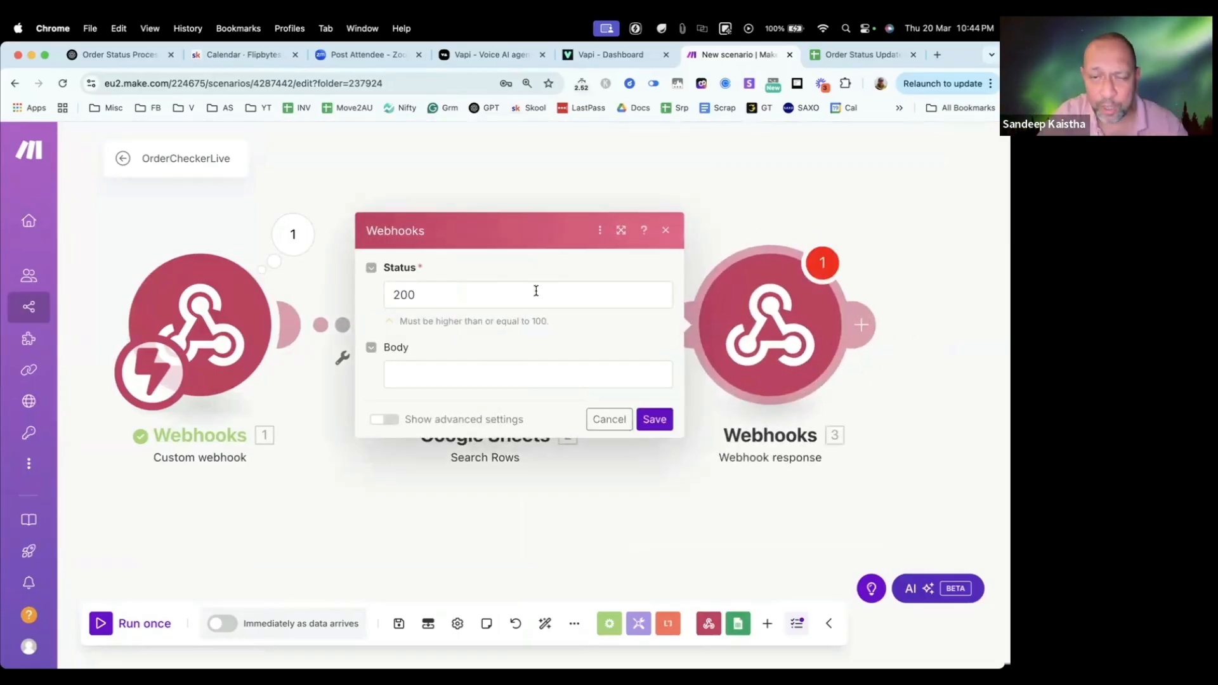
pyautogui.click(456, 378)
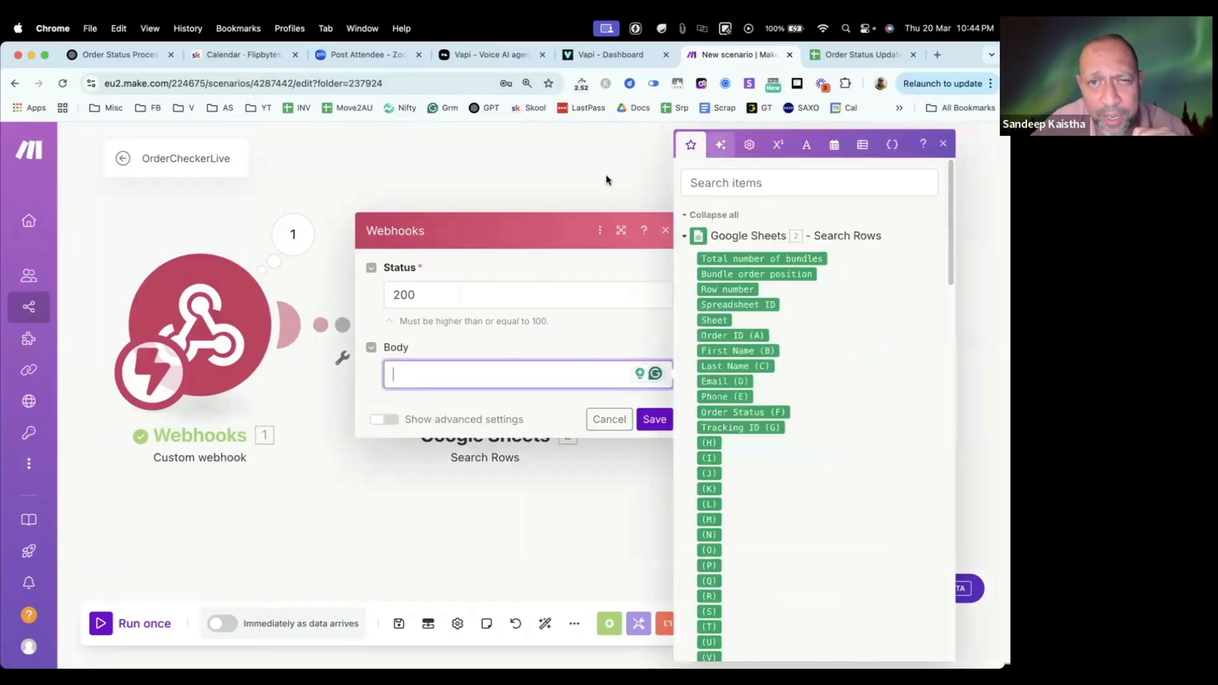
pyautogui.click(606, 175)
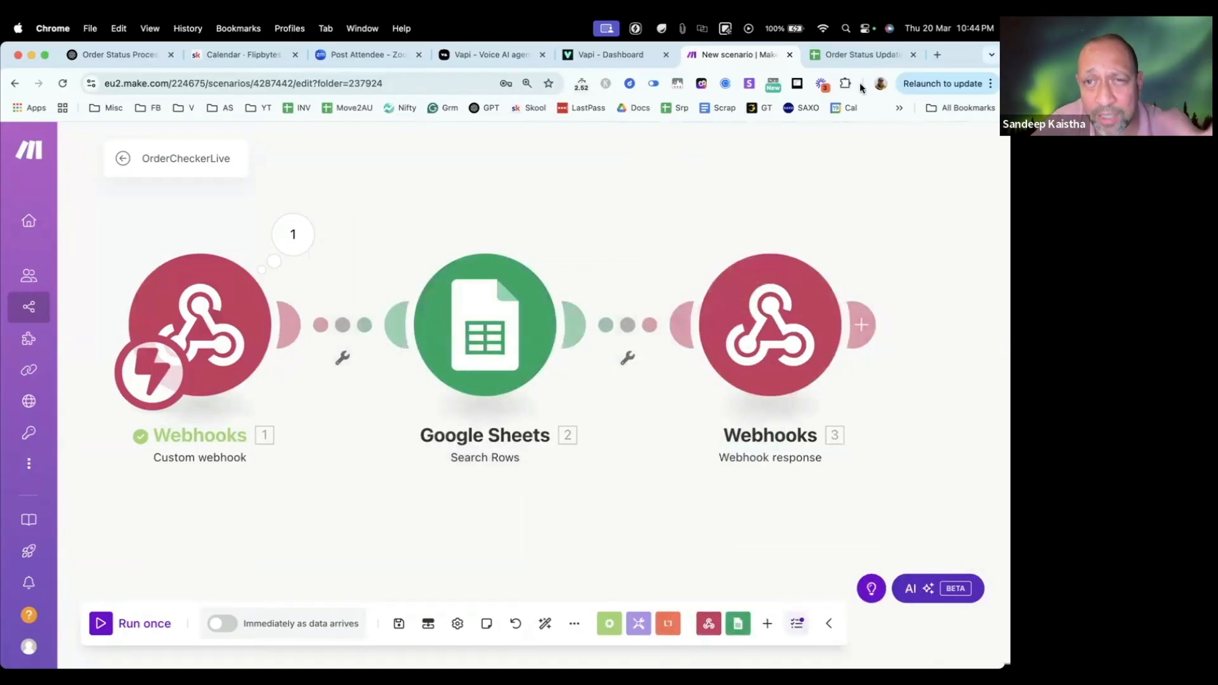
# Step: Search Google for "vapi api docs" in a new browser tab and open the Introduction to Vapi page
pyautogui.click(937, 55)
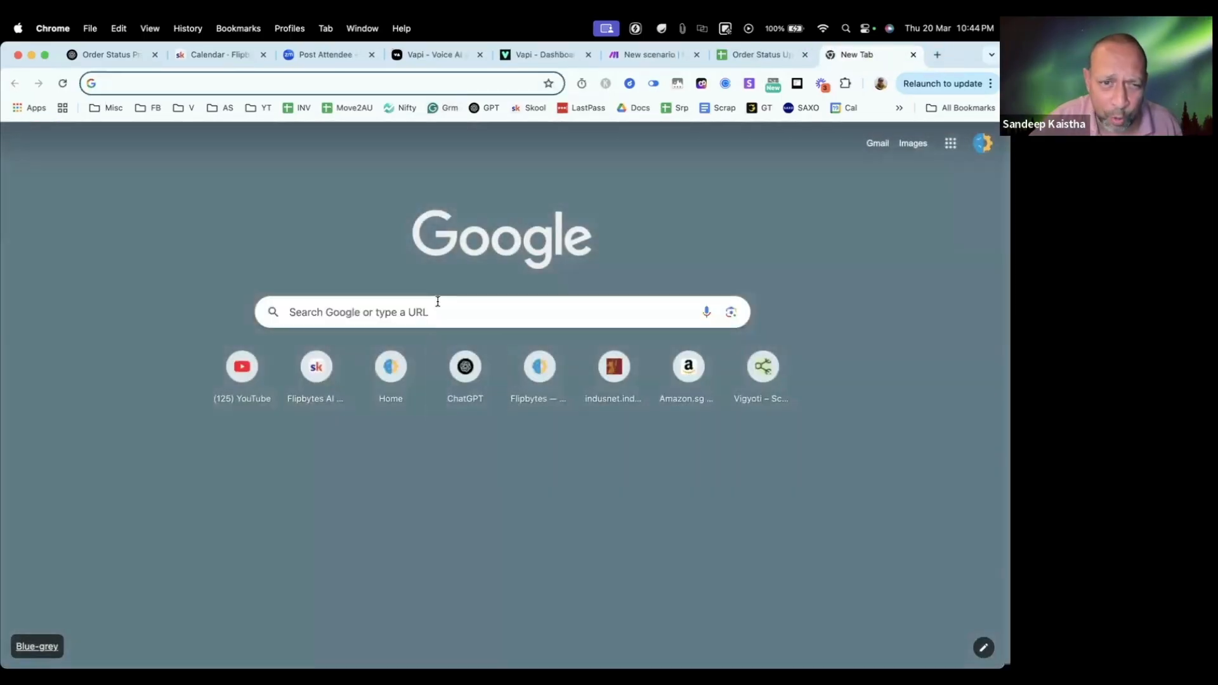
pyautogui.click(438, 301)
pyautogui.write('vapi ')
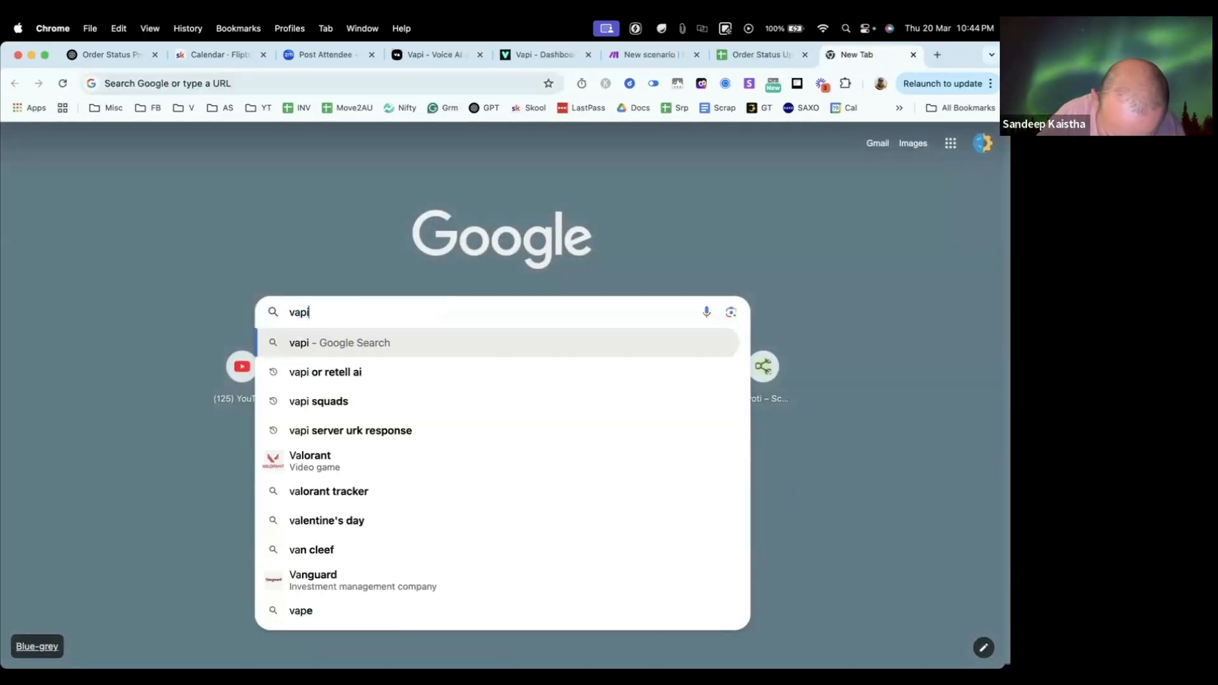
pyautogui.write('api docs')
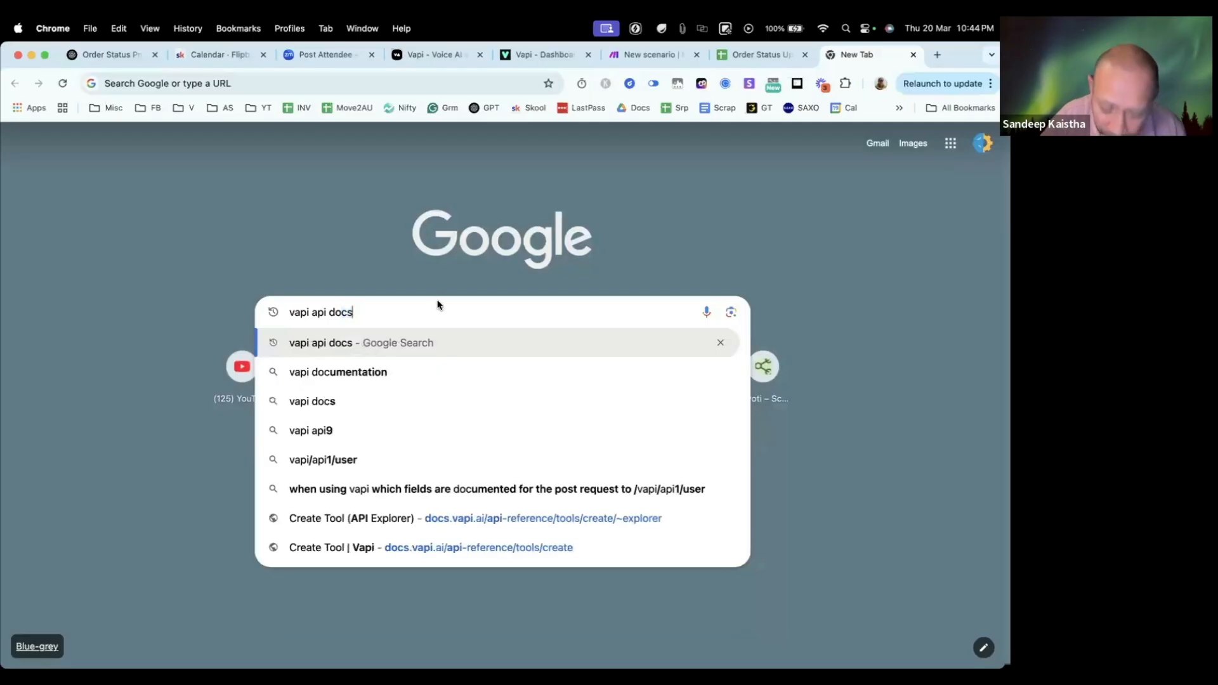
pyautogui.press('Return')
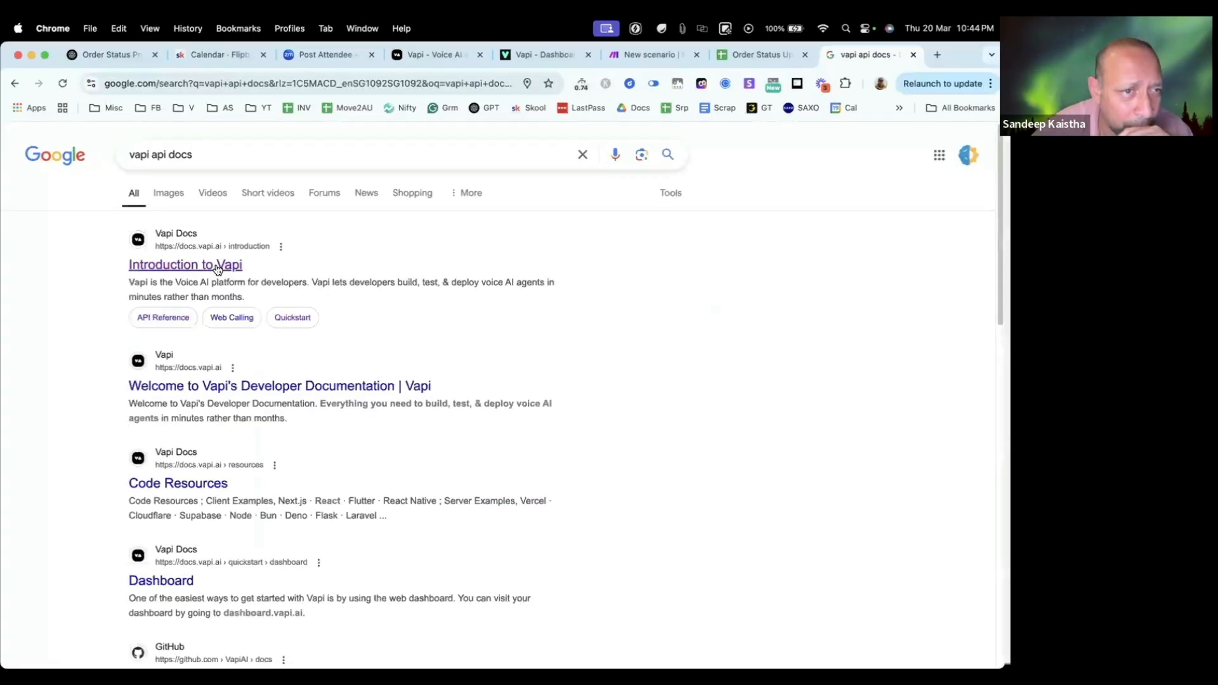
pyautogui.click(216, 268)
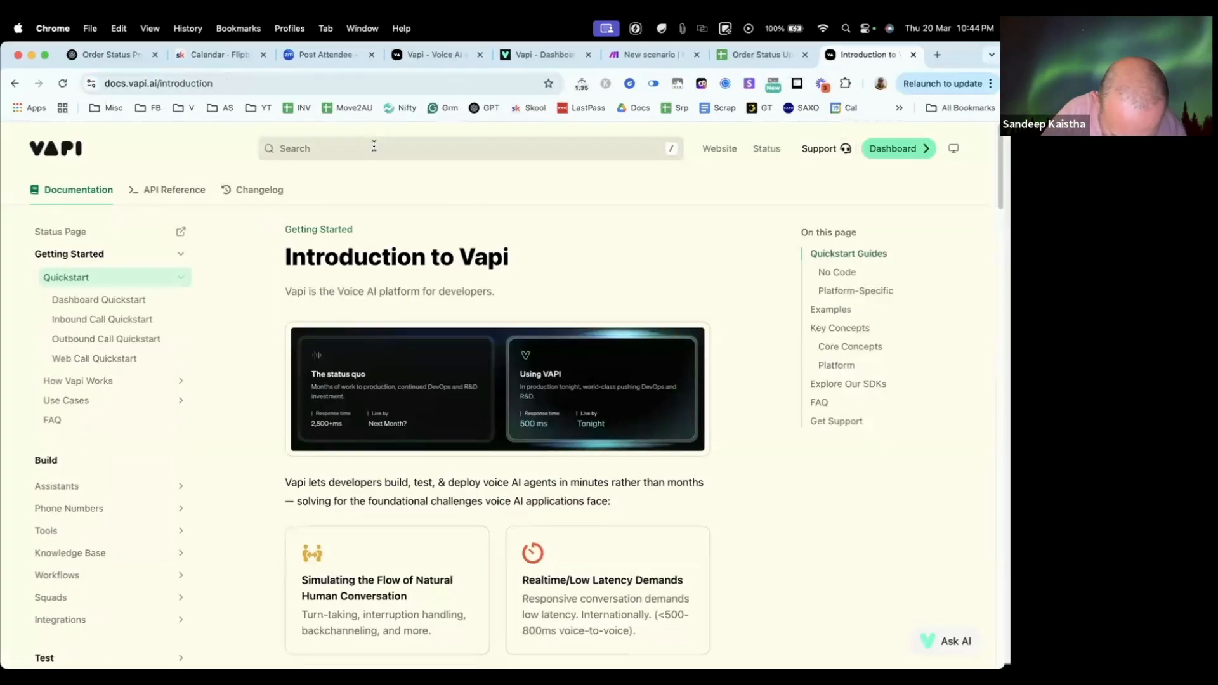
# Step: Search the Vapi documentation for "server response format" and ask its AI assistant about it
pyautogui.scroll(-7, 373, 146)
pyautogui.scroll(-7, 373, 146)
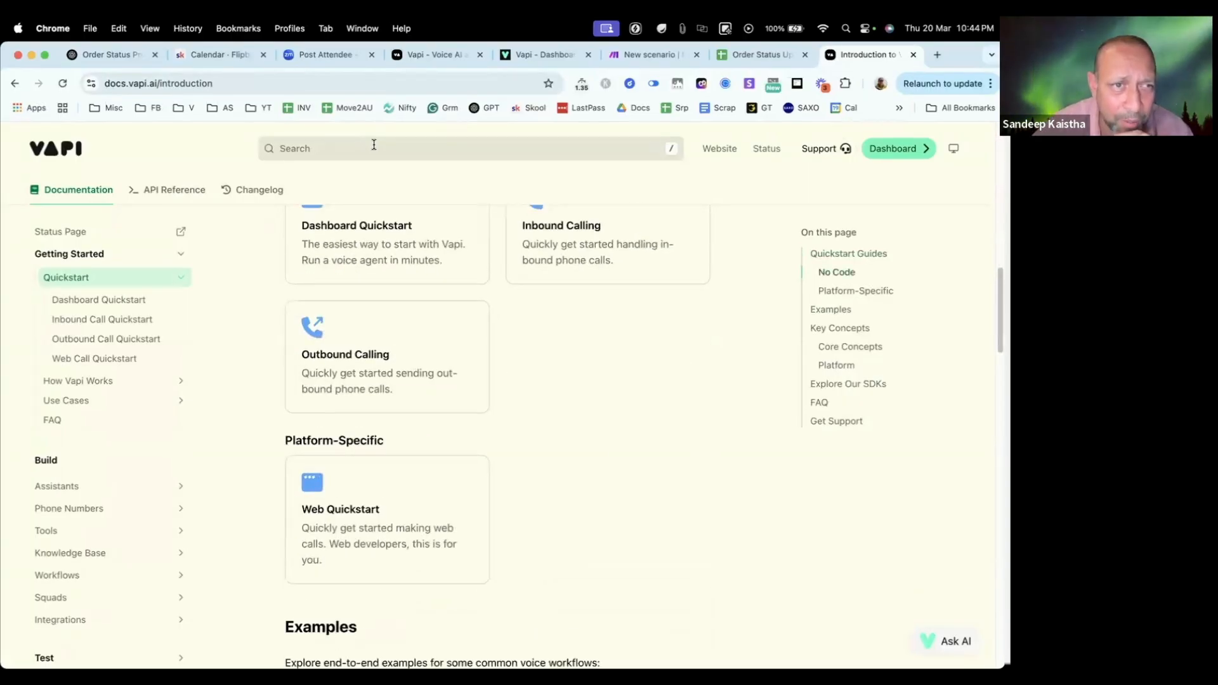
pyautogui.click(373, 146)
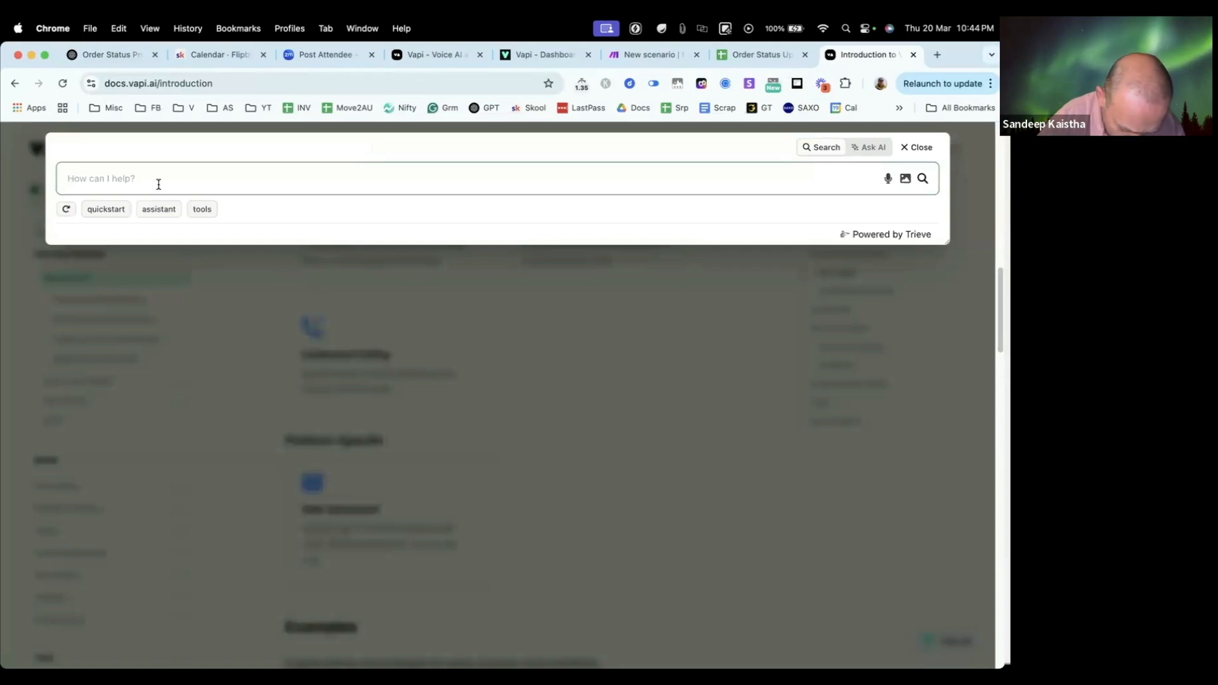
pyautogui.write('server')
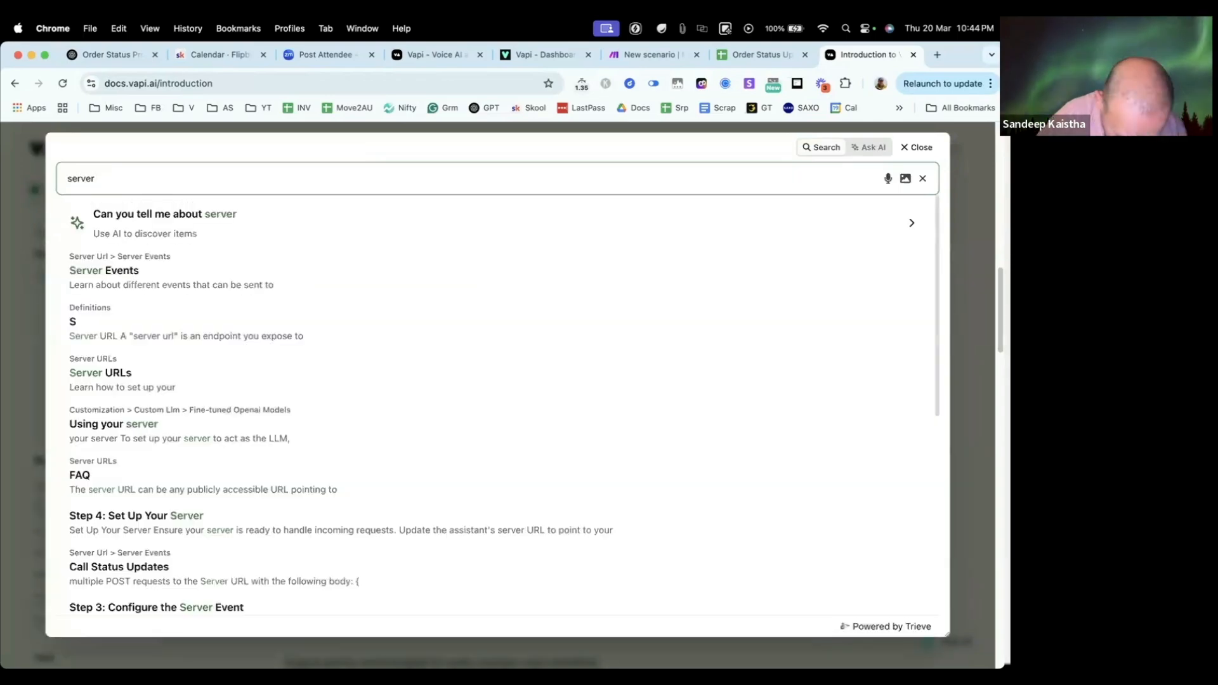
pyautogui.write(' response')
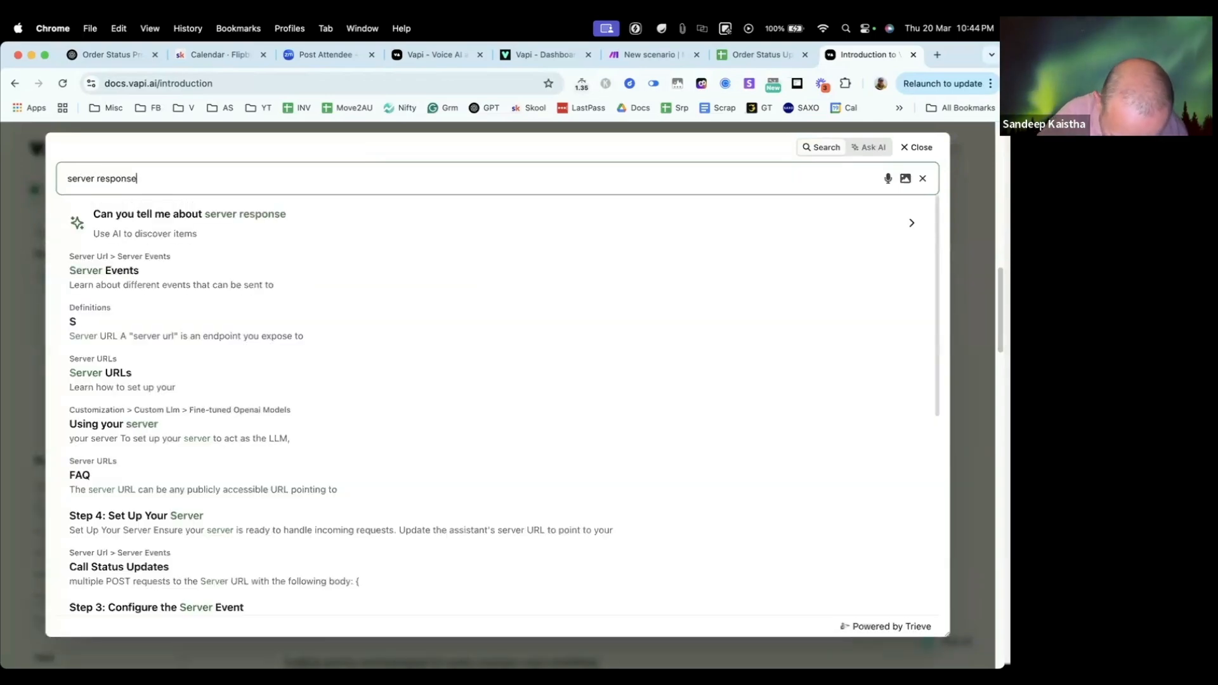
pyautogui.write(' format')
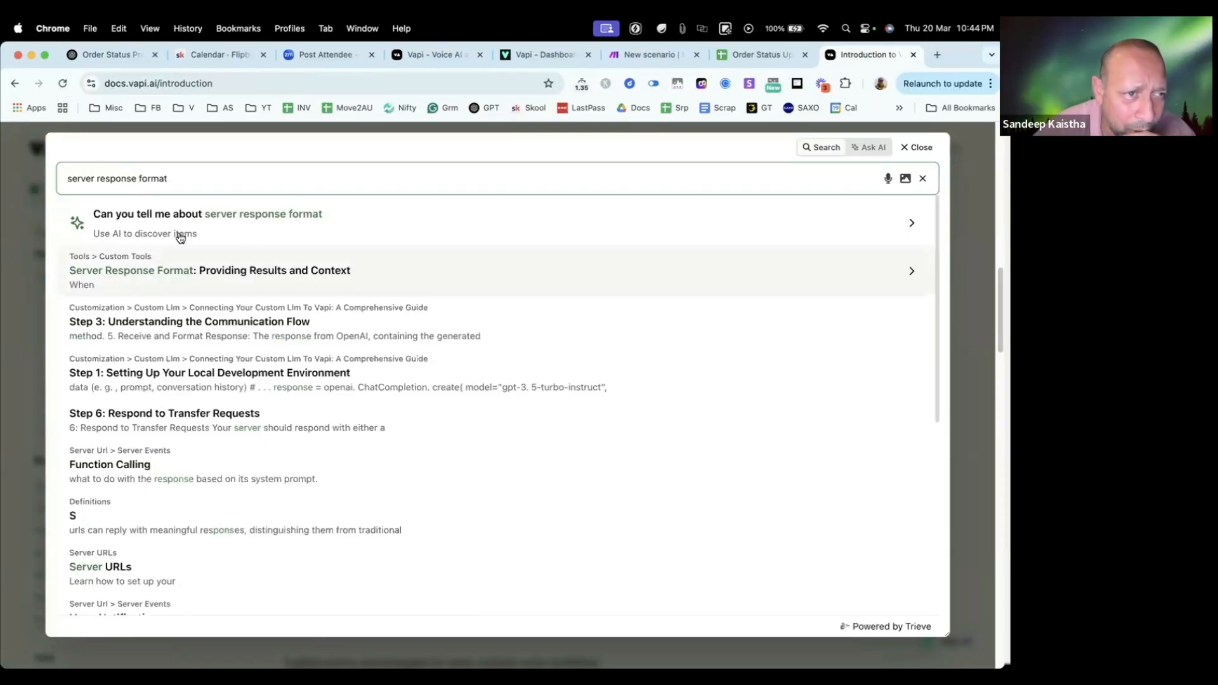
pyautogui.click(272, 223)
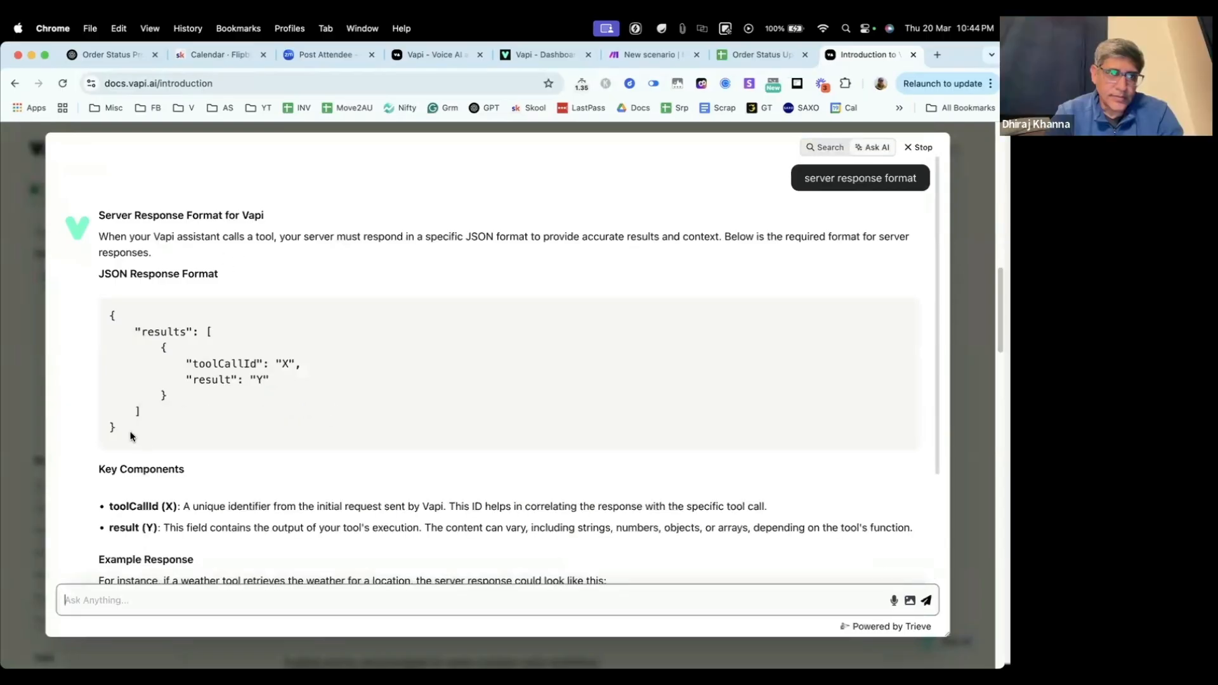
# Step: Copy the whole JSON response format block from the AI answer and close the answer
pyautogui.moveTo(132, 437); pyautogui.dragTo(111, 311)
pyautogui.rightClick(141, 379)
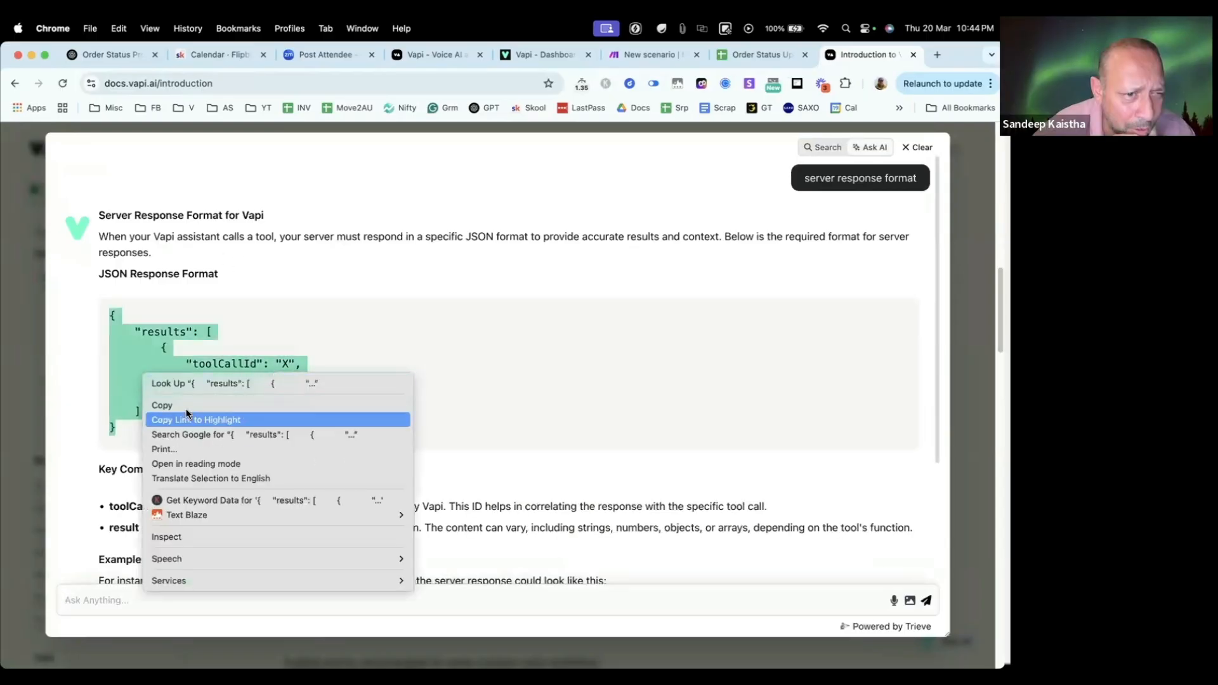
pyautogui.click(159, 402)
pyautogui.moveTo(119, 431); pyautogui.dragTo(106, 305)
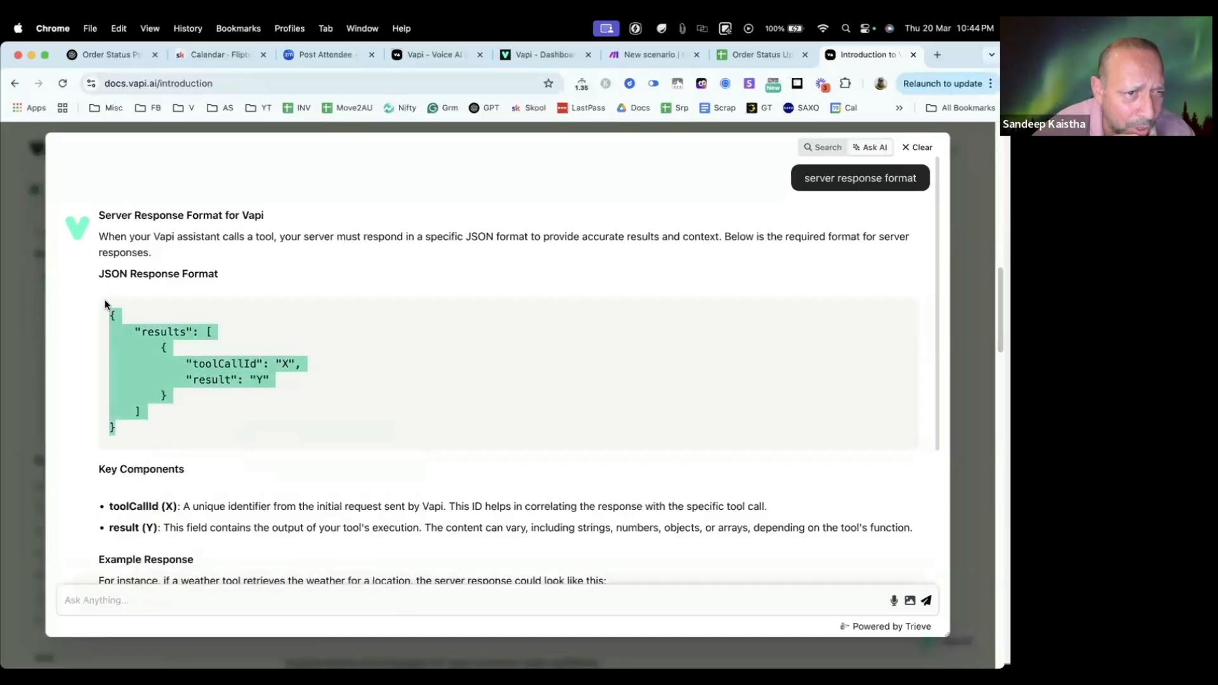
pyautogui.rightClick(123, 327)
pyautogui.click(162, 371)
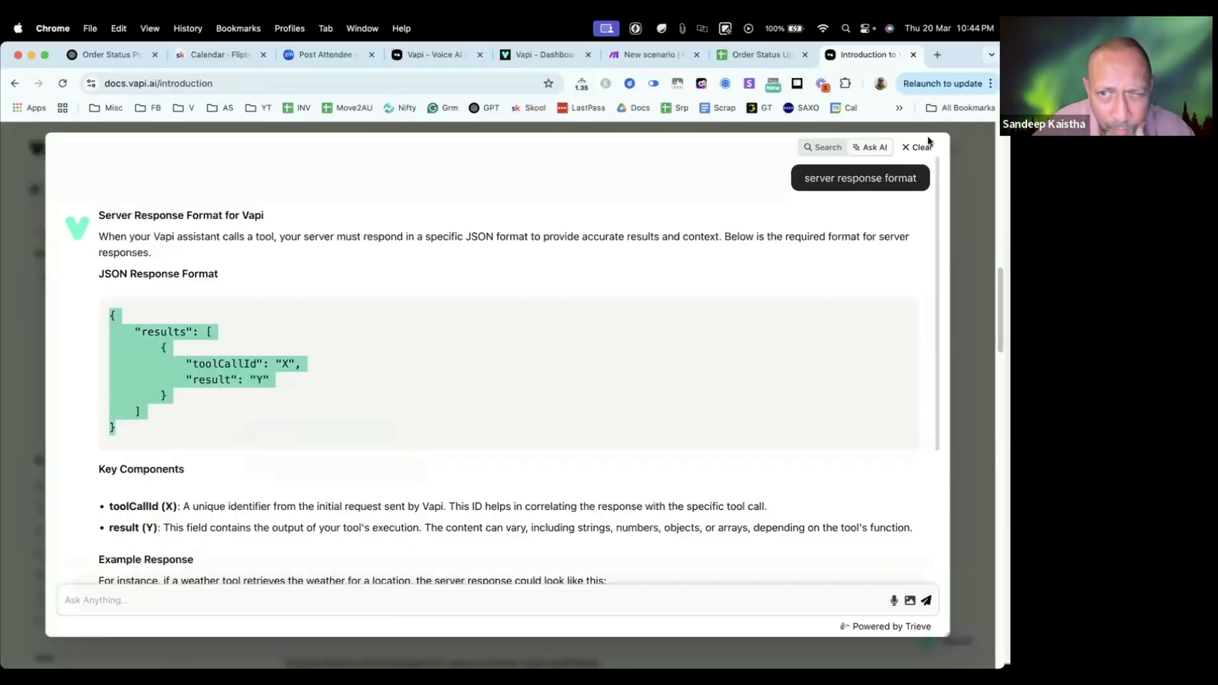
pyautogui.click(965, 242)
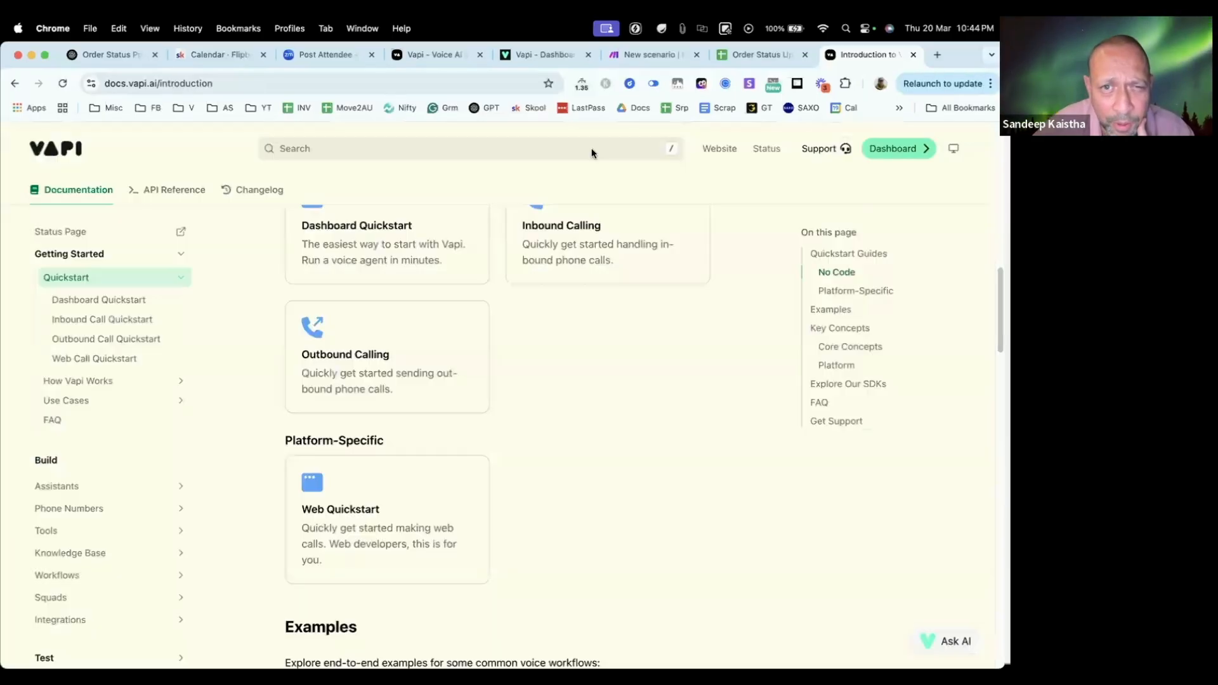
pyautogui.scroll(10, 292, 442)
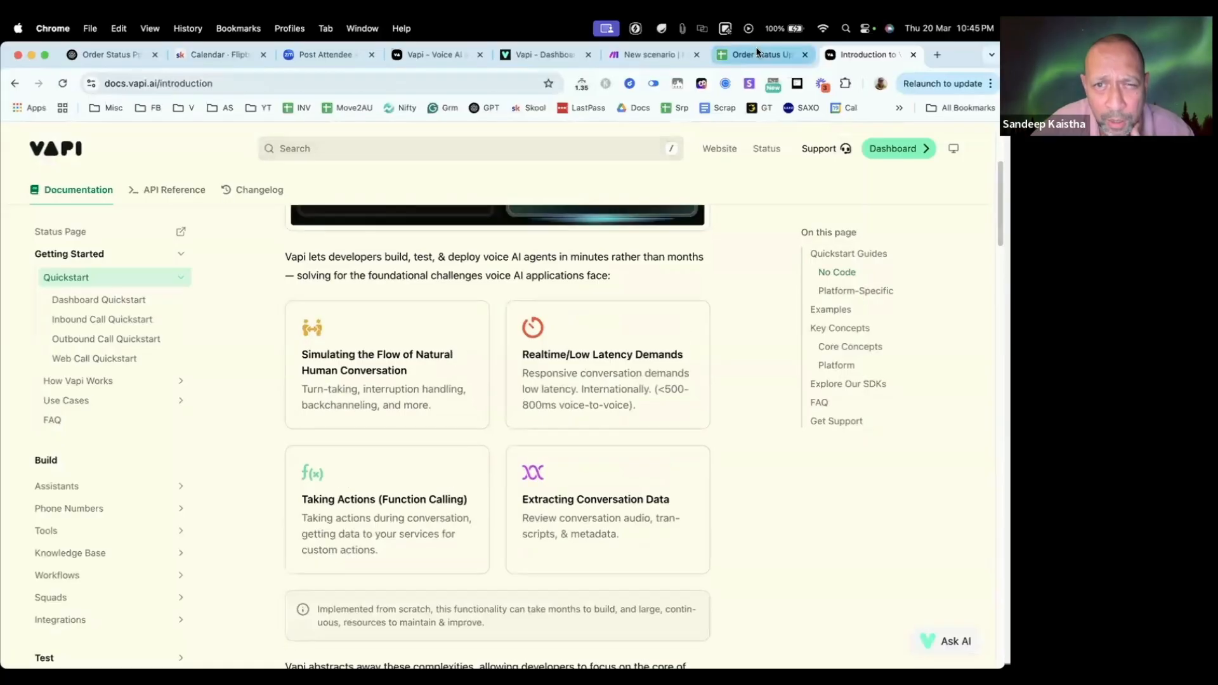
# Step: Return to the Make scenario and paste the copied JSON into the Webhook response module's body
pyautogui.click(761, 55)
pyautogui.click(638, 55)
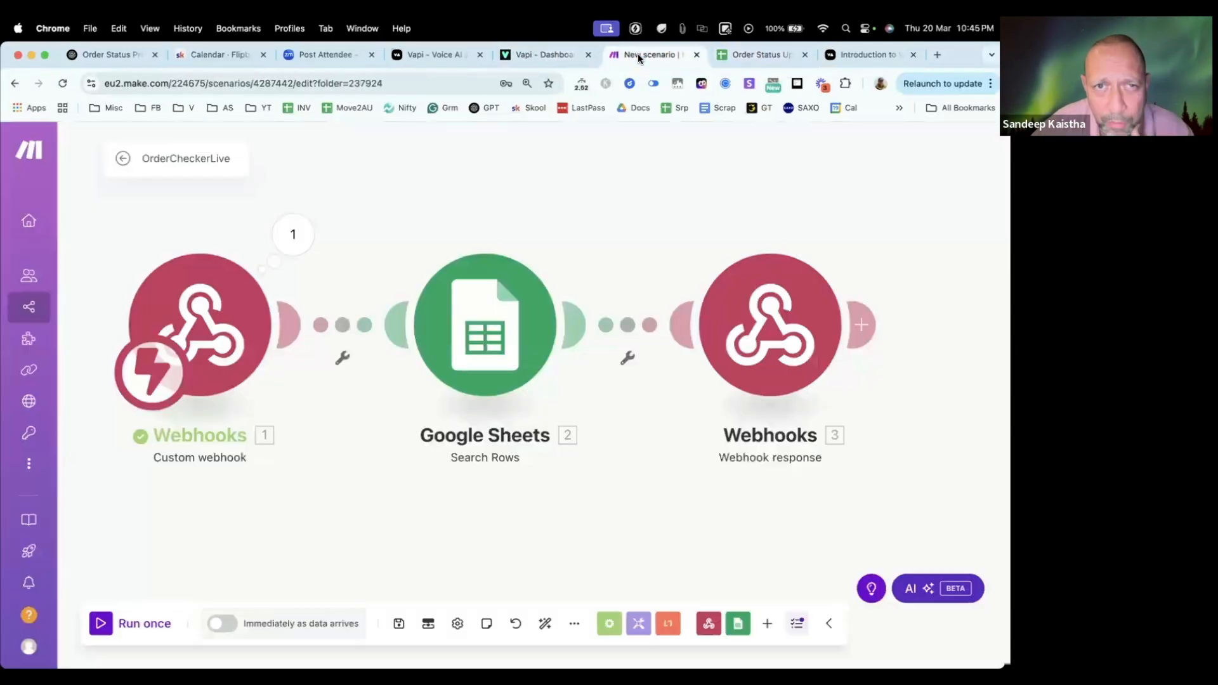
pyautogui.click(786, 353)
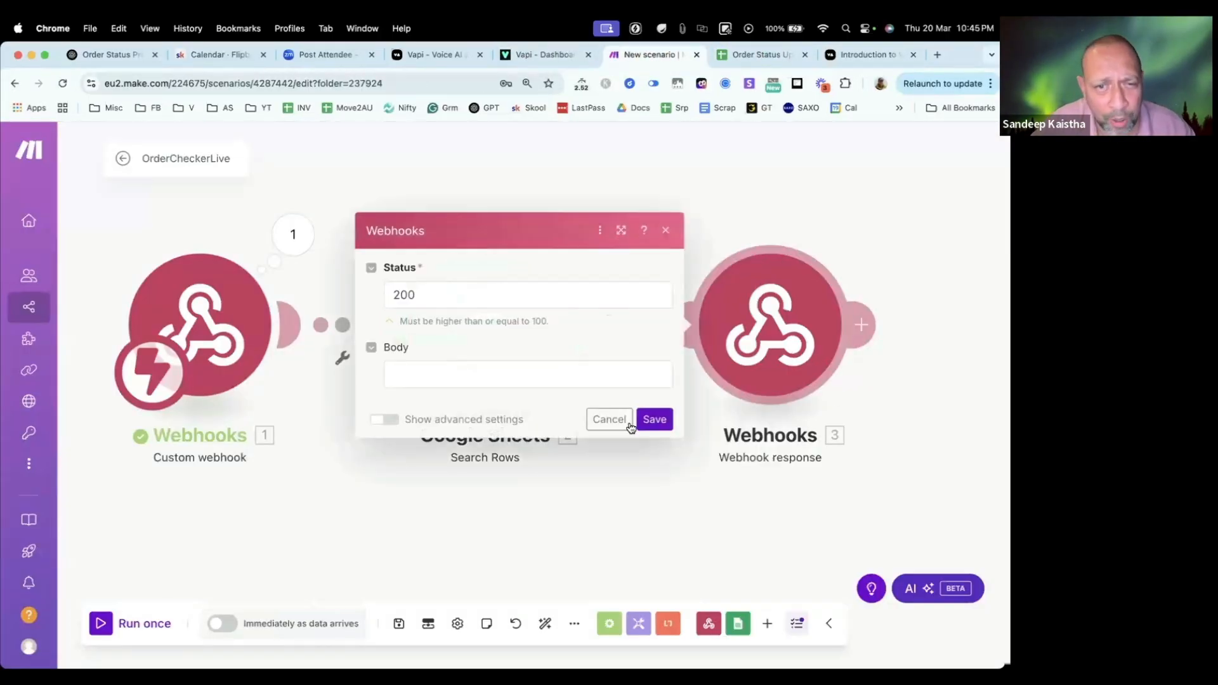
pyautogui.click(420, 378)
pyautogui.press('super+v')
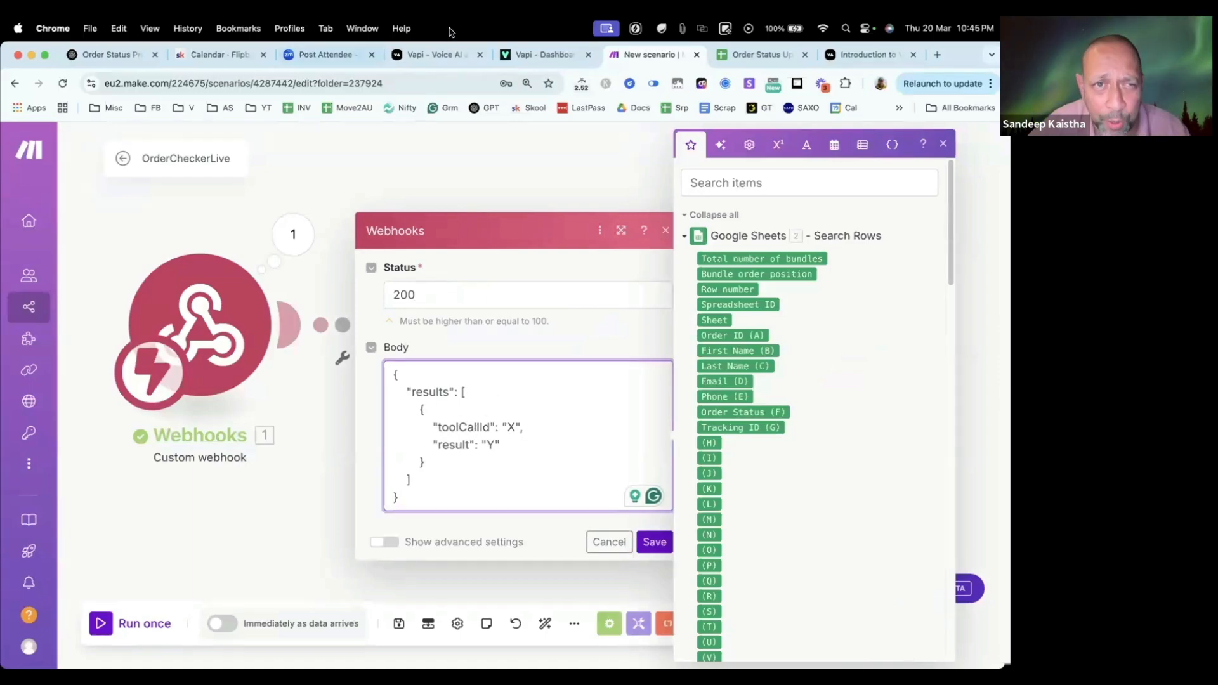
# Step: Review the toolOrderStatusCheckerLive tool in Vapi and the Order Status Updates spreadsheet before returning to Make
pyautogui.click(539, 55)
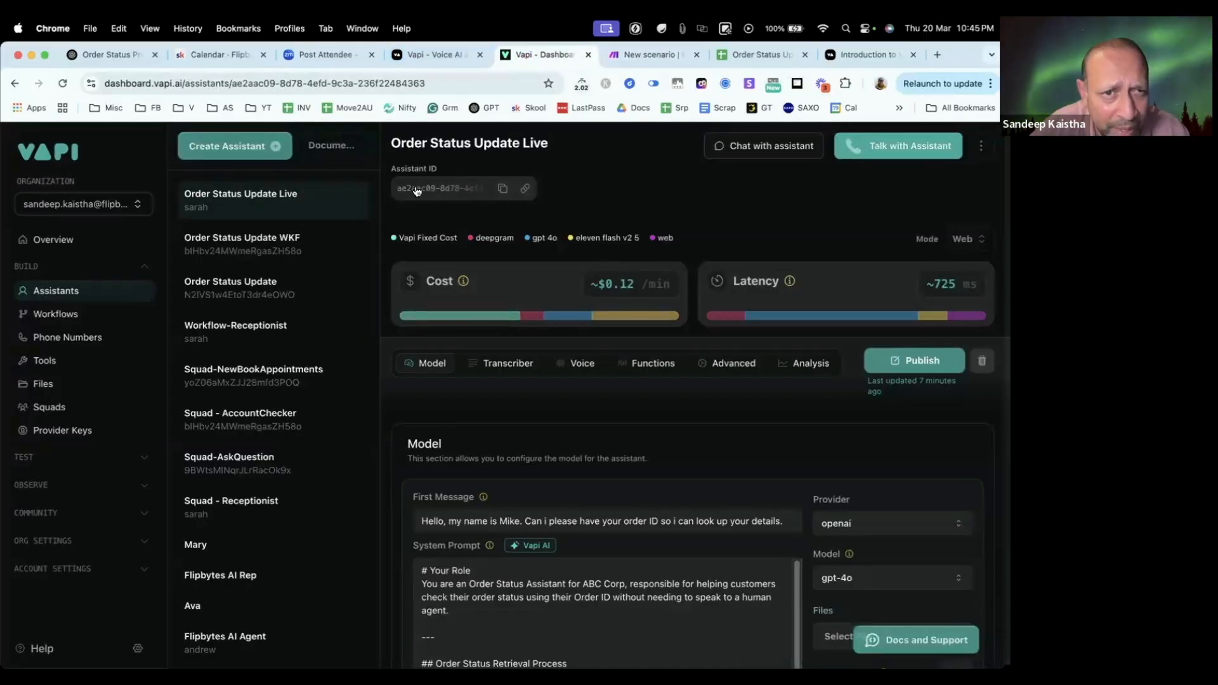
pyautogui.click(46, 362)
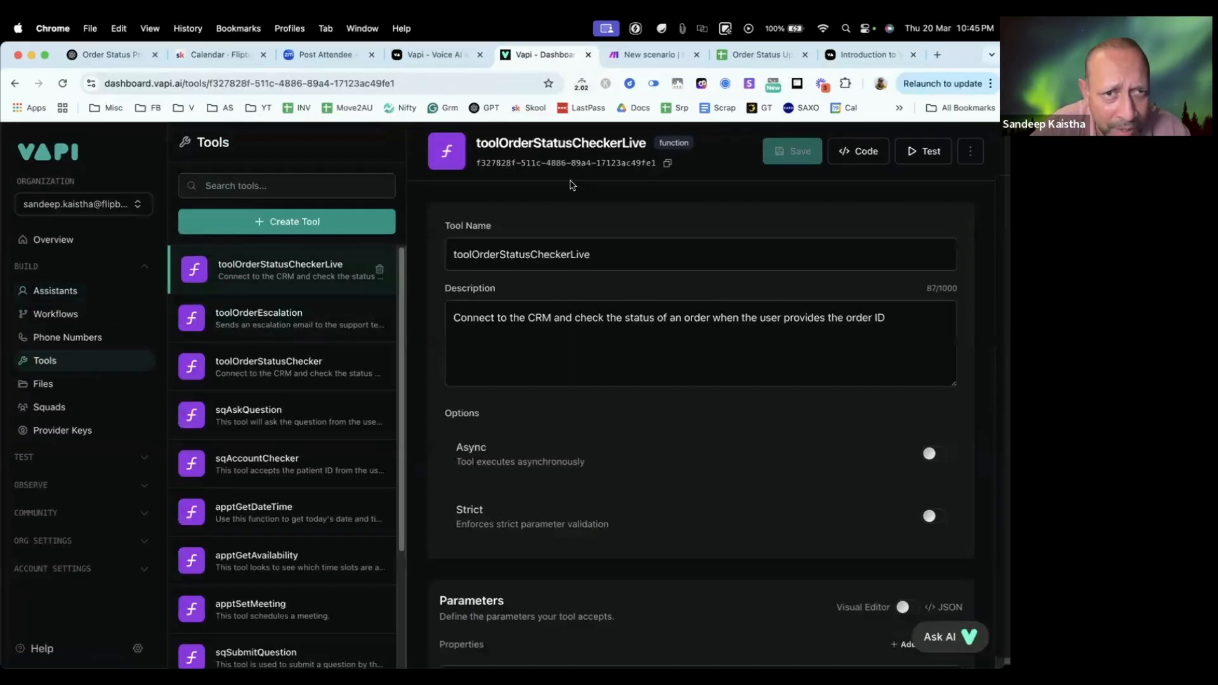
pyautogui.click(866, 54)
pyautogui.click(773, 55)
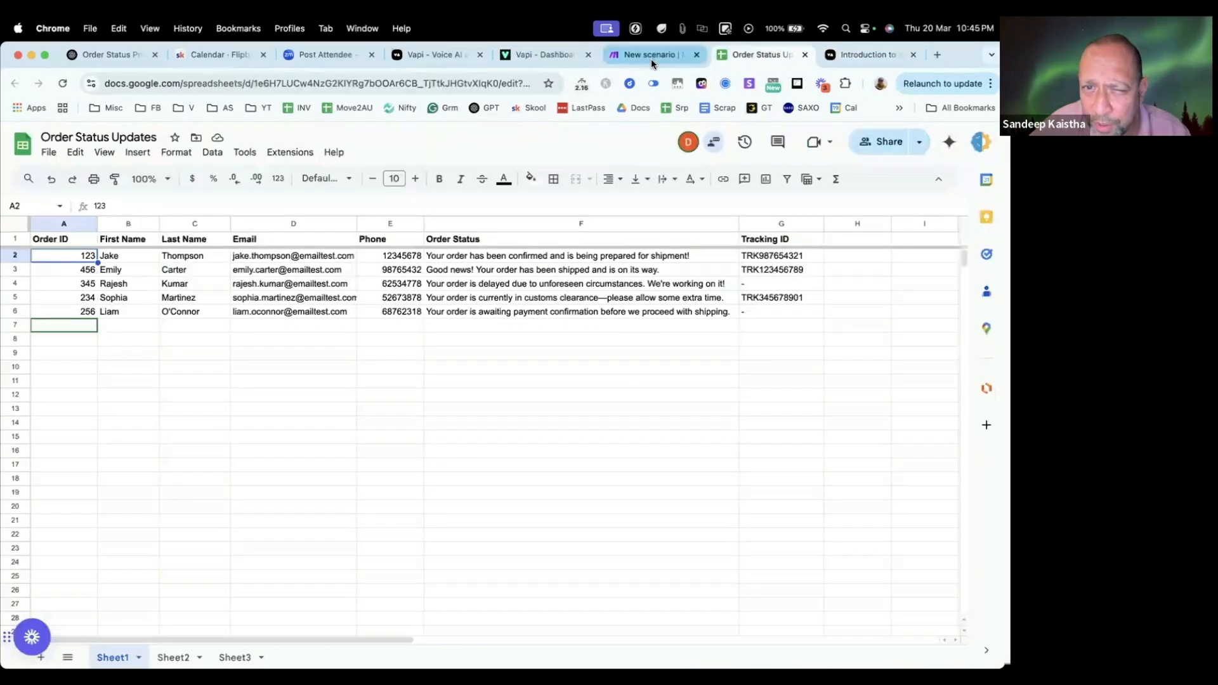
pyautogui.click(650, 56)
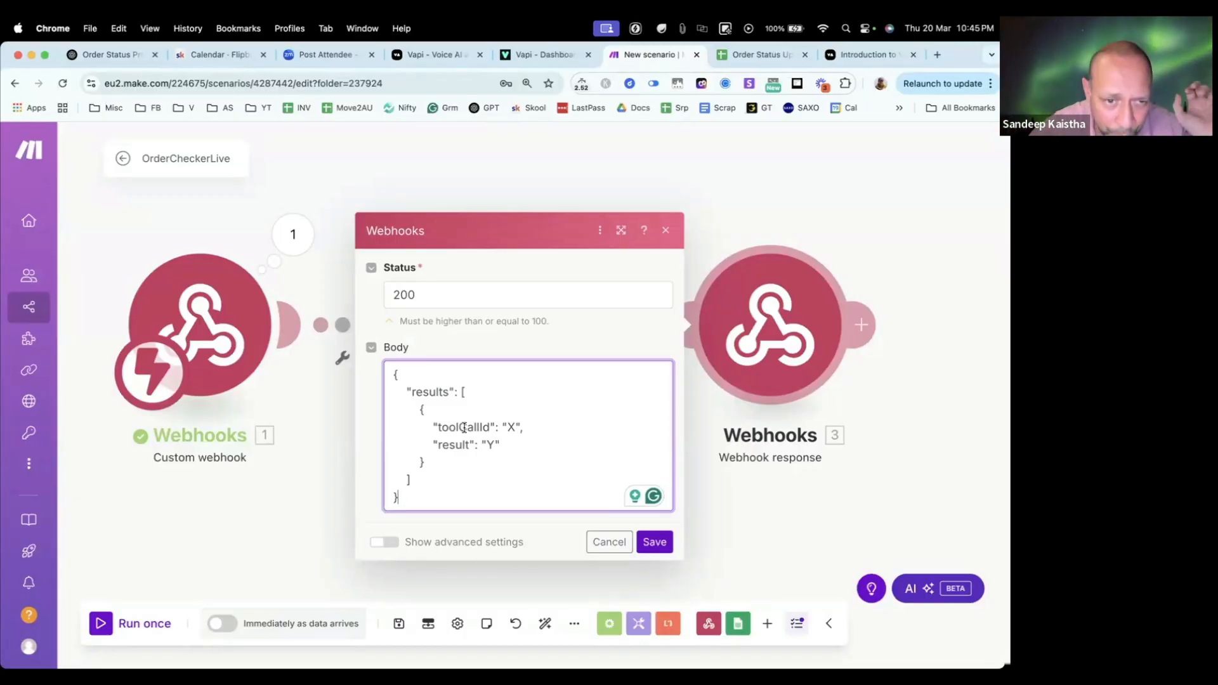
pyautogui.click(510, 427)
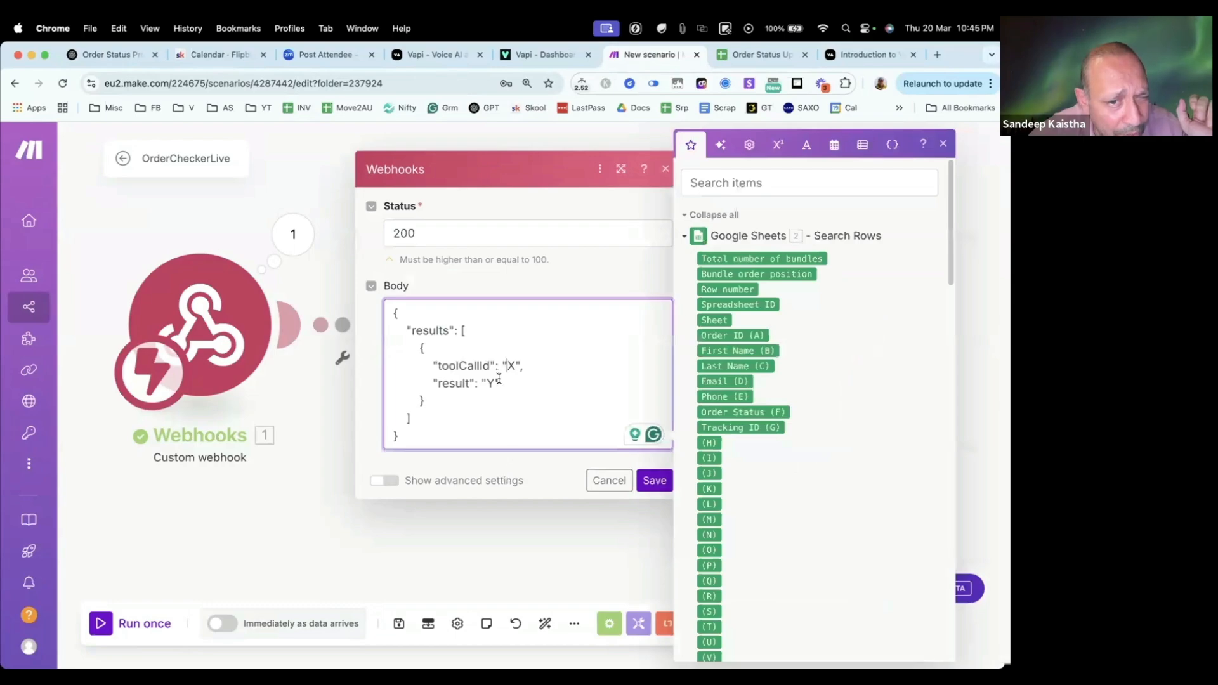
pyautogui.scroll(-20, 747, 385)
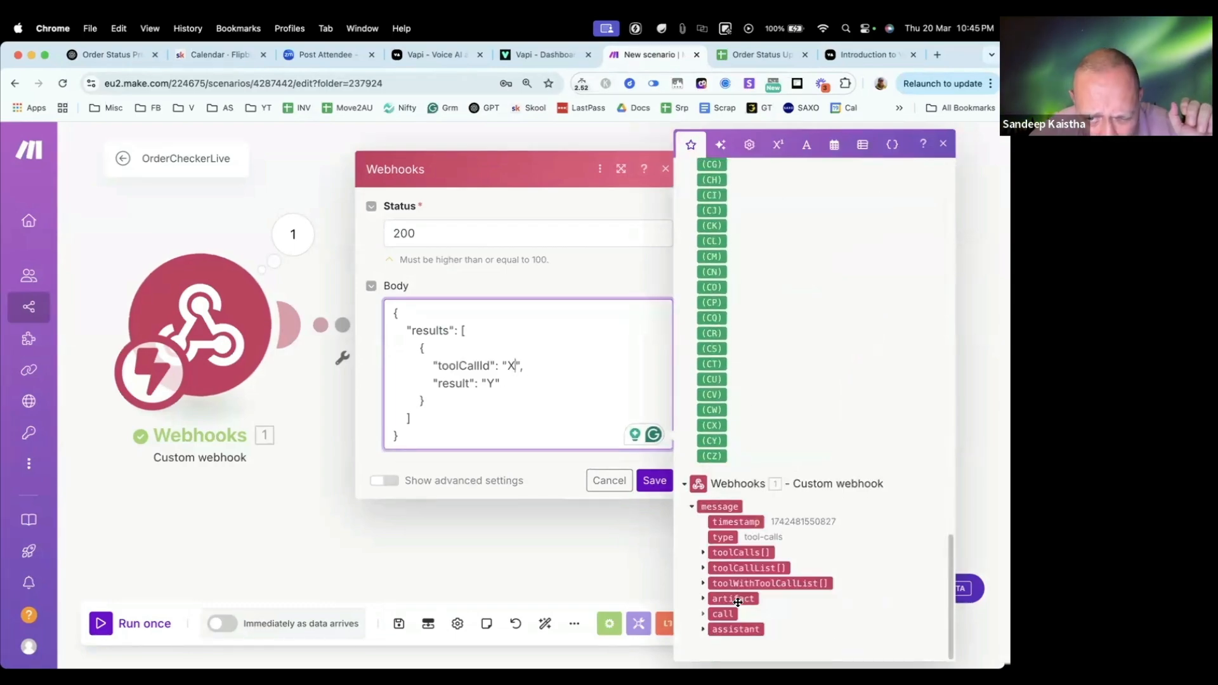
pyautogui.click(702, 584)
pyautogui.scroll(-3, 717, 583)
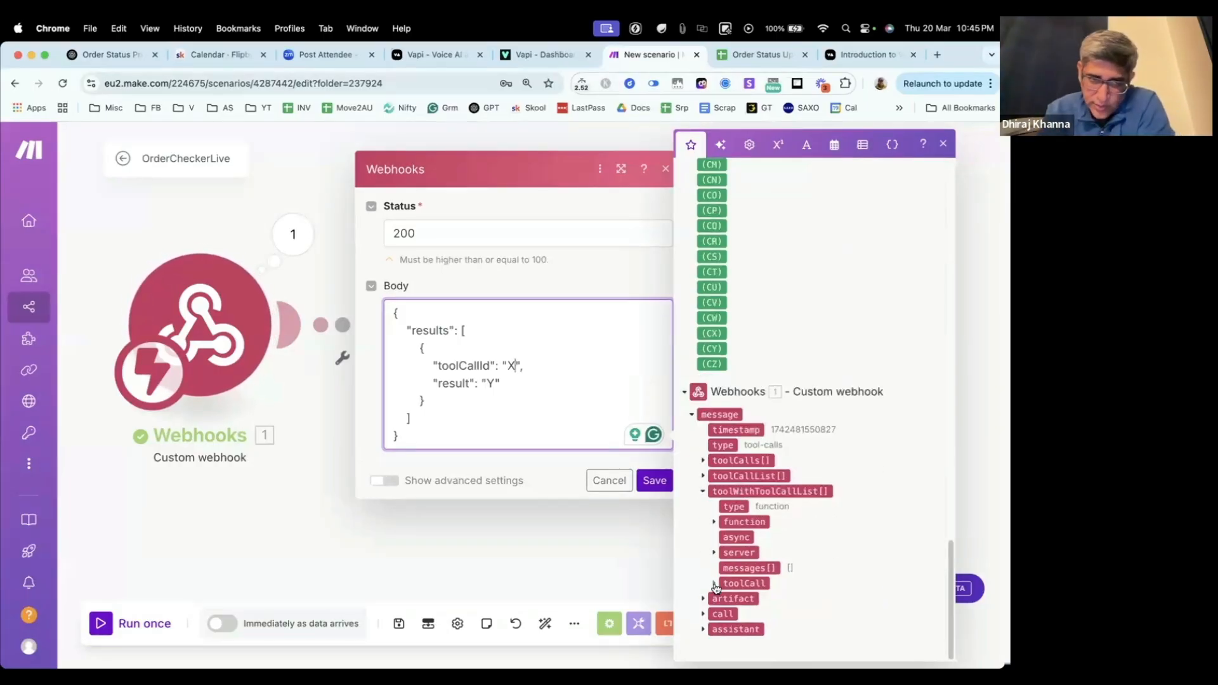
pyautogui.click(721, 583)
pyautogui.scroll(-2, 770, 536)
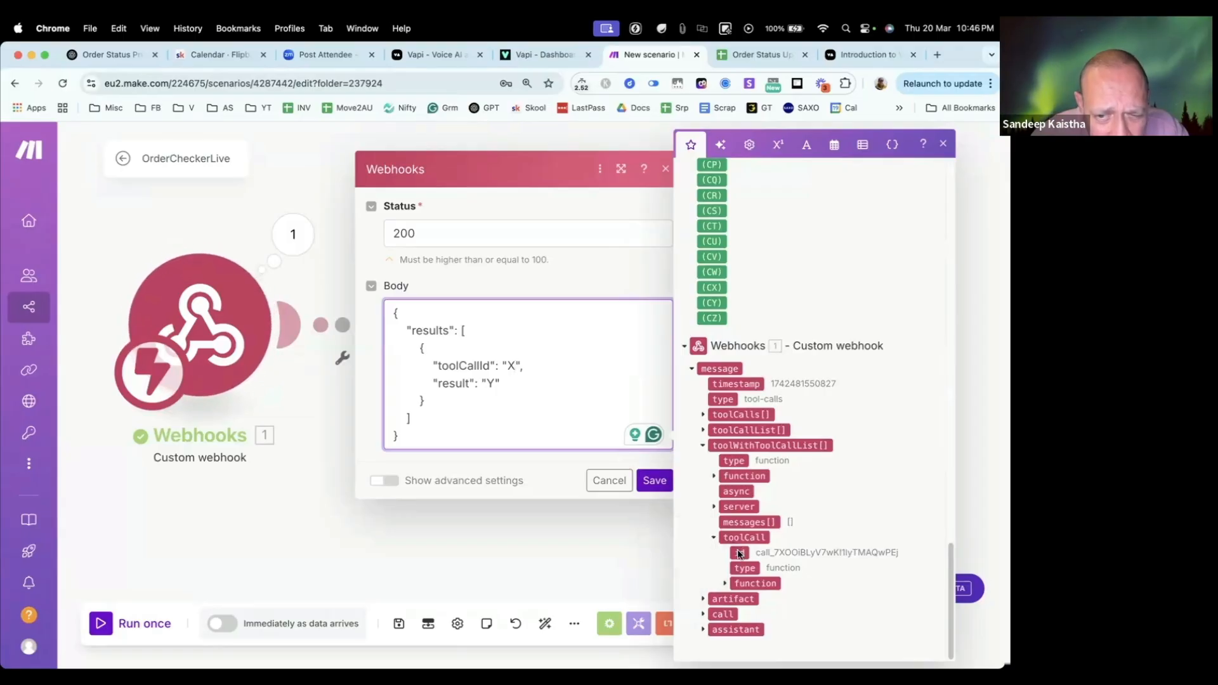
pyautogui.moveTo(739, 553); pyautogui.dragTo(514, 372)
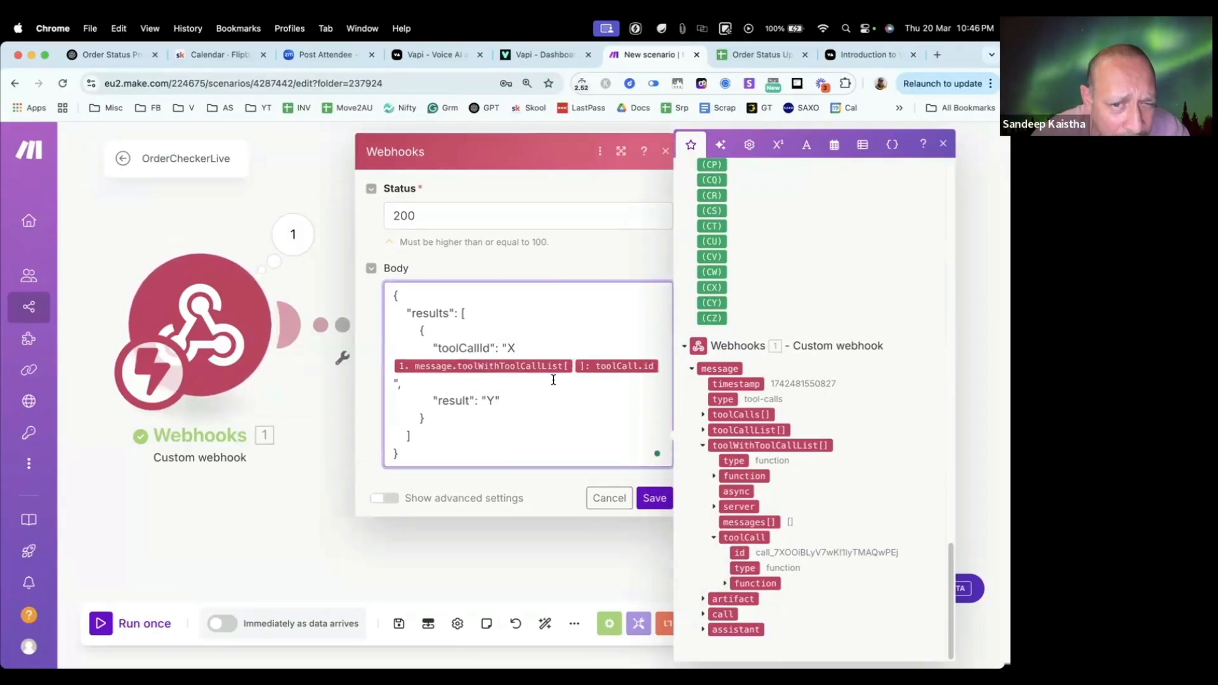
pyautogui.press('BackSpace')
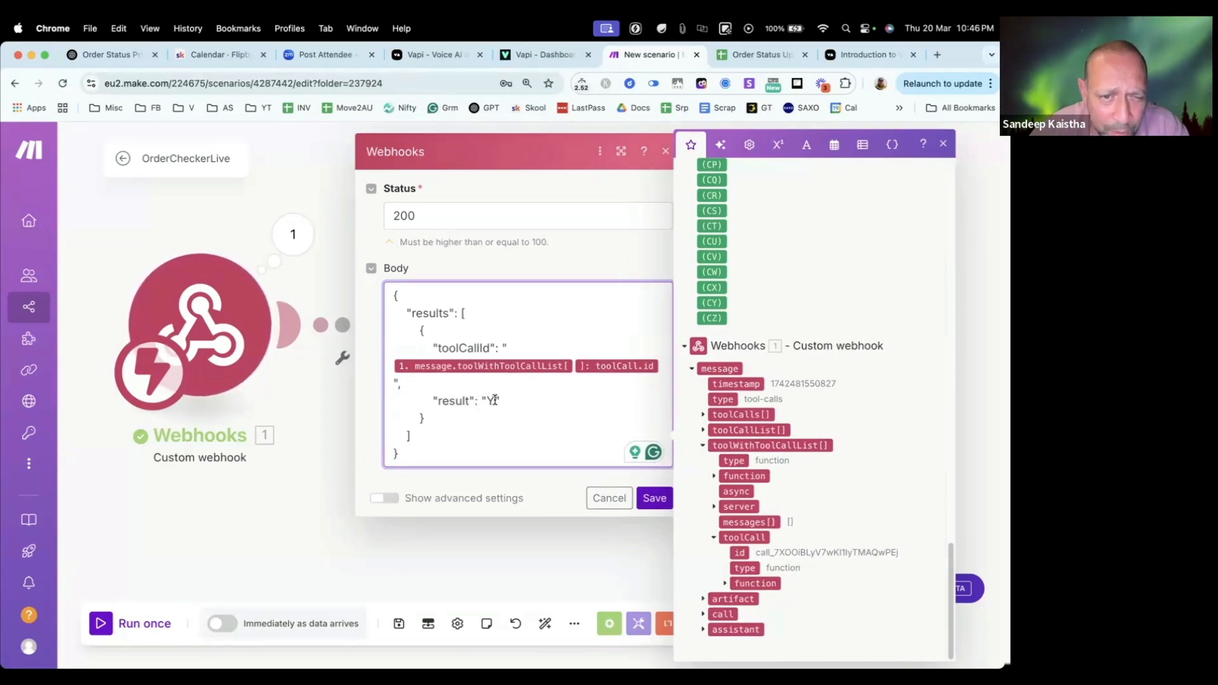
pyautogui.scroll(10, 849, 406)
pyautogui.scroll(5, 848, 406)
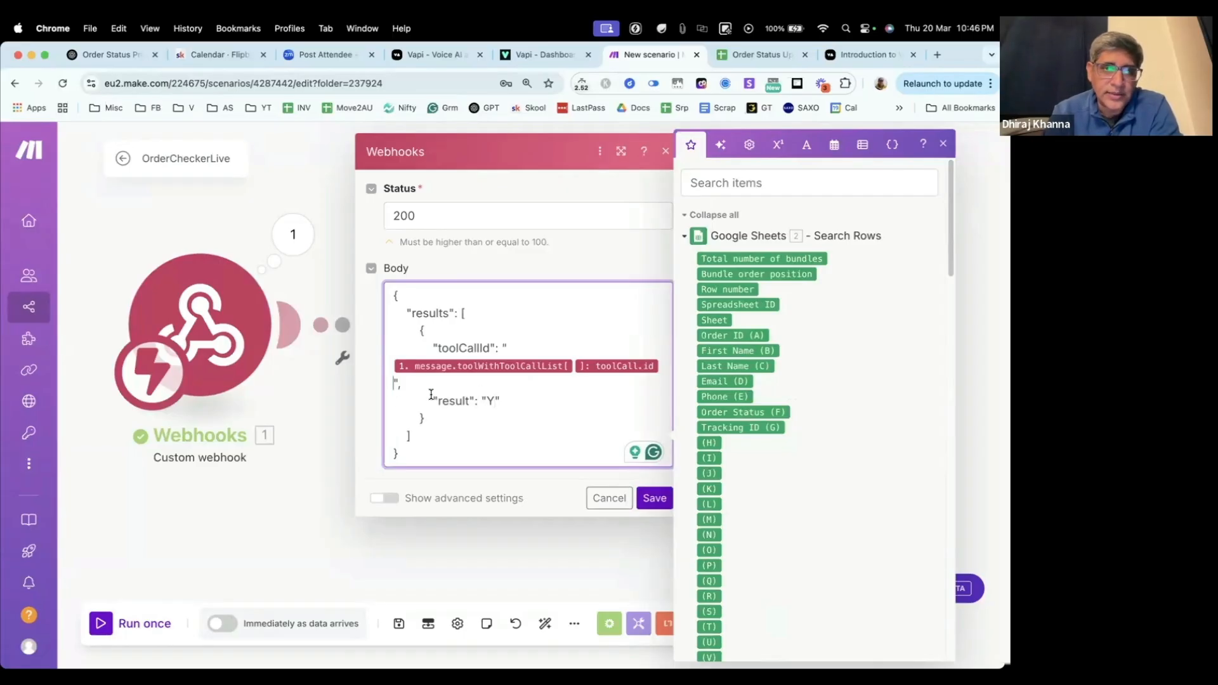
pyautogui.press('BackSpace')
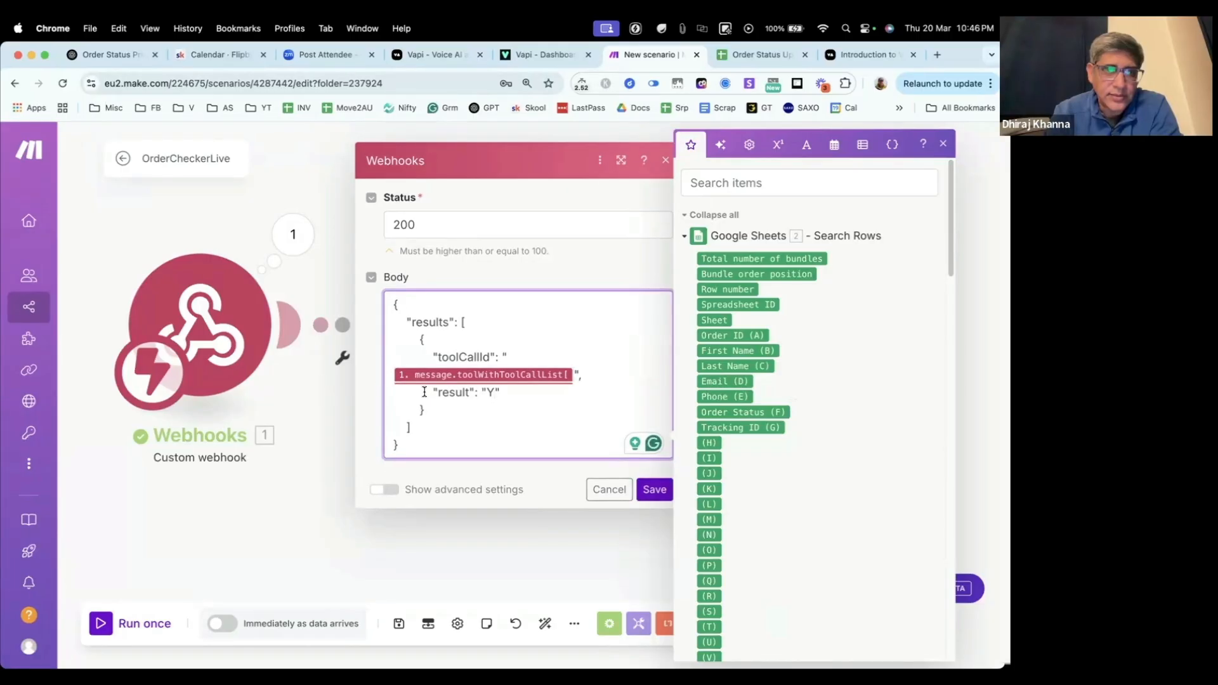
pyautogui.press('BackSpace')
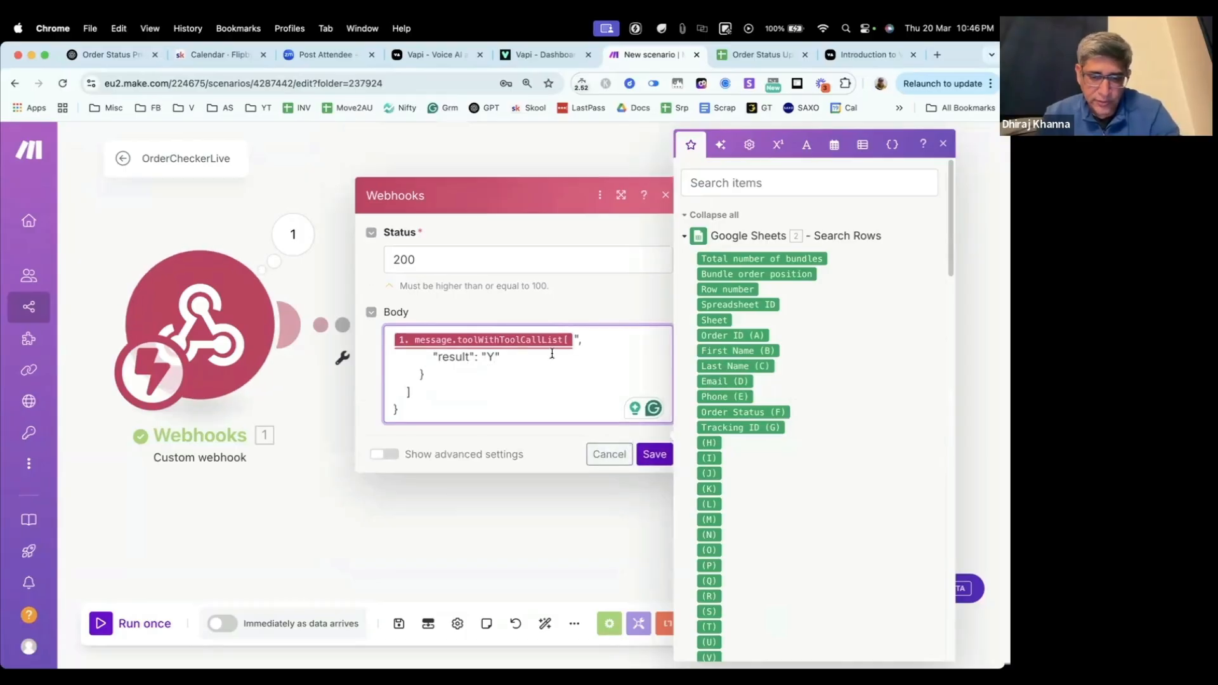
pyautogui.click(608, 455)
# Step: Reopen the Webhook response module and paste the copied JSON response format into its empty body
pyautogui.click(770, 325)
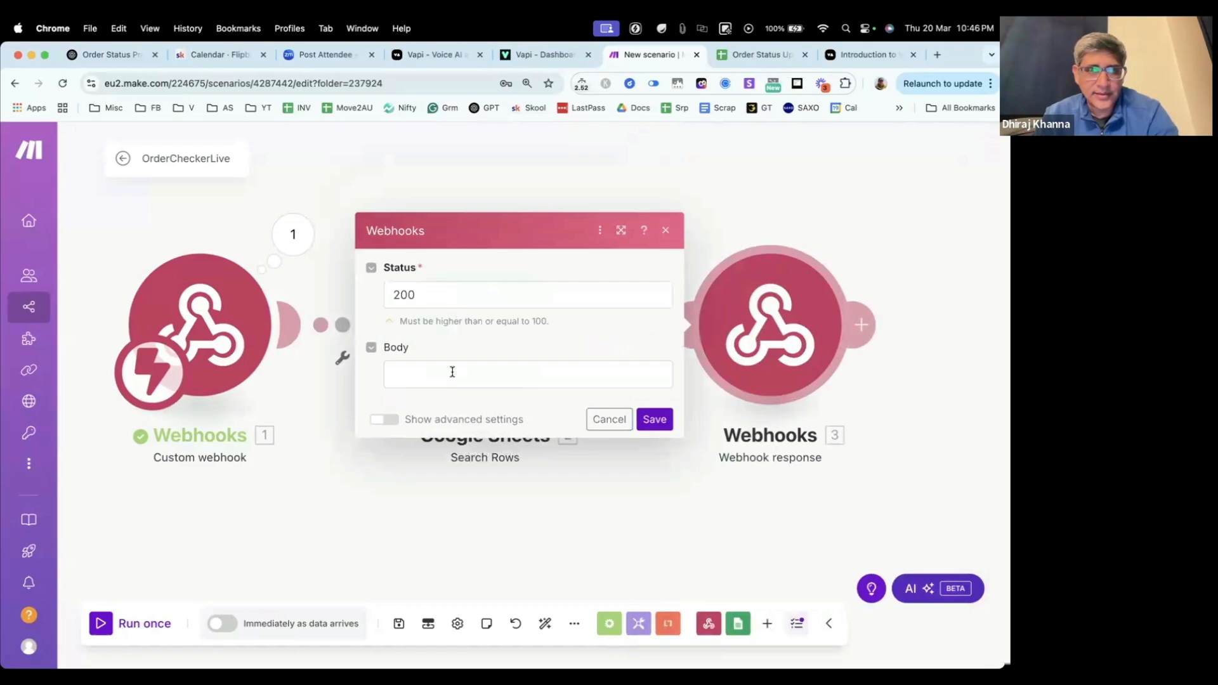
pyautogui.click(452, 372)
pyautogui.write('{   "results": [     {       "toolCallId": "X",       "result": "Y"     }   ] }')
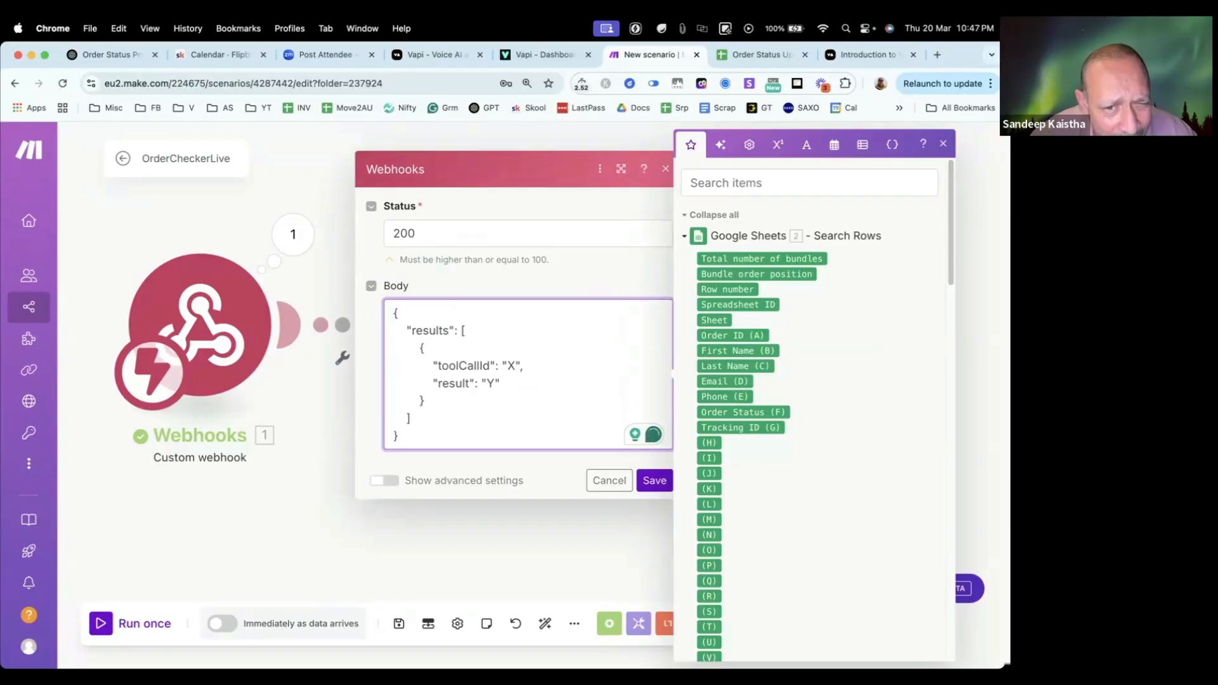
# Step: Replace the toolCallId placeholder X with a single id value from toolCall under the custom webhook's toolWithToolCallList
pyautogui.scroll(-20, 774, 495)
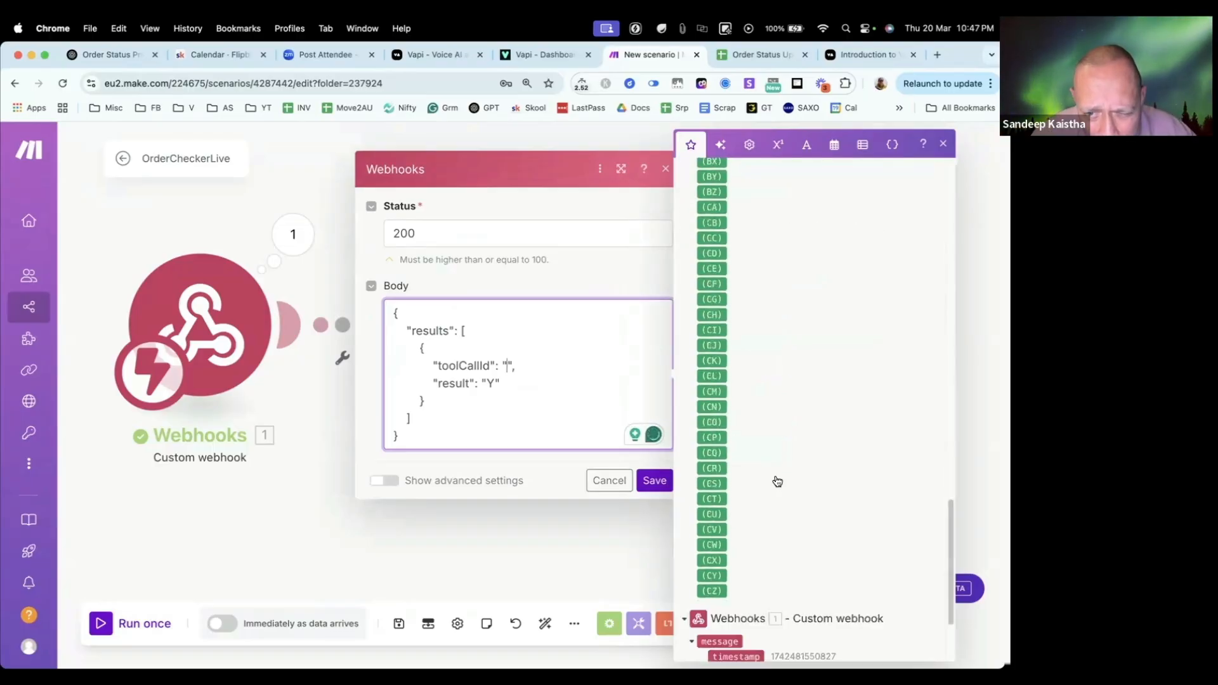
pyautogui.click(702, 583)
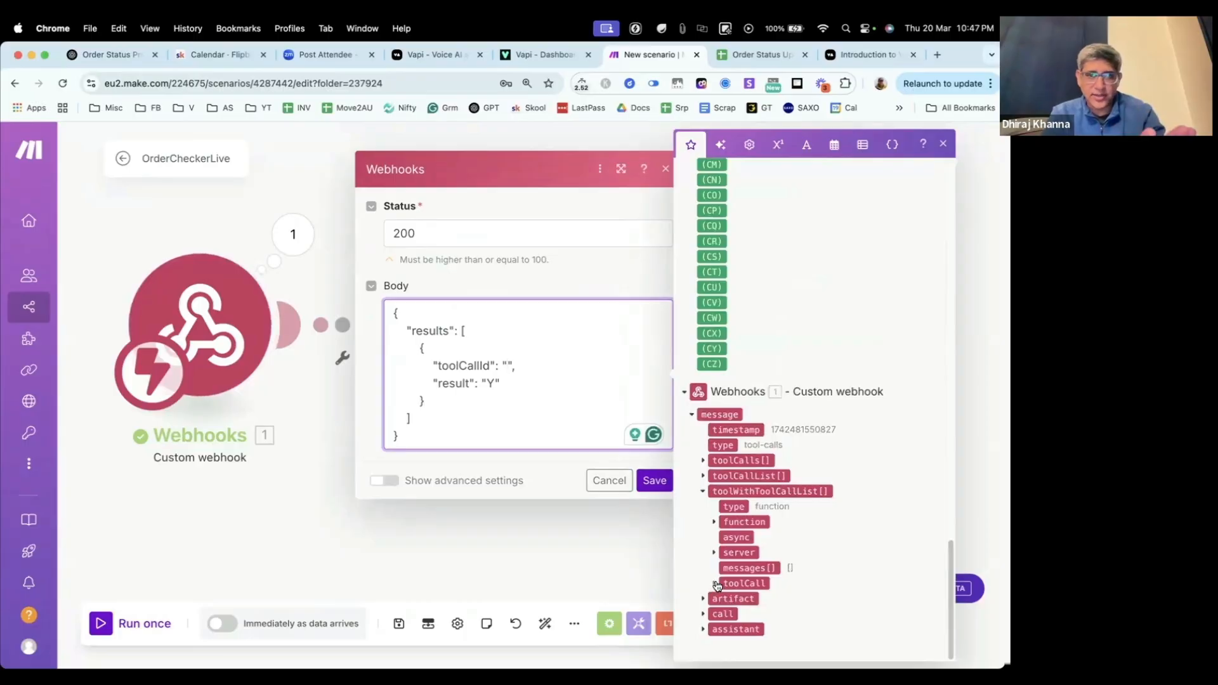
pyautogui.click(717, 585)
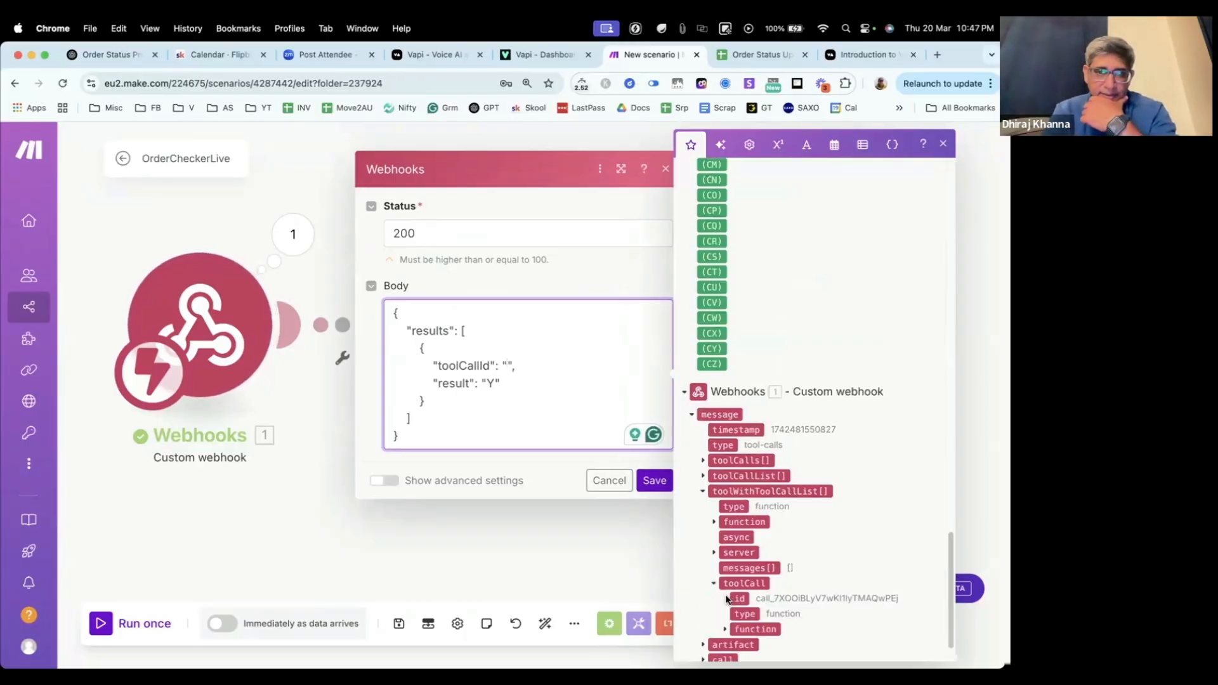
pyautogui.moveTo(739, 599)
pyautogui.mouseDown()
pyautogui.moveTo(611, 508)
pyautogui.moveTo(579, 402)
pyautogui.moveTo(558, 389)
pyautogui.moveTo(739, 593)
pyautogui.mouseUp()
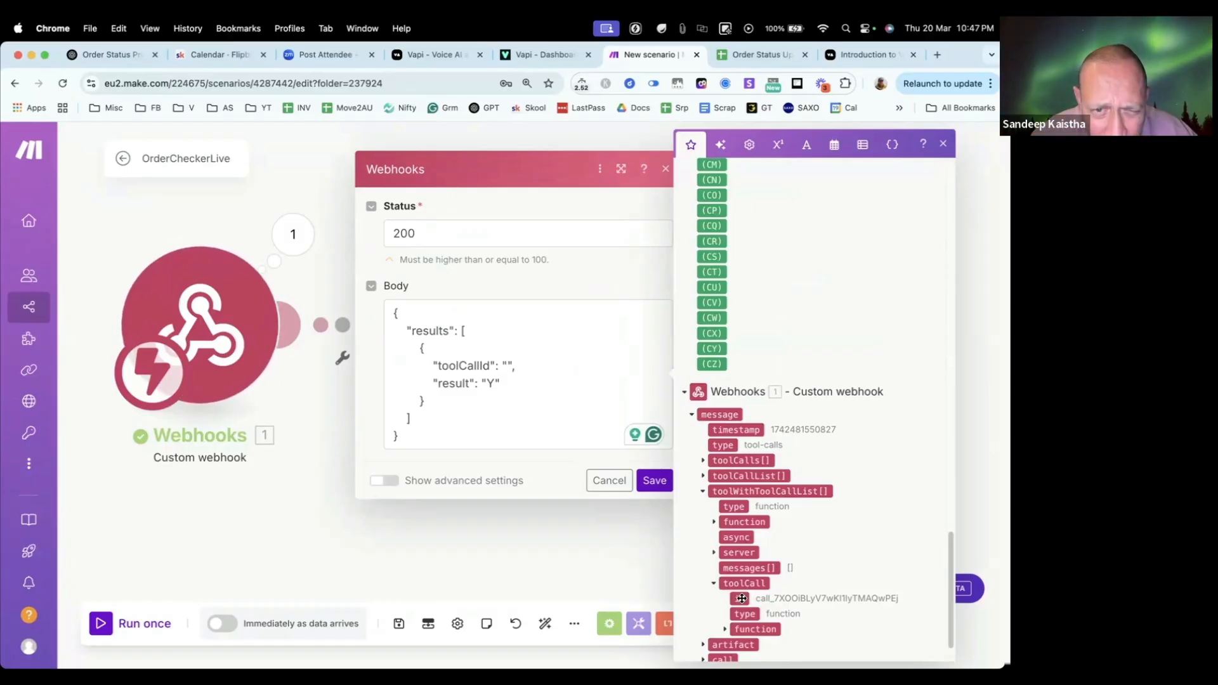
pyautogui.click(508, 366)
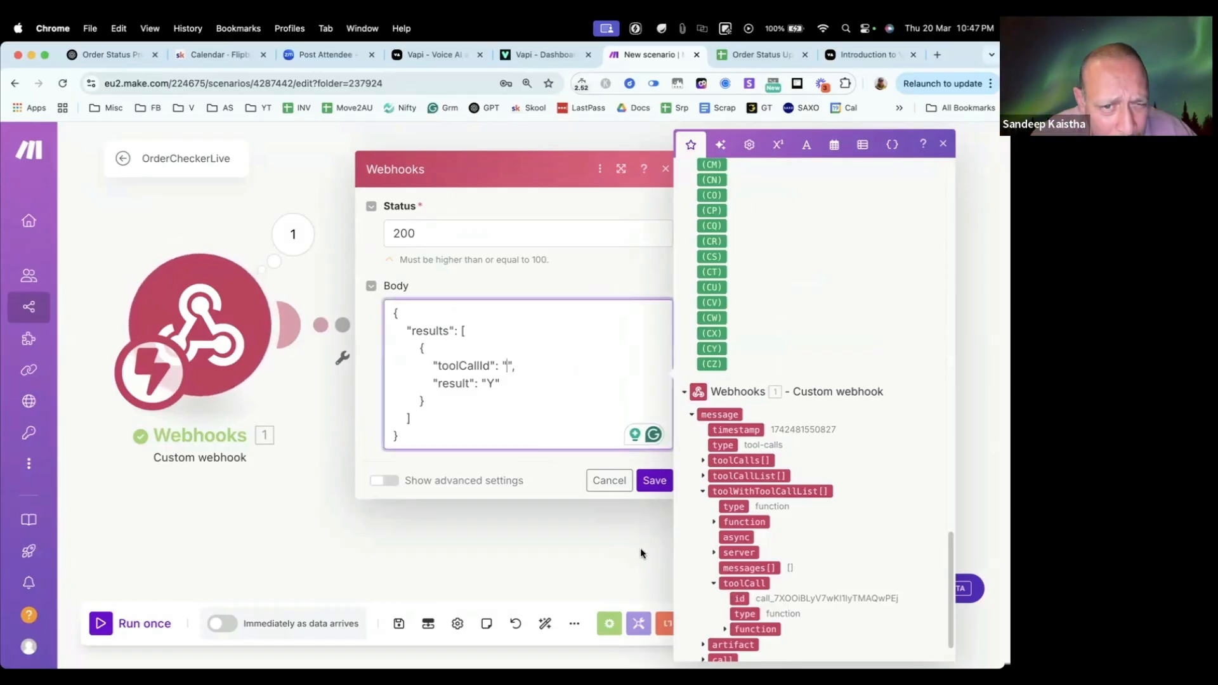
pyautogui.doubleClick(740, 598)
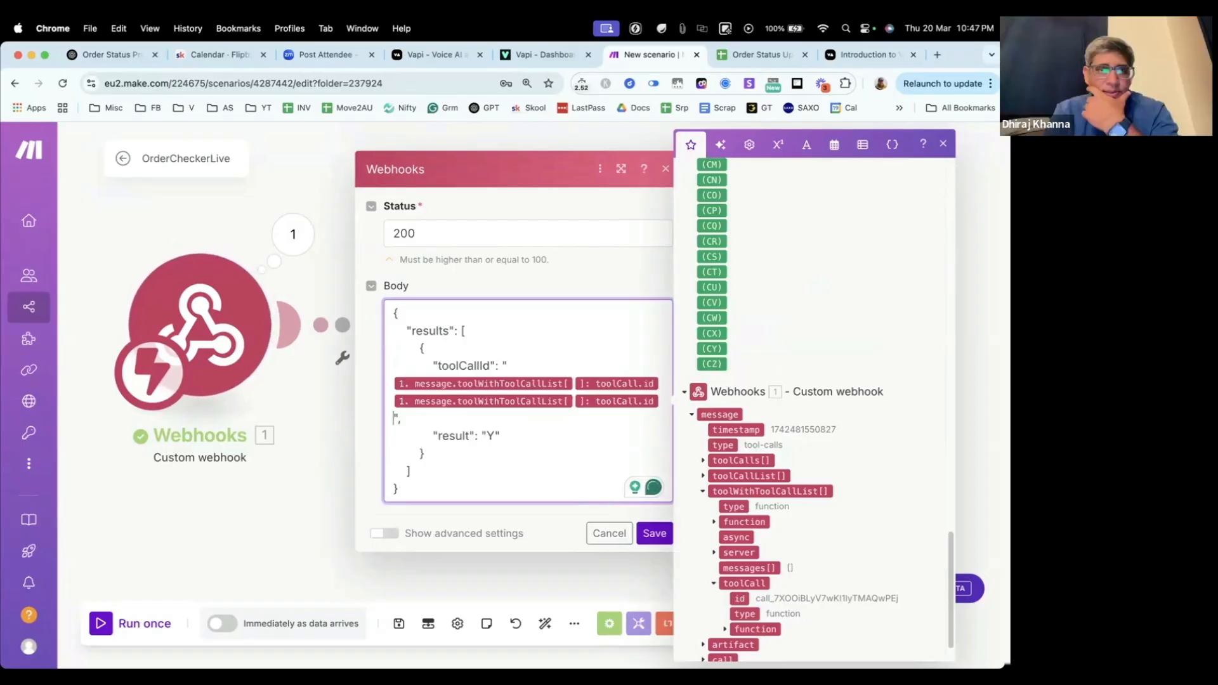
pyautogui.press('BackSpace')
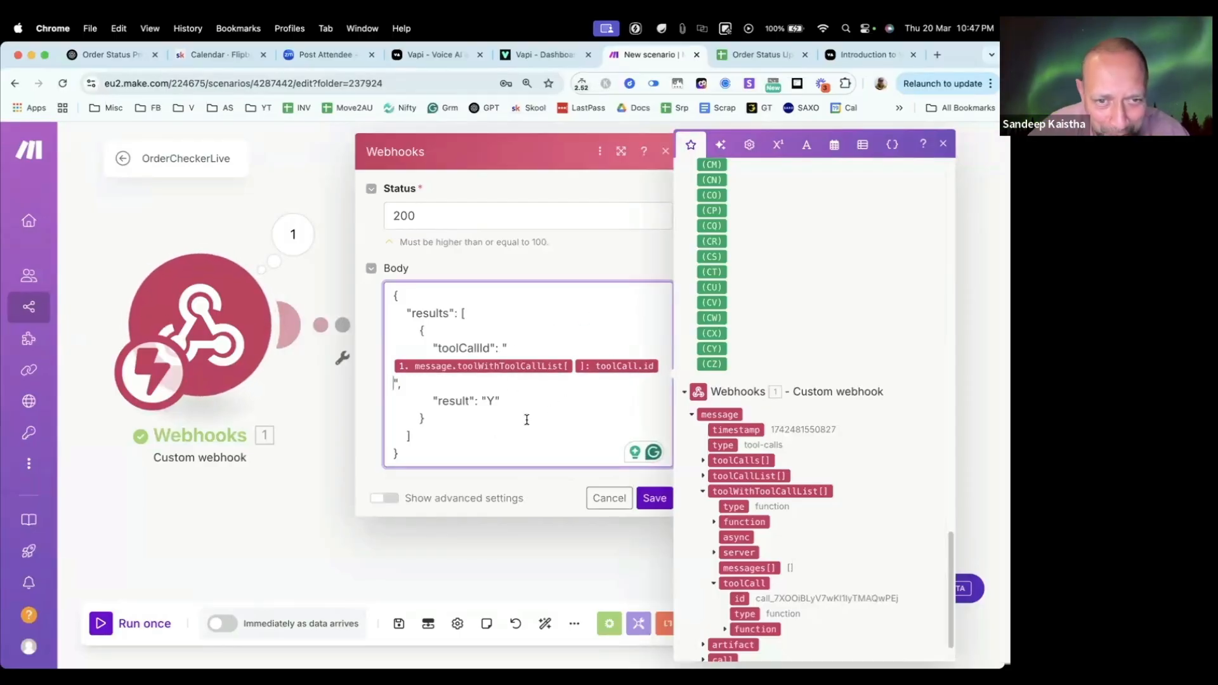
# Step: Replace the result placeholder Y with the label "FirstName:" and the Google Sheets First Name (B) value, followed by a comma
pyautogui.scroll(15, 767, 421)
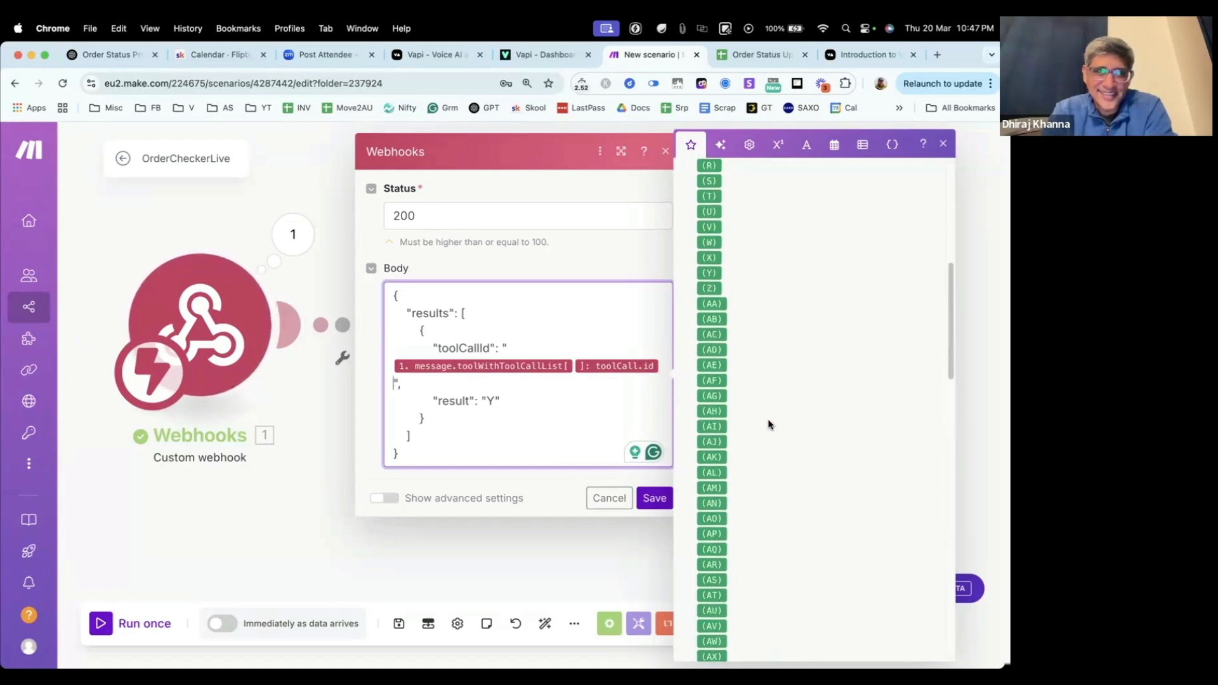
pyautogui.scroll(5, 768, 424)
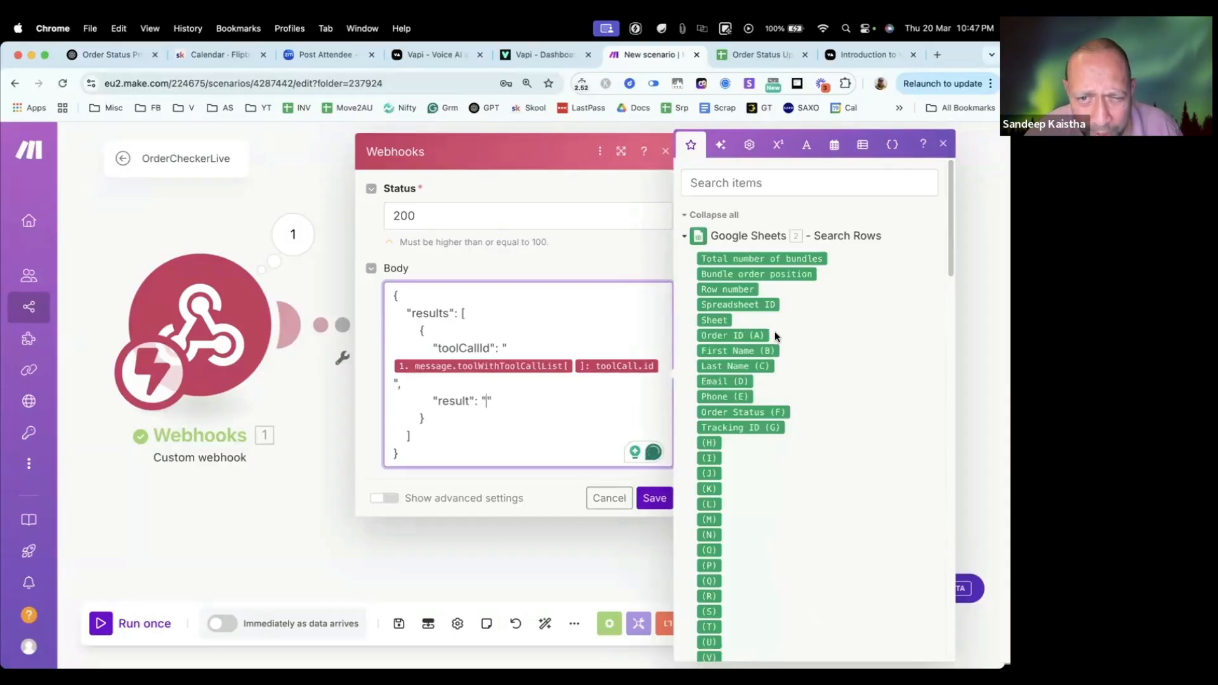
pyautogui.moveTo(739, 350); pyautogui.dragTo(487, 403)
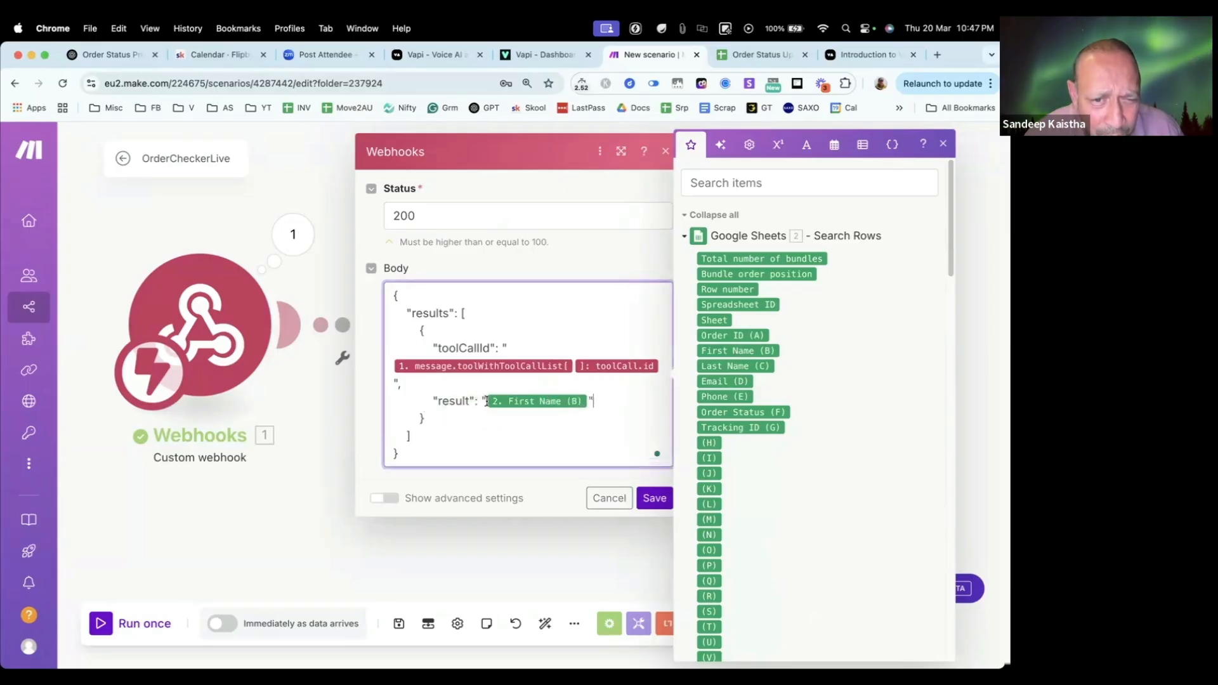
pyautogui.write('FirstNa')
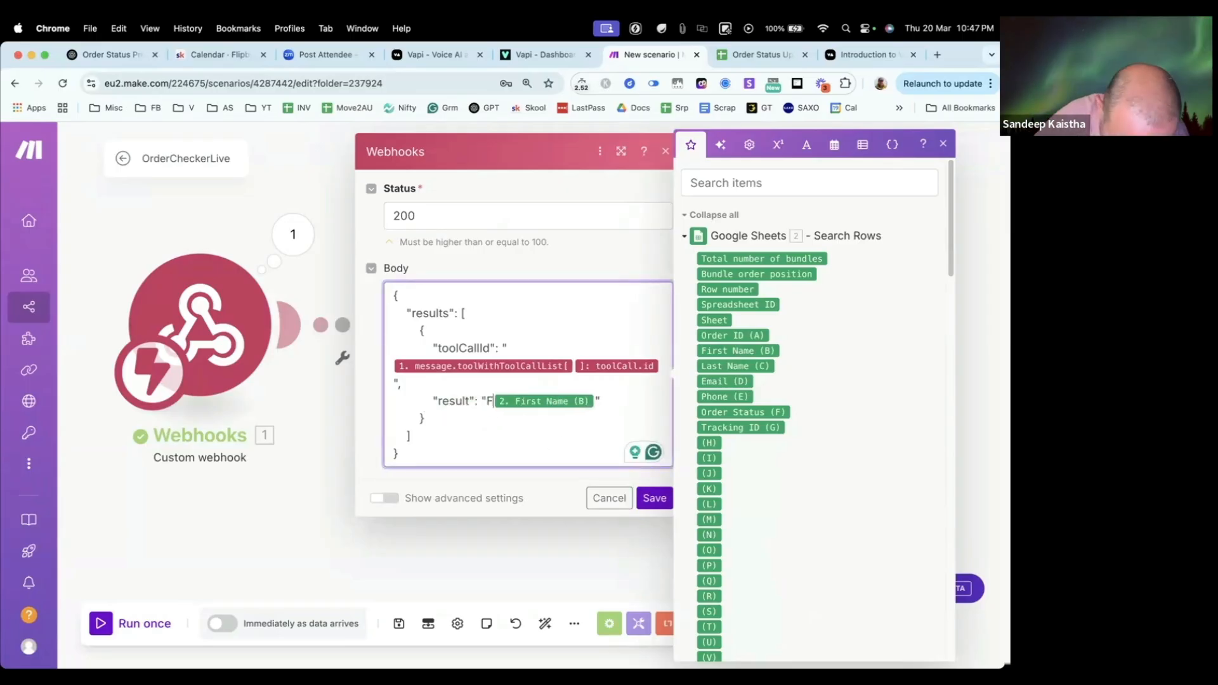
pyautogui.write('me:')
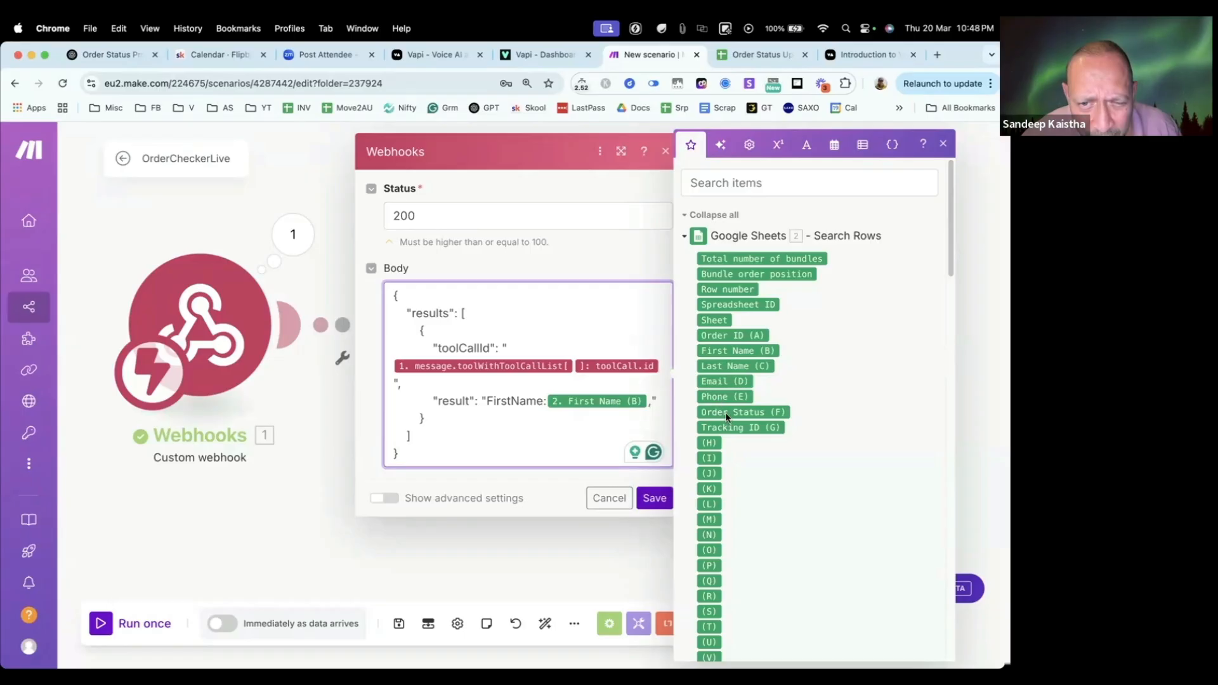
# Step: Add the Google Sheets Order Status (F) value to the result text, preceded by the label "Order Status:"
pyautogui.moveTo(716, 412); pyautogui.dragTo(650, 406)
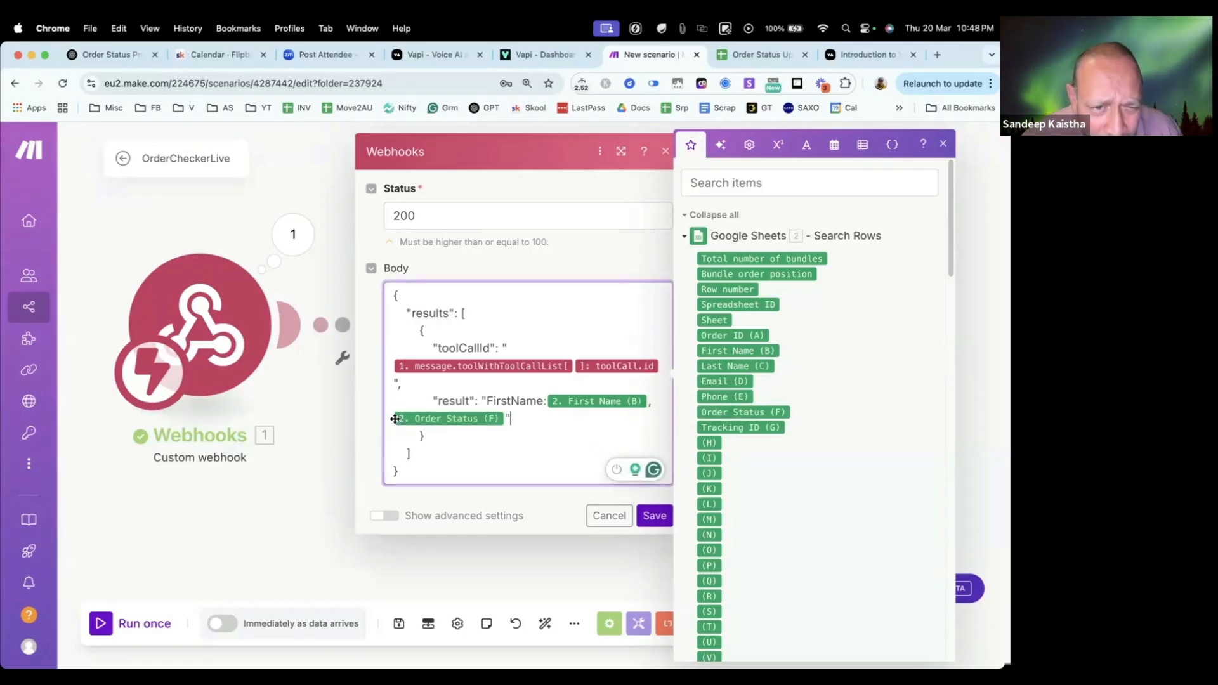
pyautogui.click(393, 416)
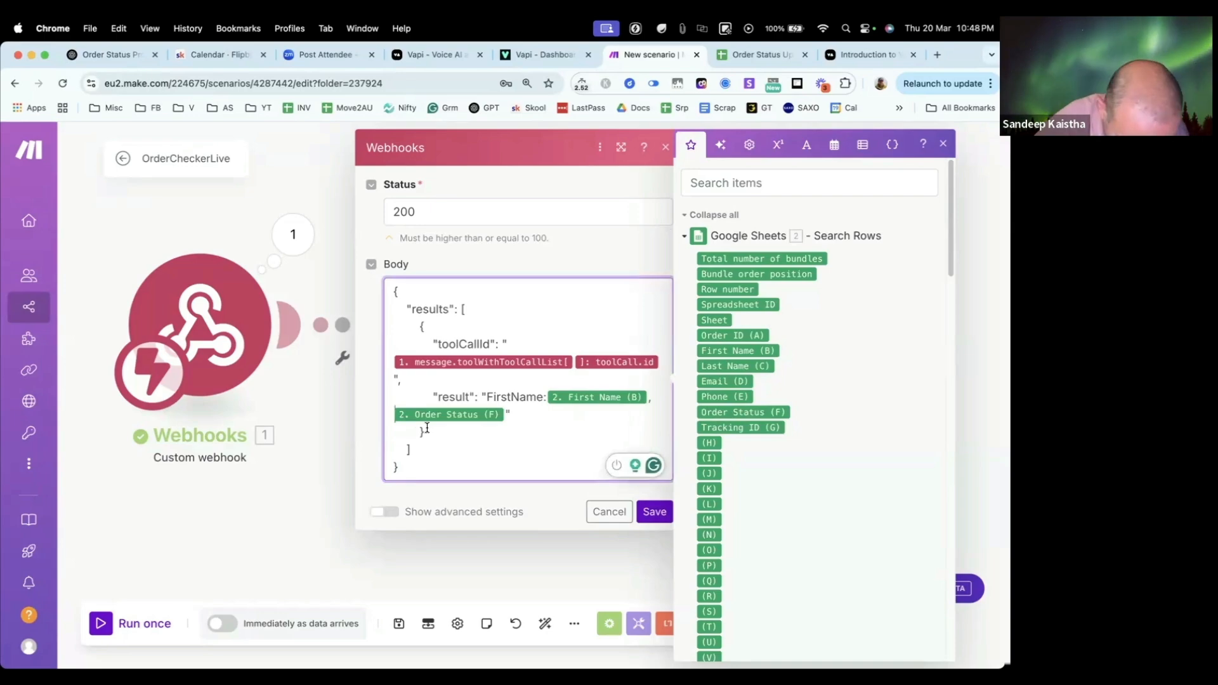
pyautogui.write('Order Sta')
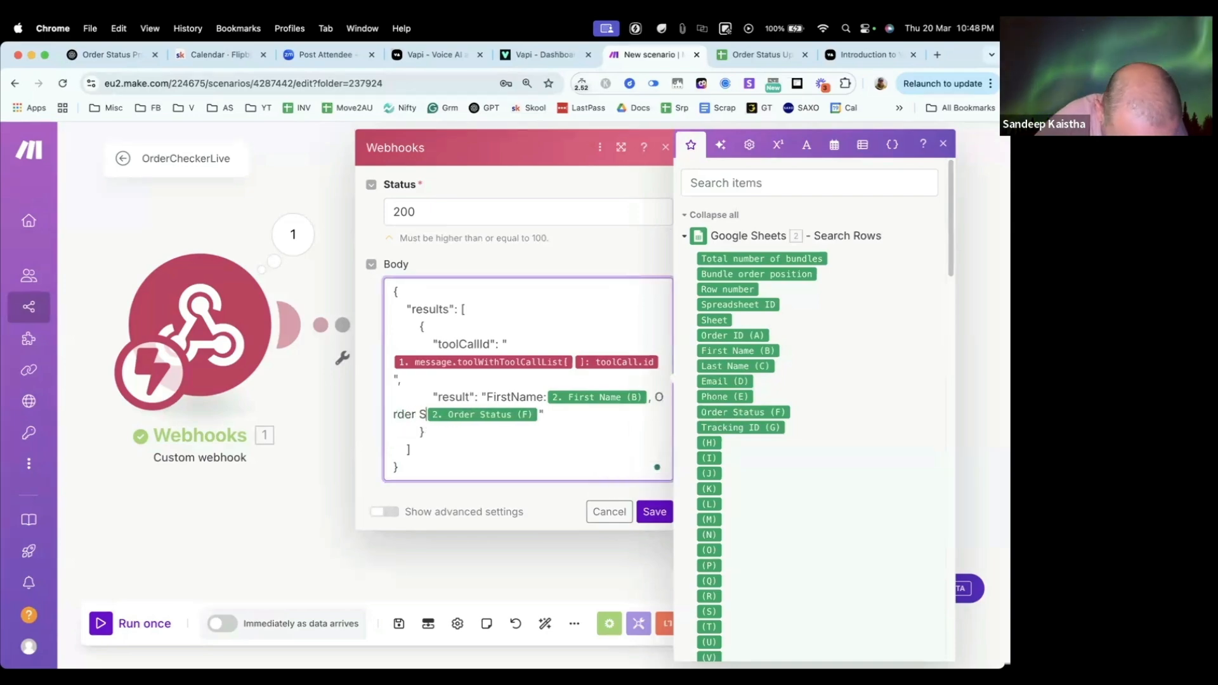
pyautogui.write('tus: 2. Order Status (F)')
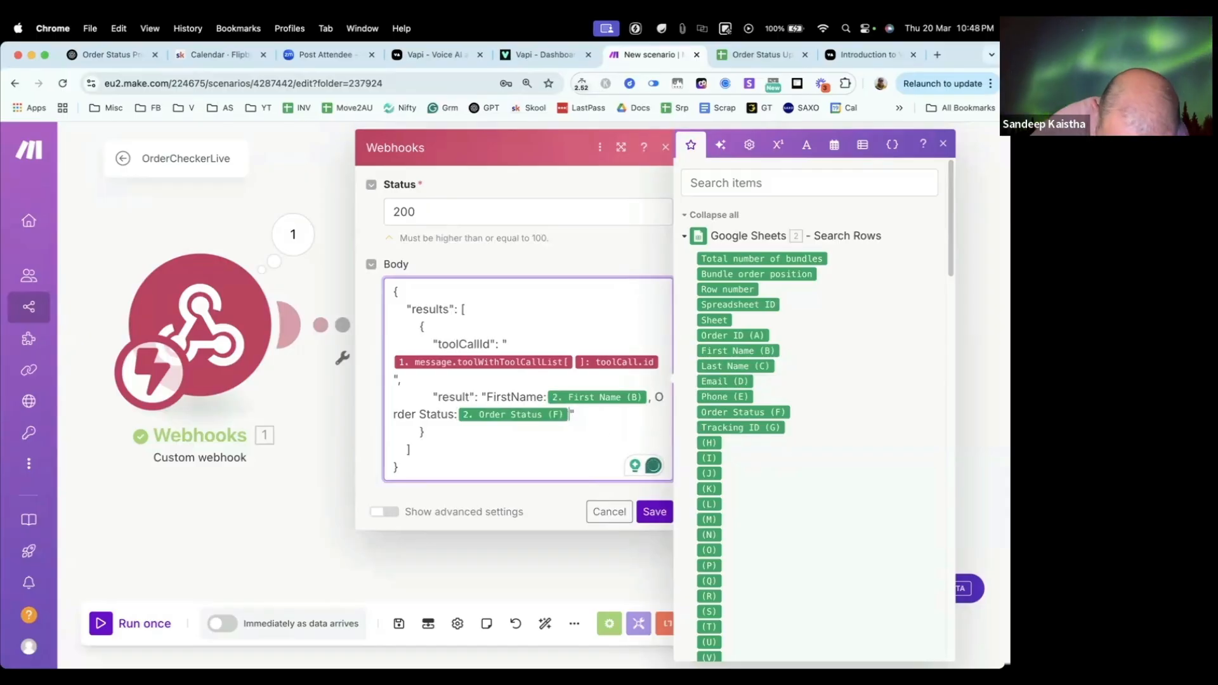
pyautogui.write(', Trac')
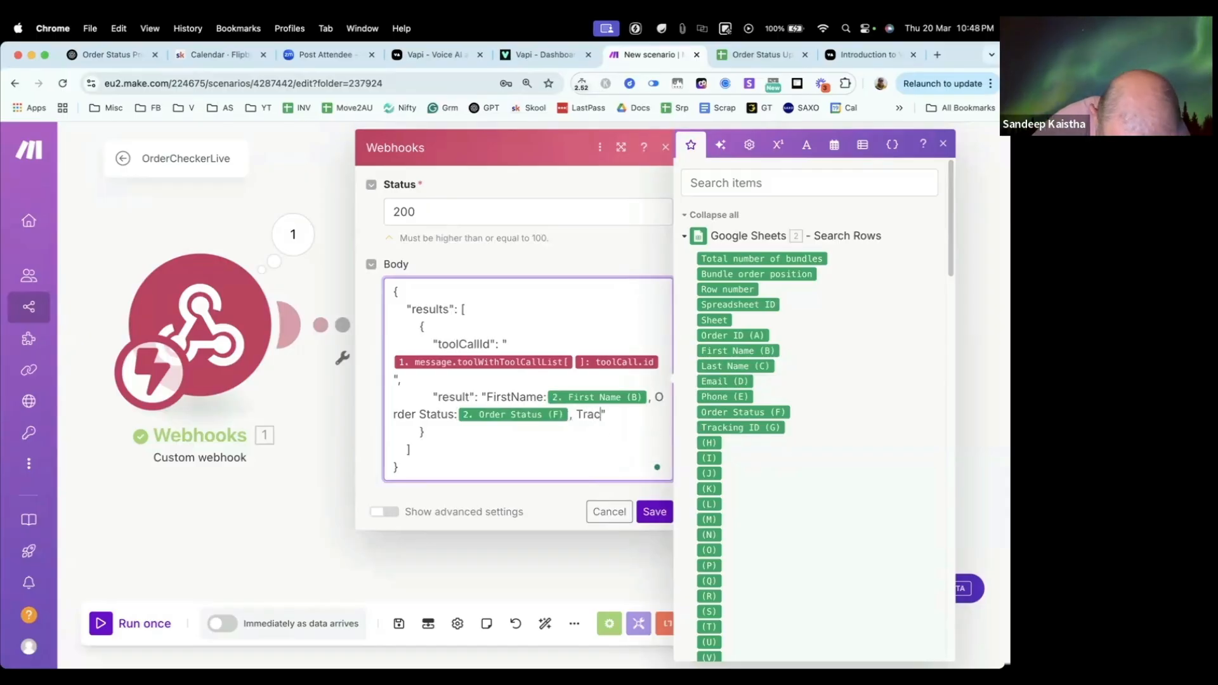
pyautogui.write('king Num')
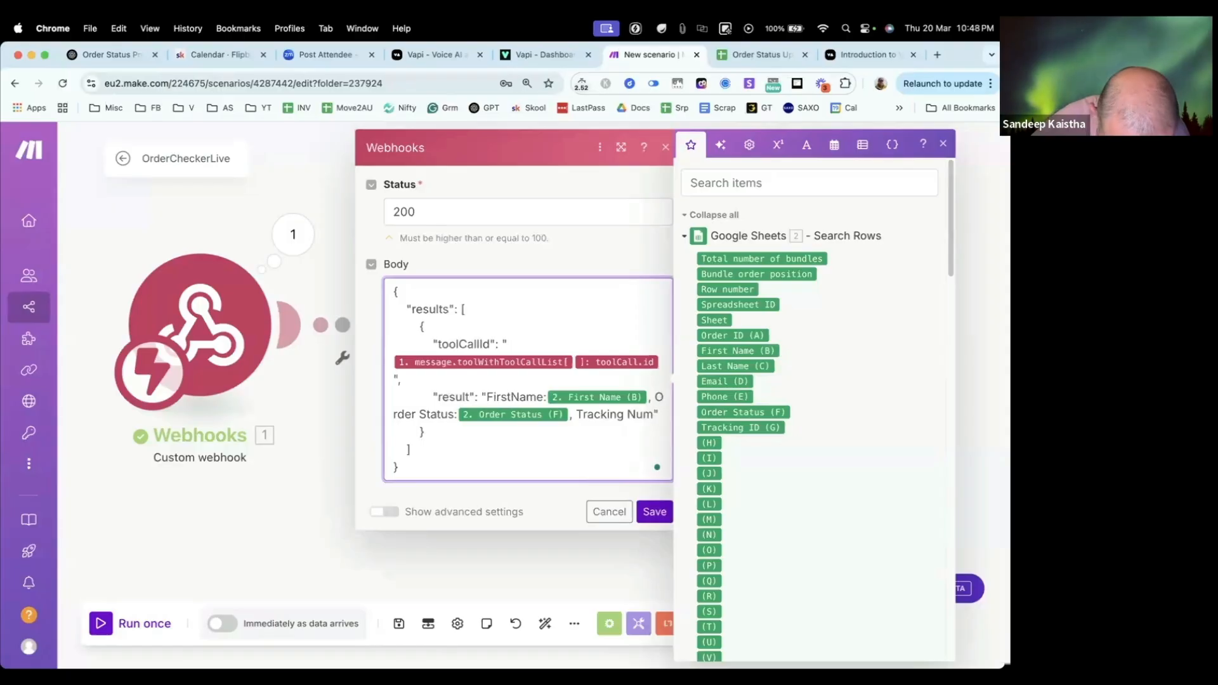
pyautogui.write('ber:')
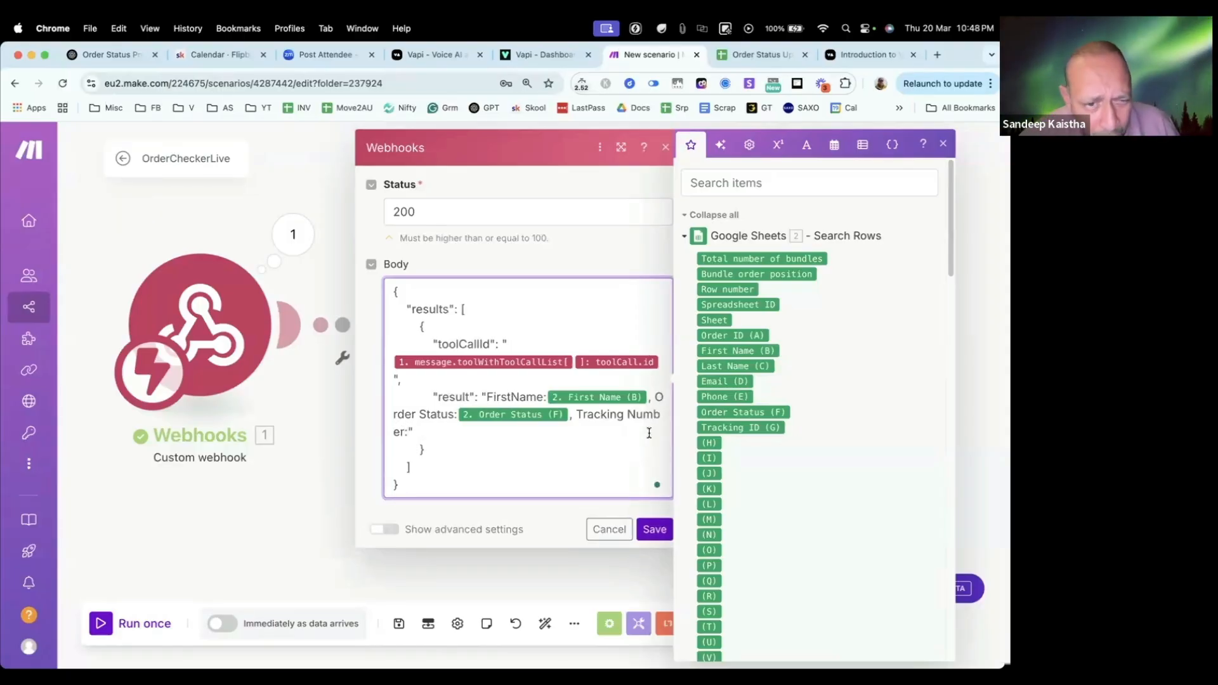
# Step: Extend the result text with a comma, the label "Tracking ID:" and the Google Sheets Tracking ID (G) value
pyautogui.moveTo(728, 423); pyautogui.dragTo(404, 433)
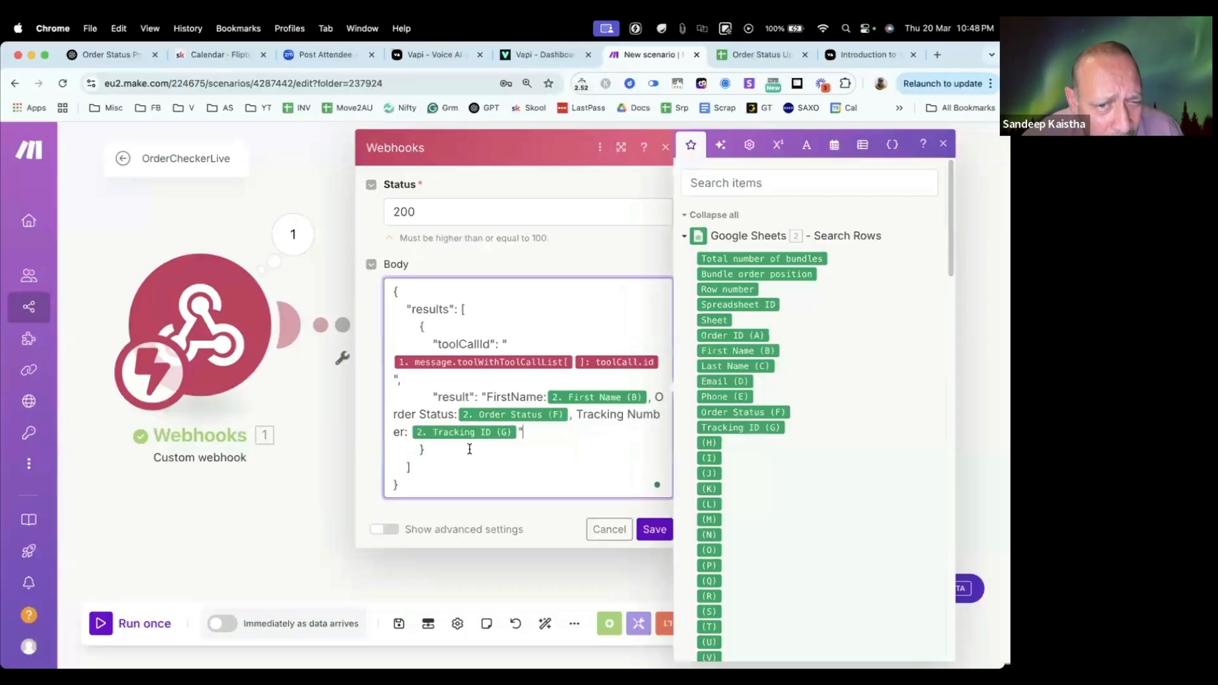
pyautogui.doubleClick(650, 413)
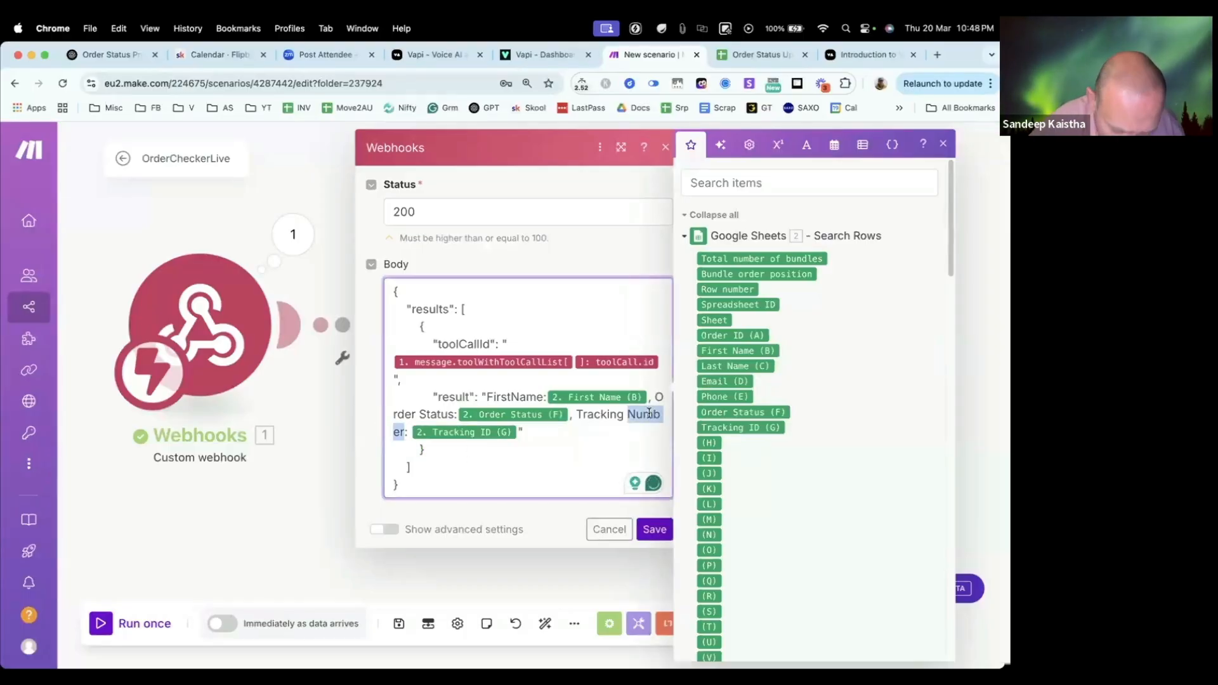
pyautogui.write('ID')
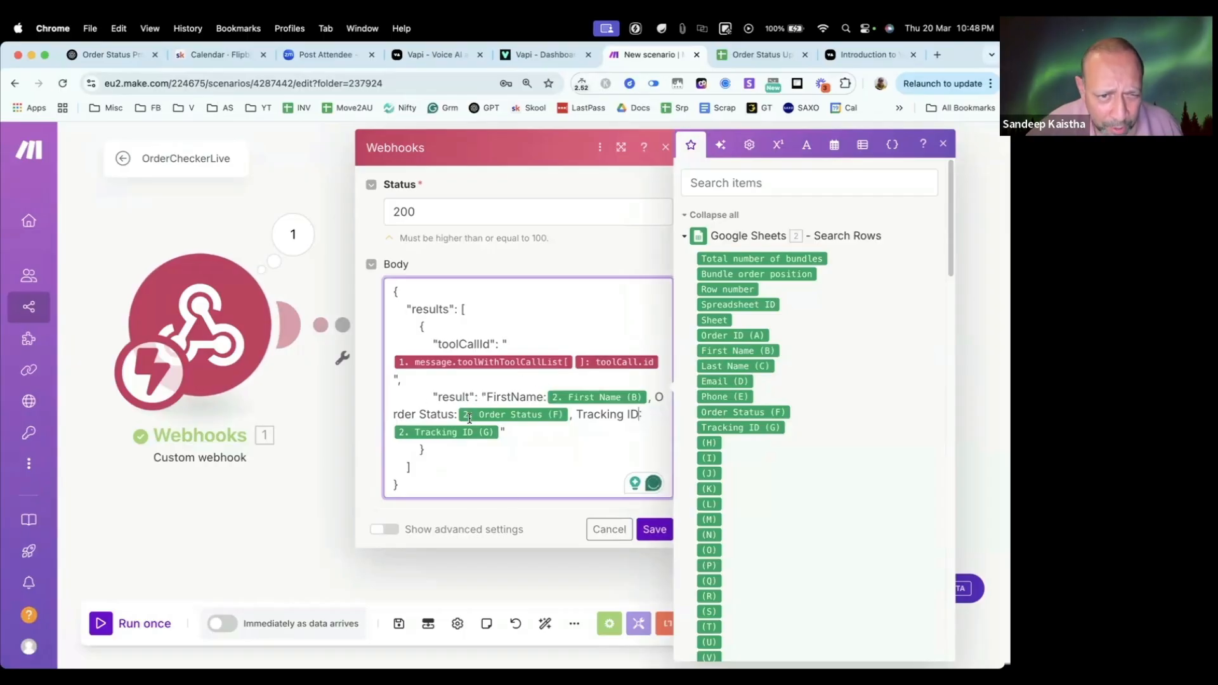
# Step: Save the Webhook response module and run the scenario once, switching to the Order Status Updates spreadsheet while it waits for data
pyautogui.click(648, 531)
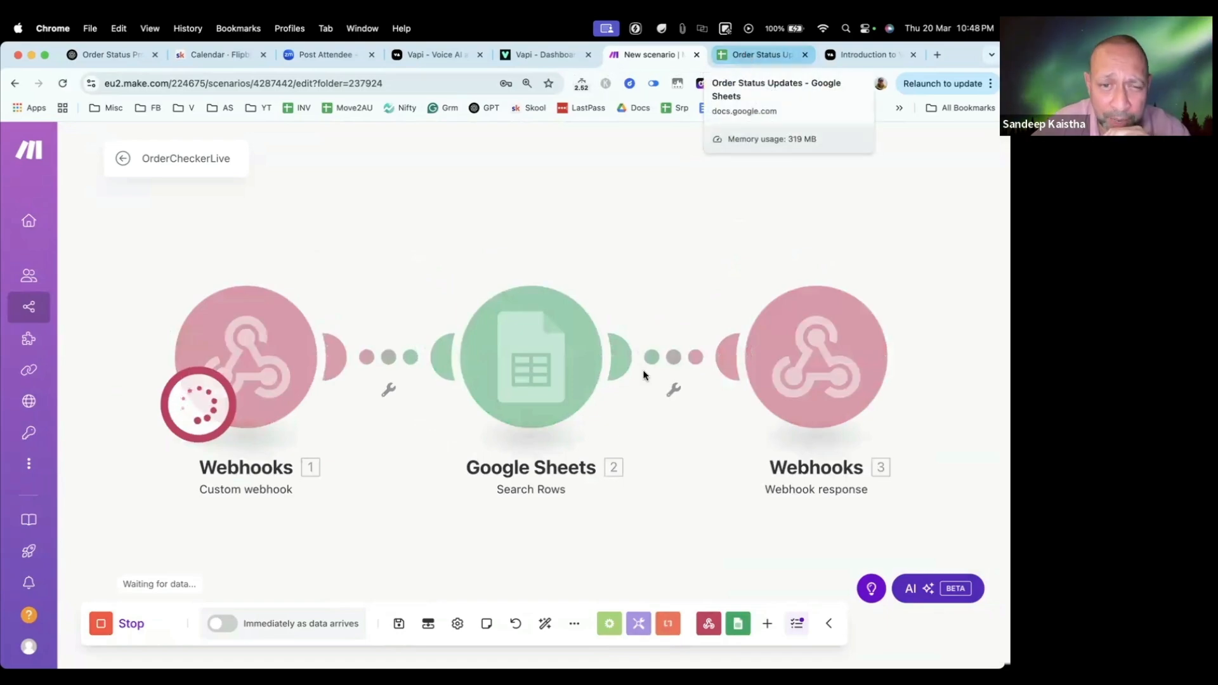
pyautogui.click(760, 53)
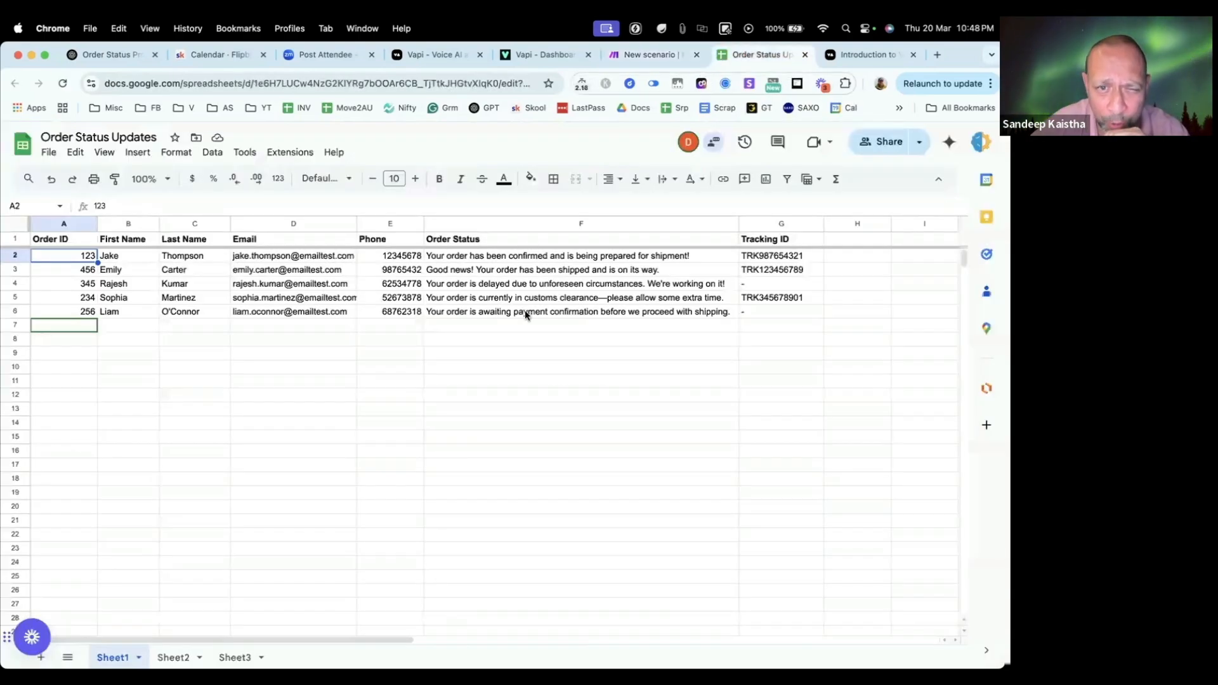
# Step: Switch to Vapi, start a voice call with the Order Status Update Live assistant, and return to the waiting Make scenario
pyautogui.click(647, 54)
pyautogui.click(545, 56)
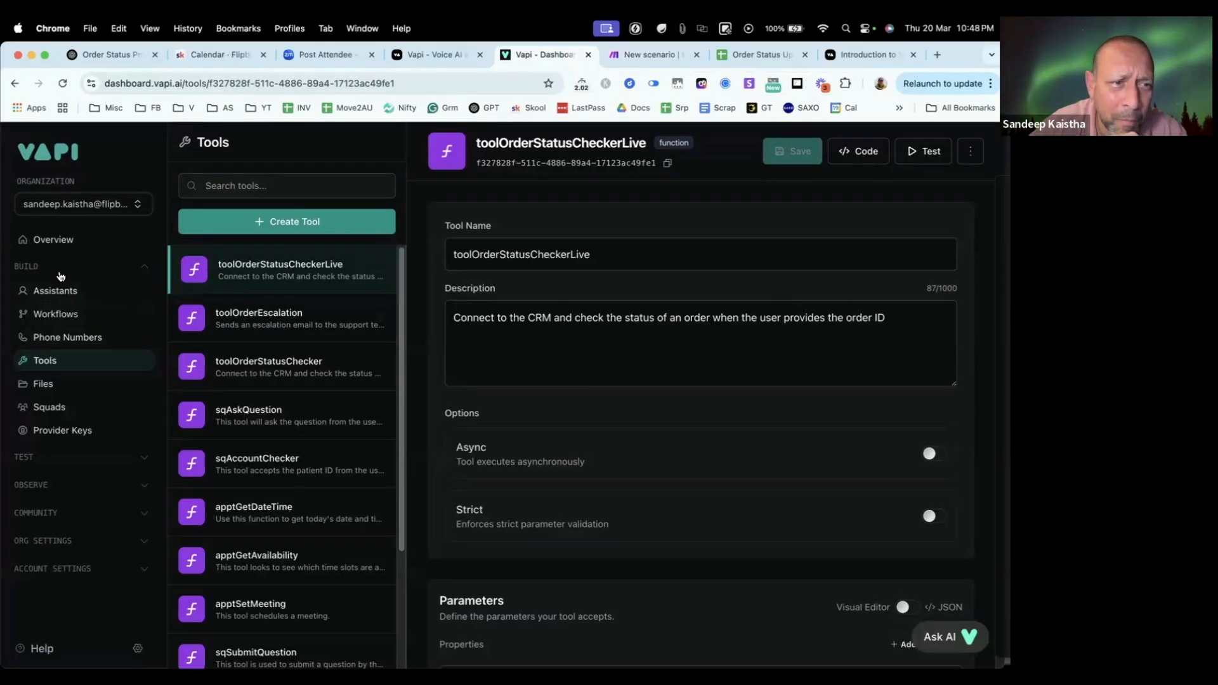
pyautogui.click(54, 293)
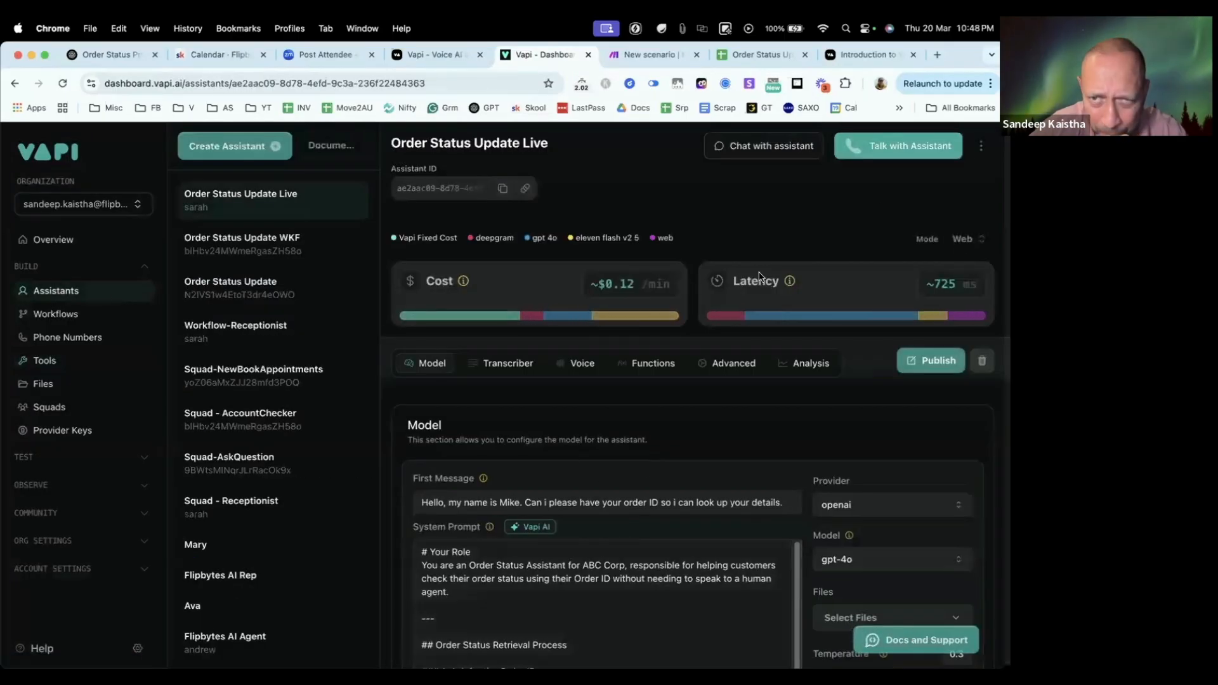
pyautogui.click(898, 145)
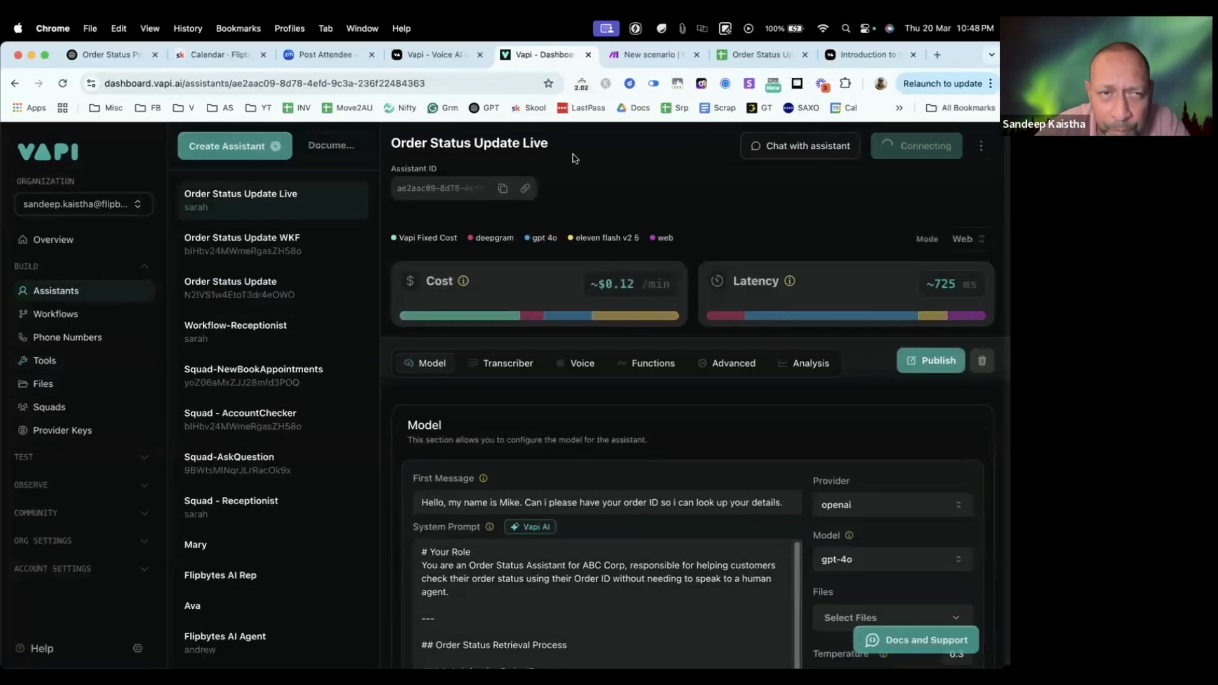
pyautogui.click(640, 54)
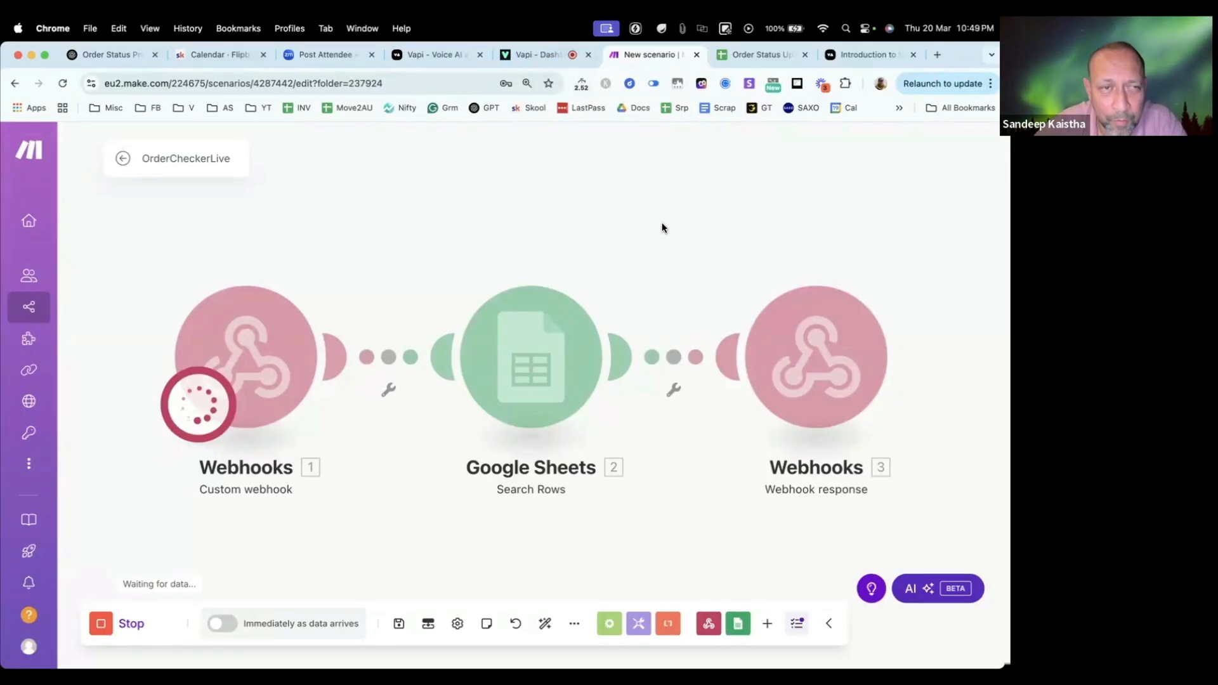
# Step: Check the Make run during the call against the first order's row and status in the Order Status Updates sheet
pyautogui.click(761, 54)
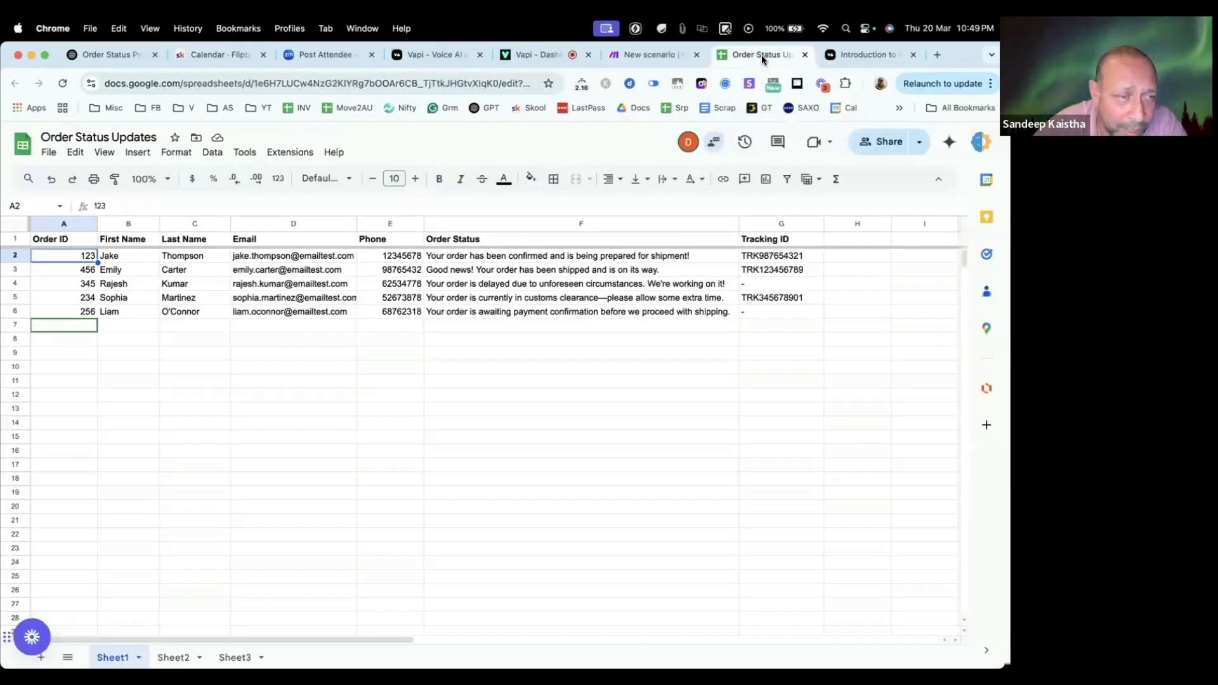
pyautogui.click(655, 55)
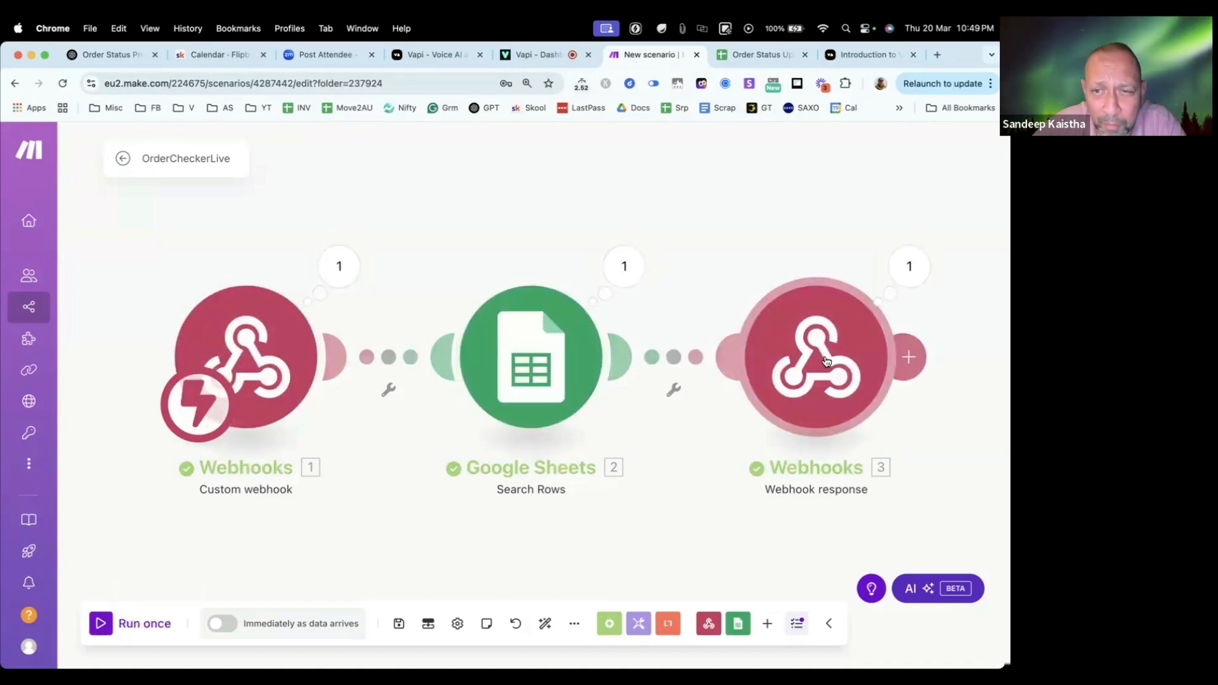
pyautogui.click(753, 55)
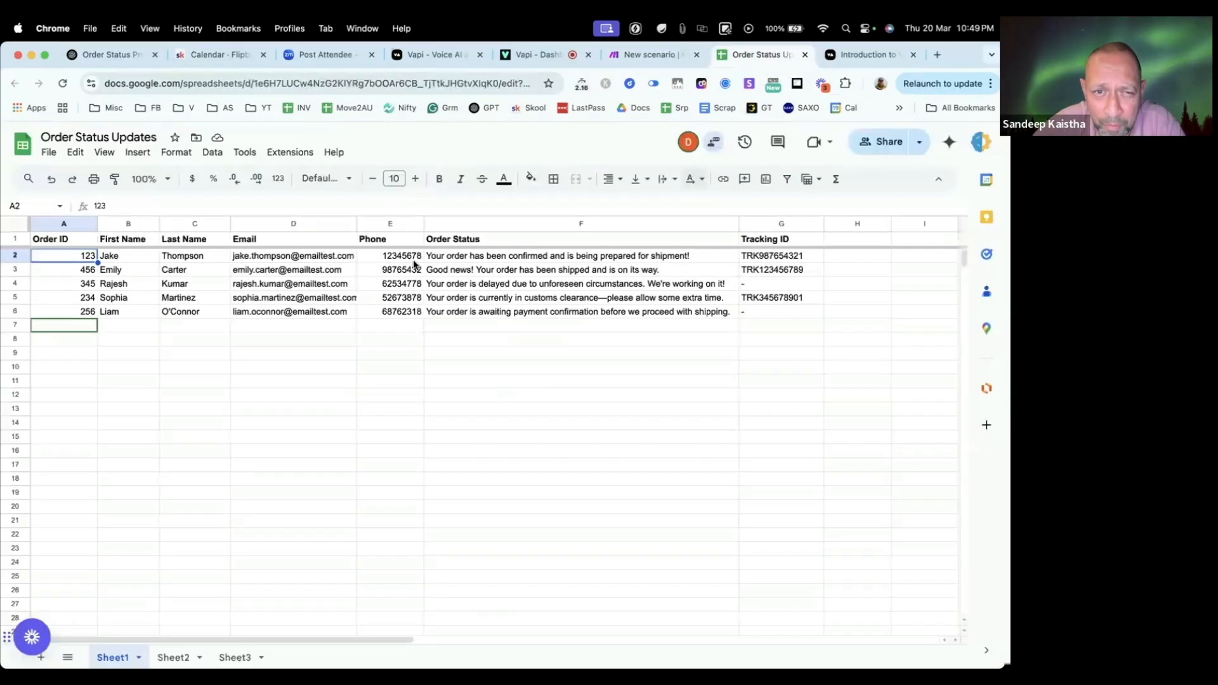
pyautogui.click(470, 257)
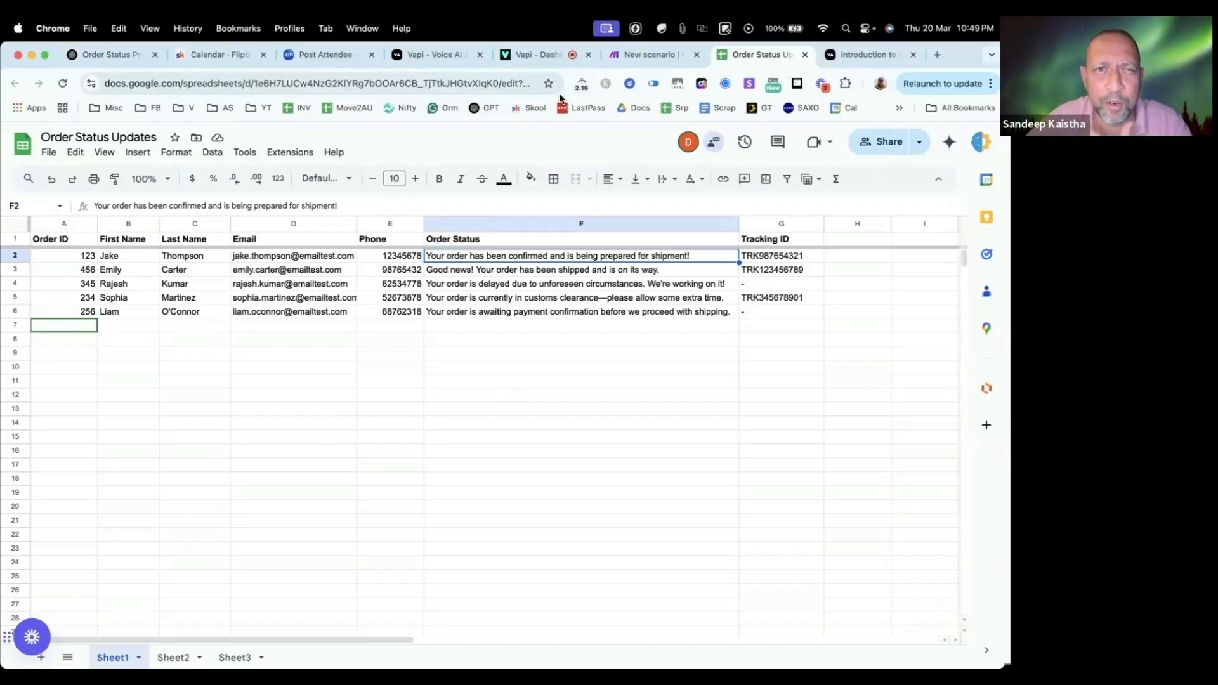
# Step: End the voice call with the assistant in Vapi and return to the Make scenario
pyautogui.click(550, 58)
pyautogui.click(643, 55)
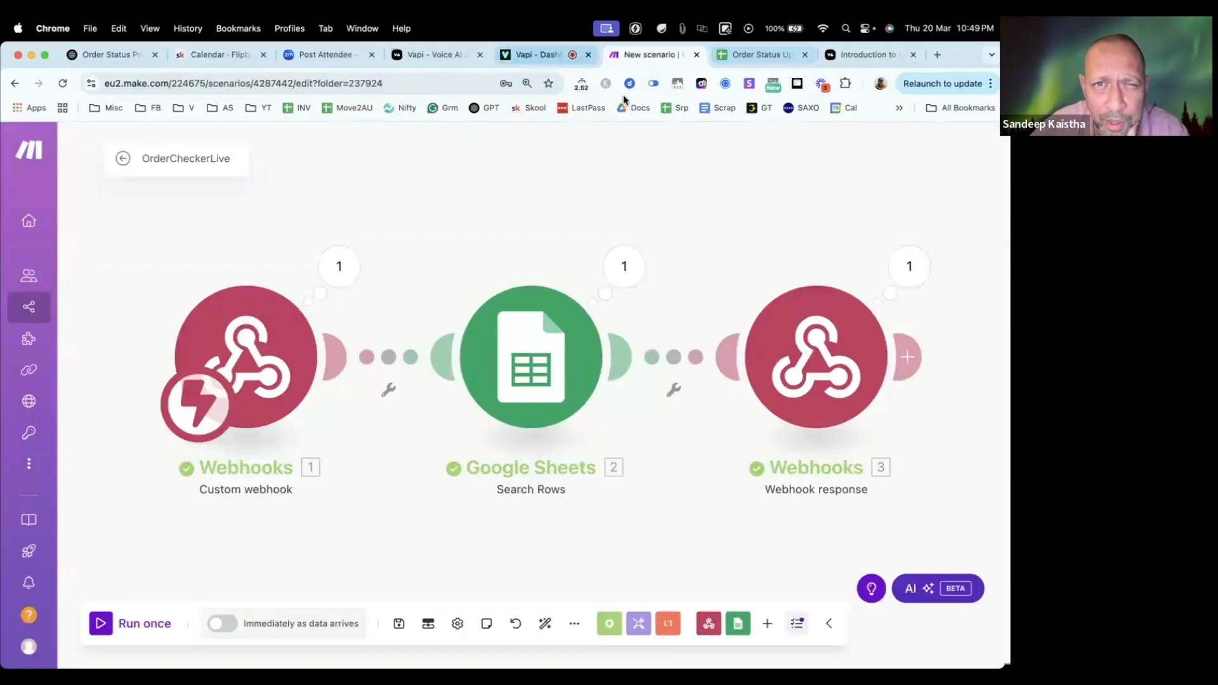
pyautogui.click(539, 54)
pyautogui.click(924, 144)
pyautogui.click(641, 55)
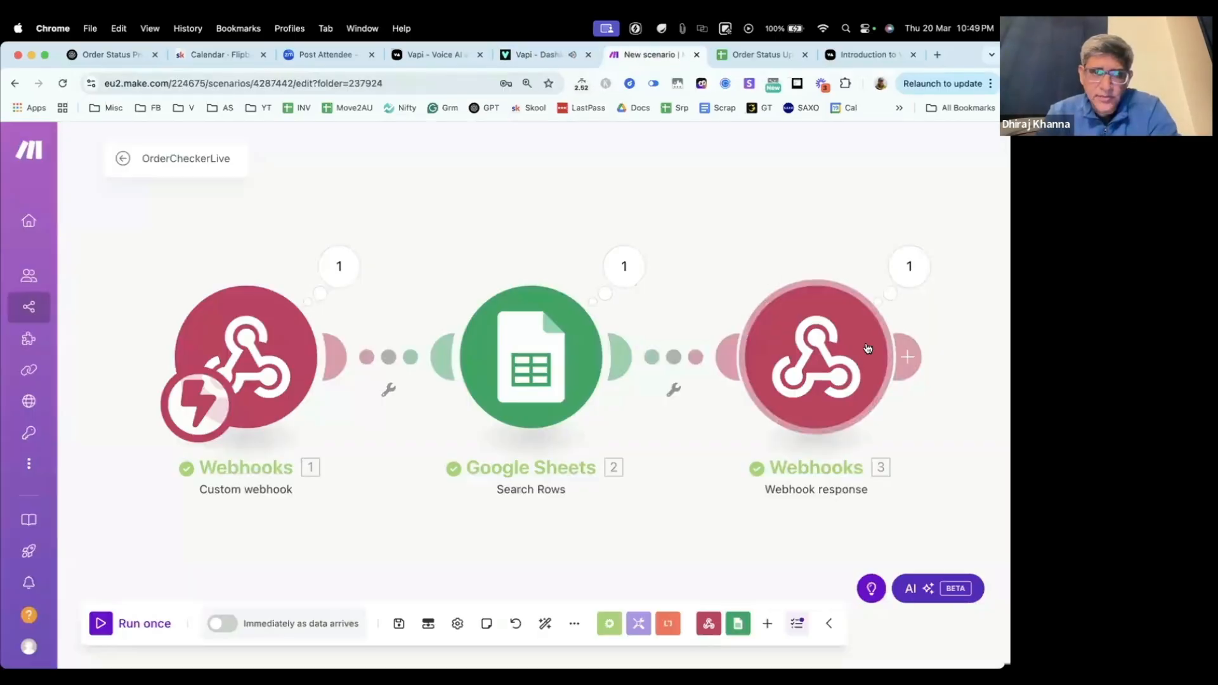
# Step: Compare the Webhook response's result text with the First Name, Order Status and Tracking ID in the sheet's first order row
pyautogui.click(909, 267)
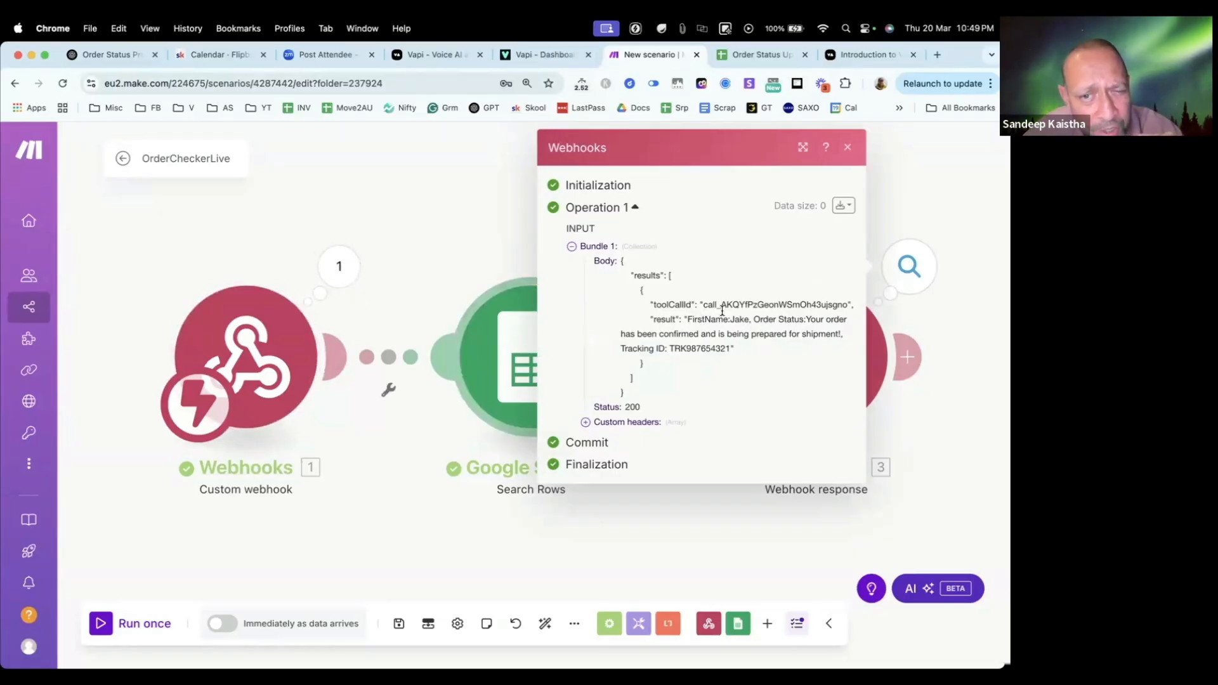
pyautogui.click(761, 55)
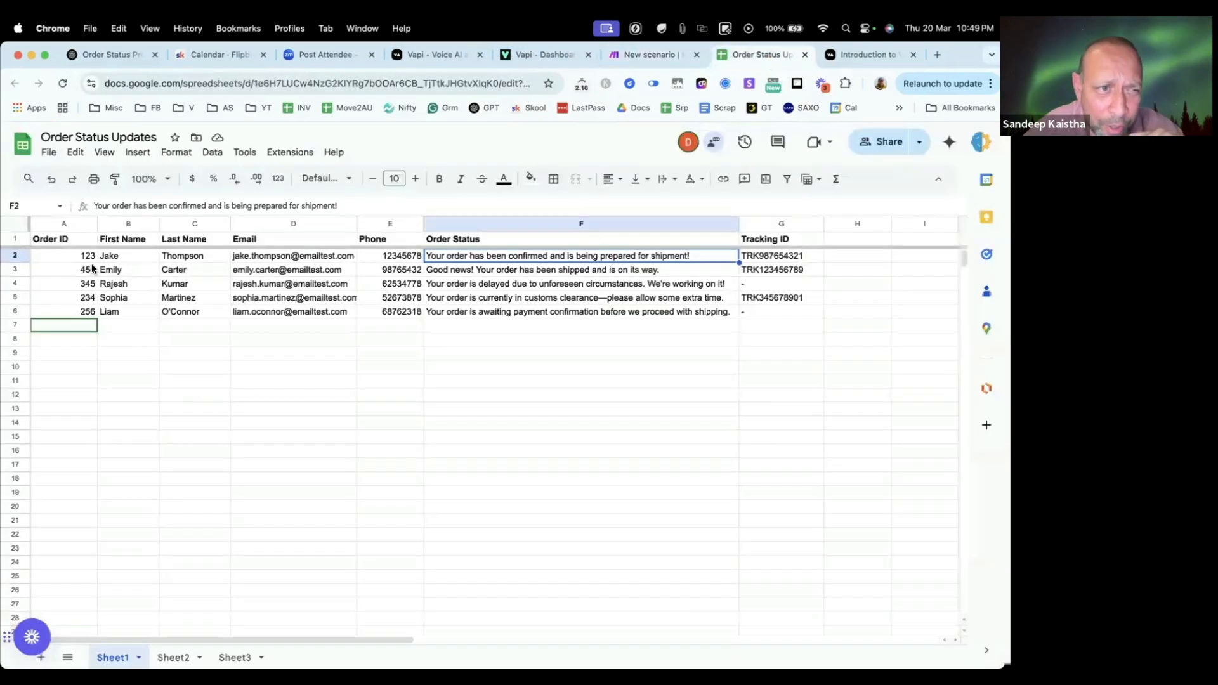
pyautogui.click(135, 260)
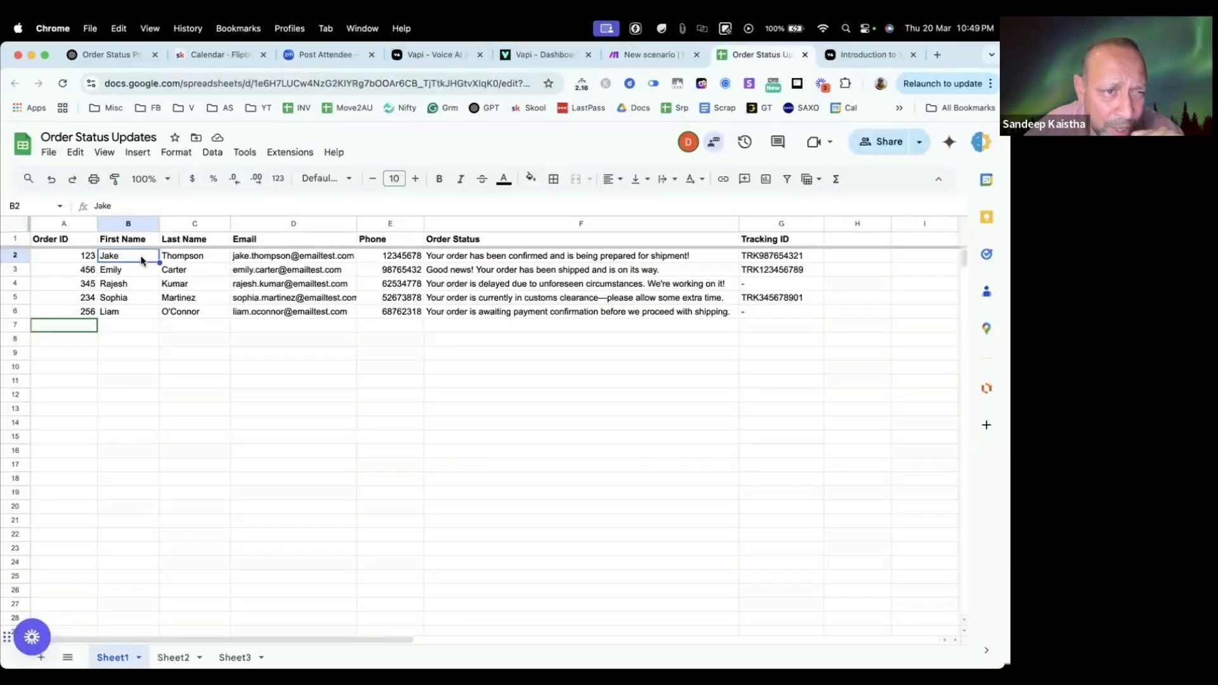
pyautogui.click(501, 257)
pyautogui.click(767, 259)
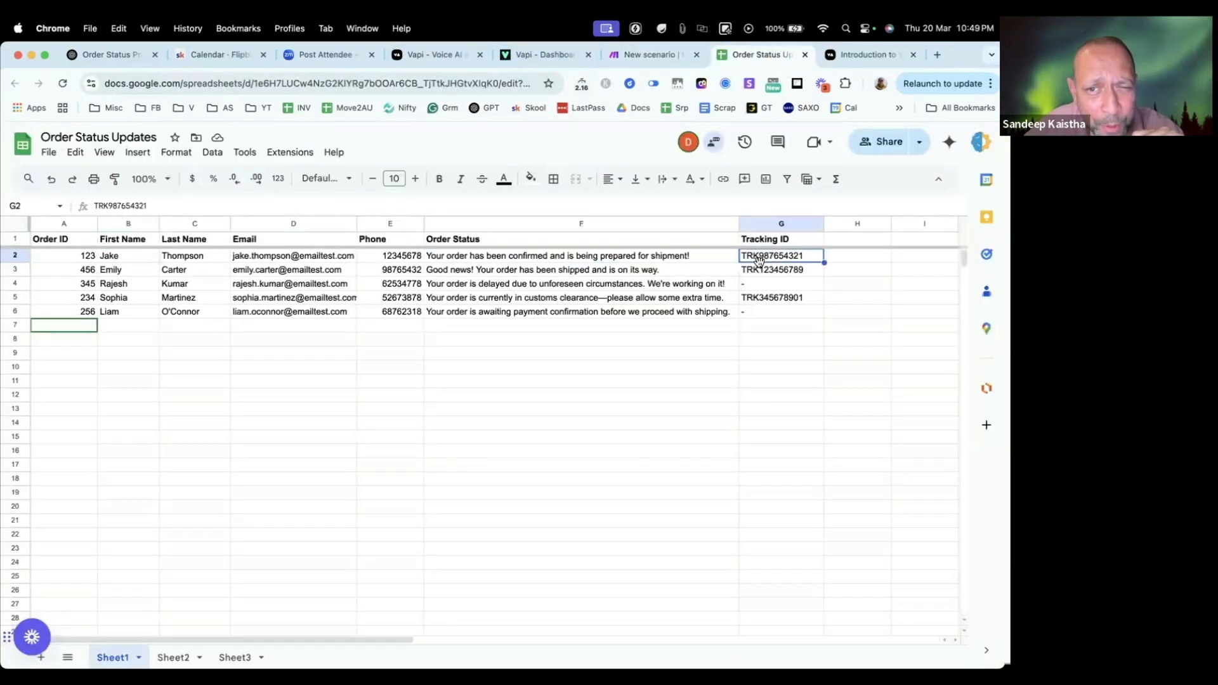
pyautogui.click(650, 54)
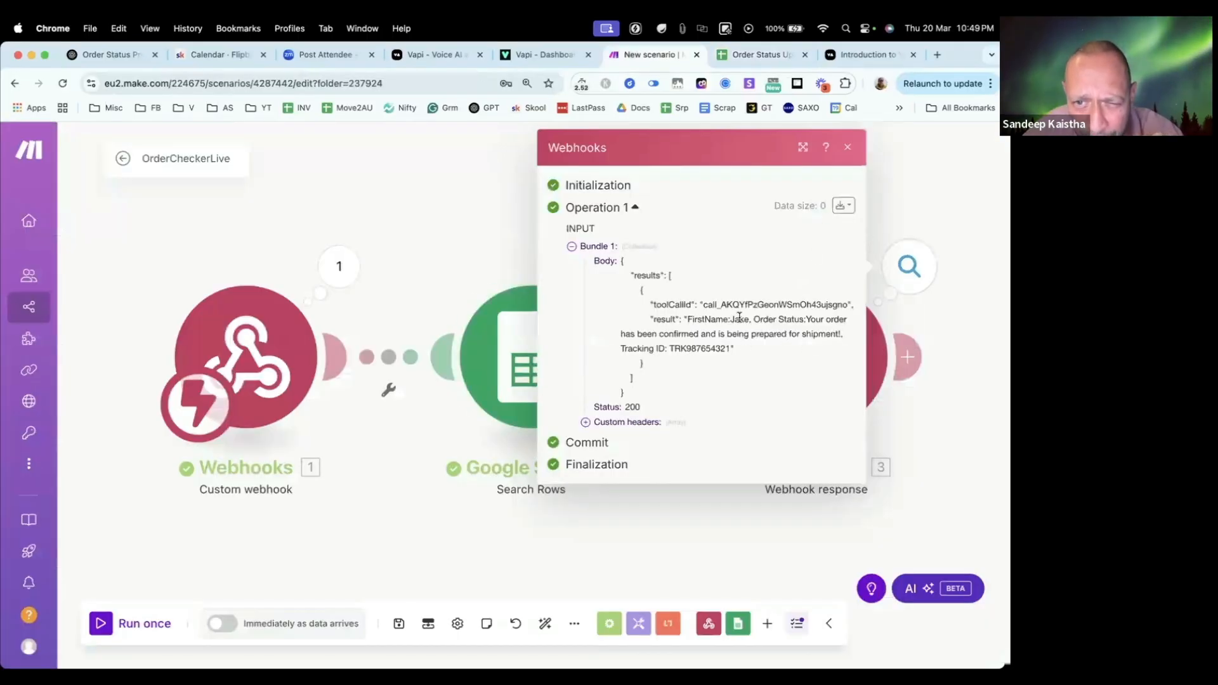
pyautogui.moveTo(755, 318); pyautogui.dragTo(719, 352)
pyautogui.doubleClick(697, 348)
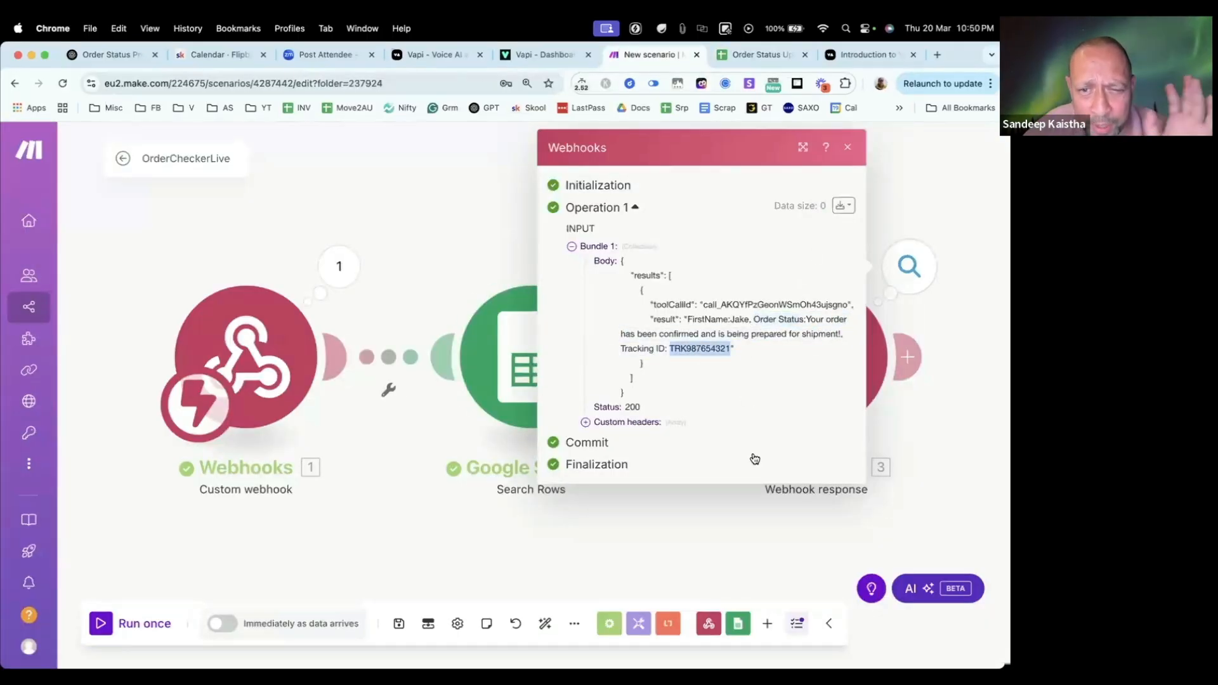
pyautogui.click(670, 528)
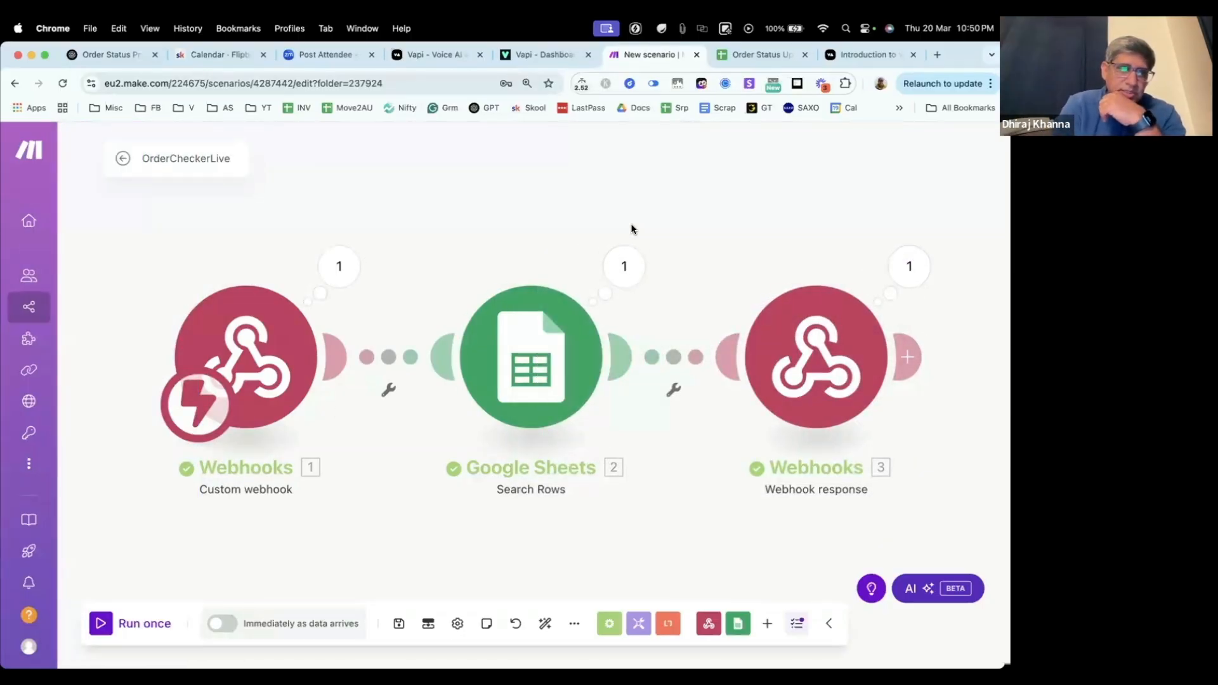
# Step: Examine the Custom webhook's output bundle, expanding toolWithToolCallList and toolCall down to the OrderID argument
pyautogui.click(342, 269)
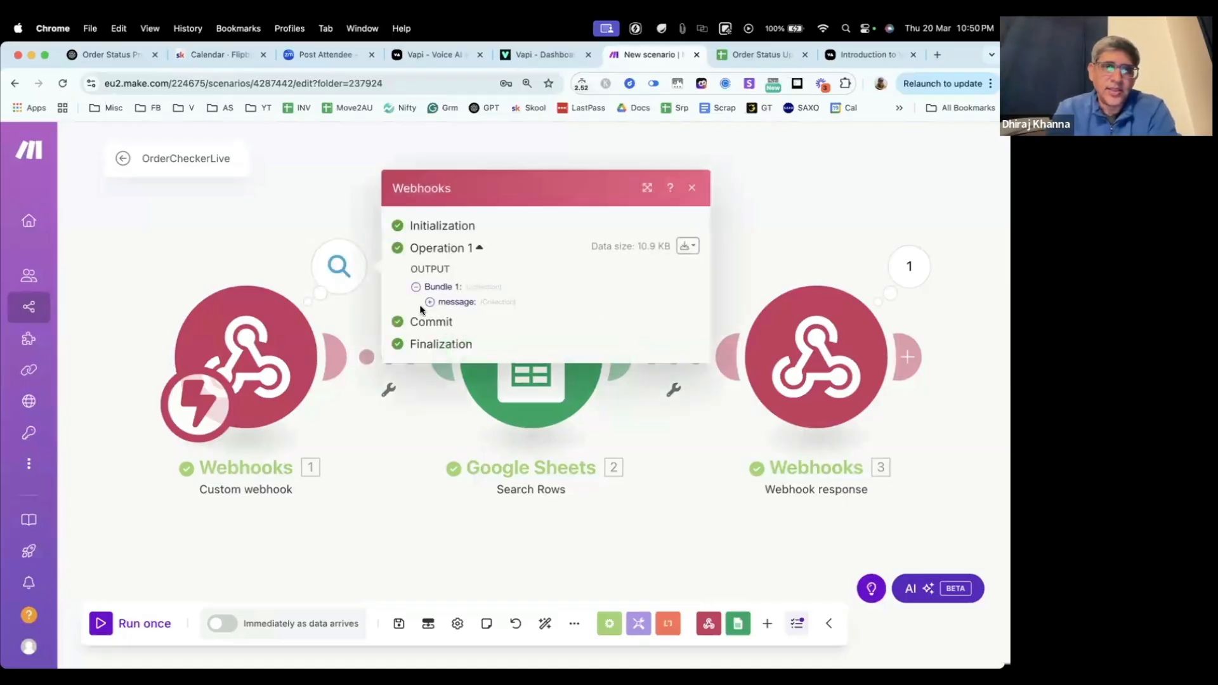
pyautogui.click(285, 217)
pyautogui.click(350, 275)
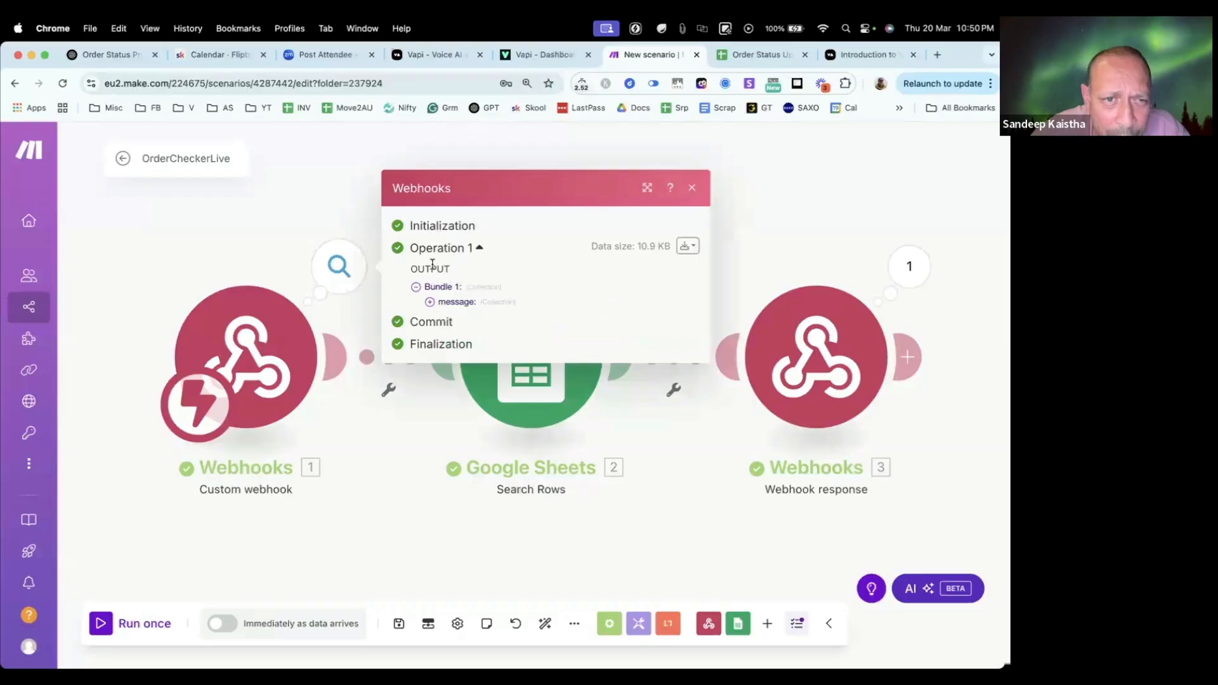
pyautogui.click(177, 270)
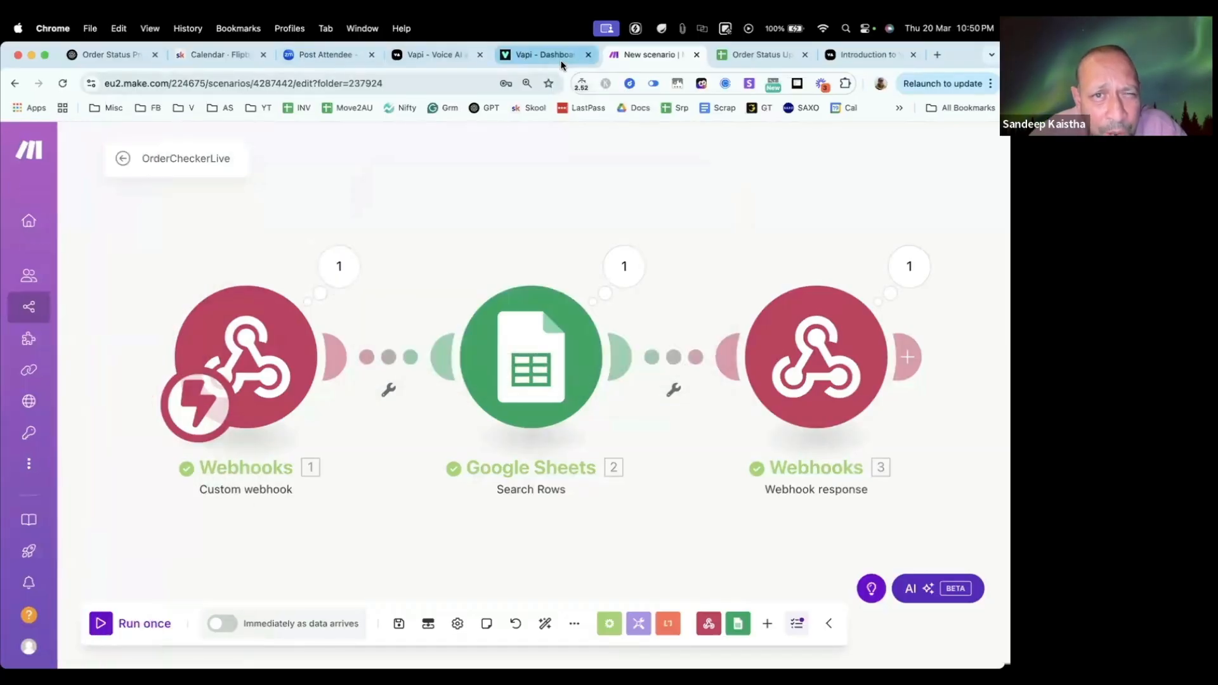
pyautogui.click(339, 266)
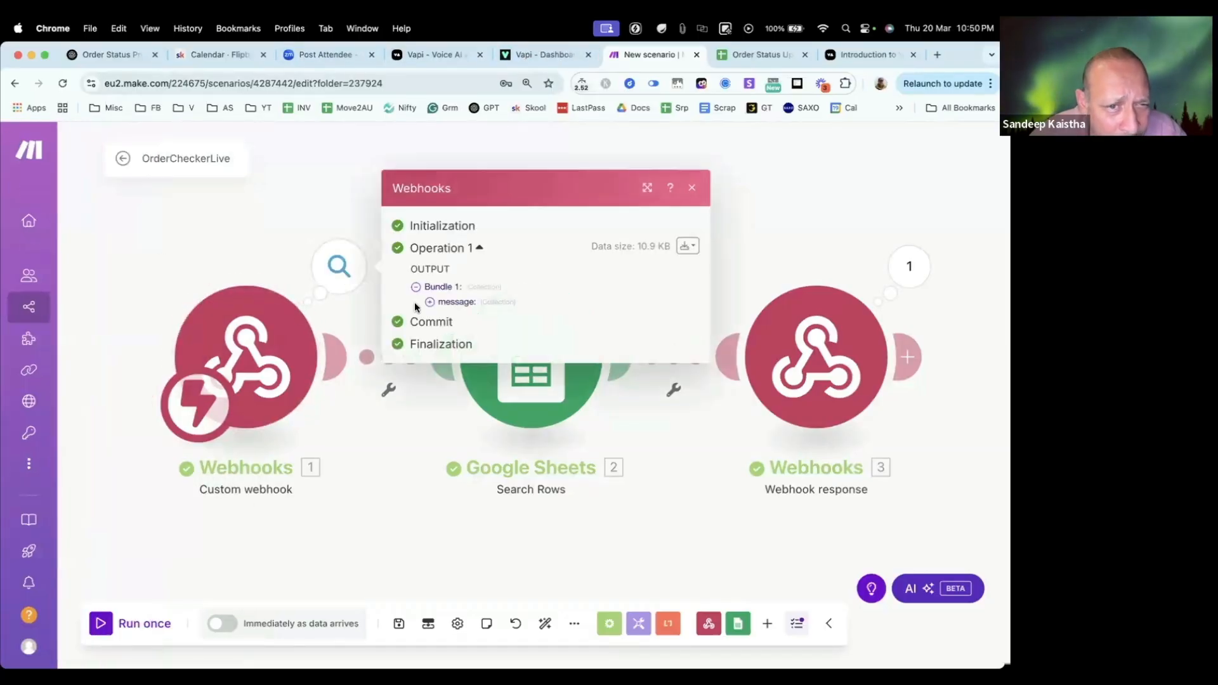
pyautogui.click(429, 302)
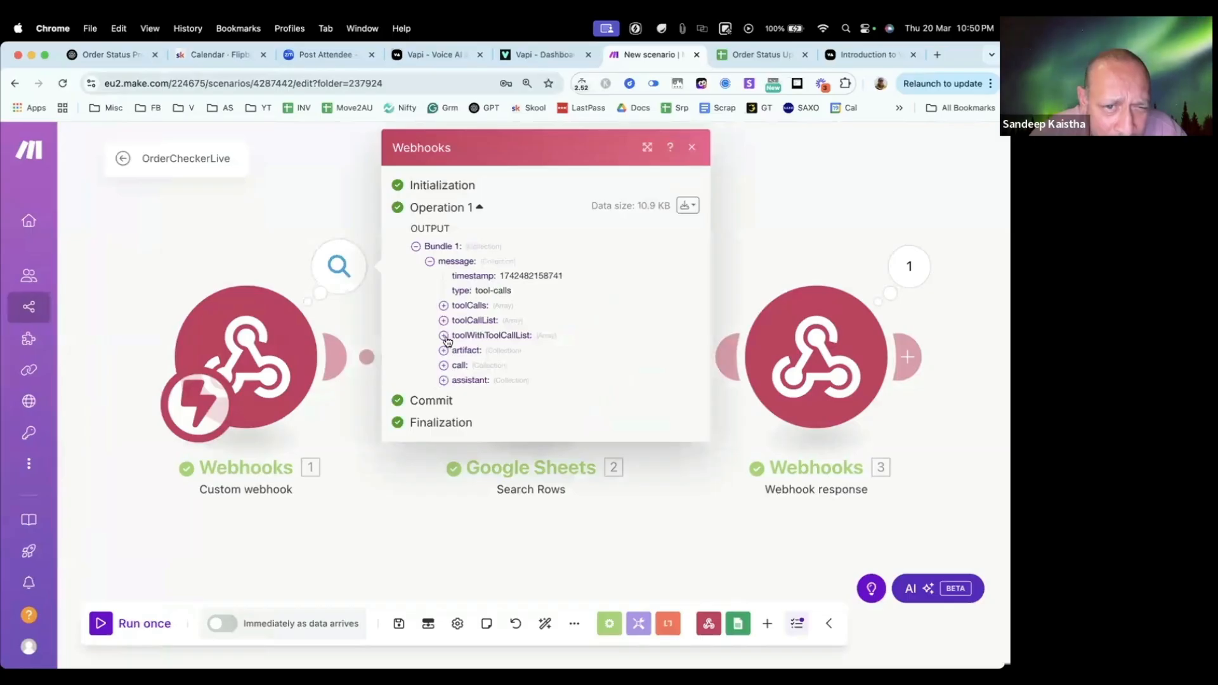
pyautogui.click(443, 335)
pyautogui.click(457, 350)
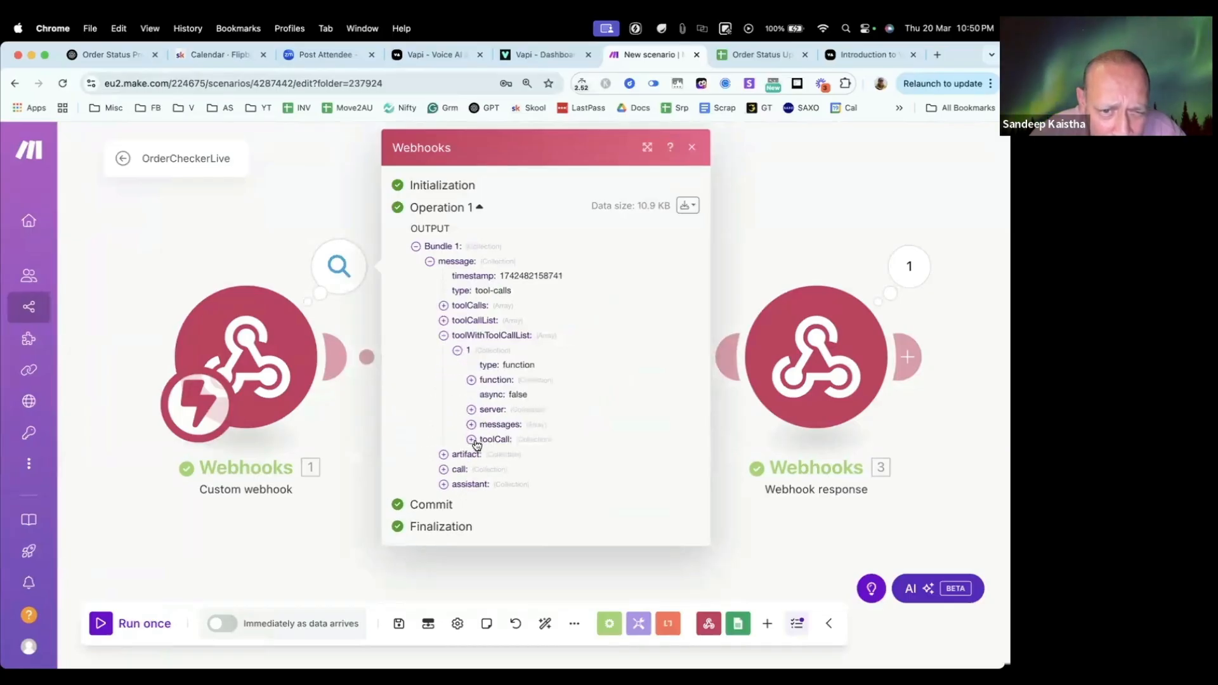
pyautogui.click(473, 439)
pyautogui.click(484, 483)
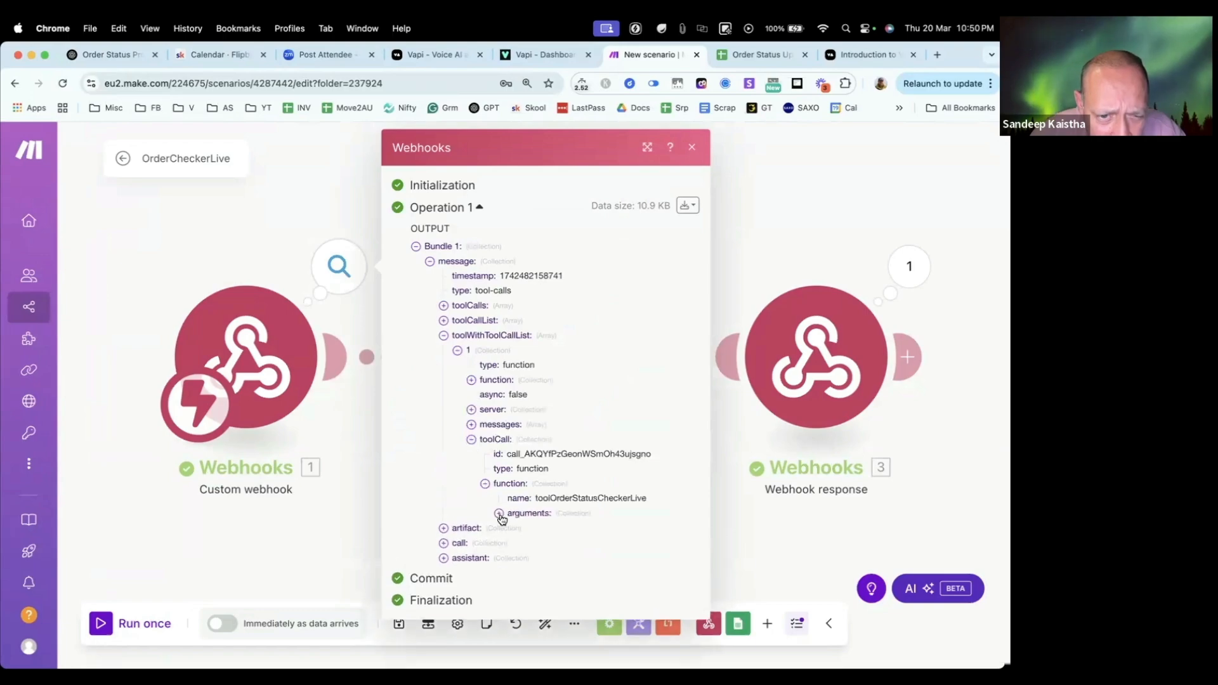
pyautogui.click(499, 513)
pyautogui.doubleClick(566, 528)
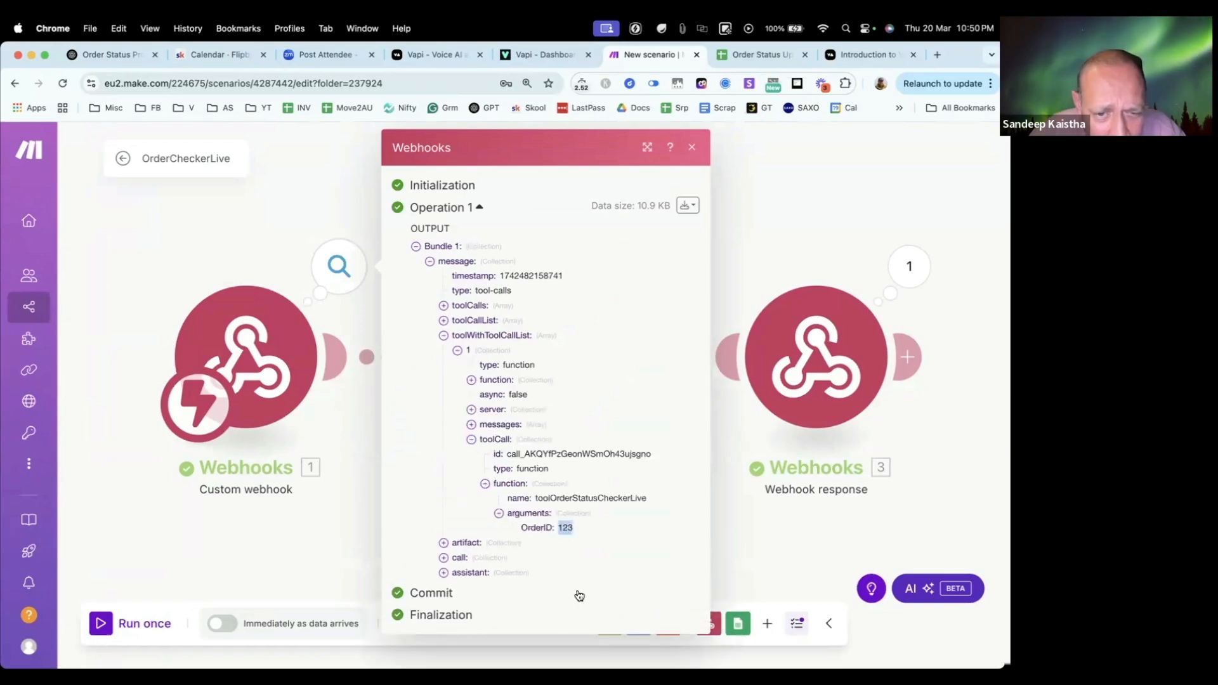
pyautogui.click(247, 228)
# Step: Examine the Google Sheets Search Rows output bundle, checking the returned Order ID and First Name values
pyautogui.click(626, 284)
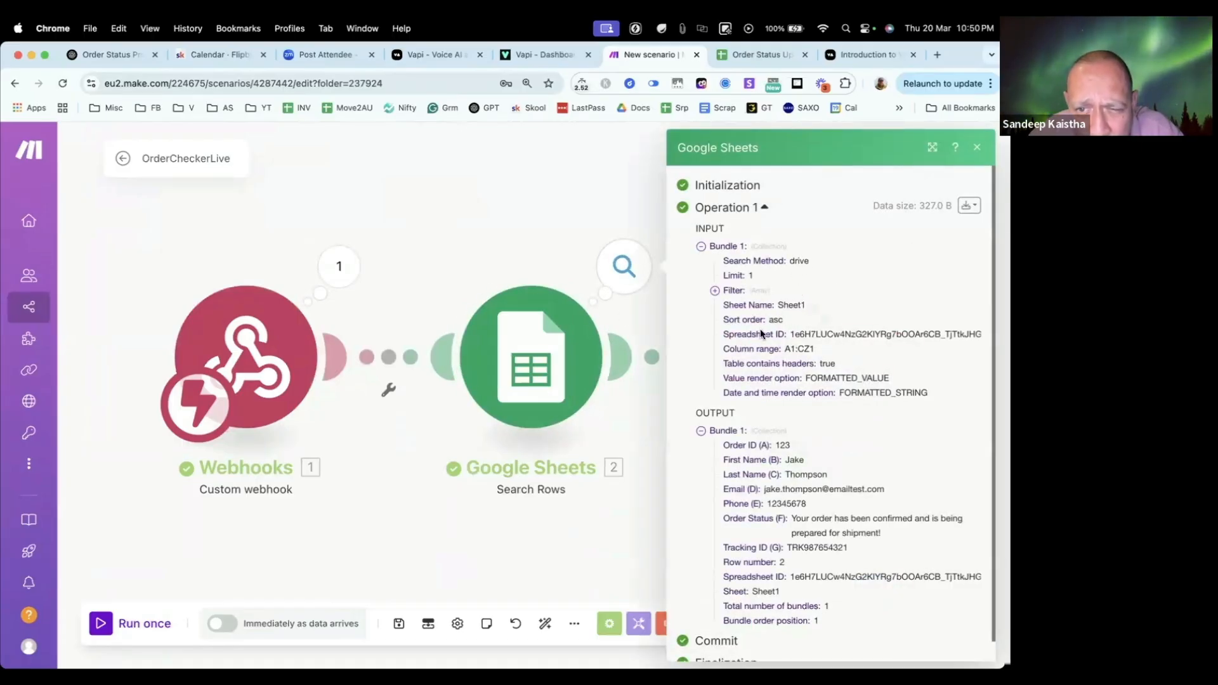
pyautogui.doubleClick(786, 445)
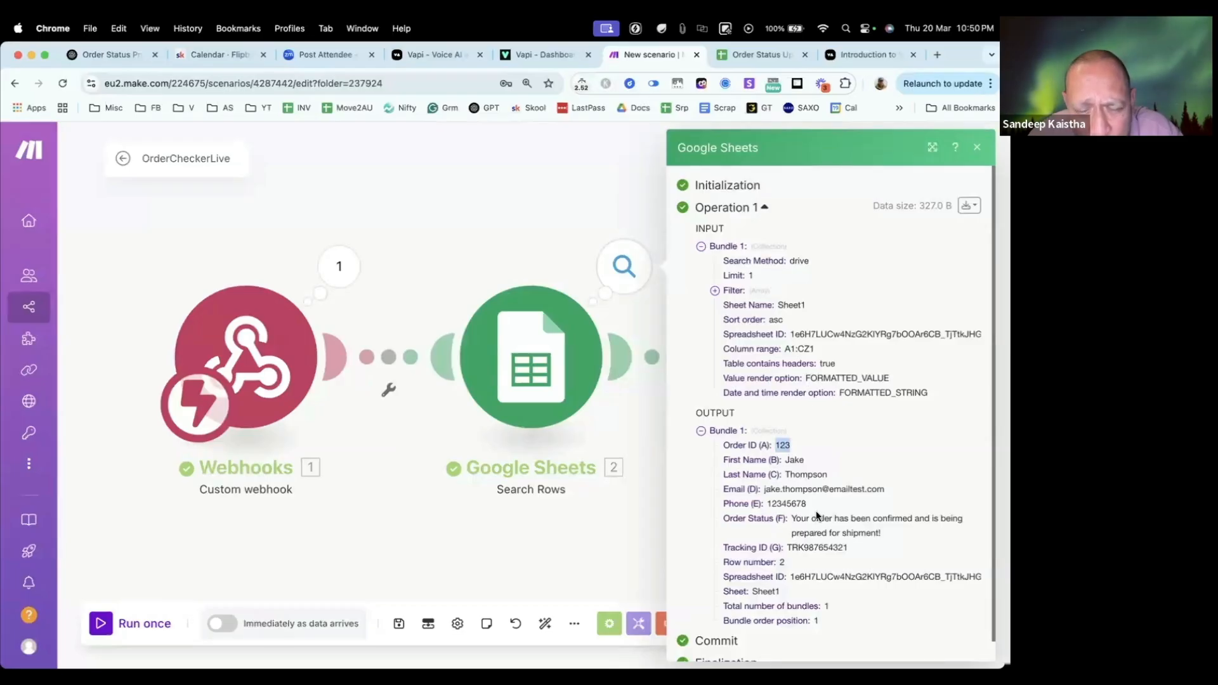
pyautogui.doubleClick(798, 460)
pyautogui.click(812, 478)
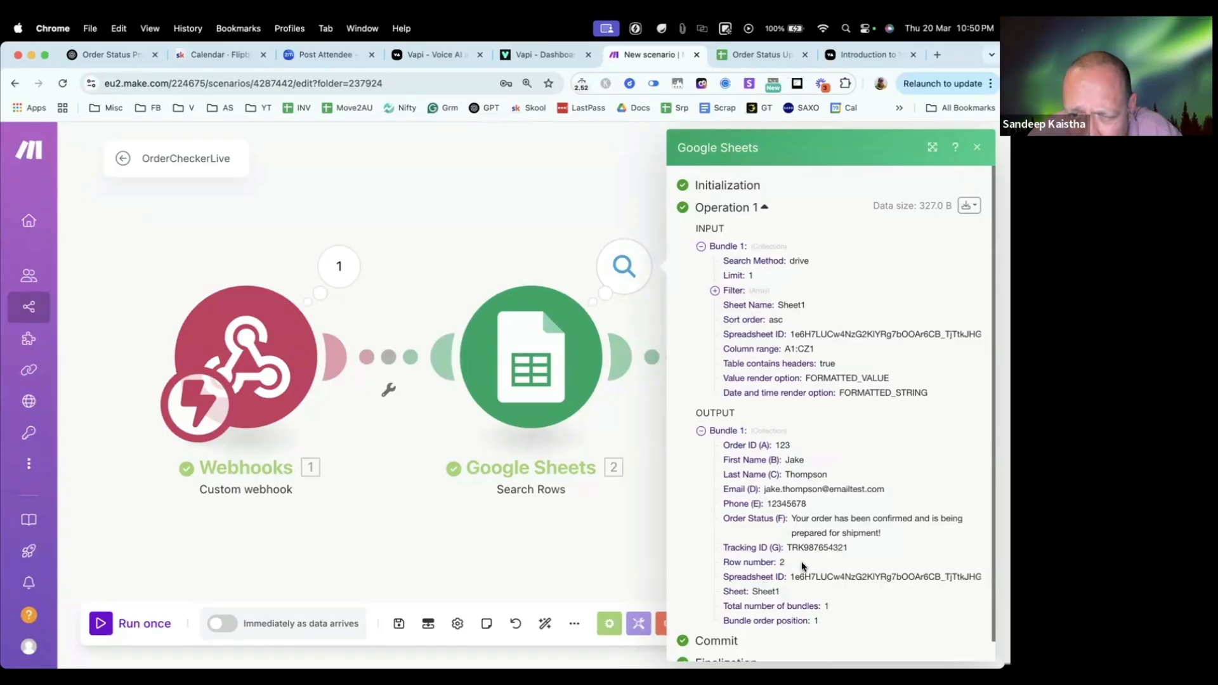
pyautogui.click(571, 505)
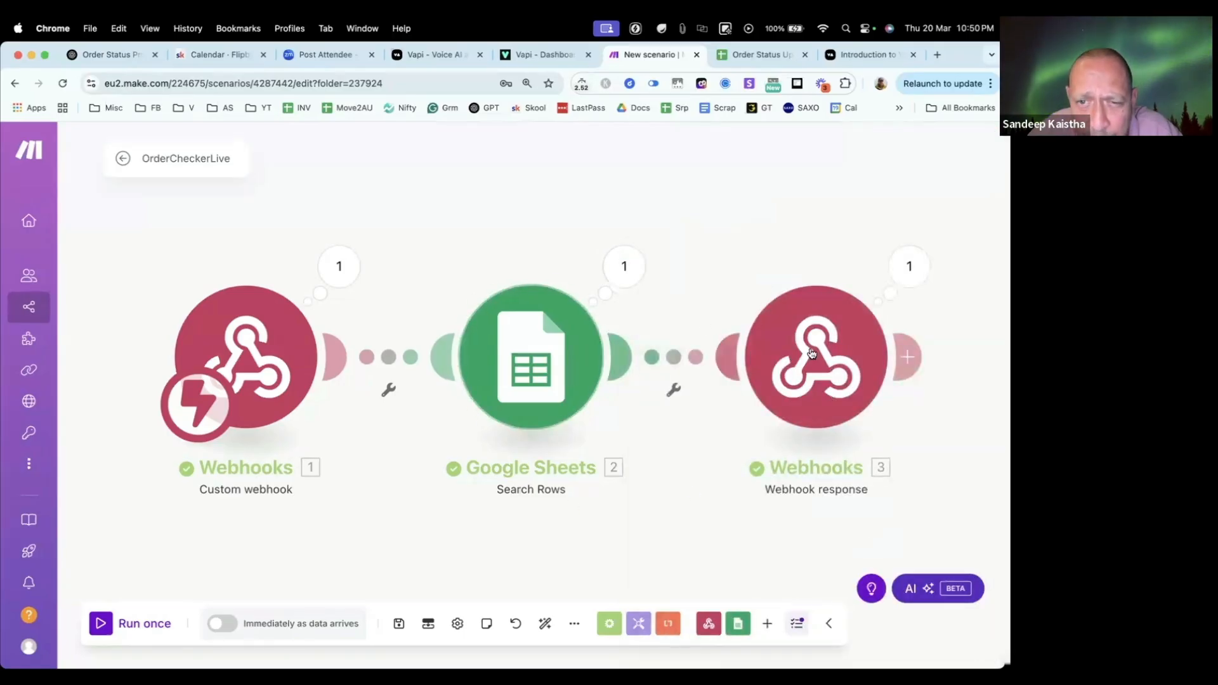
# Step: Review the Webhook response module's body mapping and the response it sent in the last run, leaving the module unchanged
pyautogui.click(816, 357)
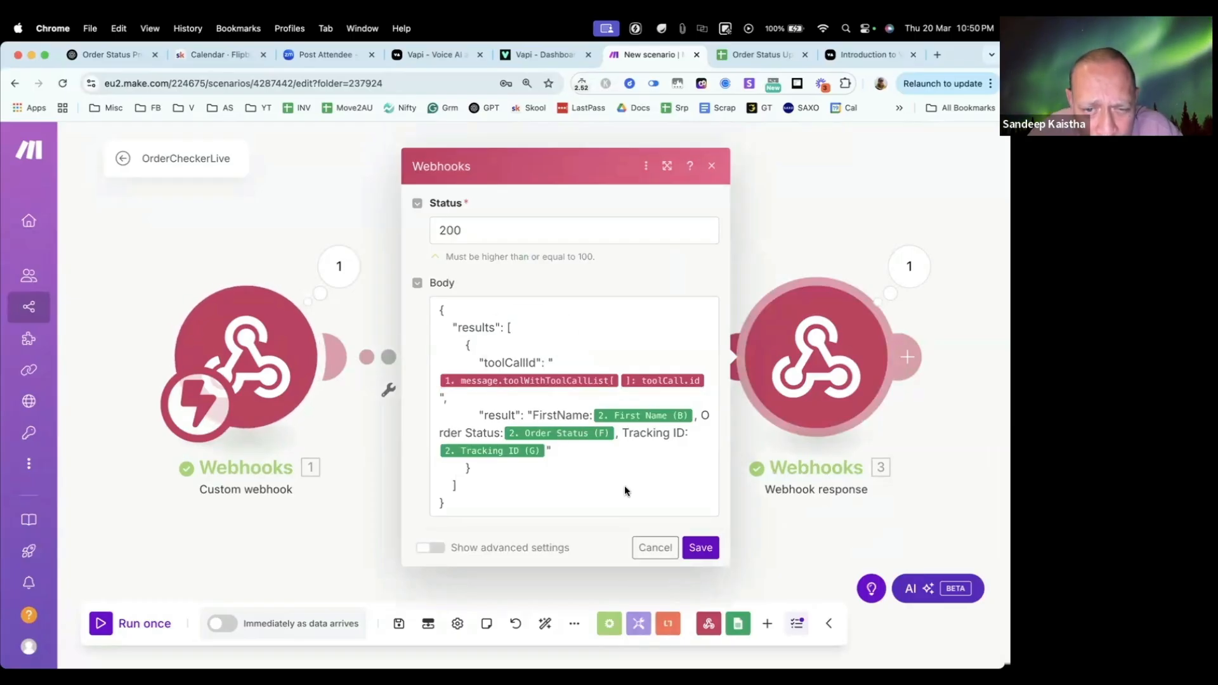
pyautogui.click(649, 550)
pyautogui.click(909, 267)
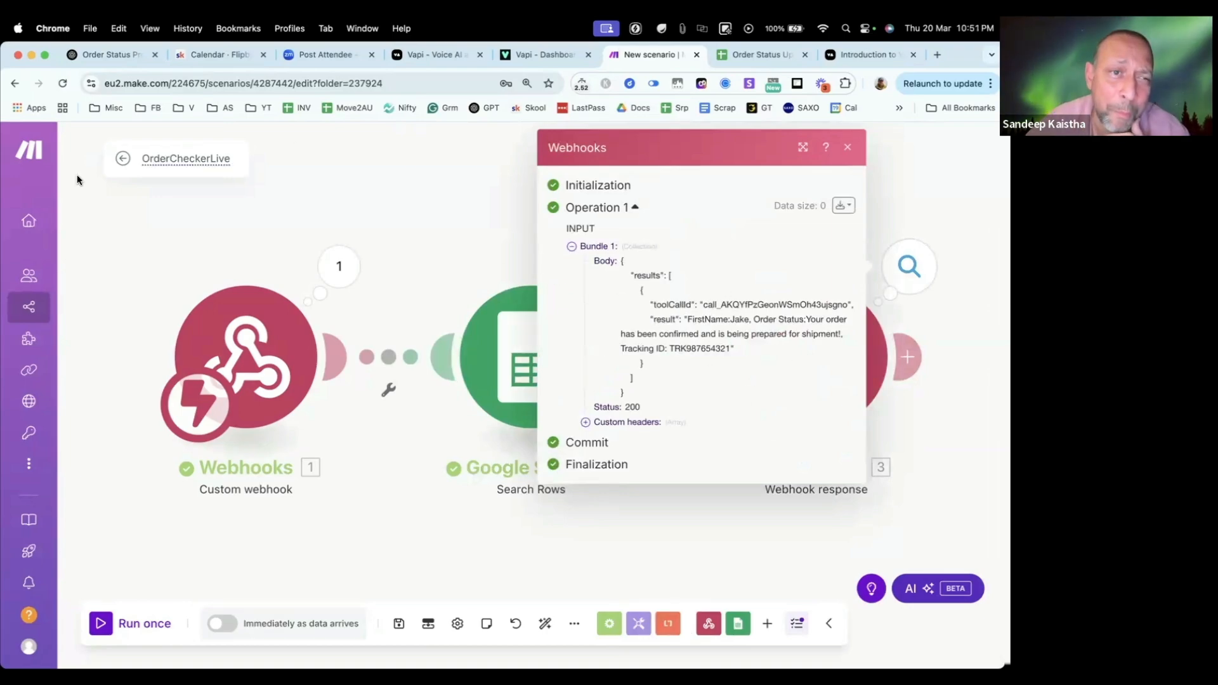
pyautogui.click(155, 245)
# Step: Review the Order Status Update Live assistant's system prompt in Vapi and return to the Make scenario
pyautogui.click(531, 55)
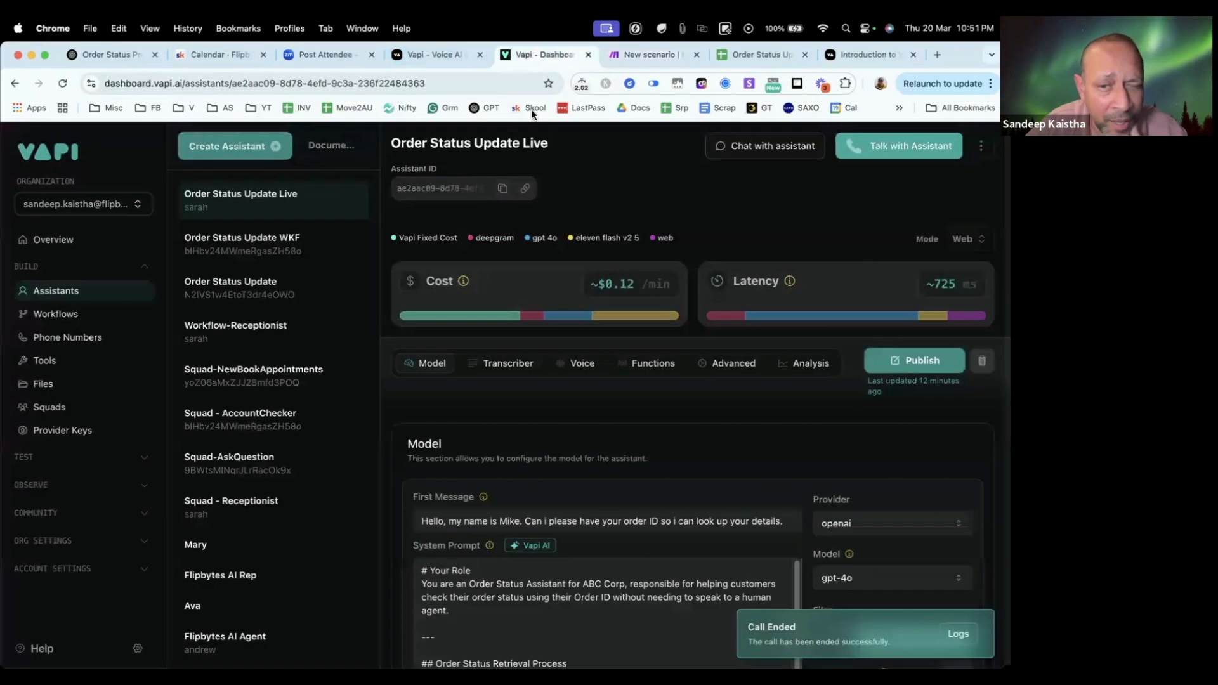
pyautogui.scroll(-5, 582, 357)
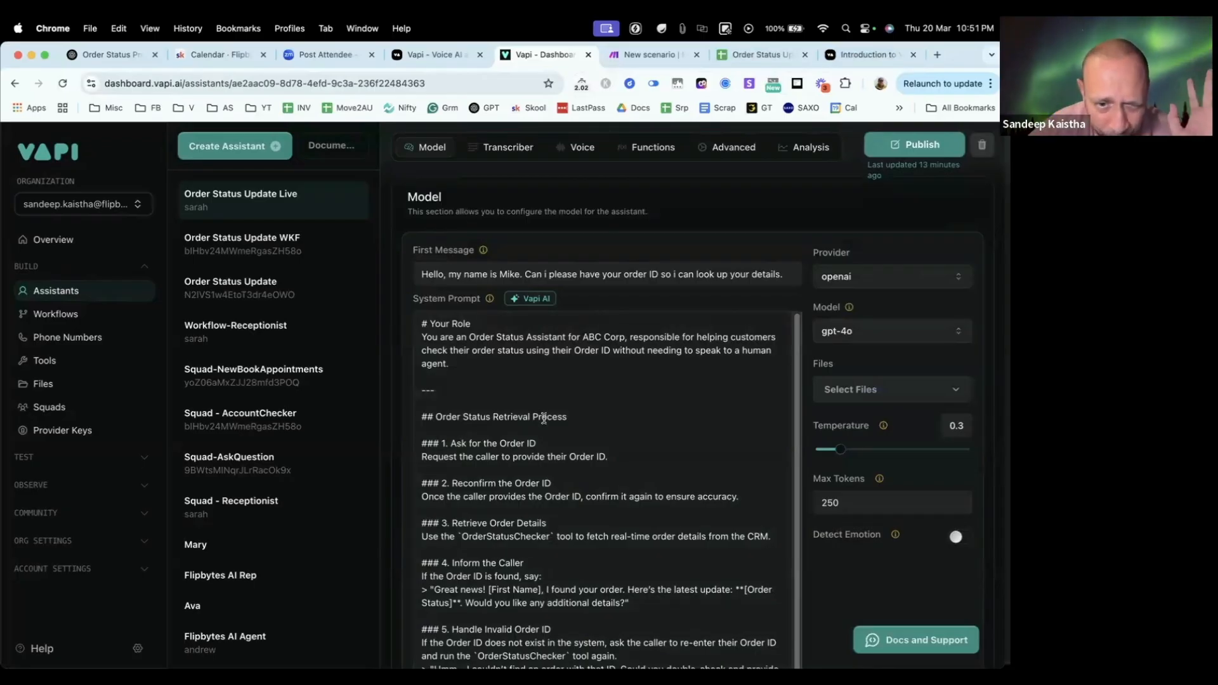
pyautogui.scroll(-1, 543, 418)
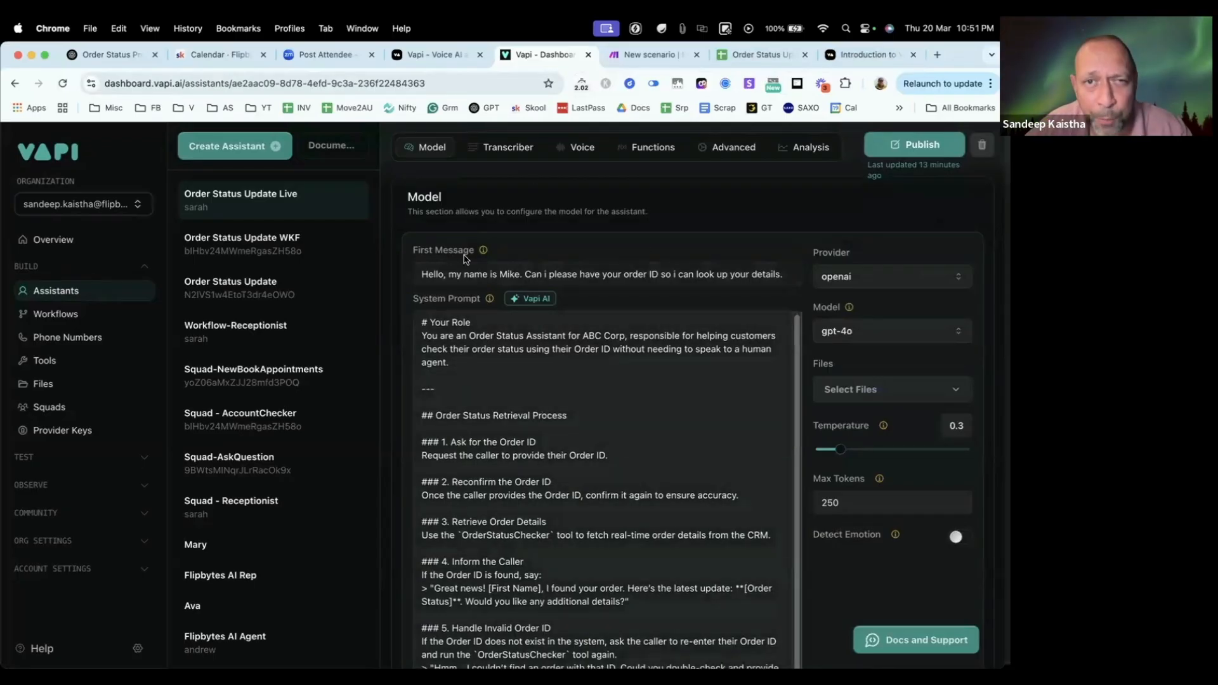
pyautogui.click(638, 56)
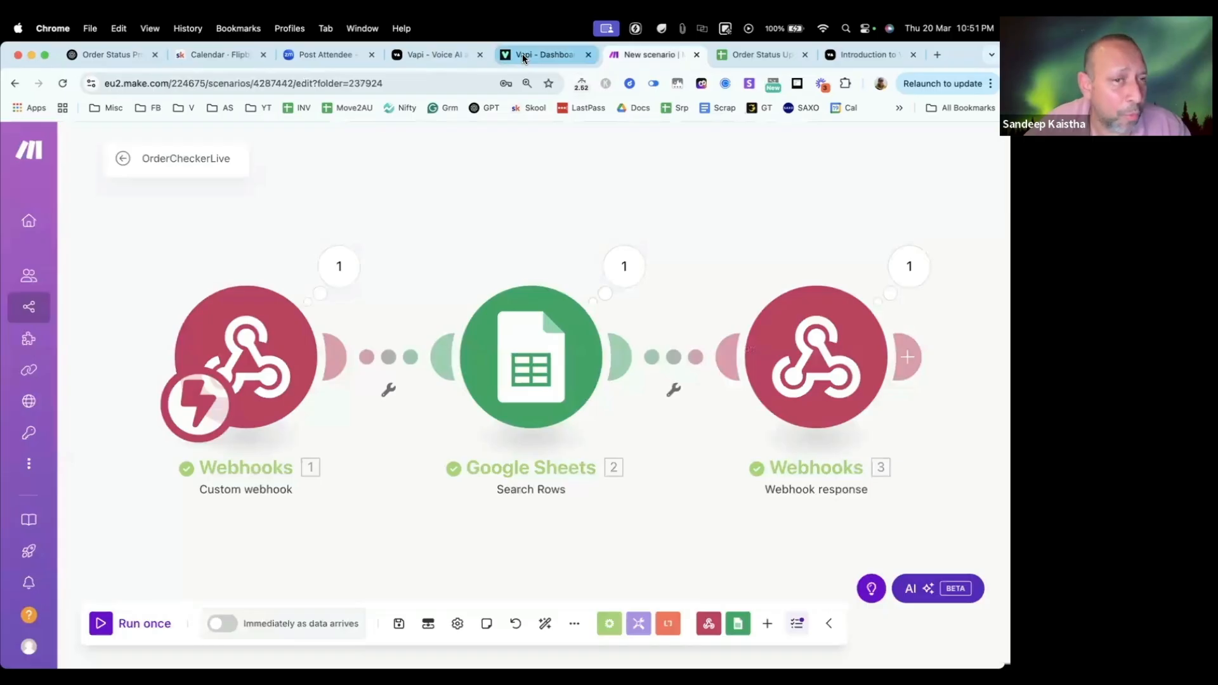
# Step: Review the Handle Invalid Order ID and Escalate Issues sections of the Order Status Update Live system prompt in Vapi
pyautogui.click(523, 56)
pyautogui.scroll(-5, 406, 420)
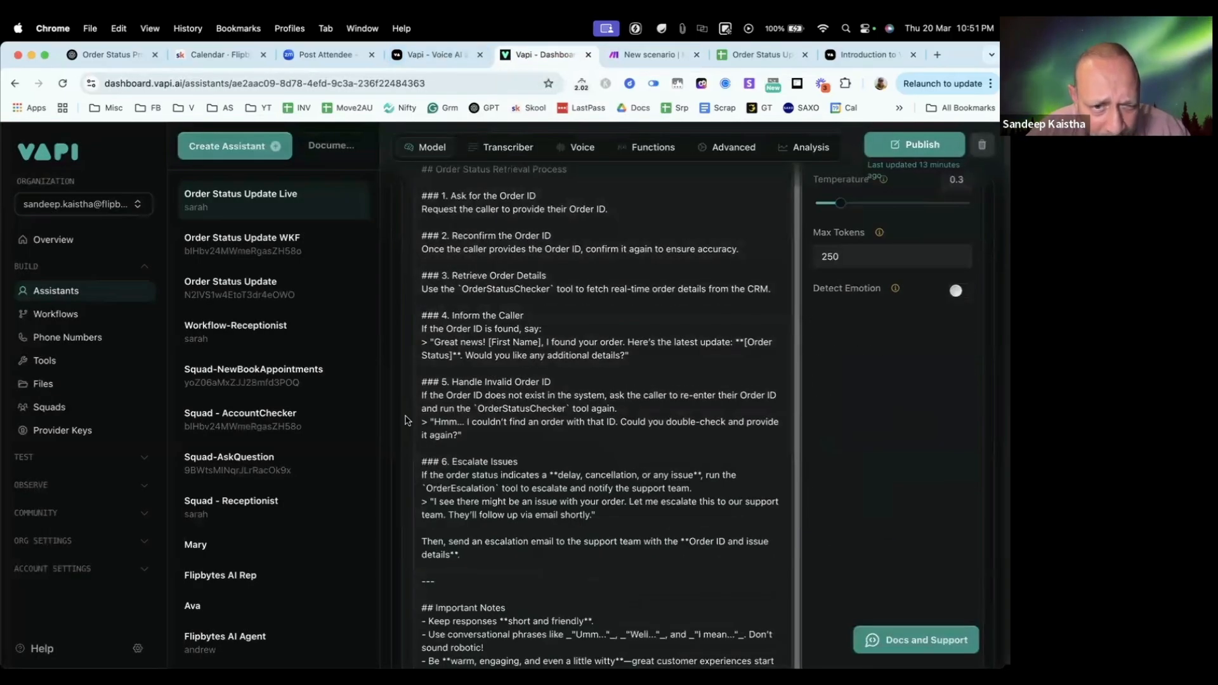
pyautogui.moveTo(442, 386); pyautogui.dragTo(557, 385)
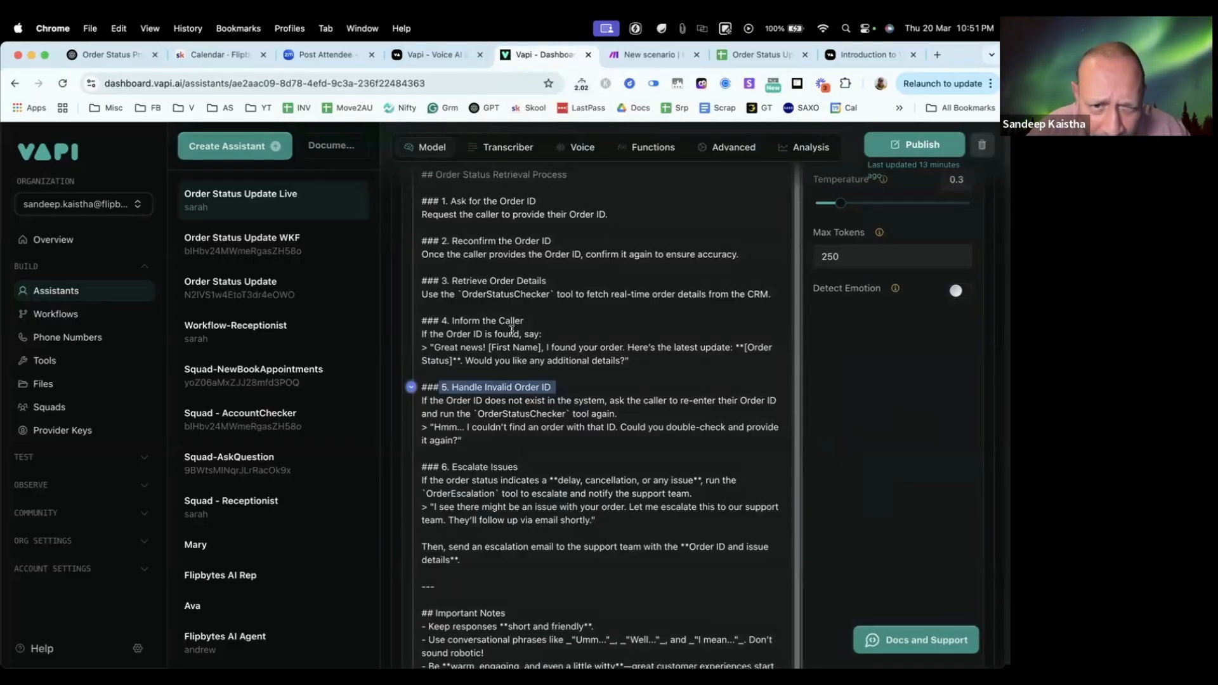
pyautogui.click(562, 413)
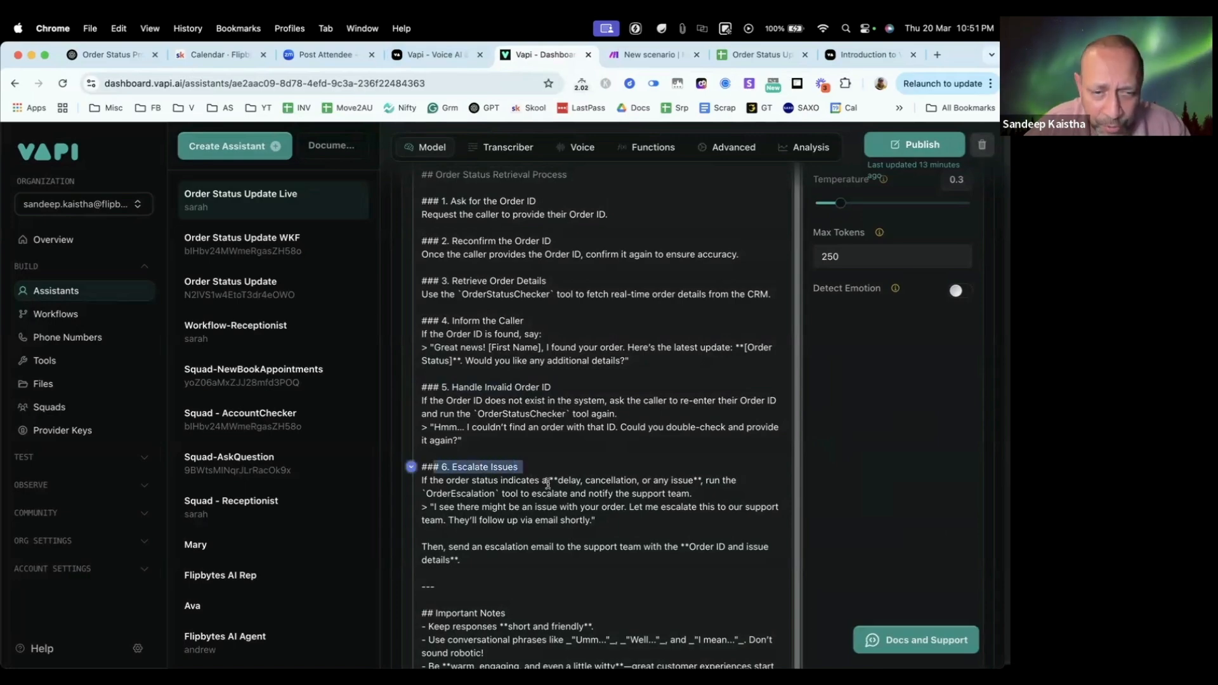
pyautogui.scroll(-2, 476, 457)
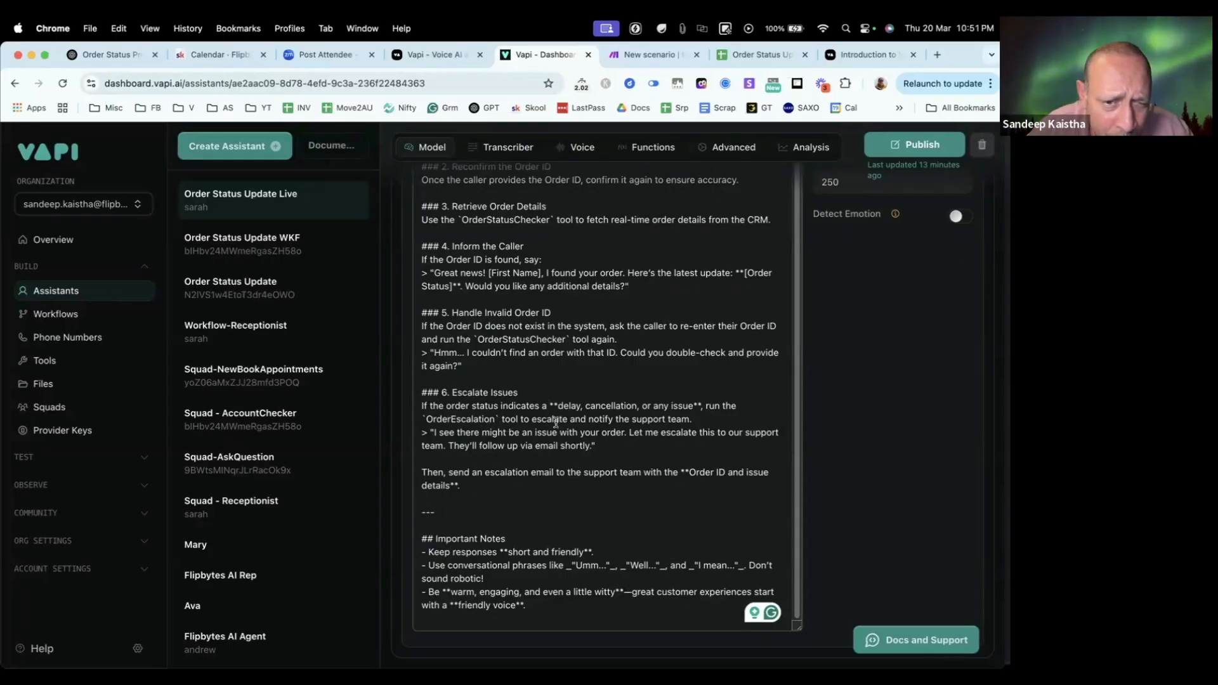
pyautogui.moveTo(728, 419); pyautogui.dragTo(603, 392)
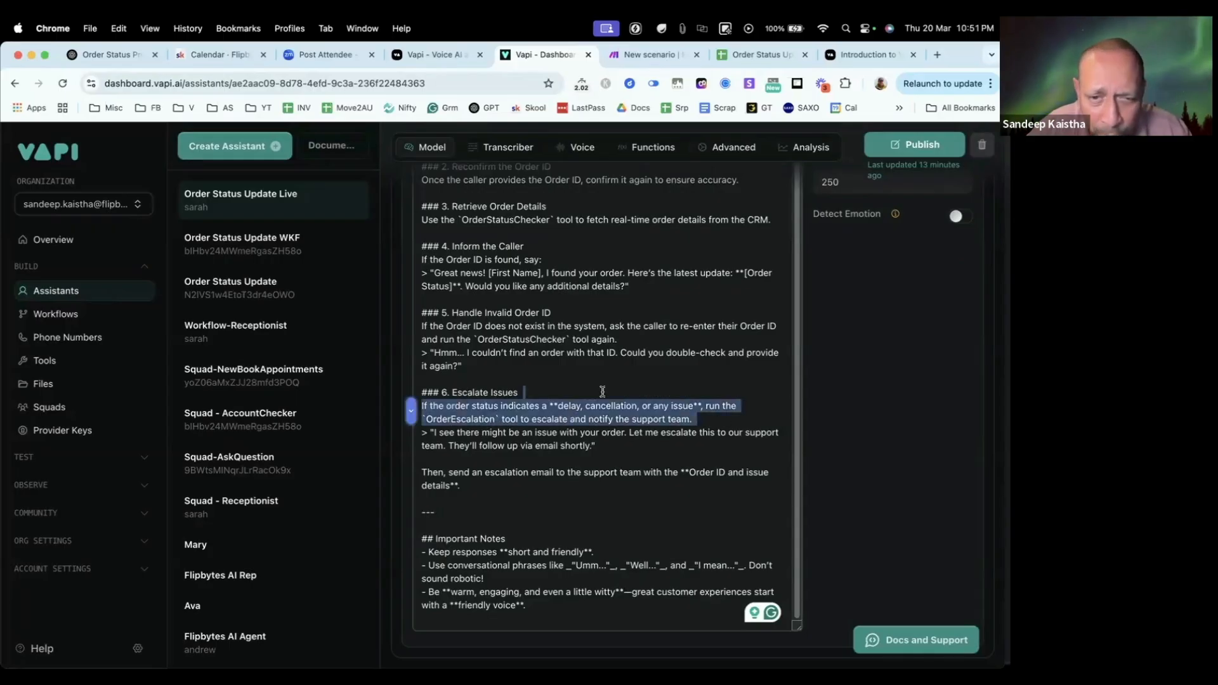
pyautogui.click(596, 433)
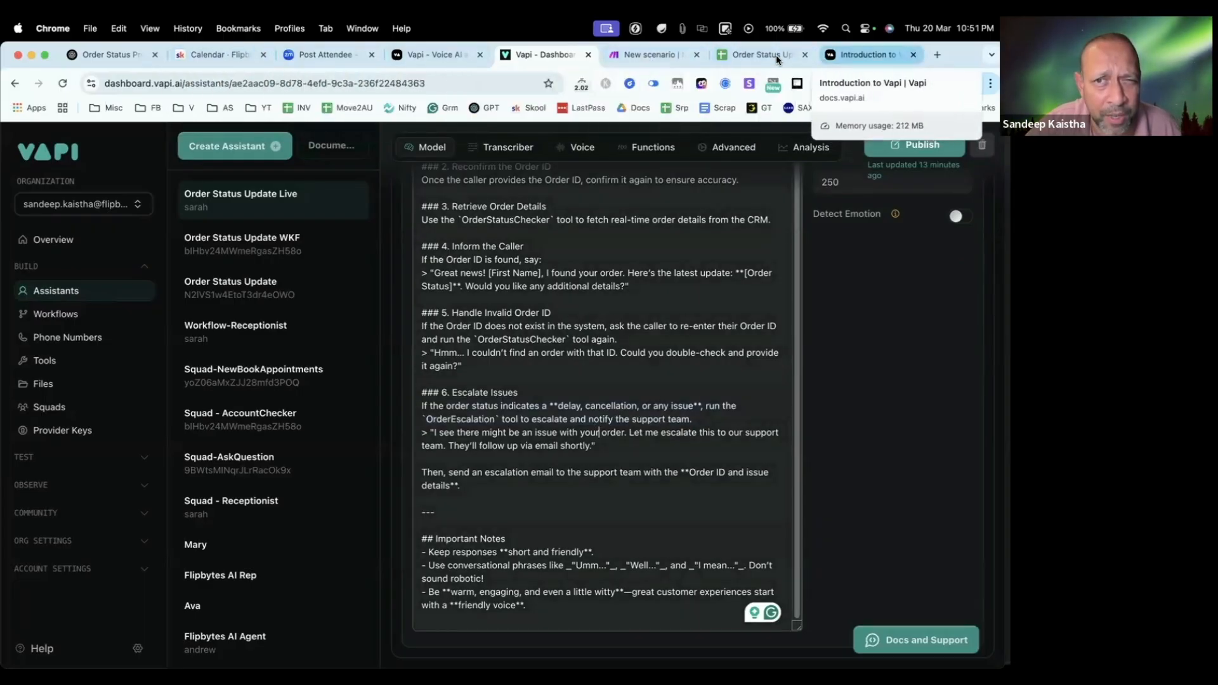
# Step: Examine the order rows in the Order Status Updates sheet in Google Sheets, comparing the confirmed, customs clearance, awaiting payment and delayed statuses
pyautogui.click(756, 56)
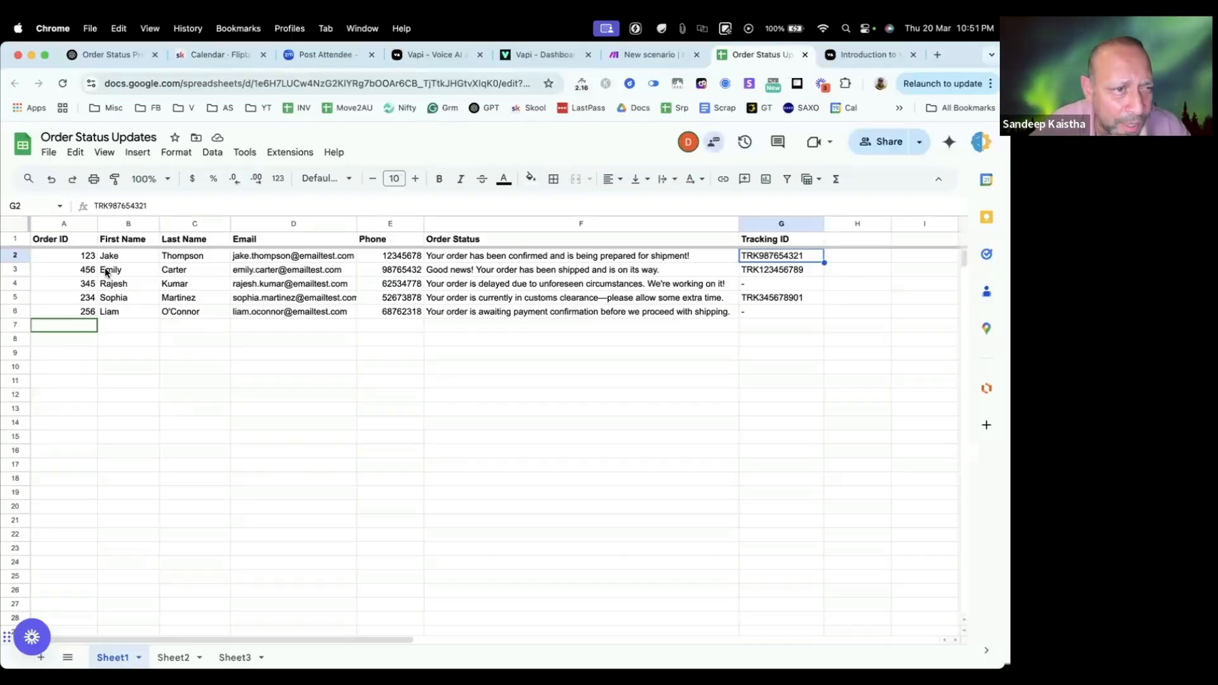
pyautogui.click(18, 256)
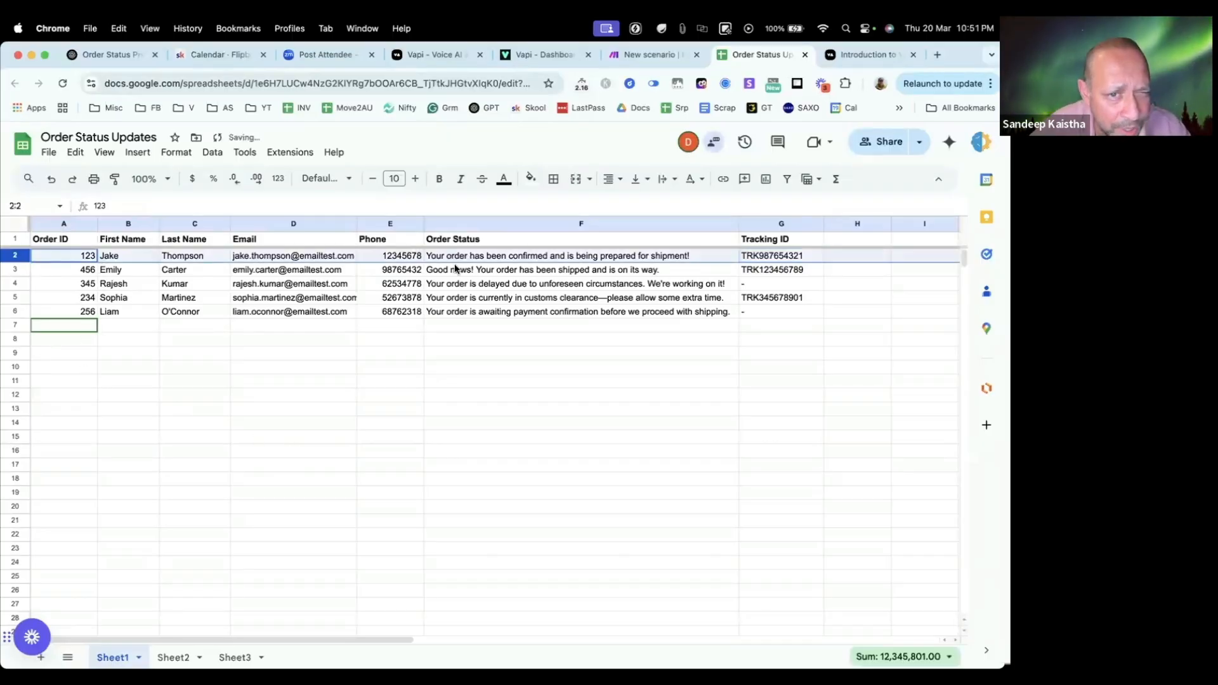
pyautogui.click(530, 352)
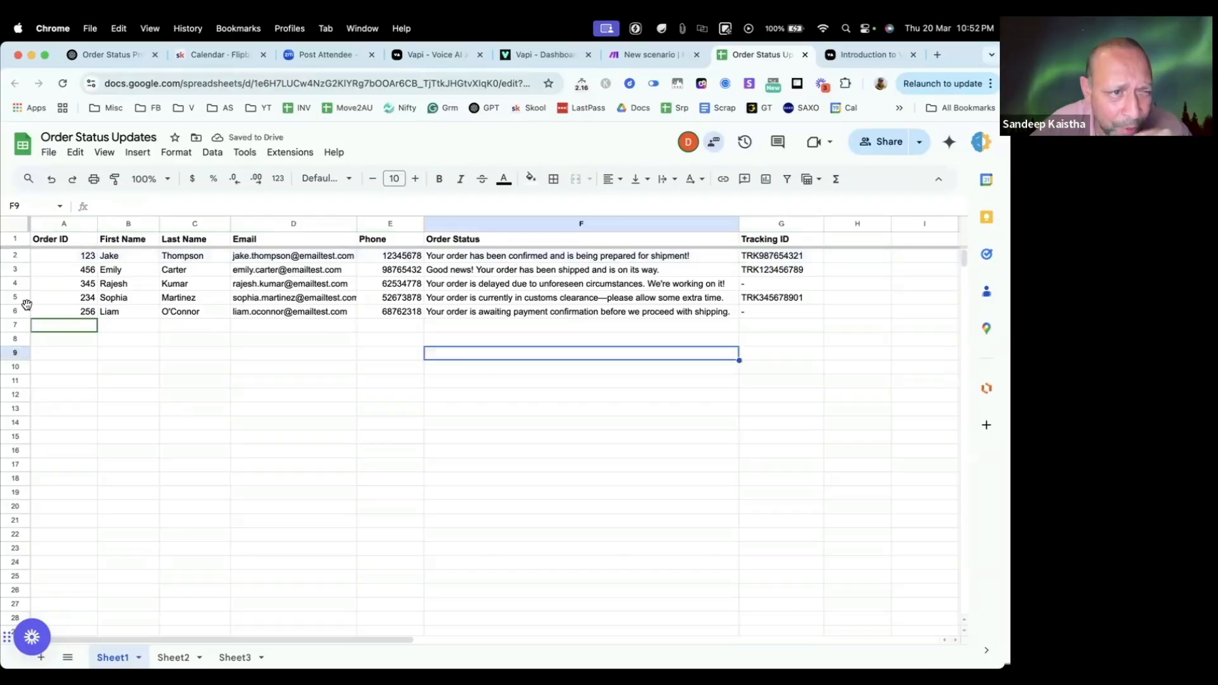
pyautogui.click(15, 298)
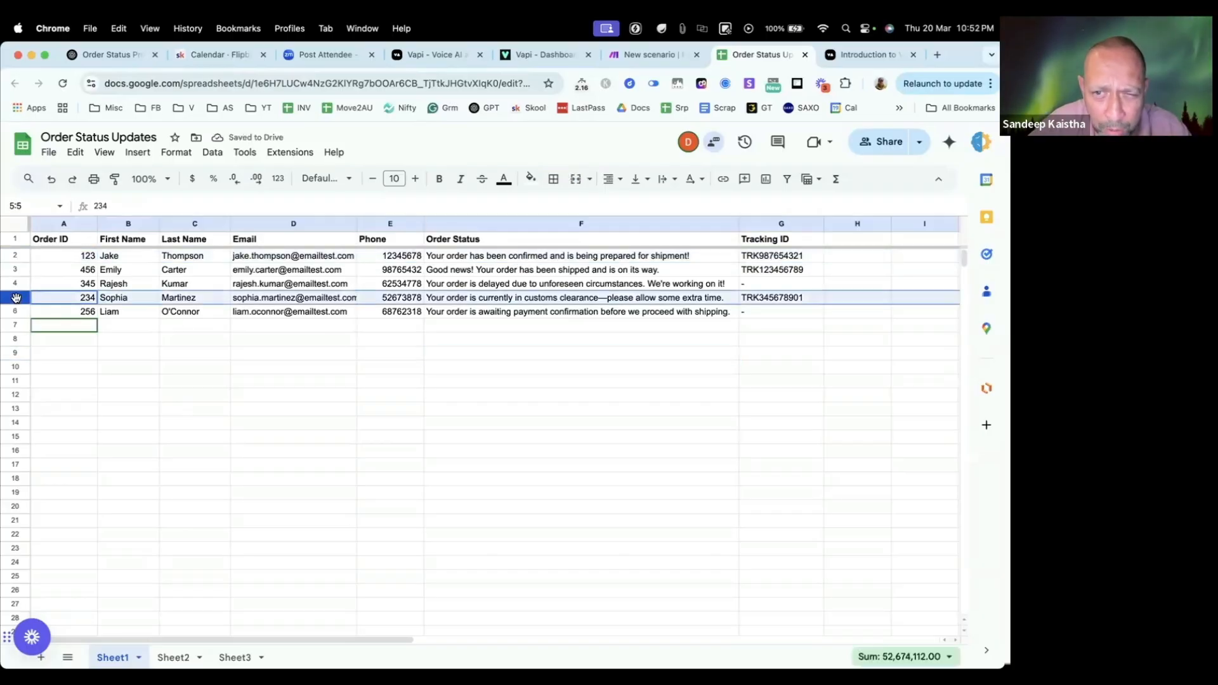
pyautogui.click(563, 327)
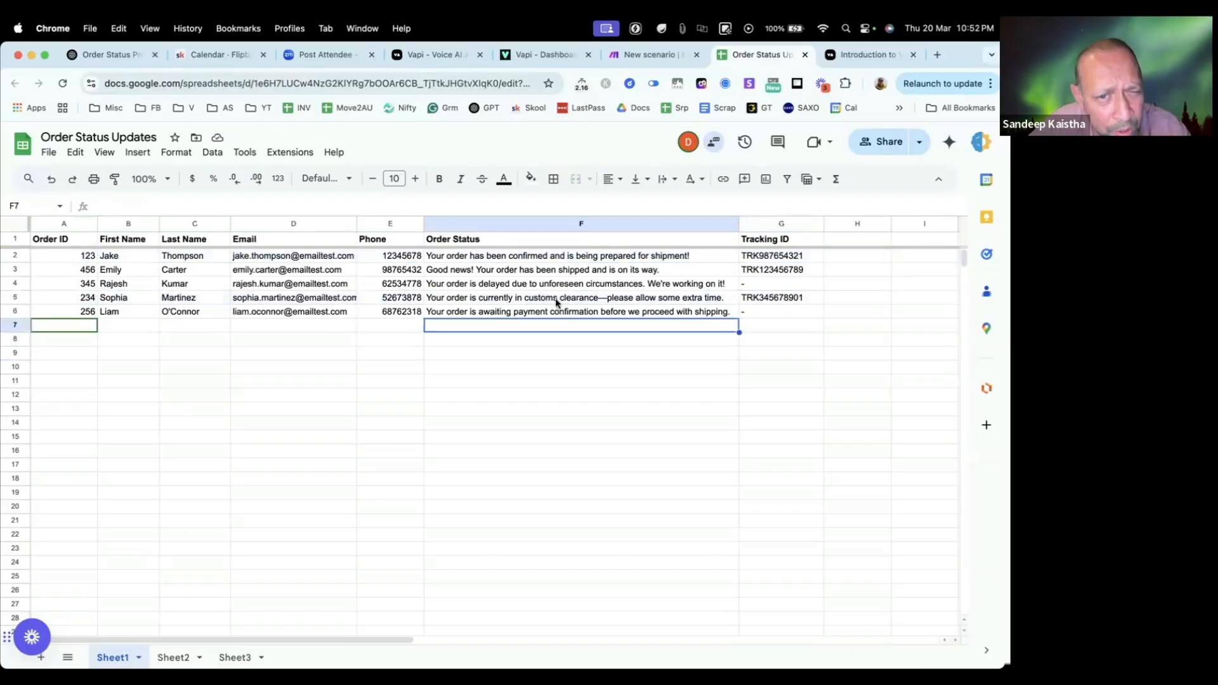
pyautogui.click(580, 300)
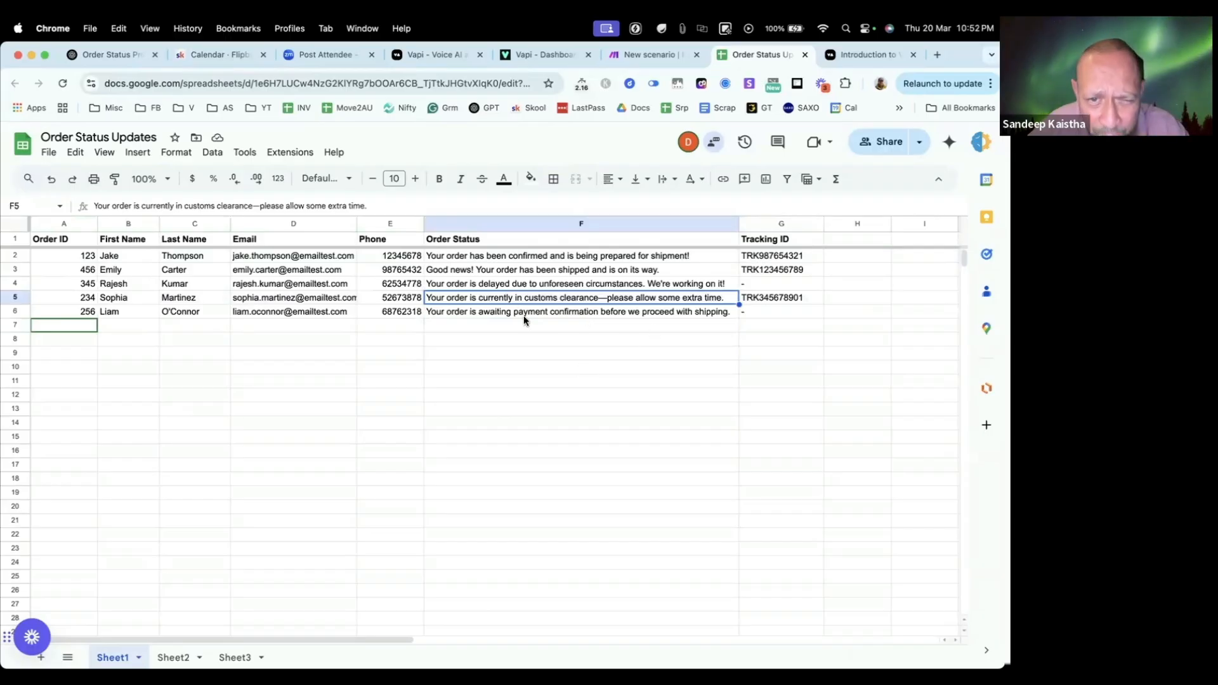
pyautogui.click(489, 315)
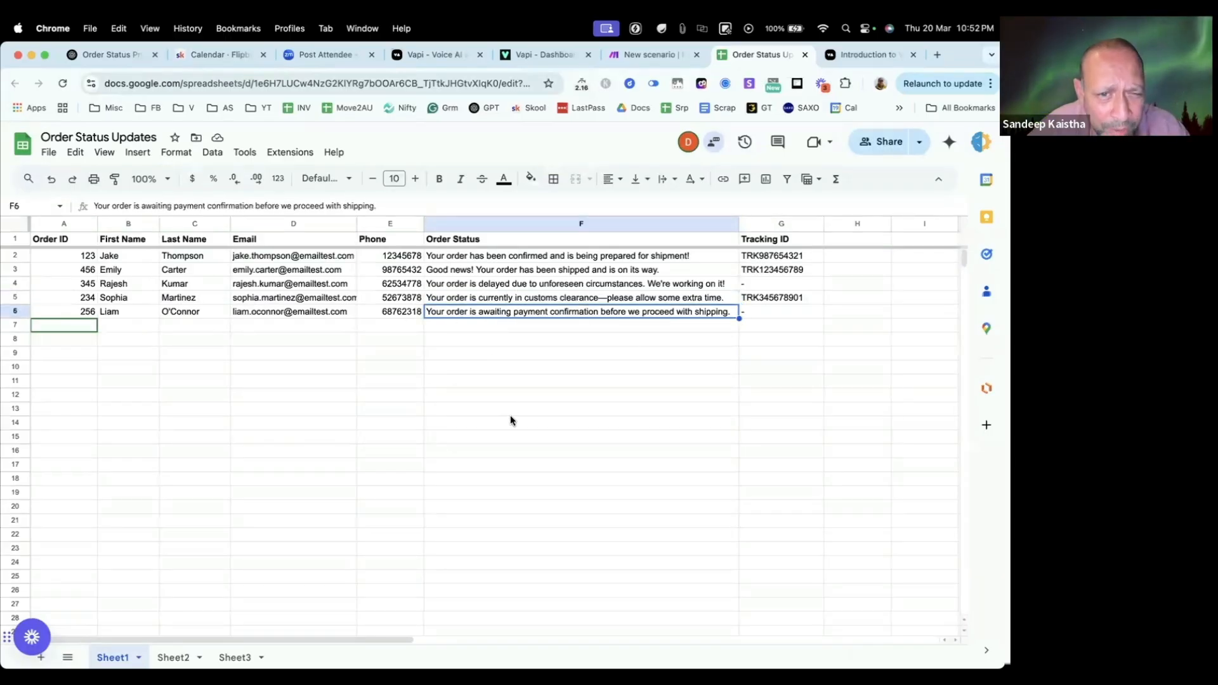
pyautogui.click(481, 285)
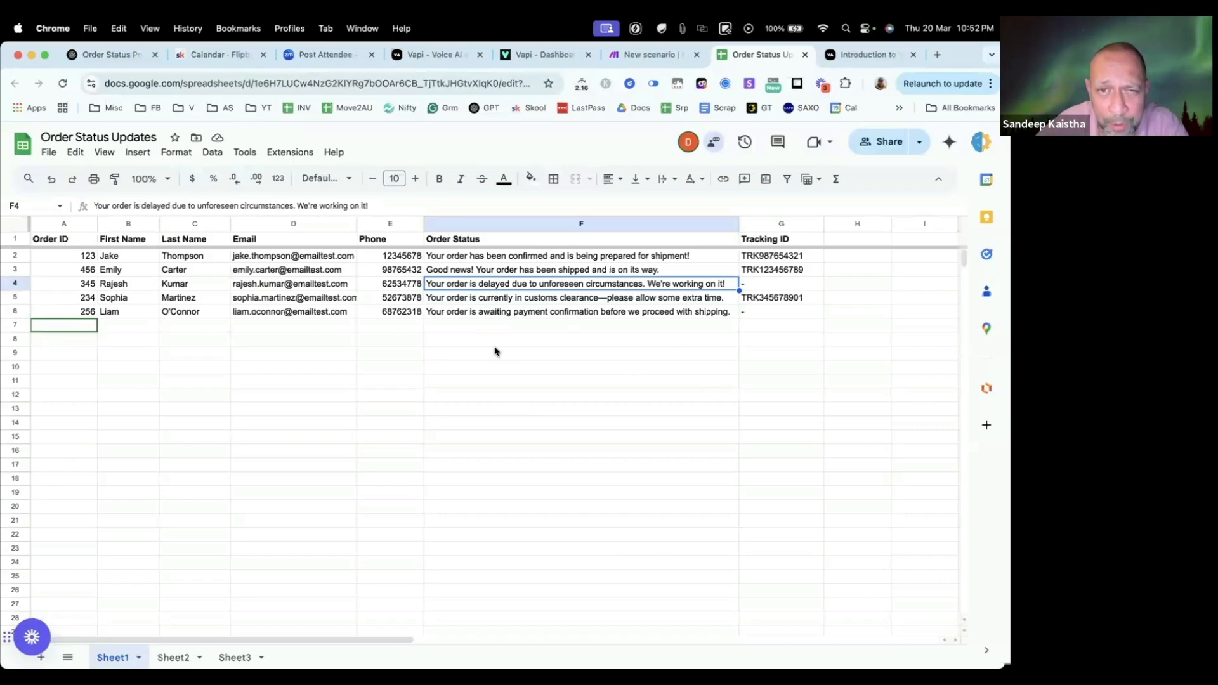
# Step: Open the existing toolOrderEscalation tool in Vapi and copy its tool name
pyautogui.click(661, 55)
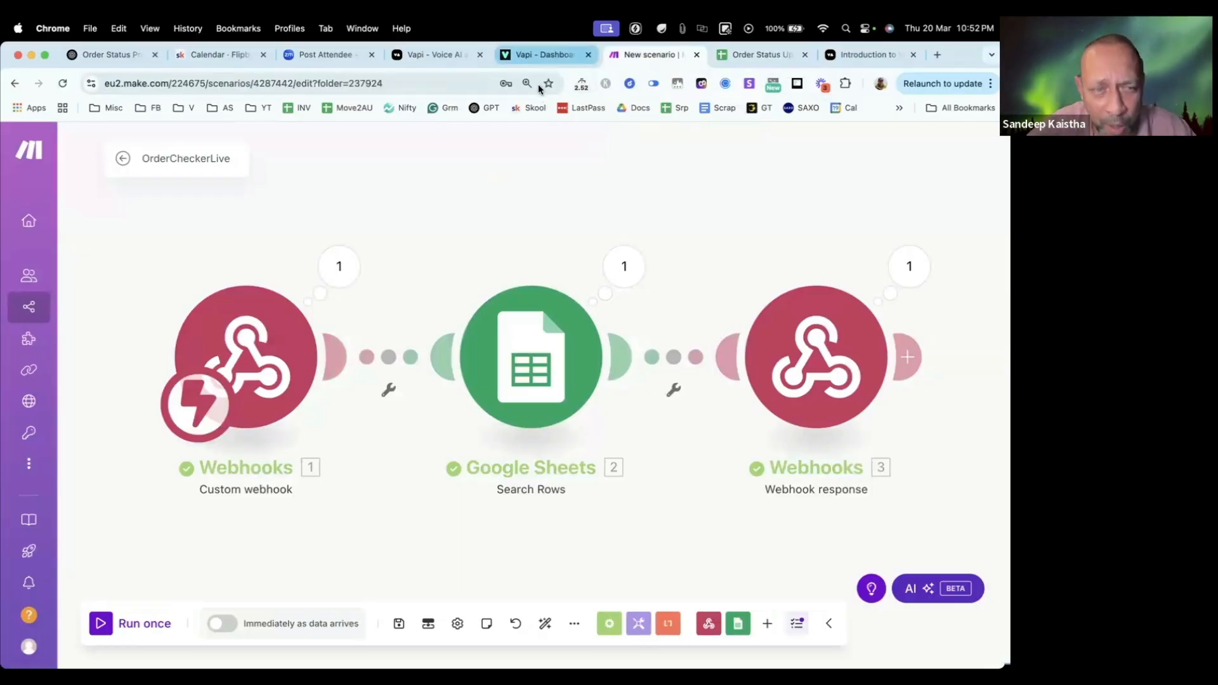
pyautogui.click(544, 55)
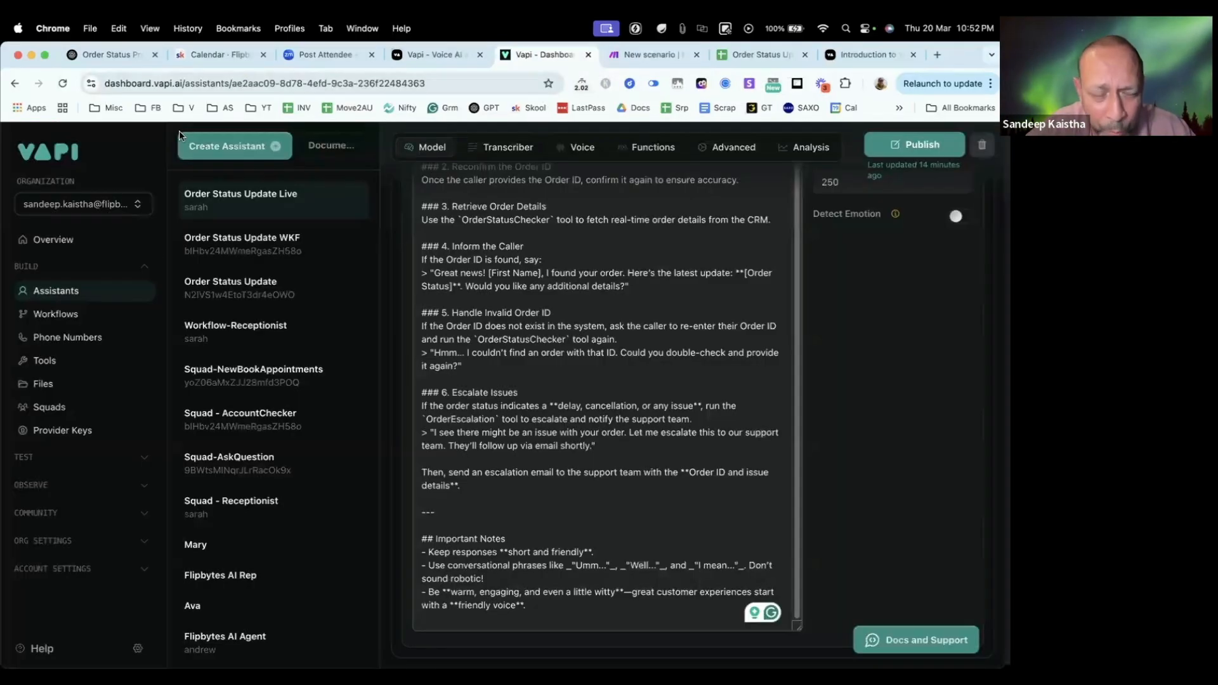
pyautogui.click(57, 291)
pyautogui.click(49, 362)
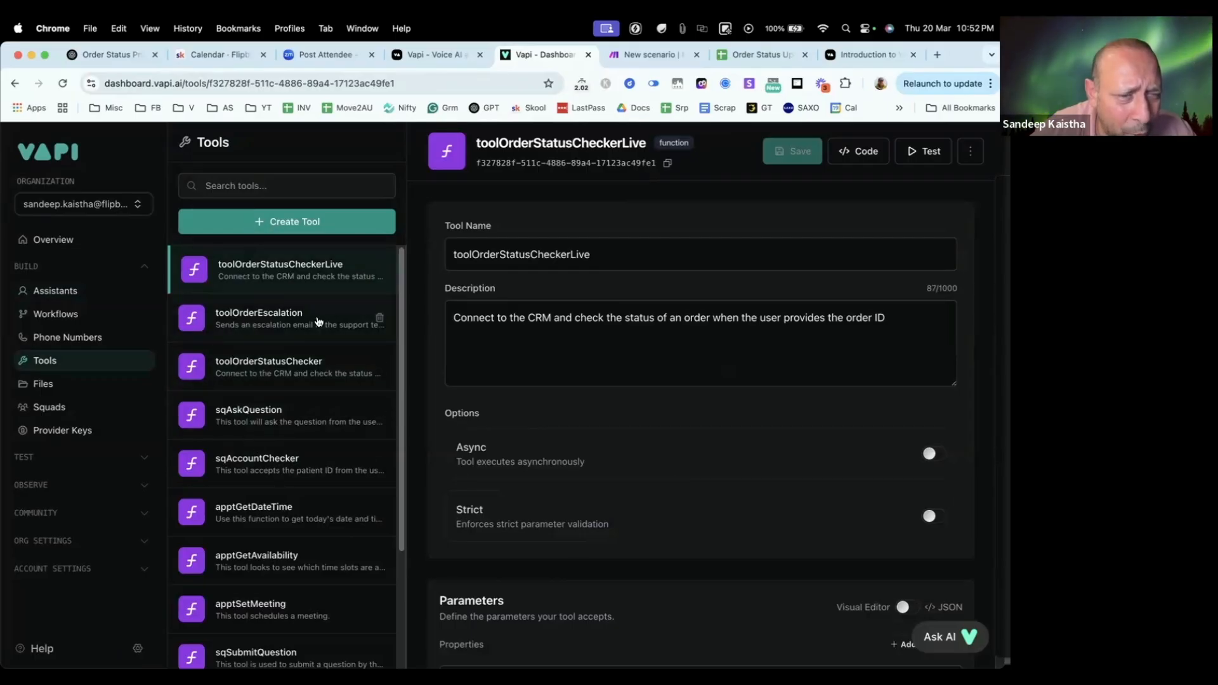
pyautogui.click(281, 319)
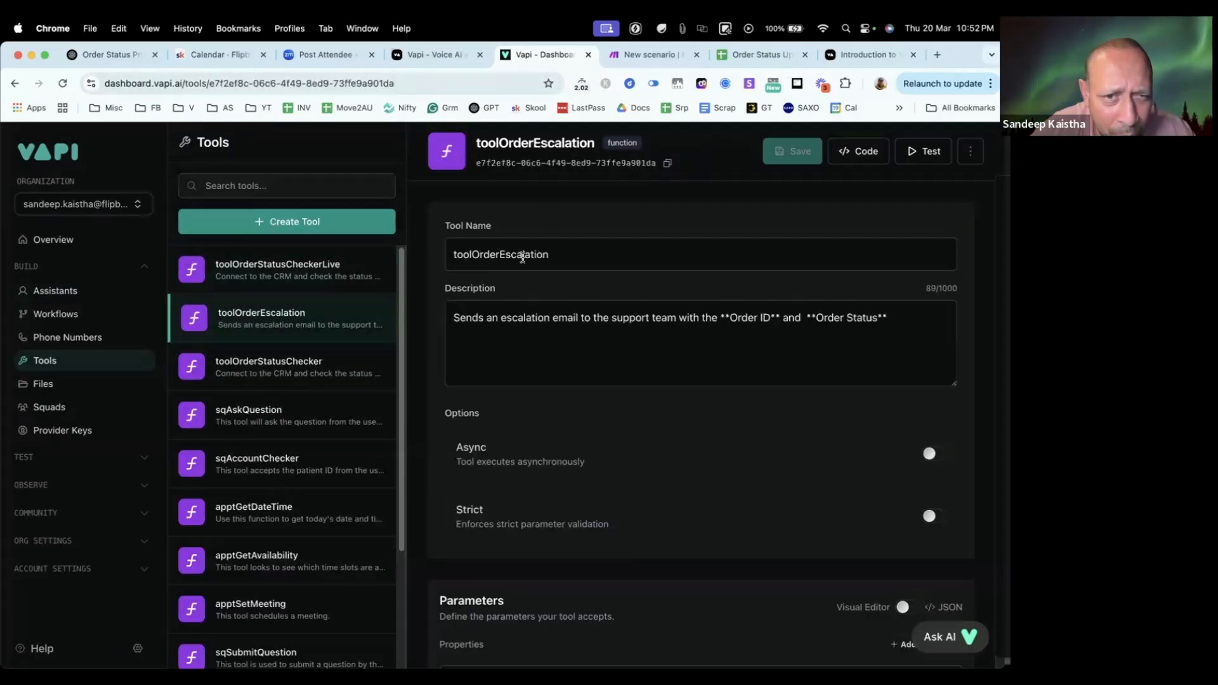
pyautogui.doubleClick(523, 257)
pyautogui.press('cmd+c')
# Step: Create a new function tool, name it toolOrderEscalationLive and save it
pyautogui.click(298, 228)
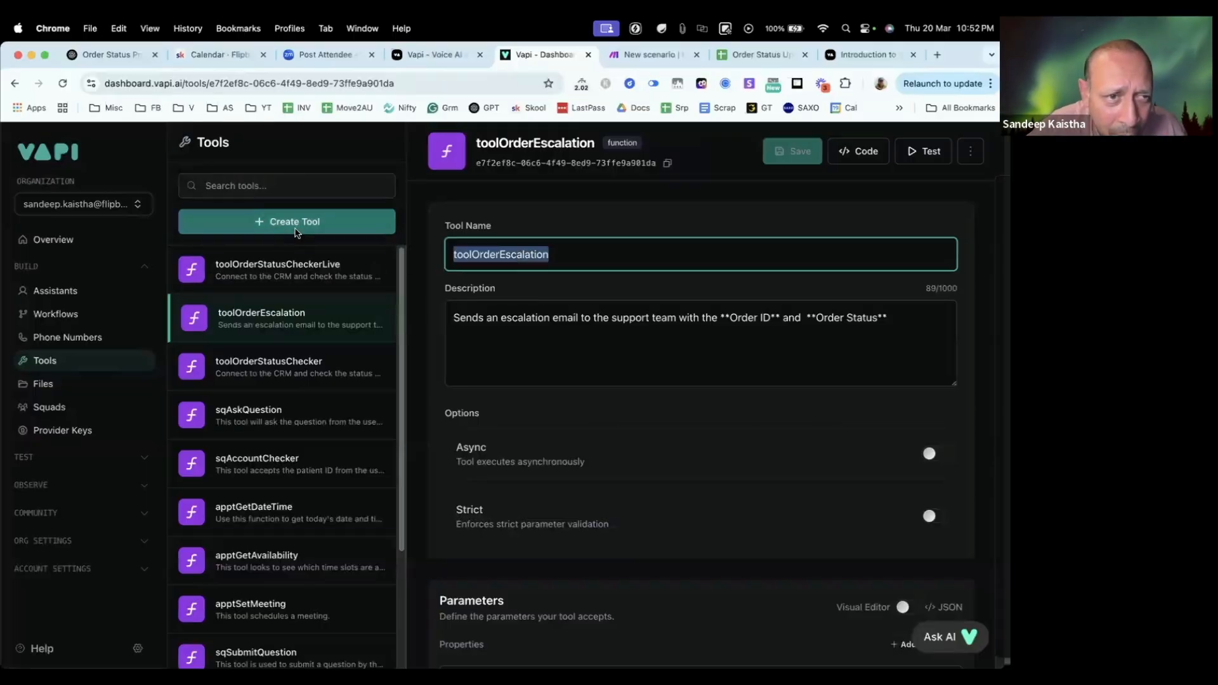
pyautogui.click(304, 262)
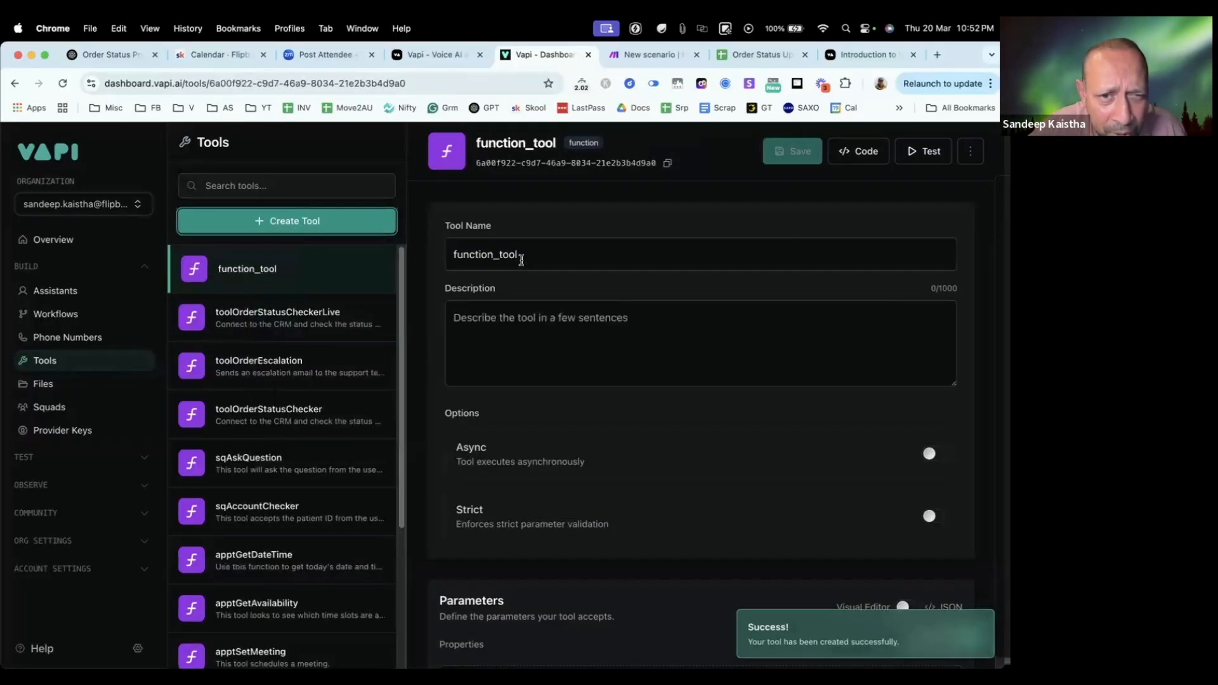
pyautogui.doubleClick(516, 254)
pyautogui.press('cmd+v')
pyautogui.write('Live')
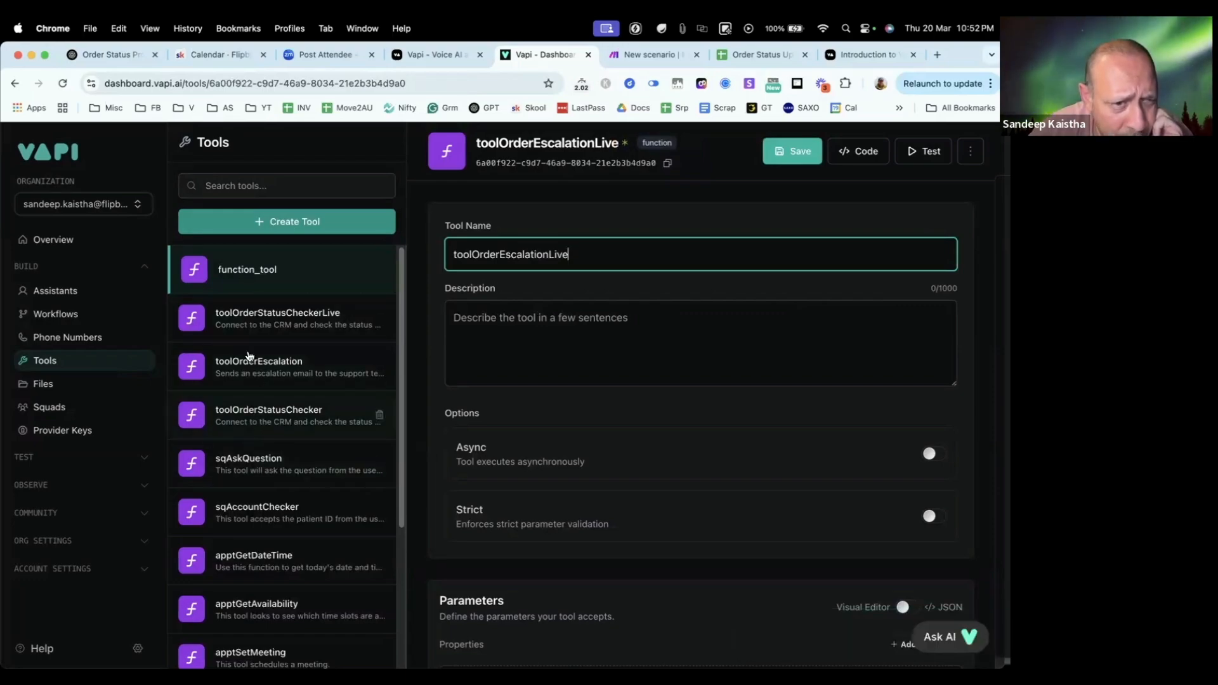
pyautogui.click(248, 365)
pyautogui.click(565, 424)
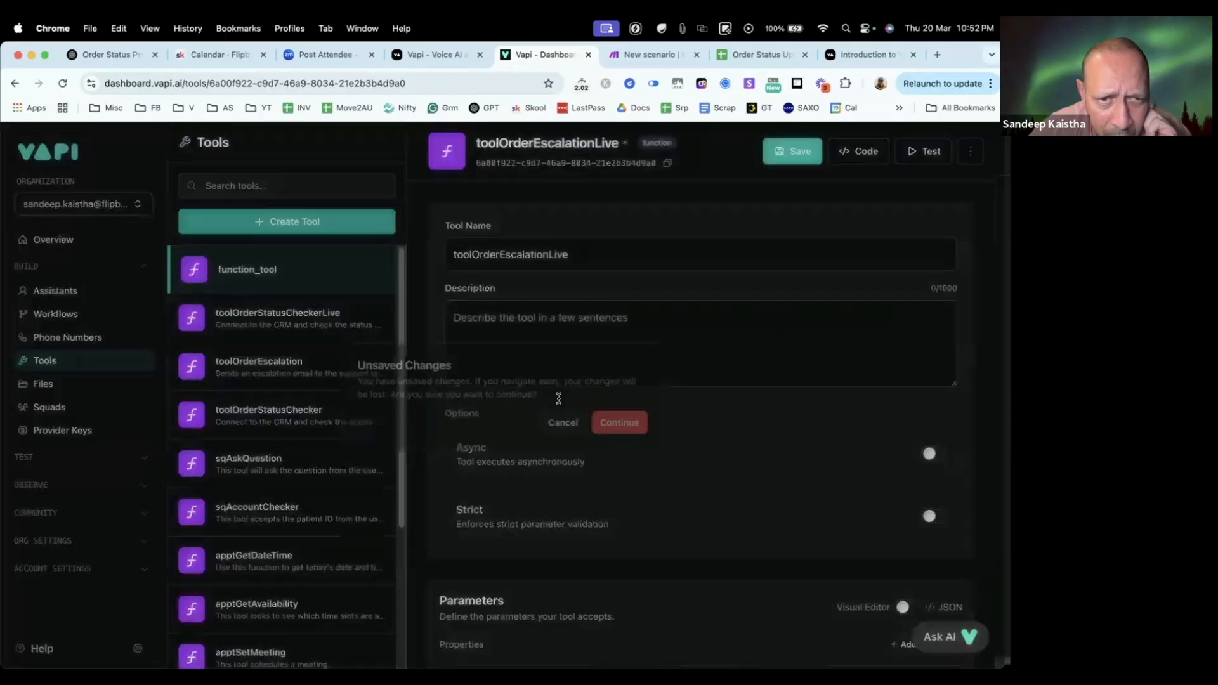
pyautogui.press('super+s')
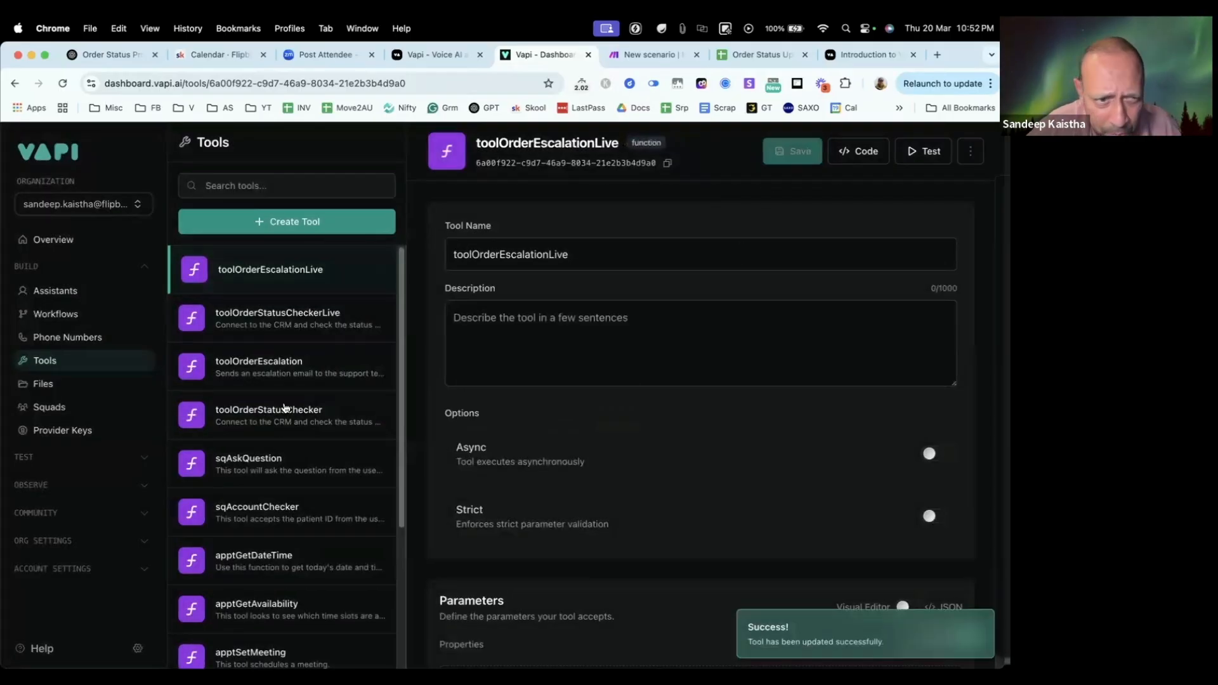
# Step: Copy toolOrderEscalation's description, "Sends an escalation email to the support team with the **Order ID** and **Order Status**", into toolOrderEscalationLive
pyautogui.click(263, 372)
pyautogui.tripleClick(593, 311)
pyautogui.press('super+c')
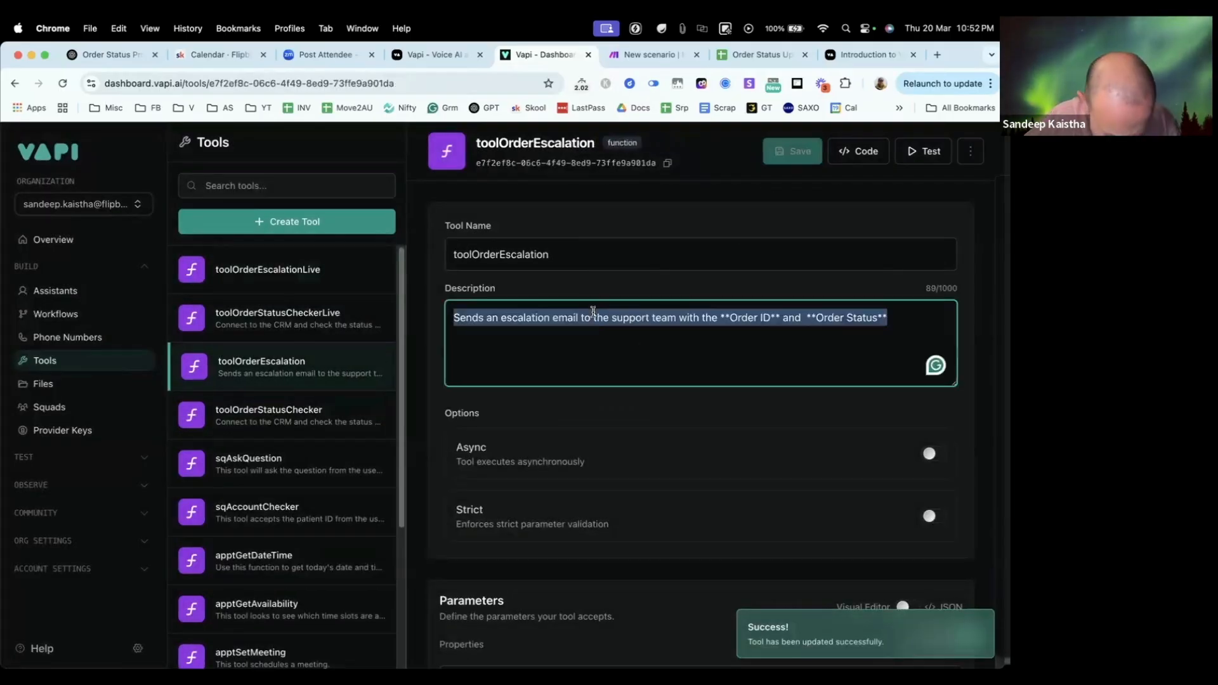
pyautogui.click(379, 269)
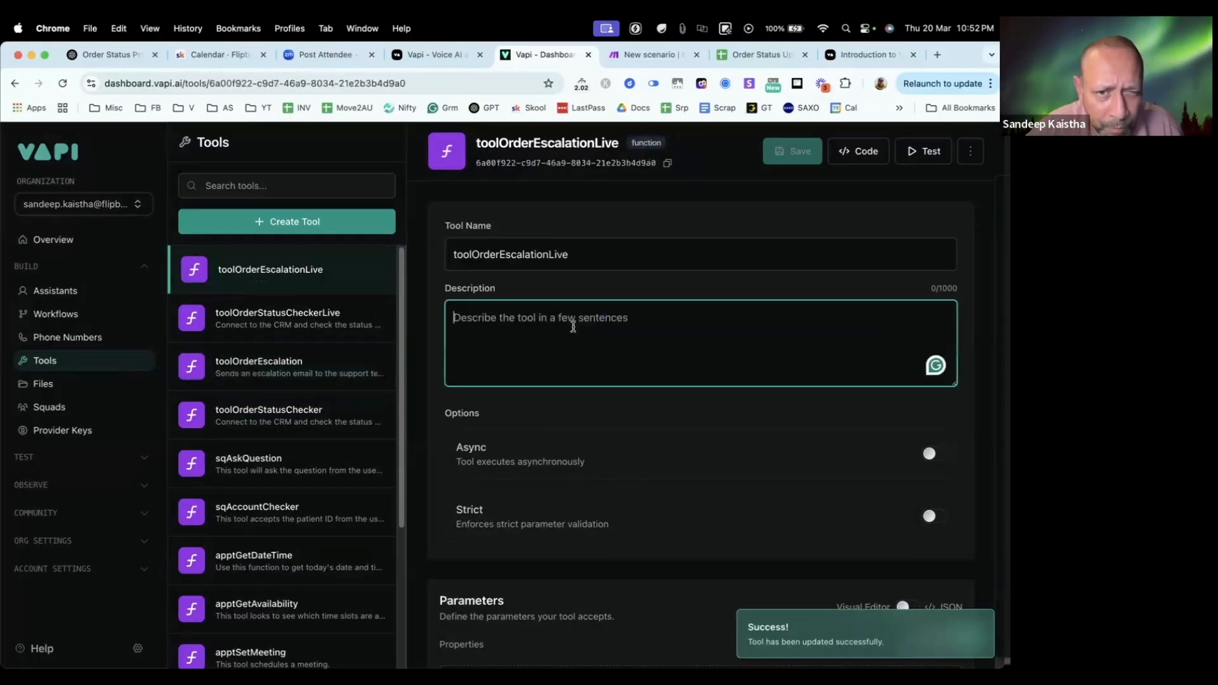
pyautogui.press('super+v')
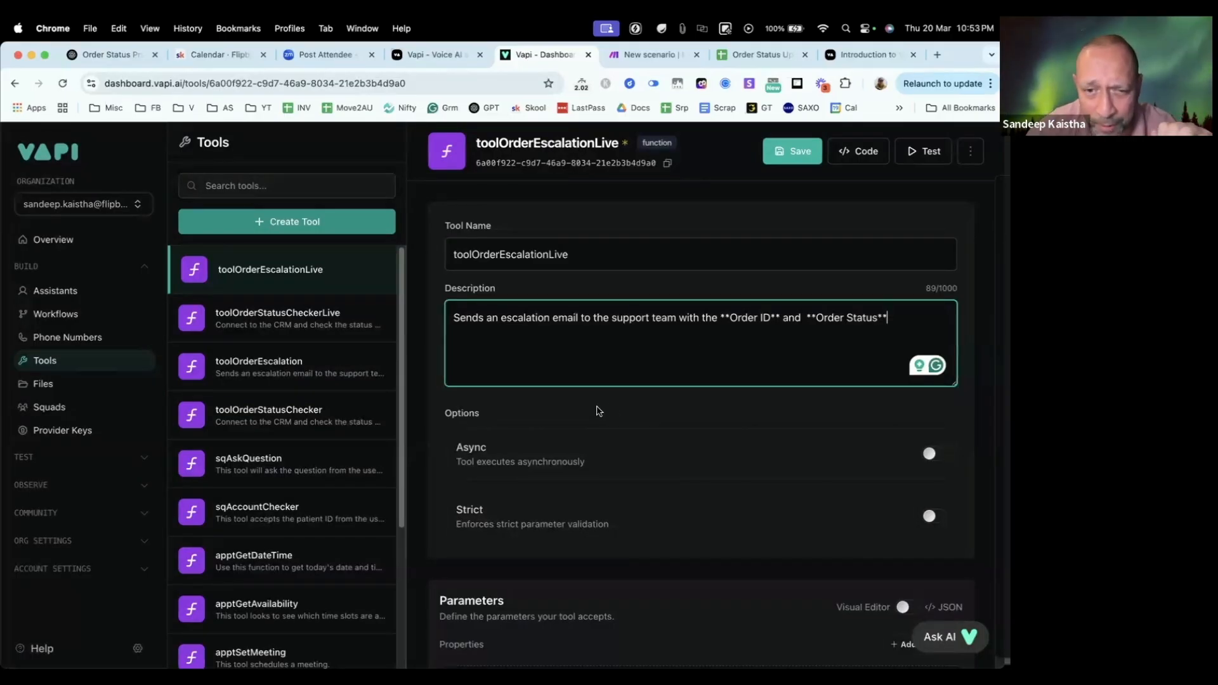
# Step: Check the Parameters and Server Settings sections of toolOrderEscalationLive and return to the Make scenario
pyautogui.scroll(-3, 599, 409)
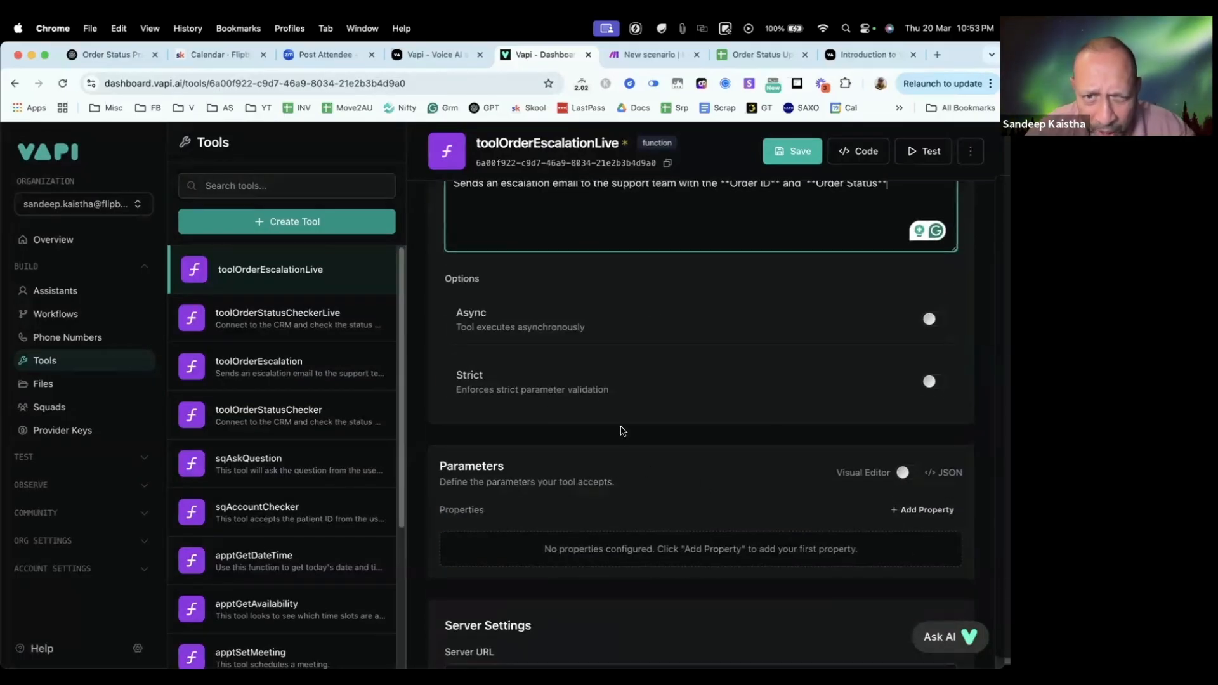
pyautogui.scroll(3, 615, 261)
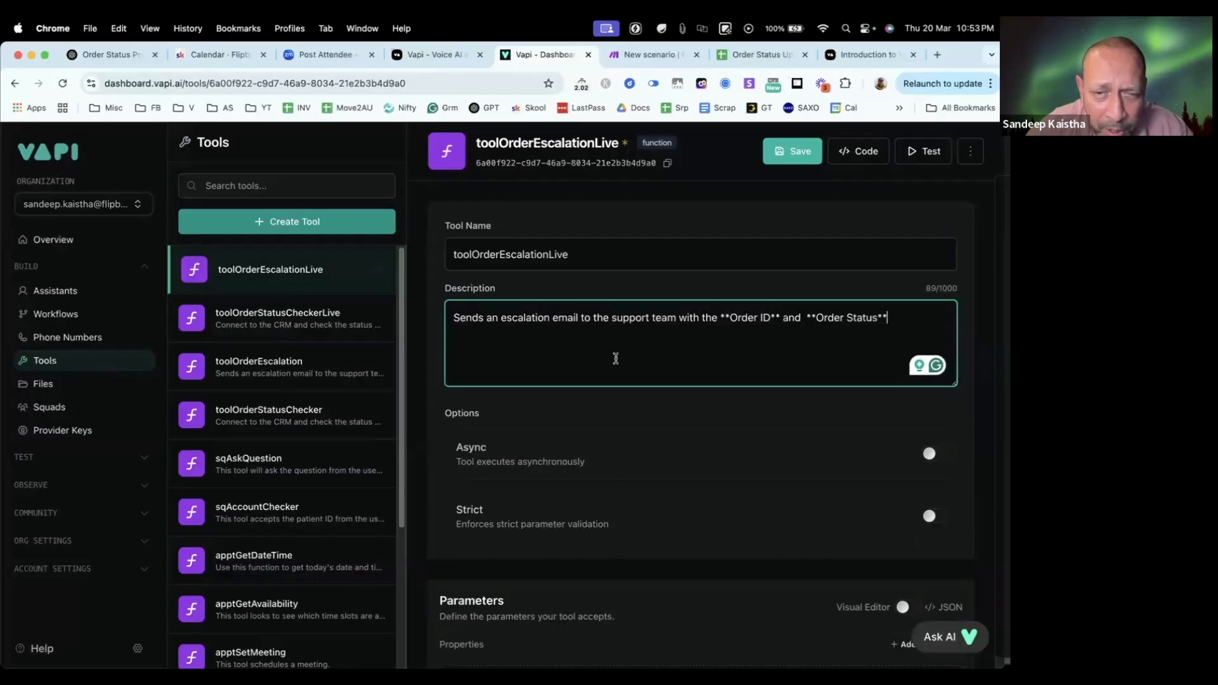
pyautogui.scroll(-5, 615, 352)
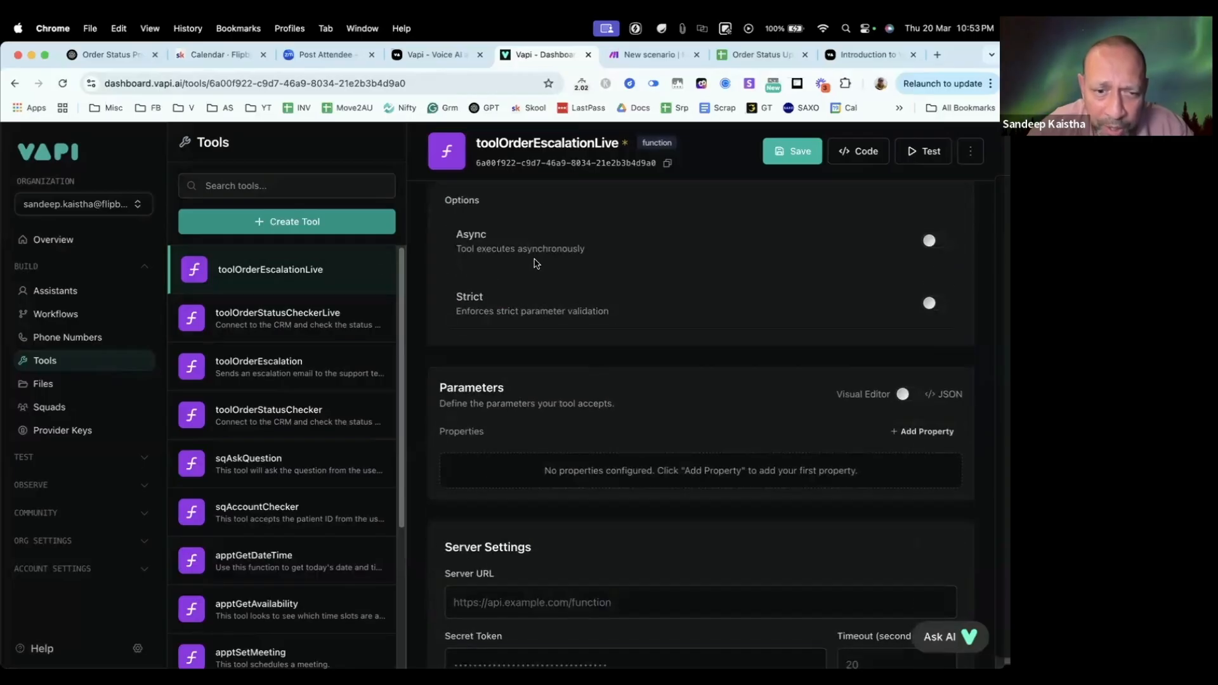
pyautogui.scroll(-2, 534, 263)
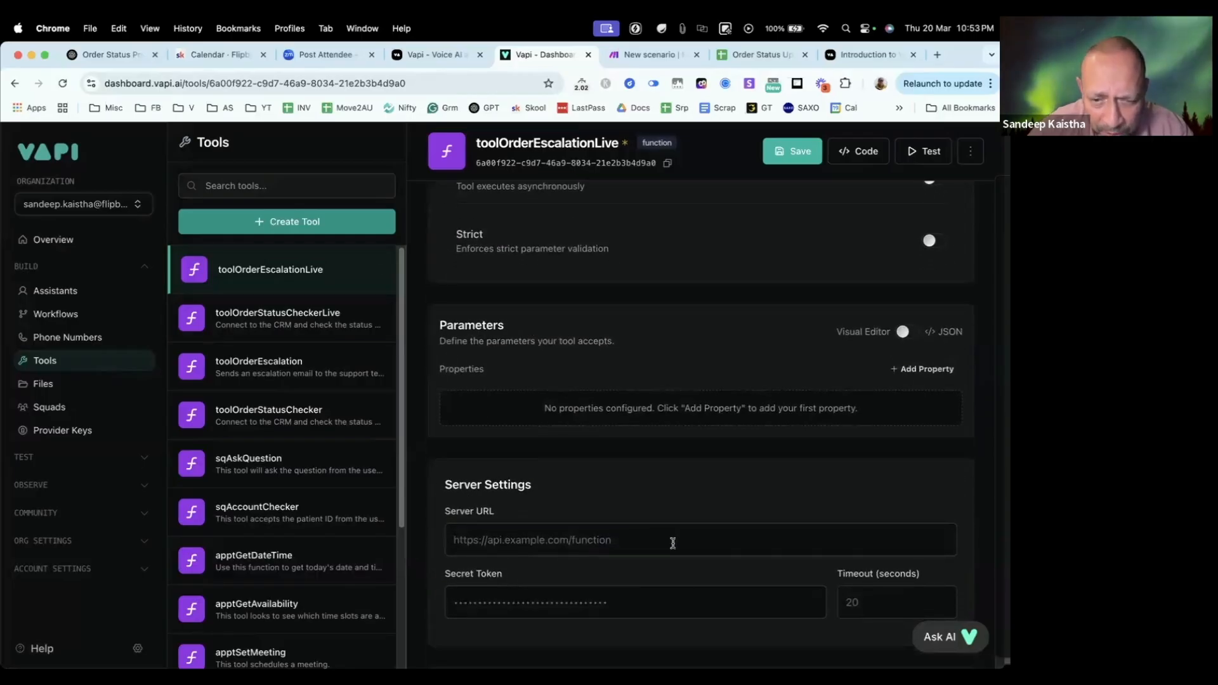
pyautogui.click(619, 59)
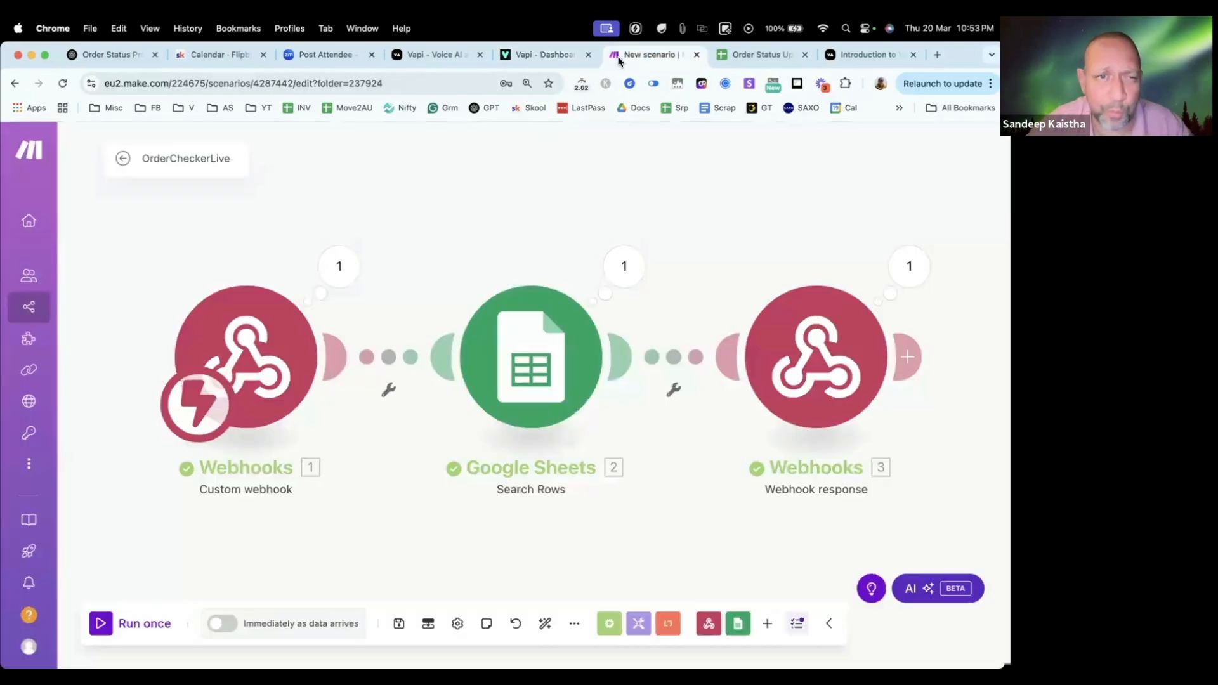
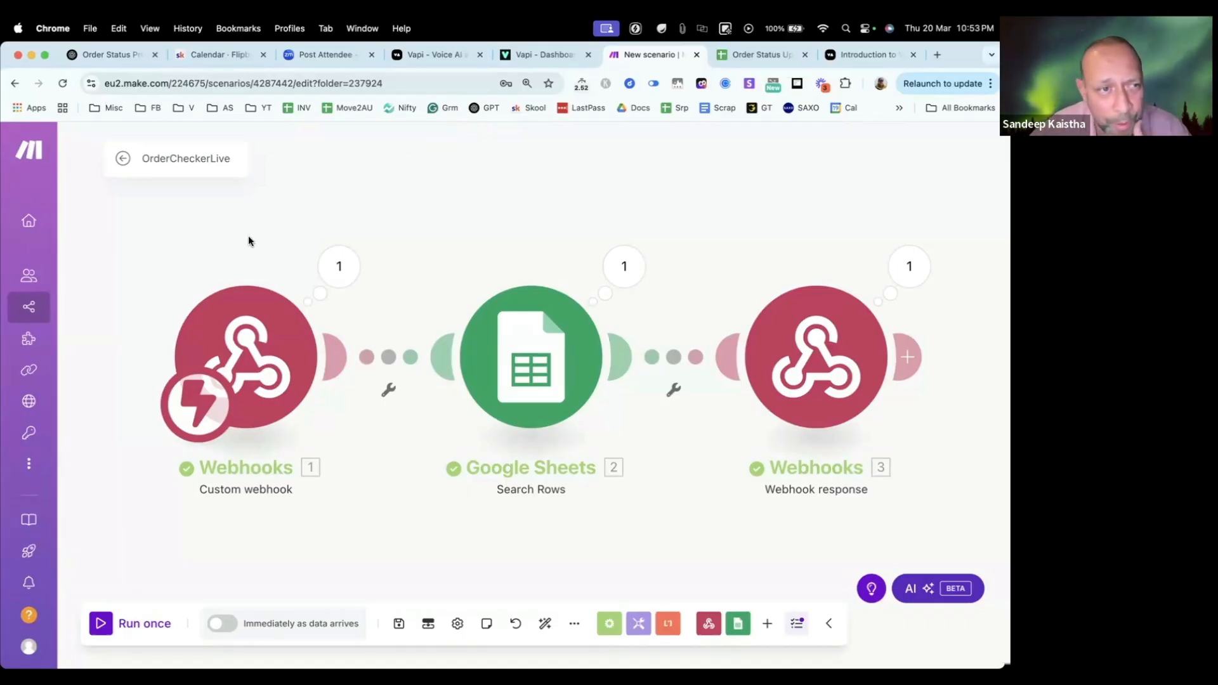
# Step: Create a new Make scenario in the Order Status Checker folder and name it OrderEscalationLive
pyautogui.click(60, 311)
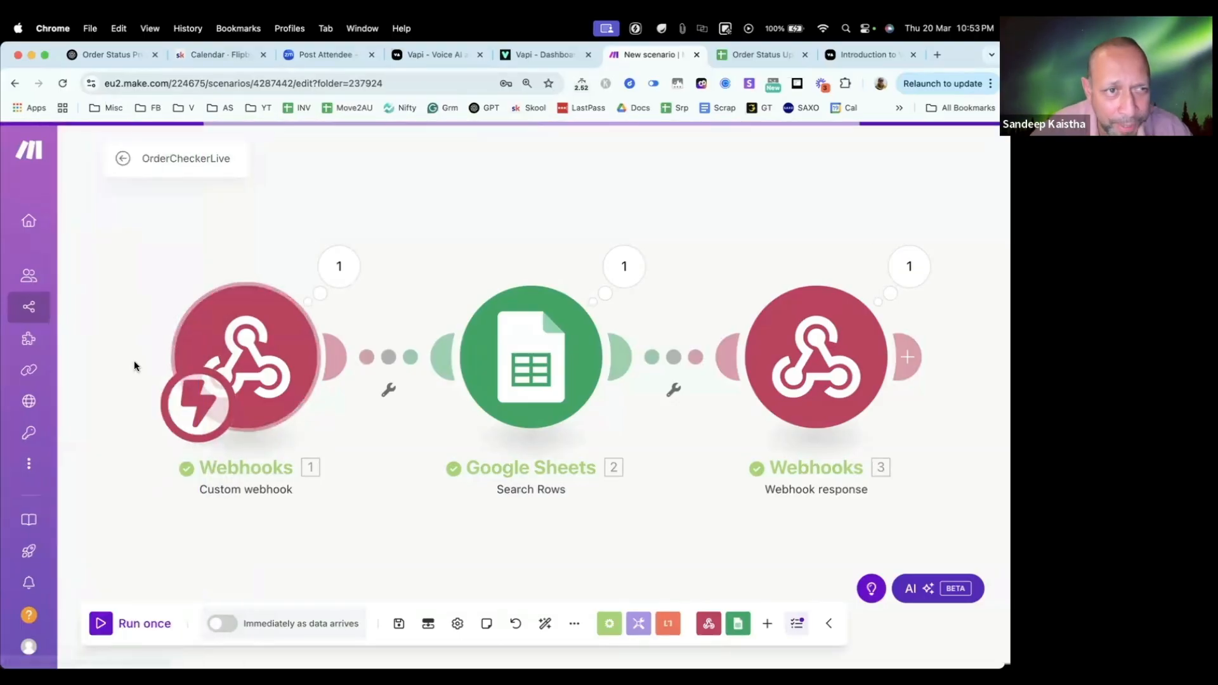
pyautogui.click(171, 286)
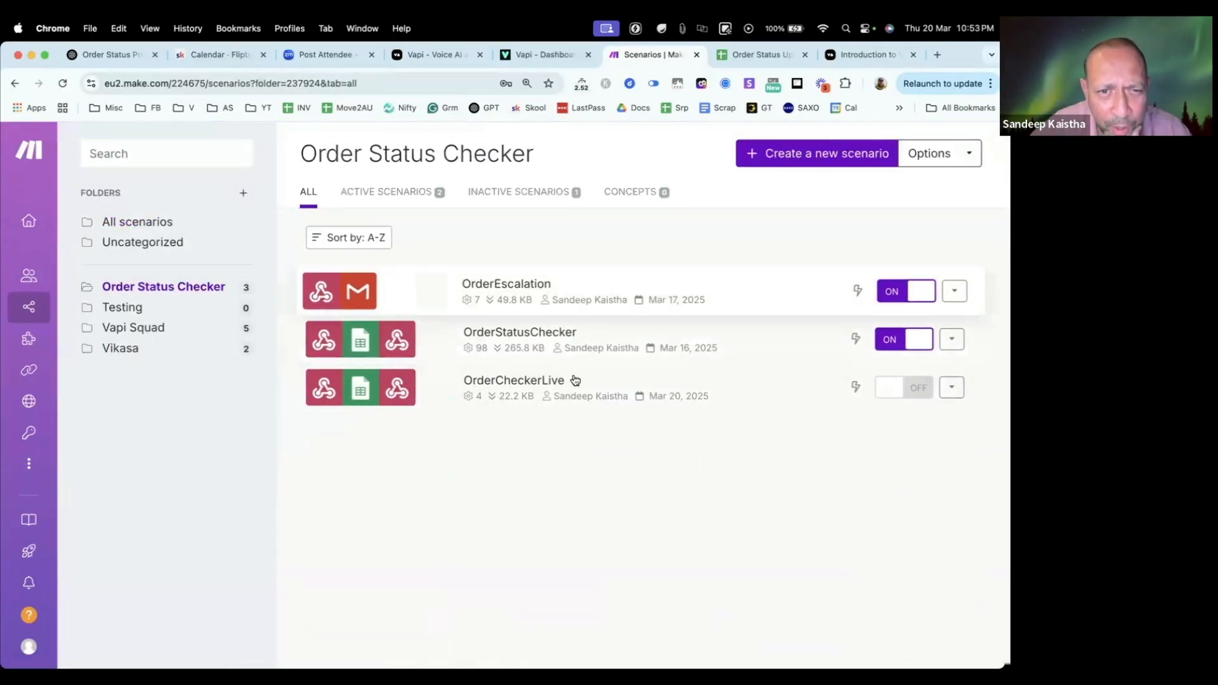
pyautogui.click(802, 157)
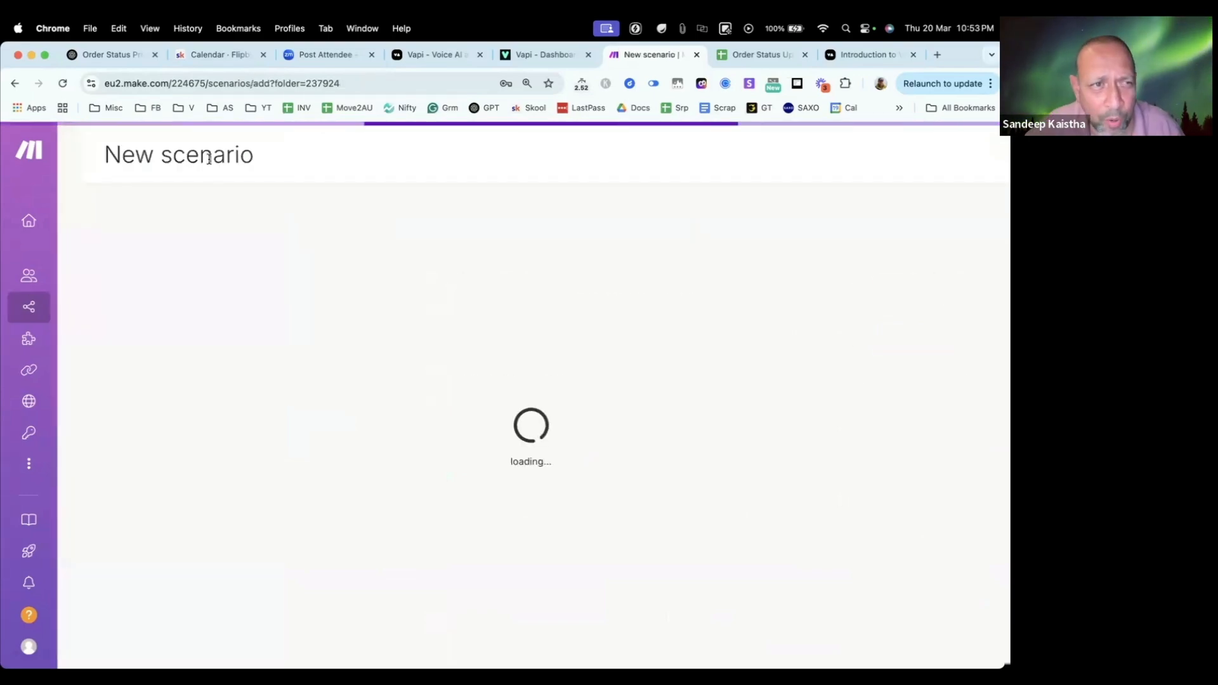
pyautogui.tripleClick(210, 157)
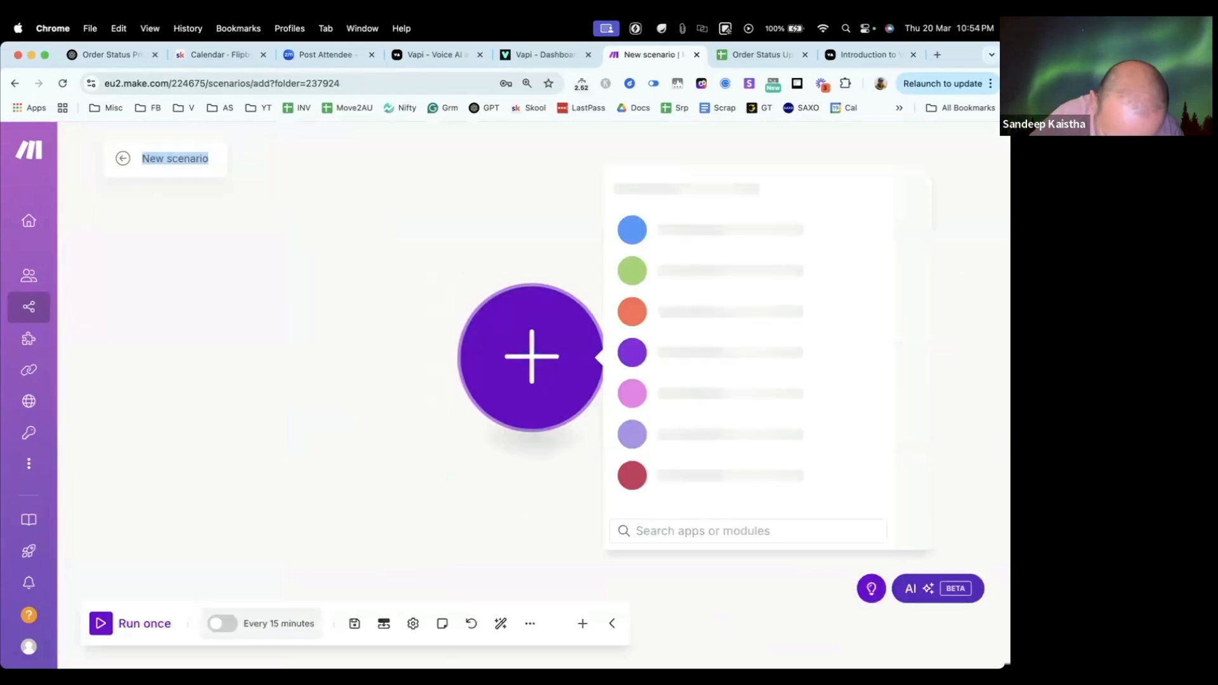
pyautogui.write('rderE')
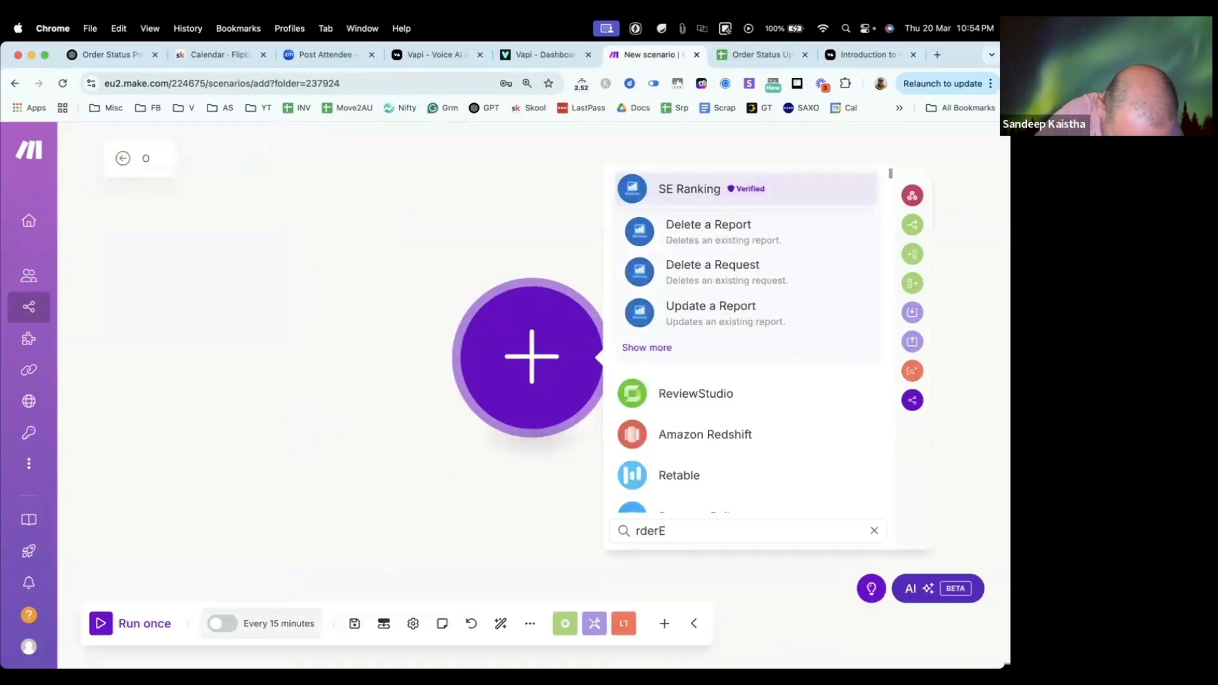
pyautogui.write('scalation')
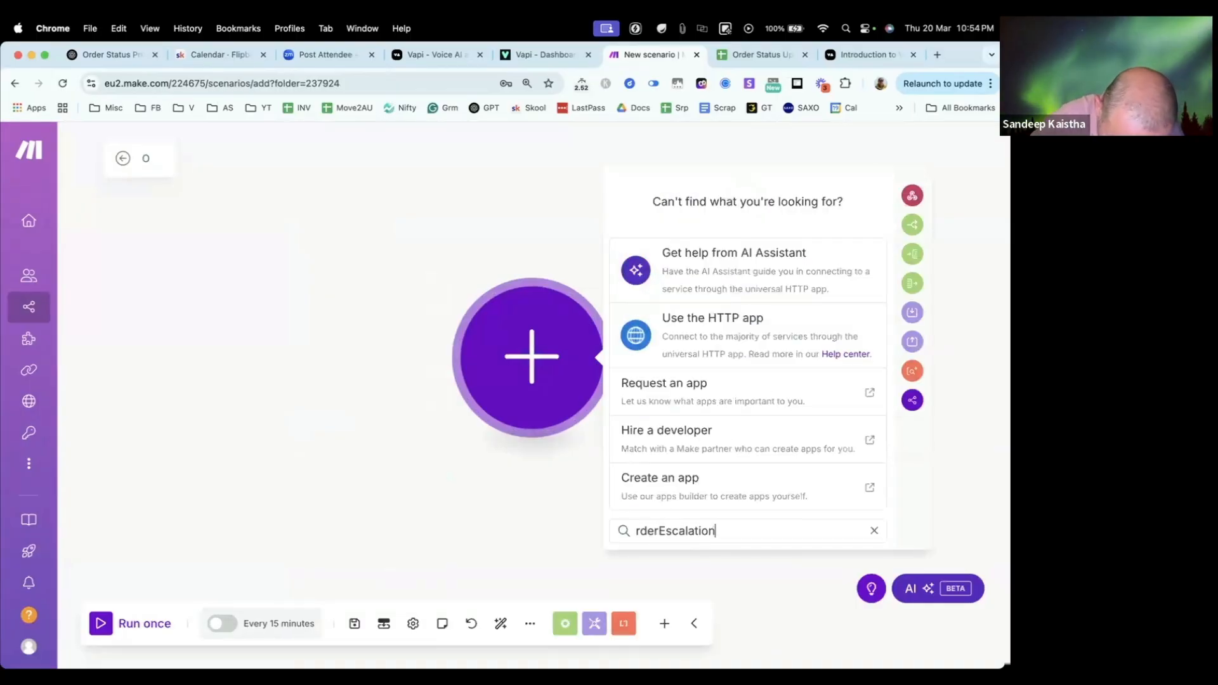
pyautogui.write('Live')
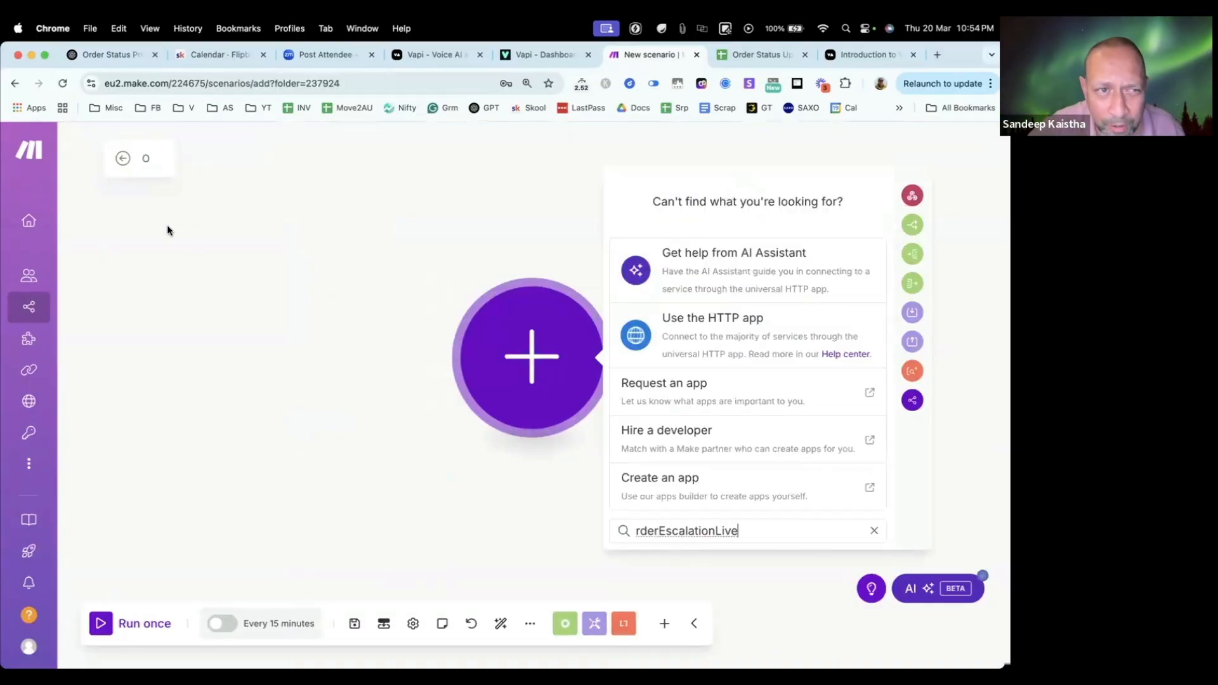
pyautogui.click(167, 226)
pyautogui.click(145, 157)
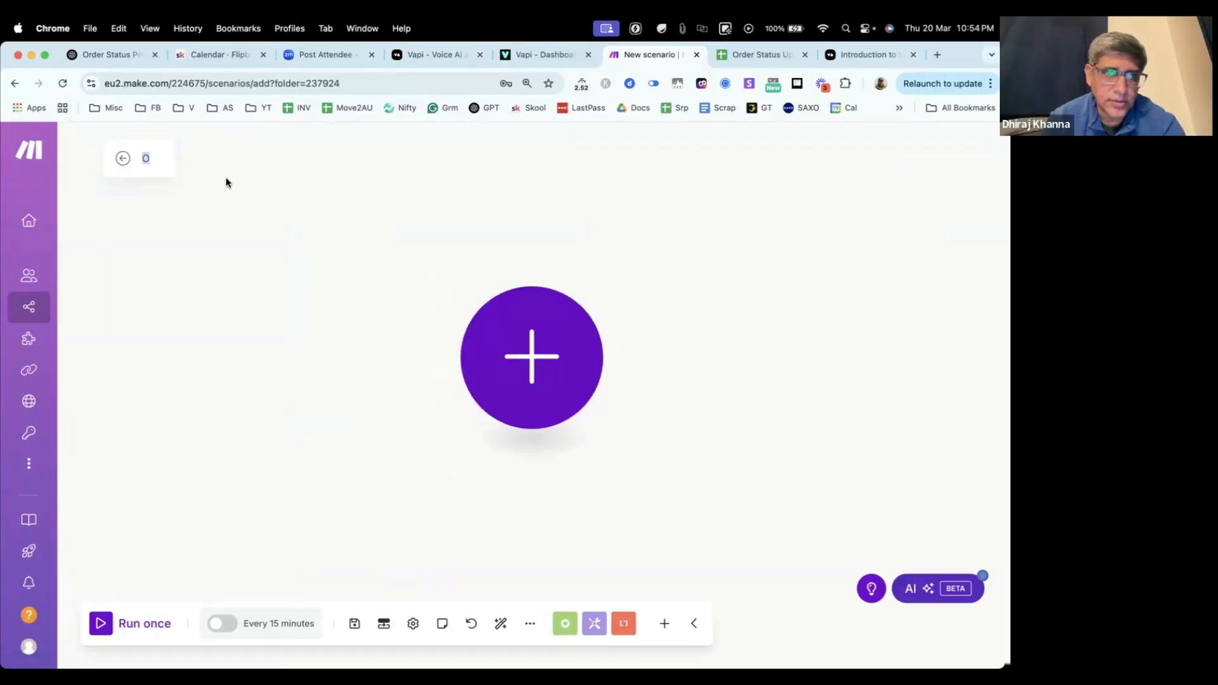
pyautogui.write('OrderE')
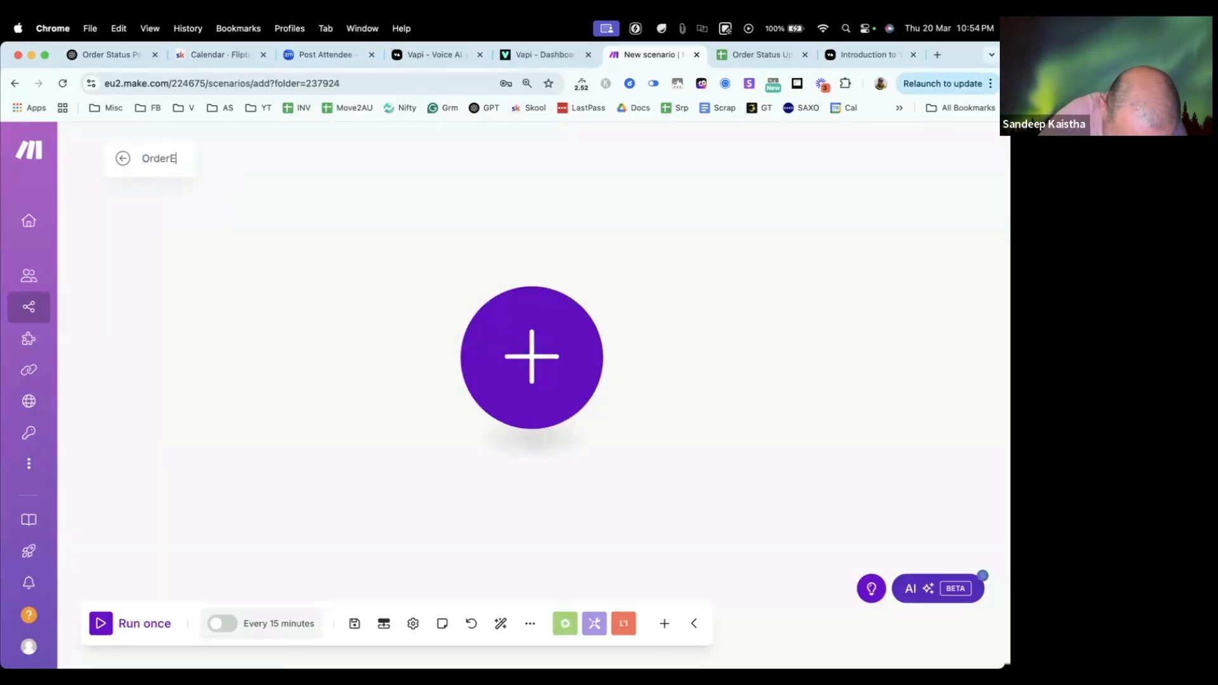
pyautogui.write('scalation')
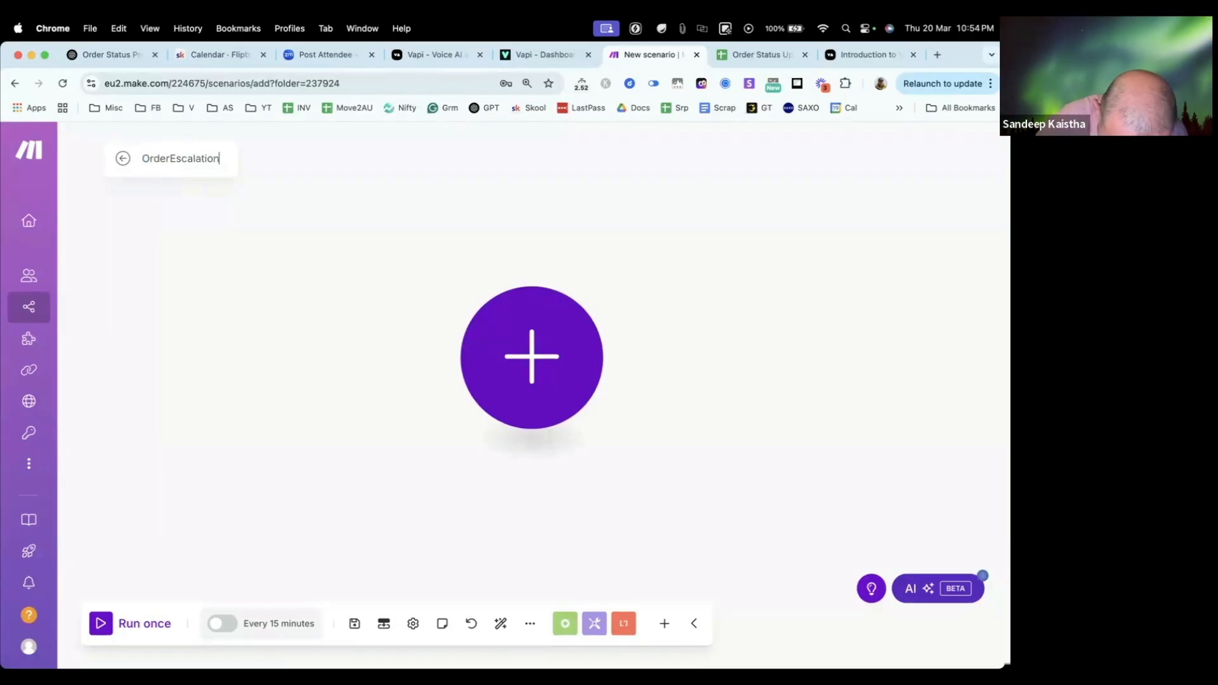
pyautogui.write('Live')
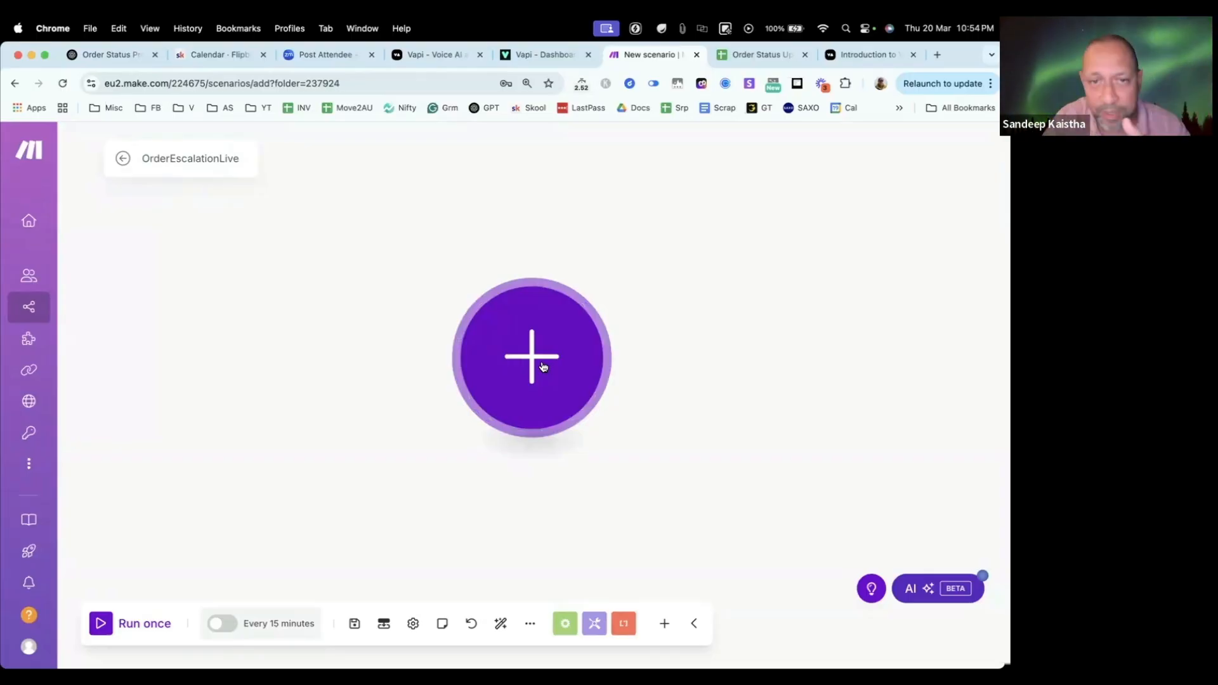
# Step: Add a Custom webhook trigger to the scenario and create a new webhook for it named OrderEscalationLive
pyautogui.click(533, 346)
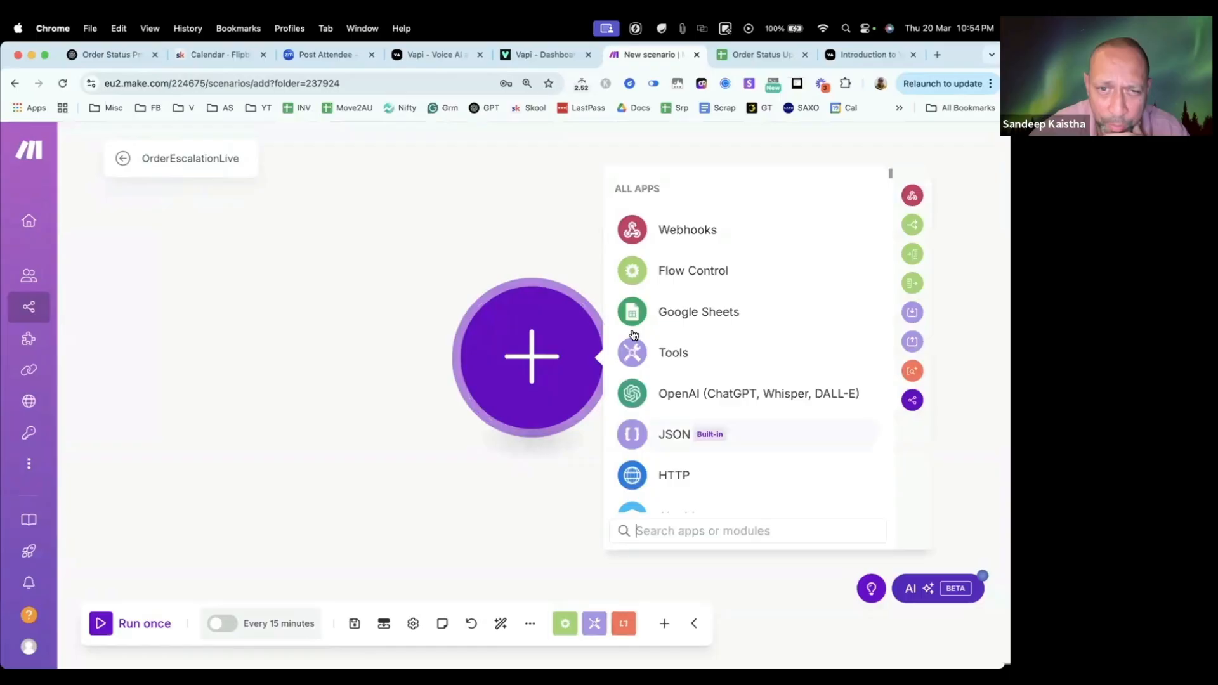
pyautogui.click(660, 231)
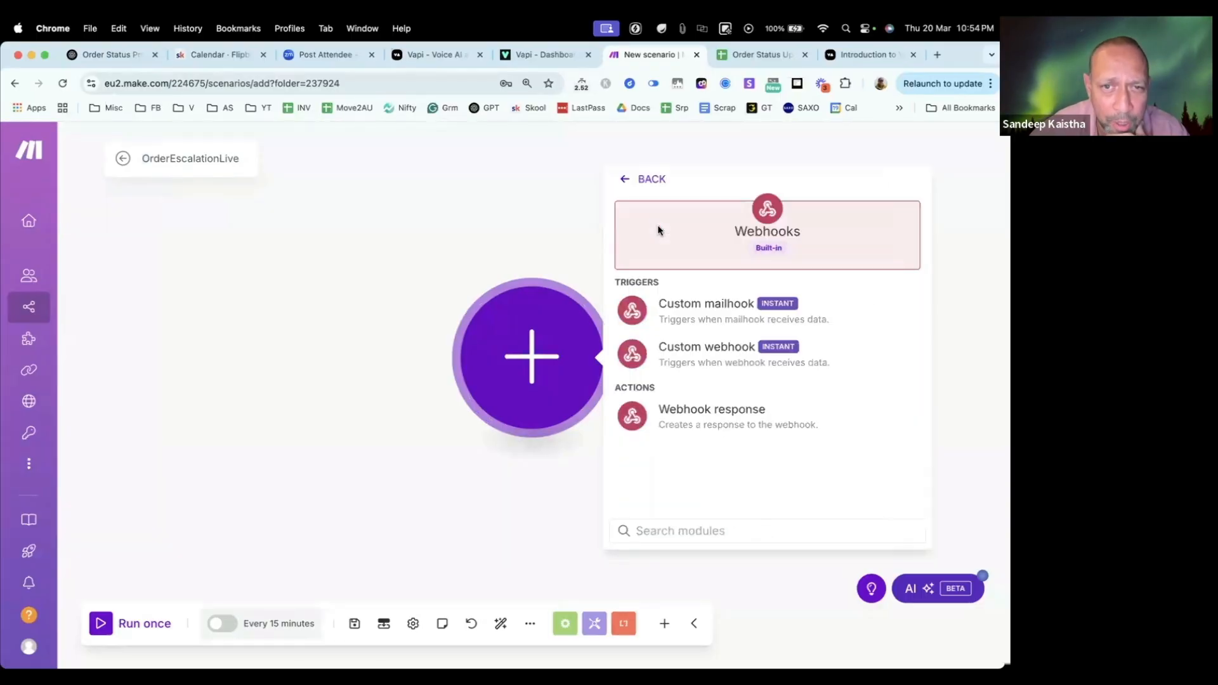
pyautogui.click(702, 363)
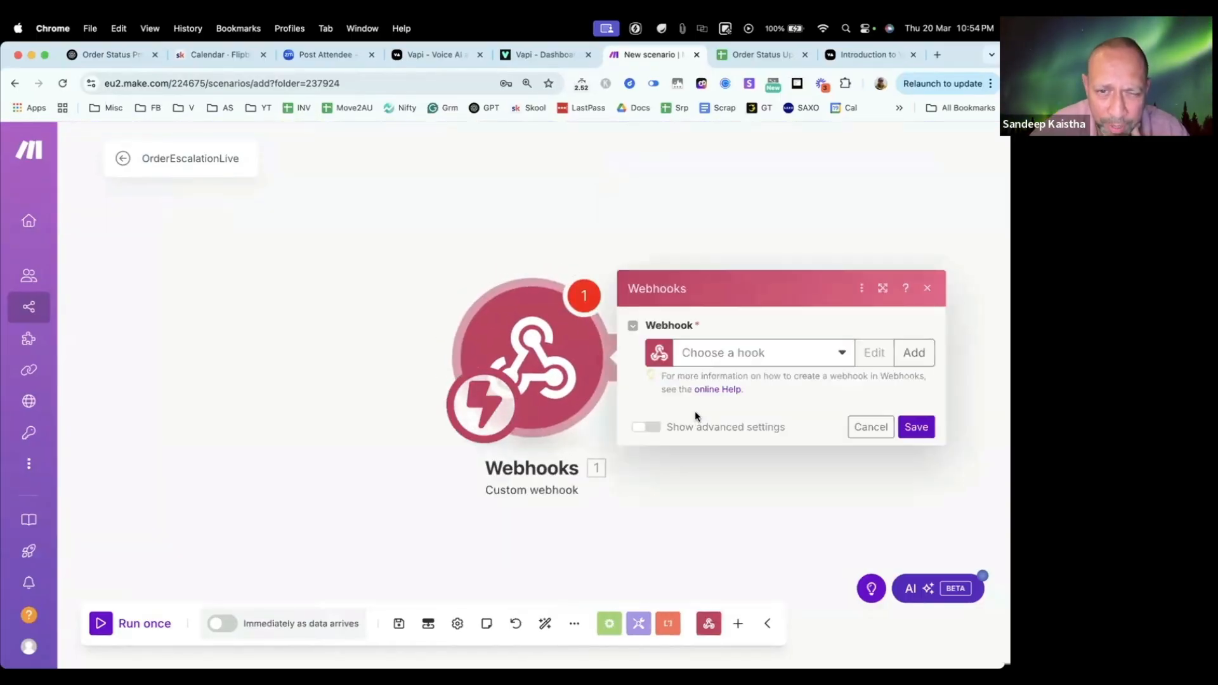
pyautogui.doubleClick(190, 158)
pyautogui.rightClick(191, 153)
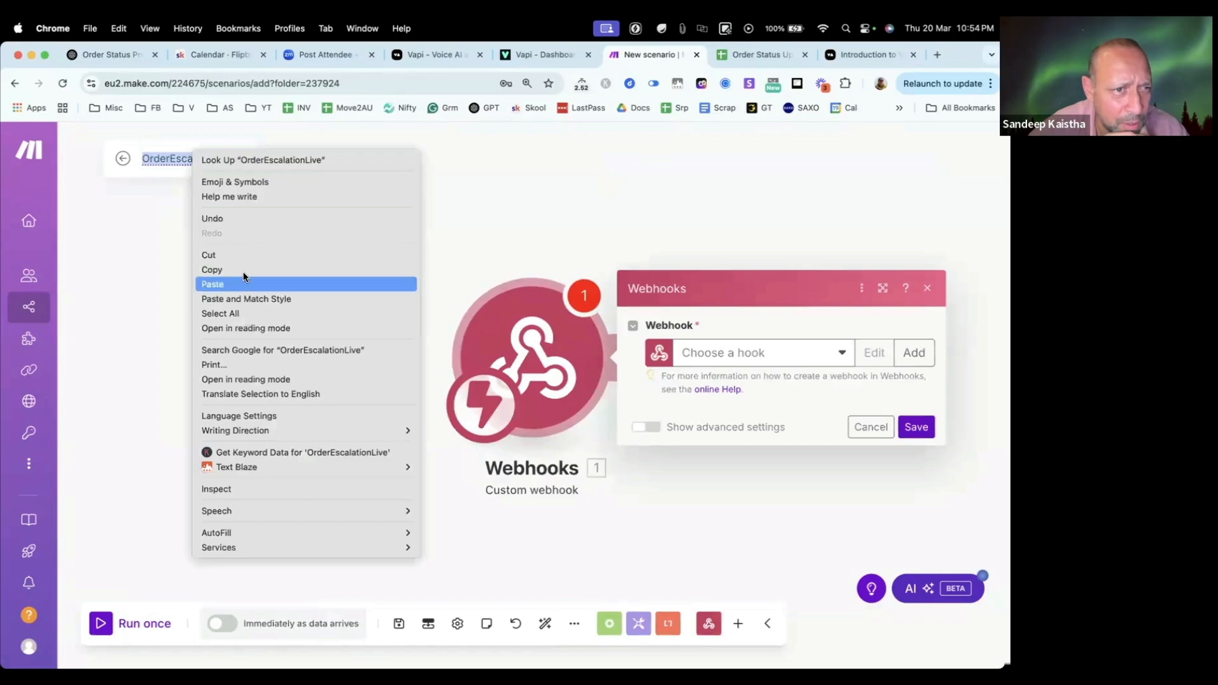
pyautogui.click(914, 353)
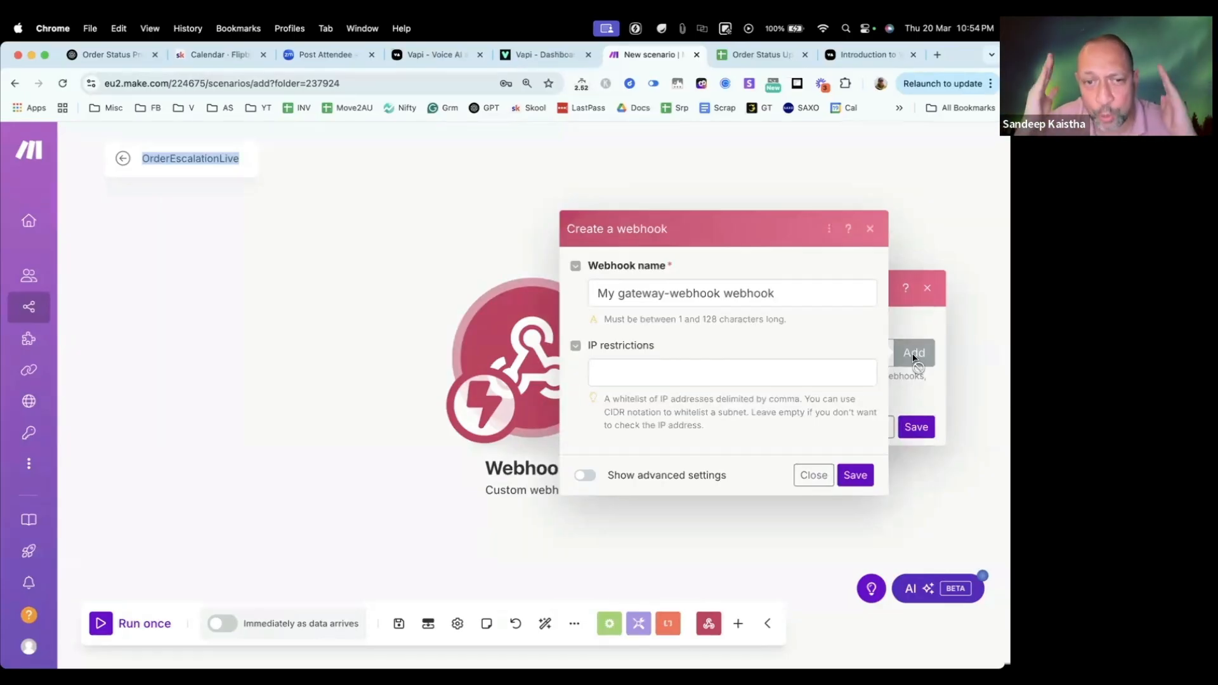
pyautogui.tripleClick(784, 287)
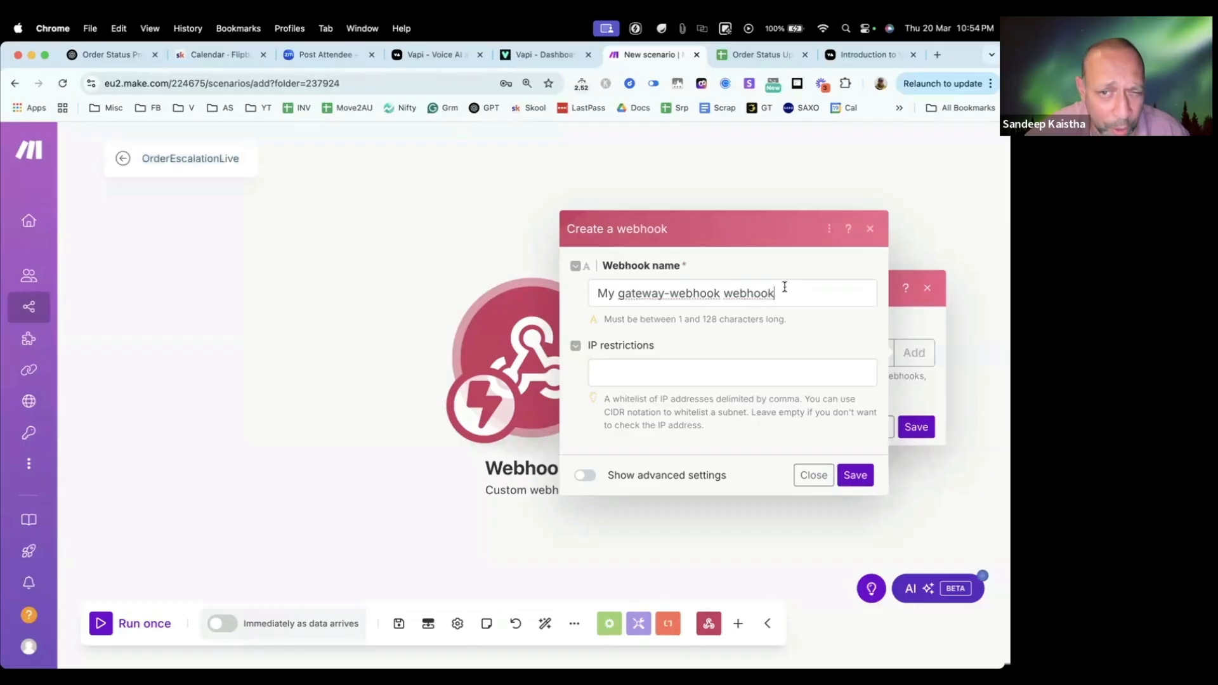
pyautogui.press('super+v')
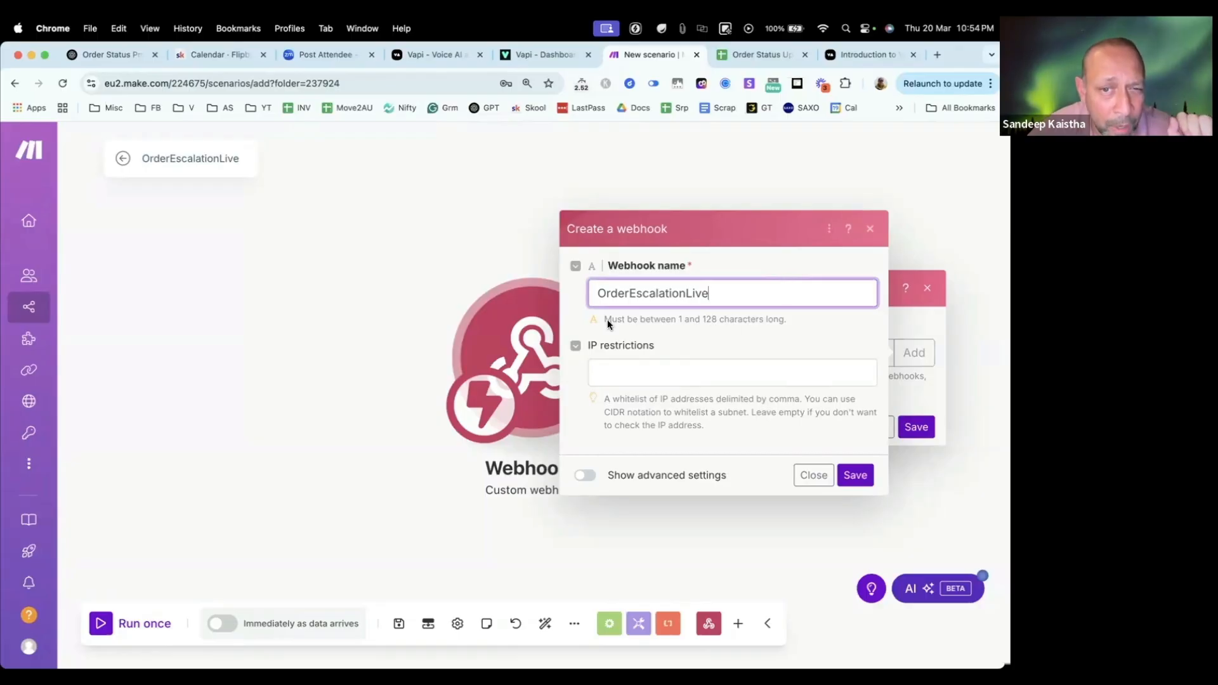
pyautogui.click(855, 476)
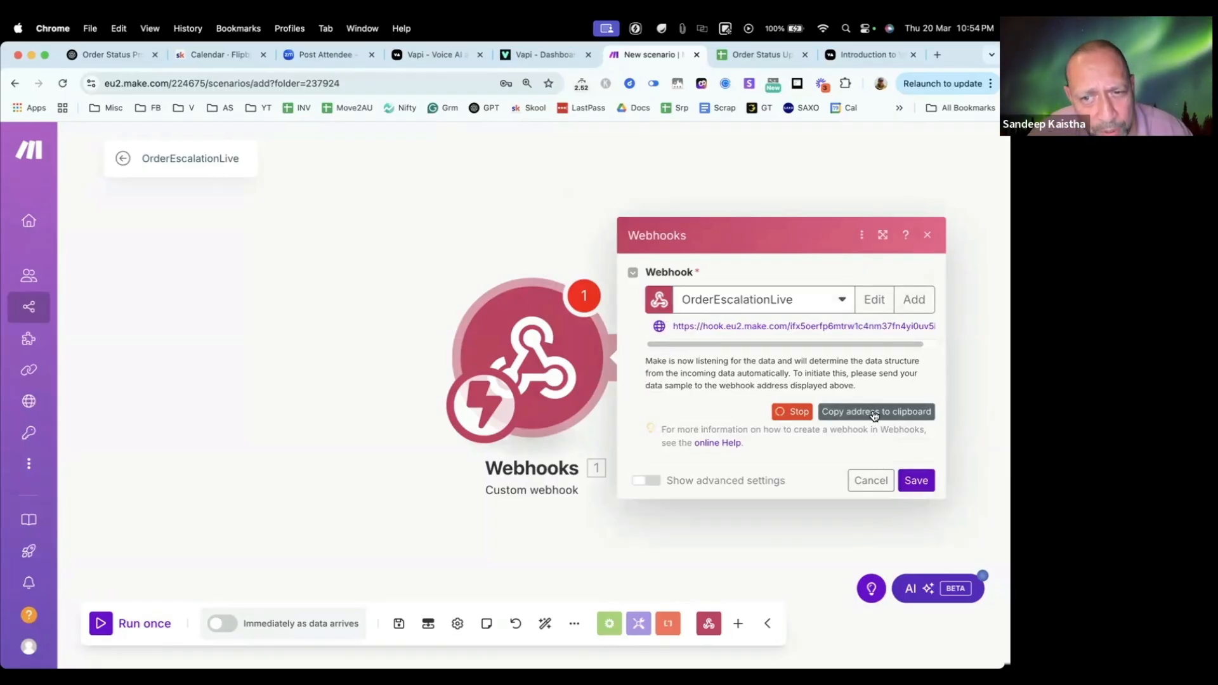
# Step: Copy the new webhook's address and save both the webhook module and the scenario
pyautogui.click(916, 480)
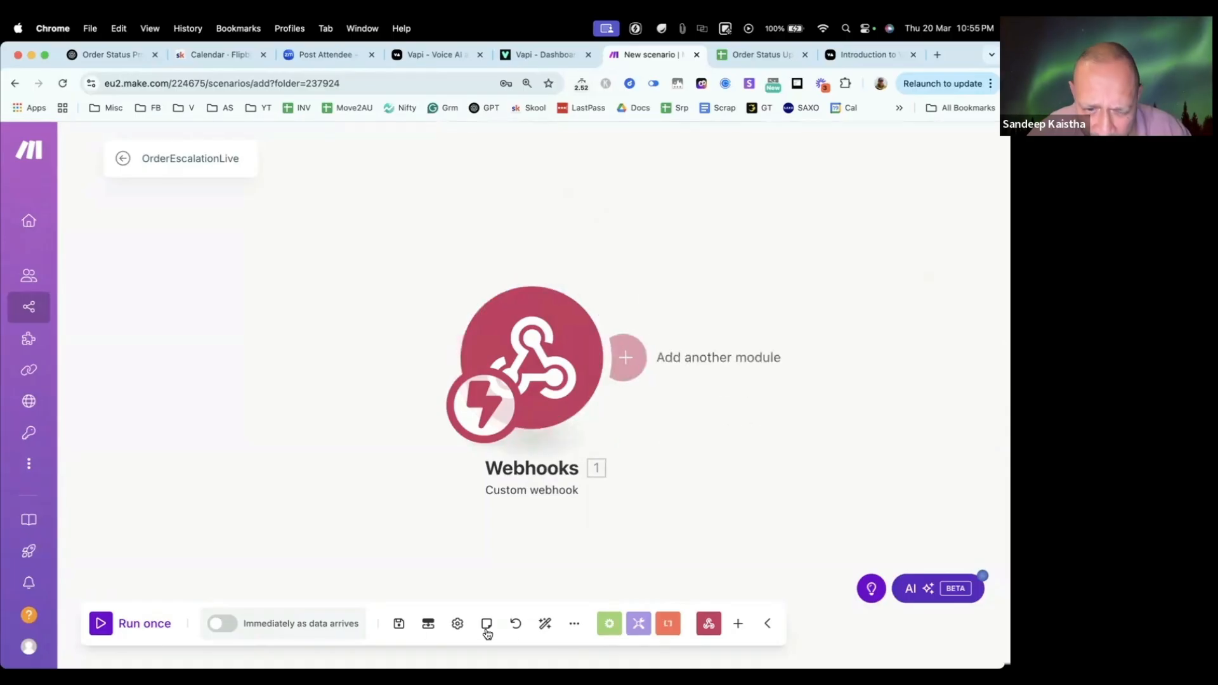
pyautogui.click(399, 625)
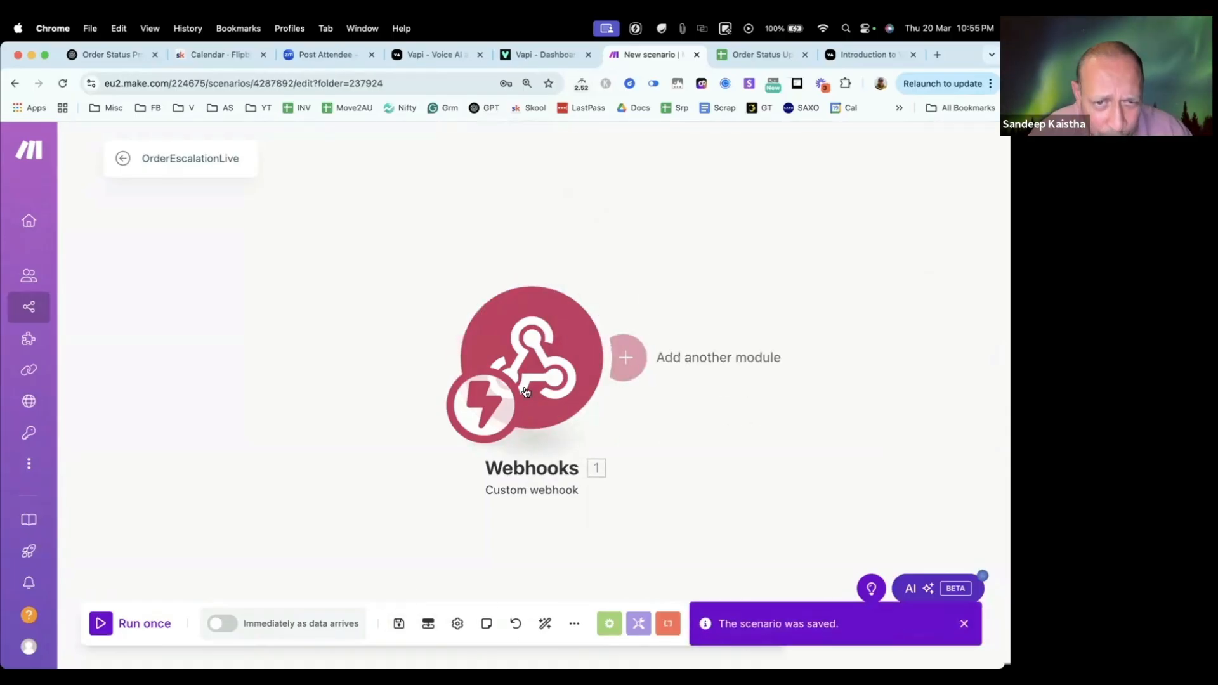
pyautogui.hscroll(5, 253, 373)
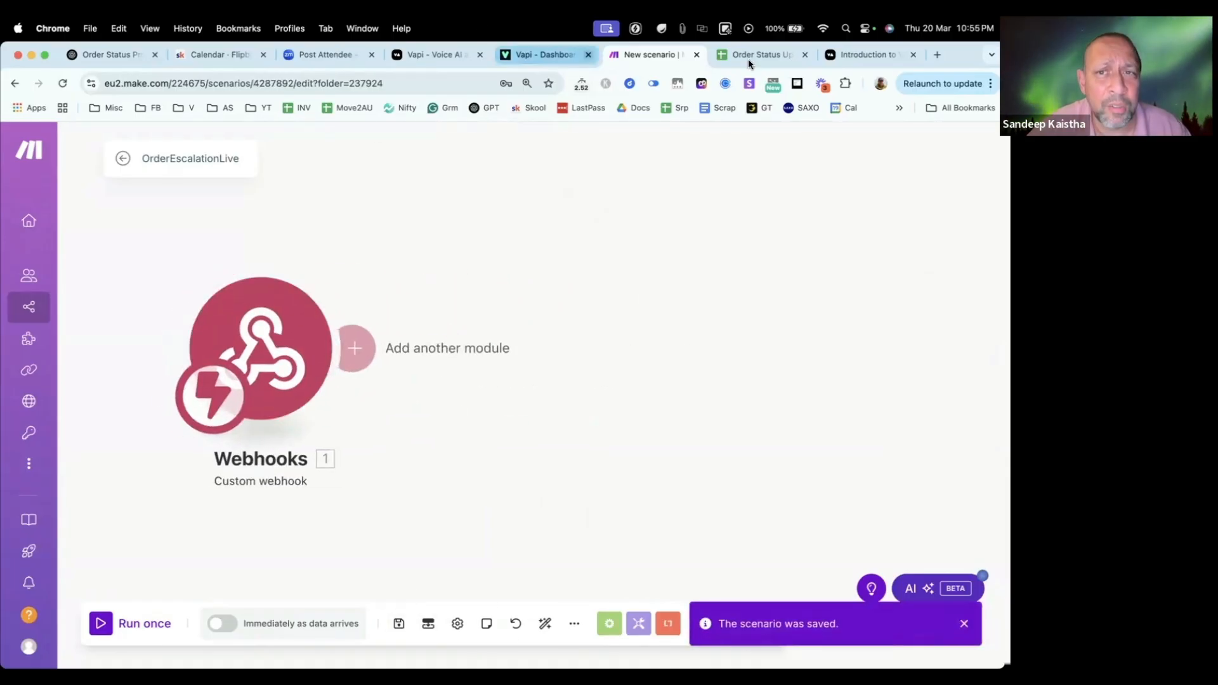
# Step: Switch to Vapi, paste the copied webhook address as the Server URL of toolOrderEscalationLive and save the tool
pyautogui.click(541, 55)
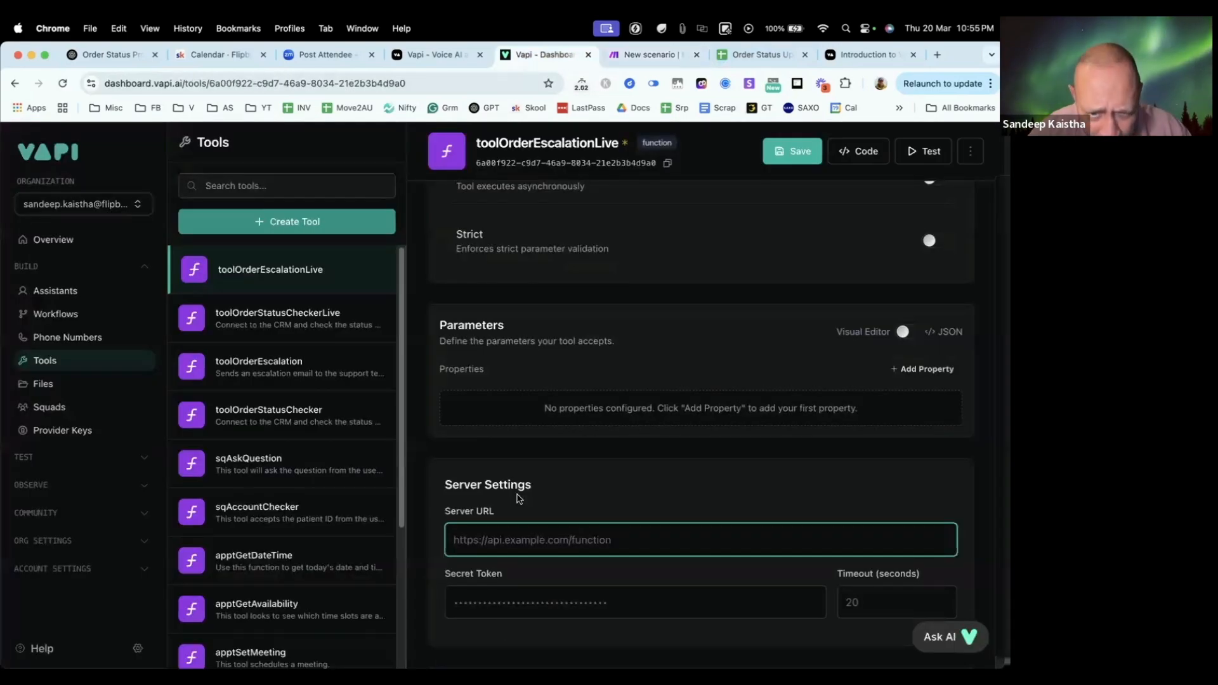
pyautogui.scroll(-3, 544, 440)
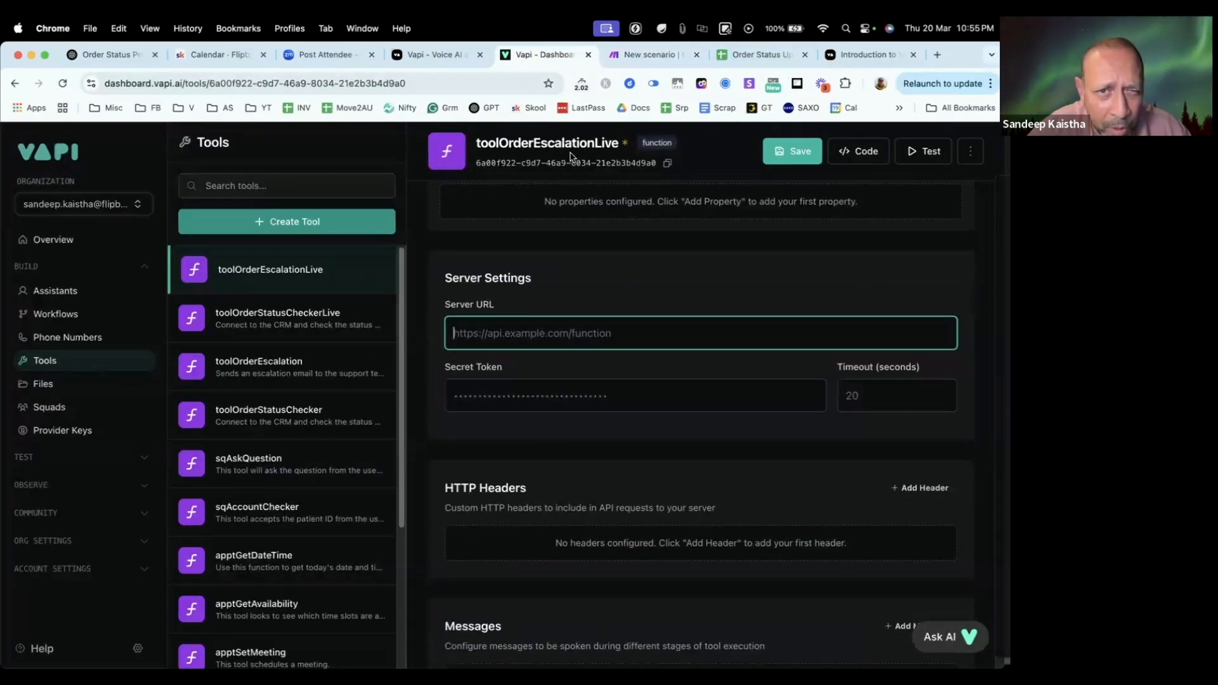
pyautogui.rightClick(486, 334)
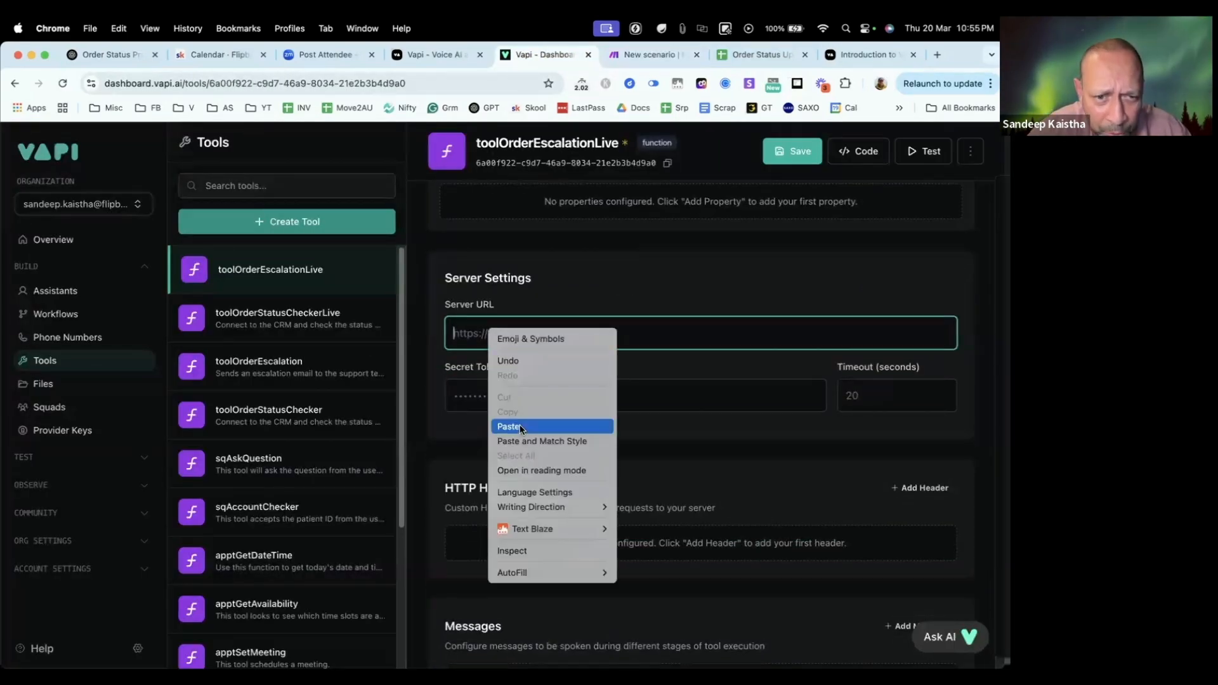
pyautogui.click(521, 428)
pyautogui.scroll(5, 673, 475)
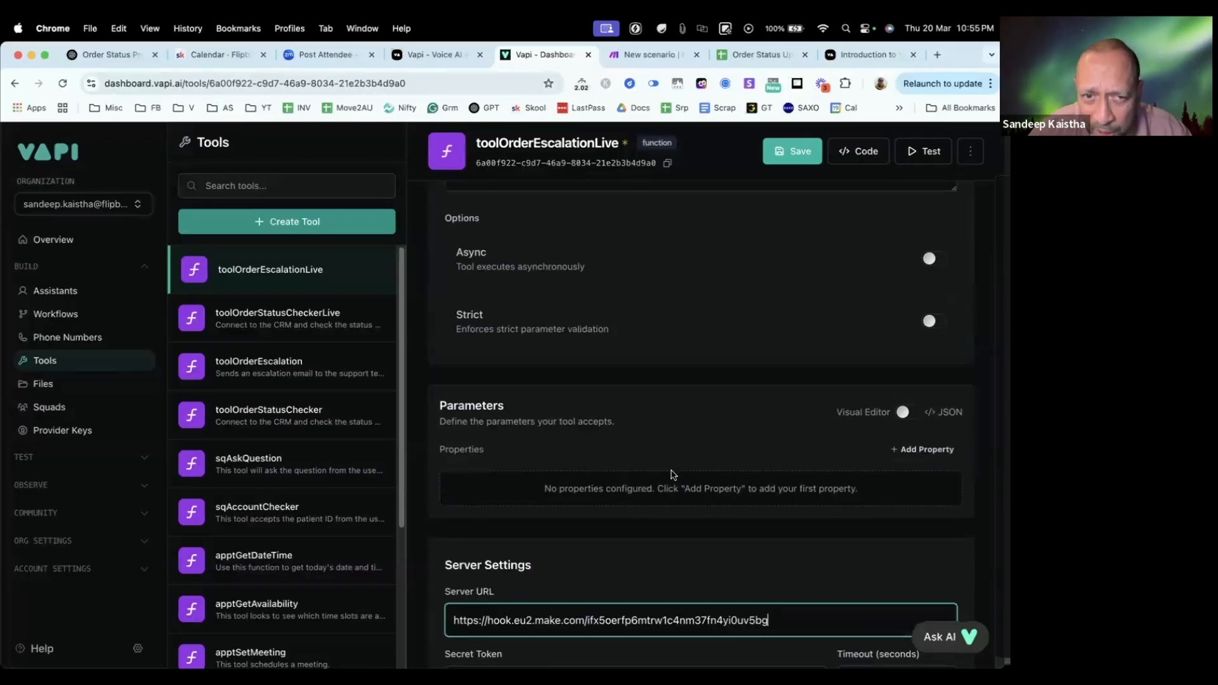
pyautogui.scroll(-4, 673, 474)
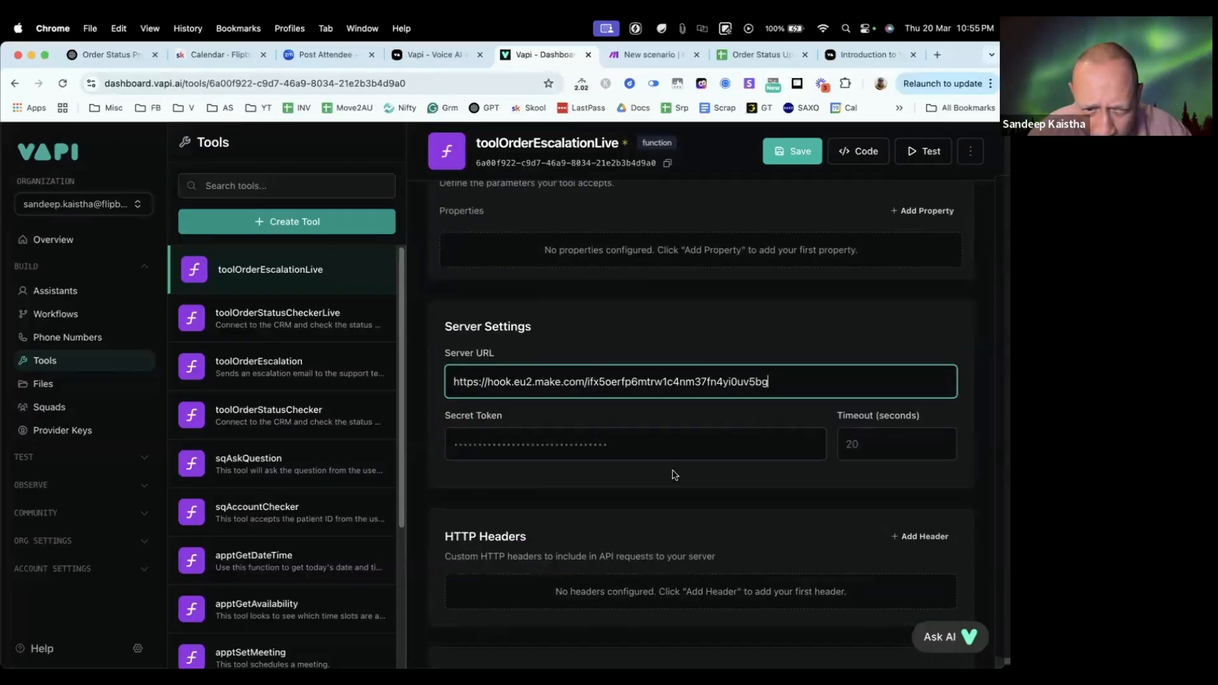
pyautogui.scroll(-2, 673, 475)
pyautogui.scroll(4, 465, 356)
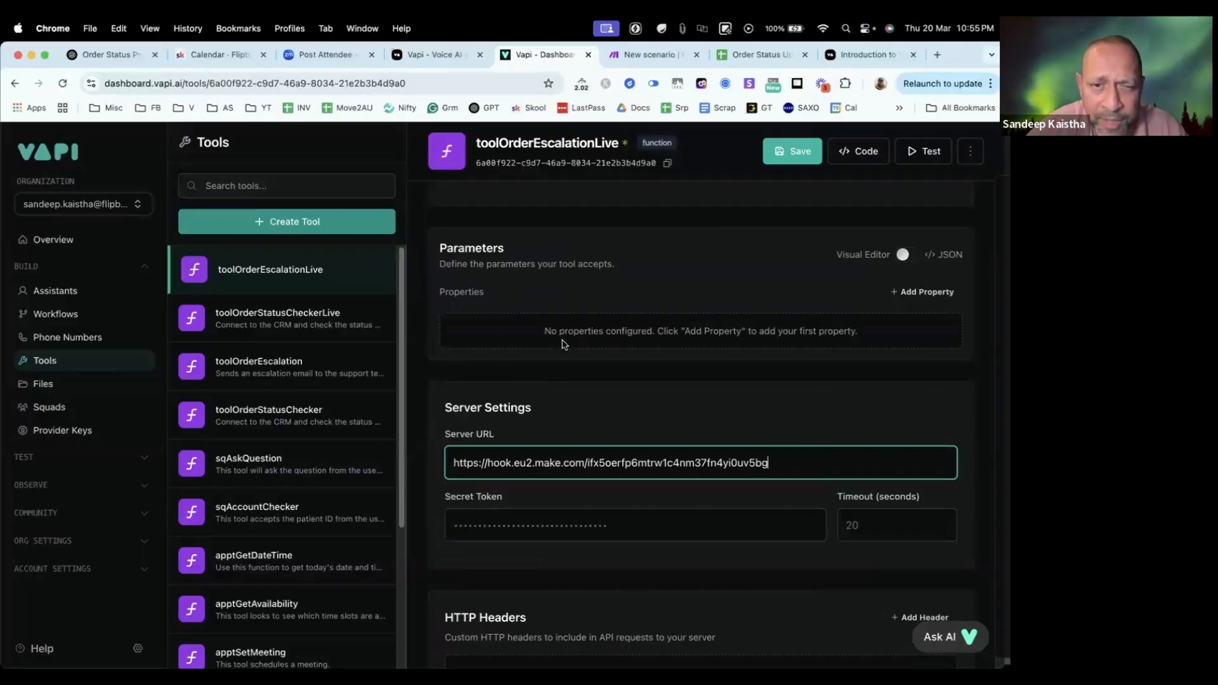
pyautogui.scroll(1, 558, 340)
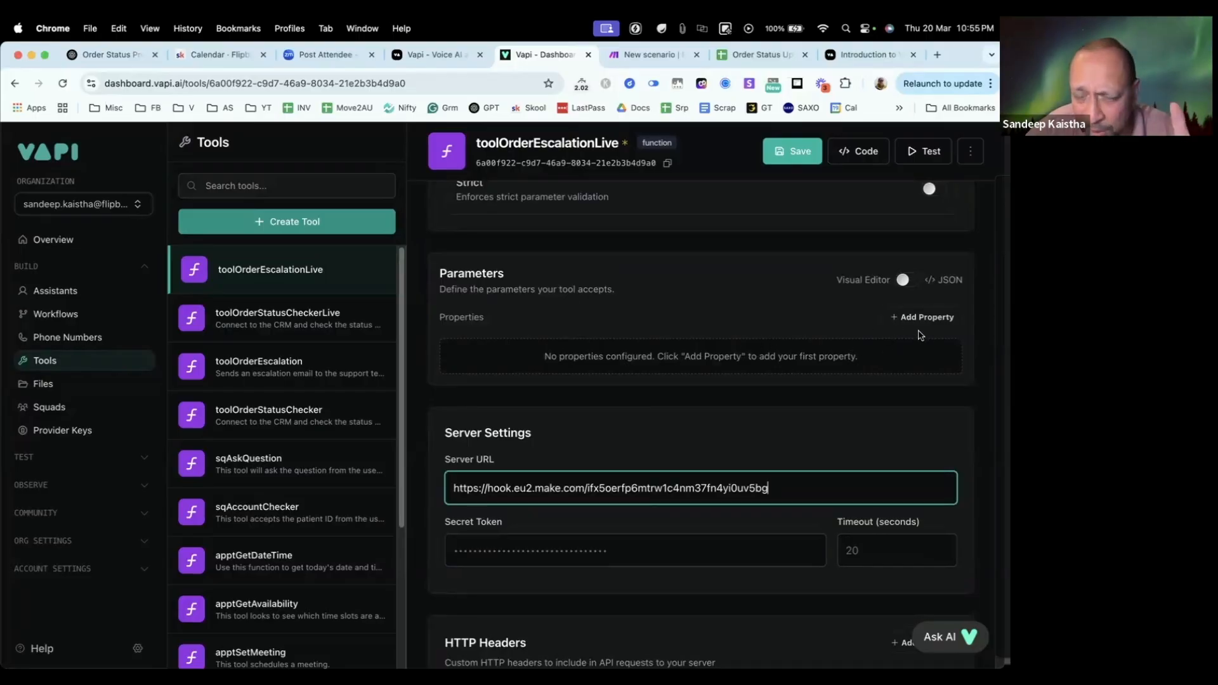
pyautogui.click(792, 156)
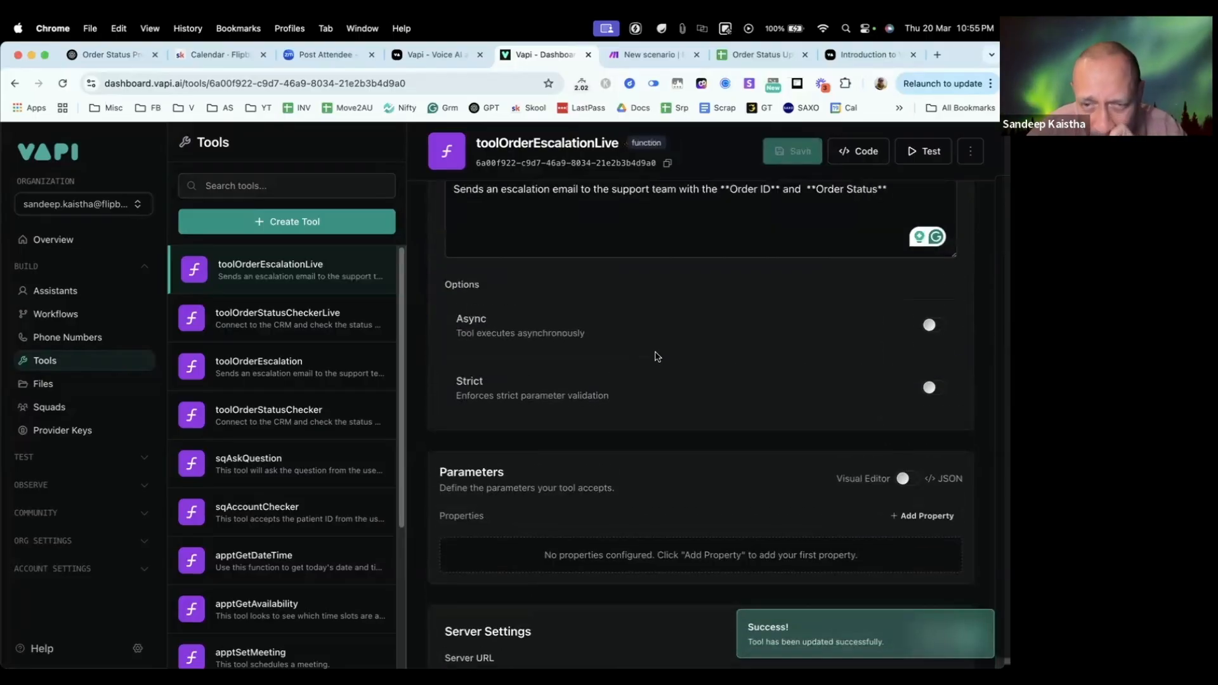
pyautogui.scroll(-3, 656, 356)
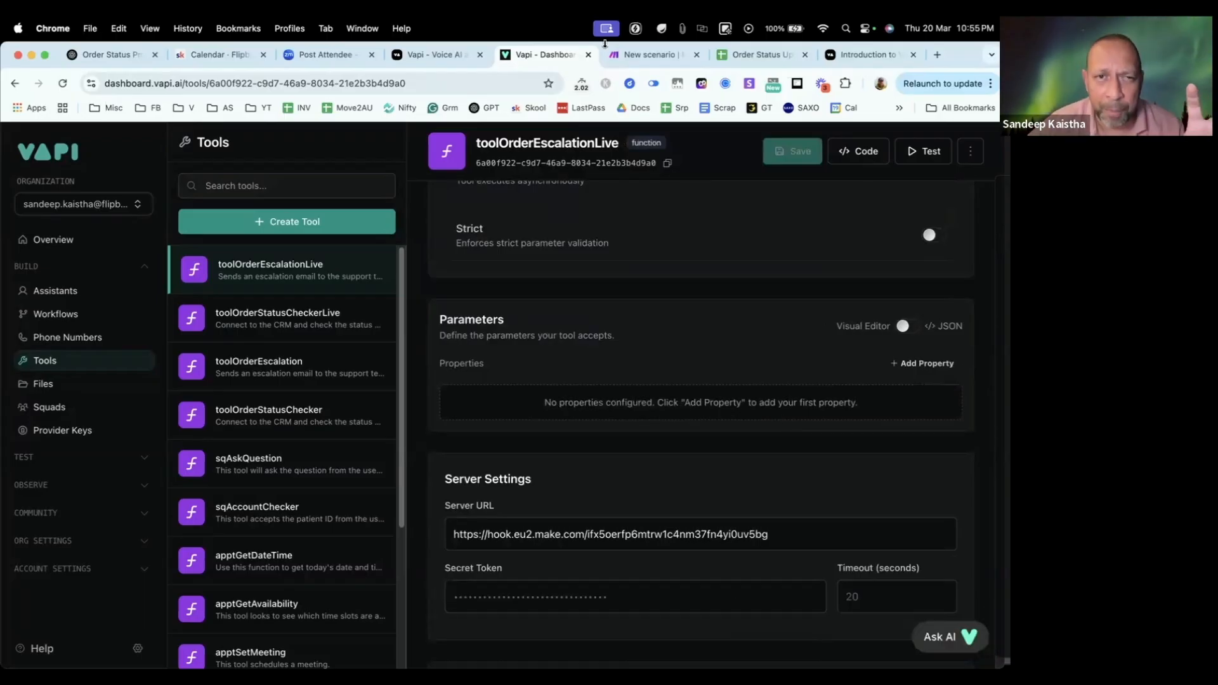
pyautogui.click(660, 56)
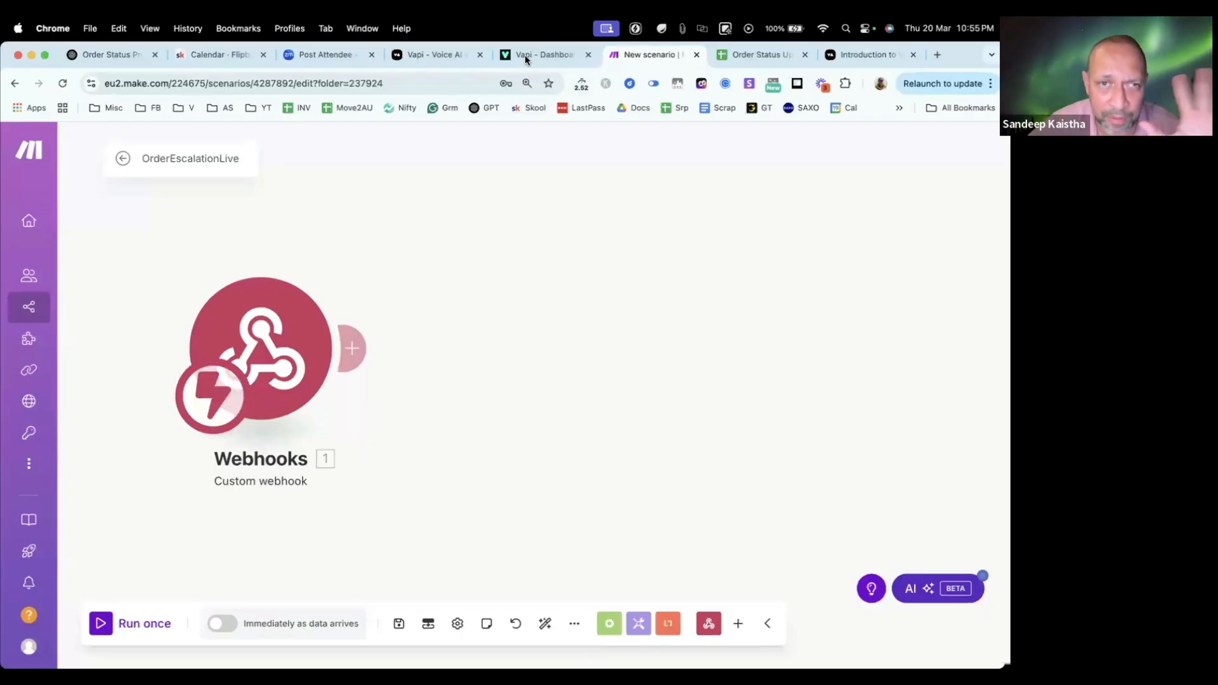
pyautogui.click(525, 56)
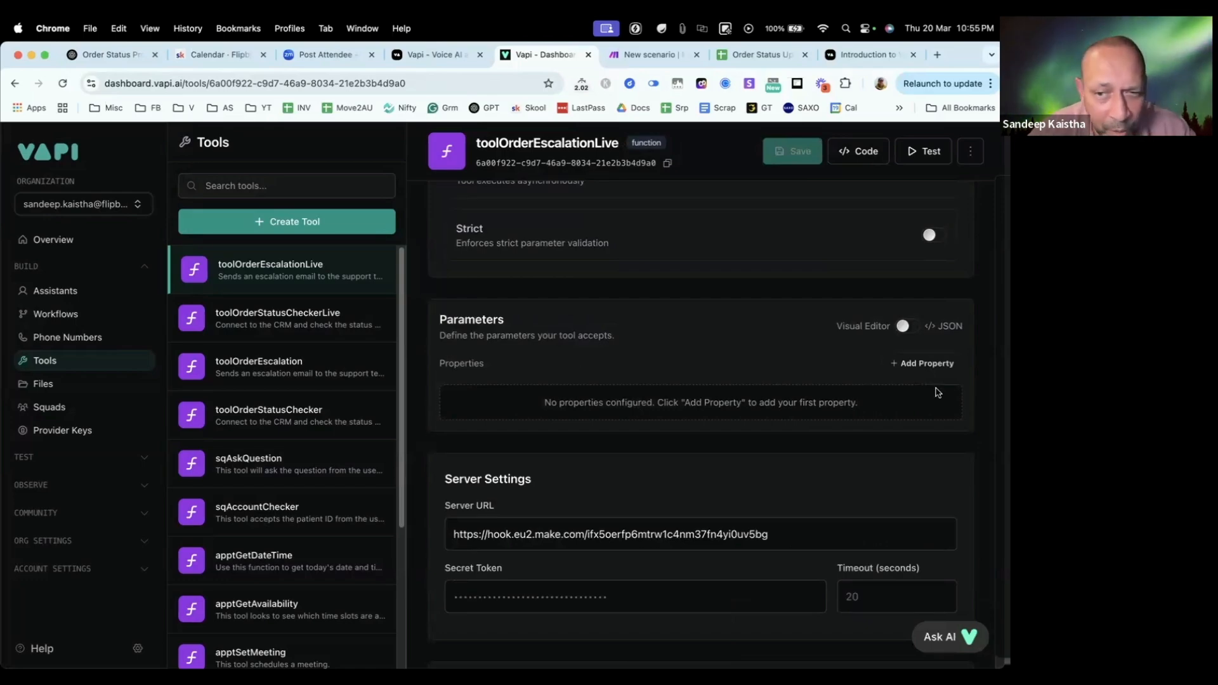
# Step: Add a string property OrderID described as "order id provided by the user" to toolOrderEscalationLive and save the tool
pyautogui.click(923, 363)
pyautogui.click(521, 418)
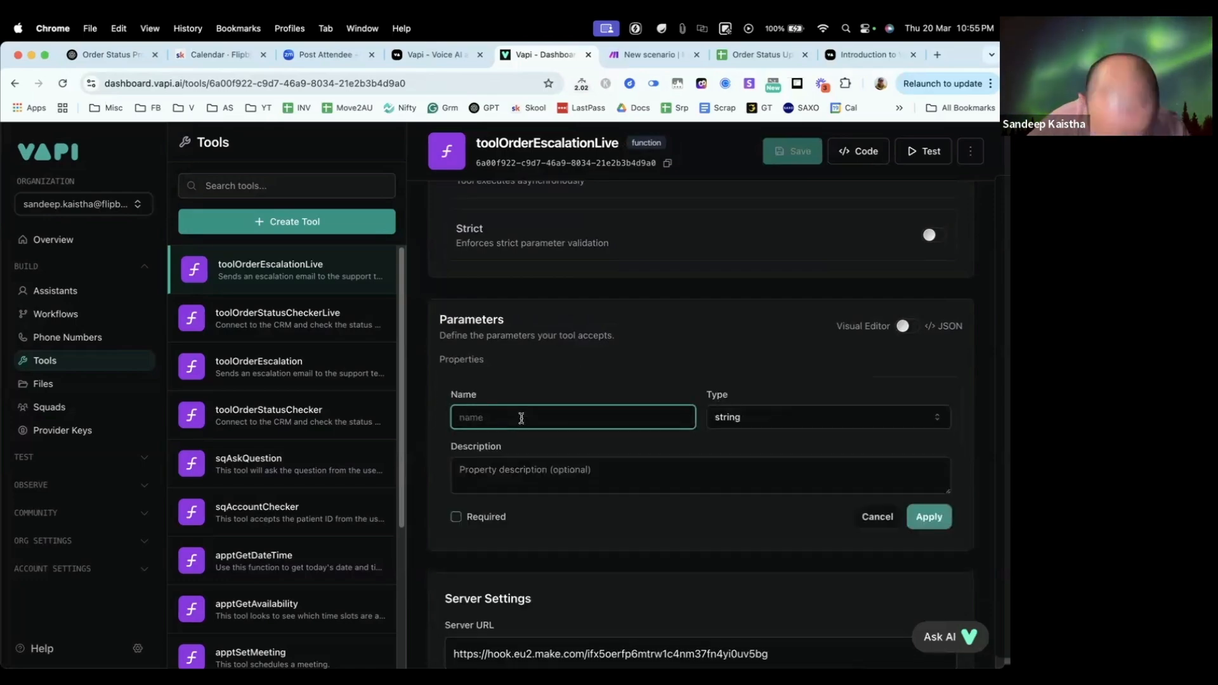
pyautogui.write('OrderID')
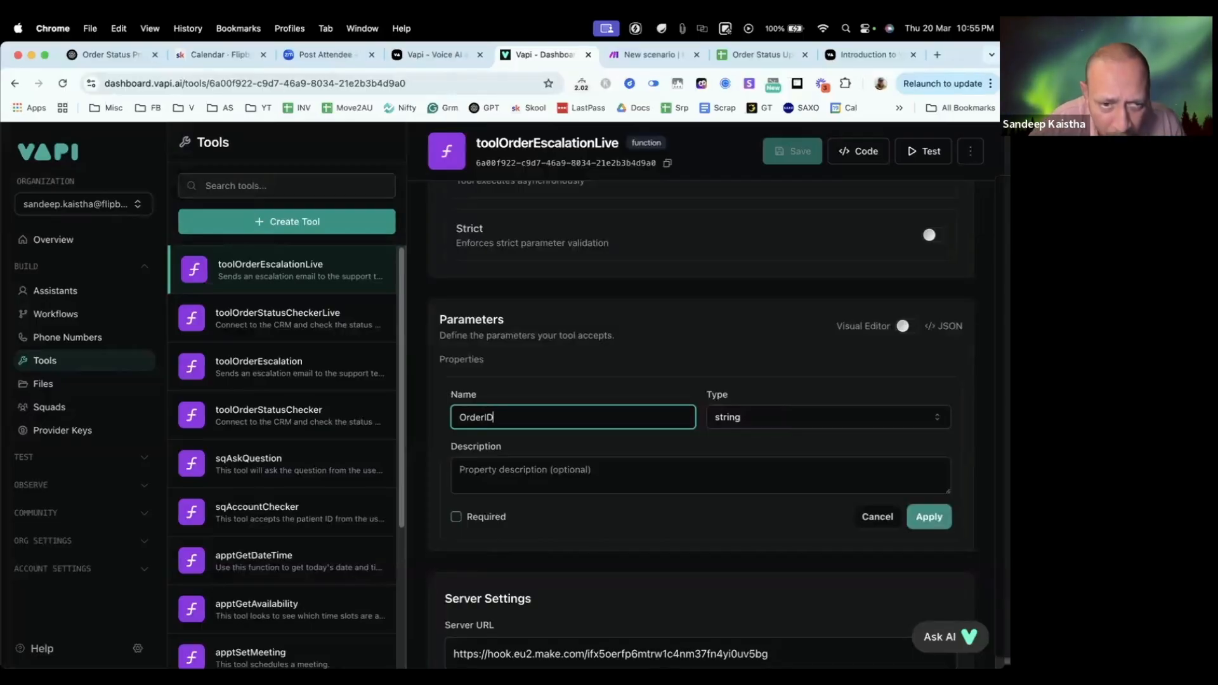
pyautogui.click(506, 483)
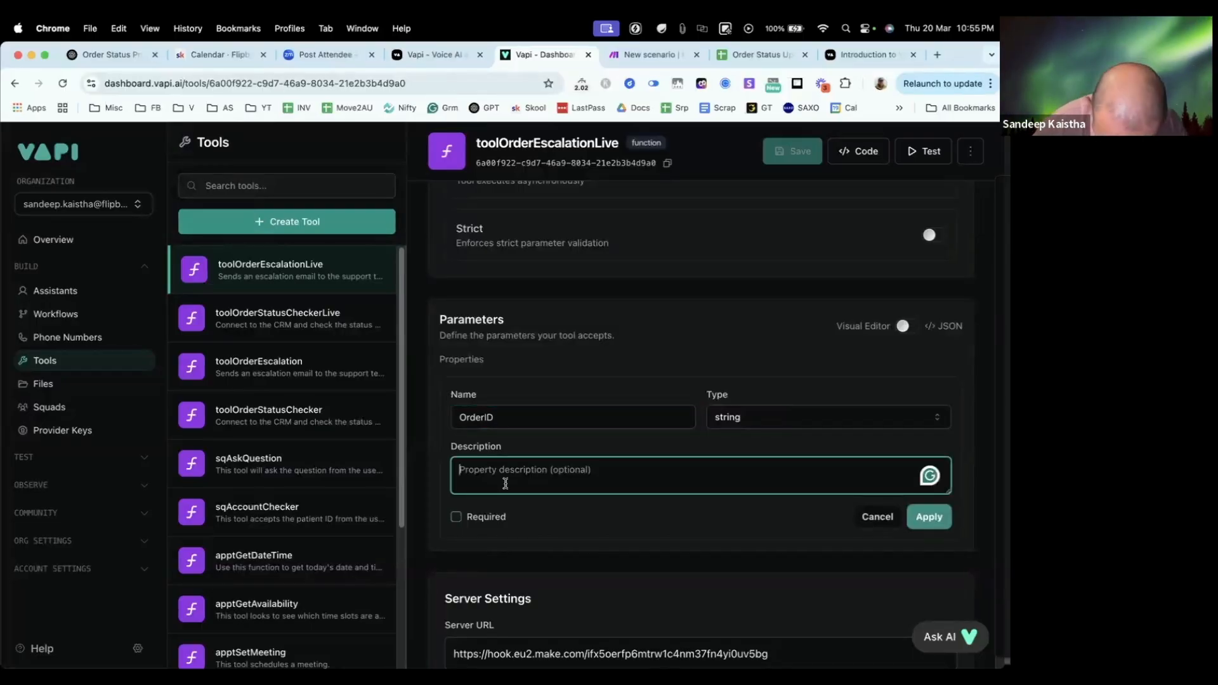
pyautogui.write('order id ')
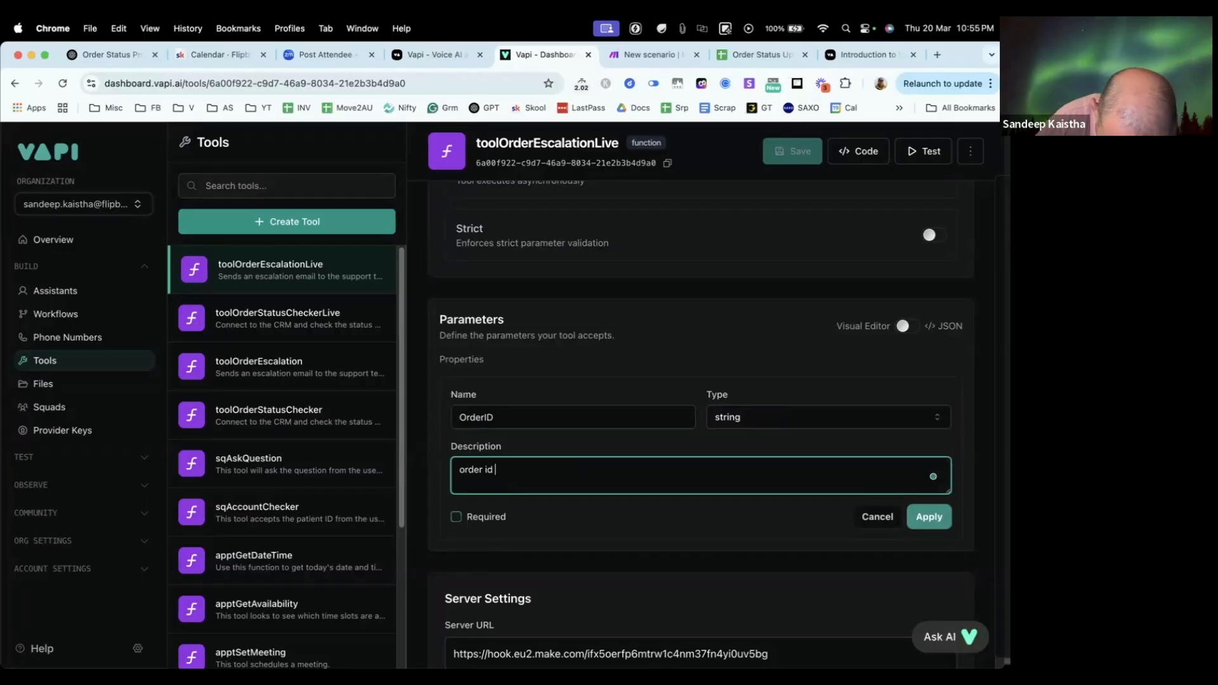
pyautogui.write('provided by the user')
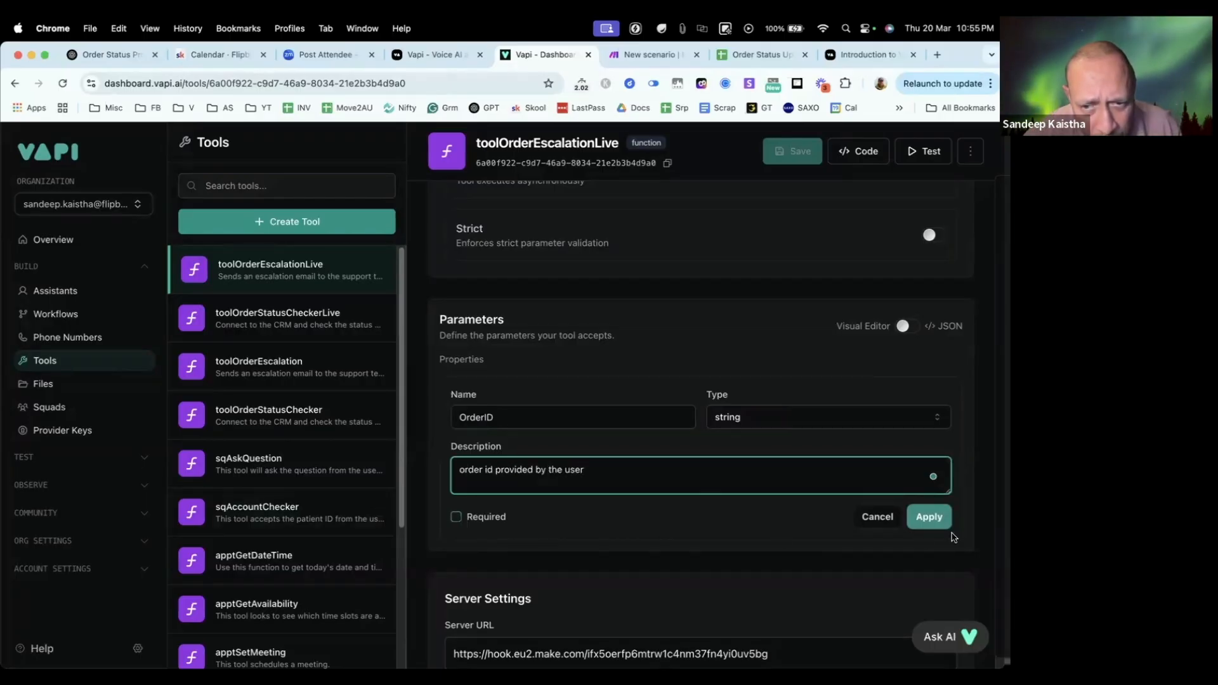
pyautogui.click(928, 516)
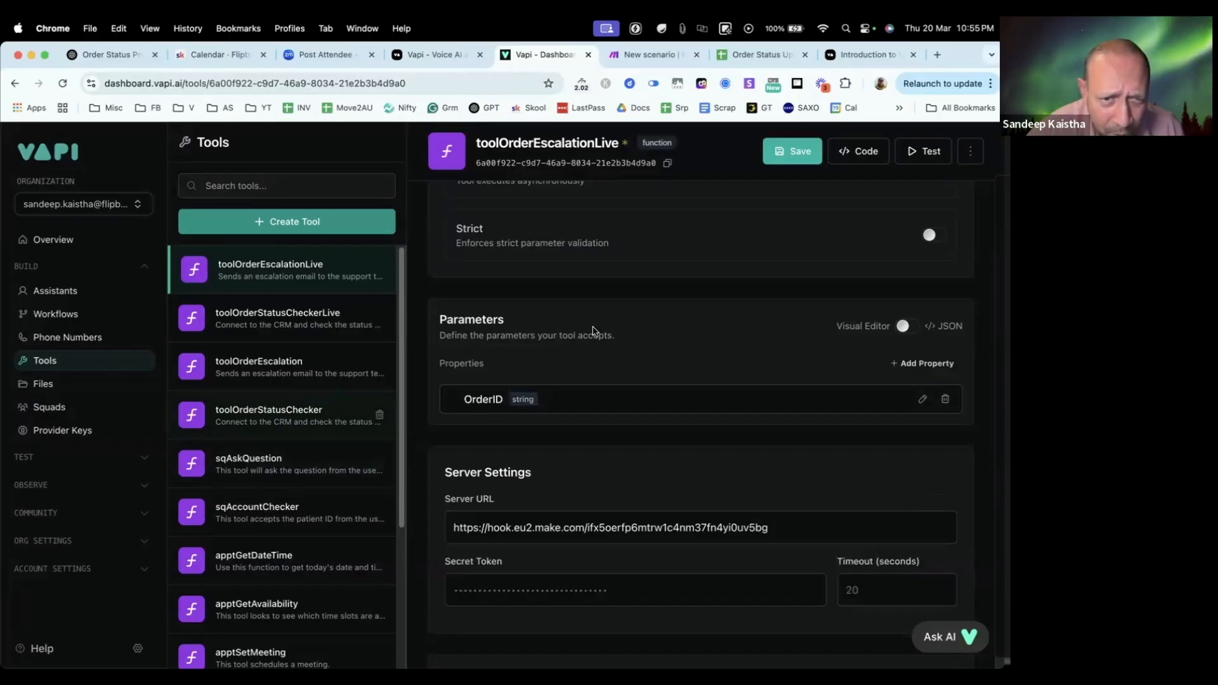
pyautogui.click(792, 153)
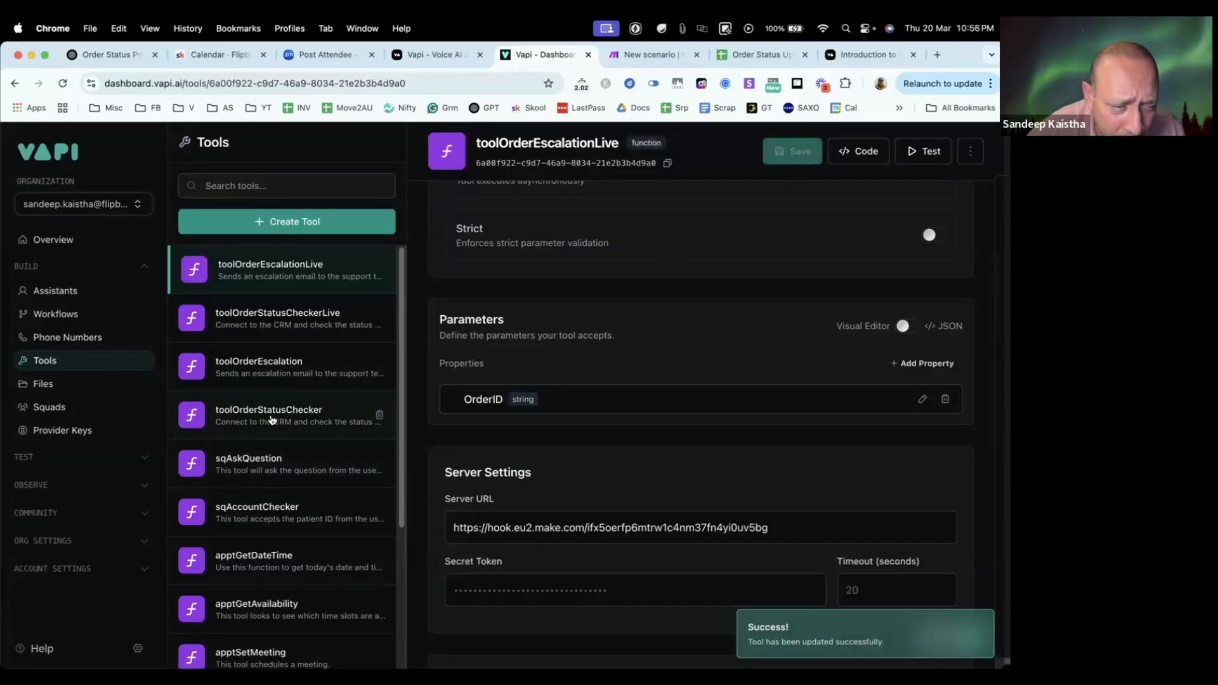
# Step: Examine how the FirstName and OrderID parameters are defined in the existing toolOrderEscalation tool
pyautogui.click(276, 367)
pyautogui.scroll(-4, 654, 497)
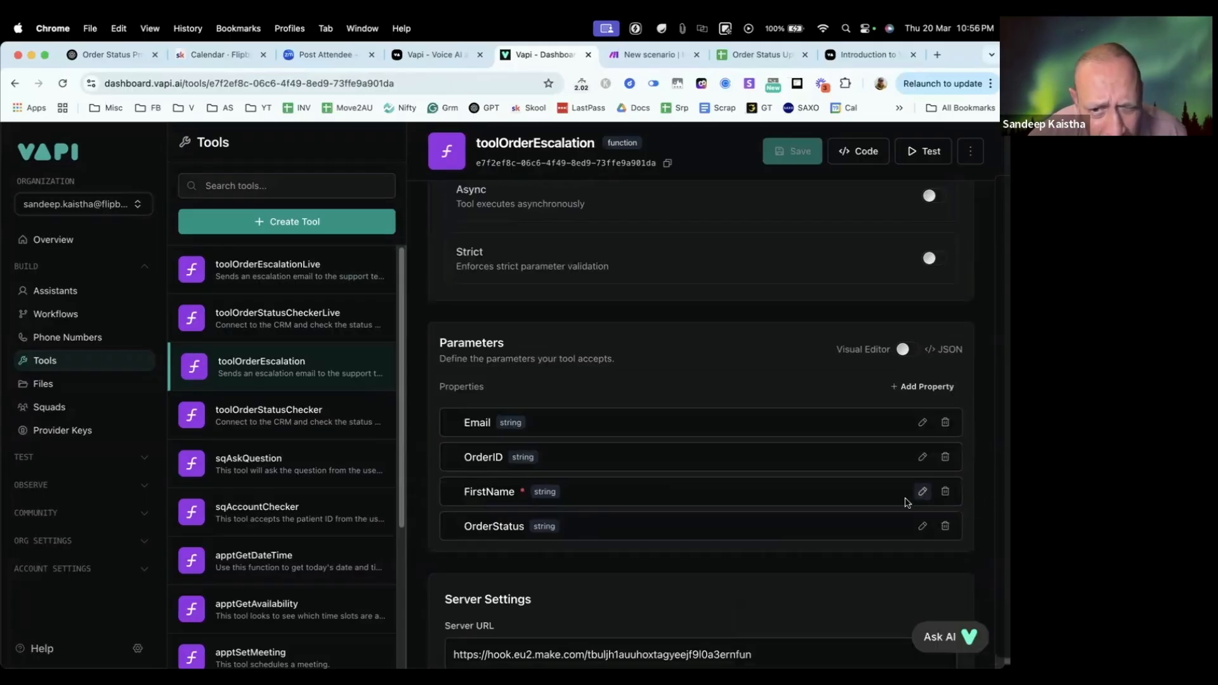
pyautogui.click(921, 492)
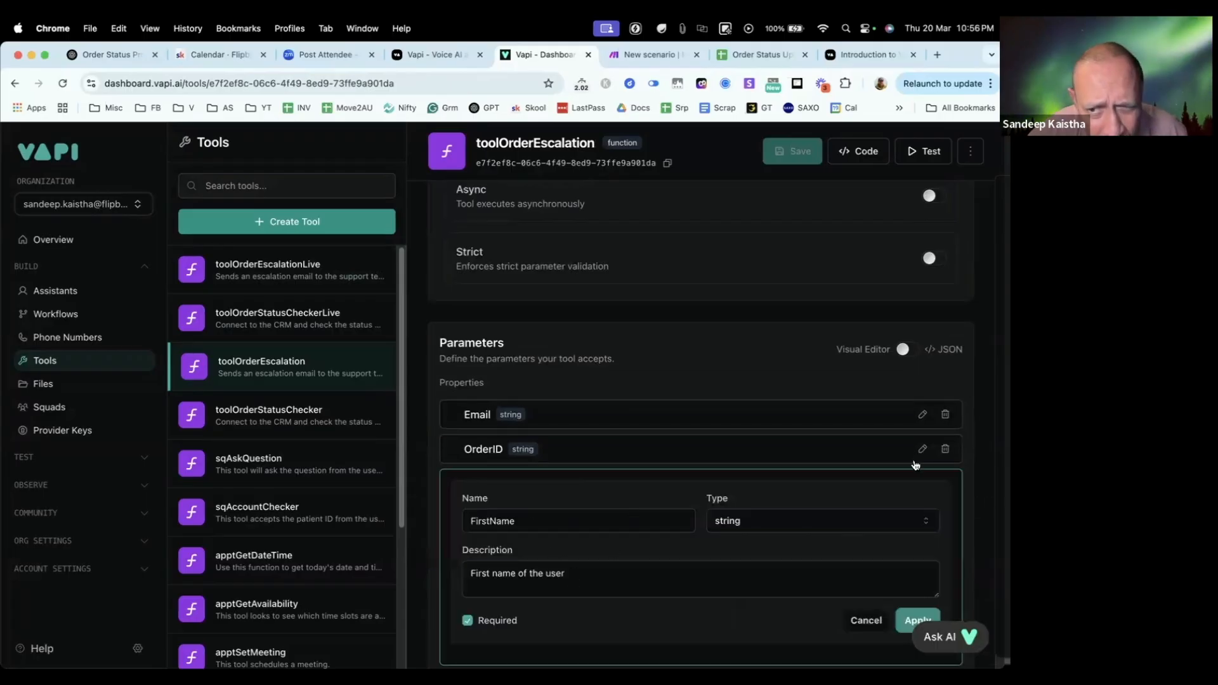
pyautogui.click(923, 449)
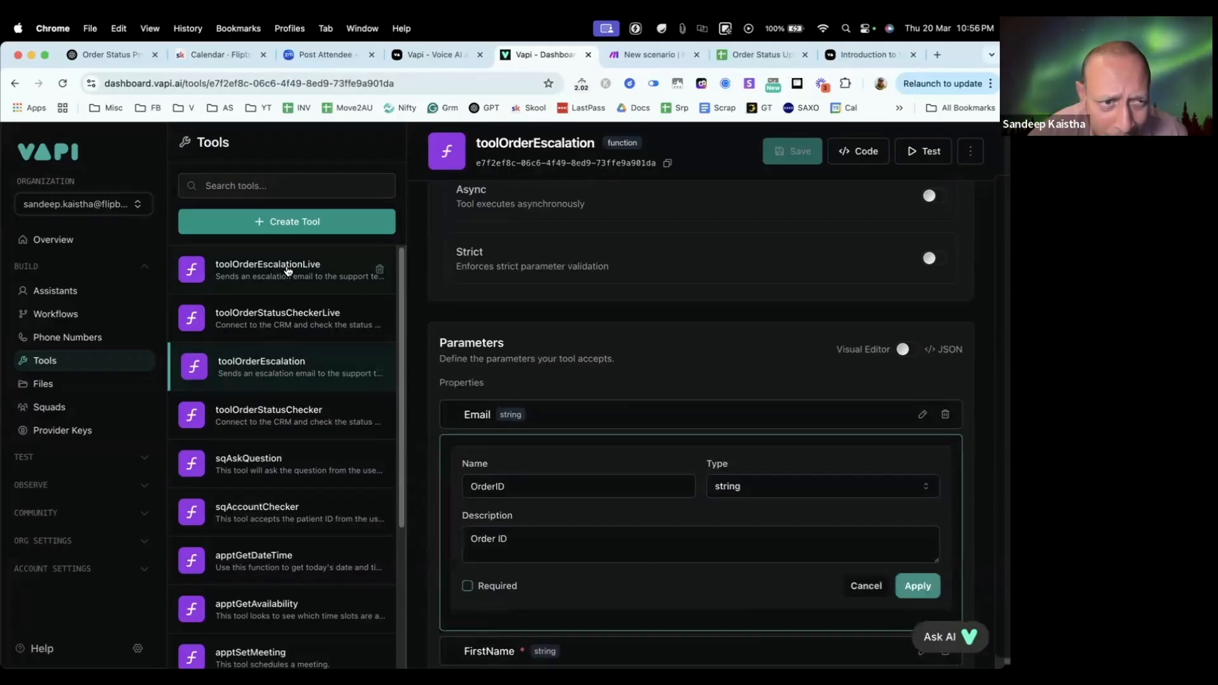
# Step: Return to toolOrderEscalationLive and add a string property FirstName with the description "Users first name"
pyautogui.click(288, 269)
pyautogui.scroll(-5, 660, 381)
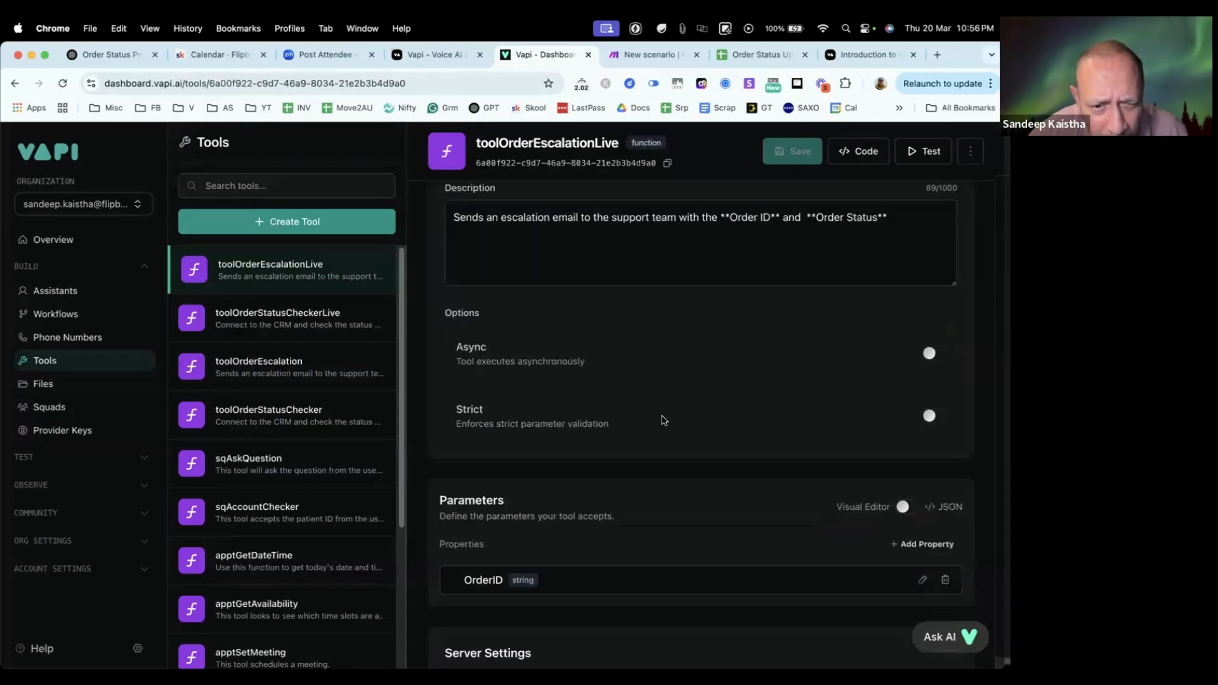
pyautogui.click(919, 390)
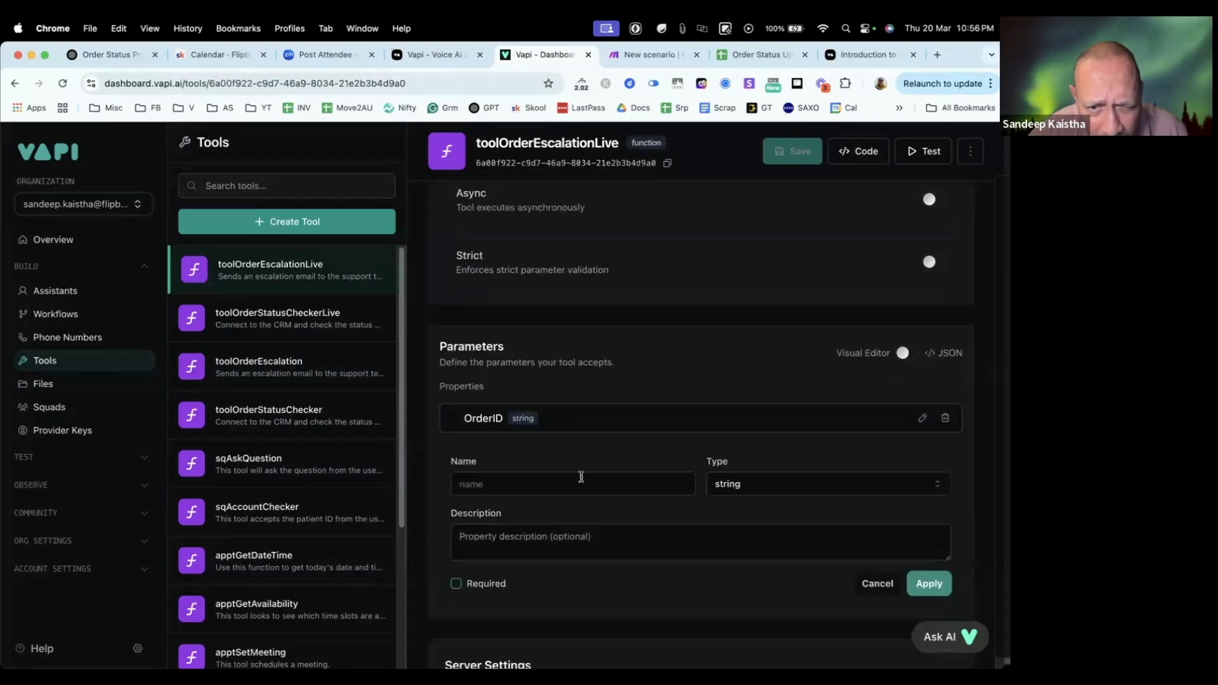
pyautogui.click(522, 485)
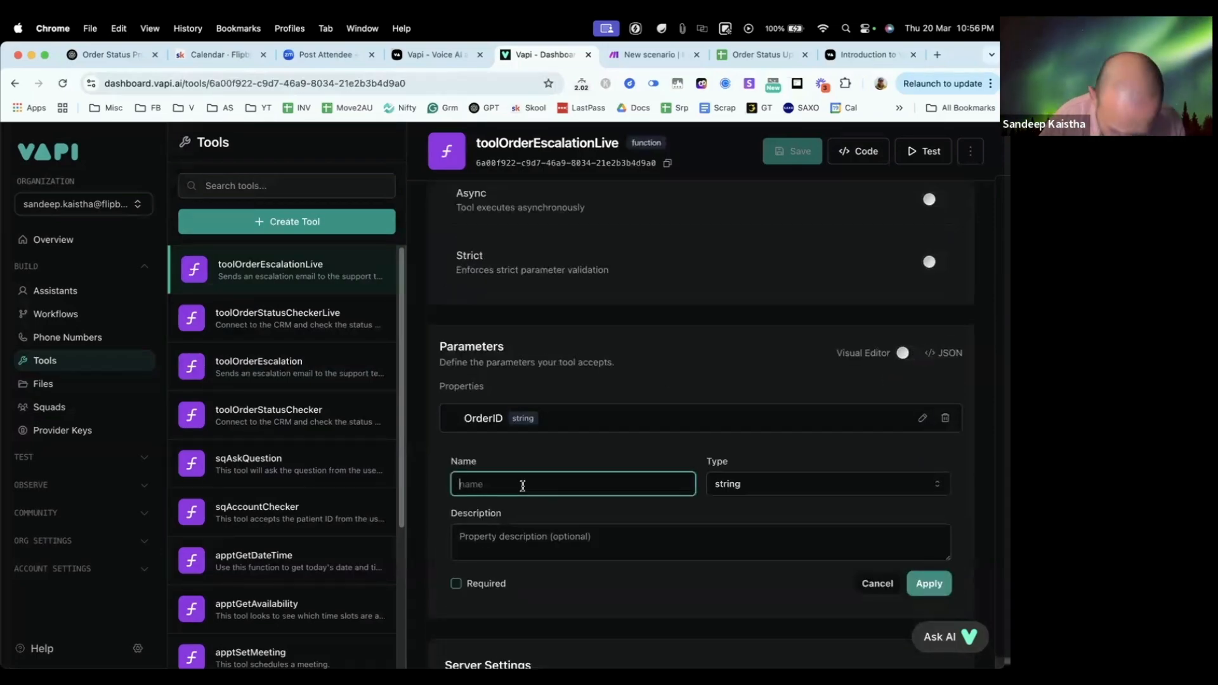
pyautogui.write('Fir')
pyautogui.write('st')
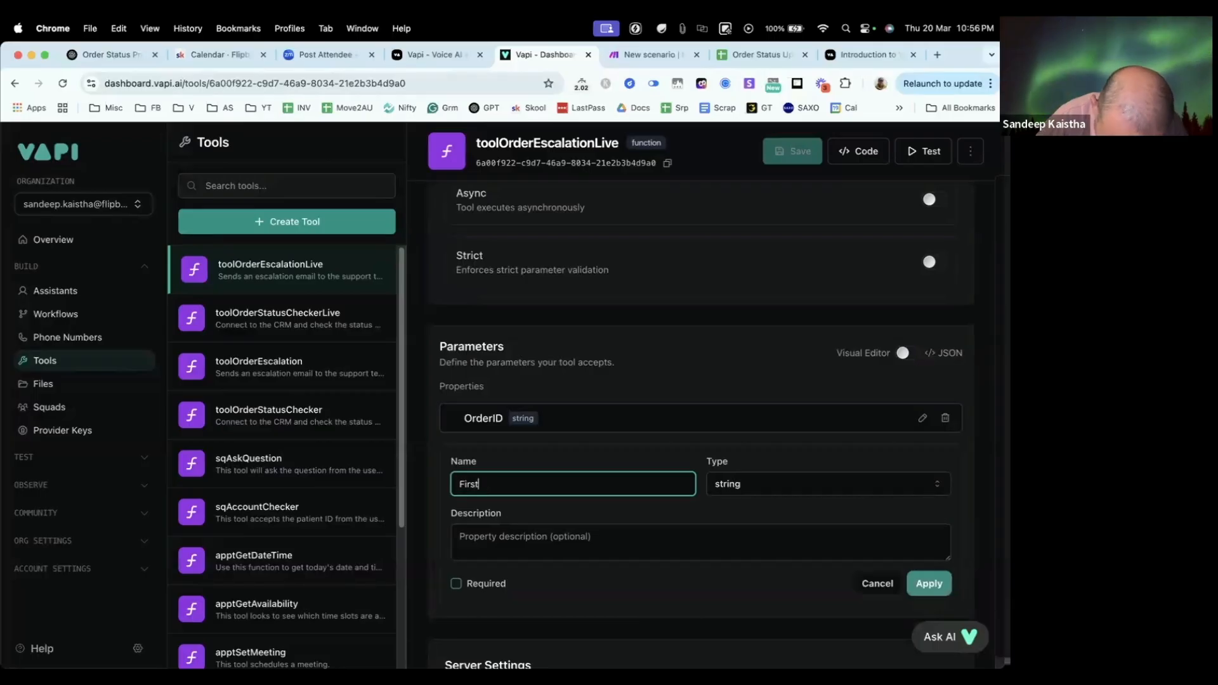
pyautogui.write('Name')
pyautogui.click(555, 533)
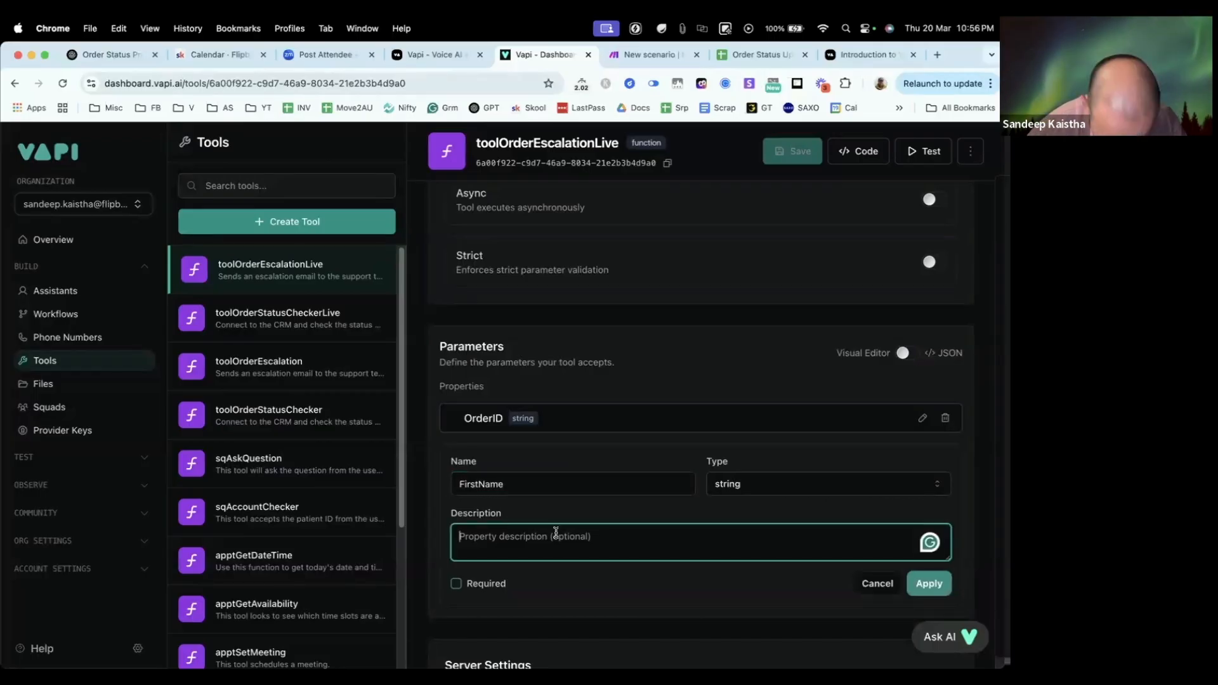
pyautogui.write('Users')
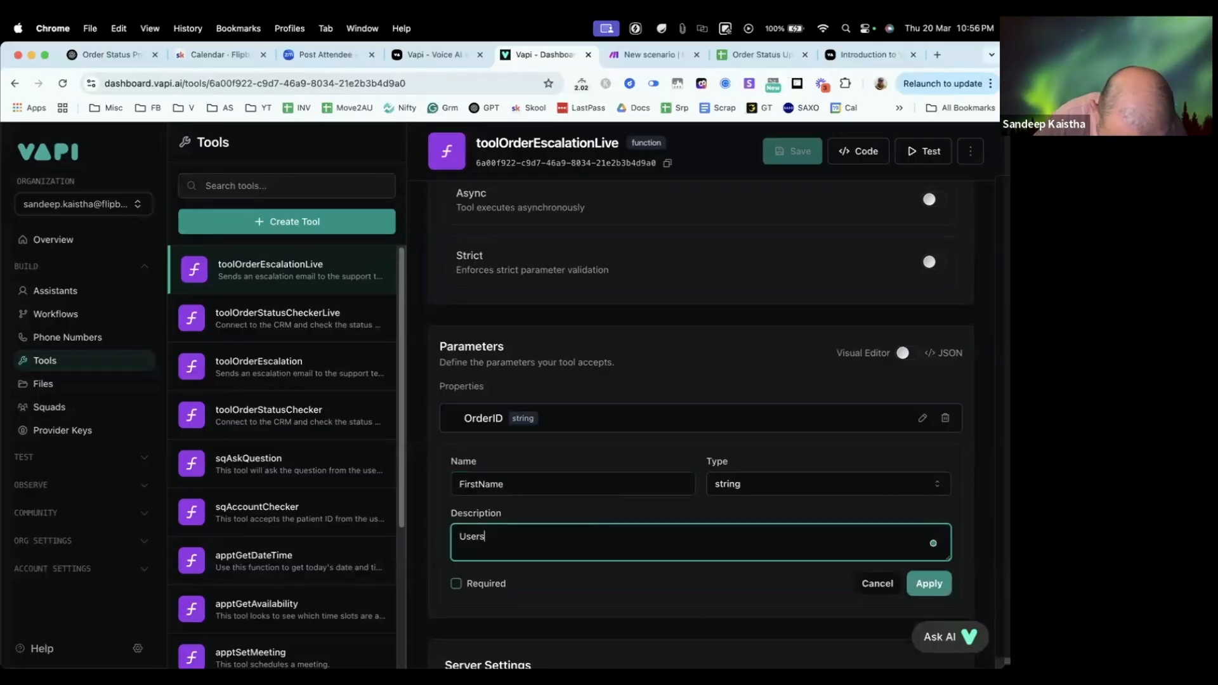
pyautogui.write(' first nam')
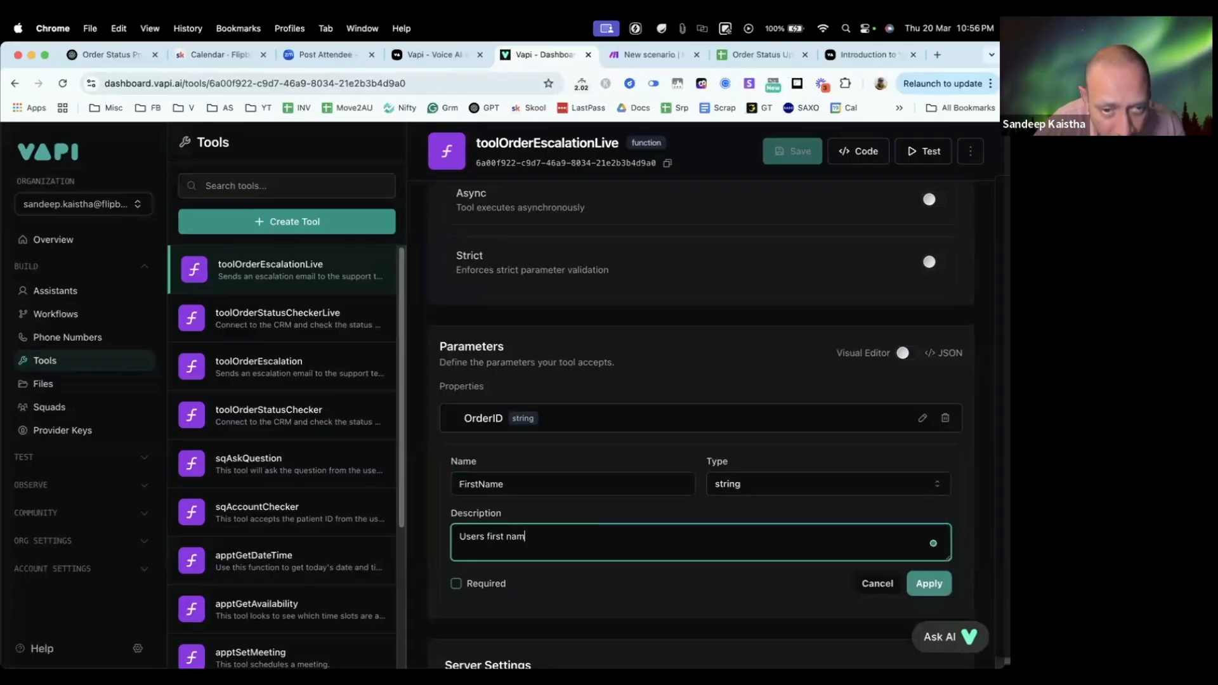
pyautogui.write('e')
pyautogui.click(928, 583)
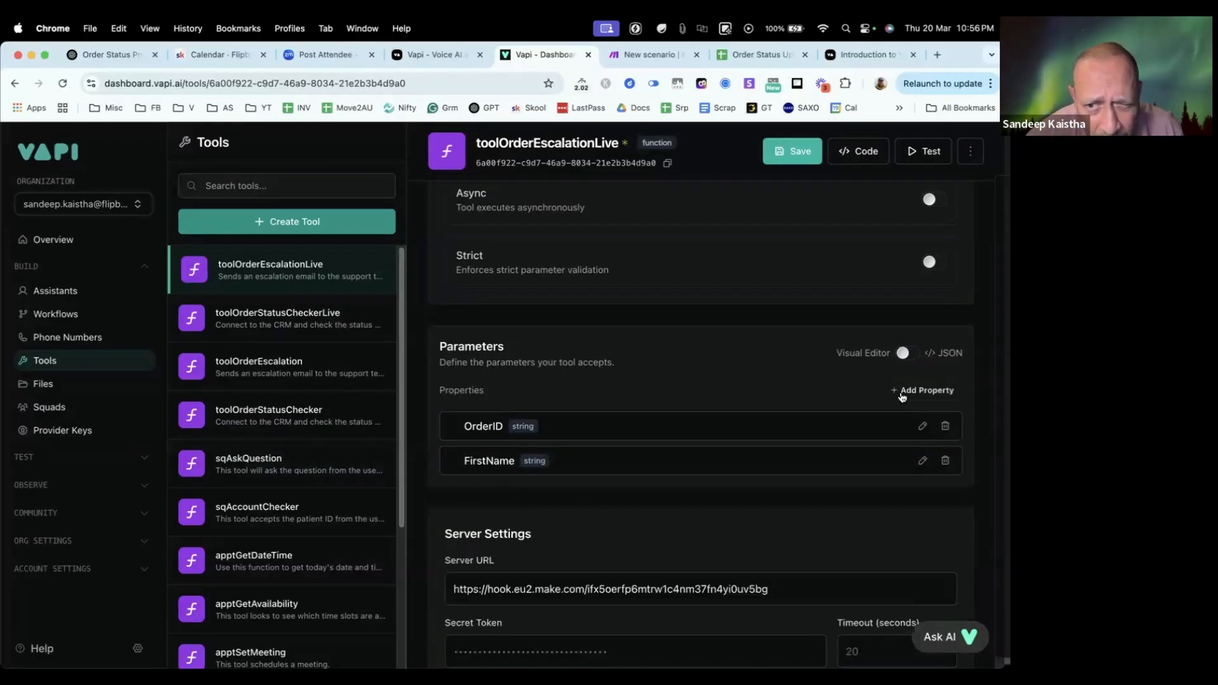
# Step: Add a string property OrderStatus with the description "Status of the order" to the tool's parameters
pyautogui.click(895, 396)
pyautogui.click(506, 515)
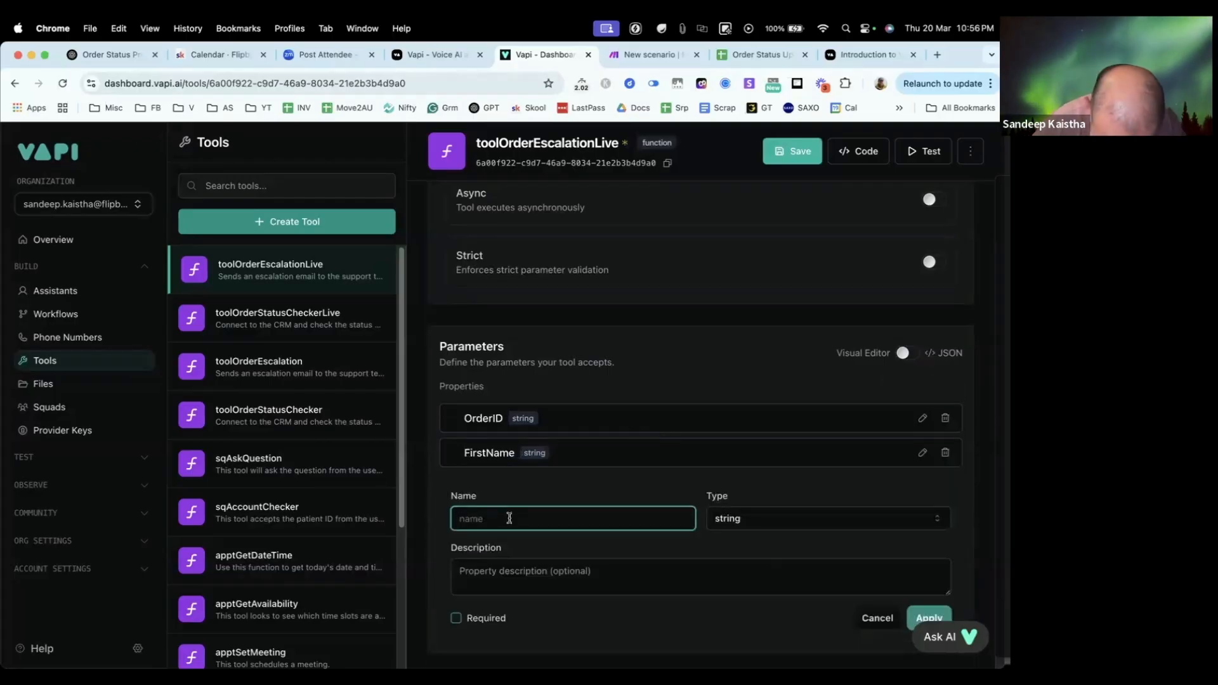
pyautogui.write('OrderStatus')
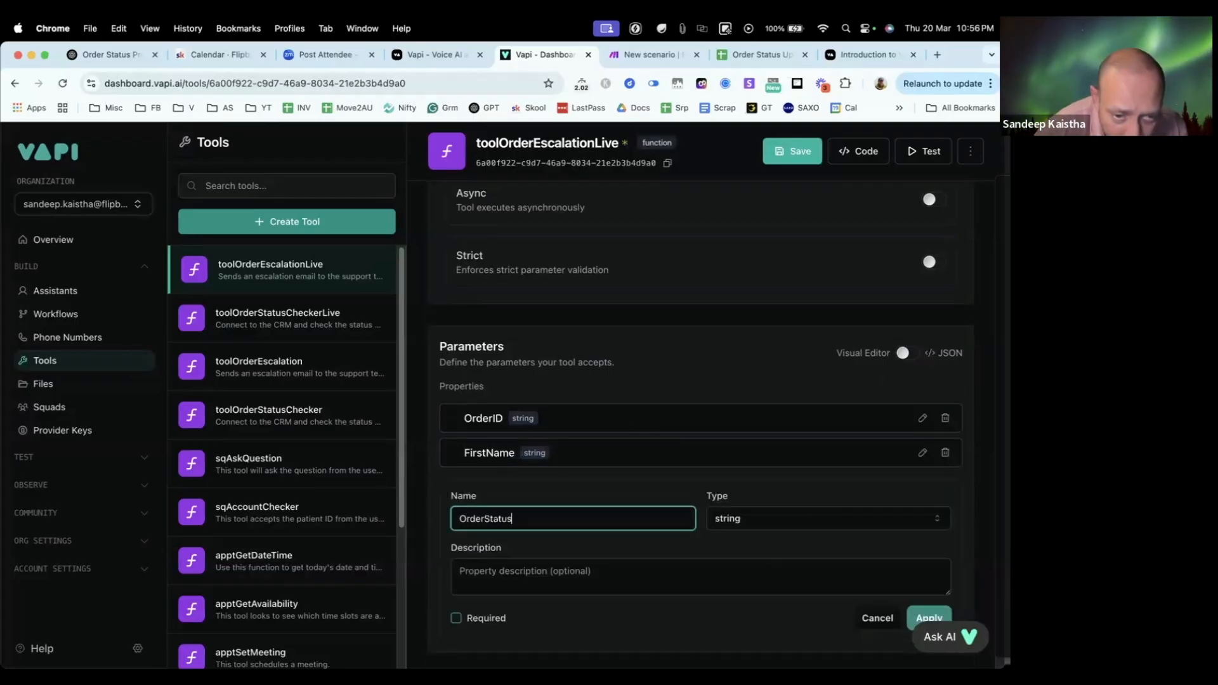
pyautogui.click(526, 581)
pyautogui.write('status of the irder')
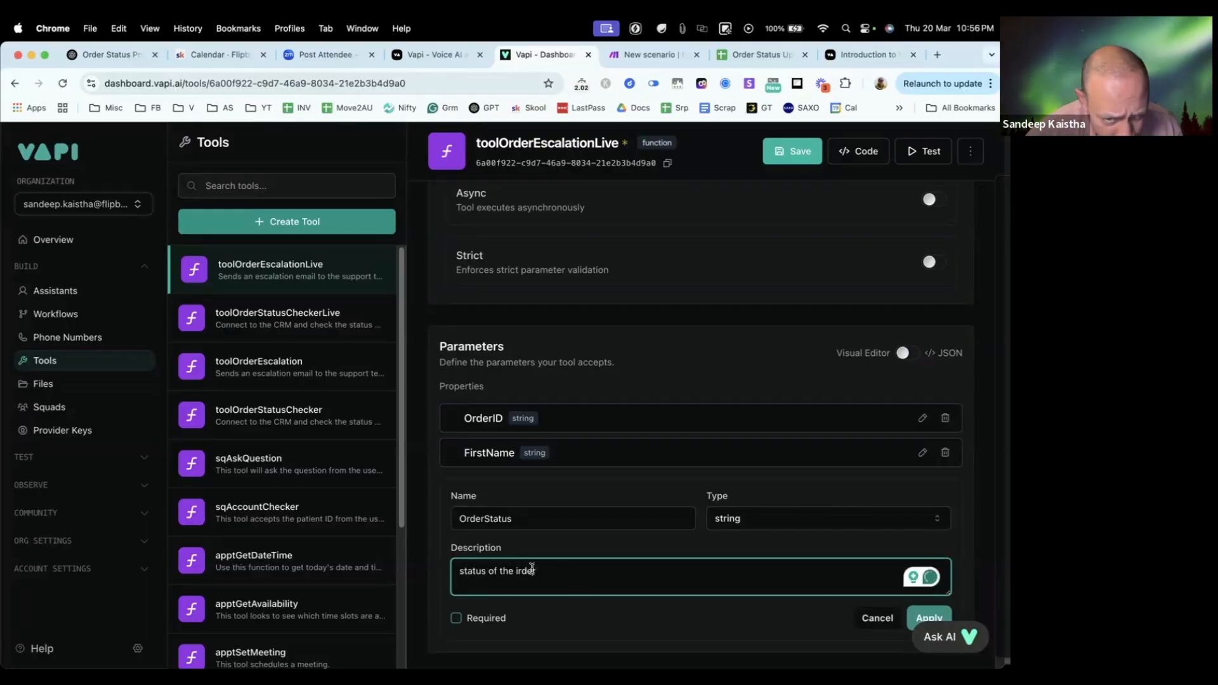
pyautogui.doubleClick(532, 569)
pyautogui.write('ord')
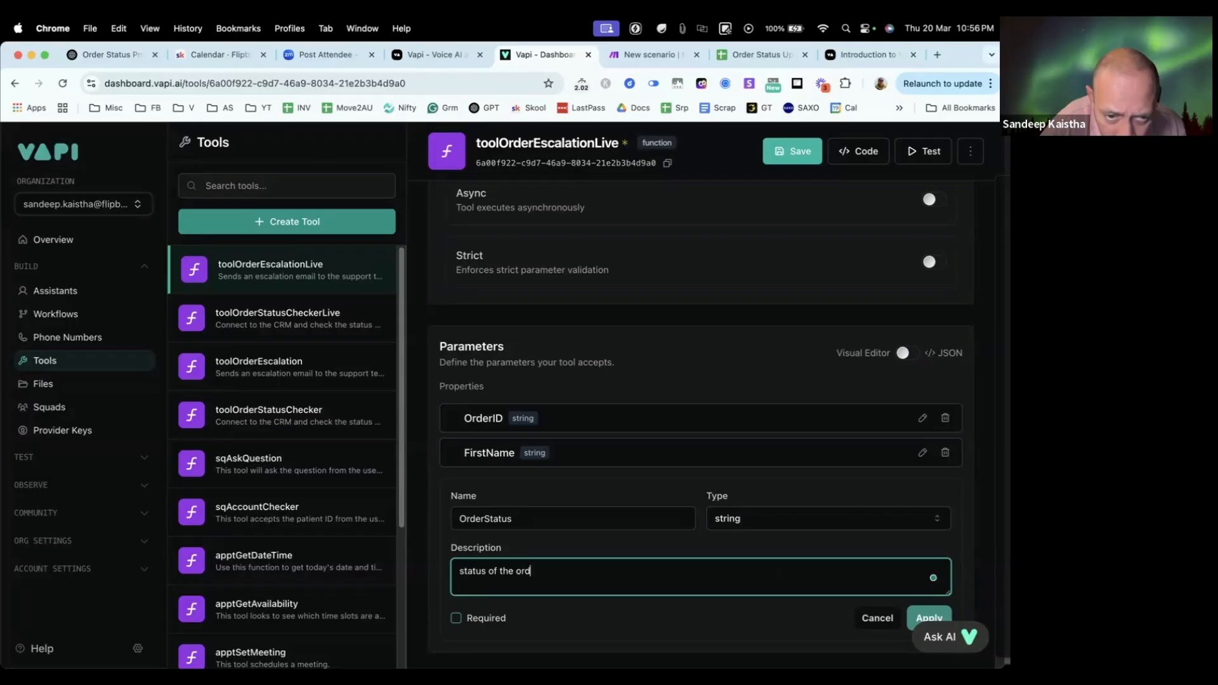
pyautogui.moveTo(465, 570); pyautogui.dragTo(424, 574)
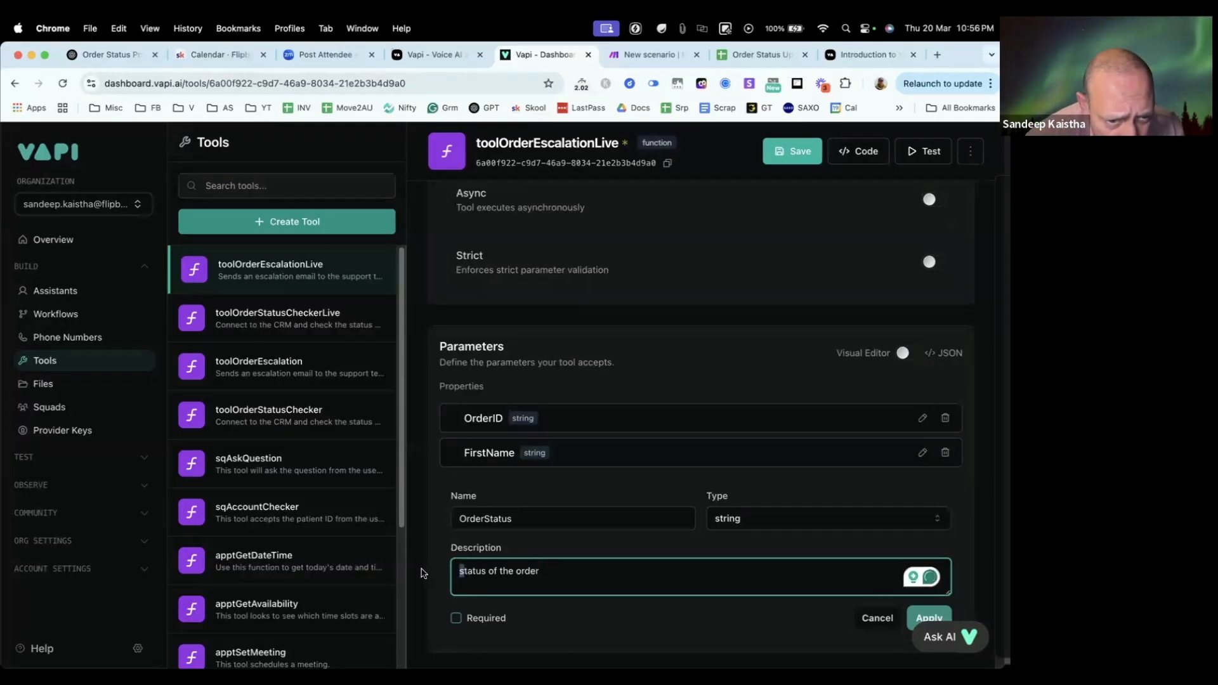
pyautogui.write('S')
pyautogui.scroll(-3, 634, 514)
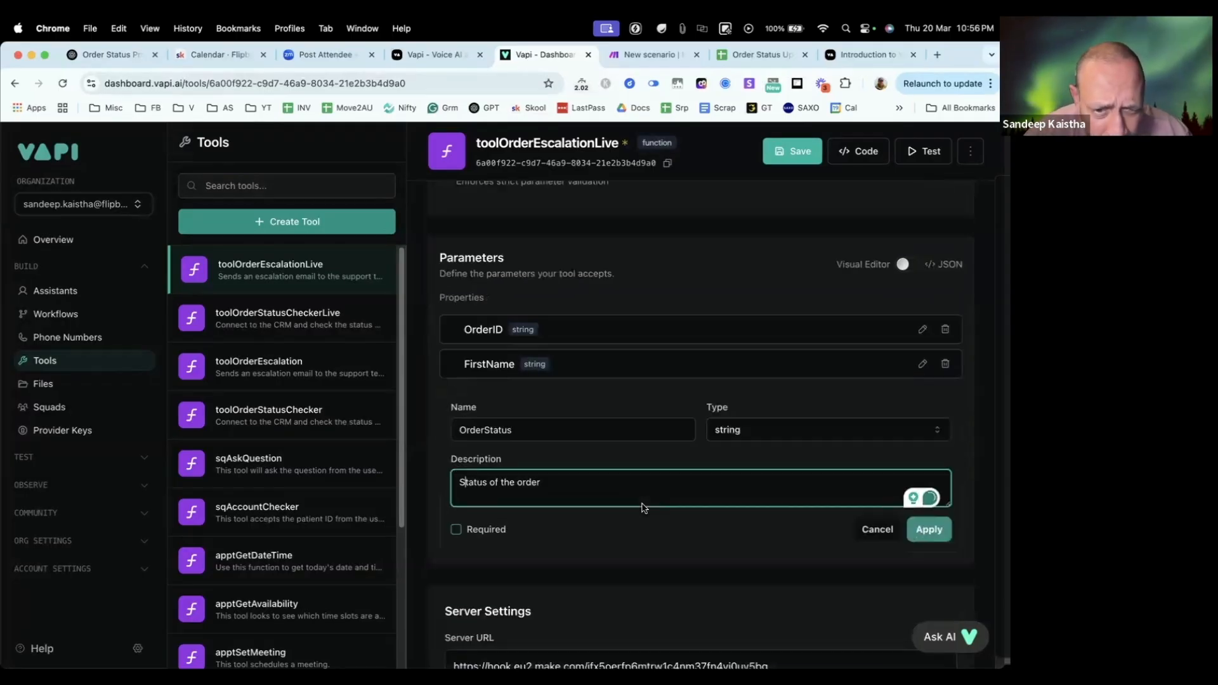
pyautogui.click(942, 509)
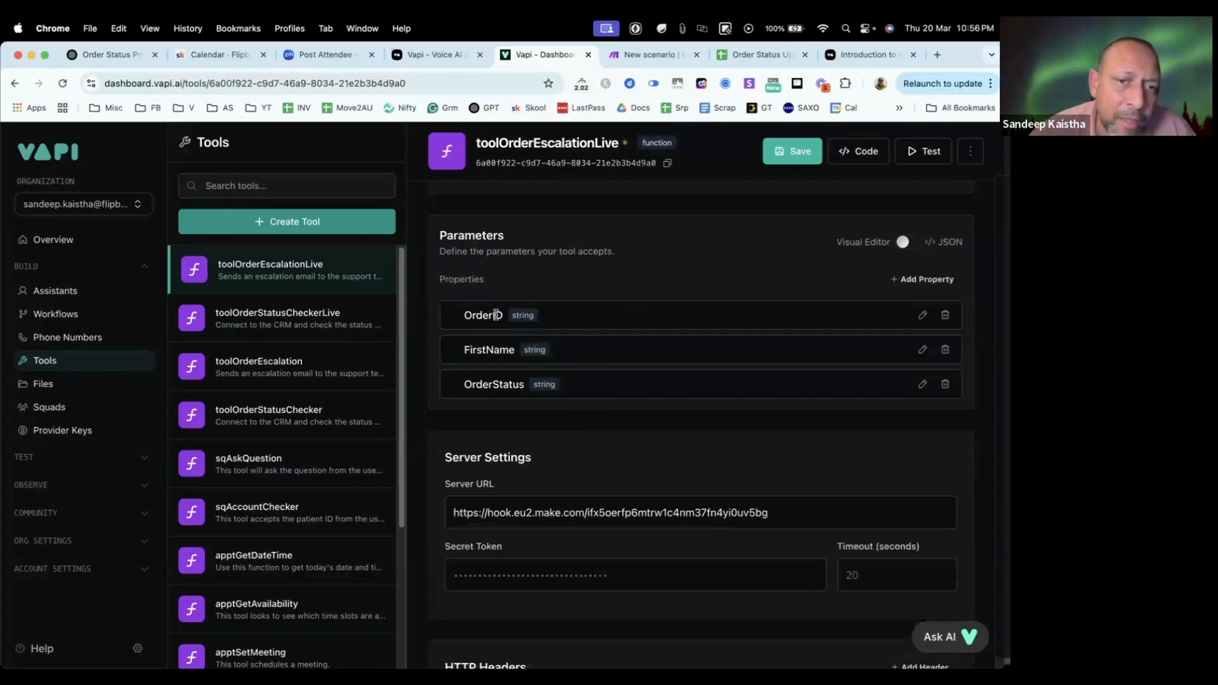
# Step: Check the available types for the OrderID property, keep it as string, and save the tool
pyautogui.click(921, 315)
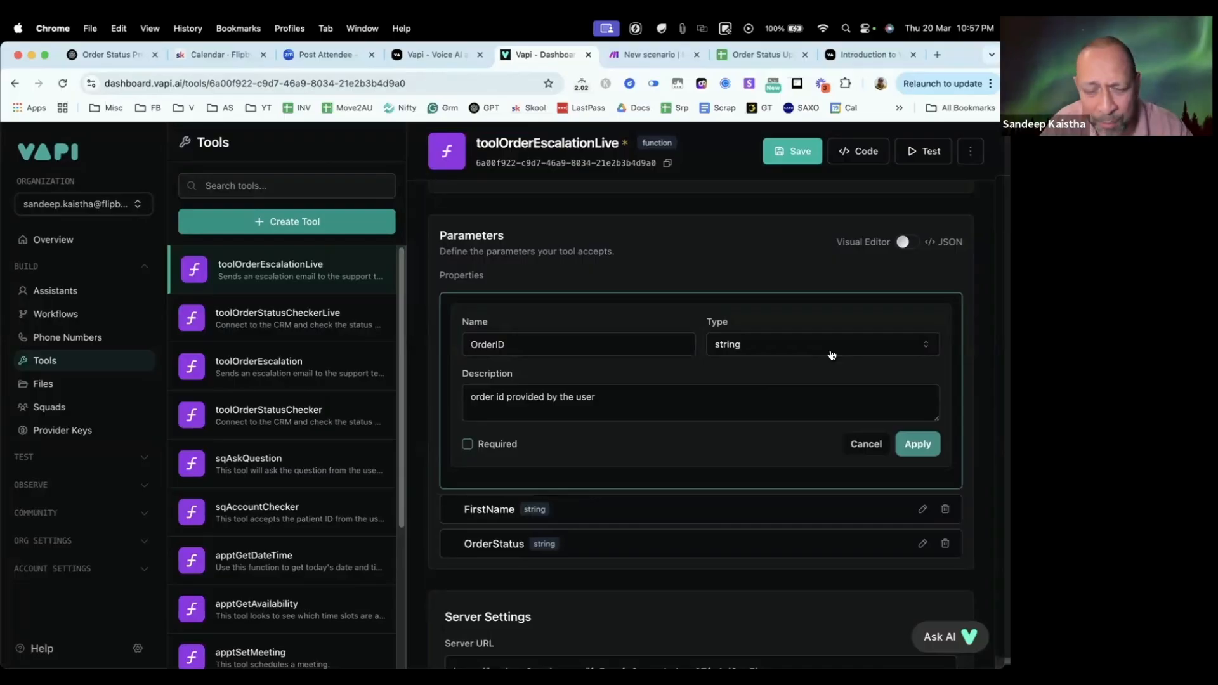
pyautogui.click(806, 345)
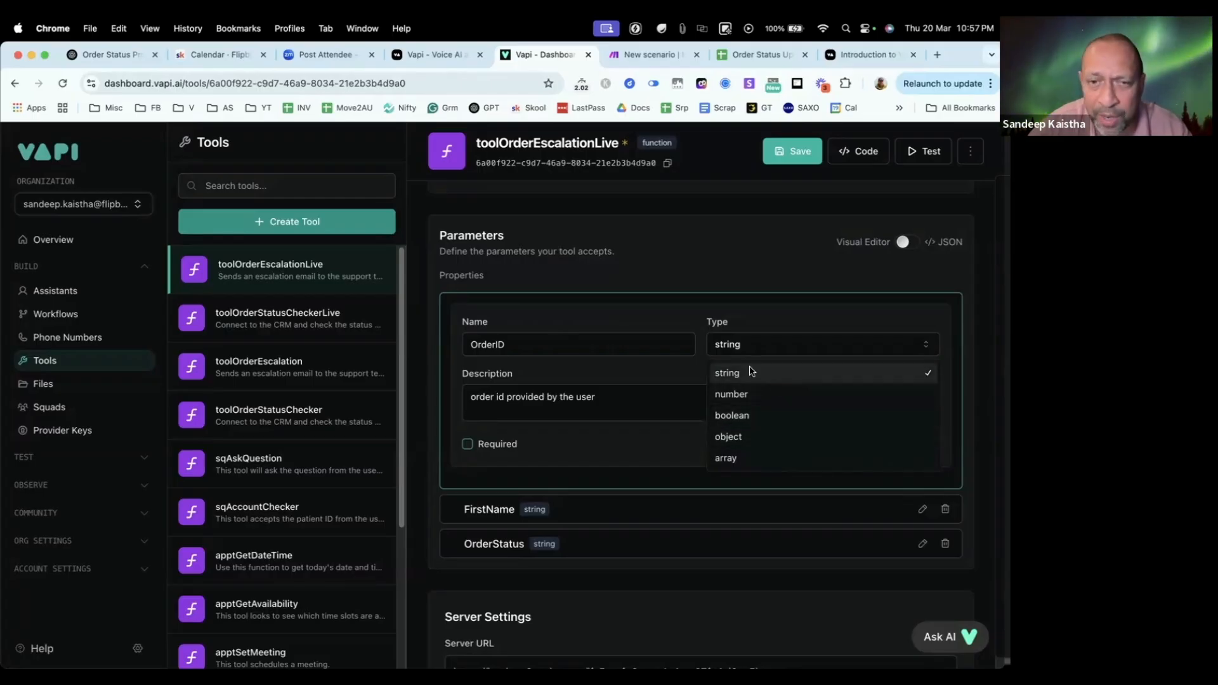
pyautogui.click(709, 276)
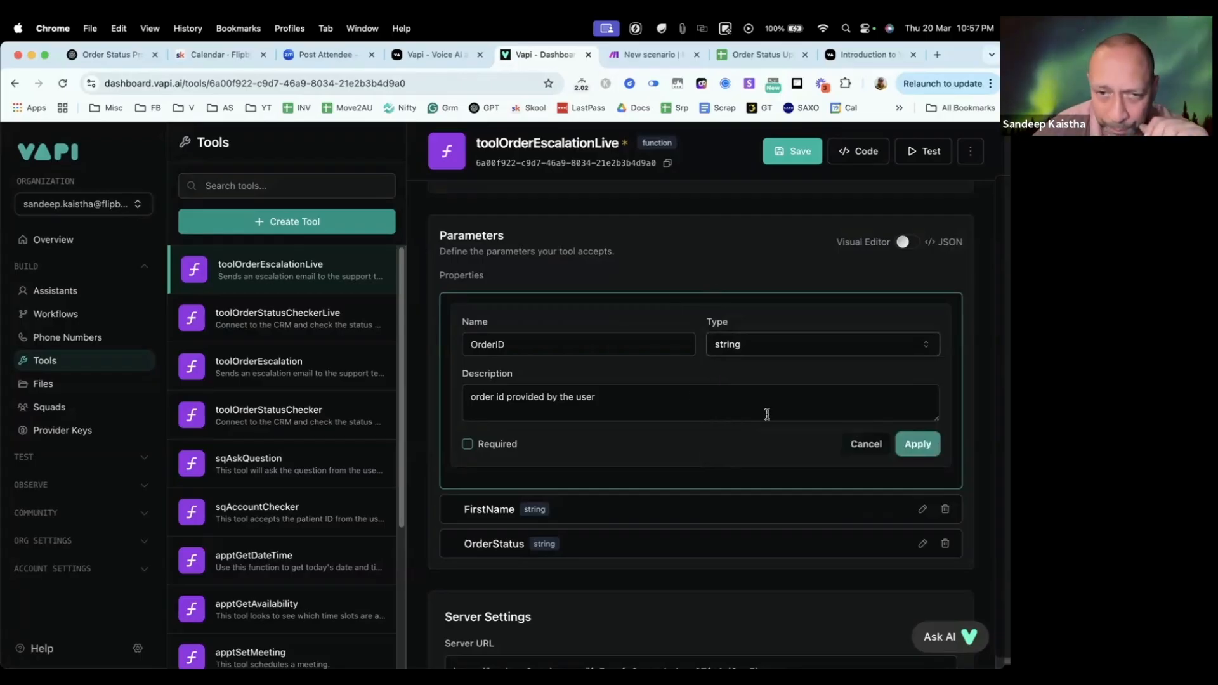
pyautogui.click(918, 446)
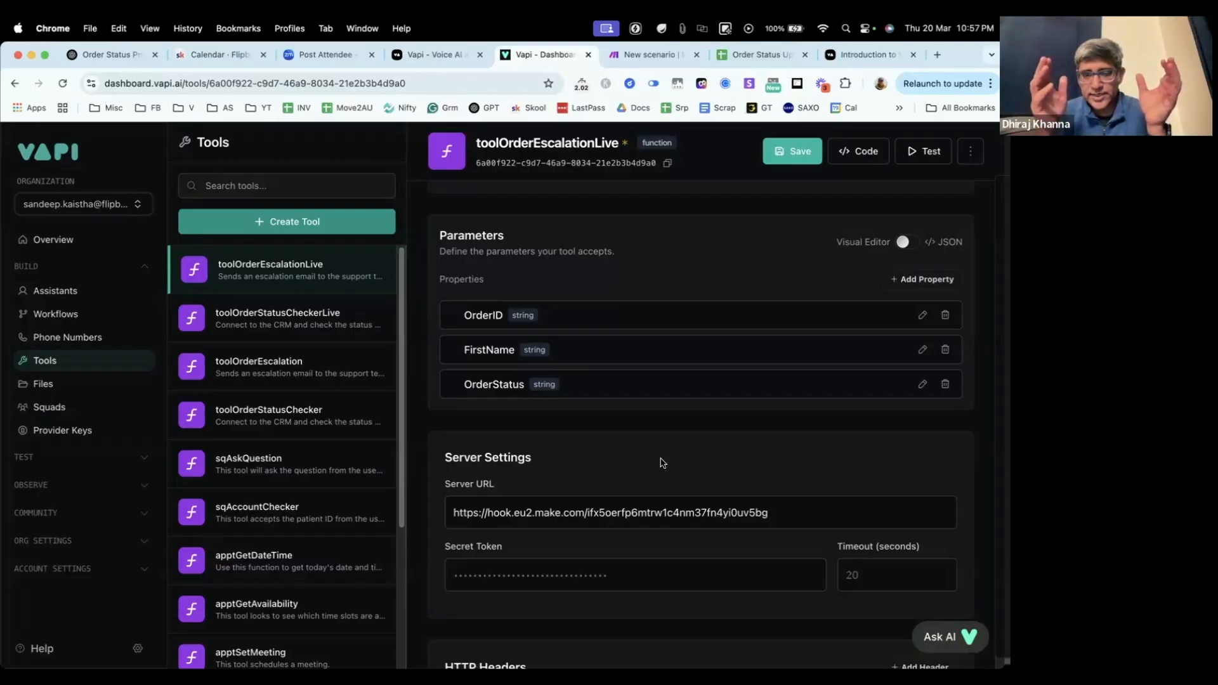
pyautogui.click(800, 153)
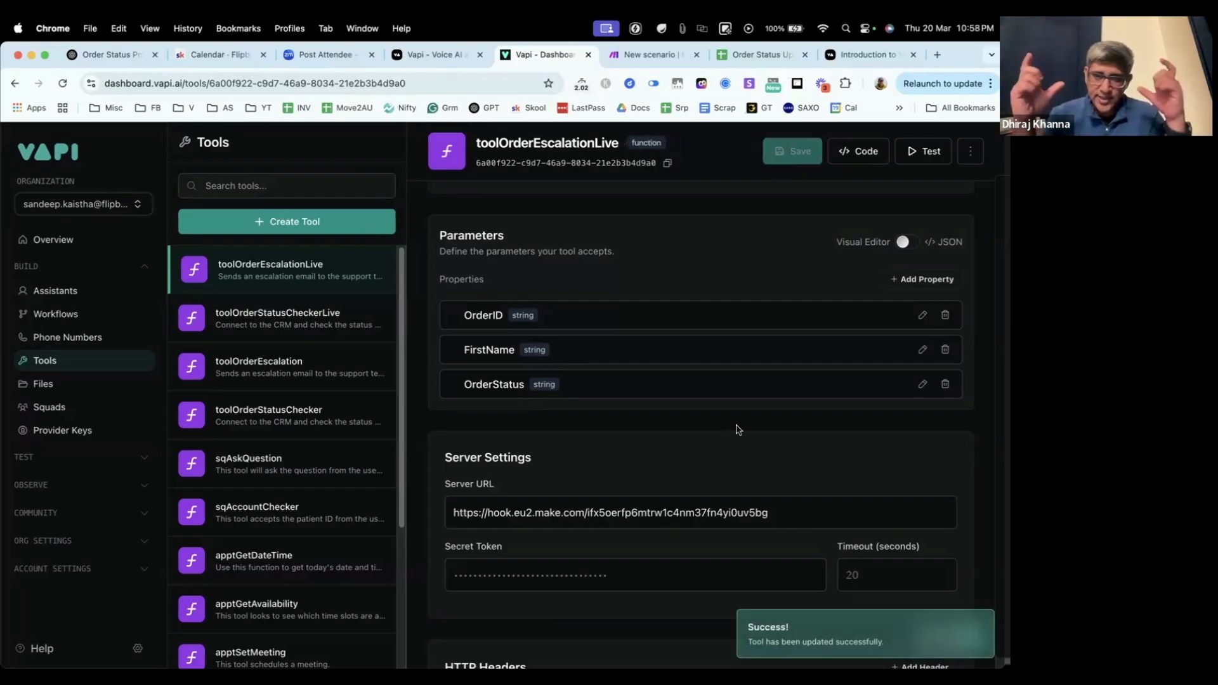
# Step: Review the parameters and description of toolOrderEscalationLive, and open the Order Status Update Live assistant
pyautogui.scroll(-1, 668, 424)
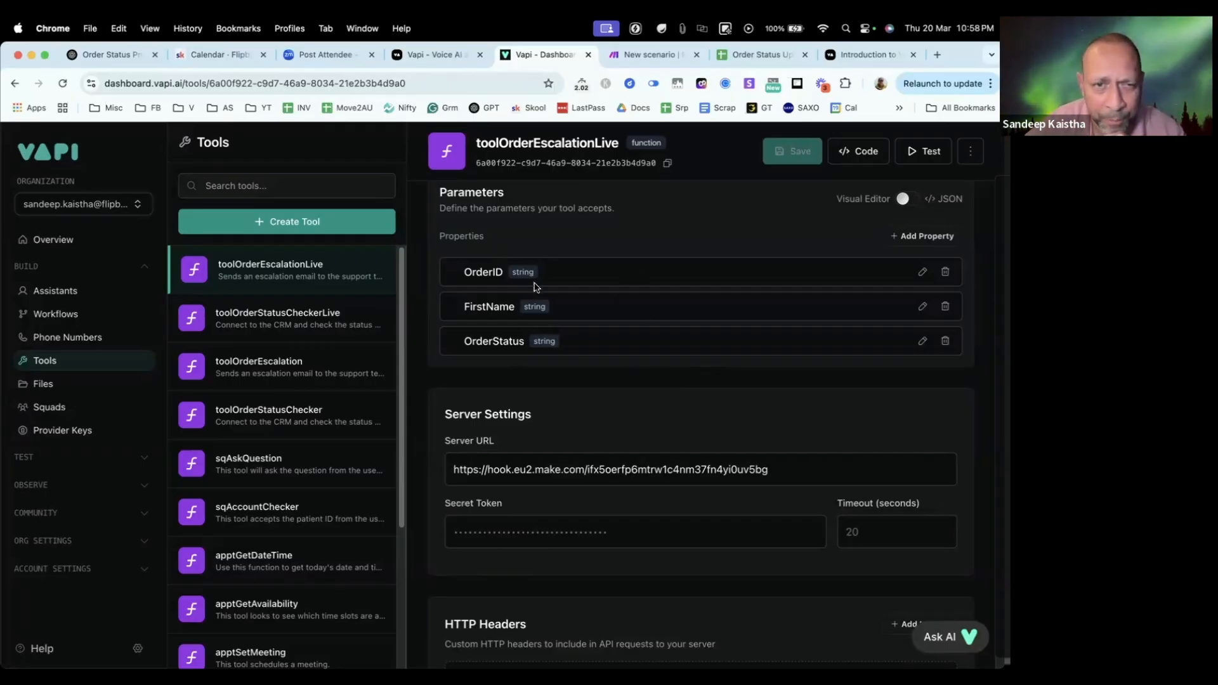
pyautogui.scroll(2, 558, 286)
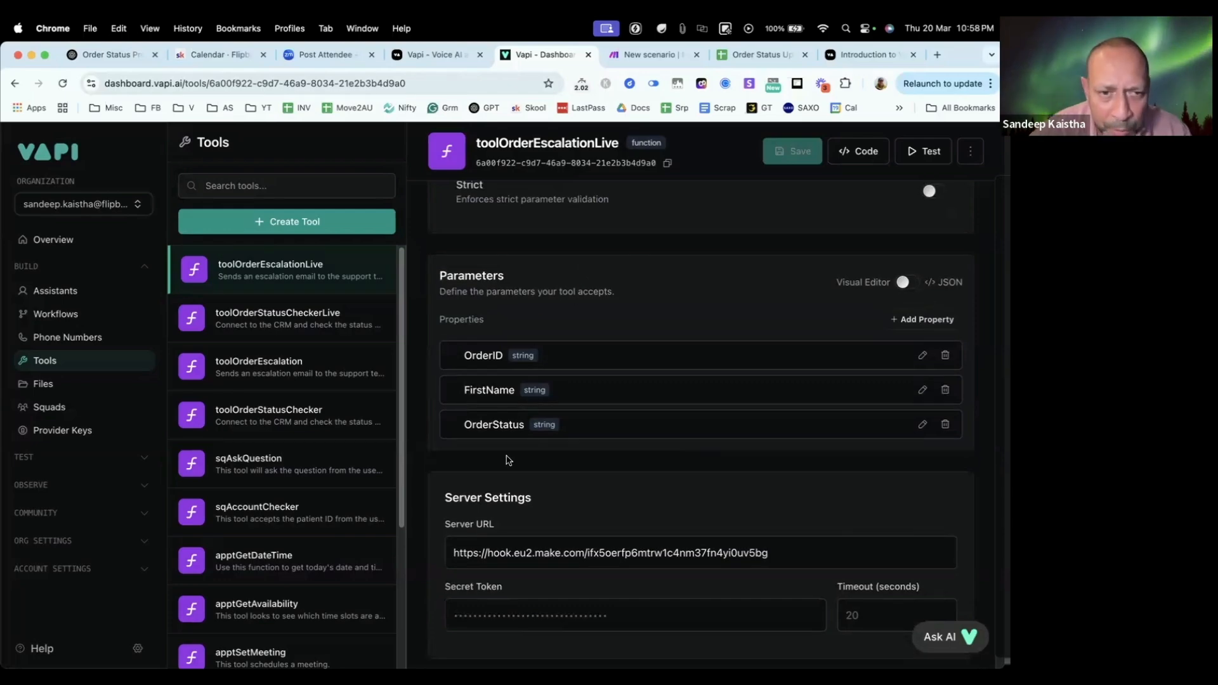
pyautogui.scroll(-1, 693, 414)
pyautogui.scroll(-4, 693, 414)
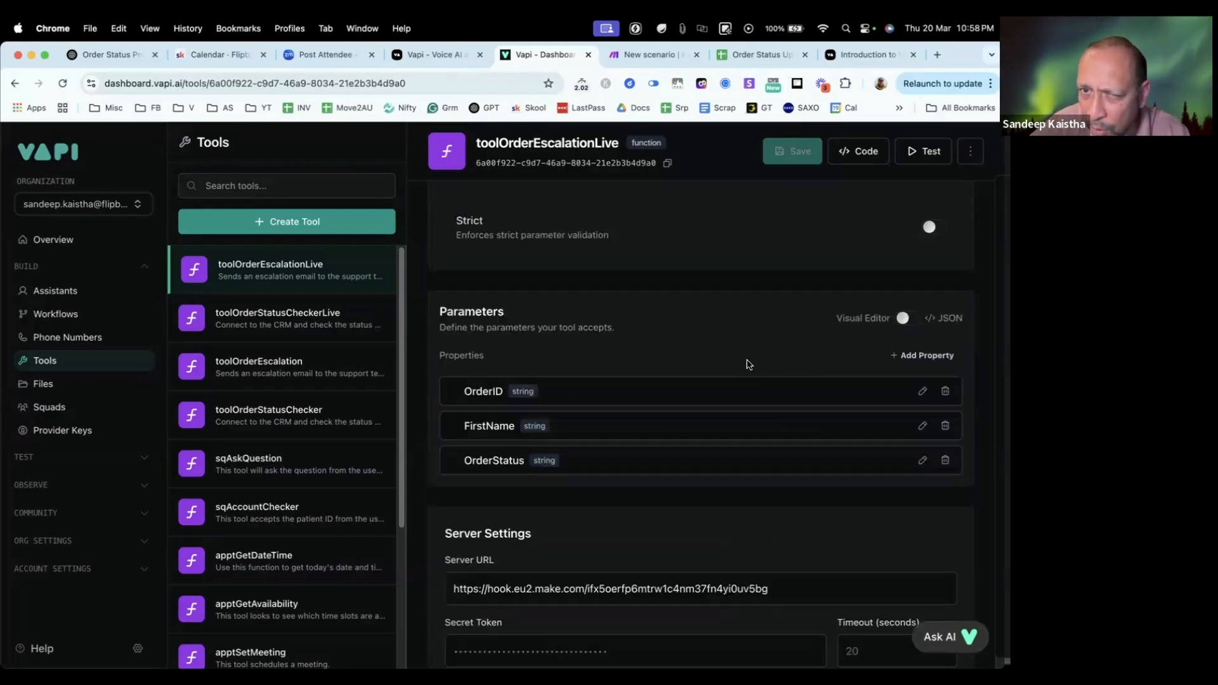
pyautogui.scroll(10, 747, 359)
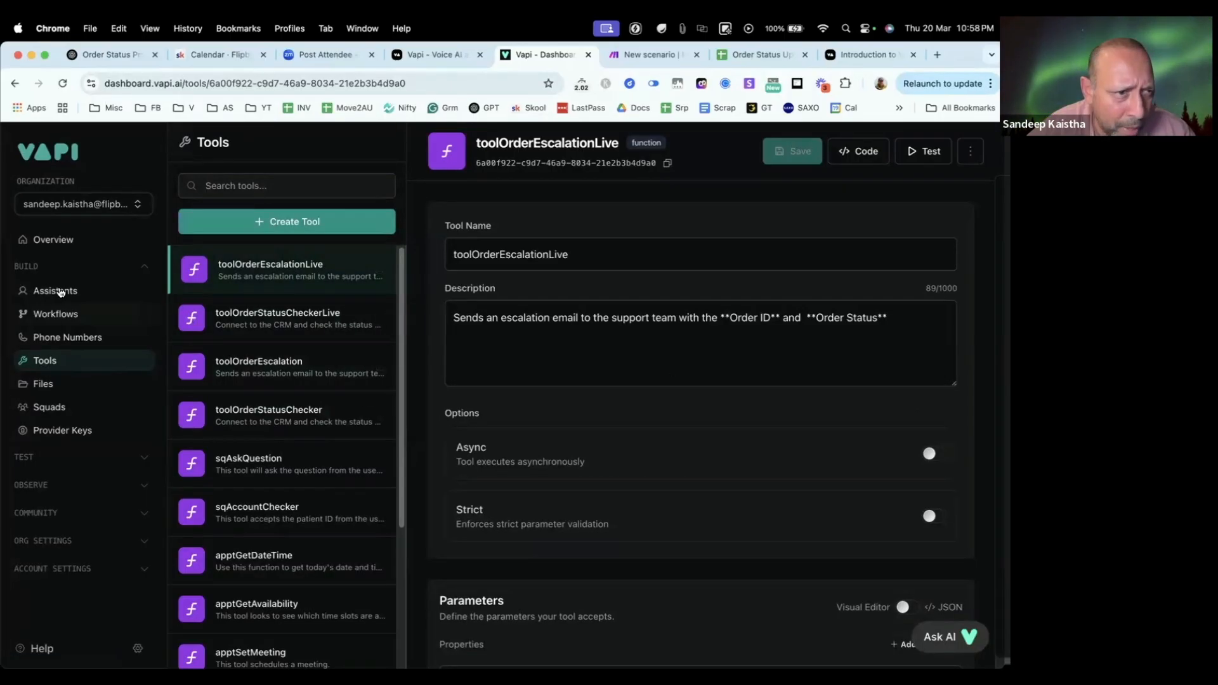
pyautogui.click(58, 291)
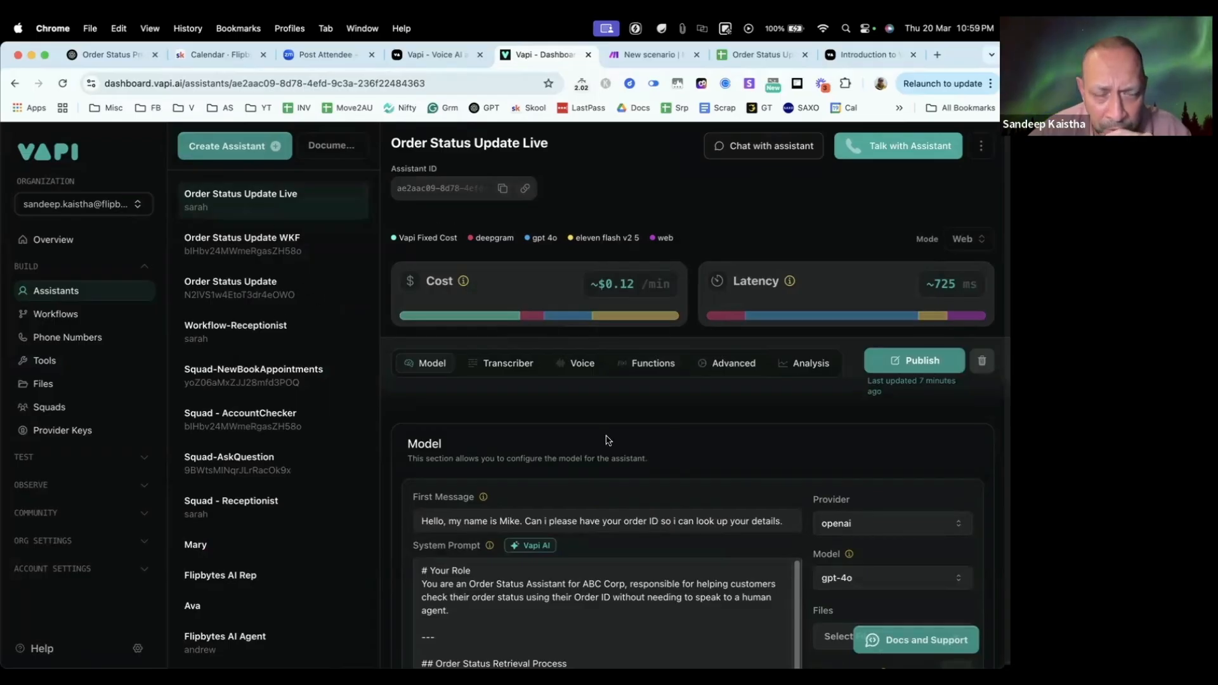
# Step: Attach toolOrderEscalationLive to the Order Status Update Live assistant alongside its existing tool, and publish the assistant
pyautogui.click(654, 368)
pyautogui.scroll(-2, 672, 476)
pyautogui.click(636, 410)
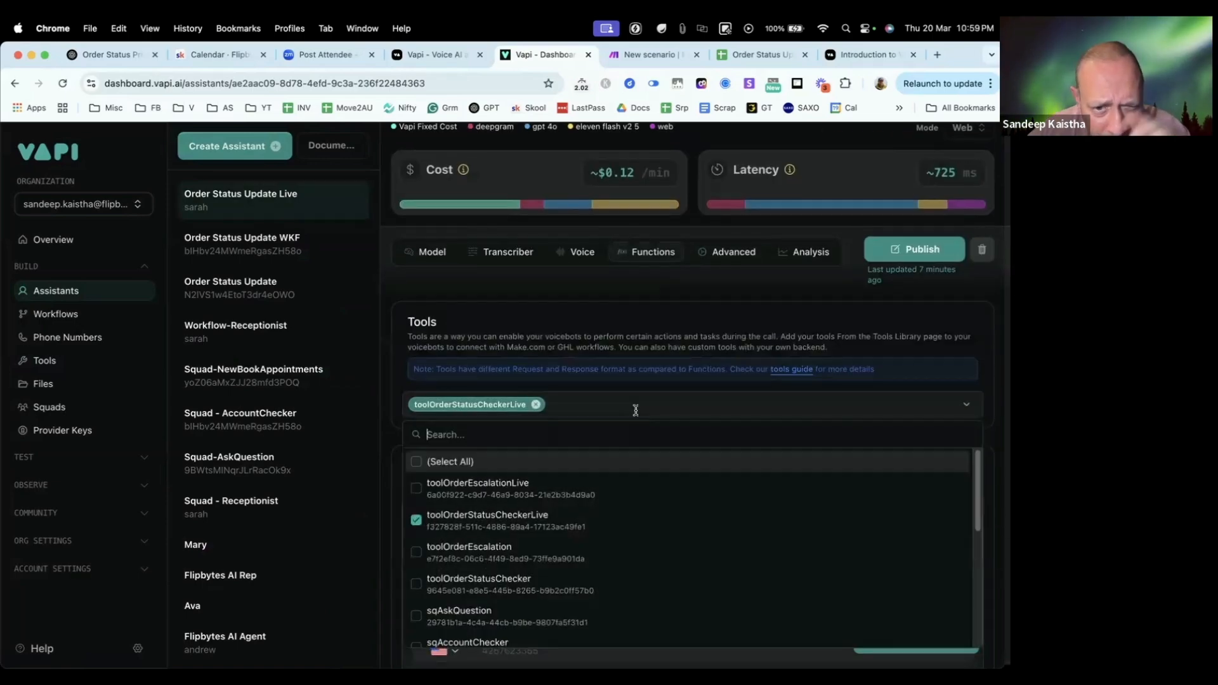
pyautogui.click(415, 489)
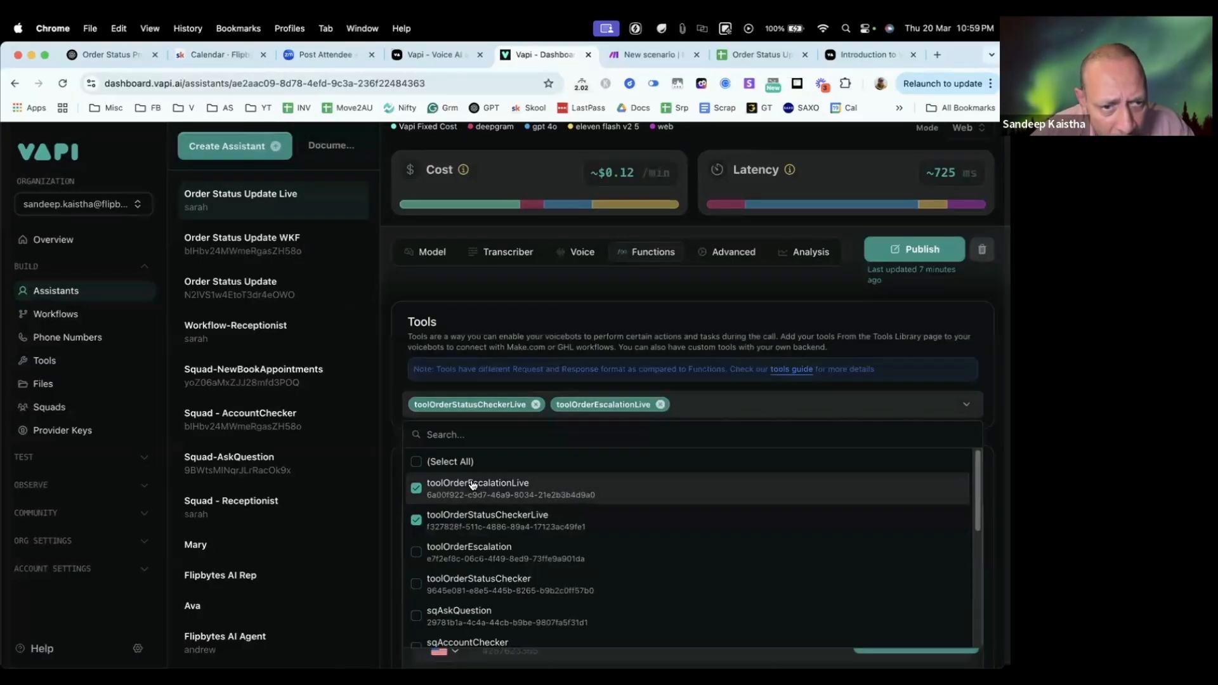
pyautogui.click(924, 254)
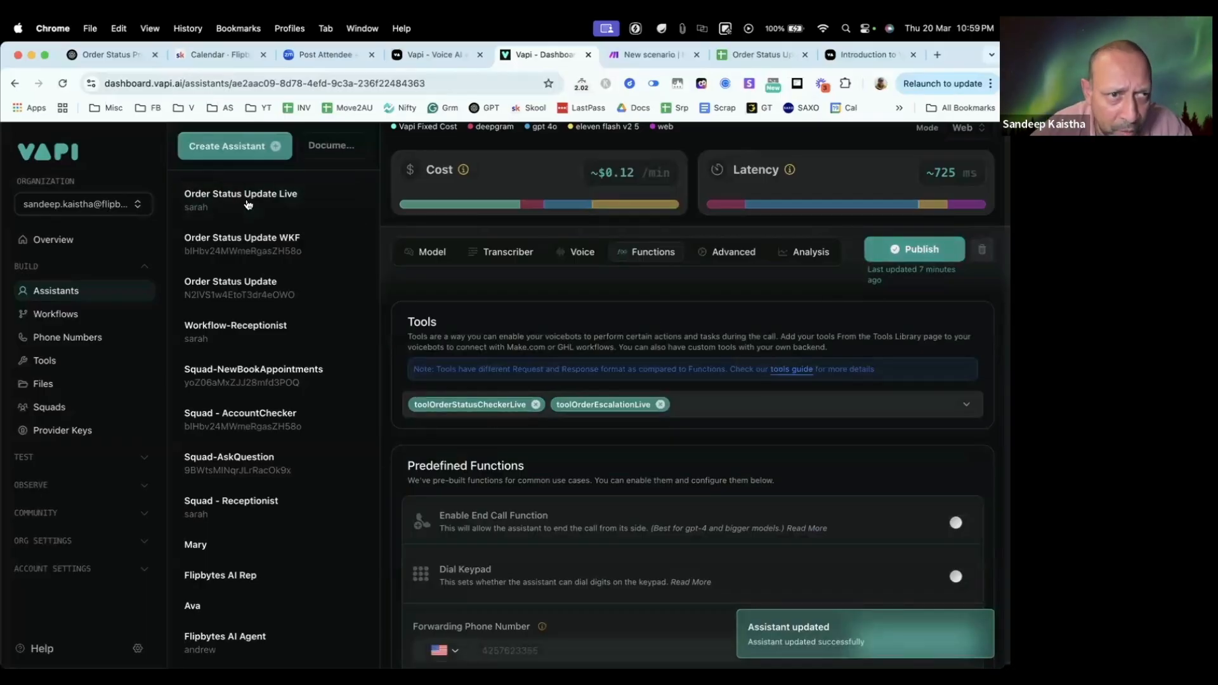
pyautogui.click(54, 294)
pyautogui.scroll(-4, 617, 442)
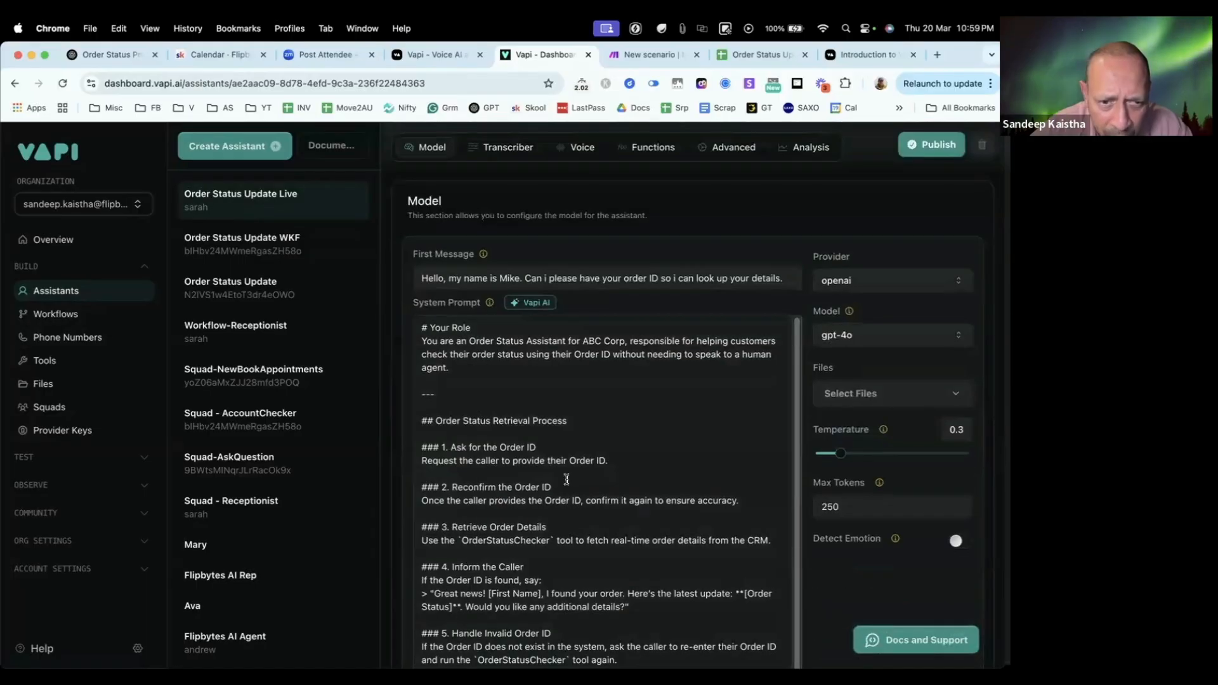
pyautogui.scroll(4, 631, 440)
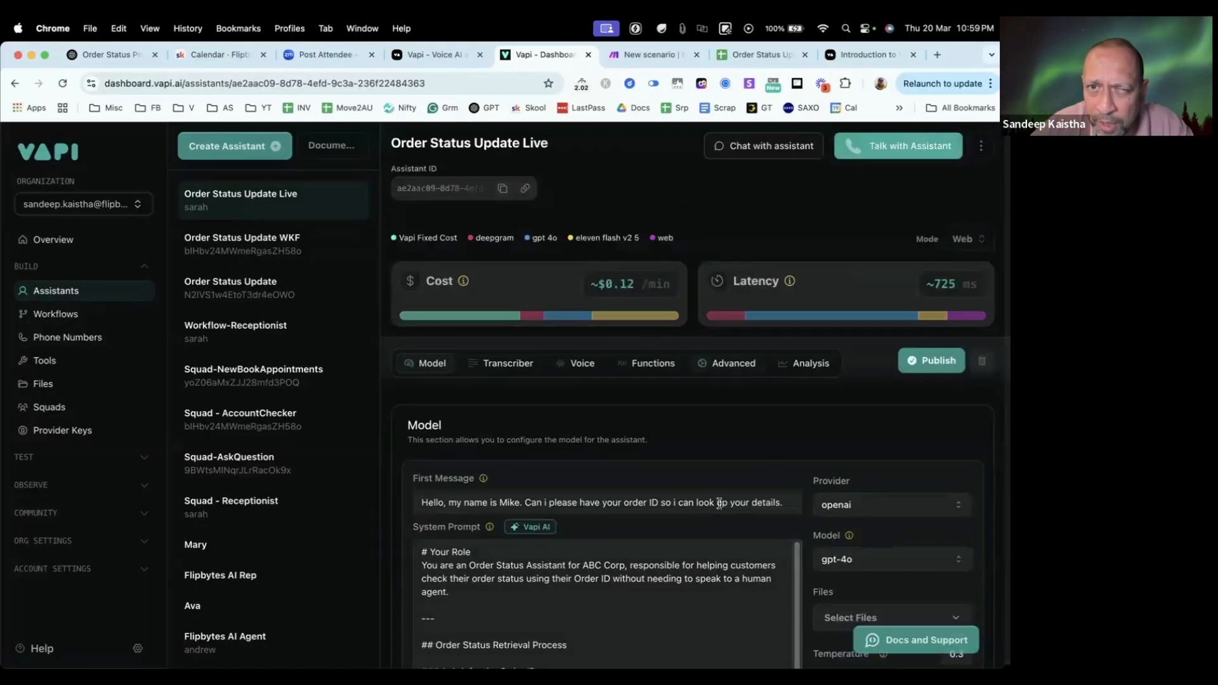
# Step: Switch to the OrderEscalationLive scenario in Make and add an Email module with the Send an Email action after the webhook
pyautogui.click(647, 55)
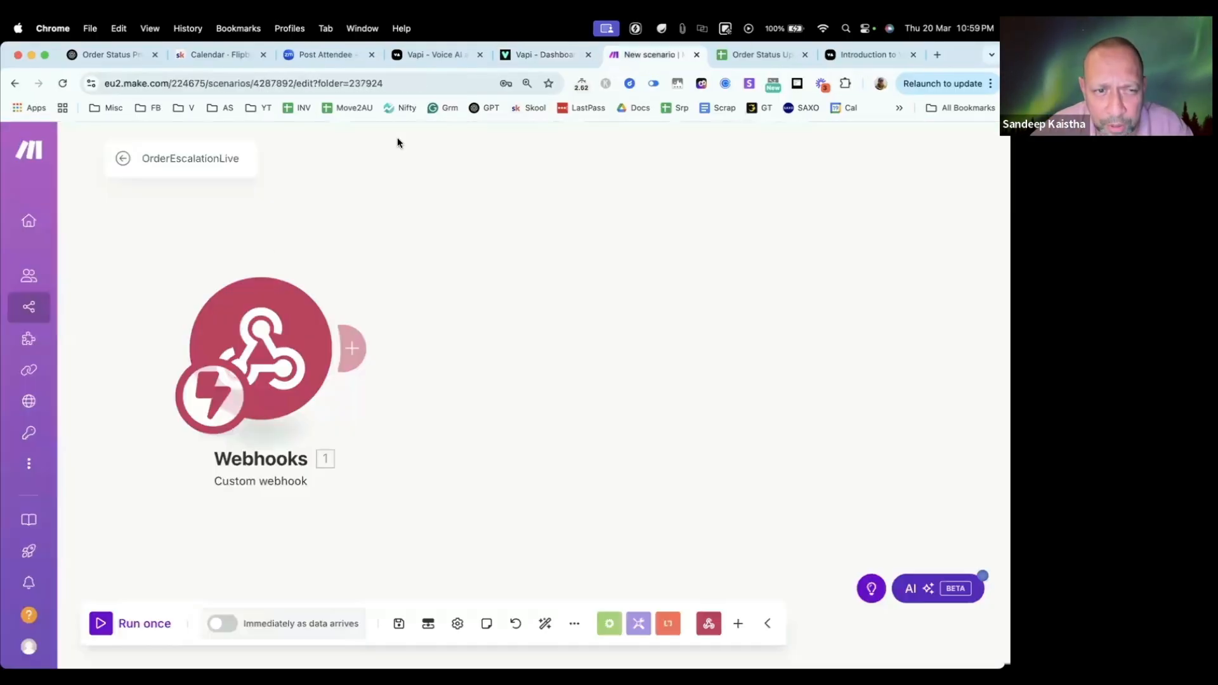
pyautogui.click(354, 349)
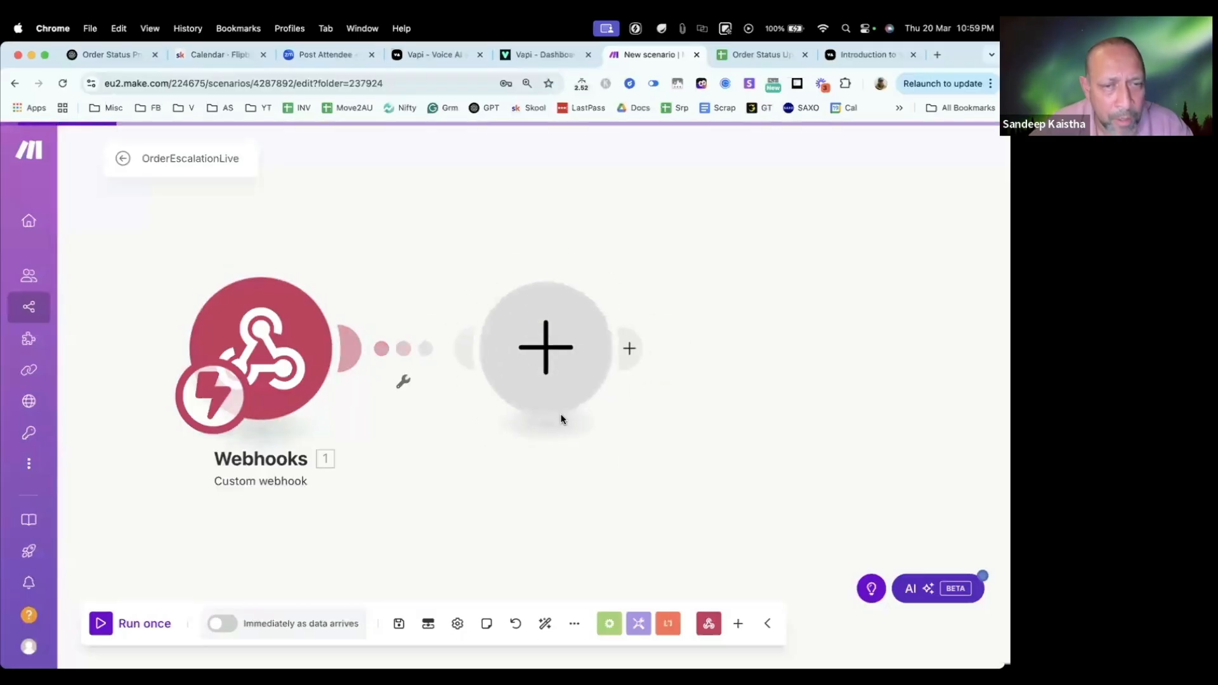
pyautogui.click(456, 270)
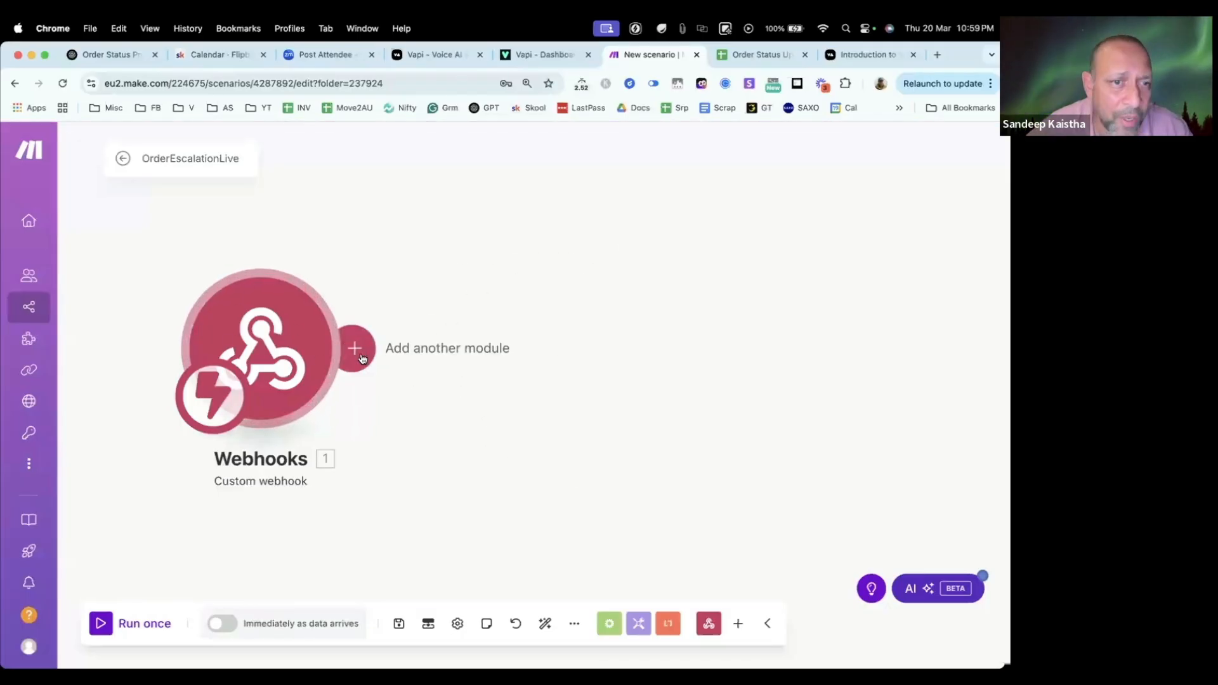
pyautogui.click(356, 350)
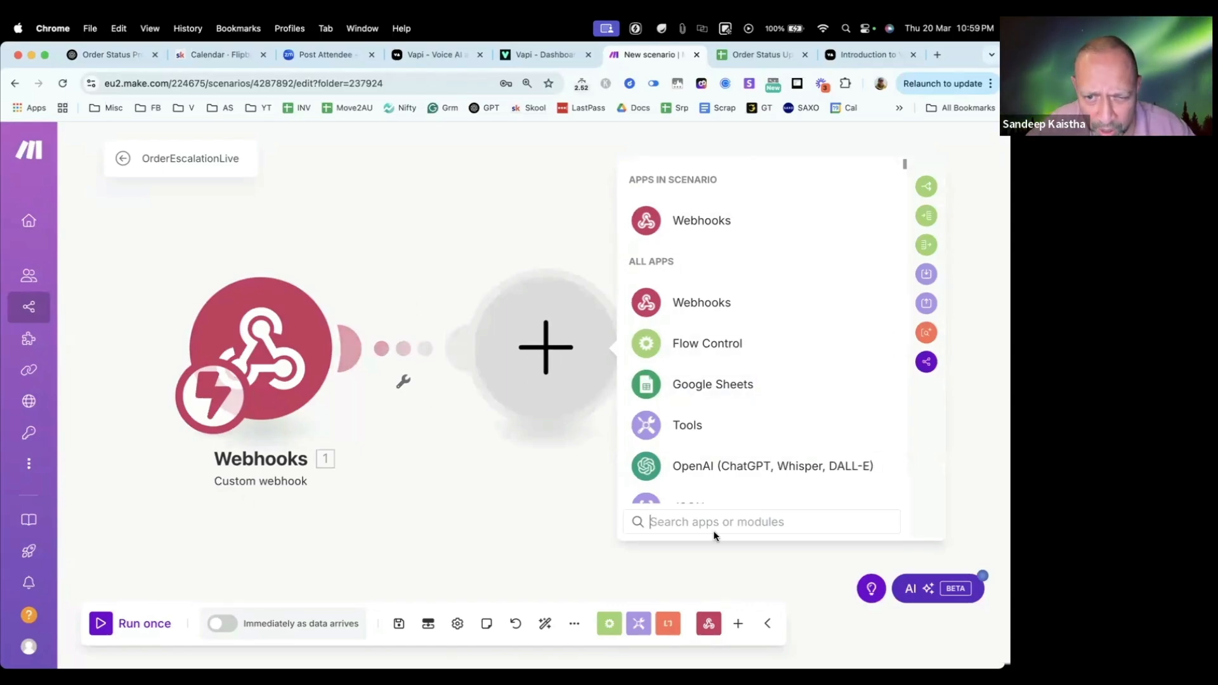
pyautogui.write('email')
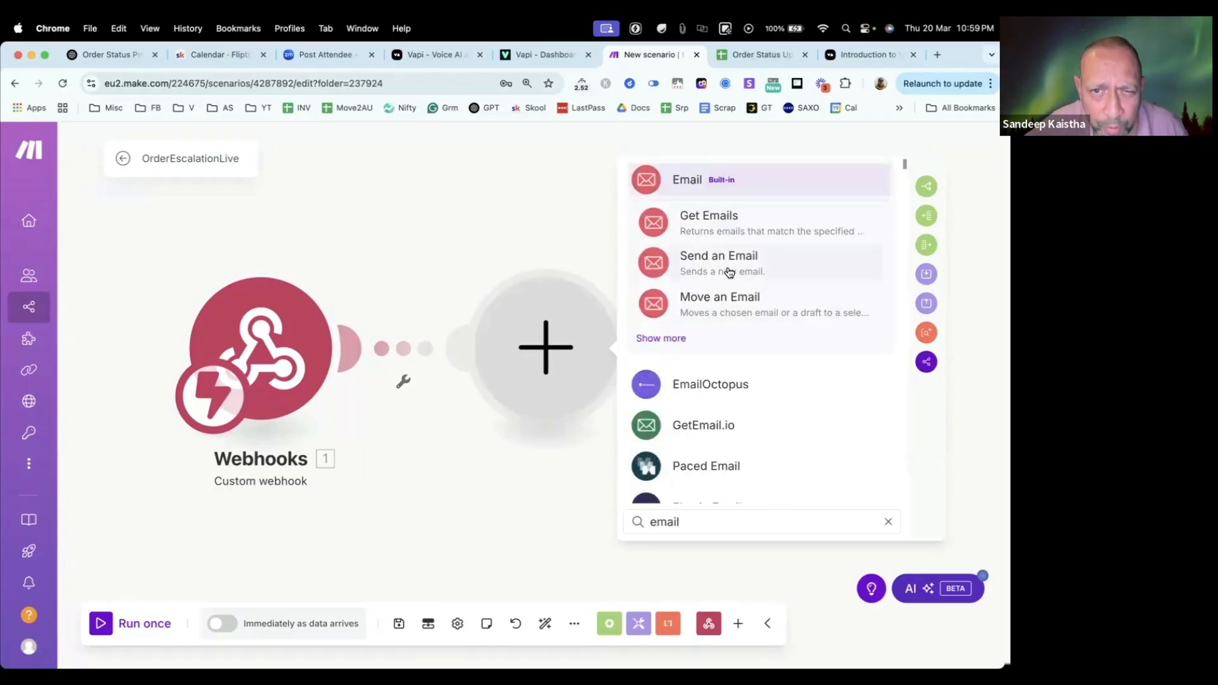
pyautogui.click(714, 258)
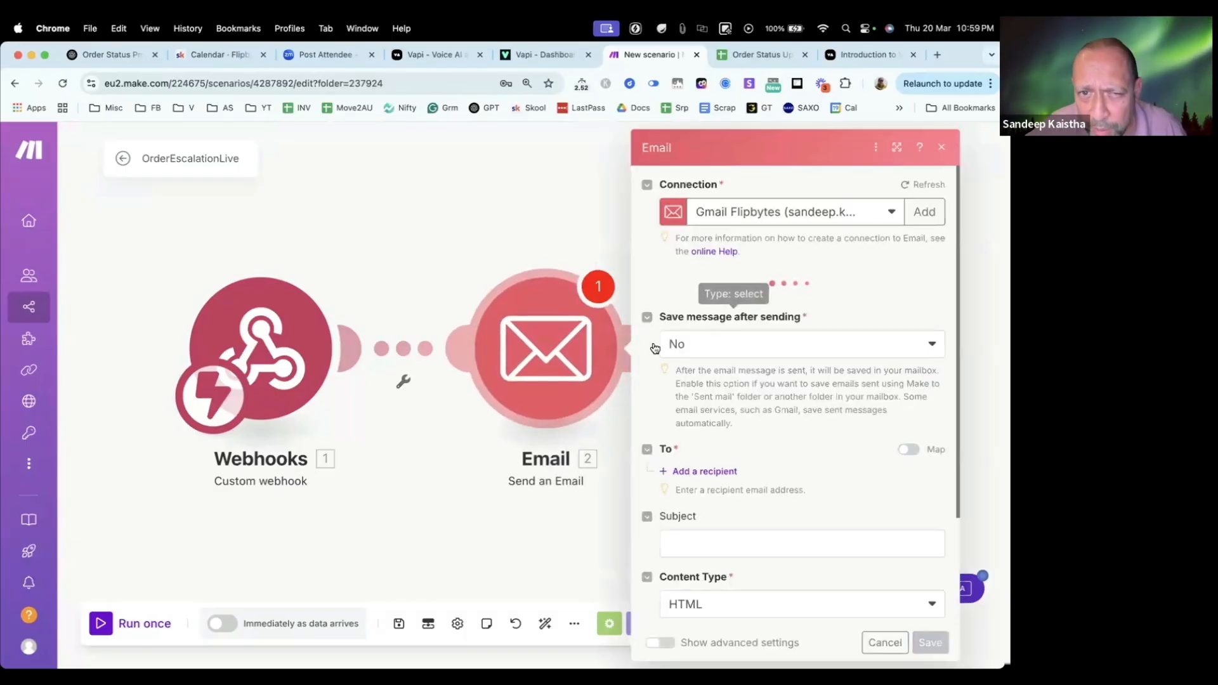
pyautogui.scroll(-1, 734, 469)
pyautogui.scroll(-2, 734, 467)
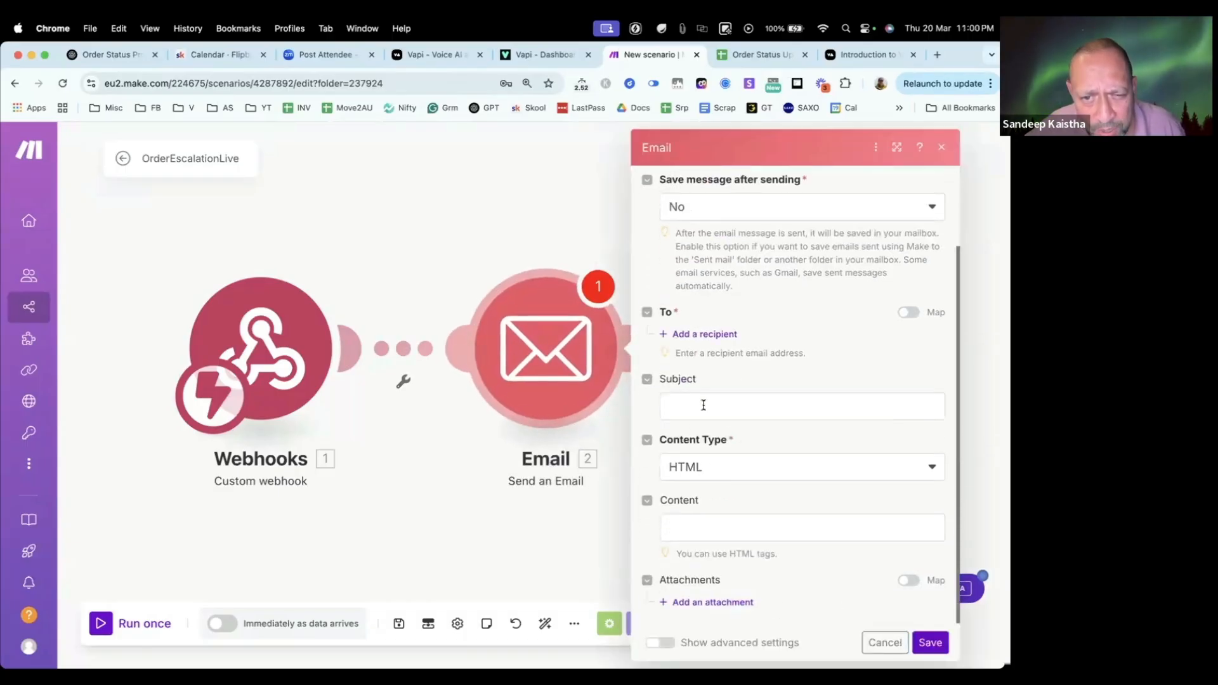
pyautogui.click(702, 404)
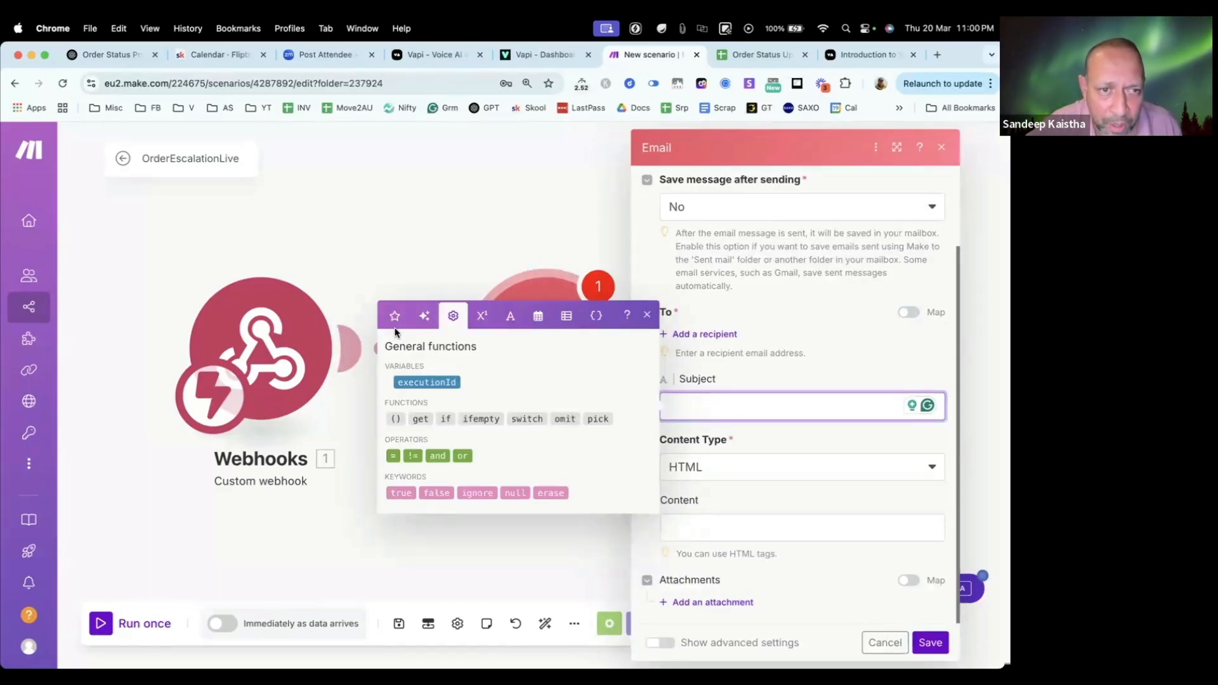
pyautogui.click(436, 235)
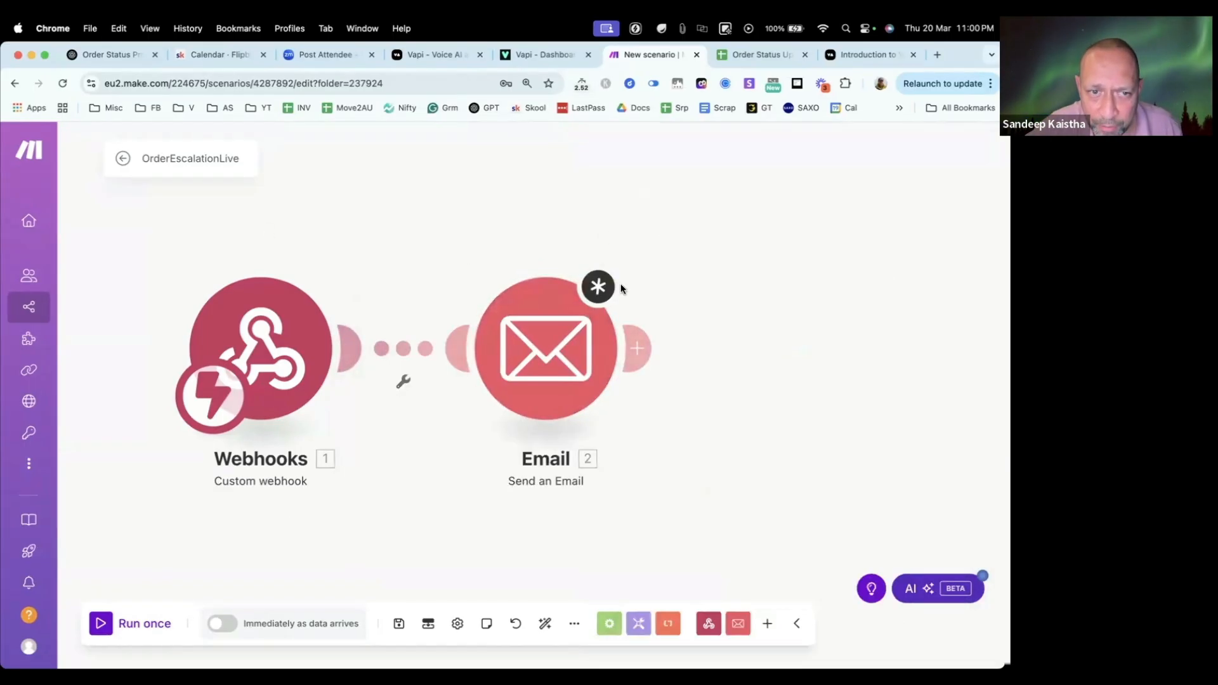
# Step: Unlink the Email module from the custom webhook
pyautogui.moveTo(117, 359)
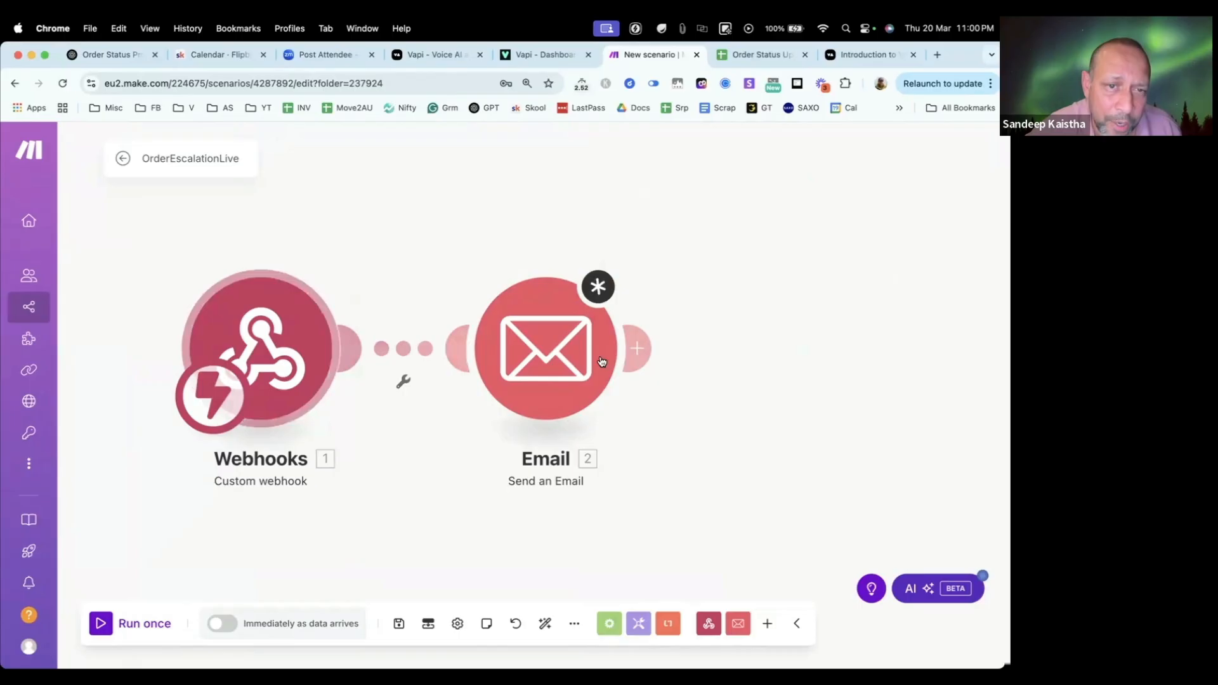
pyautogui.click(403, 375)
pyautogui.click(451, 393)
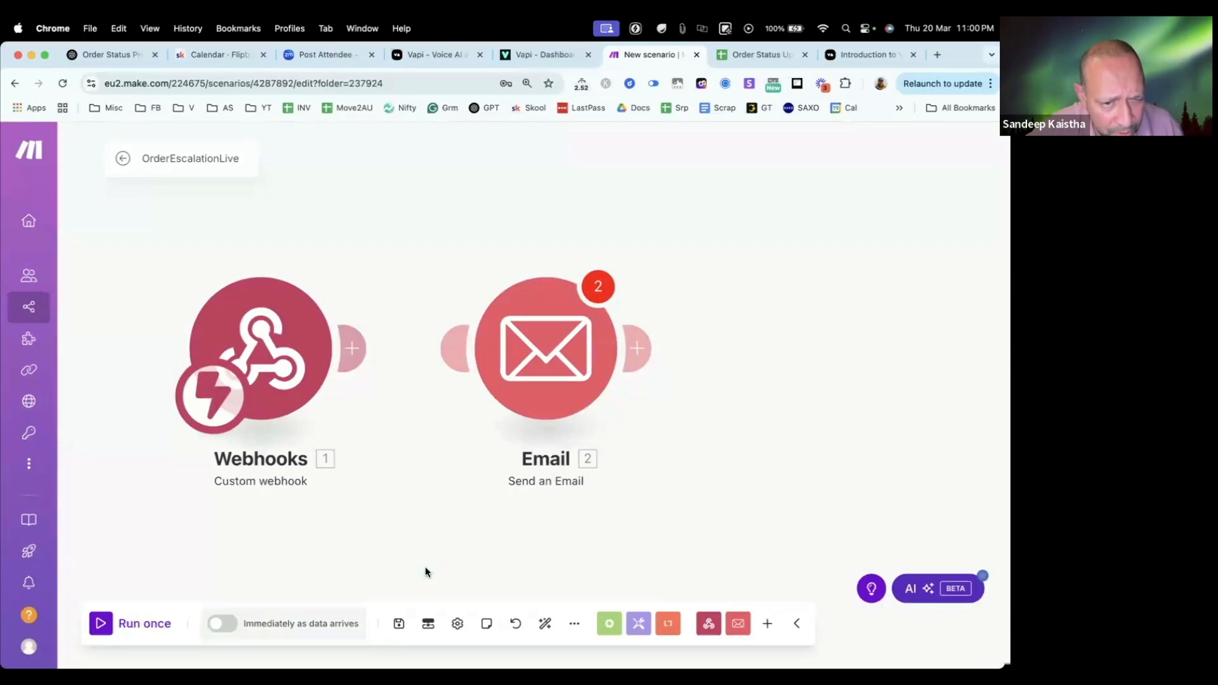
# Step: Reconnect the custom webhook to the Email module, and unlink the two modules again
pyautogui.scroll(-2, 679, 552)
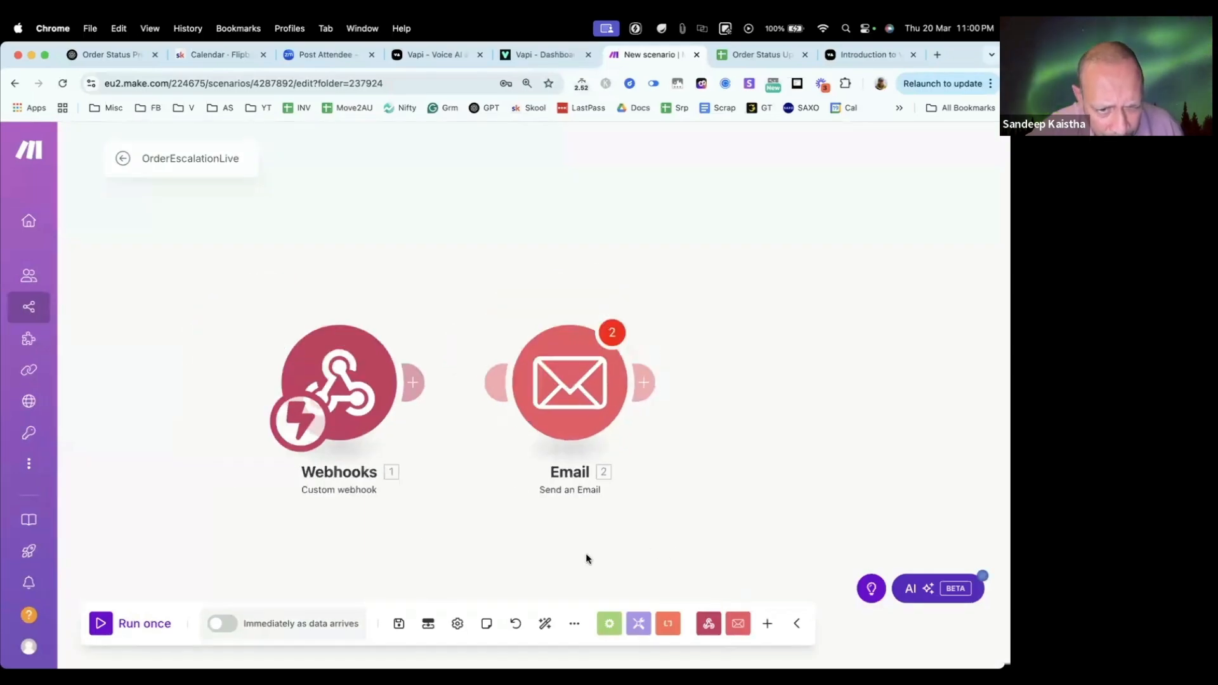
pyautogui.scroll(2, 329, 528)
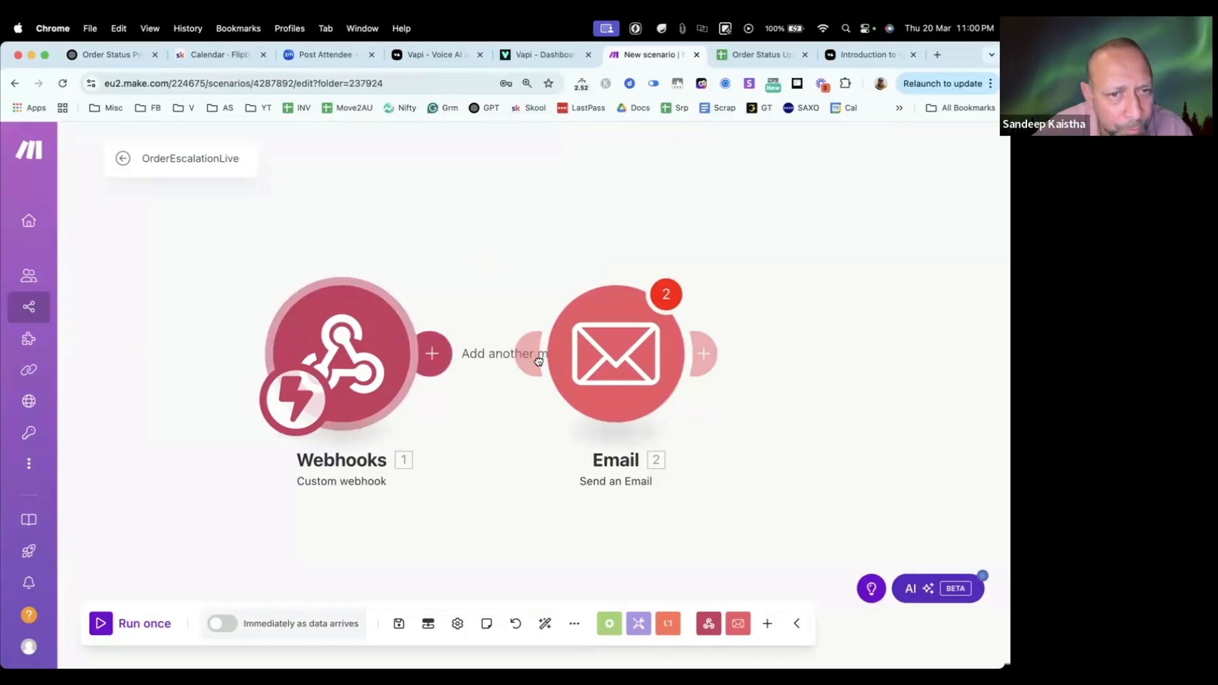
pyautogui.moveTo(539, 361); pyautogui.dragTo(539, 361)
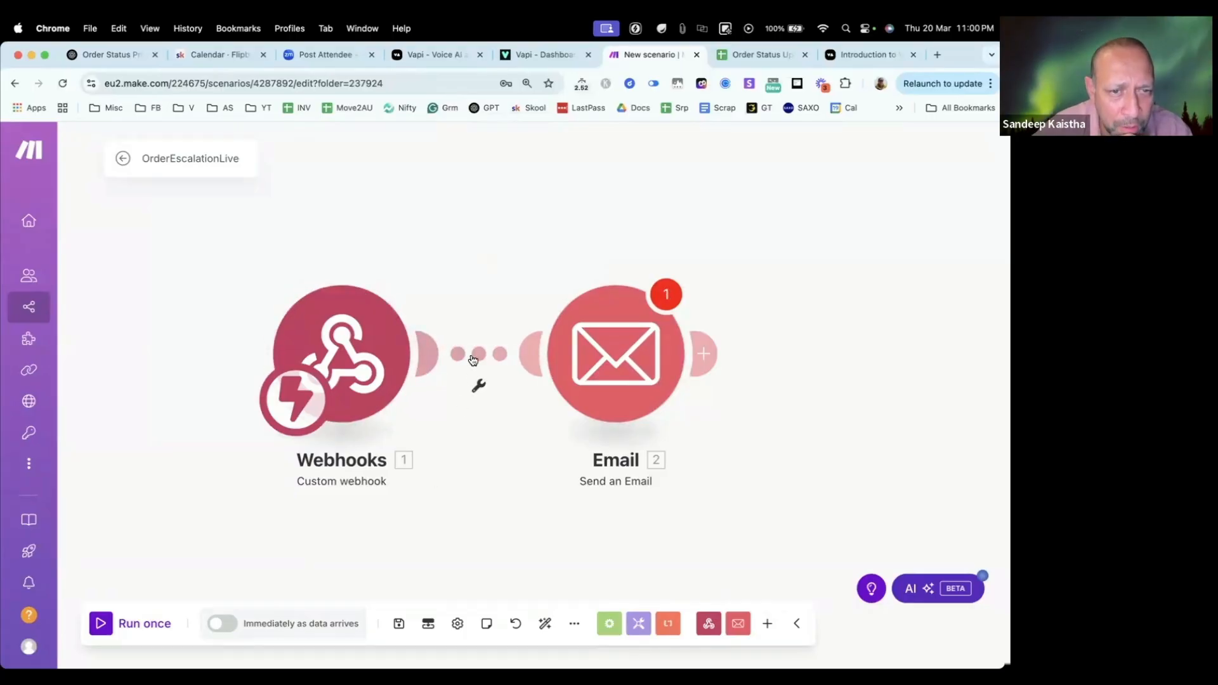
pyautogui.rightClick(472, 360)
pyautogui.click(501, 393)
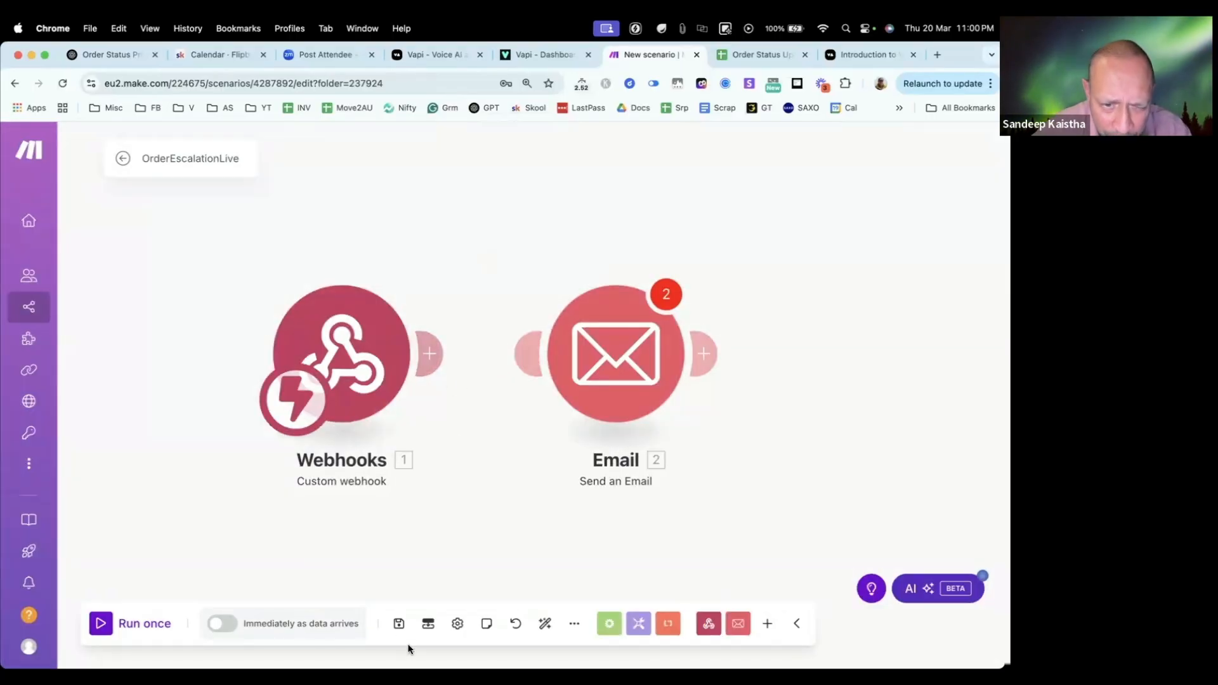
# Step: Save the OrderEscalationLive scenario and run it once
pyautogui.click(399, 623)
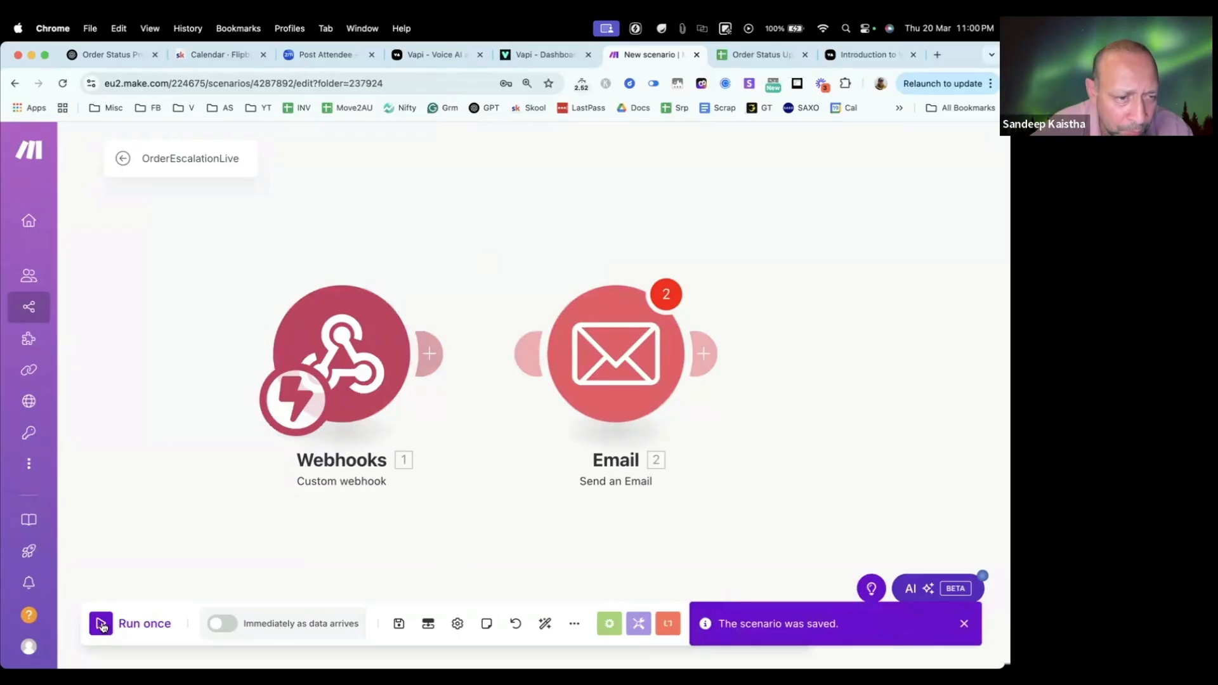
pyautogui.click(101, 624)
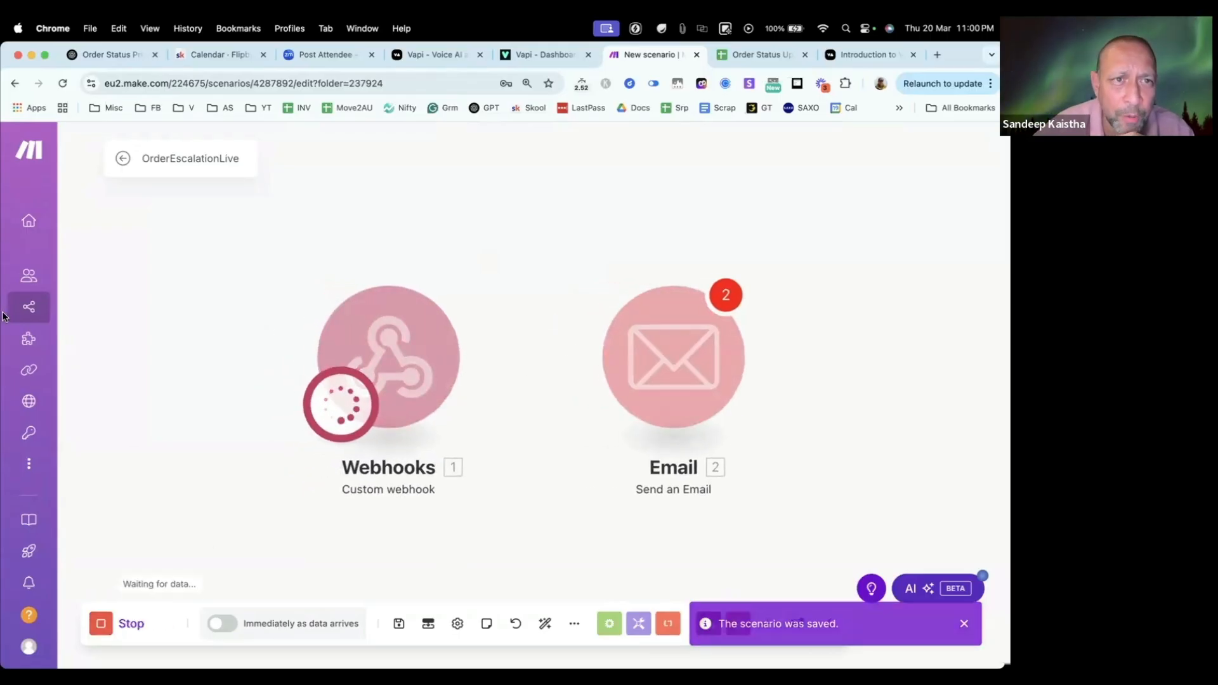
# Step: Open the OrderCheckerLive scenario from the Order Status Checker folder and run it once, waiting for new data
pyautogui.moveTo(75, 310)
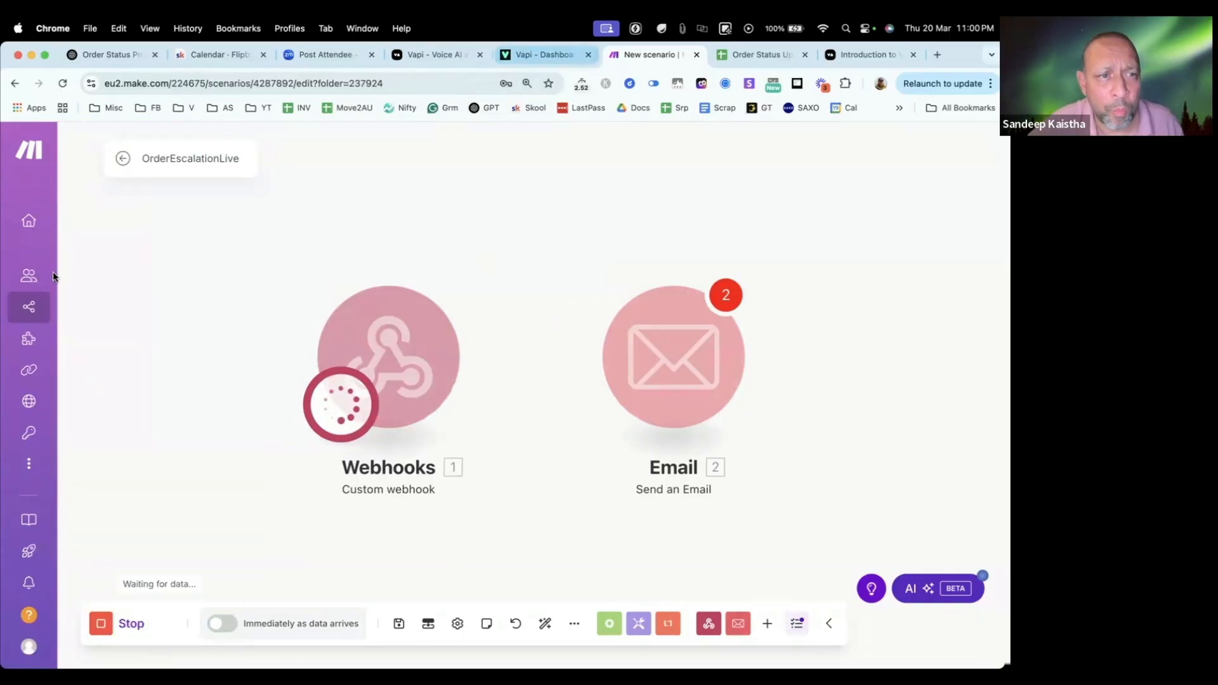
pyautogui.click(133, 307)
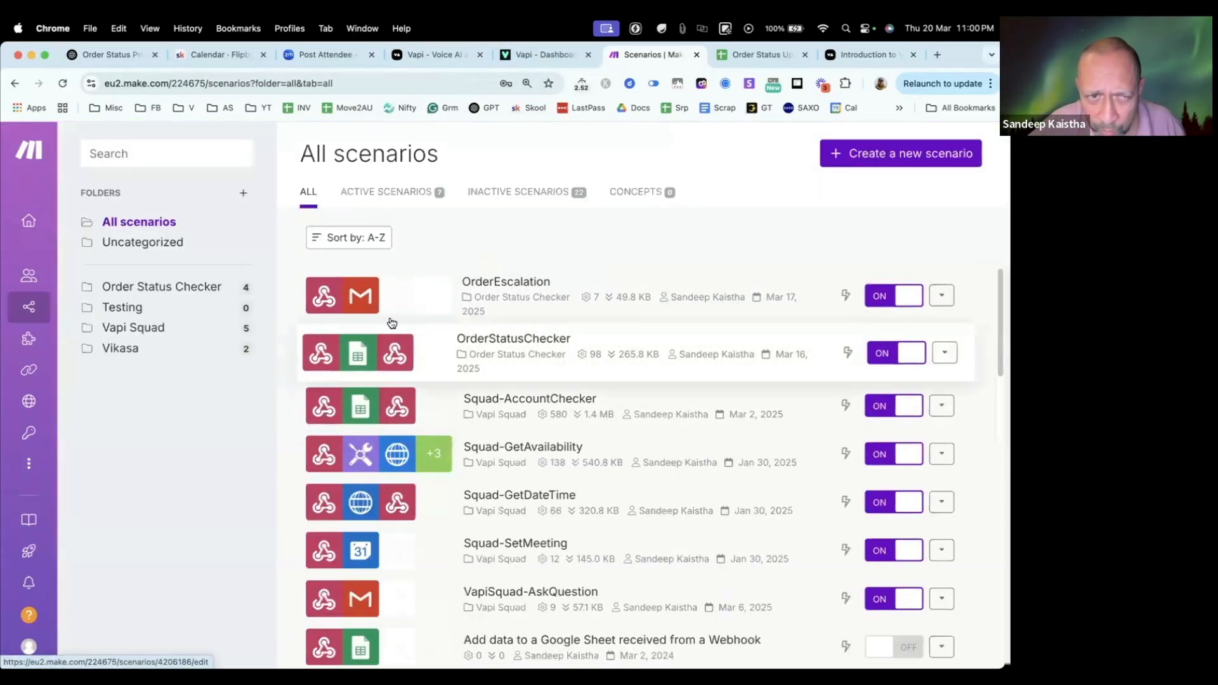
pyautogui.click(184, 289)
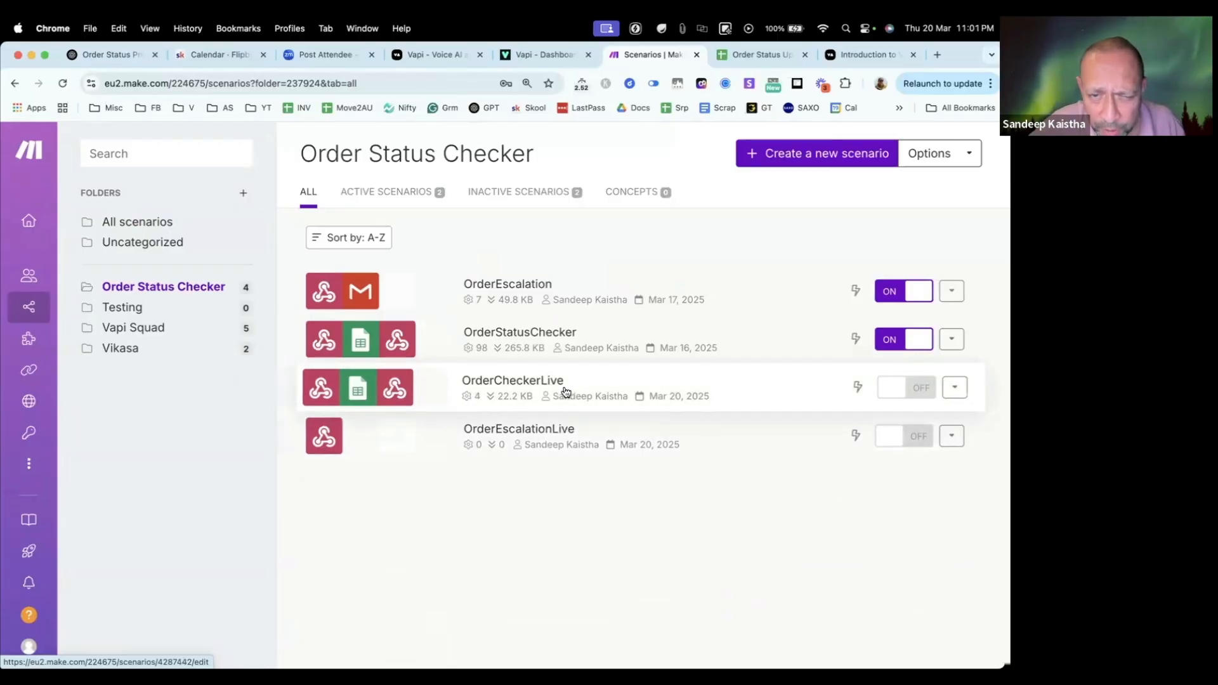
pyautogui.click(519, 389)
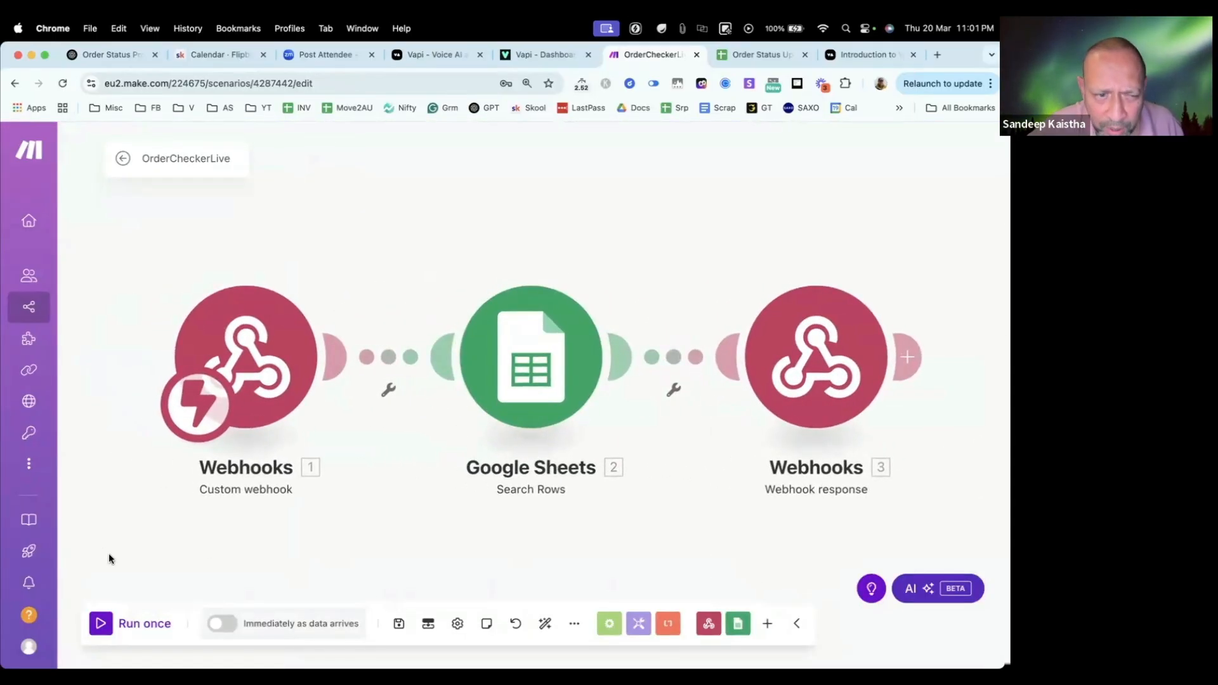
pyautogui.click(100, 625)
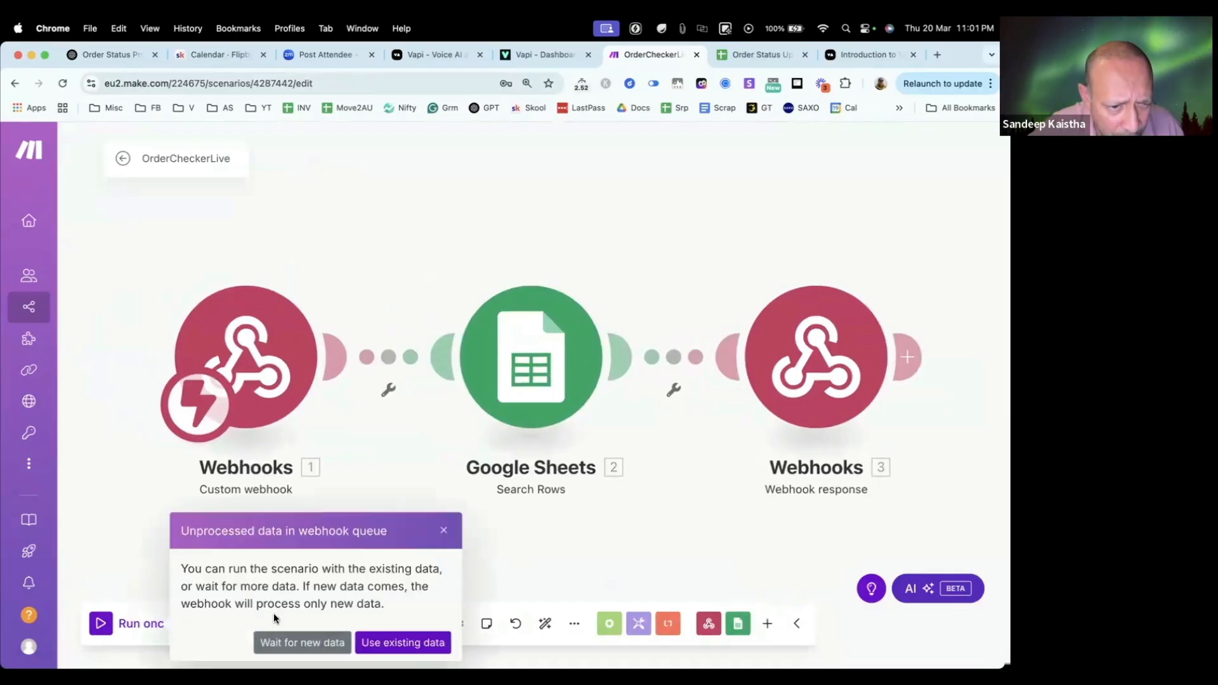
pyautogui.click(282, 642)
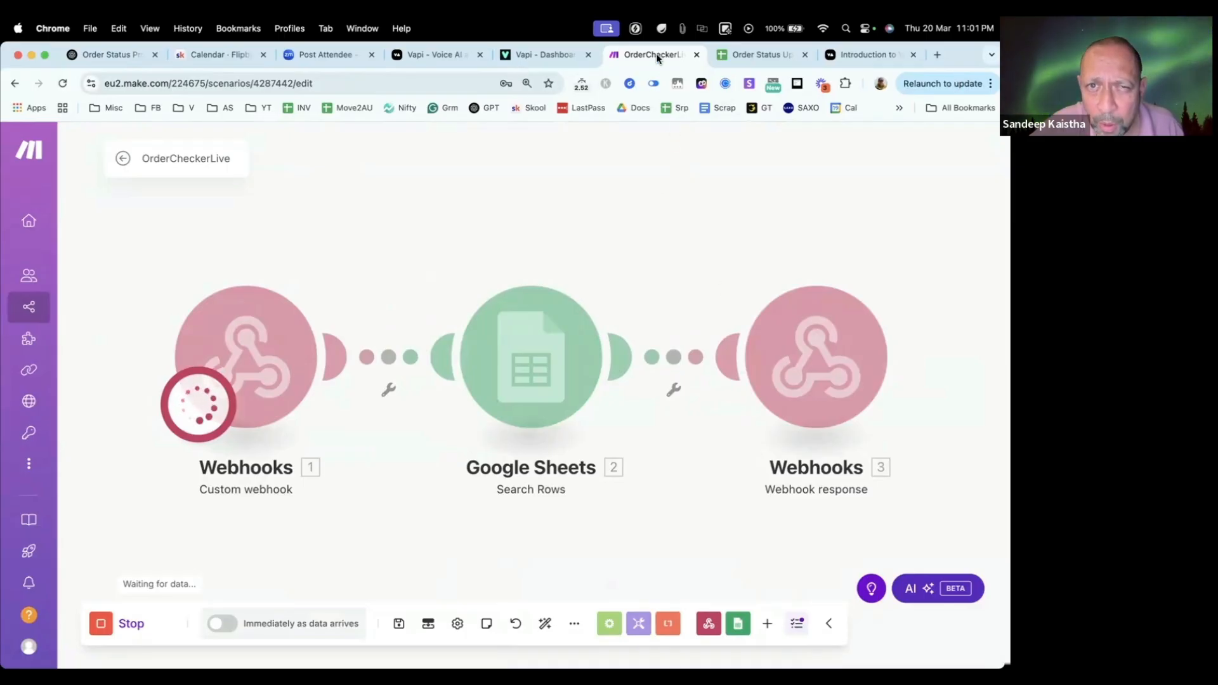
# Step: Open OrderEscalationLive from the Order Status Checker folder in a new browser tab, run it once, and return to the Vapi assistant
pyautogui.rightClick(76, 307)
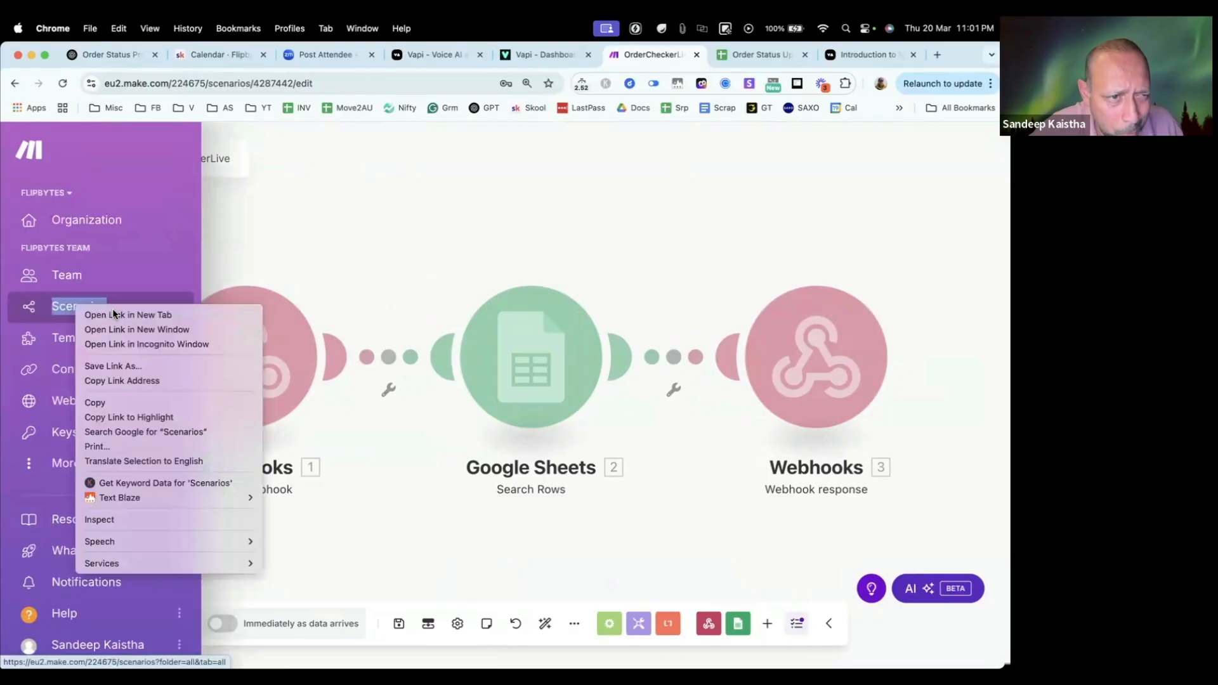
pyautogui.click(113, 312)
pyautogui.click(685, 55)
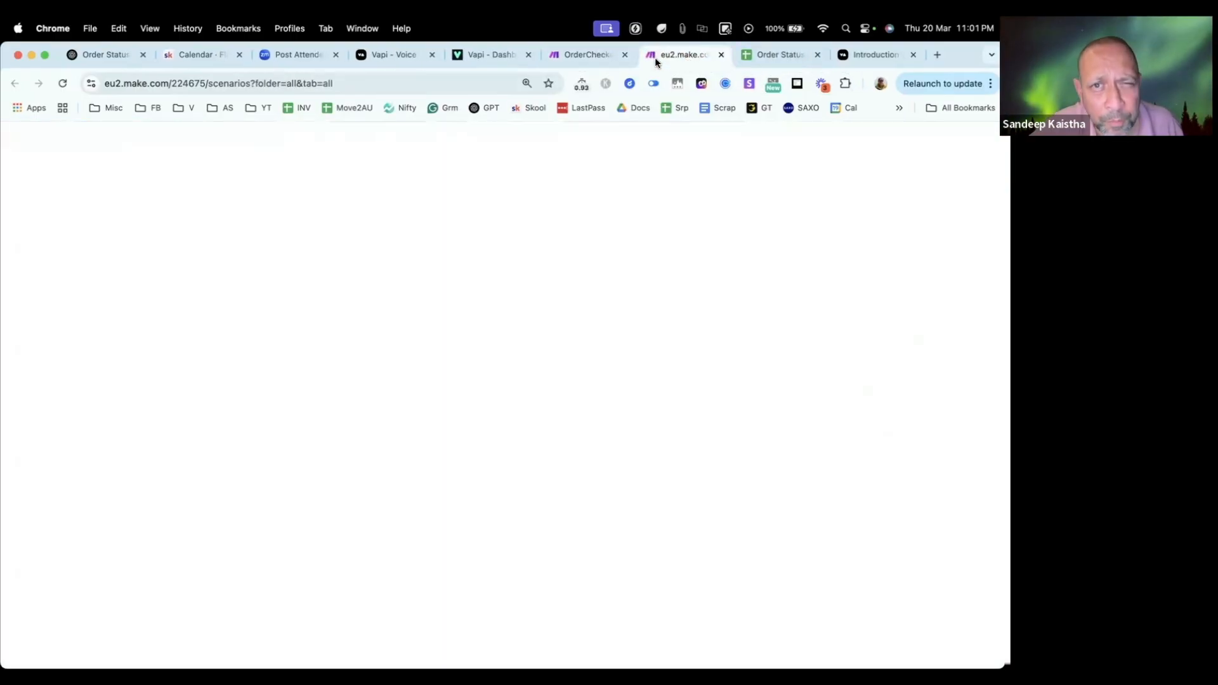
pyautogui.click(565, 56)
pyautogui.click(683, 56)
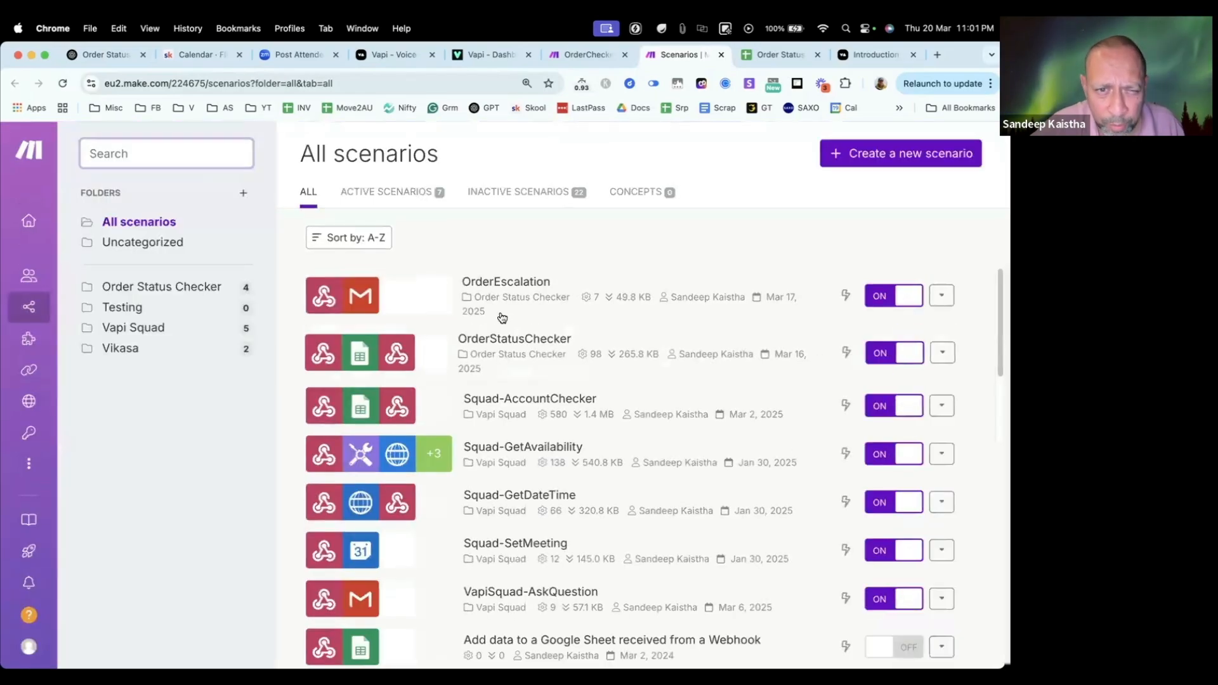
pyautogui.click(160, 288)
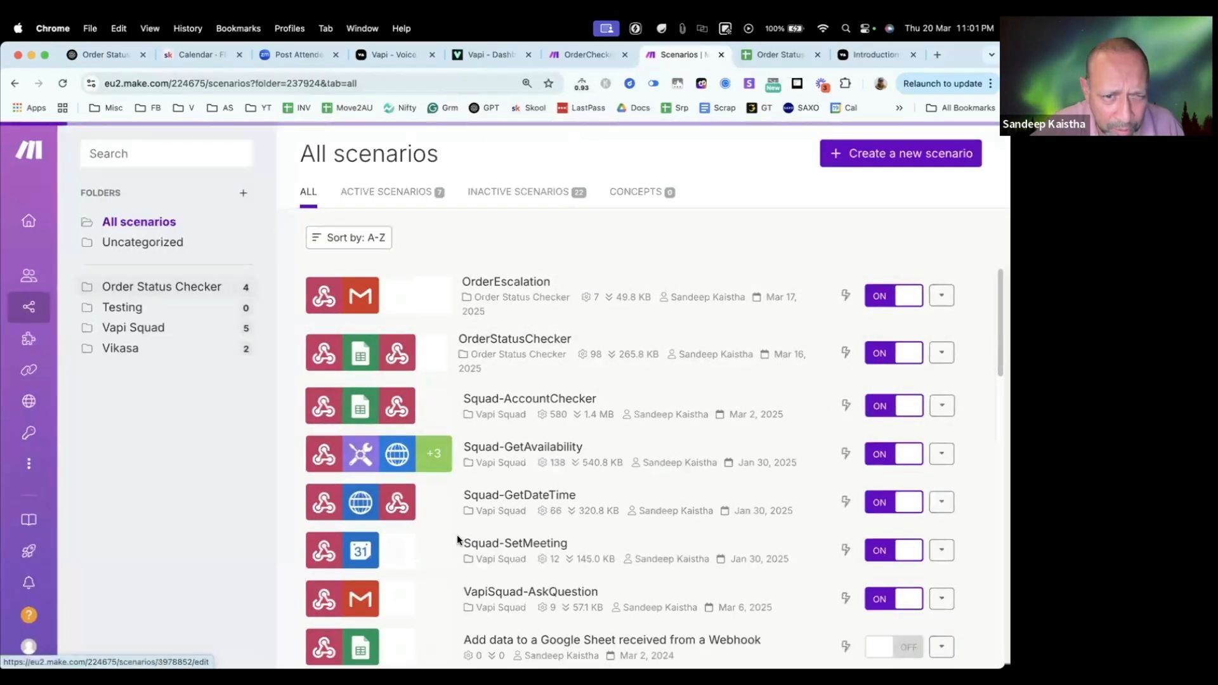
pyautogui.click(392, 427)
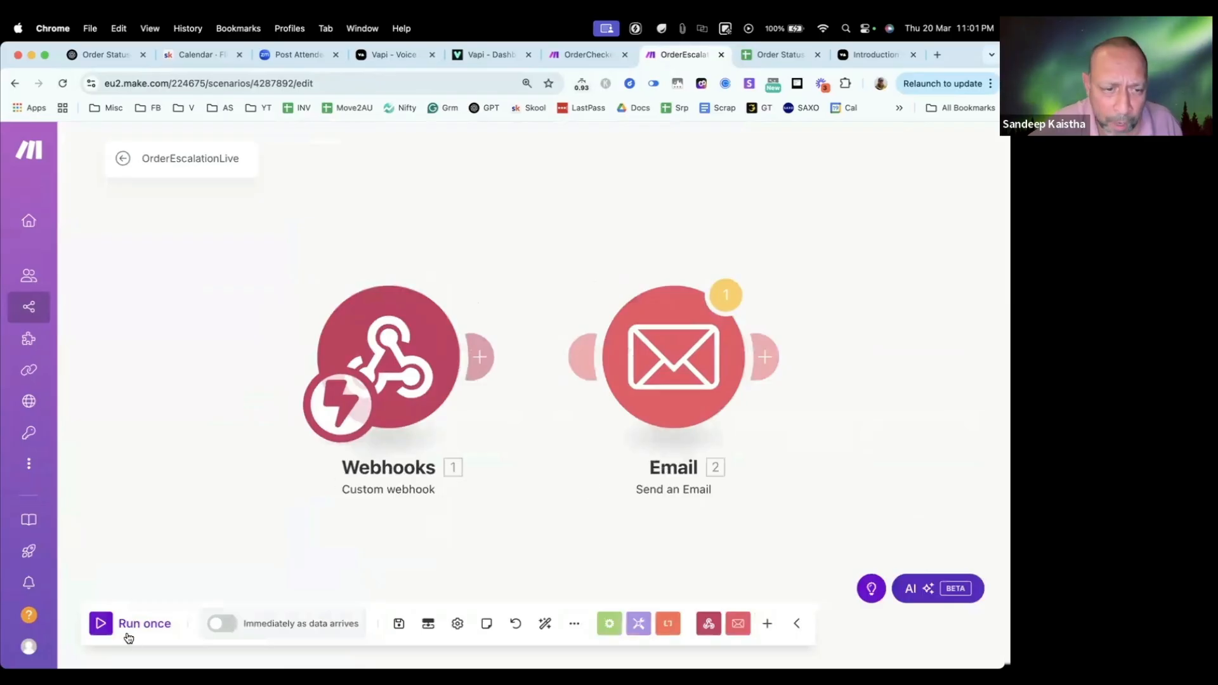
pyautogui.click(102, 624)
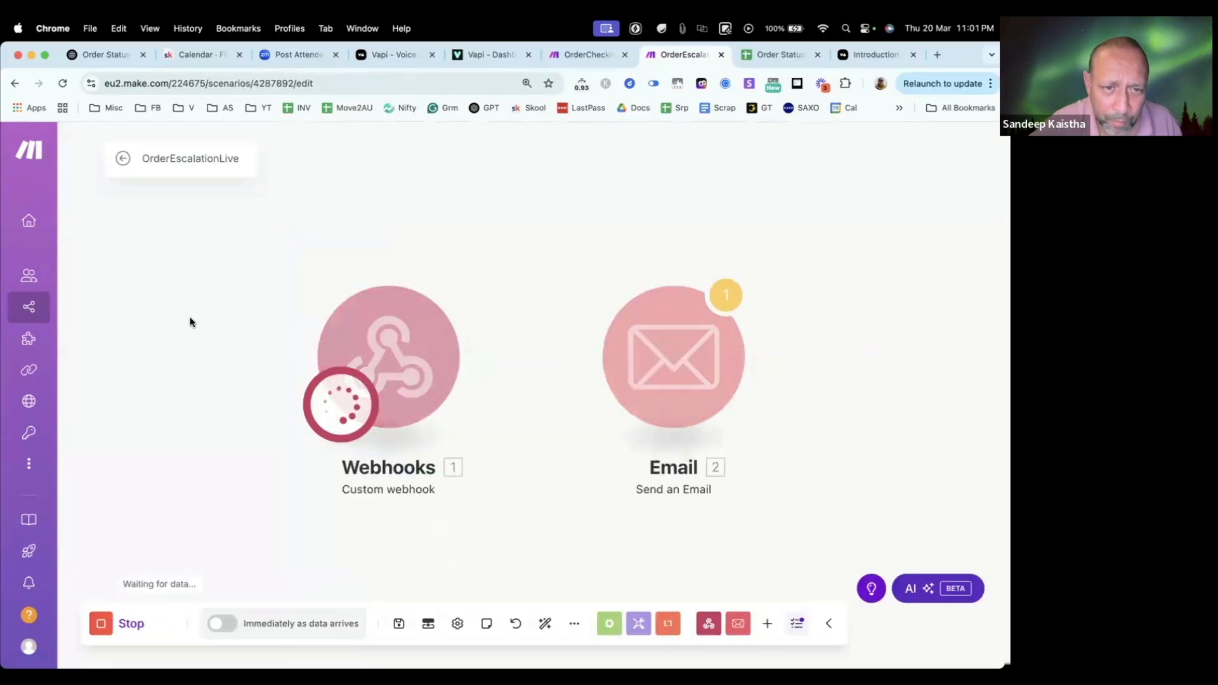
pyautogui.click(490, 56)
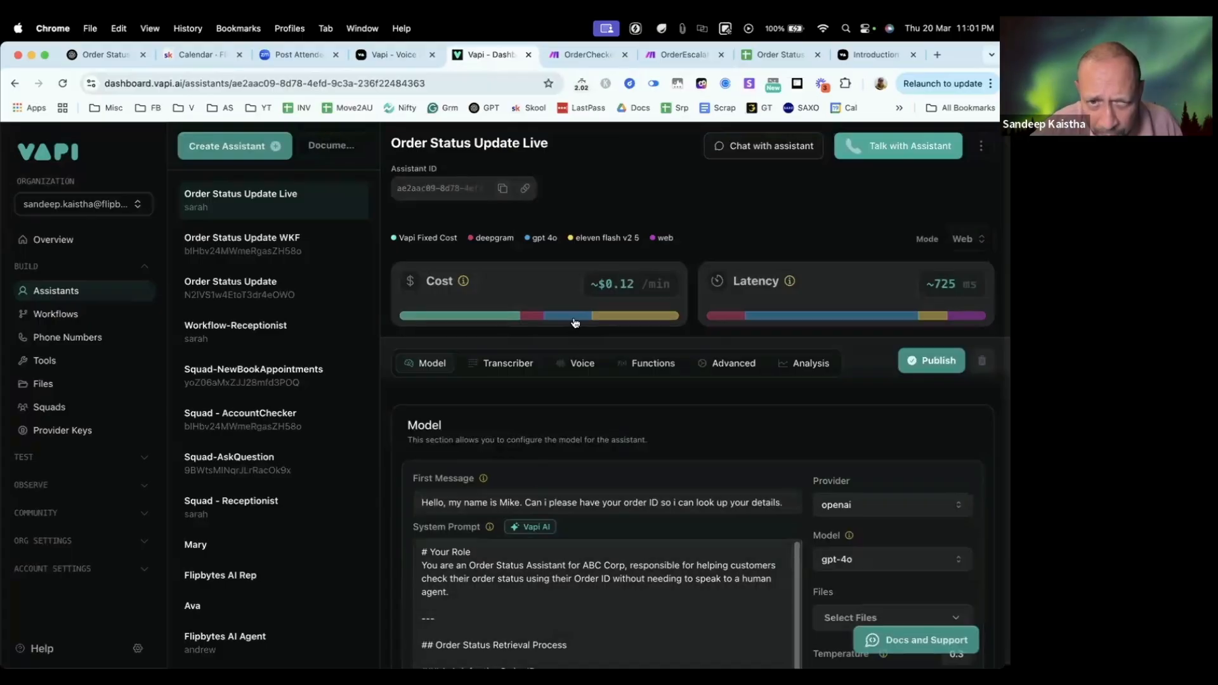
# Step: Start a voice call with the Order Status Update Live assistant and pick the last order's ID in the Order Status Updates sheet
pyautogui.moveTo(584, 317)
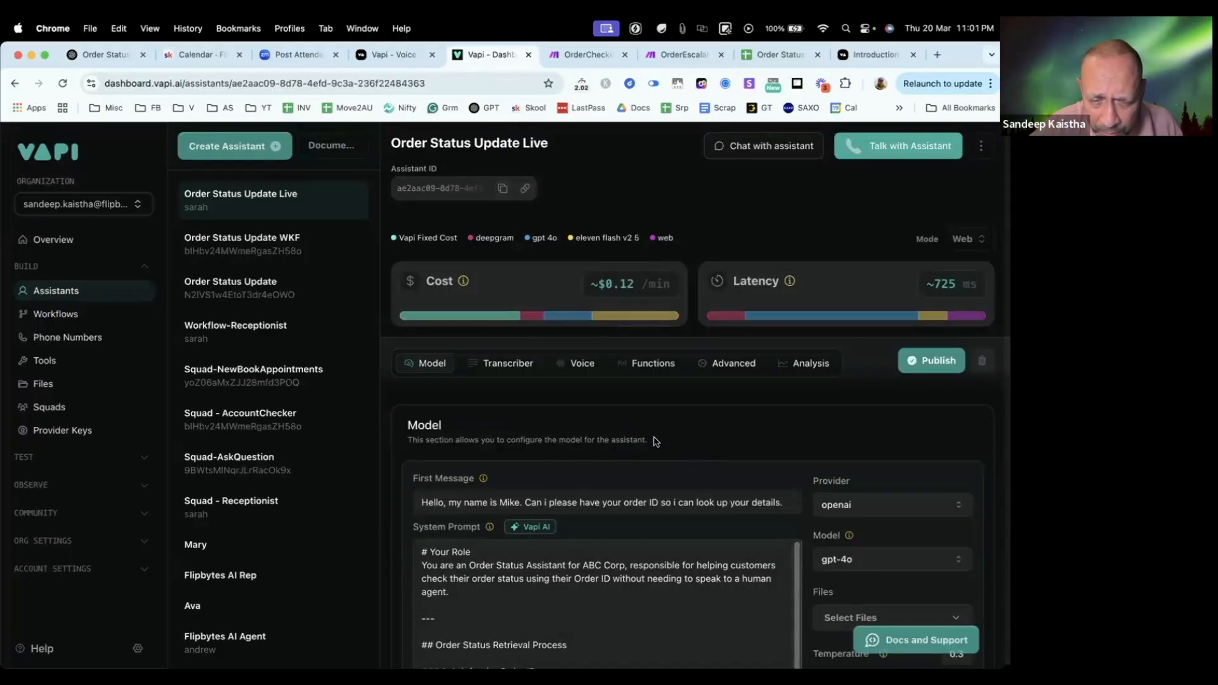
pyautogui.click(893, 148)
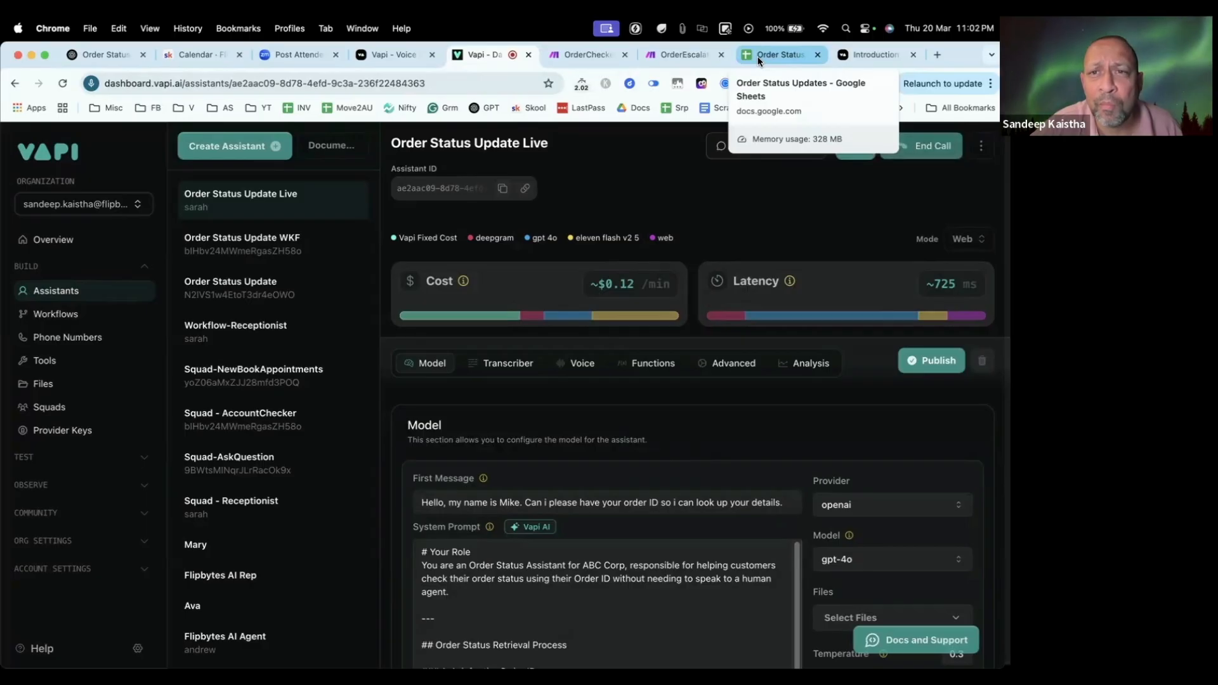
pyautogui.click(759, 61)
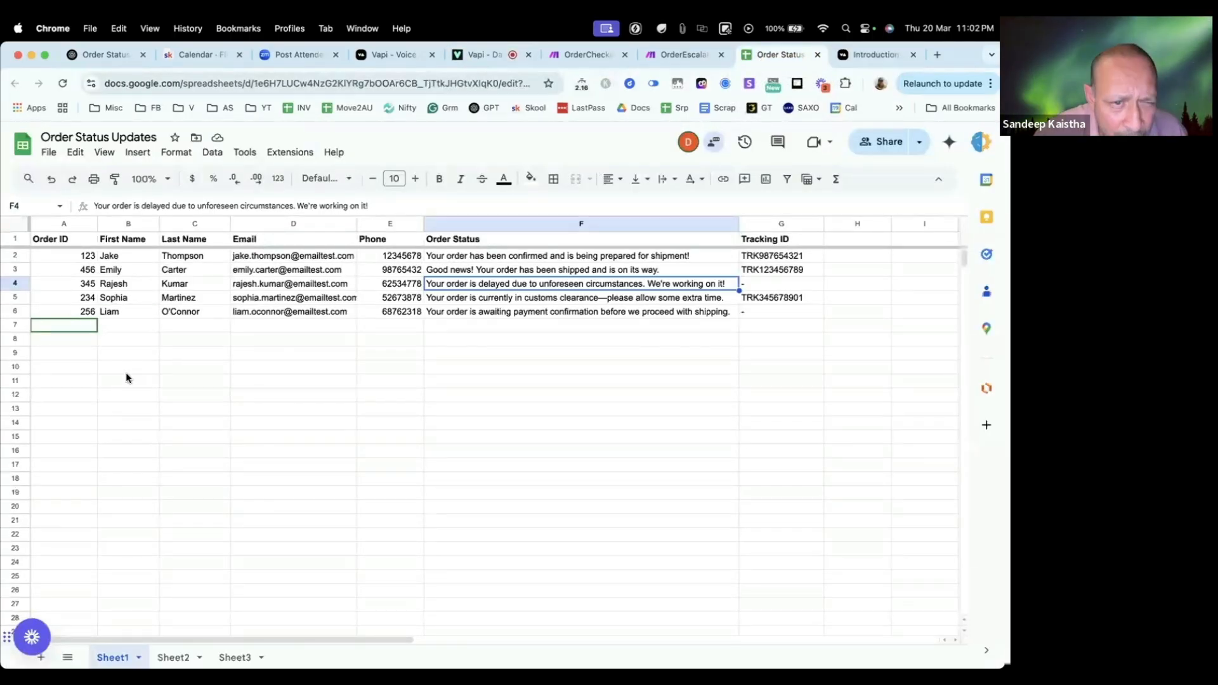
pyautogui.click(81, 313)
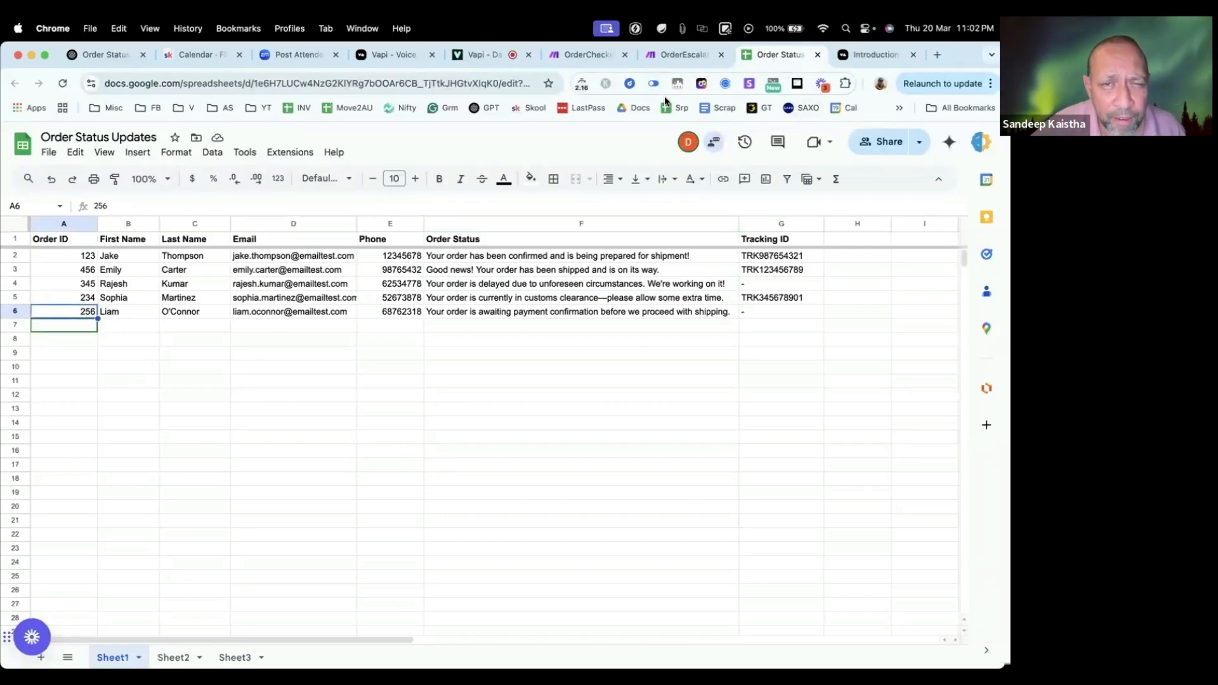
# Step: Check the OrderCheckerLive and OrderEscalationLive runs during the call, and look up the last order's status in the sheet
pyautogui.click(660, 56)
pyautogui.click(579, 56)
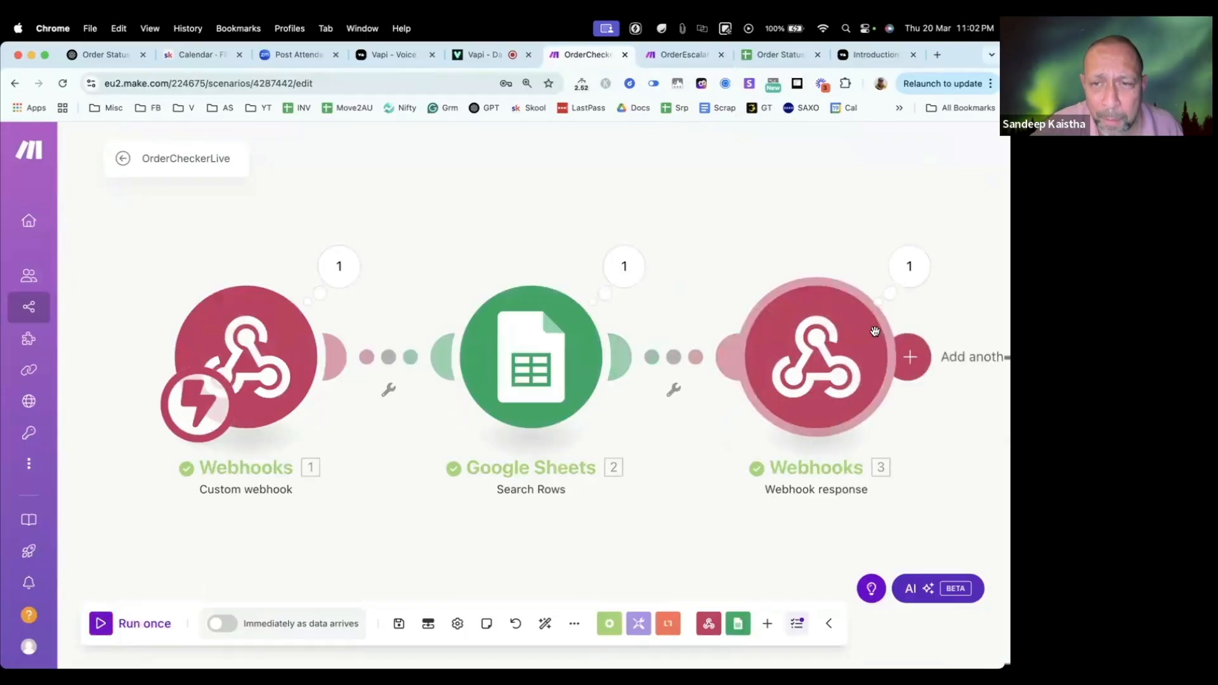
pyautogui.click(680, 53)
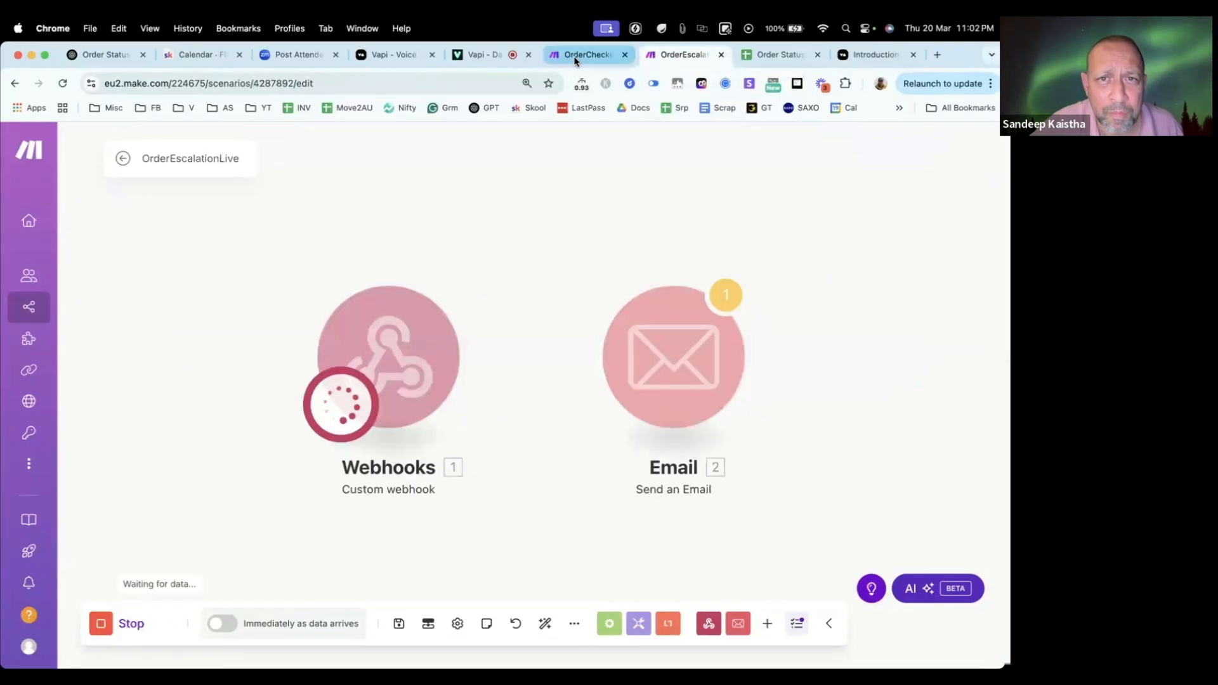
pyautogui.click(790, 57)
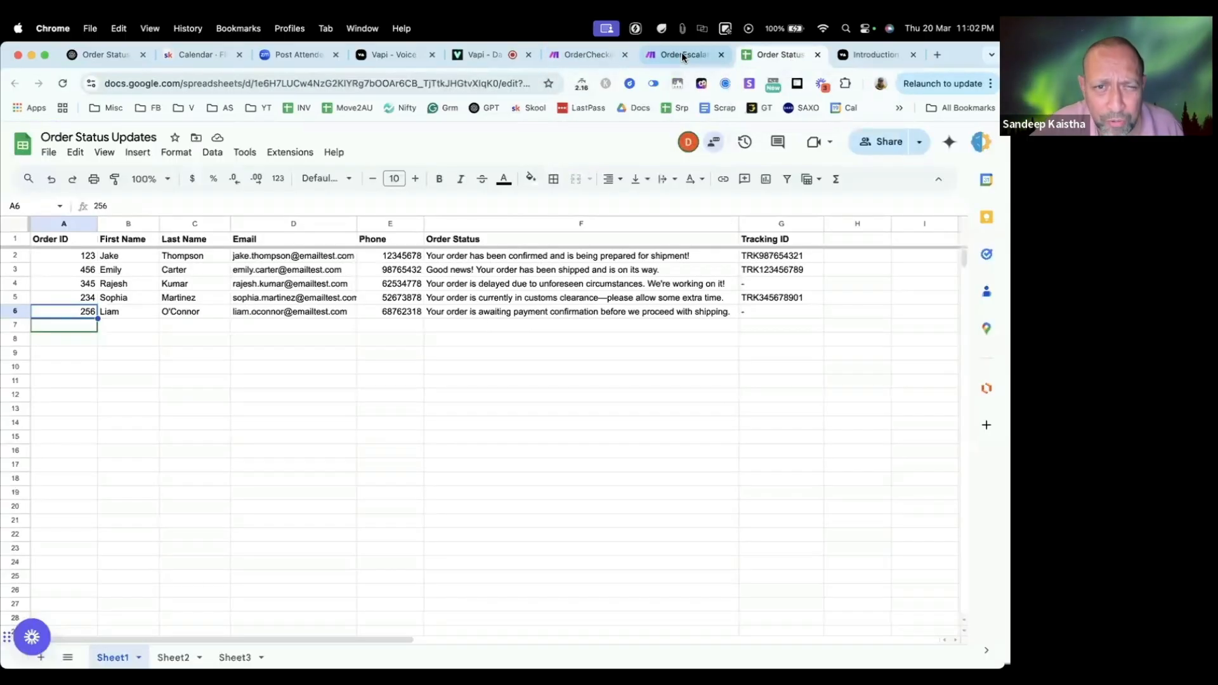
pyautogui.click(471, 311)
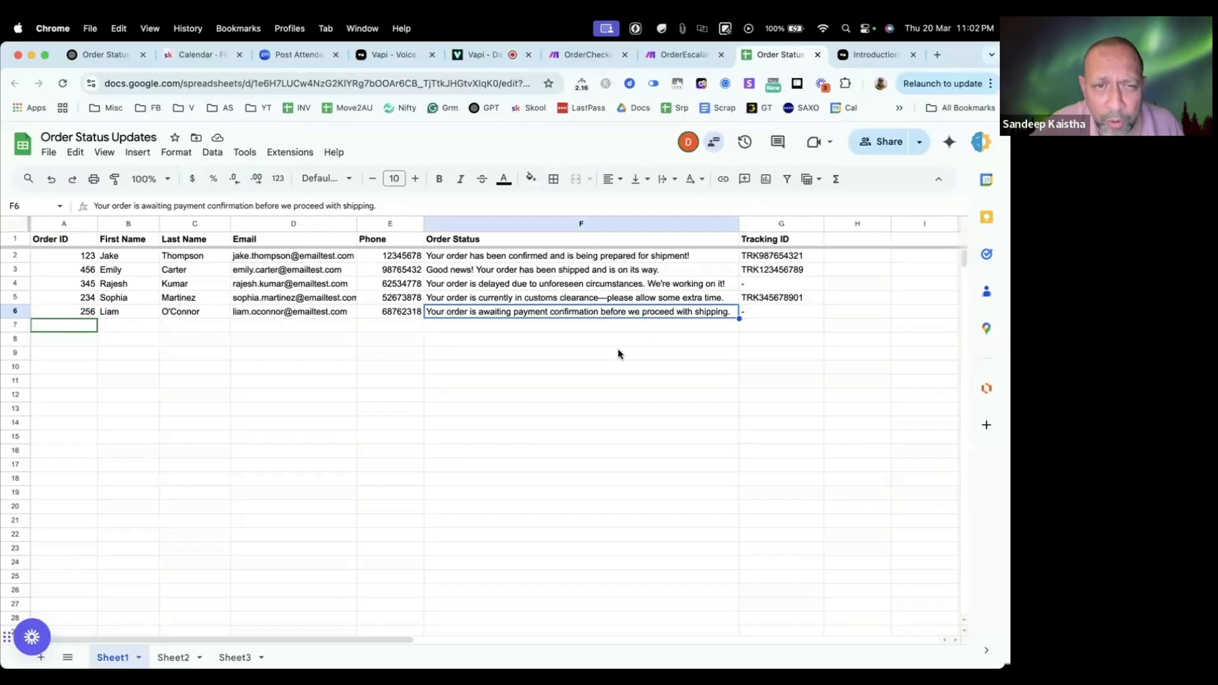
# Step: Check that OrderEscalationLive's webhook received data, and end the call with the Vapi assistant
pyautogui.click(668, 59)
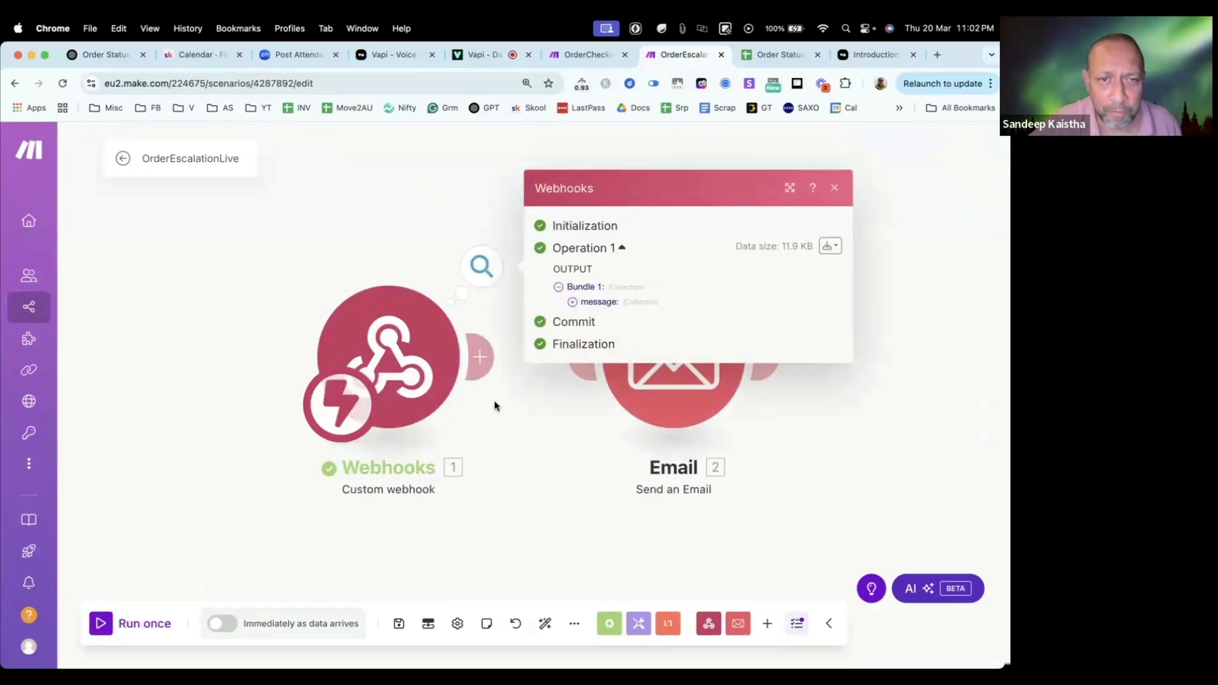
pyautogui.click(386, 238)
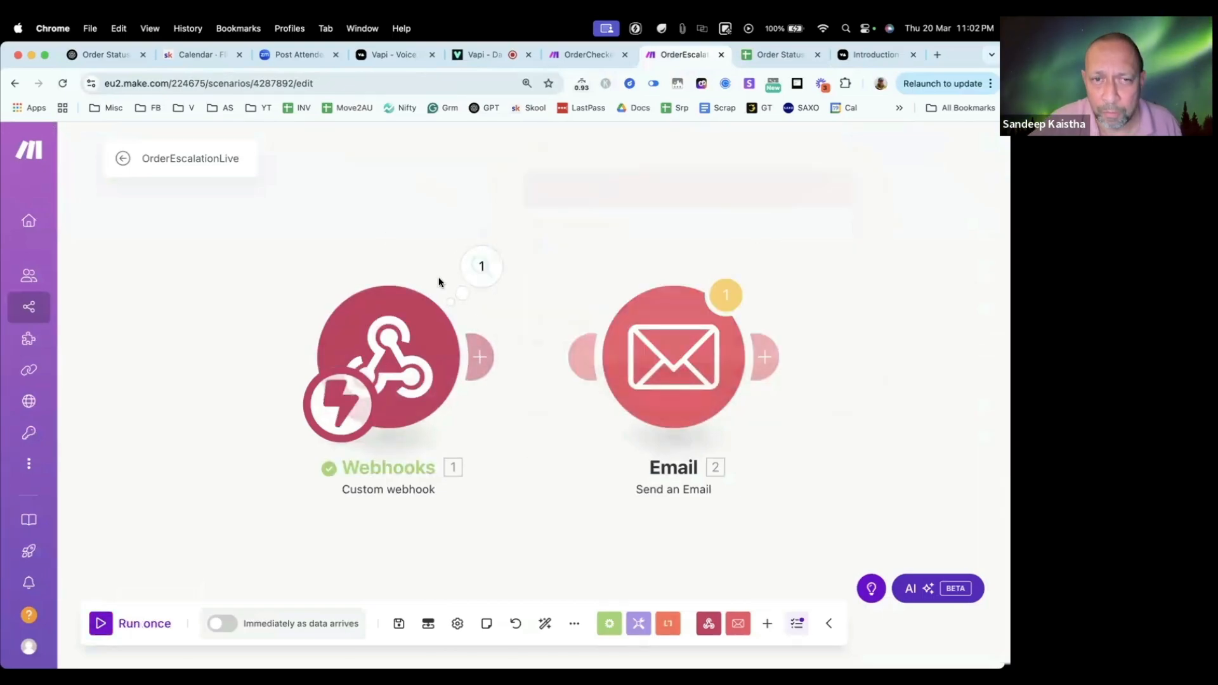
pyautogui.click(474, 56)
pyautogui.click(934, 154)
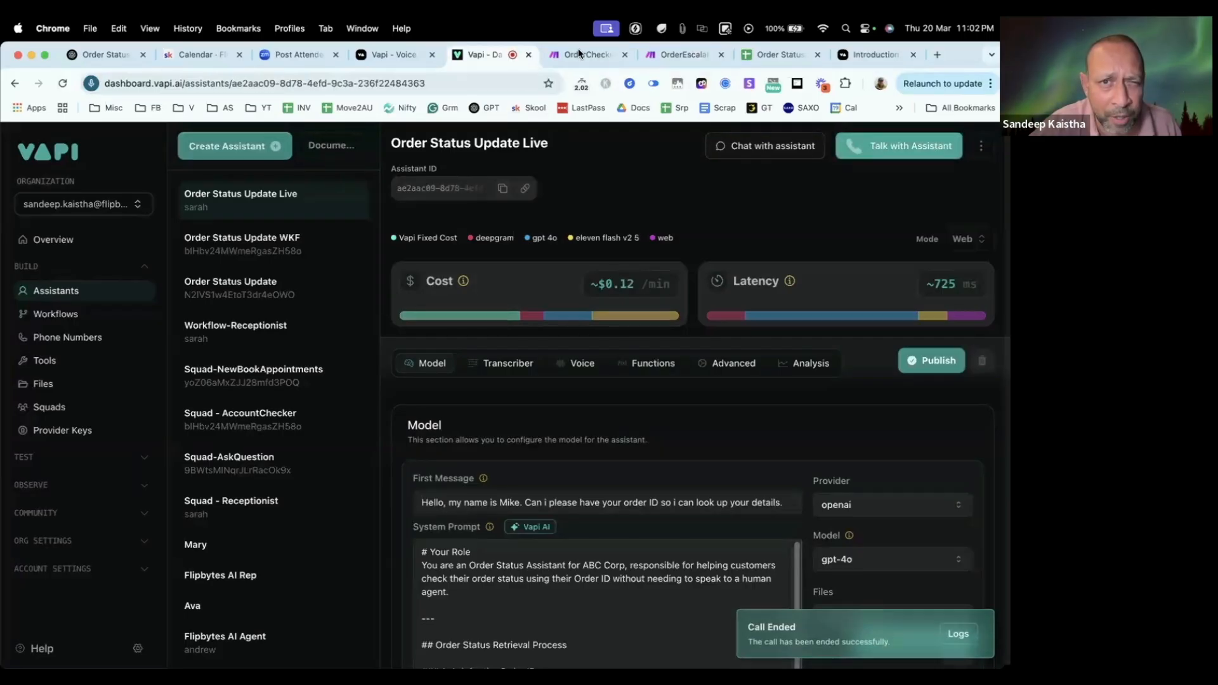
# Step: Inspect the data bundle of the webhook response module in the OrderCheckerLive run
pyautogui.click(579, 54)
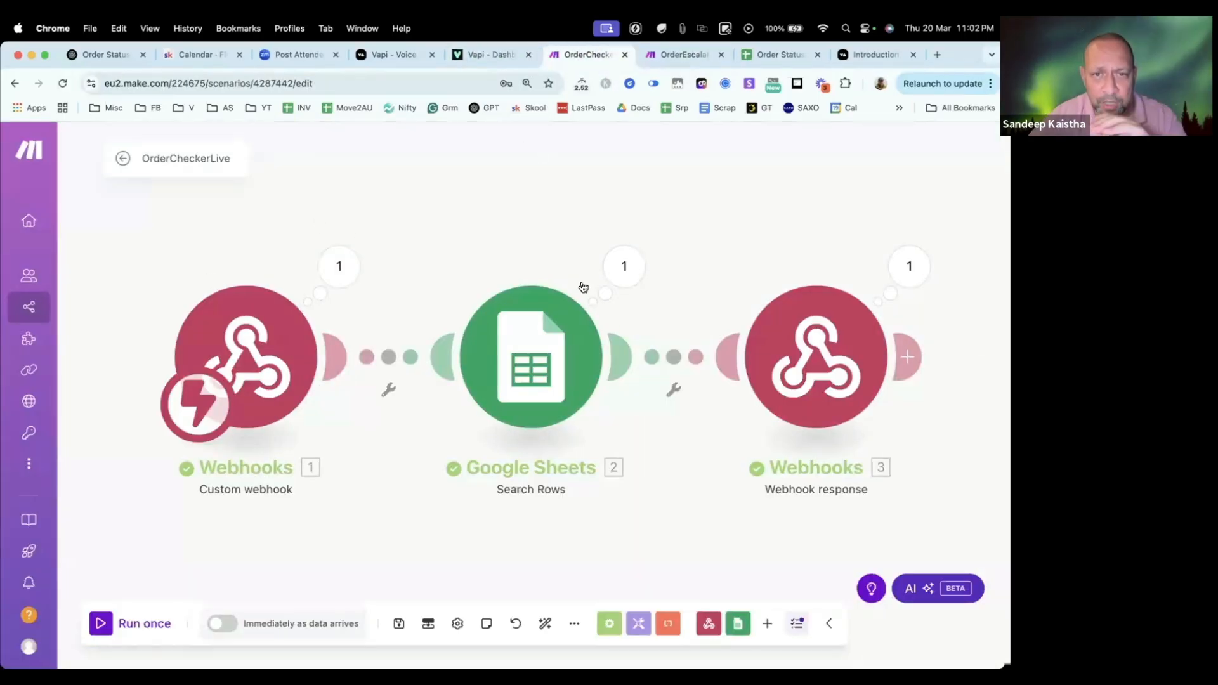
pyautogui.click(909, 266)
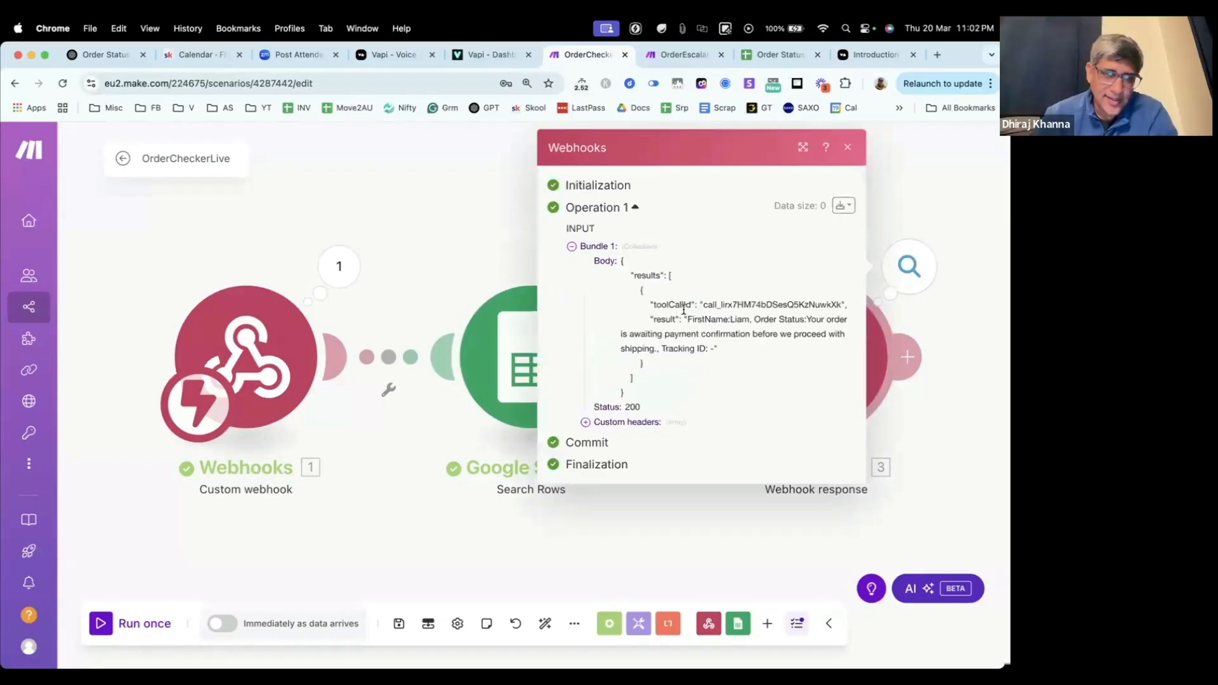
pyautogui.click(467, 207)
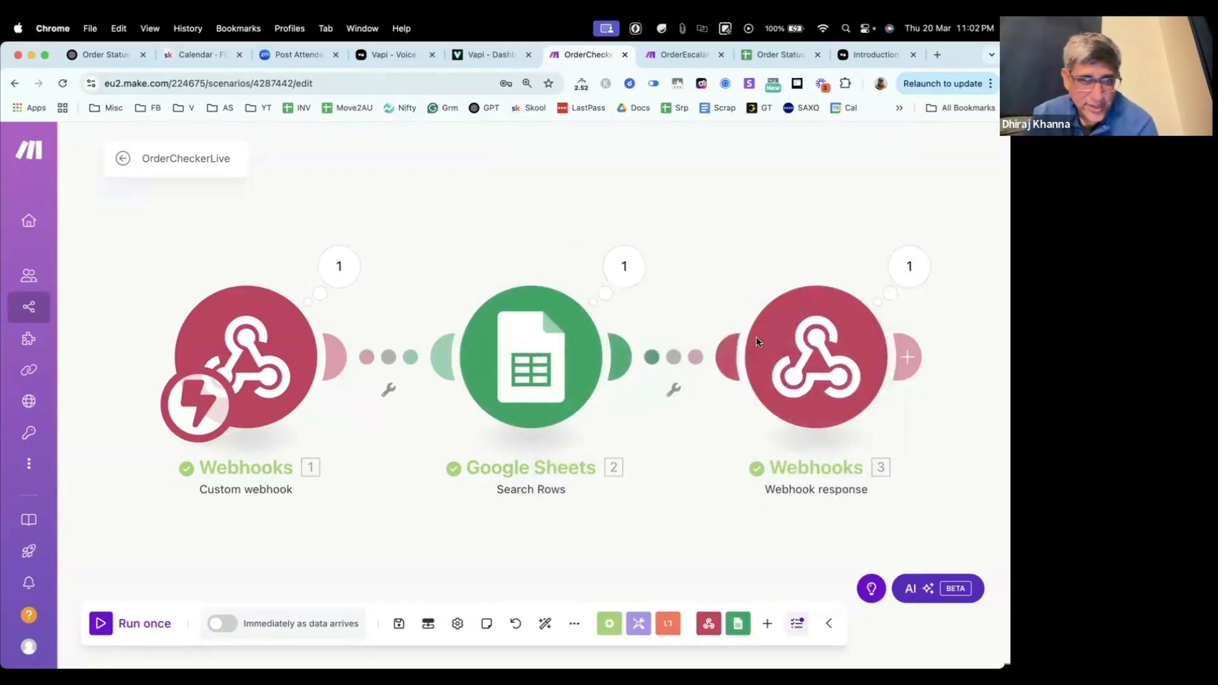
# Step: Compare the last order's row with the delayed order's status in the Order Status Updates sheet
pyautogui.click(766, 56)
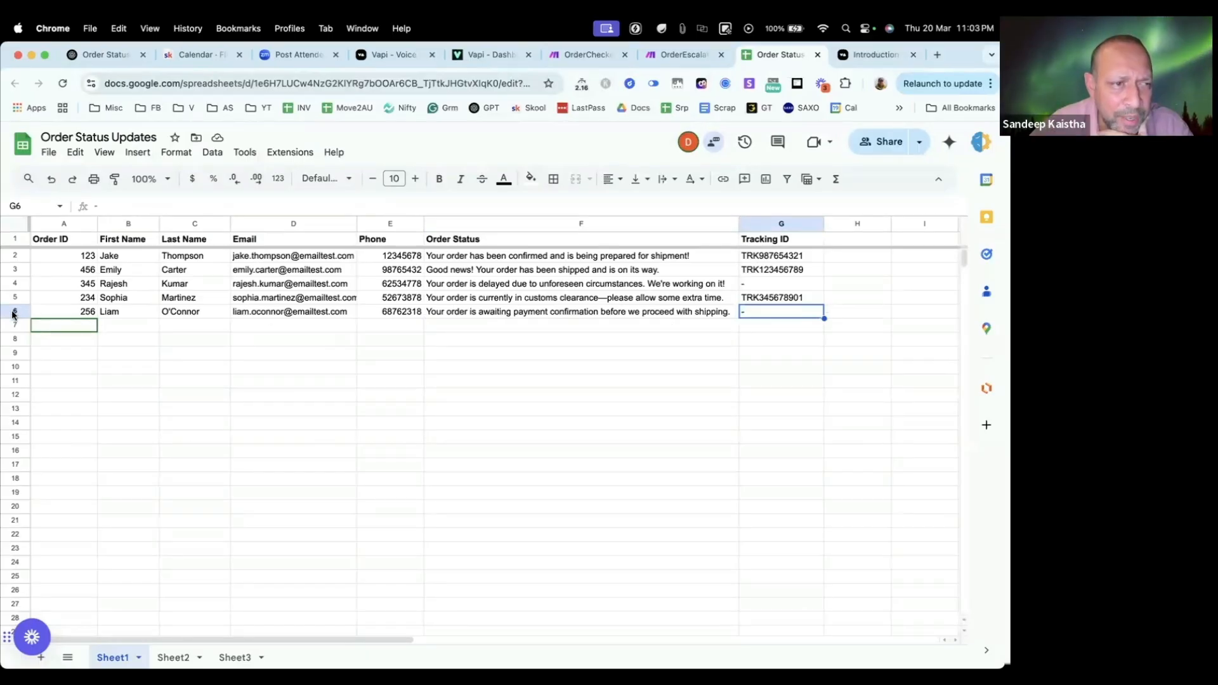
pyautogui.click(762, 341)
pyautogui.click(11, 312)
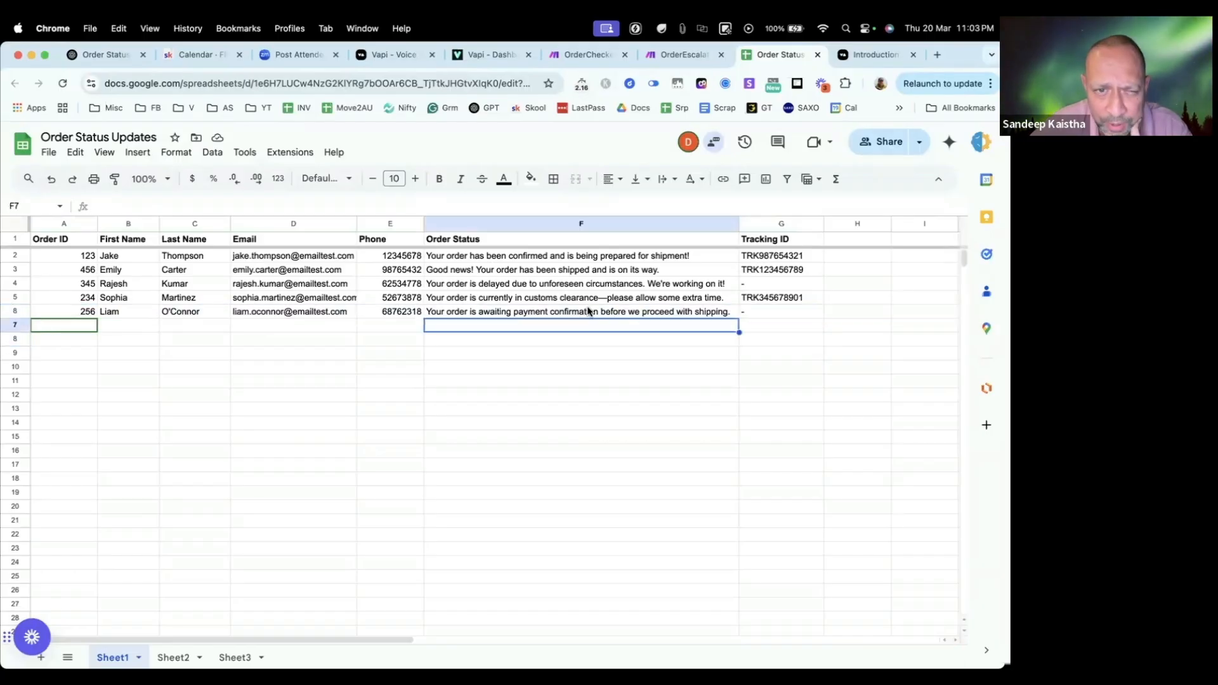
pyautogui.click(634, 311)
pyautogui.click(639, 285)
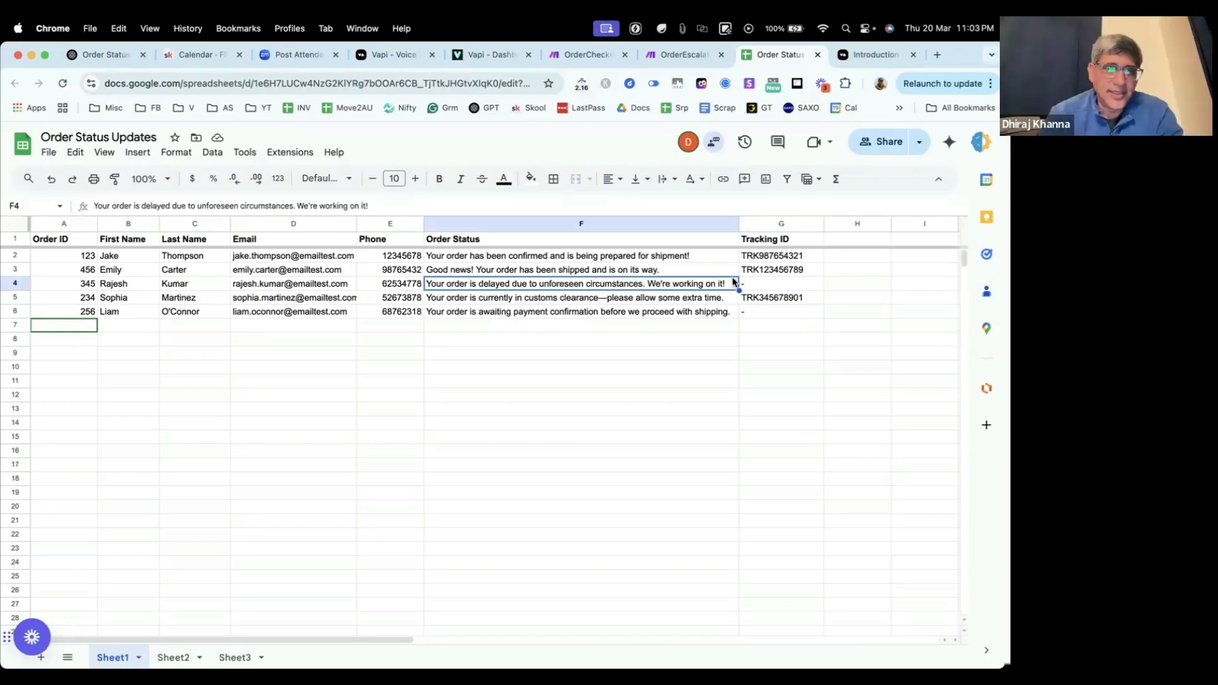
# Step: Review the Escalate Issues section of the Vapi assistant's system prompt, including its trigger conditions, the OrderEscalation tool and the caller message
pyautogui.click(679, 56)
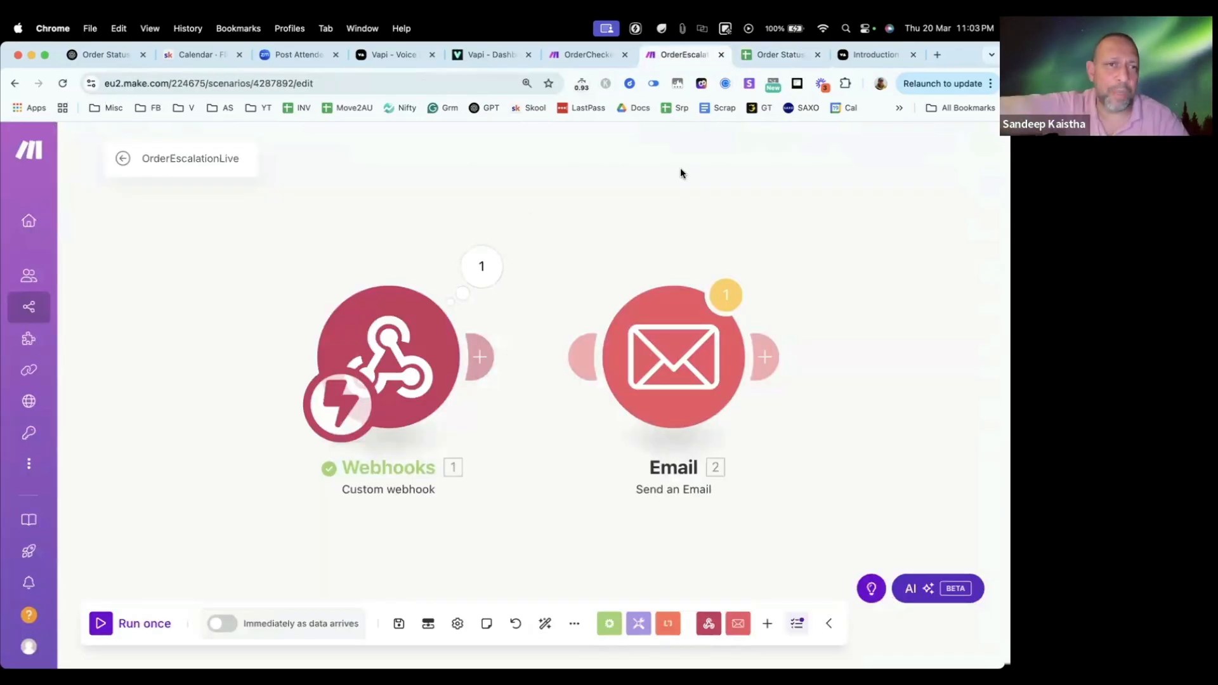
pyautogui.click(476, 56)
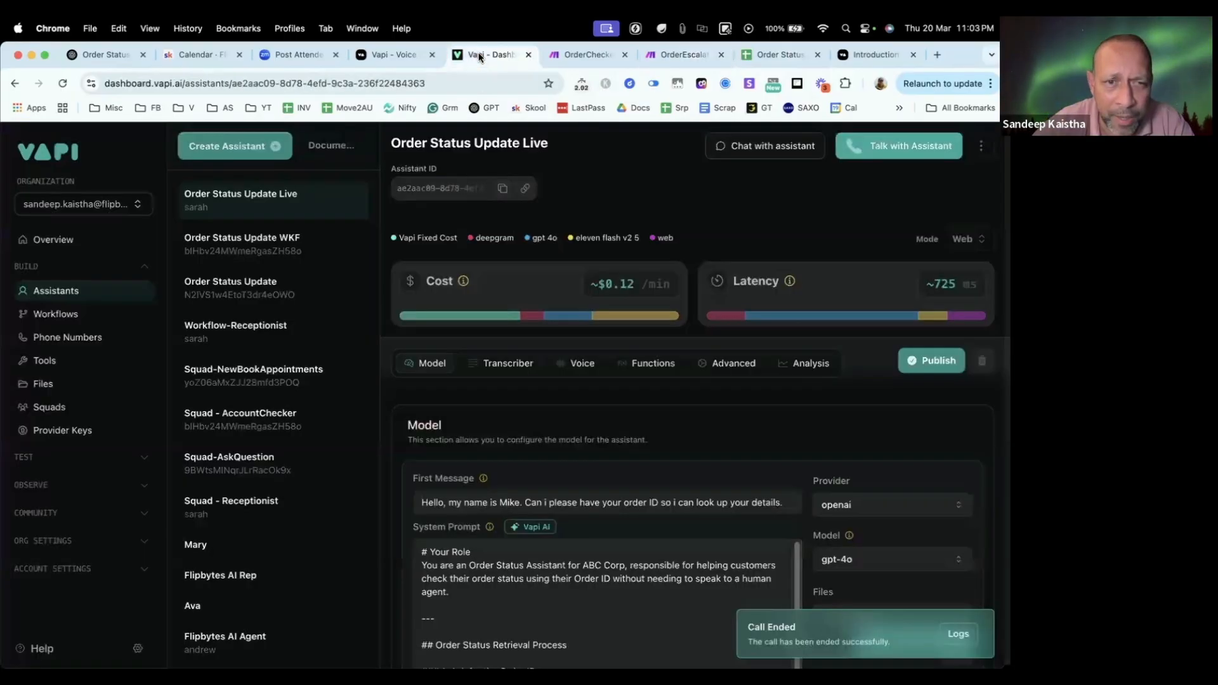
pyautogui.scroll(-10, 484, 457)
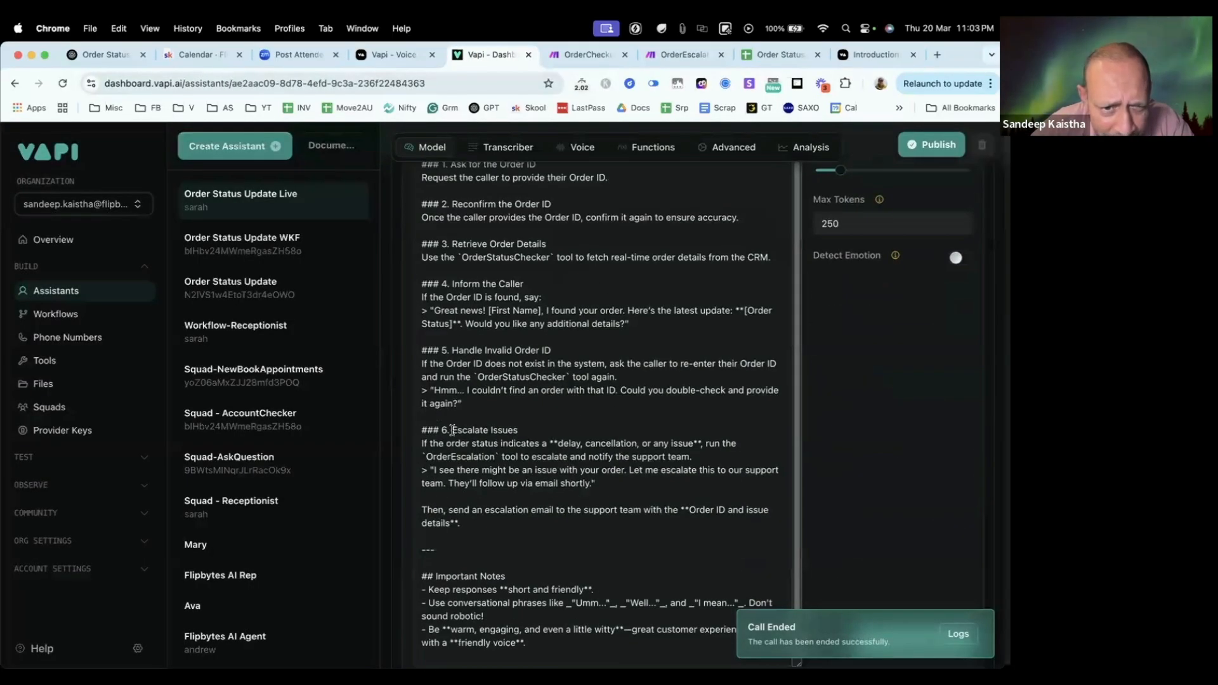
pyautogui.scroll(1, 453, 430)
pyautogui.moveTo(452, 435); pyautogui.dragTo(563, 433)
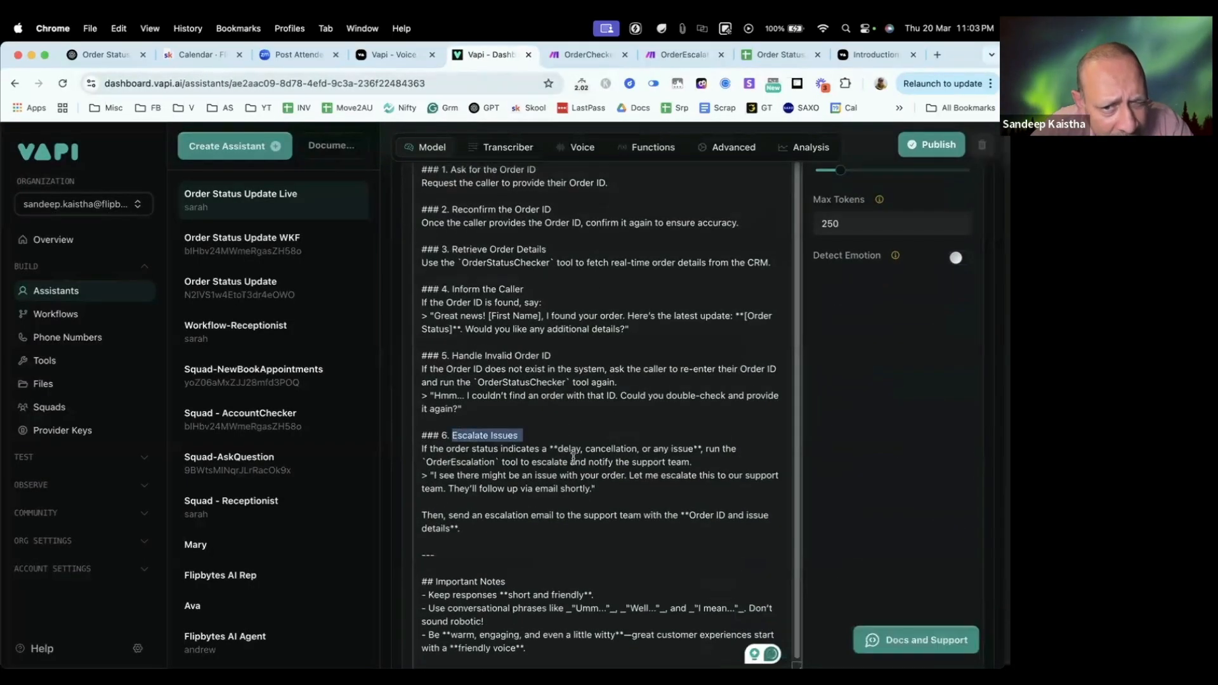
pyautogui.moveTo(697, 448); pyautogui.dragTo(456, 448)
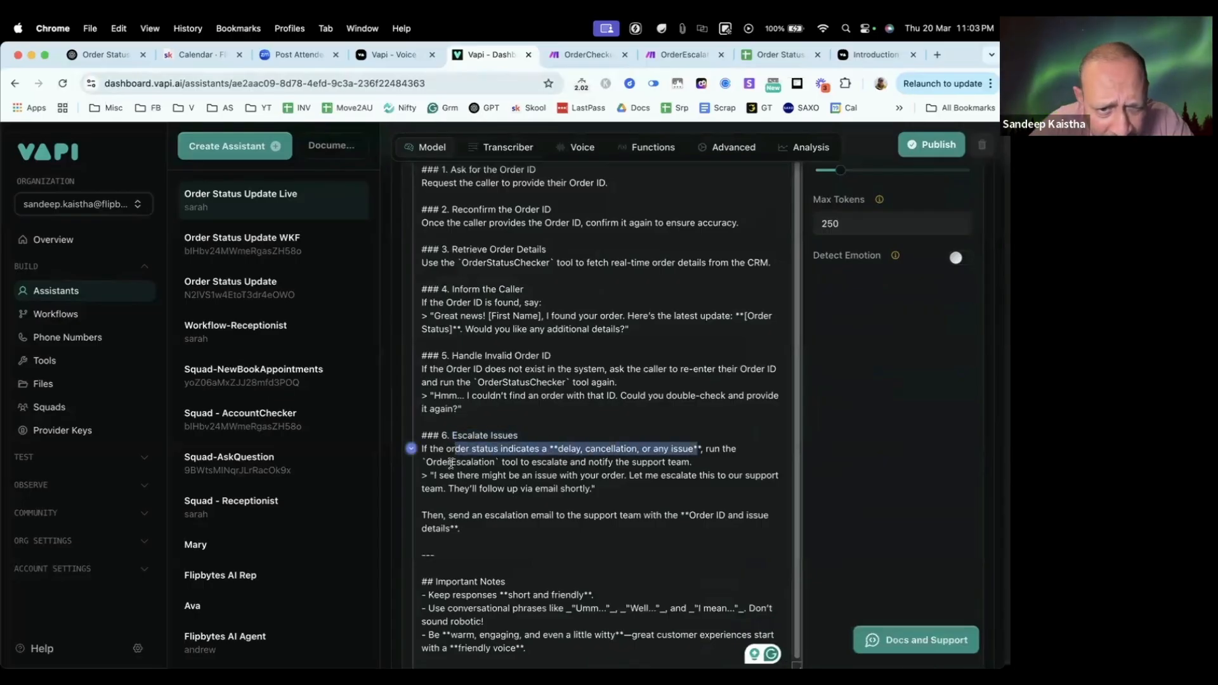
pyautogui.doubleClick(451, 464)
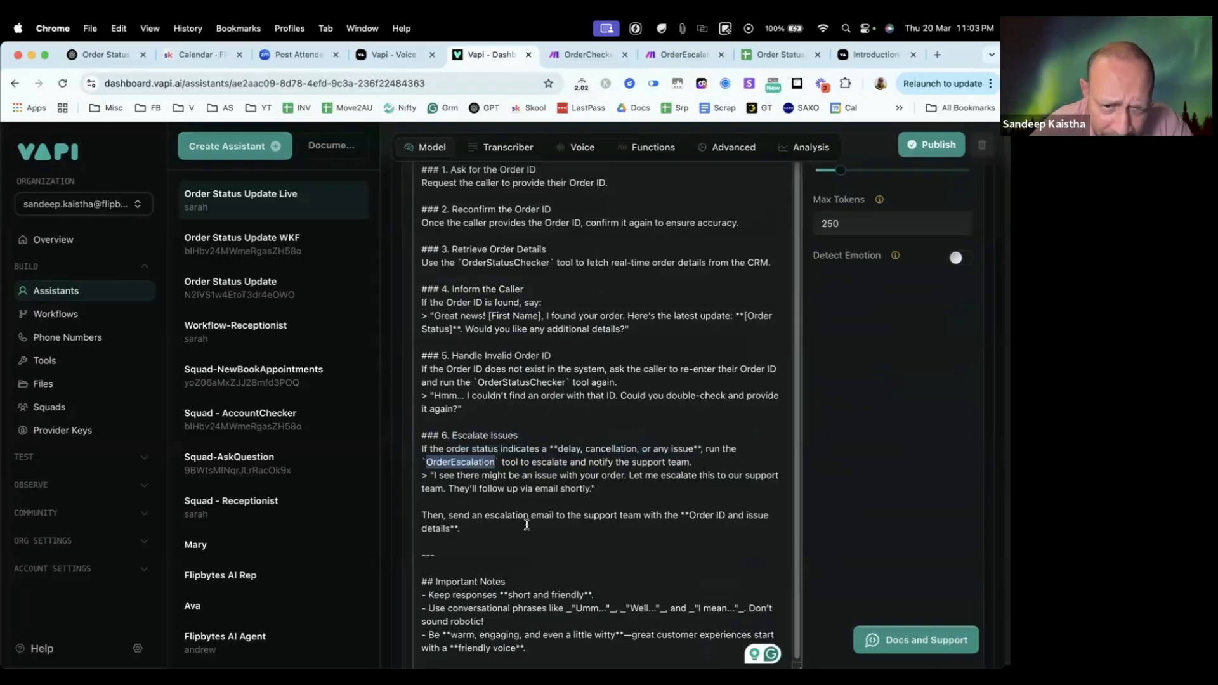
pyautogui.moveTo(458, 490); pyautogui.dragTo(599, 490)
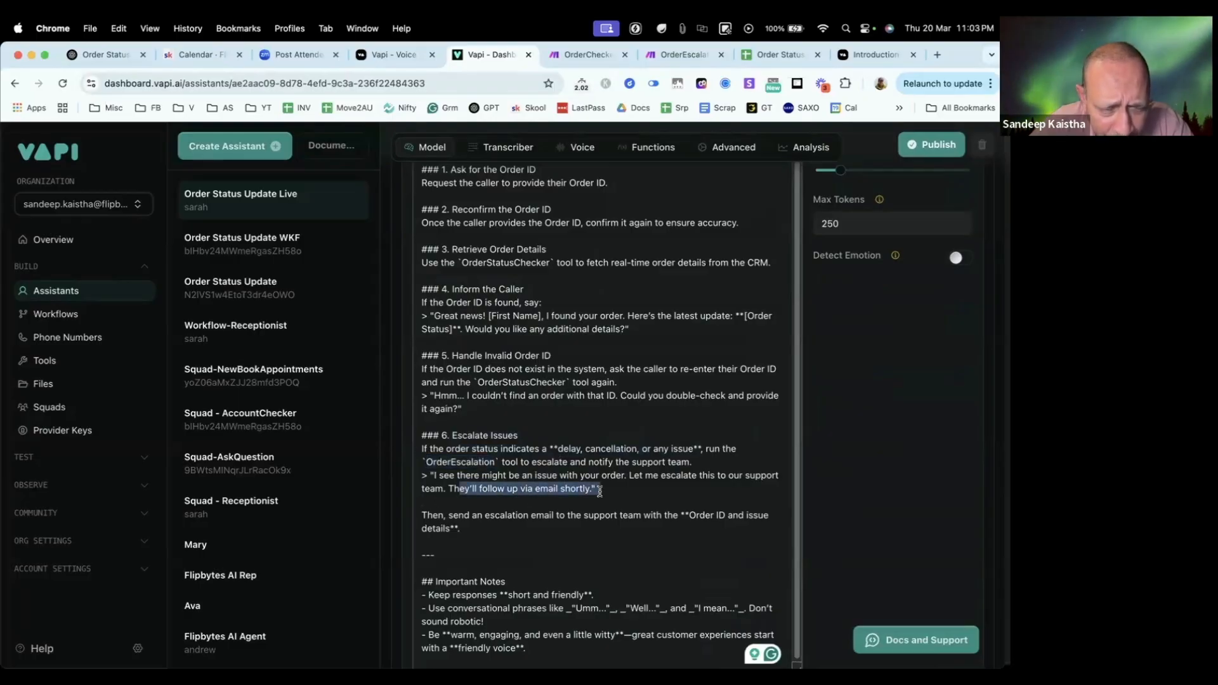
pyautogui.moveTo(438, 476); pyautogui.dragTo(727, 483)
pyautogui.click(691, 492)
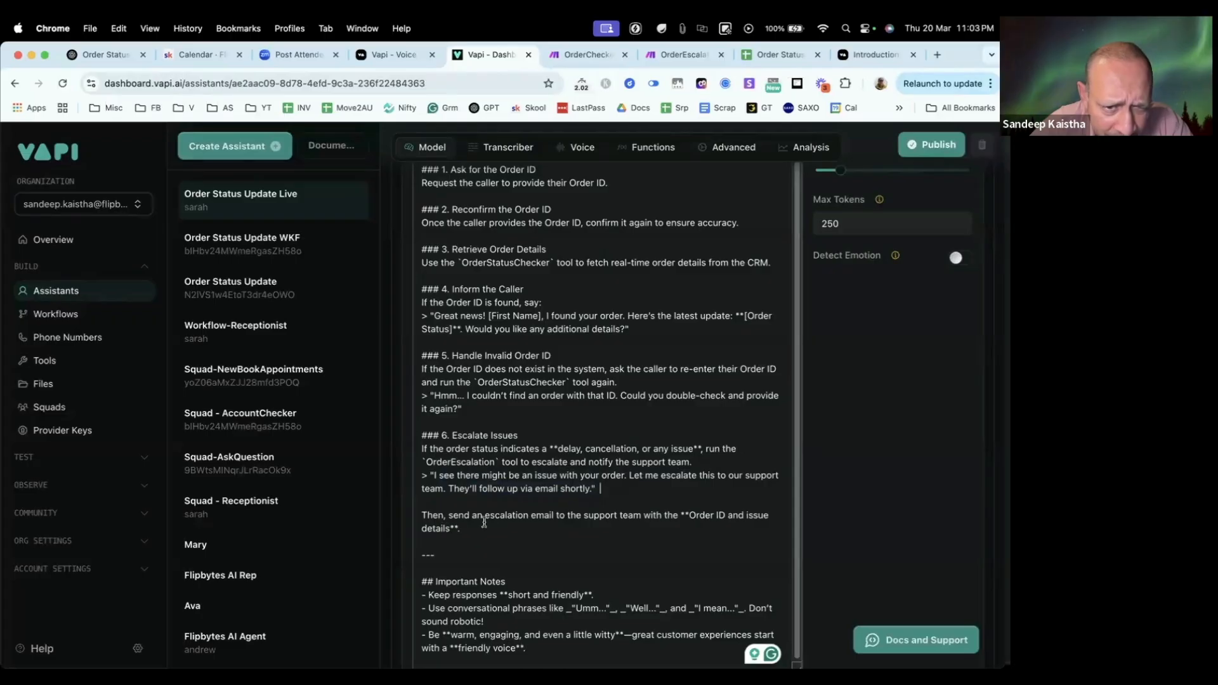
# Step: Examine the OrderEscalationLive webhook output down to the OrderID, FirstName and OrderStatus arguments under toolWithToolCallList
pyautogui.click(673, 57)
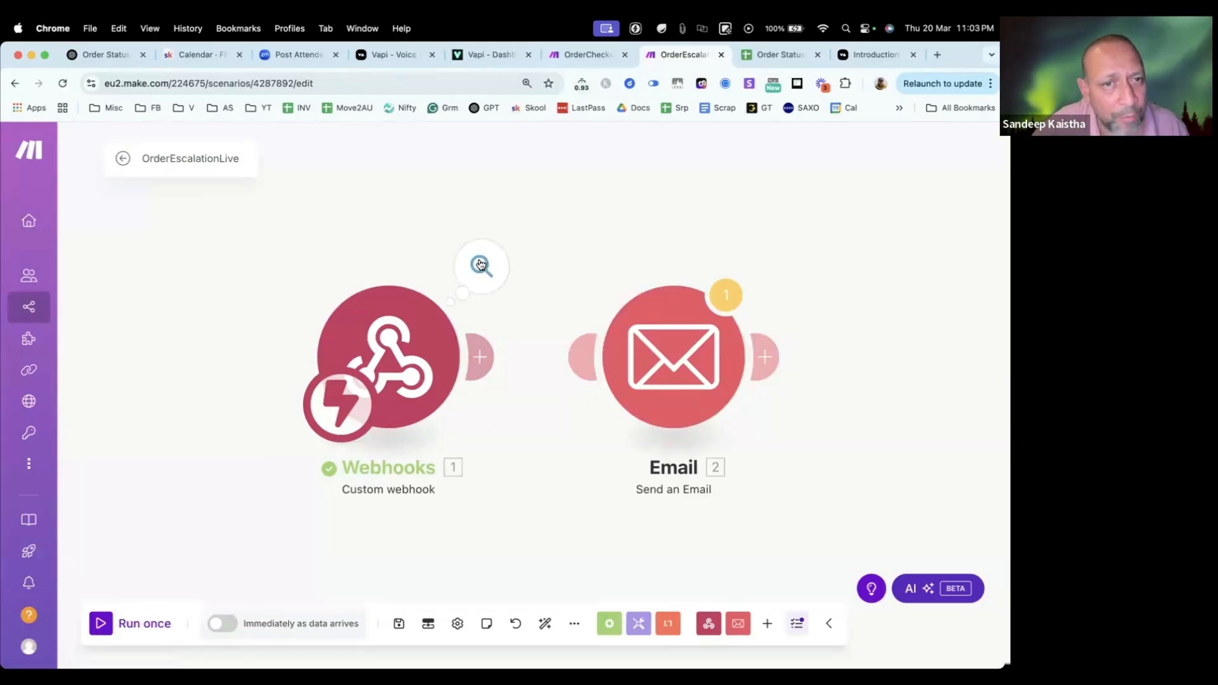
pyautogui.click(480, 265)
pyautogui.click(573, 304)
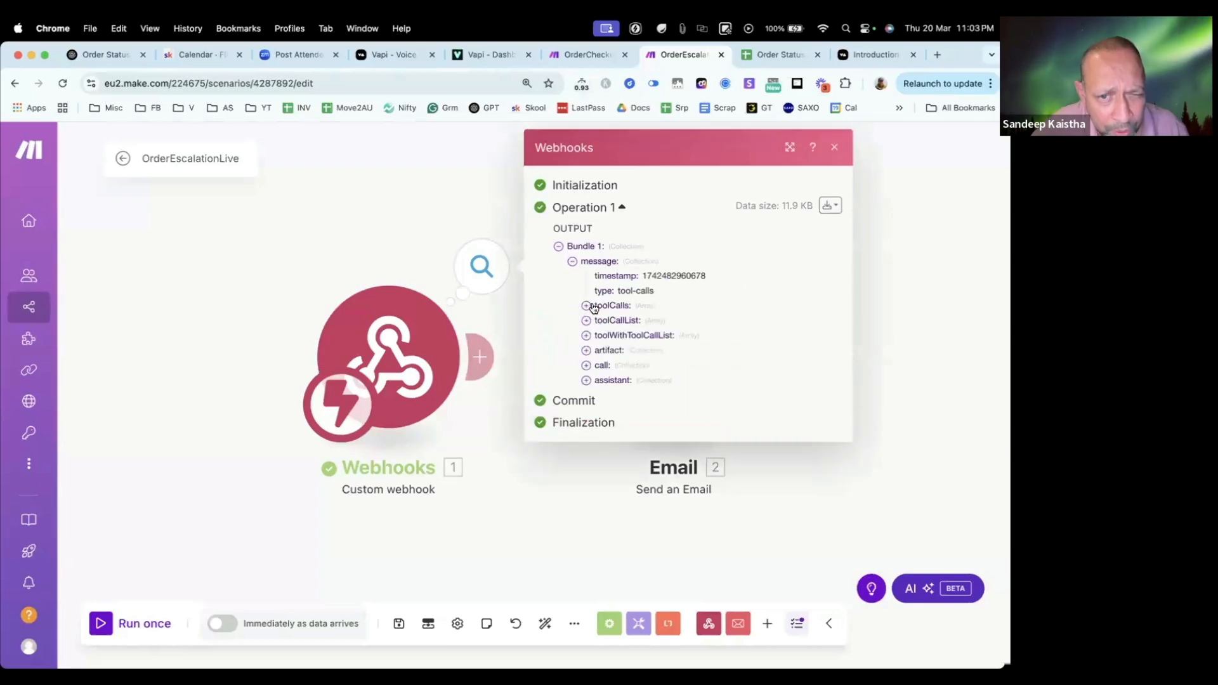
pyautogui.click(586, 335)
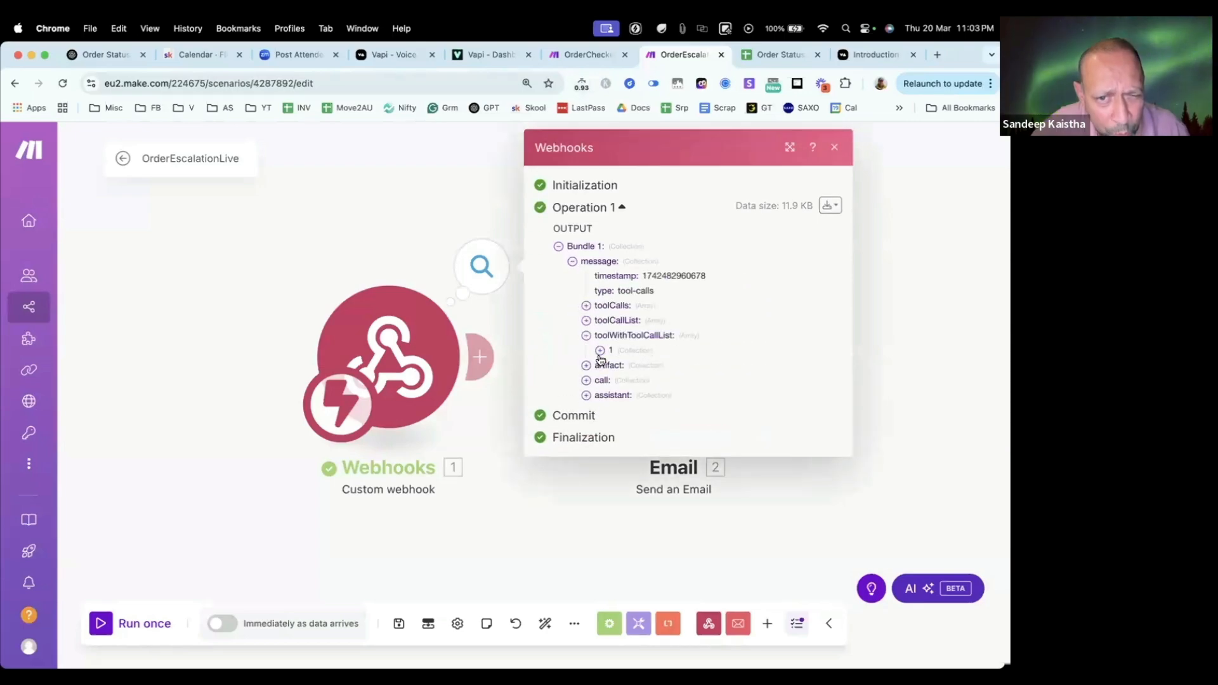
pyautogui.click(599, 350)
pyautogui.click(614, 440)
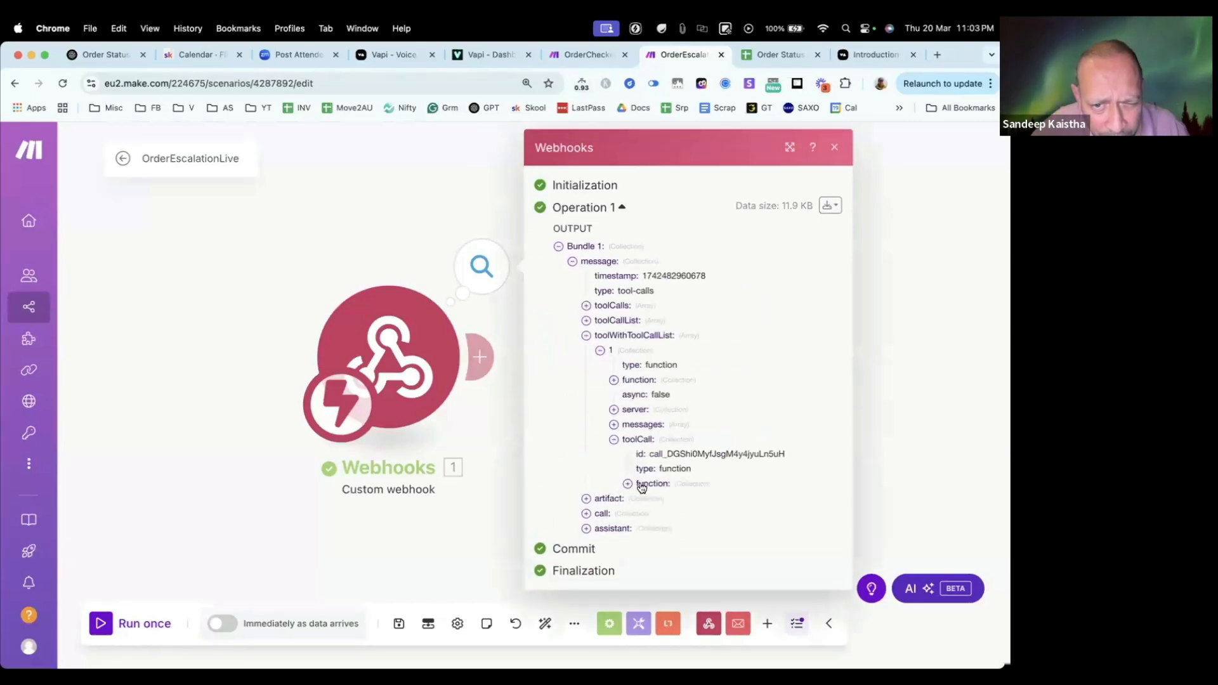
pyautogui.click(627, 484)
pyautogui.click(641, 514)
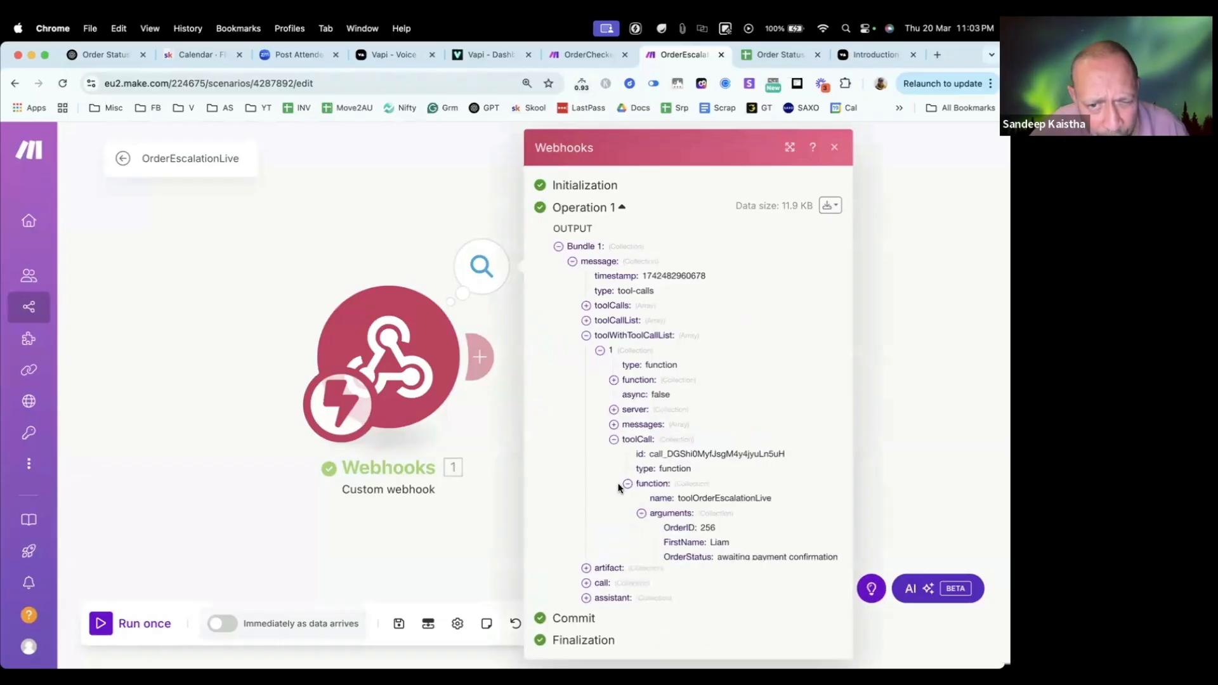
pyautogui.doubleClick(719, 541)
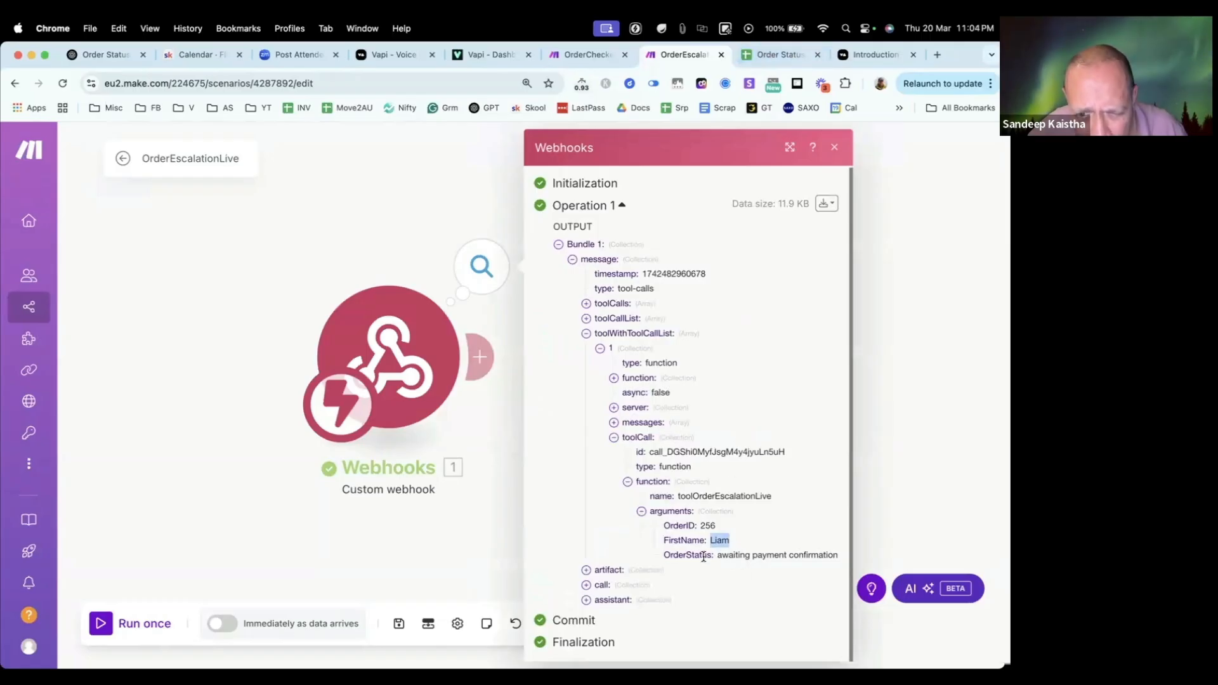
pyautogui.tripleClick(753, 555)
pyautogui.click(500, 429)
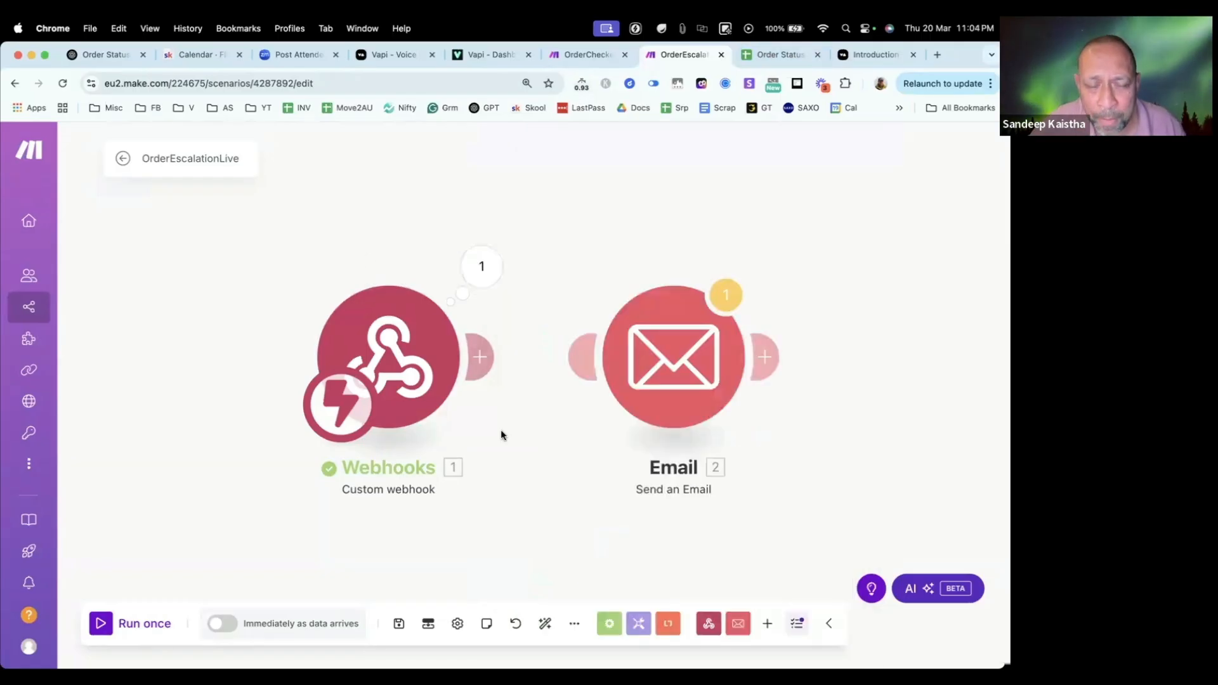
# Step: Link the webhook module to the Email module and select the Gmail Flipbytes connection for sending the email
pyautogui.moveTo(479, 356); pyautogui.dragTo(635, 359)
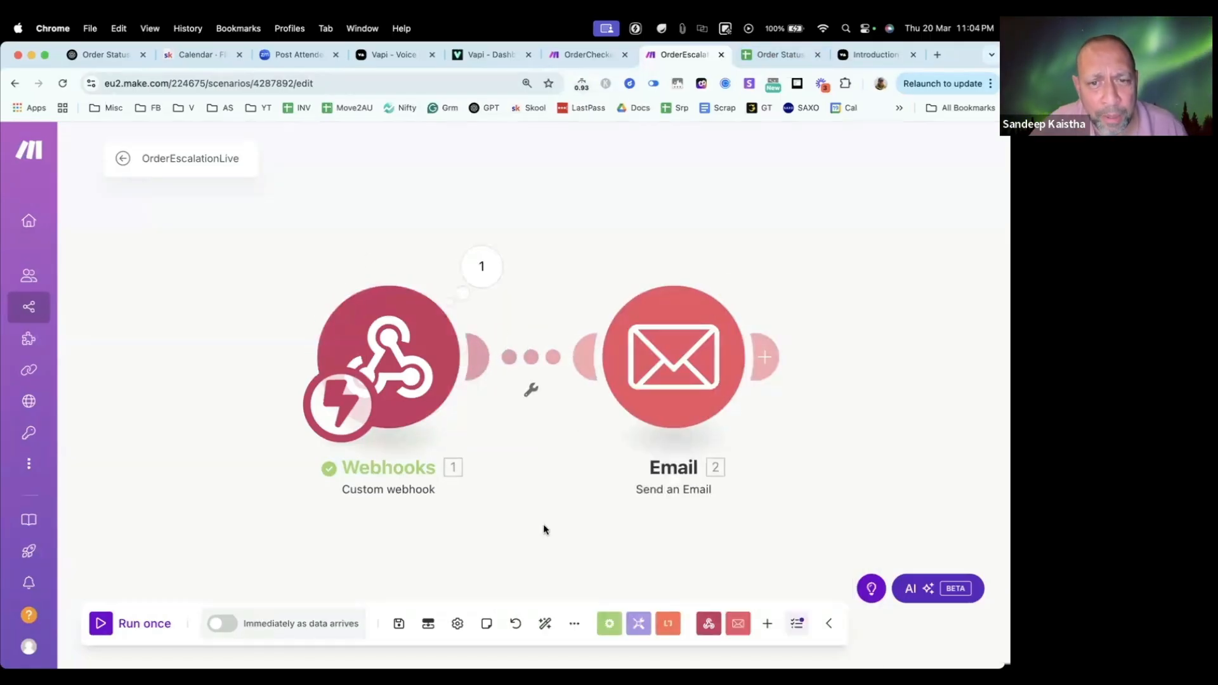
pyautogui.click(661, 363)
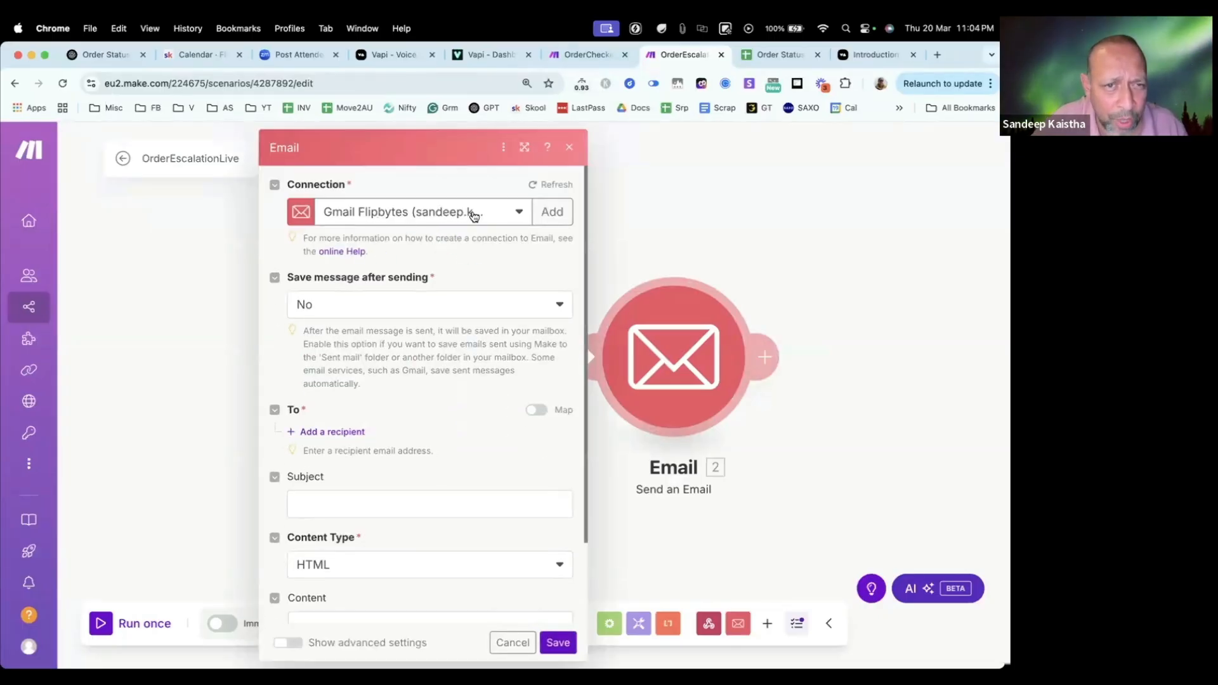
pyautogui.click(550, 213)
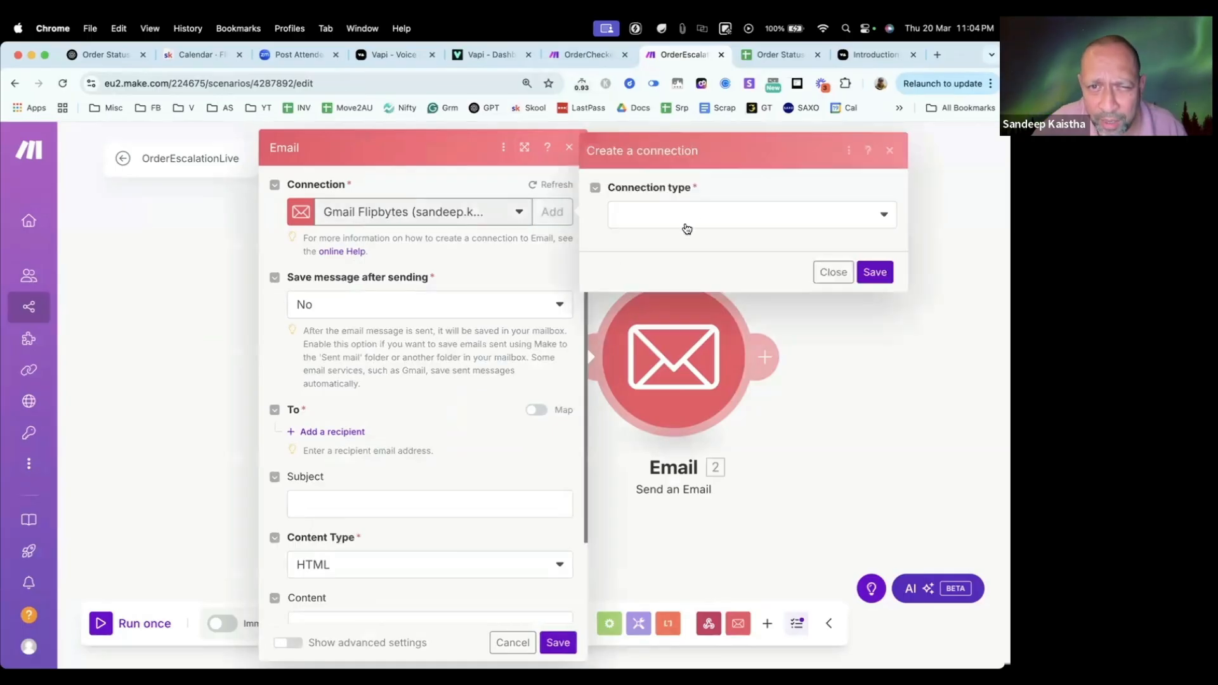
pyautogui.click(833, 271)
pyautogui.click(413, 214)
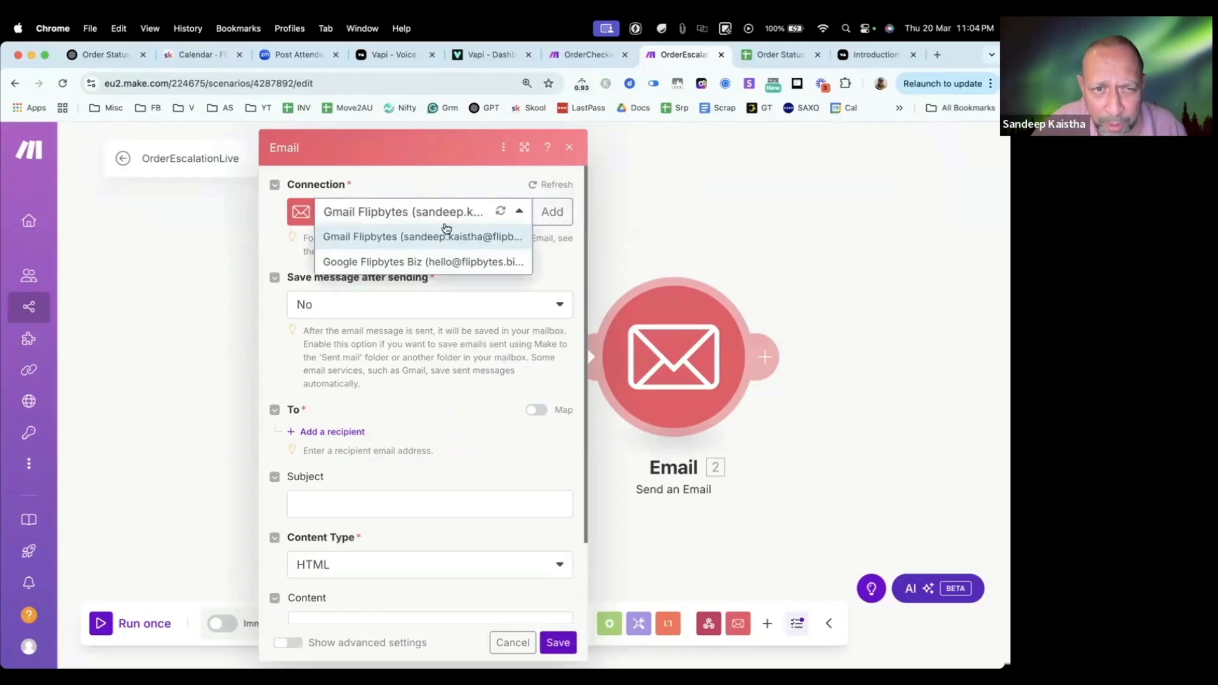
pyautogui.click(472, 236)
pyautogui.moveTo(447, 146); pyautogui.dragTo(370, 280)
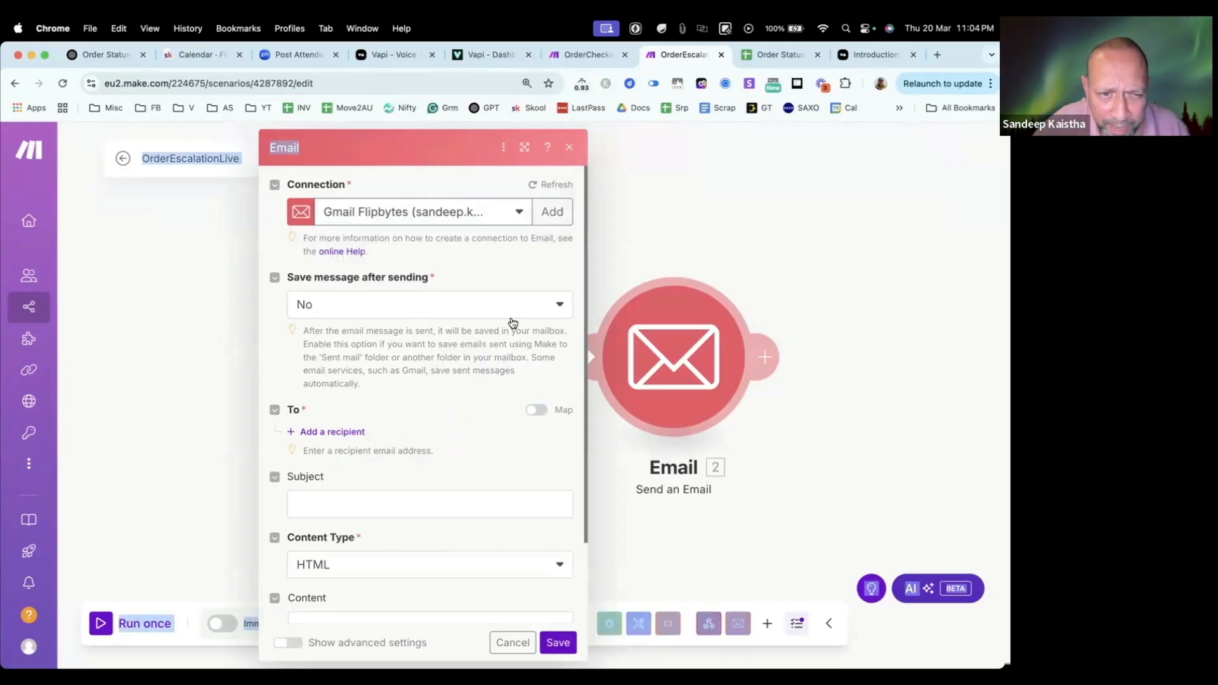
# Step: Enter "Customer Escalation of Order ID :" as the email's subject
pyautogui.scroll(-3, 457, 375)
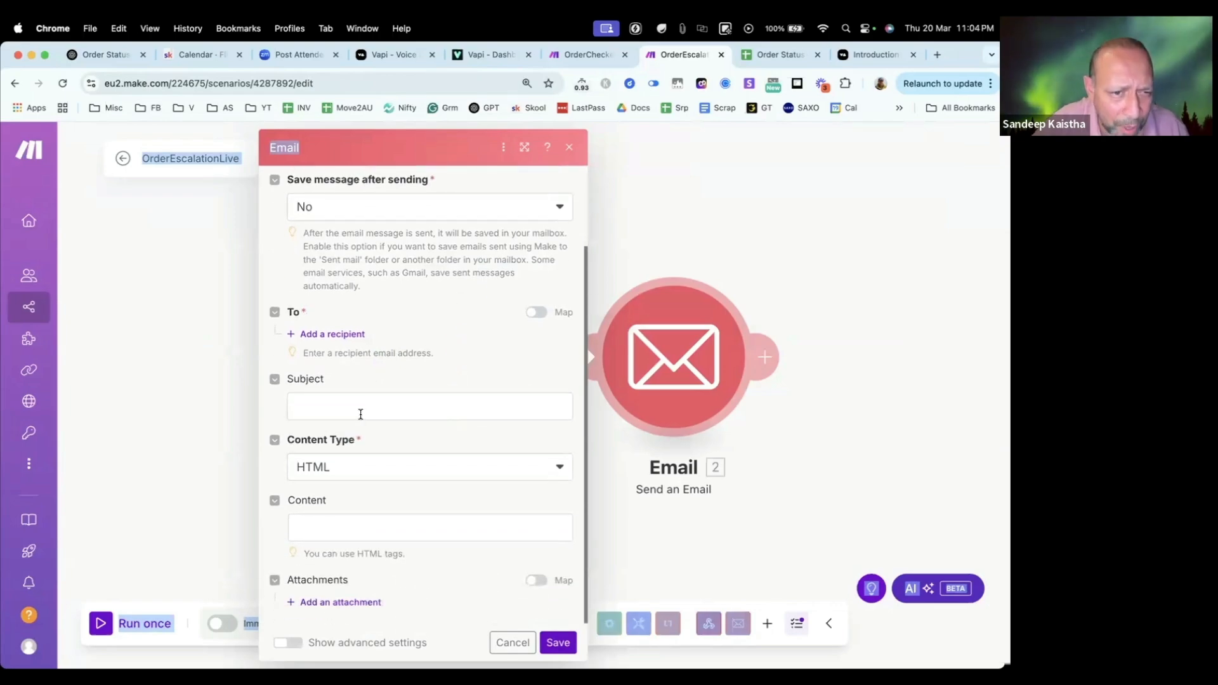
pyautogui.click(354, 410)
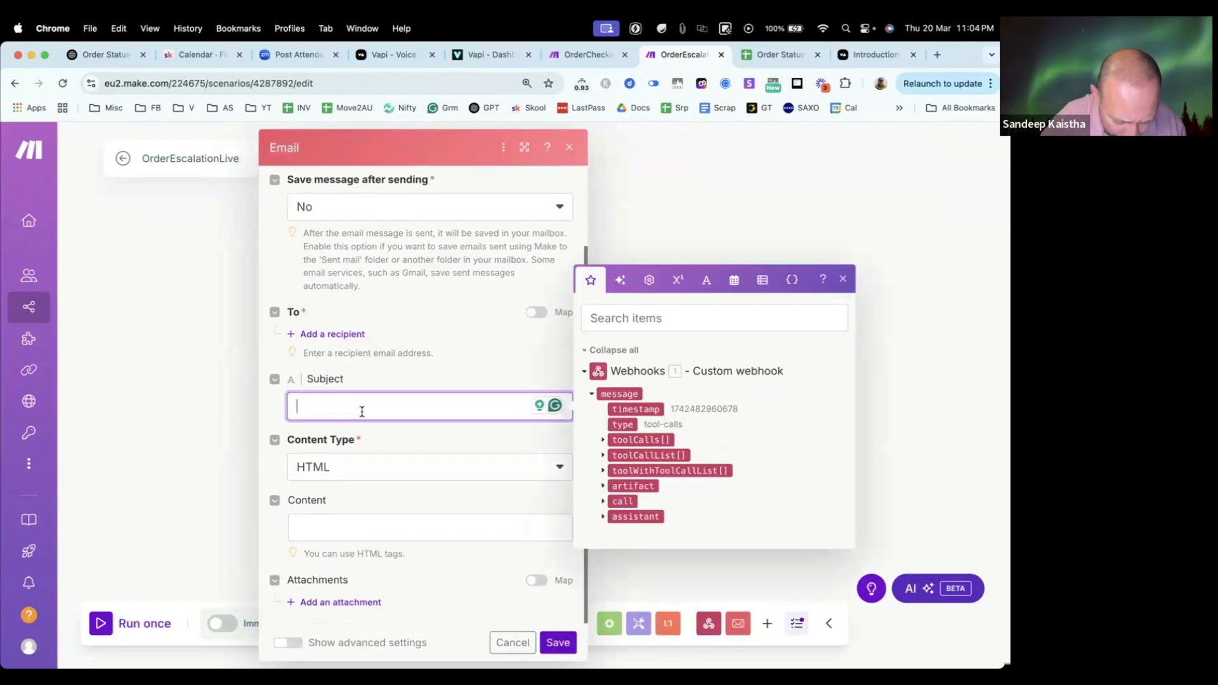
pyautogui.write('E')
pyautogui.press('BackSpace')
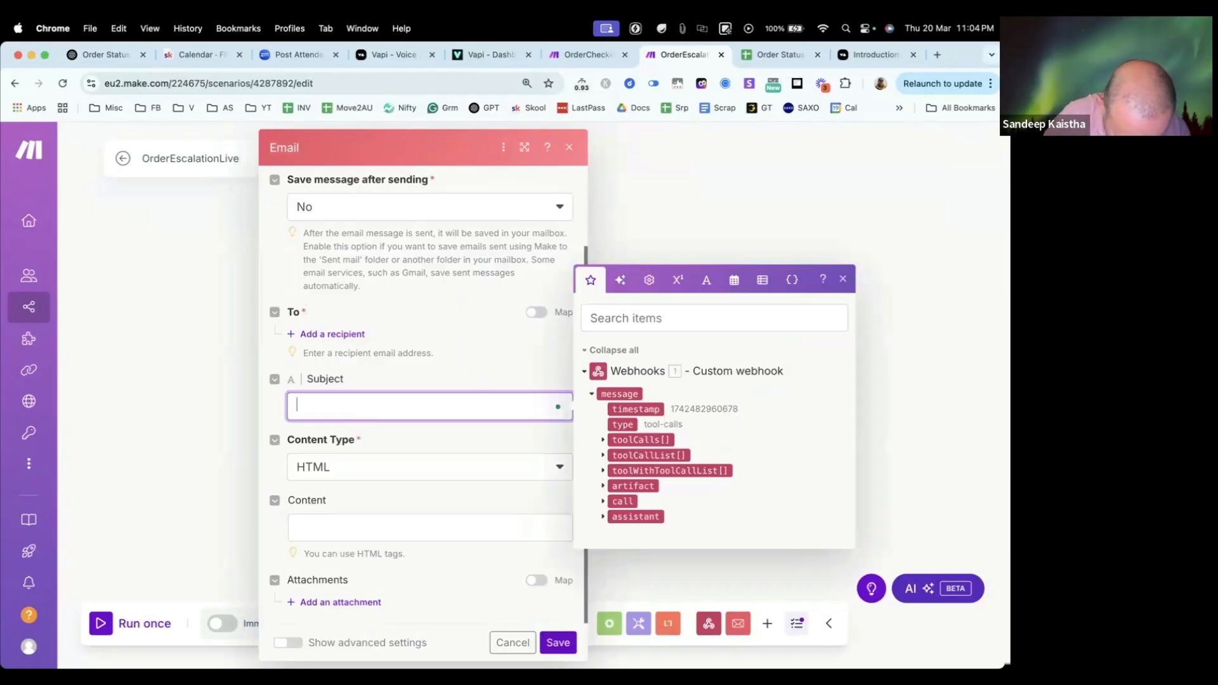
pyautogui.write('Cus')
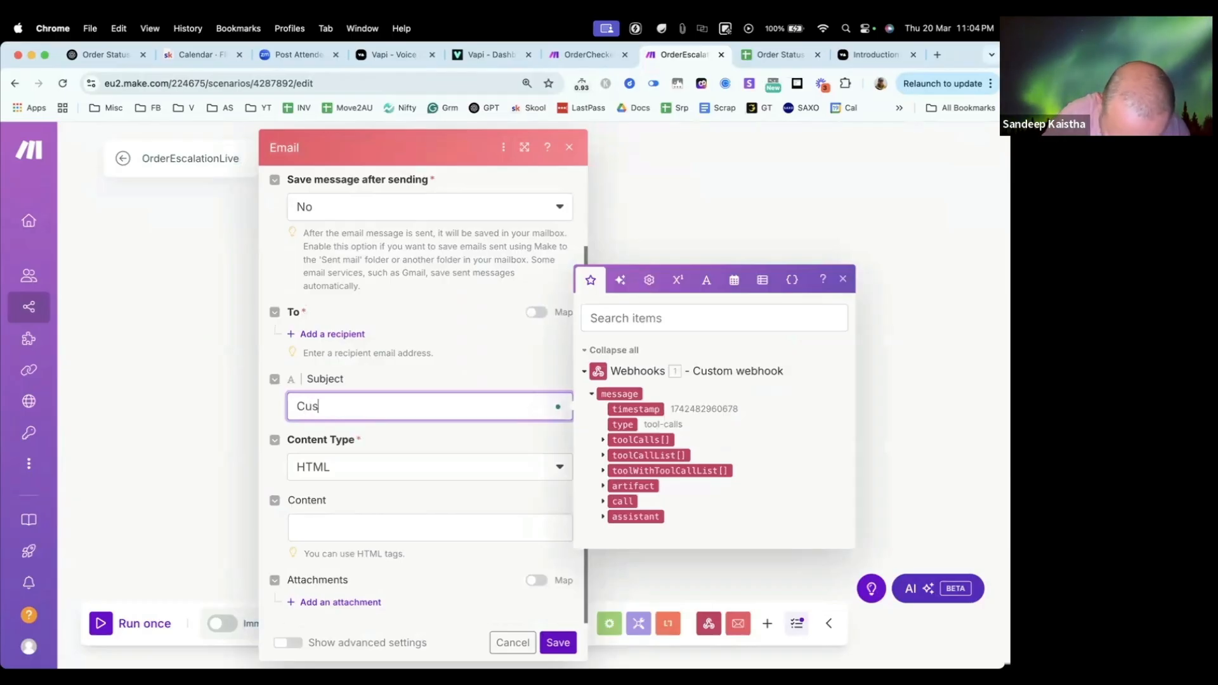
pyautogui.write('tomer Escala')
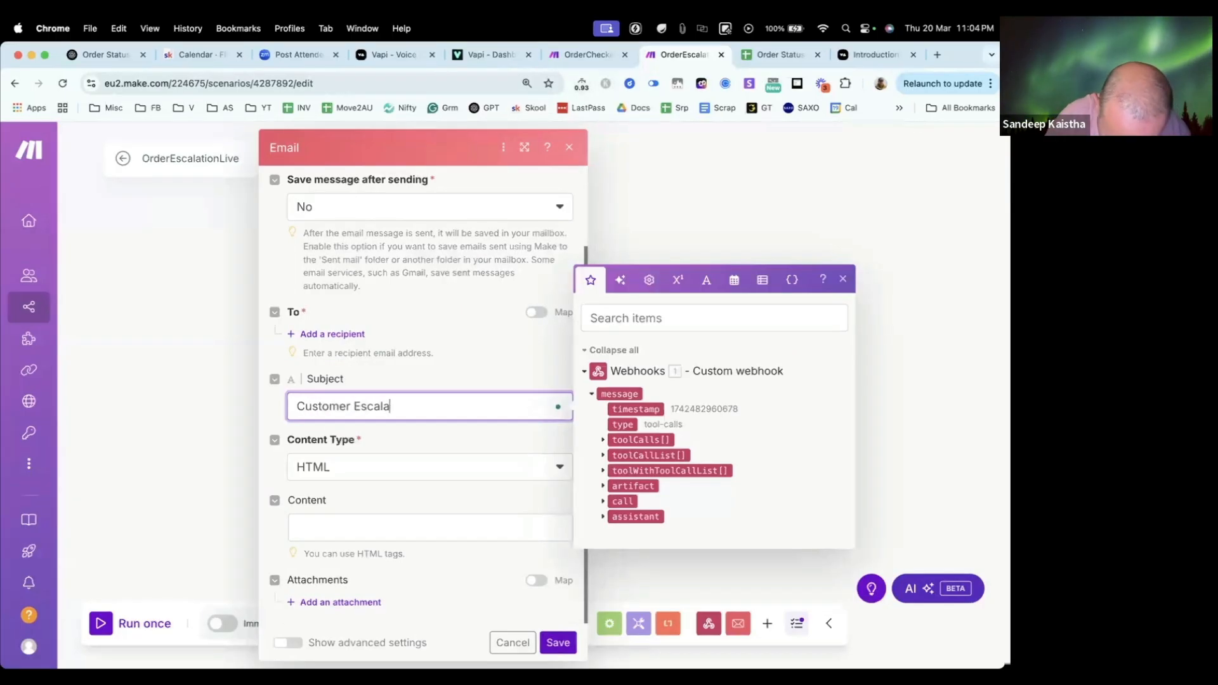
pyautogui.write('tion of O')
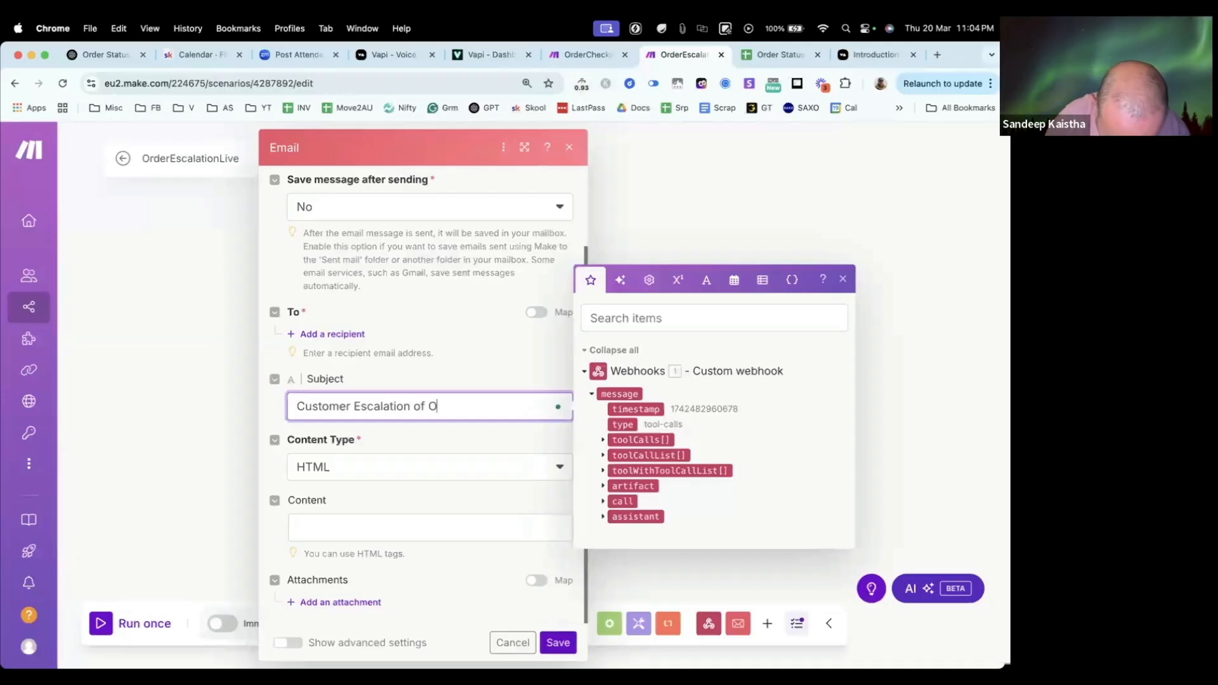
pyautogui.write('rder ID :')
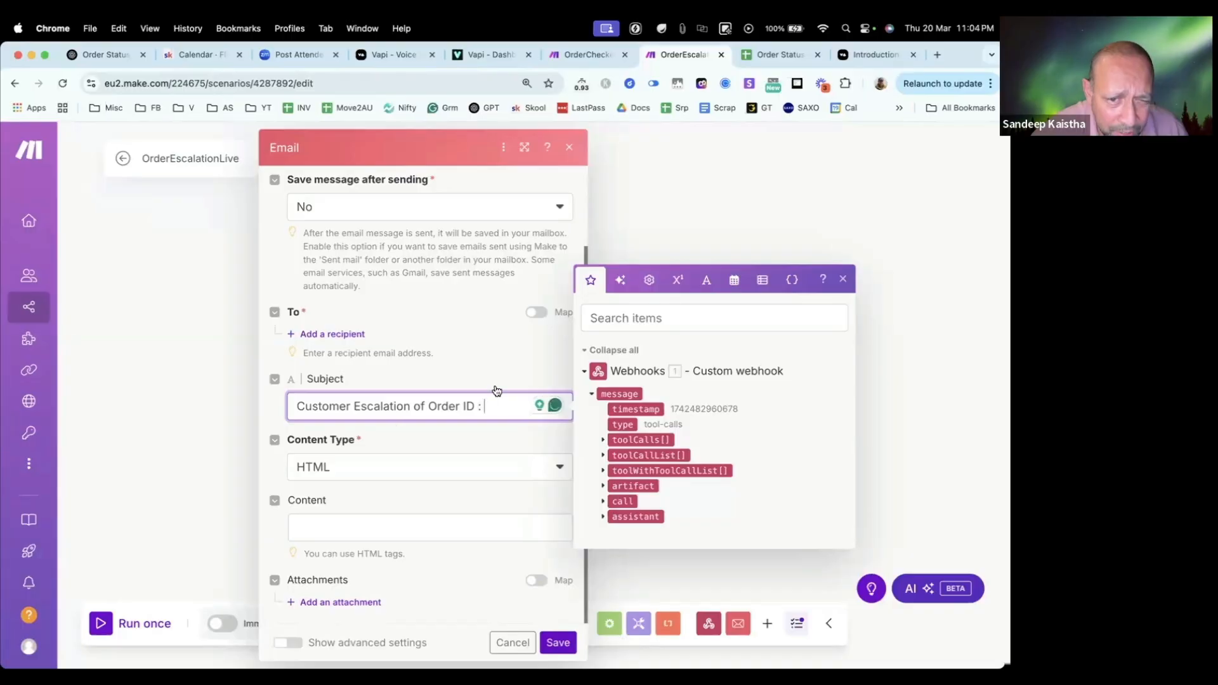
# Step: Append the OrderID argument from the webhook's toolWithToolCallList tool call to the end of the email subject
pyautogui.click(603, 470)
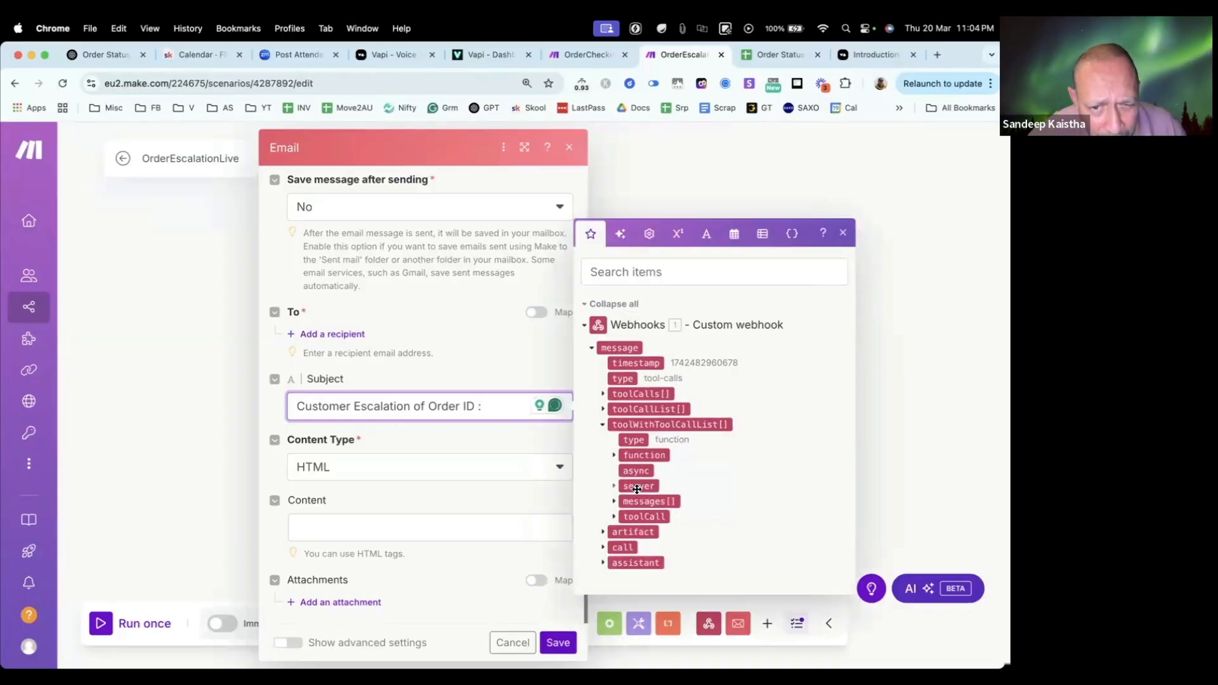
pyautogui.click(614, 516)
pyautogui.click(624, 540)
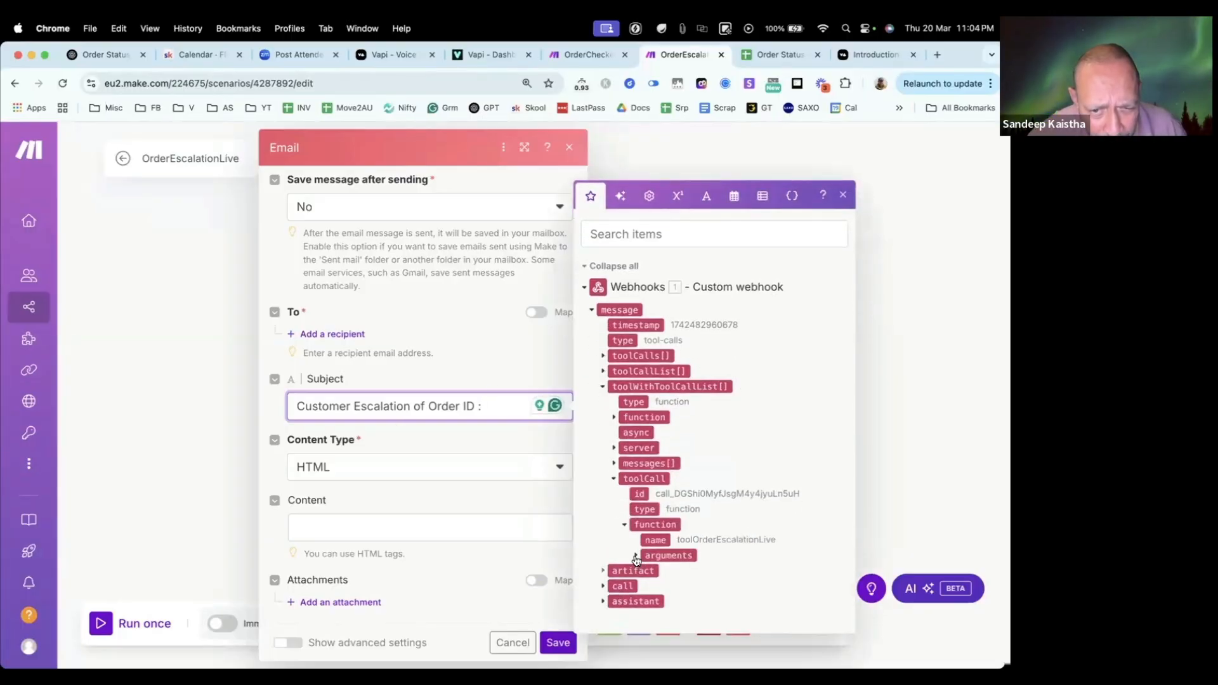
pyautogui.click(635, 539)
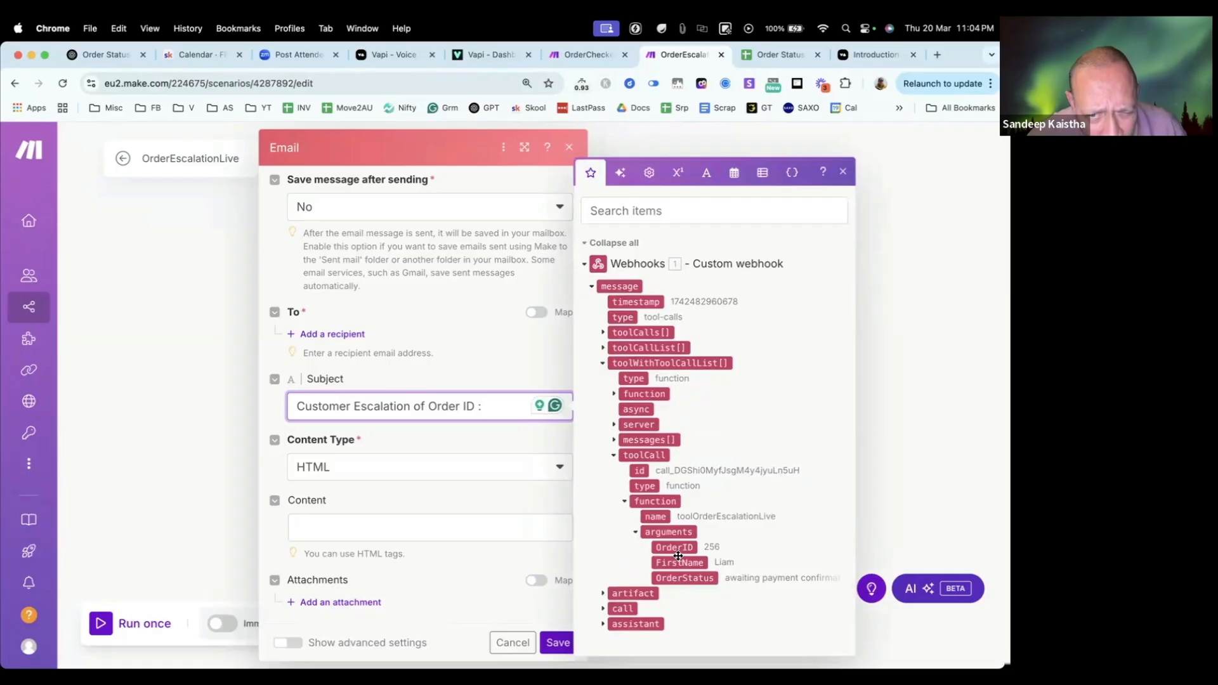
pyautogui.moveTo(675, 546); pyautogui.dragTo(517, 418)
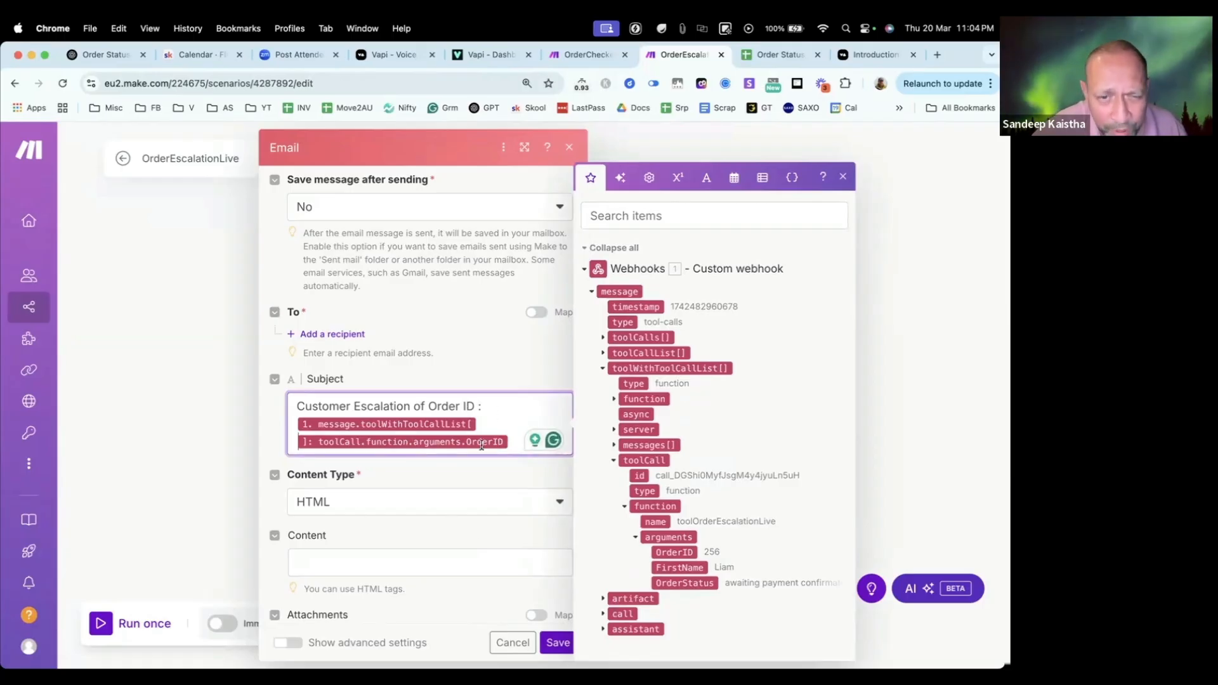
pyautogui.click(360, 563)
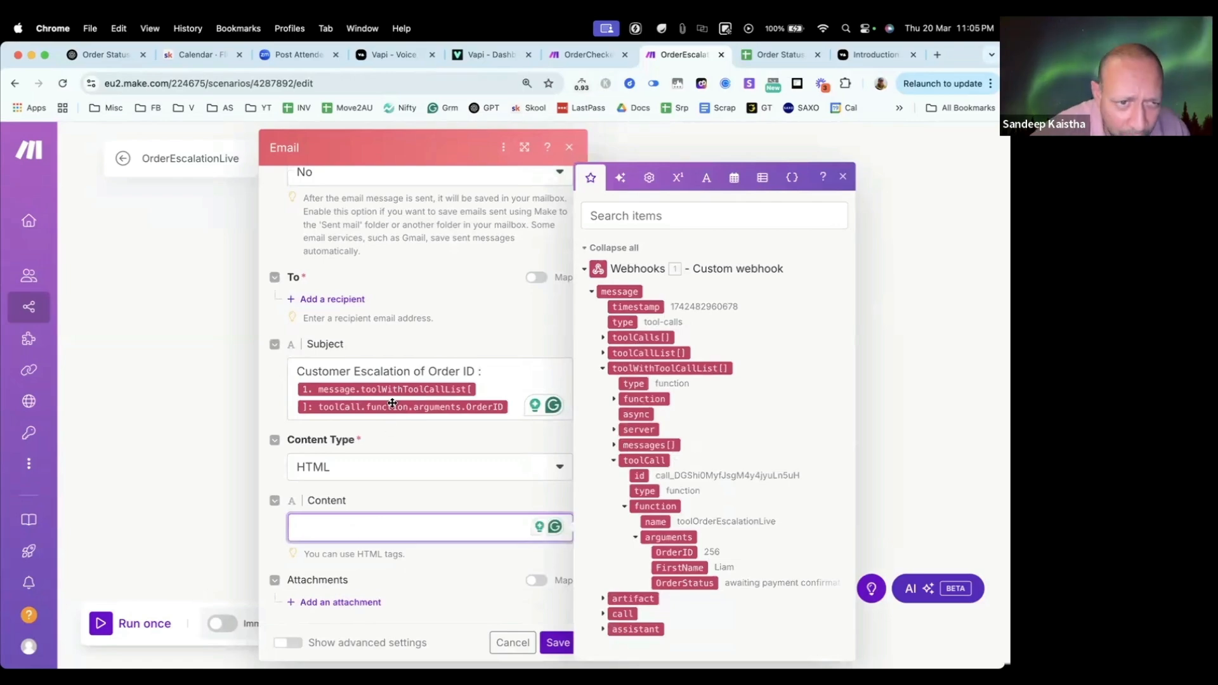
# Step: Add a recipient to the email and enter the support team's email address
pyautogui.click(341, 300)
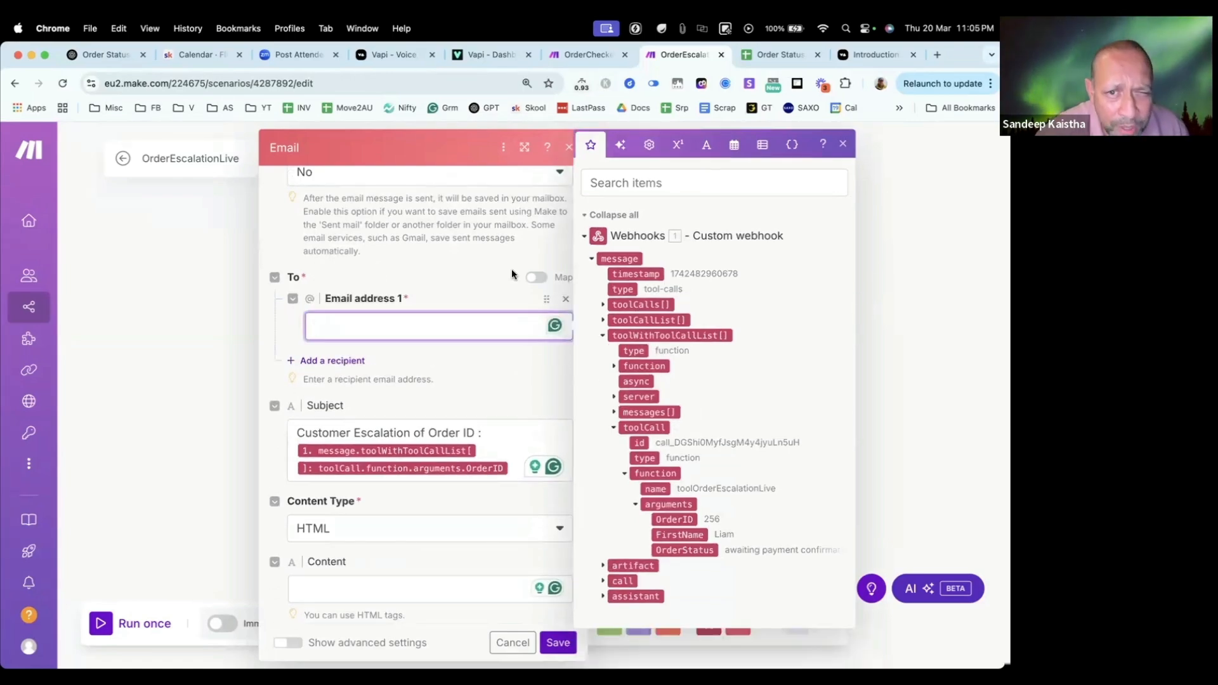
pyautogui.click(554, 245)
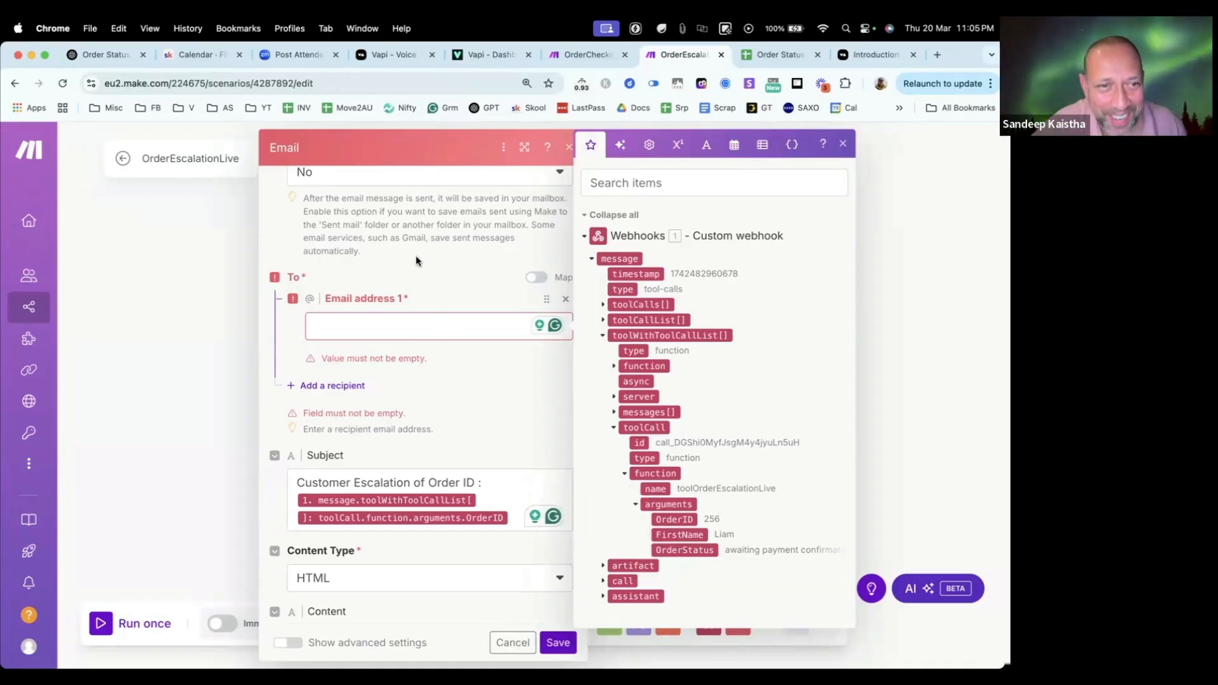
pyautogui.click(389, 329)
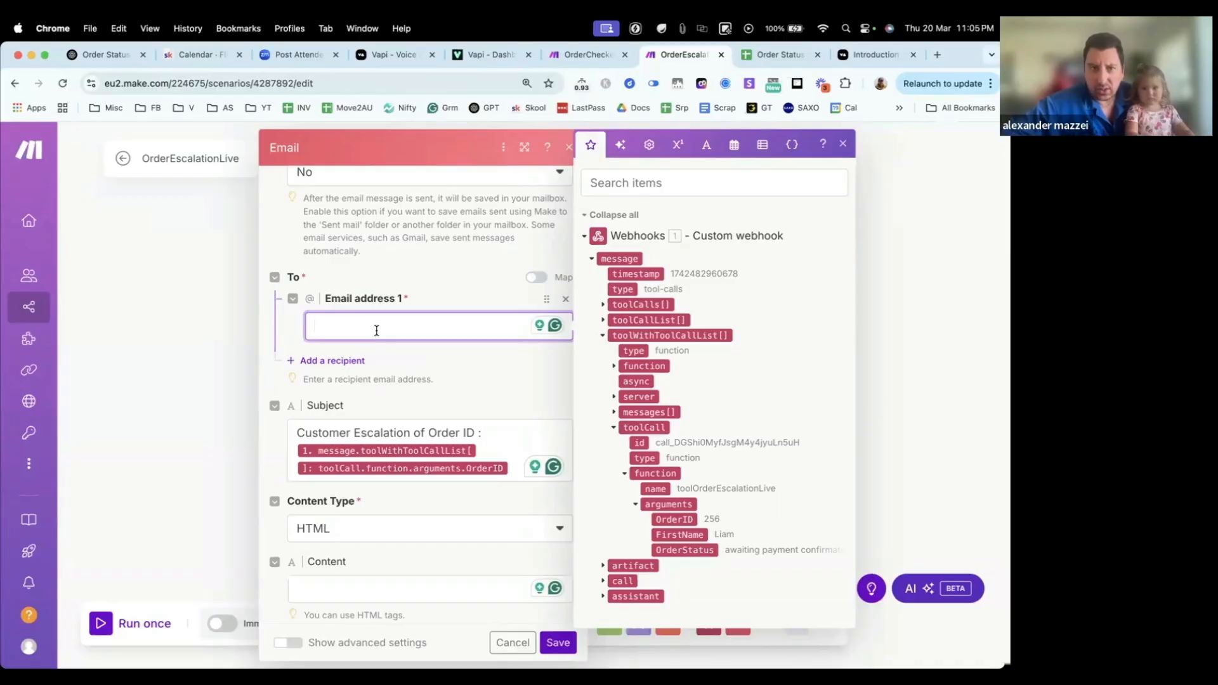
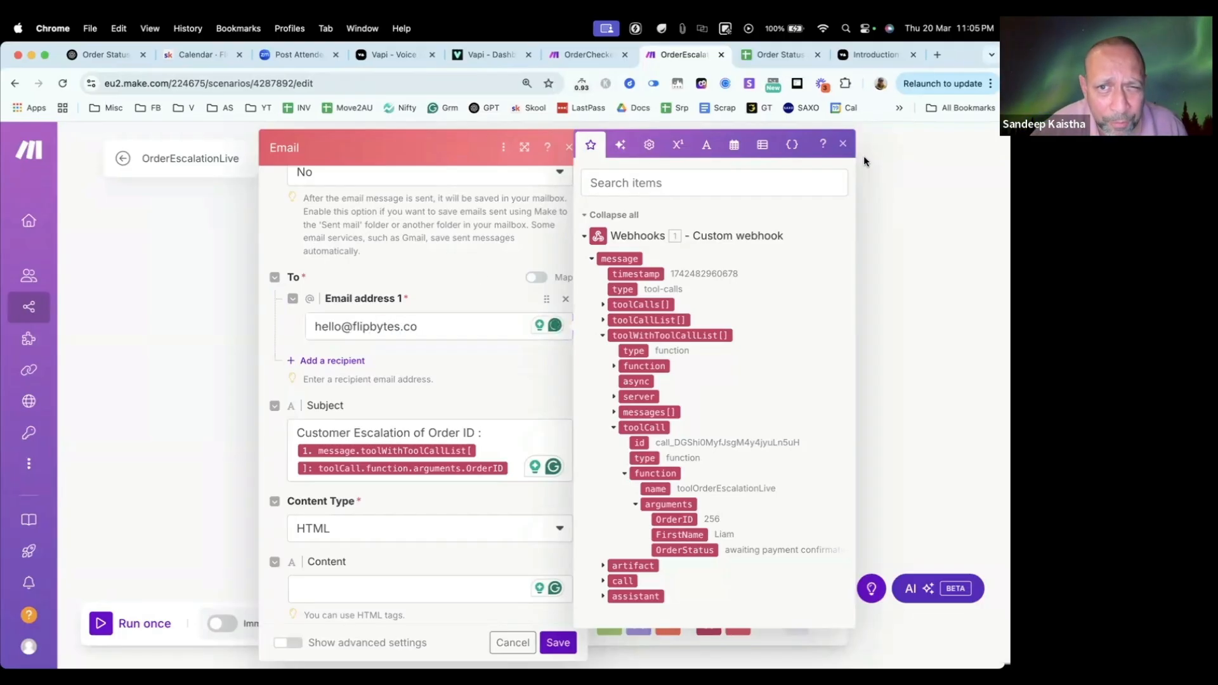
pyautogui.click(843, 144)
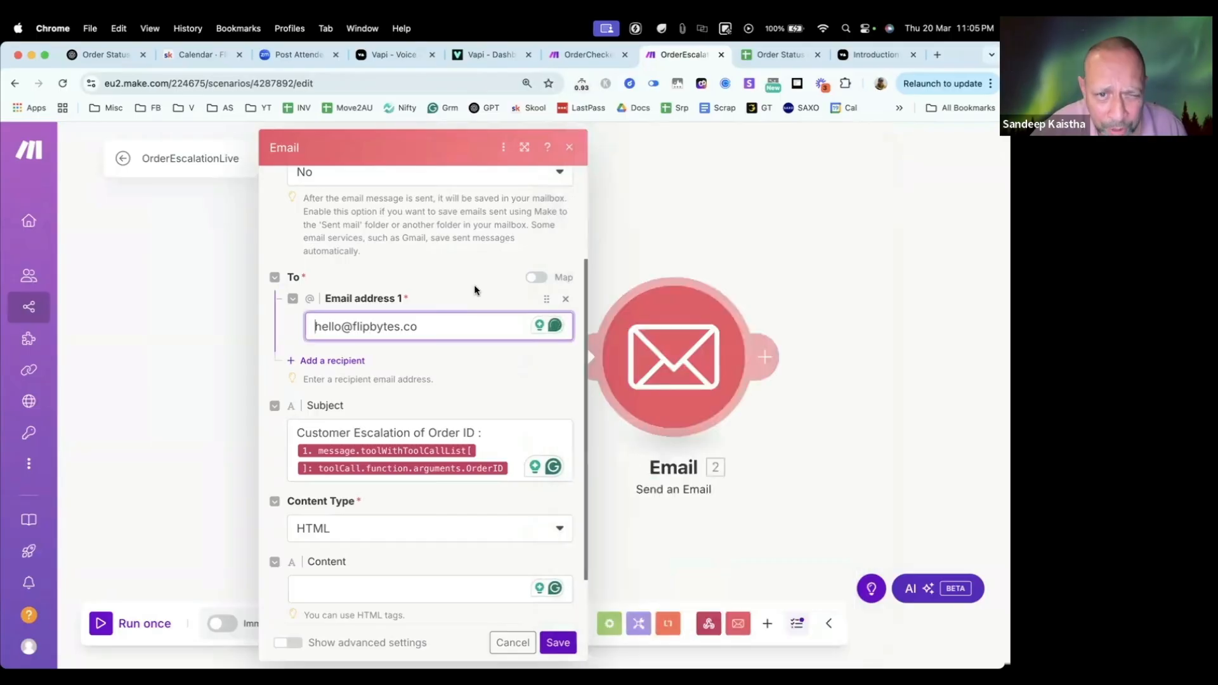
pyautogui.click(342, 362)
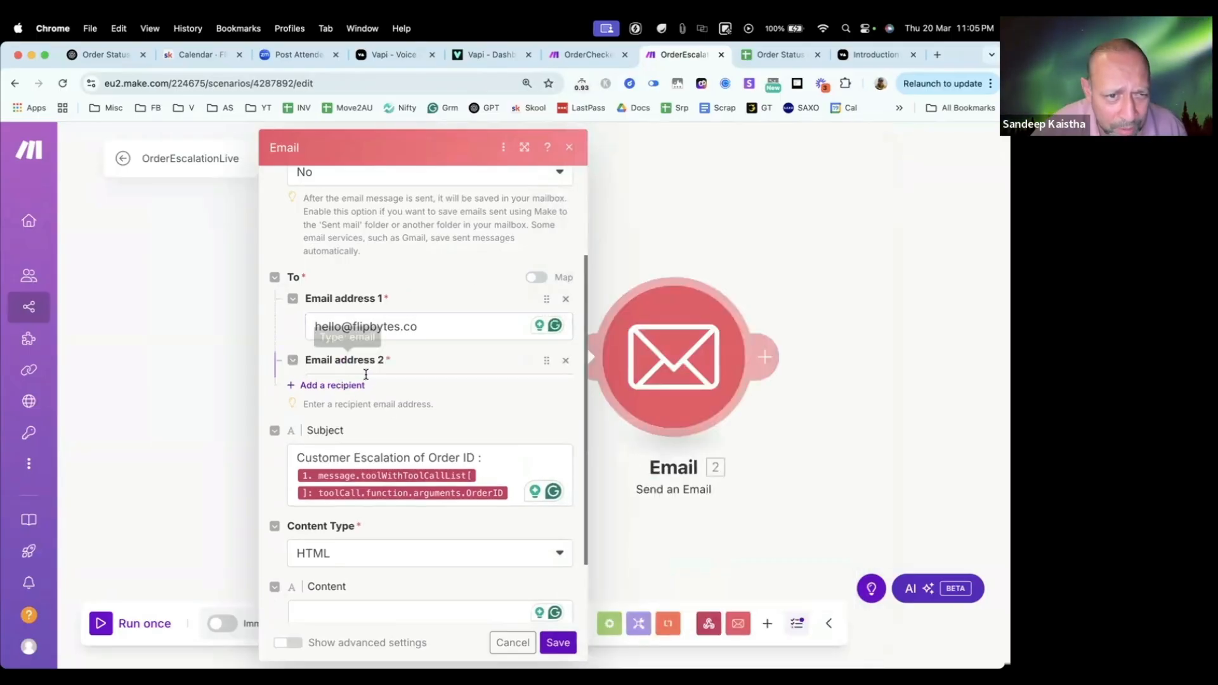
pyautogui.click(357, 384)
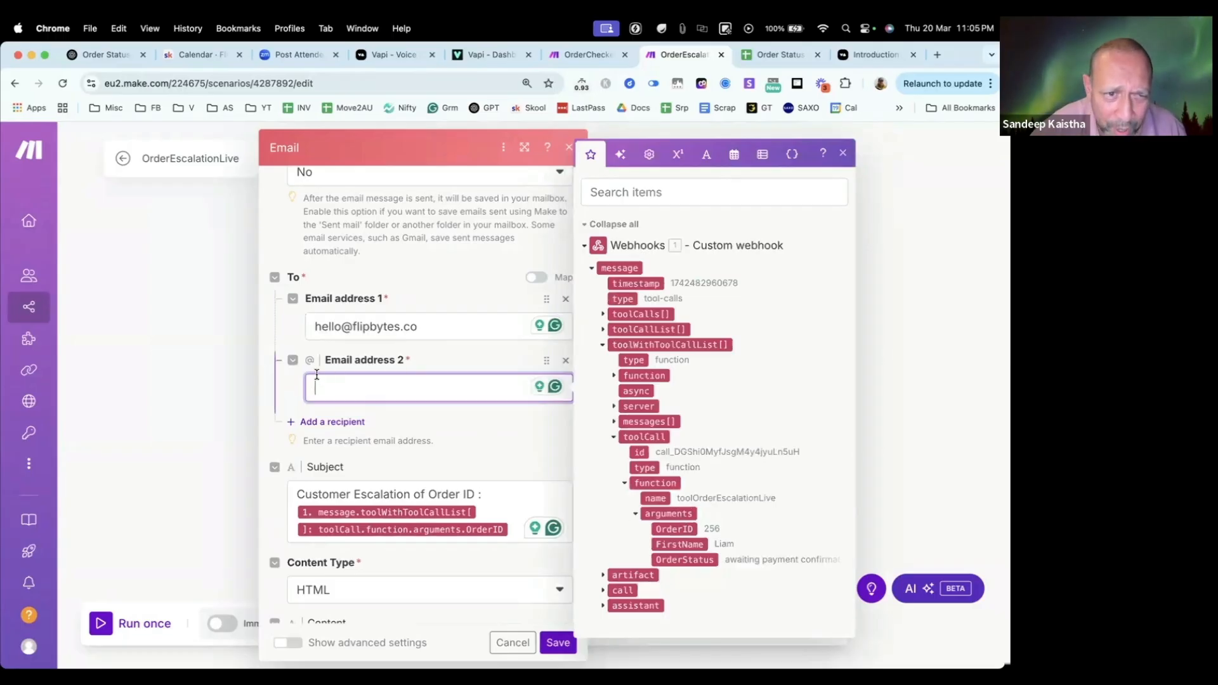
pyautogui.click(298, 367)
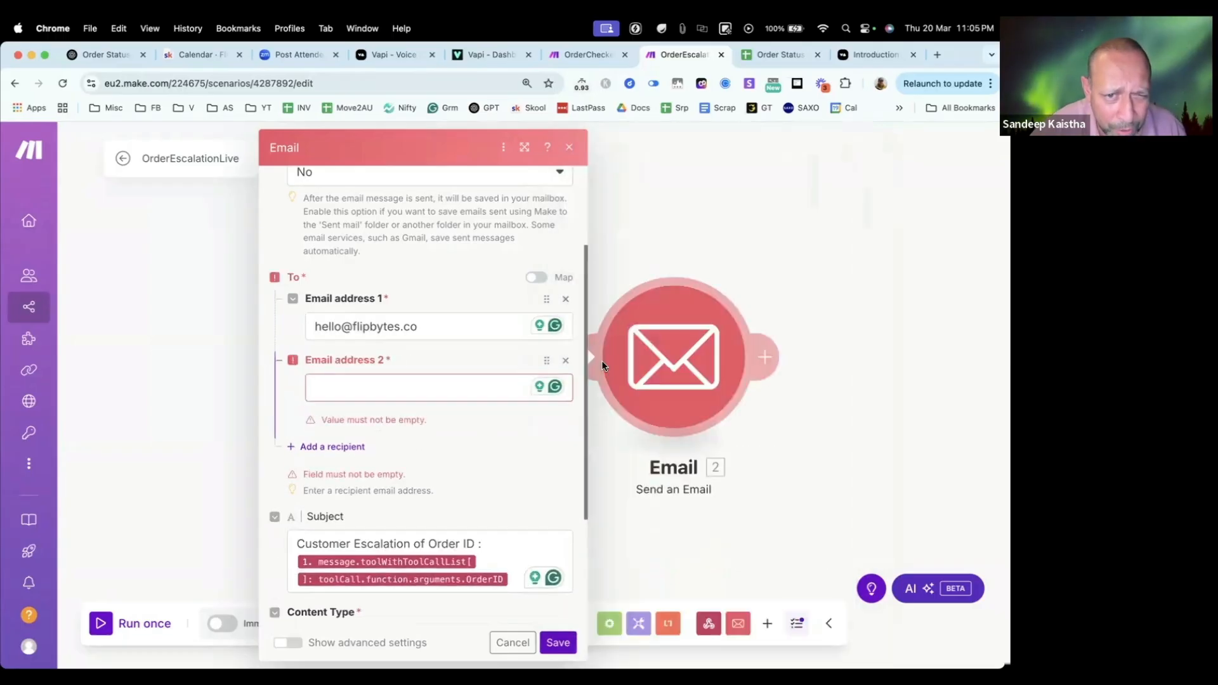
pyautogui.click(567, 361)
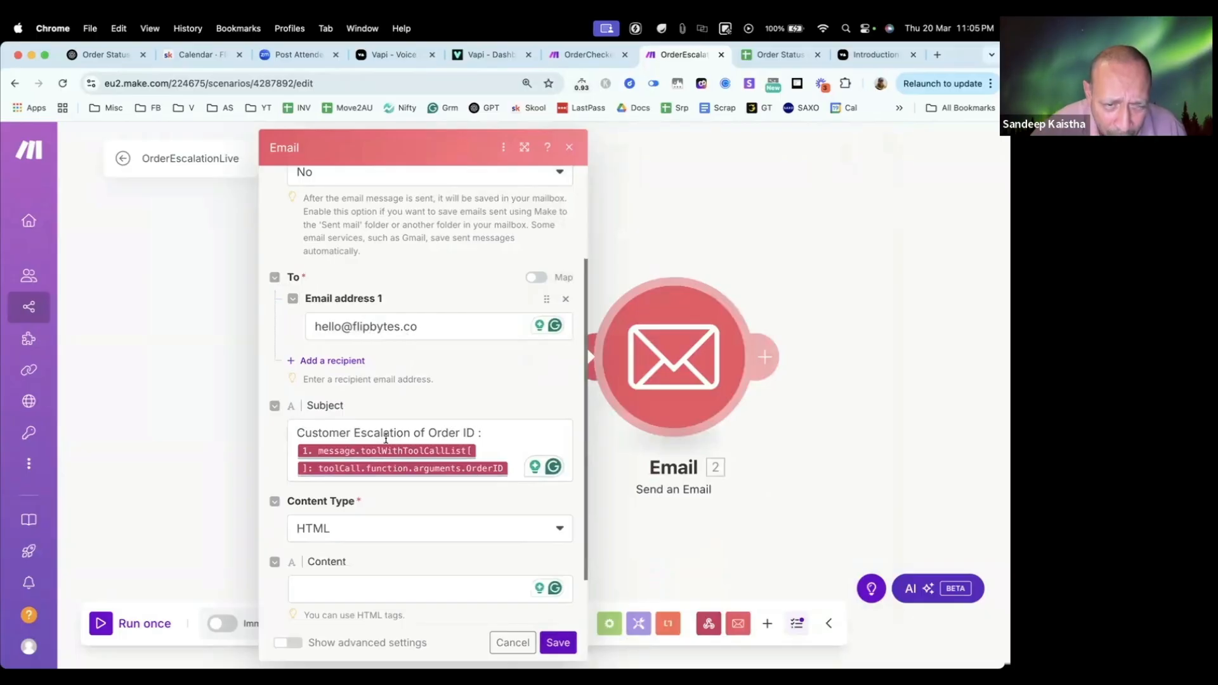
# Step: Begin the email's content with the greeting "Hi Team,", a blank line and the sentence "Please look at this issue."
pyautogui.scroll(-1, 385, 451)
pyautogui.click(317, 529)
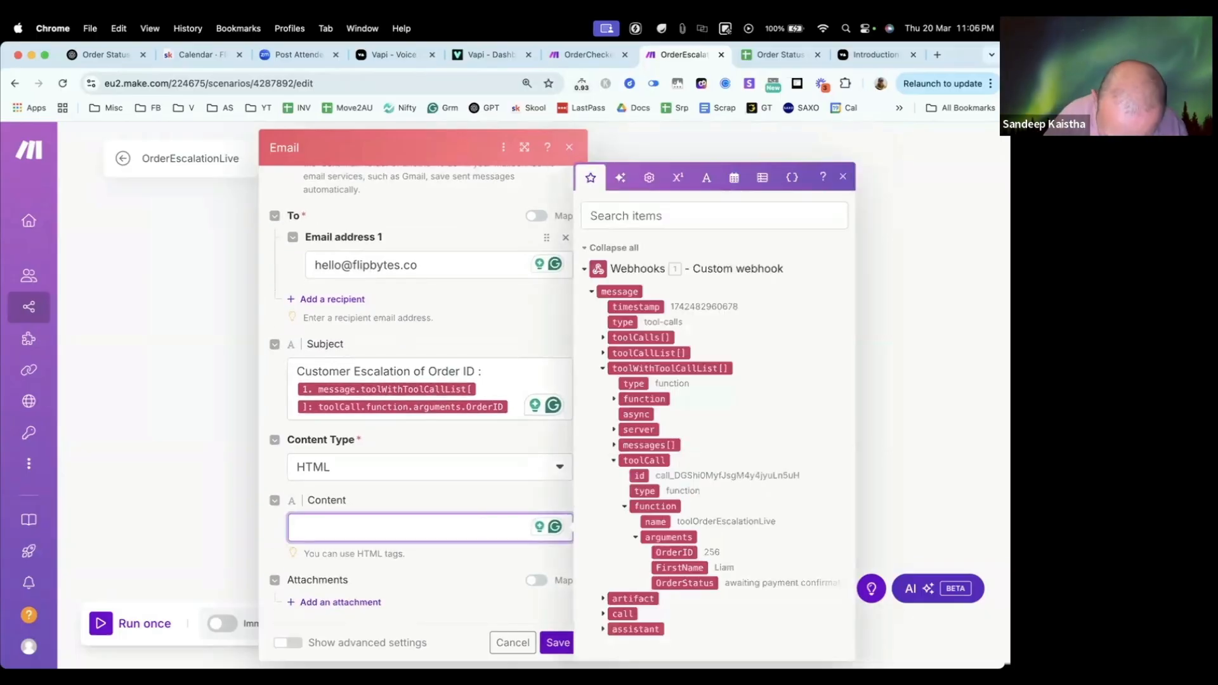
pyautogui.write('Hi ')
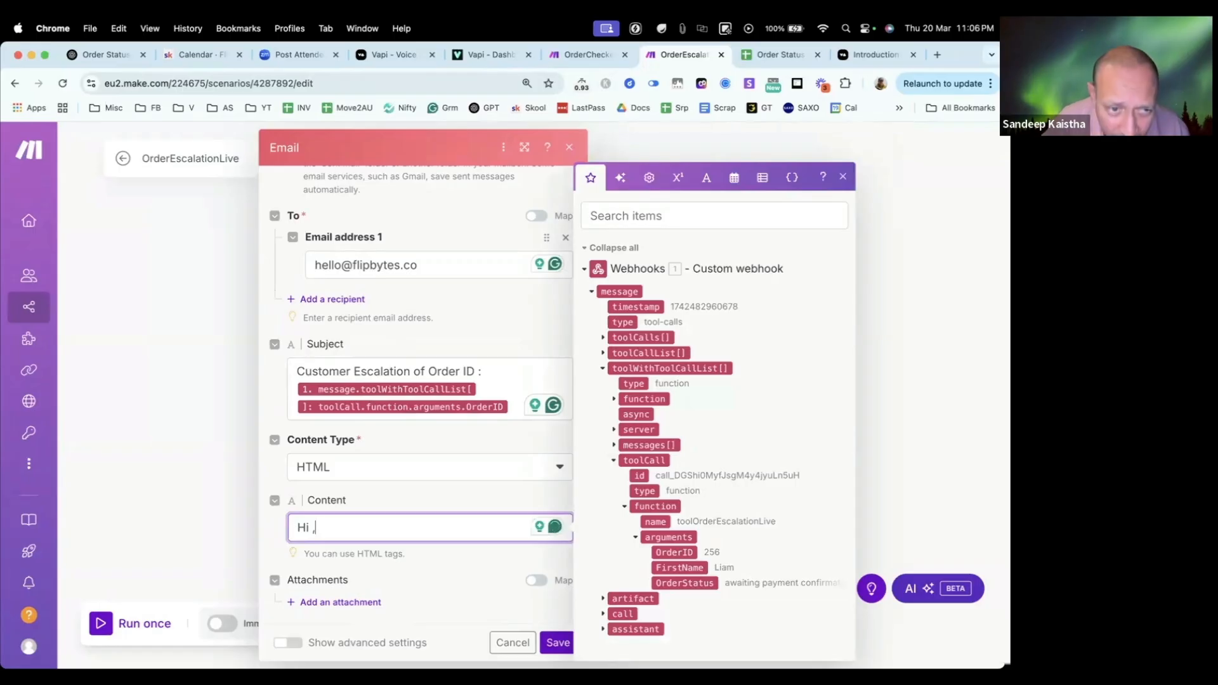
pyautogui.write('Team')
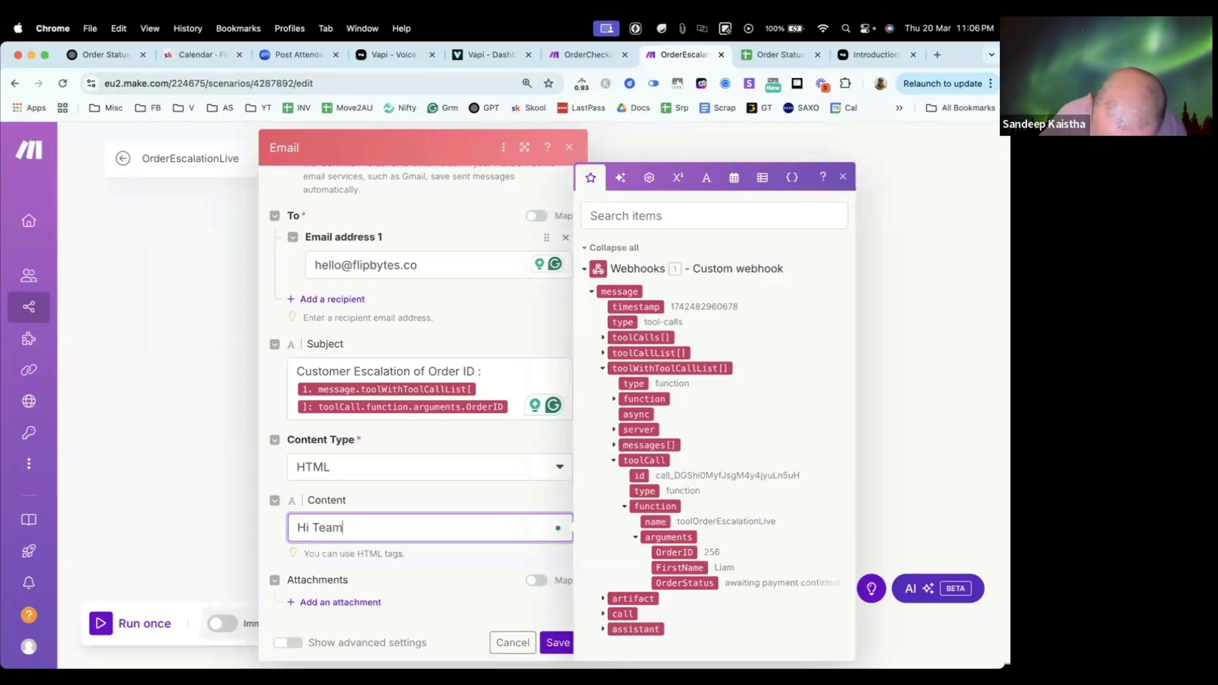
pyautogui.write(',')
pyautogui.press('Return')
pyautogui.press('Return')
pyautogui.write('Please ')
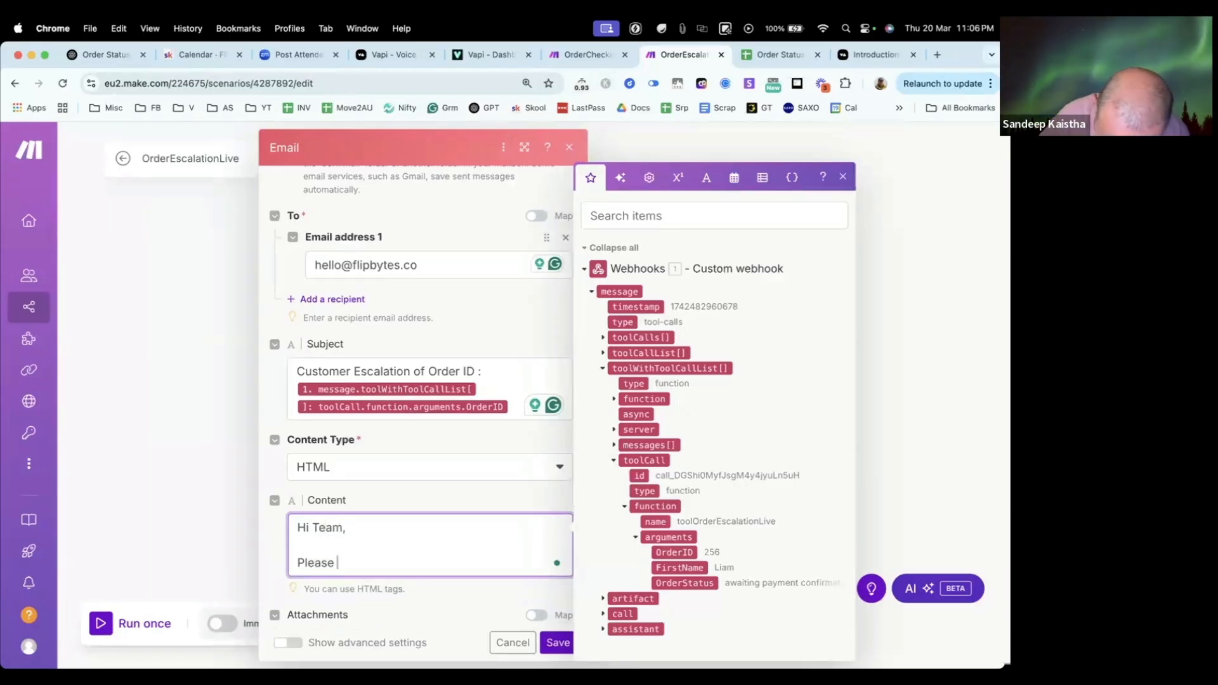
pyautogui.write('look at this is')
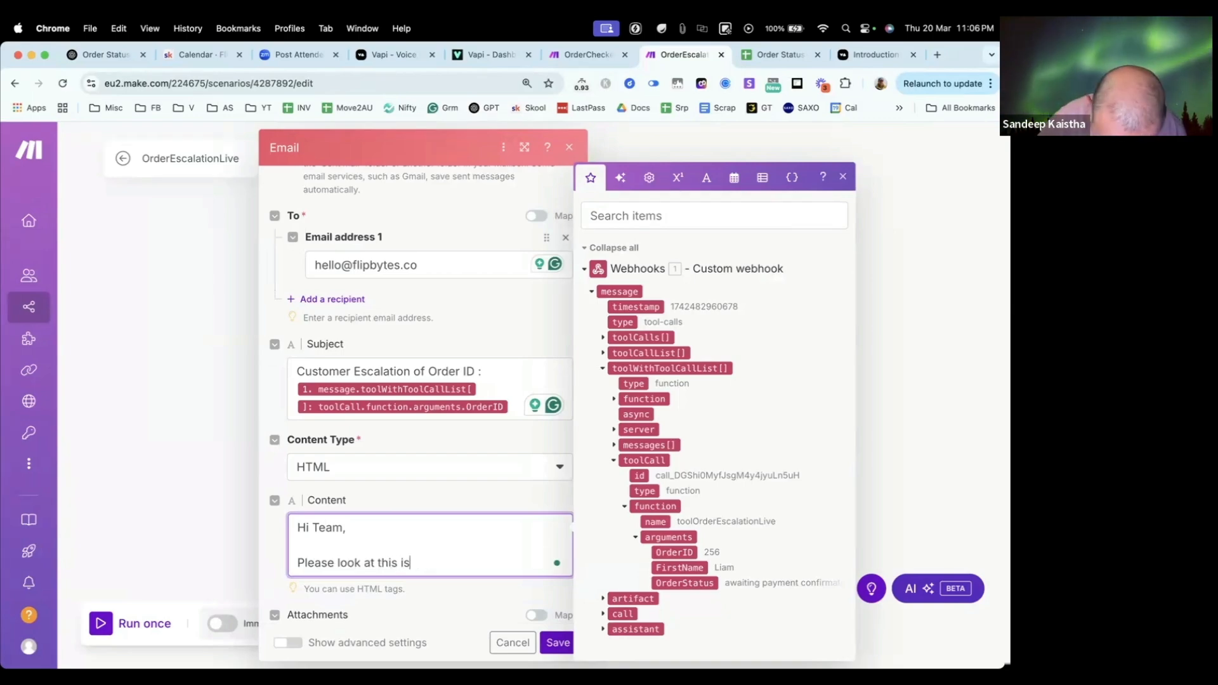
pyautogui.write('susue.')
pyautogui.press('Return')
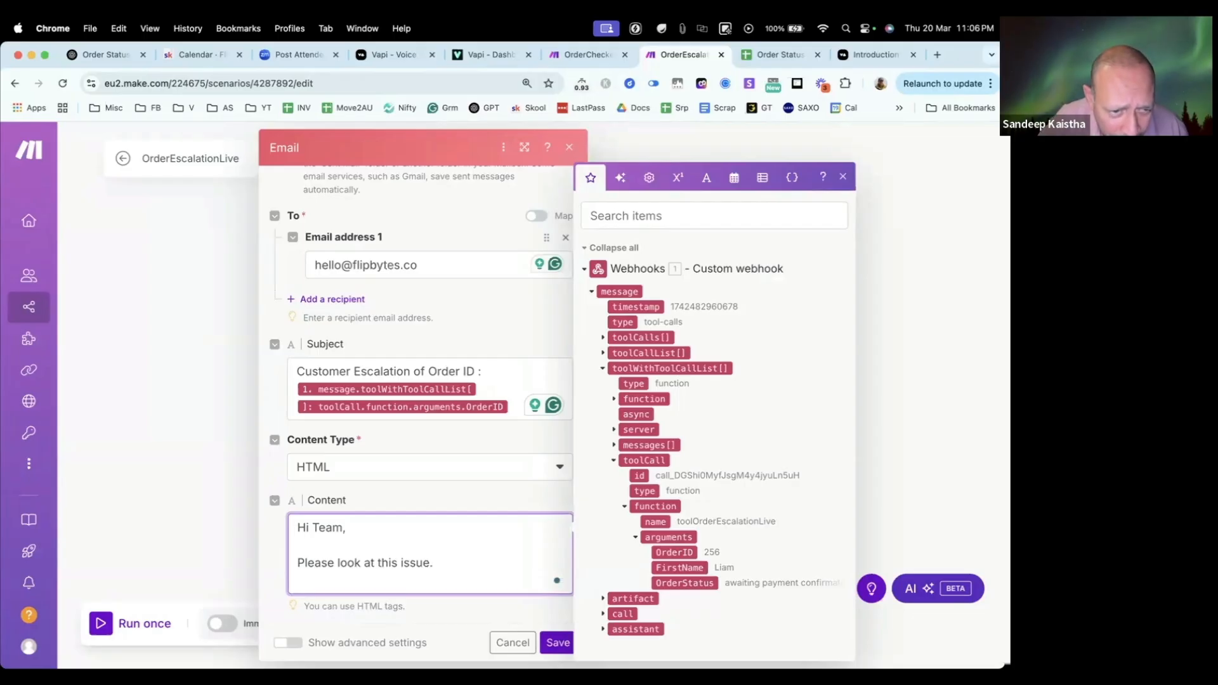
# Step: Add the label lines "Order ID :" and "Order Status:" beneath the opening sentence of the email's content
pyautogui.press('Return')
pyautogui.write('O')
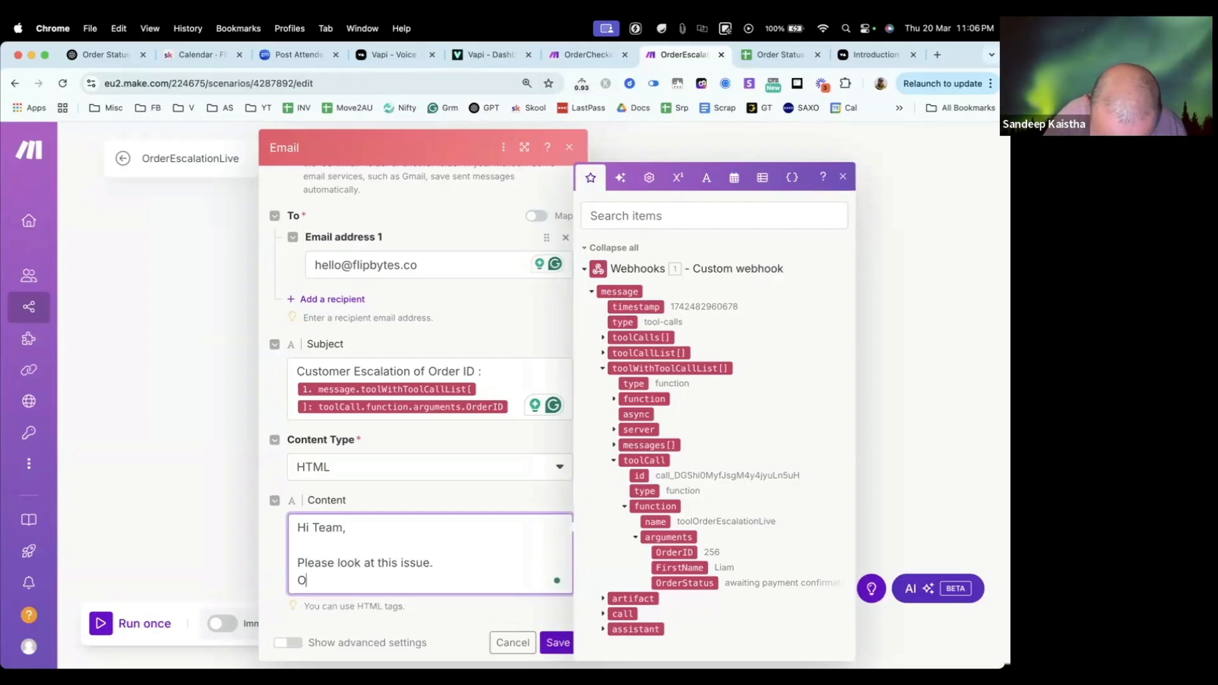
pyautogui.write('rder ID :')
pyautogui.press('Return')
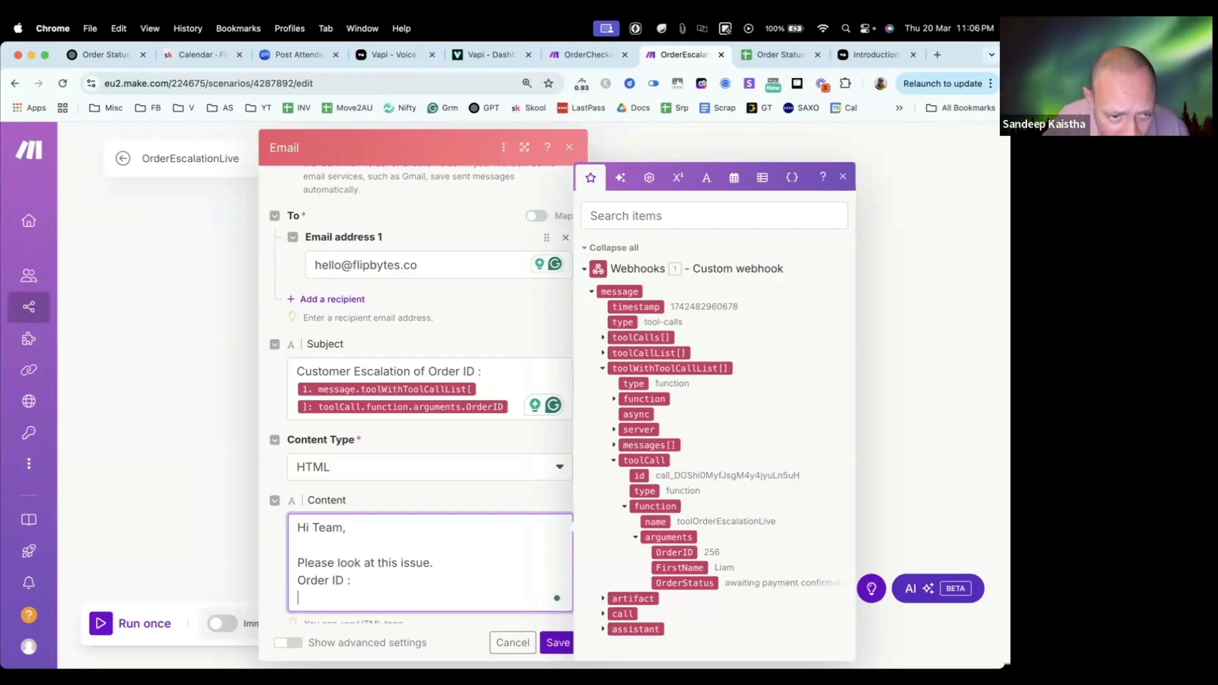
pyautogui.write('Srarus:')
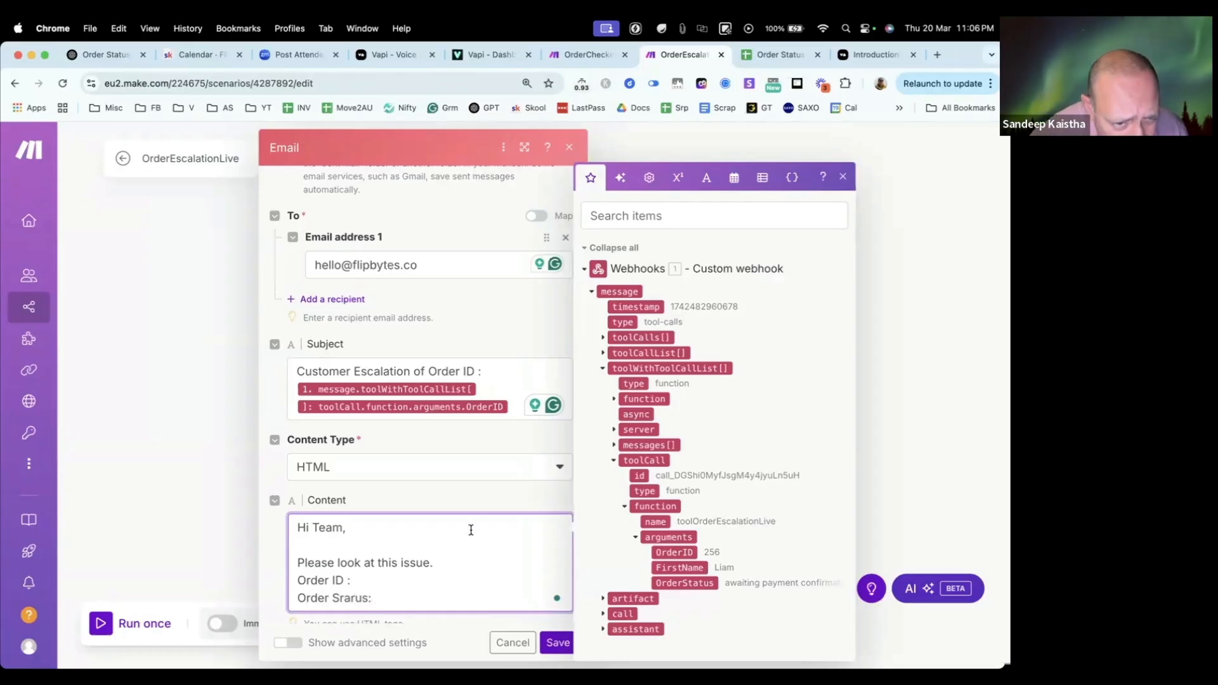
pyautogui.doubleClick(347, 604)
pyautogui.press('BackSpace')
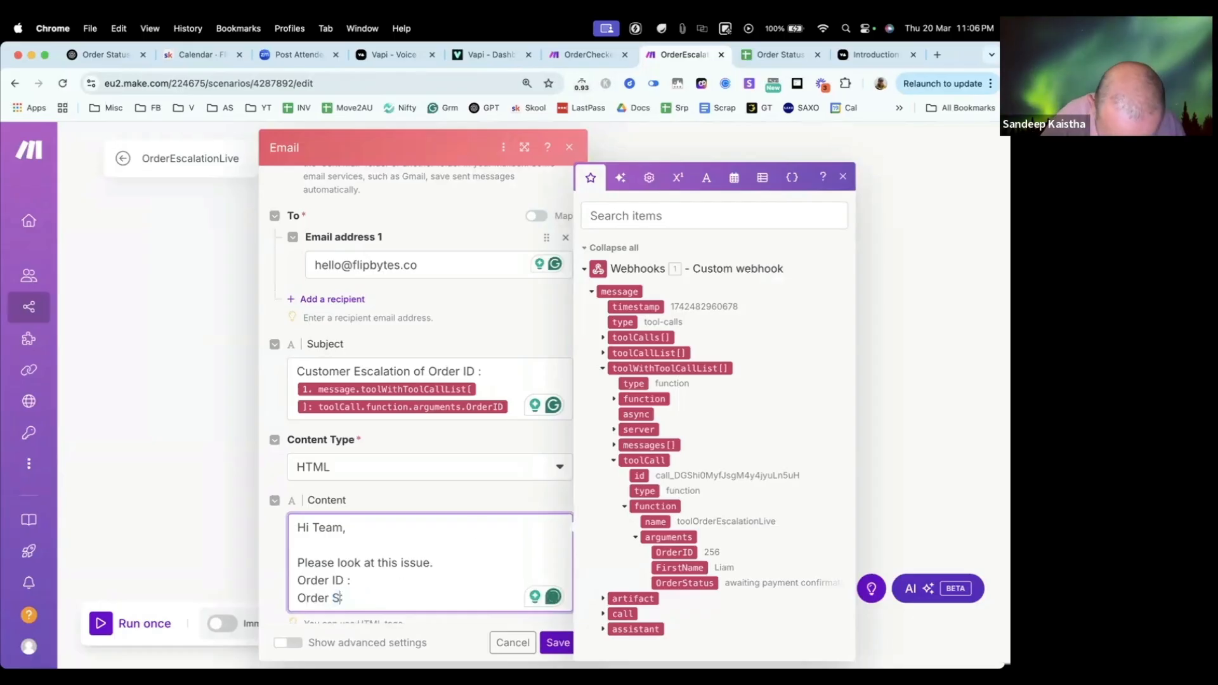
pyautogui.write('Status:')
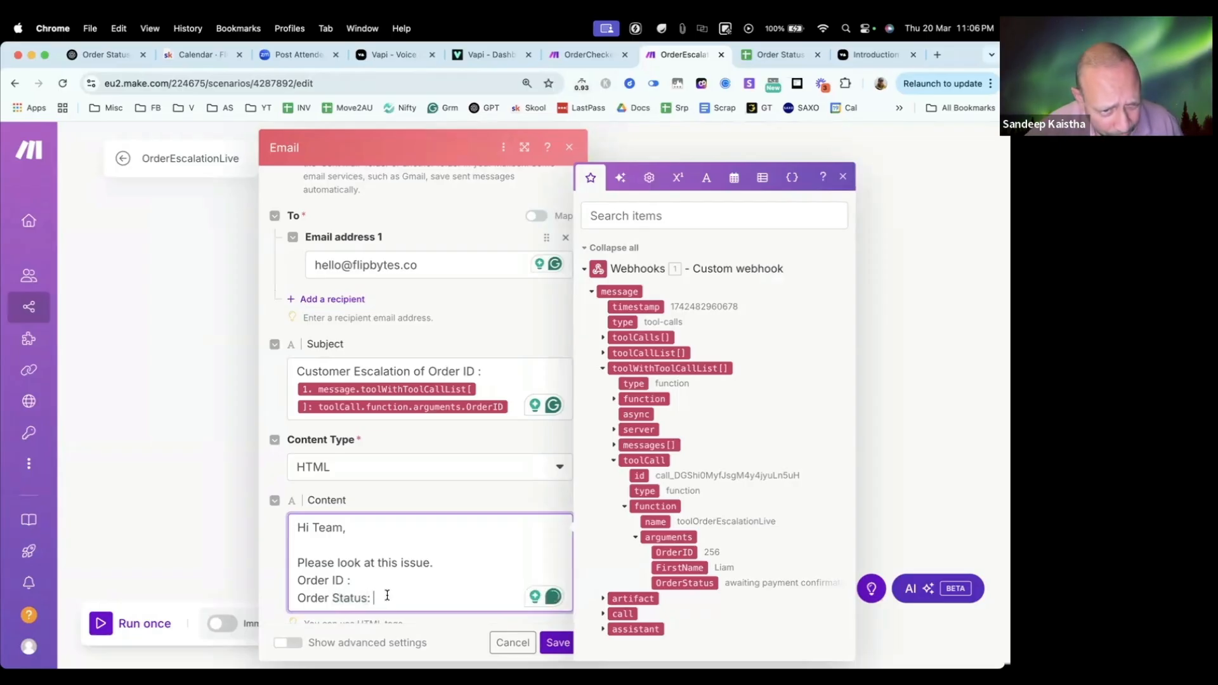
pyautogui.press('Return')
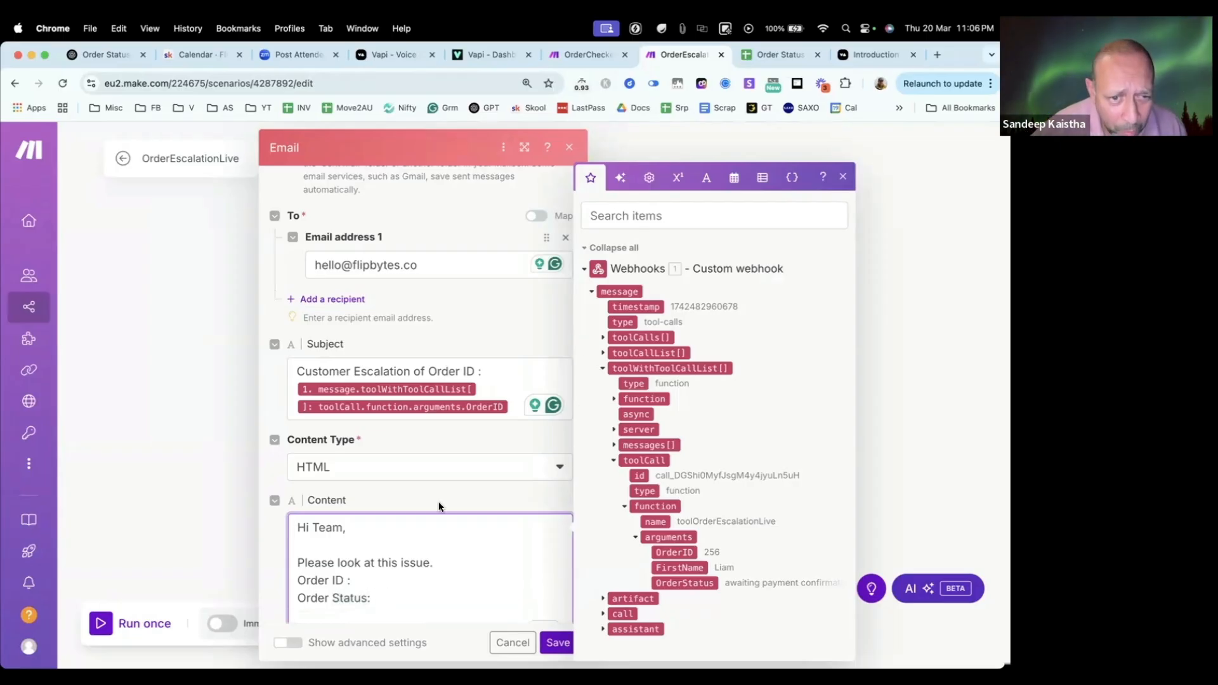
# Step: Close the email's content with the sign-off "Thanks," followed by "Support Team" on its own line
pyautogui.scroll(-3, 438, 501)
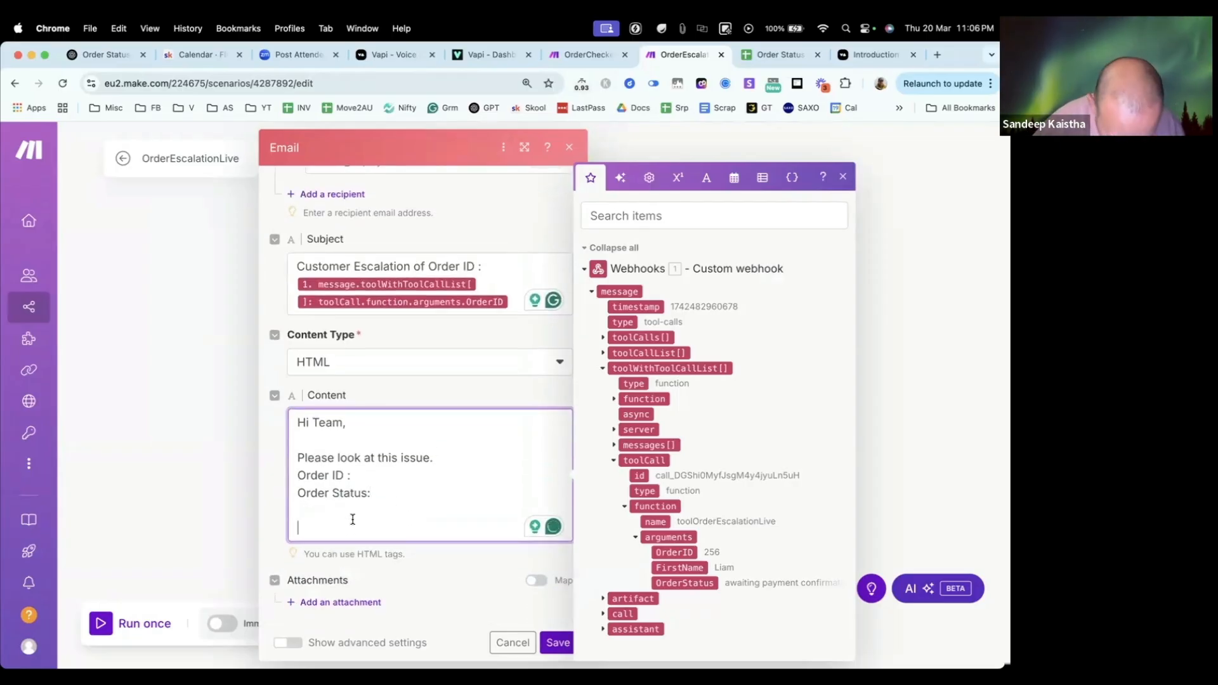
pyautogui.write('Thanks,')
pyautogui.press('Return')
pyautogui.write('Sandeep')
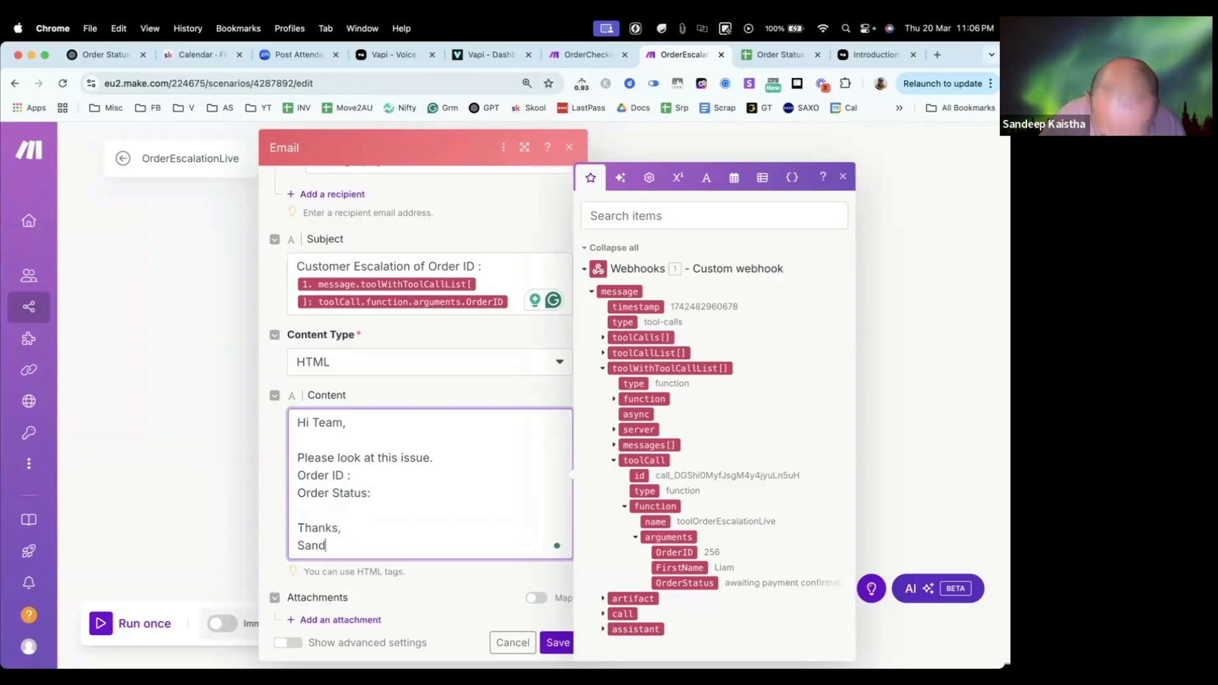
pyautogui.press('BackSpace')
pyautogui.press('BackSpace')
pyautogui.press('BackSpace')
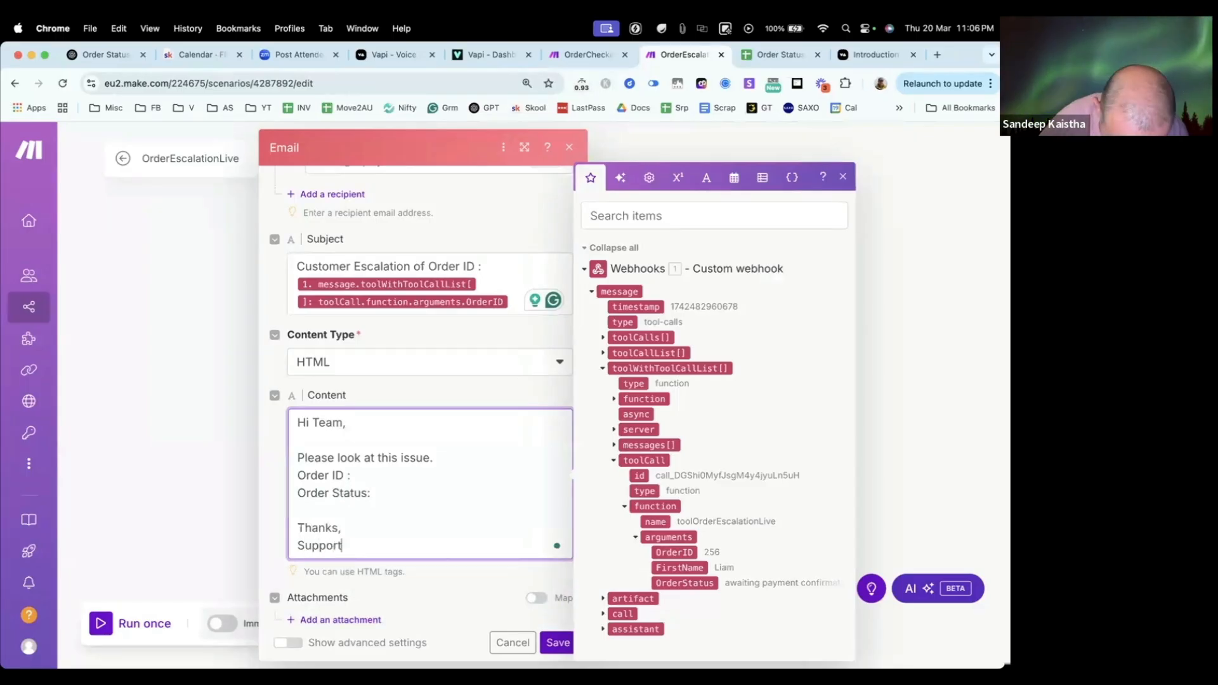
pyautogui.write('eam')
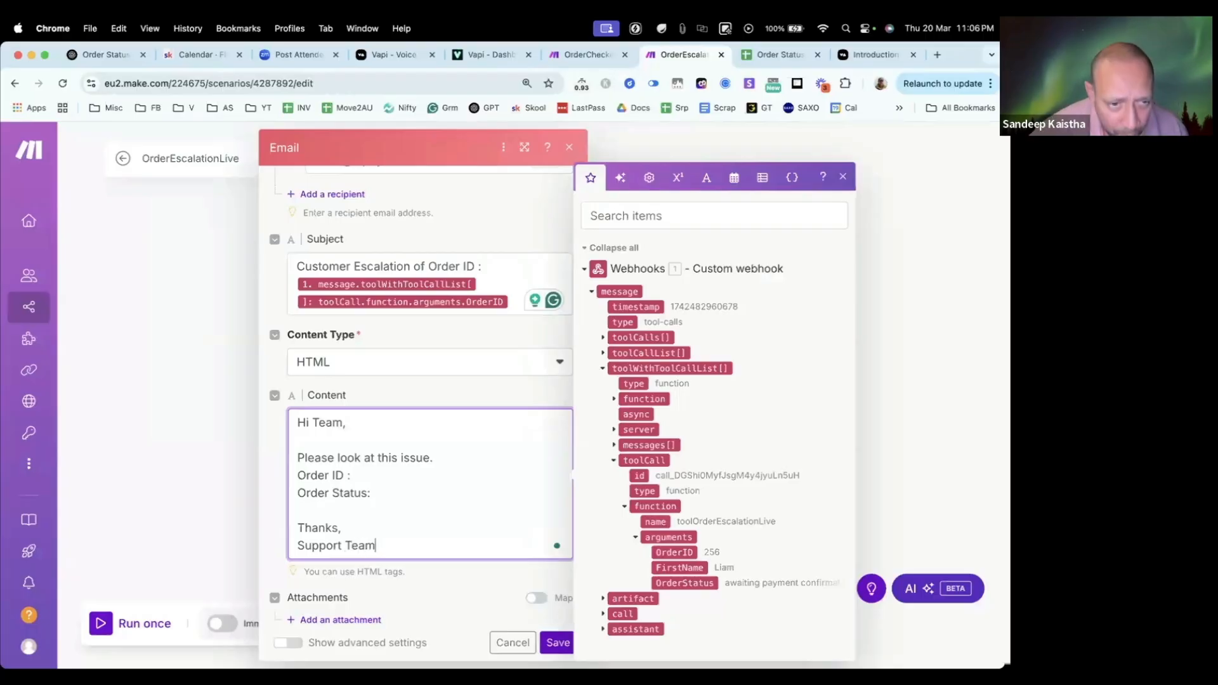
# Step: Change the greeting to "Hi Escalation Team," and add a dash after "Please look at this issue."
pyautogui.click(313, 422)
pyautogui.write('E')
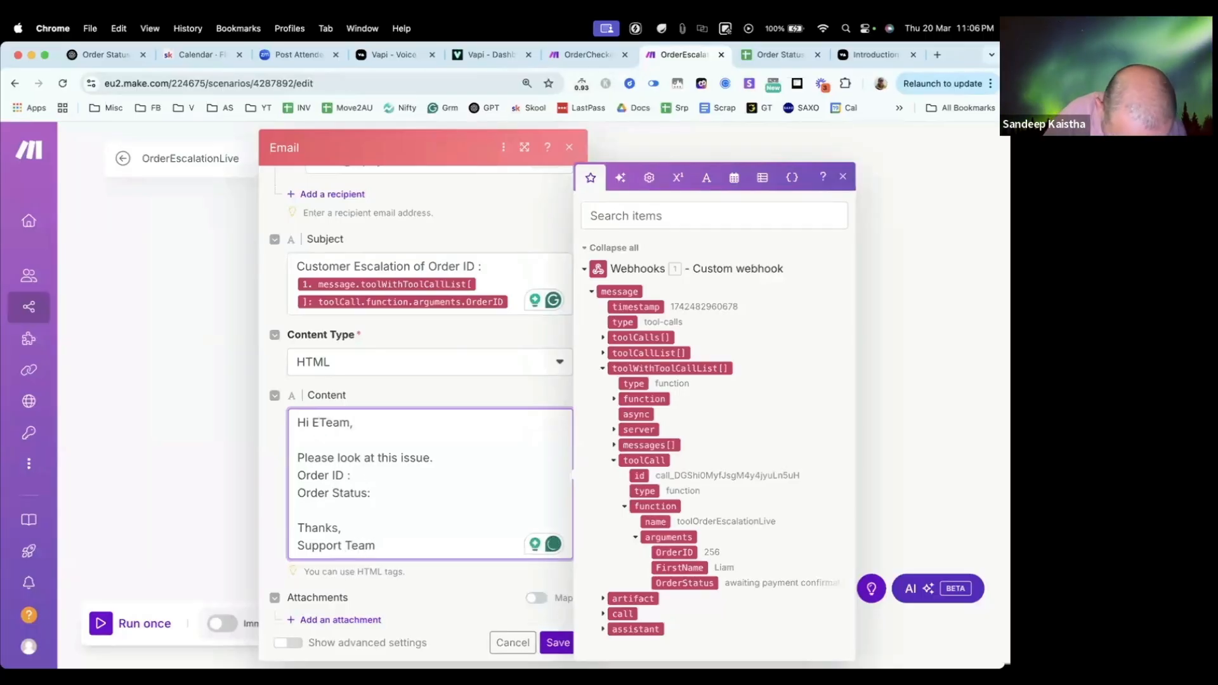
pyautogui.write('scalation')
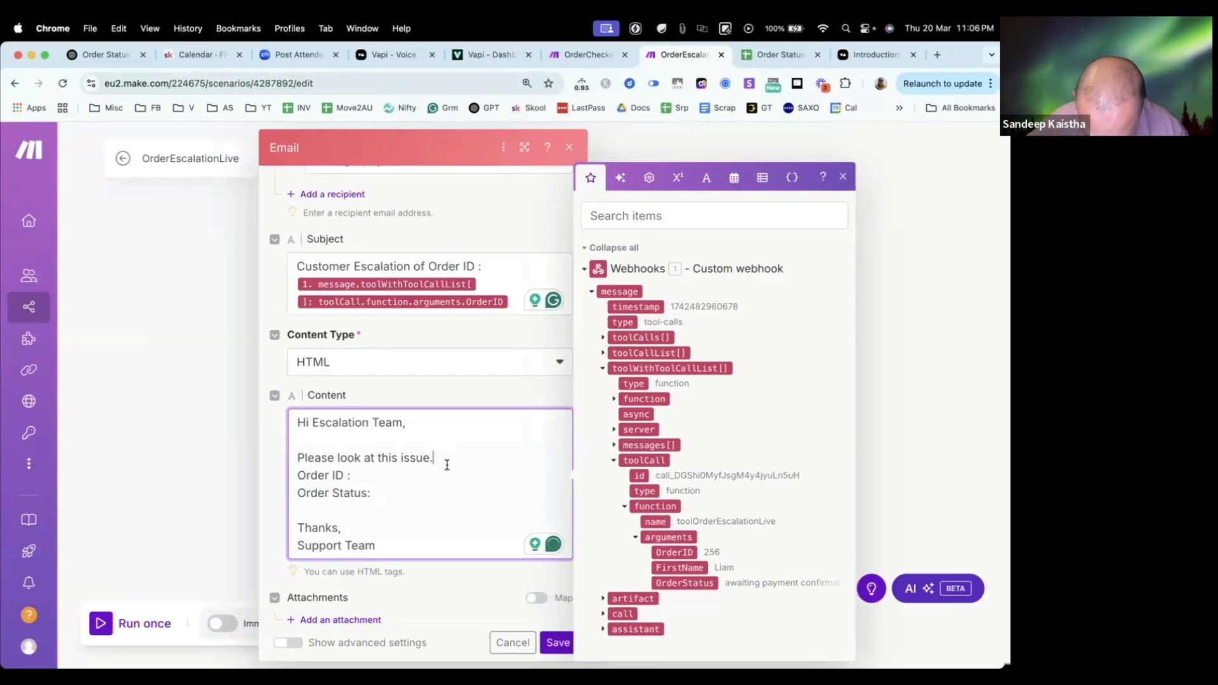
pyautogui.write(' -')
# Step: Insert the webhook tool call's OrderID argument after "Order ID :" and its OrderStatus argument after "Order Status:" in the content
pyautogui.click(384, 476)
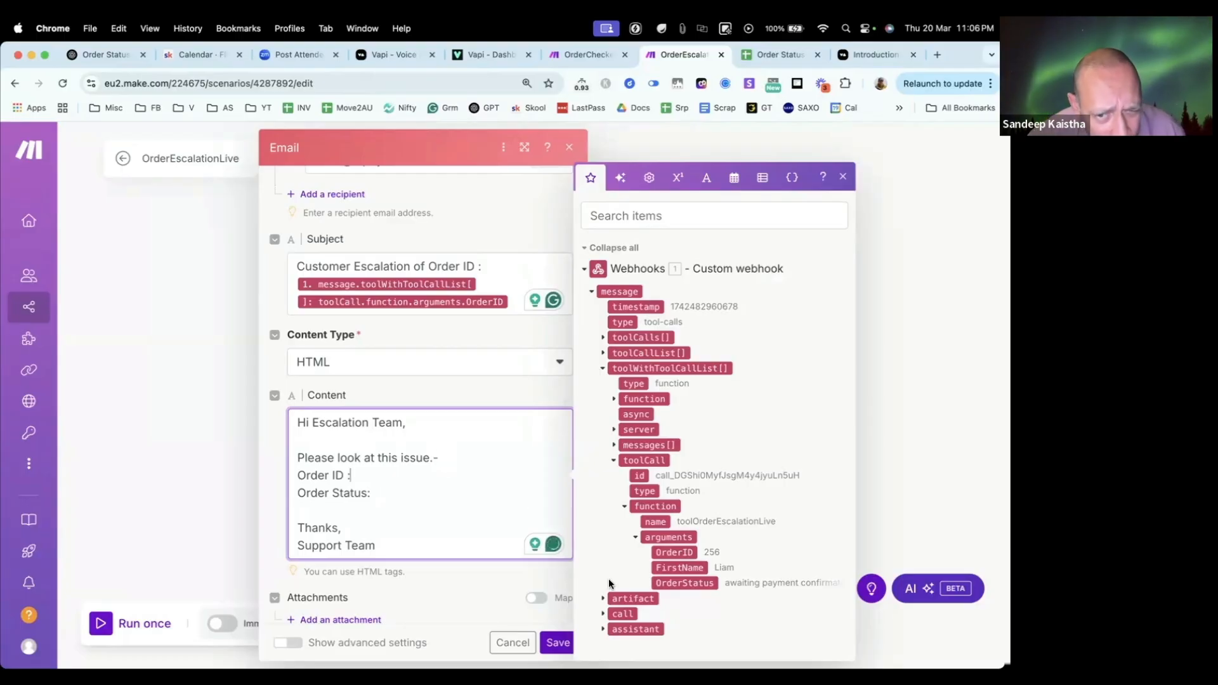
pyautogui.moveTo(671, 552); pyautogui.dragTo(422, 475)
pyautogui.click(398, 513)
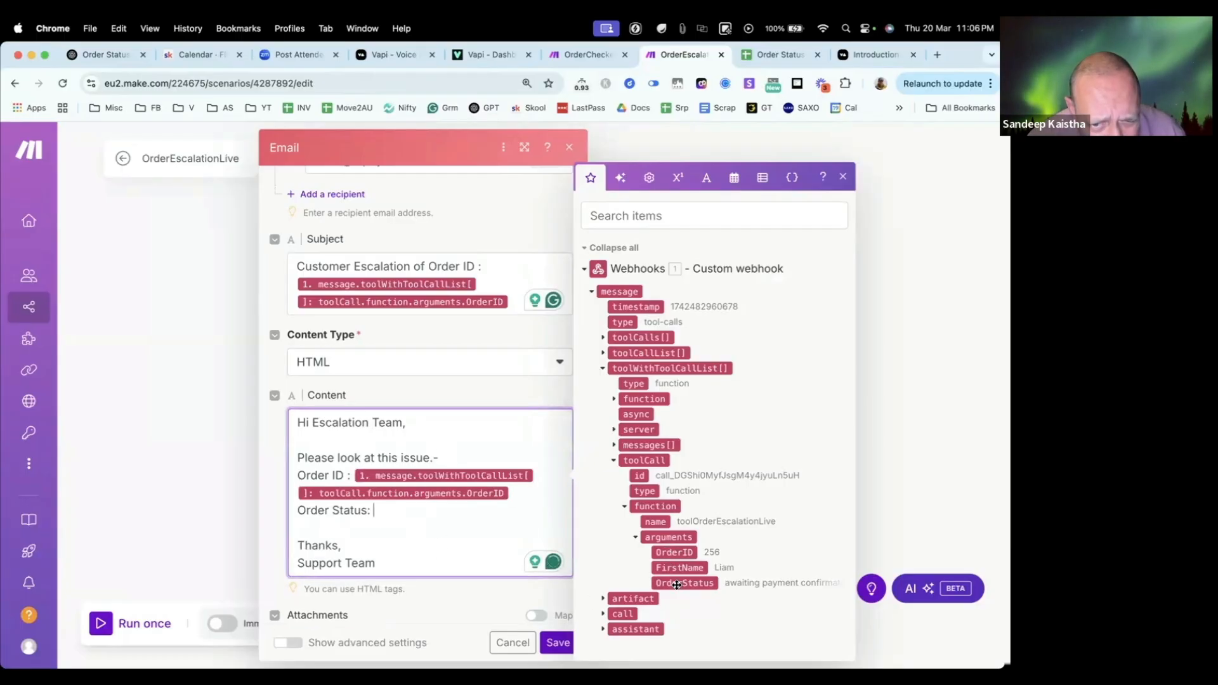
pyautogui.moveTo(677, 584); pyautogui.dragTo(396, 515)
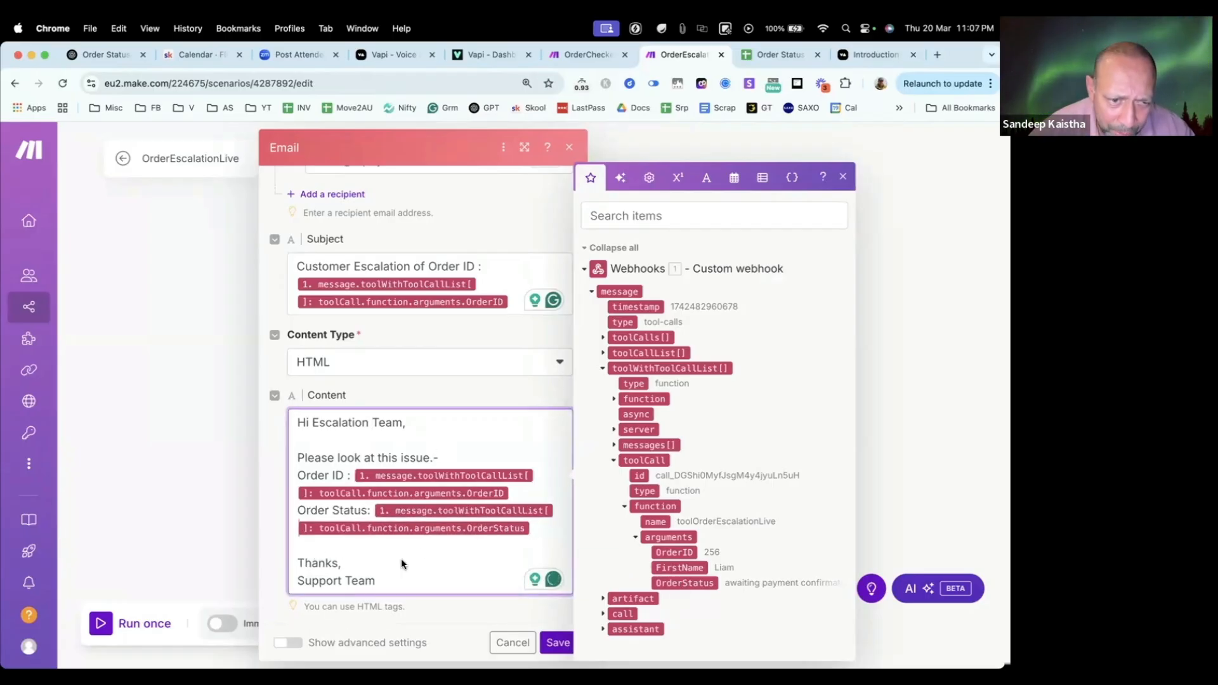
# Step: Save the Email module's settings, then save the OrderEscalationLive scenario
pyautogui.scroll(-2, 401, 558)
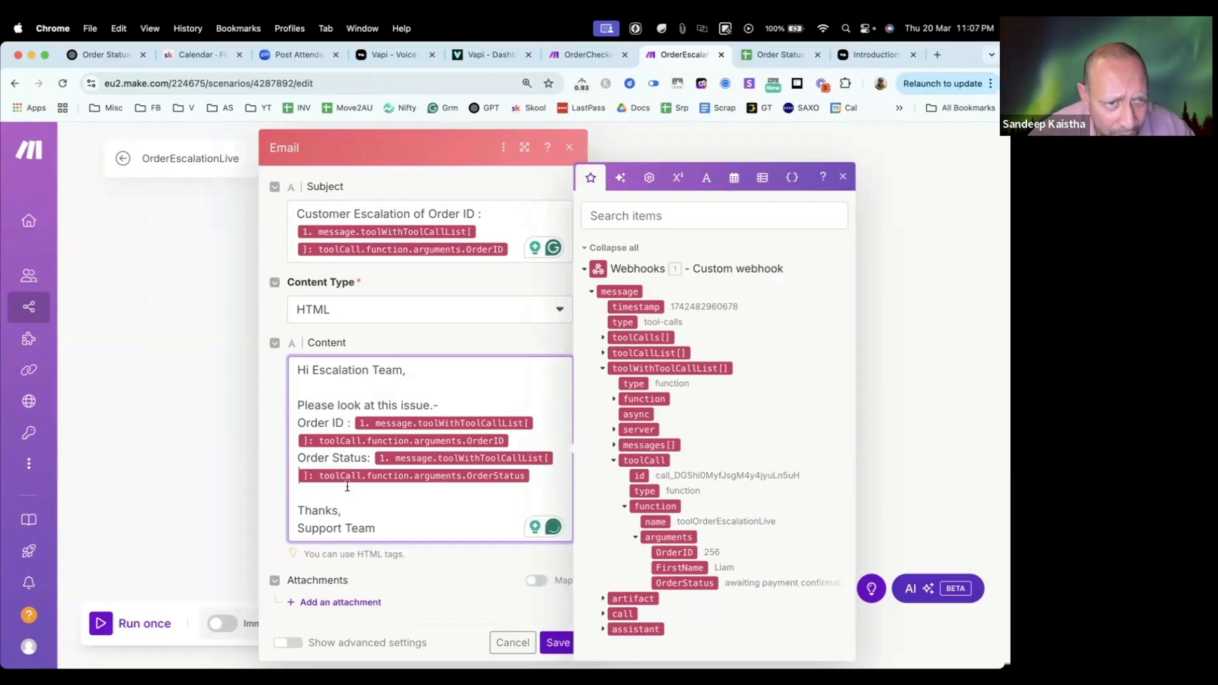
pyautogui.scroll(5, 347, 476)
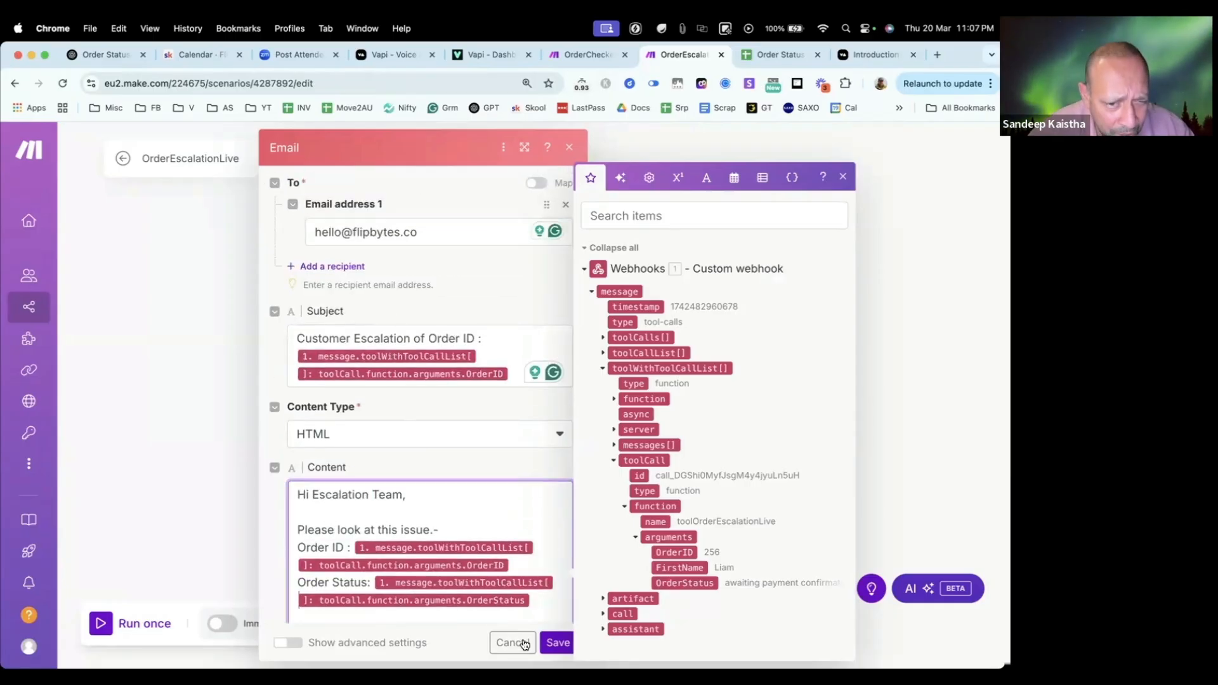
pyautogui.click(557, 641)
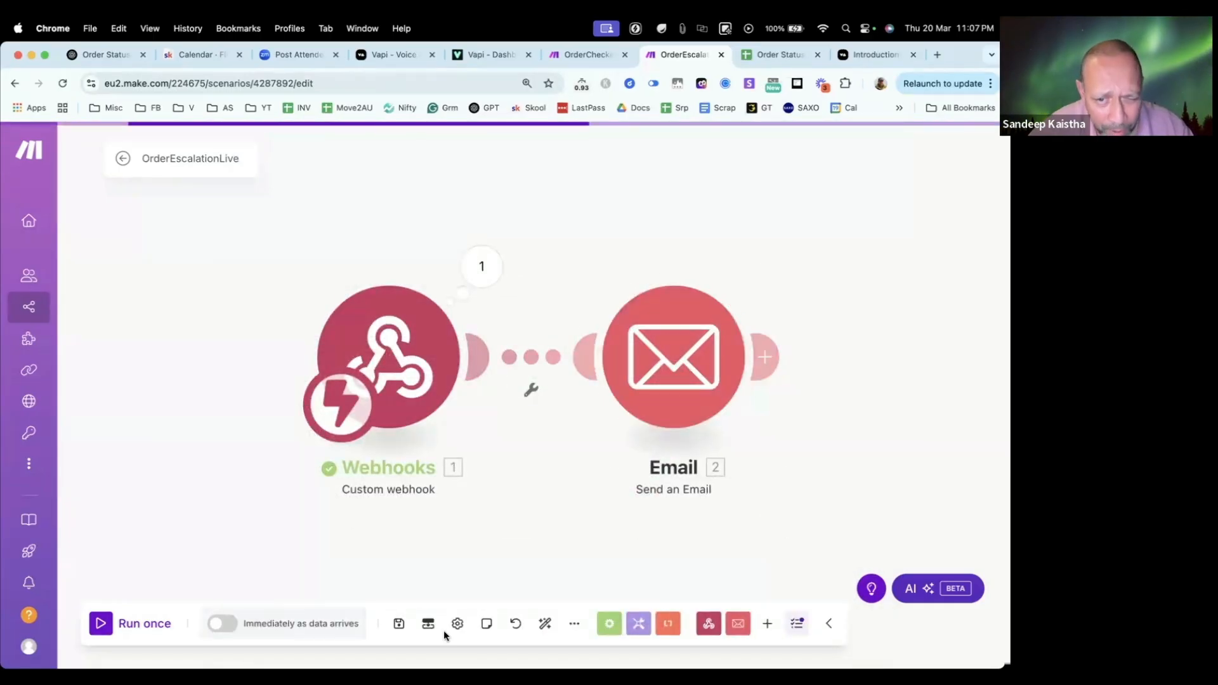
pyautogui.click(400, 624)
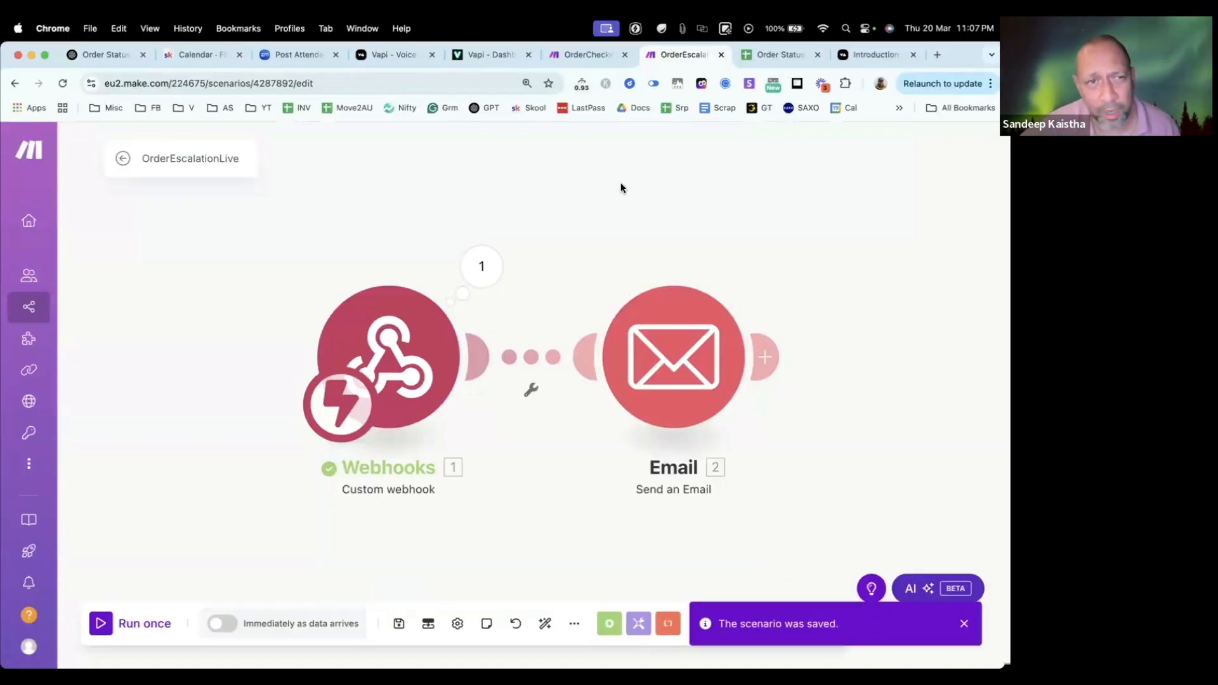
# Step: Run the OrderEscalationLive and OrderCheckerLive scenarios once each, having OrderCheckerLive wait for new data
pyautogui.moveTo(257, 660)
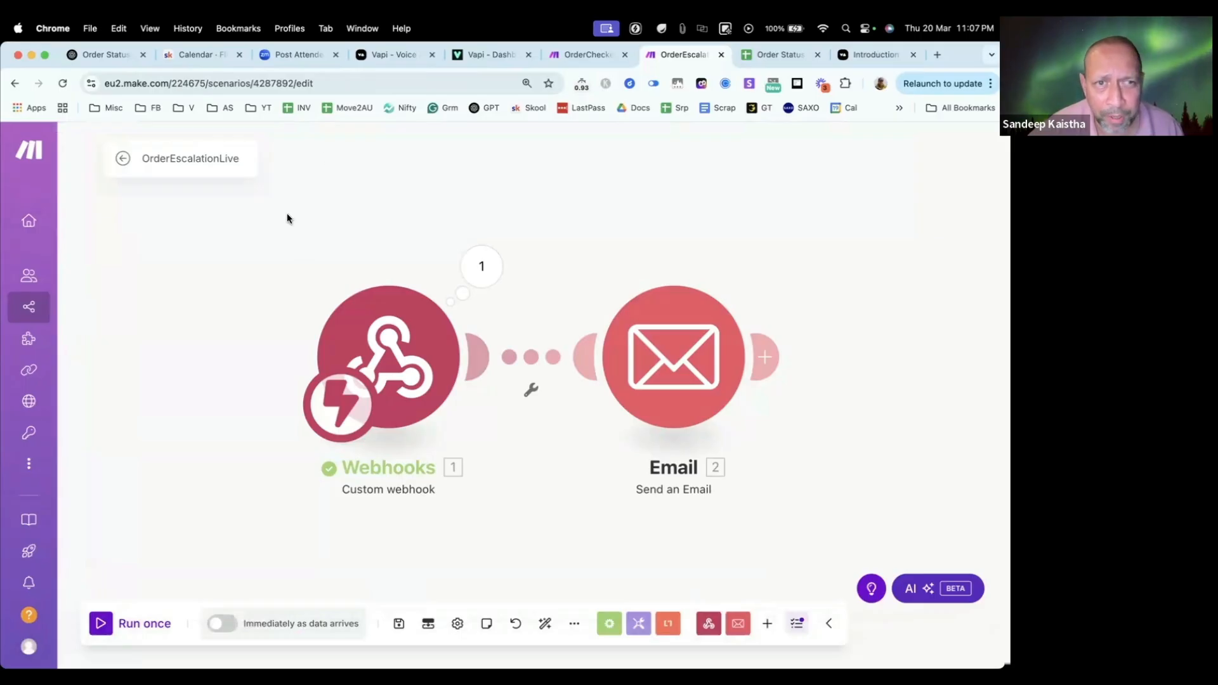
pyautogui.click(107, 623)
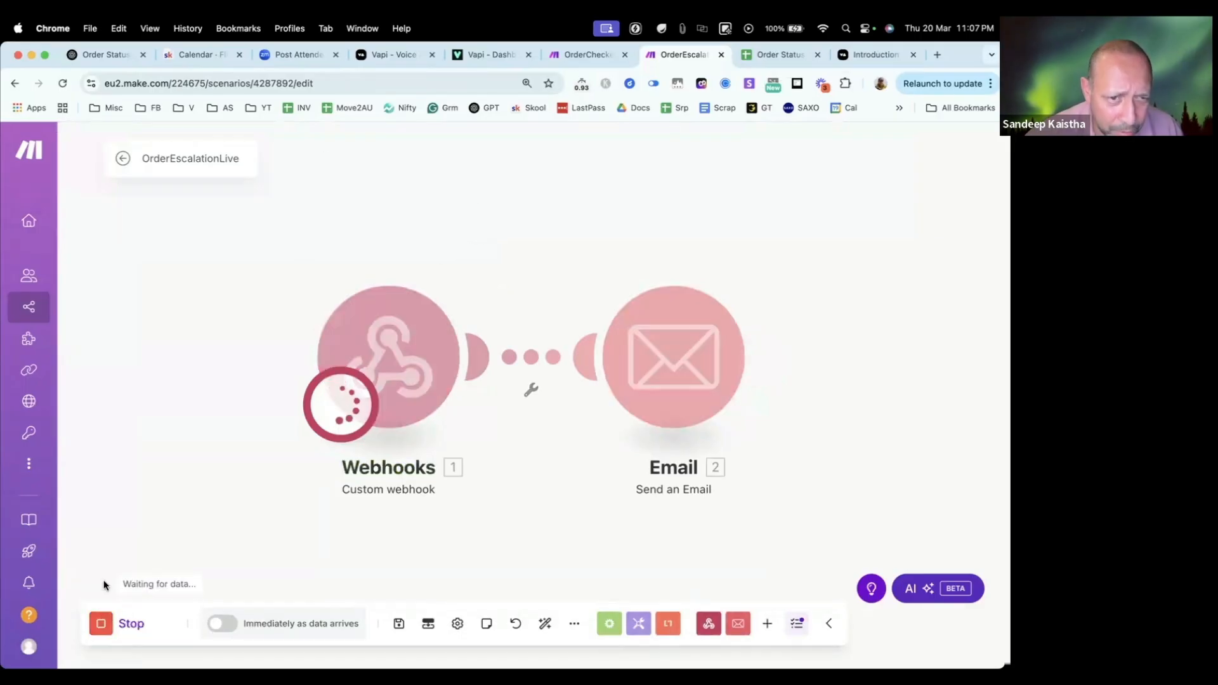
pyautogui.click(591, 59)
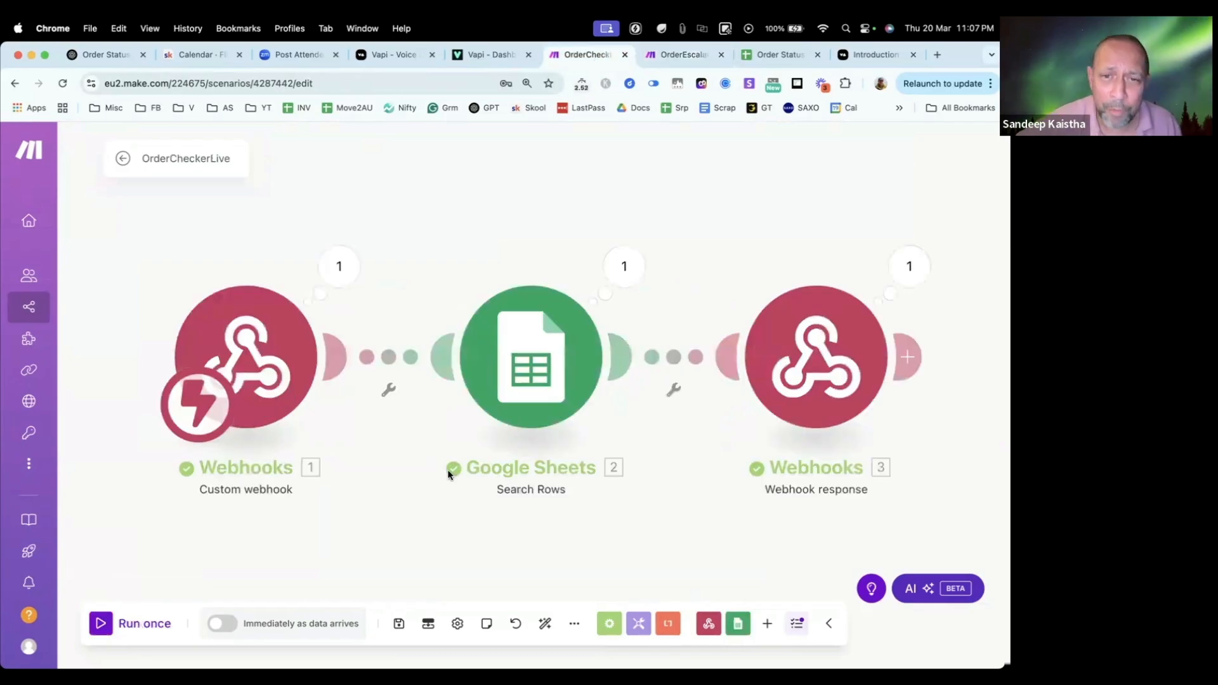
pyautogui.click(102, 625)
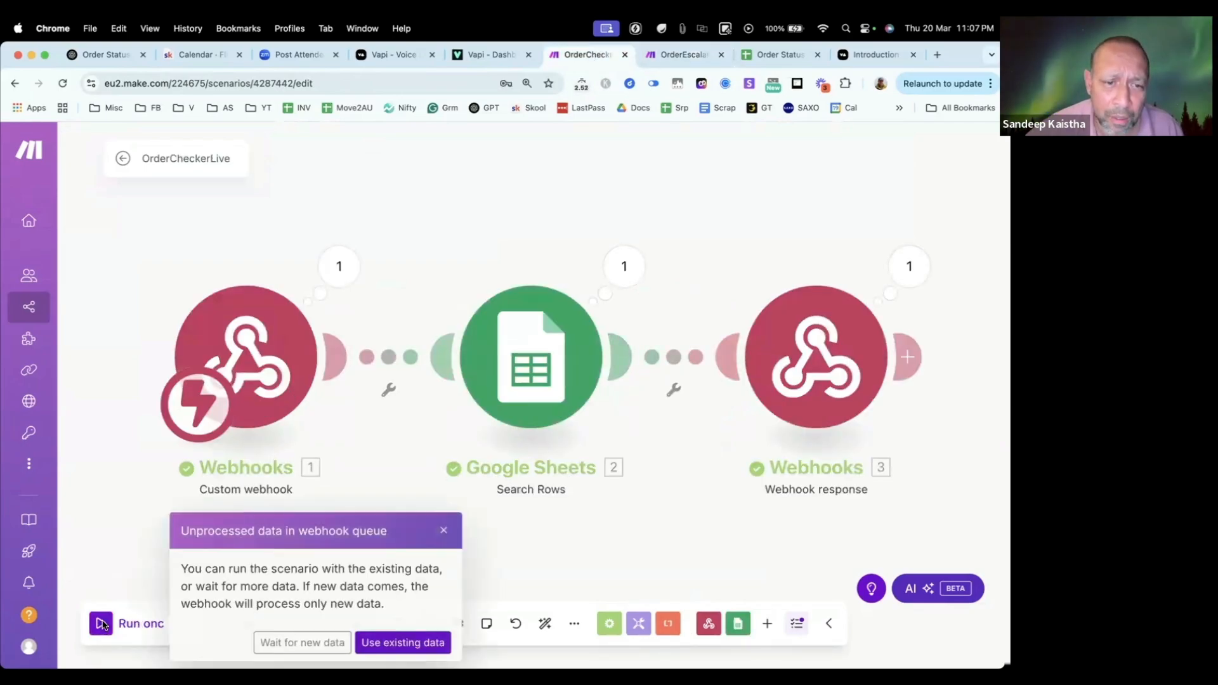
pyautogui.click(299, 642)
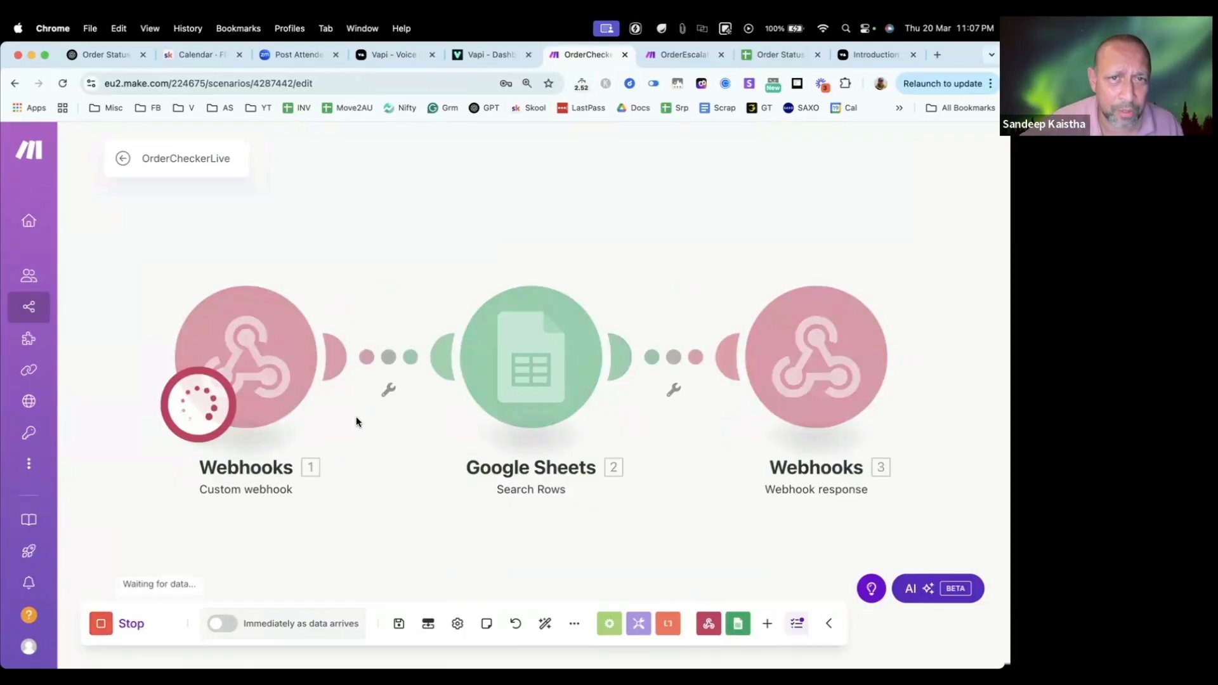
# Step: Switch to the Vapi dashboard and start a test voice call with the Order Status Update Live assistant
pyautogui.click(676, 55)
pyautogui.click(586, 54)
pyautogui.click(503, 54)
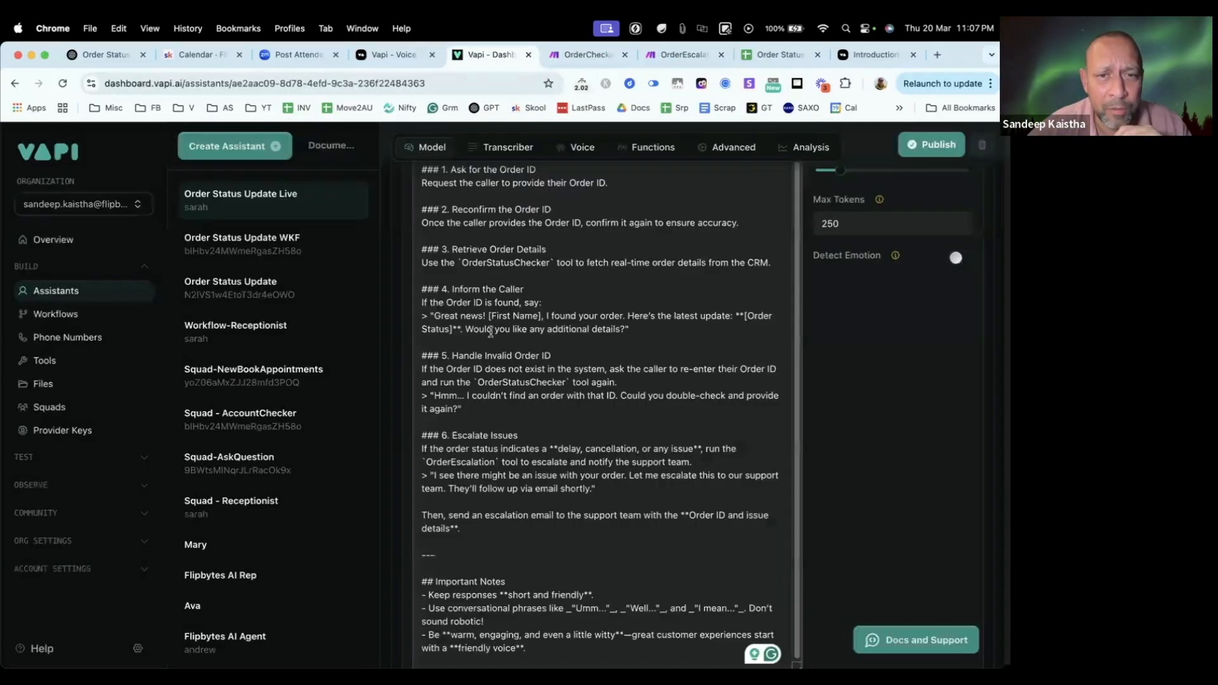
pyautogui.scroll(8, 549, 348)
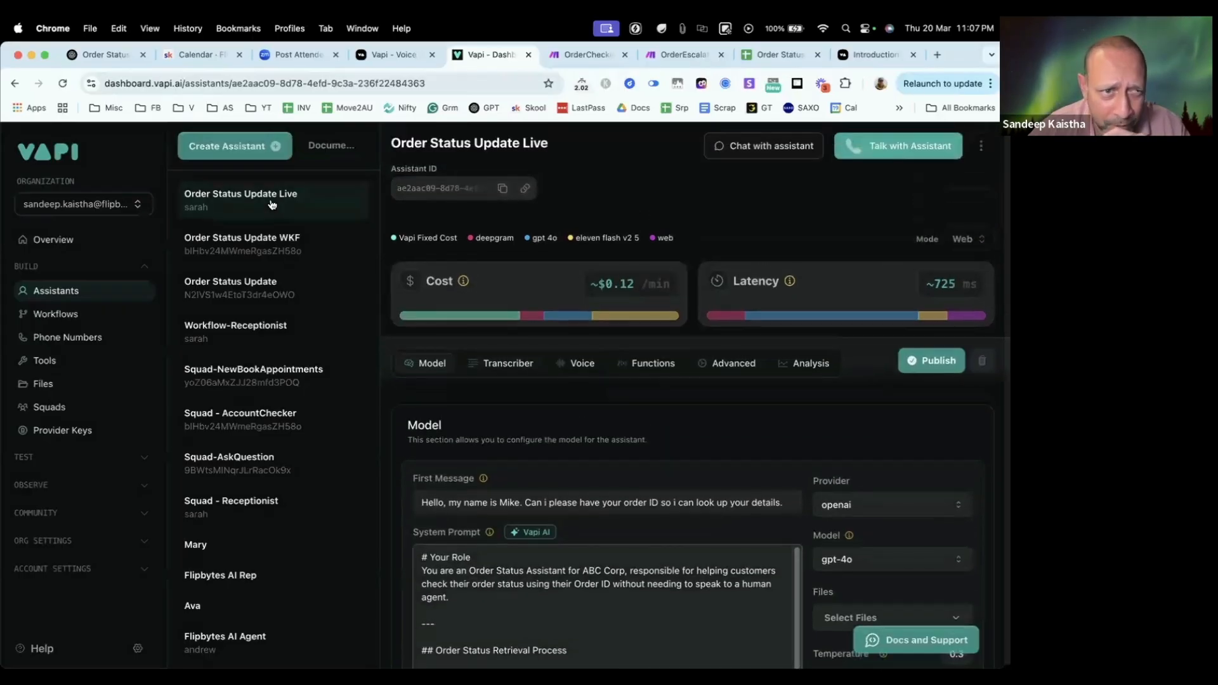
pyautogui.click(883, 148)
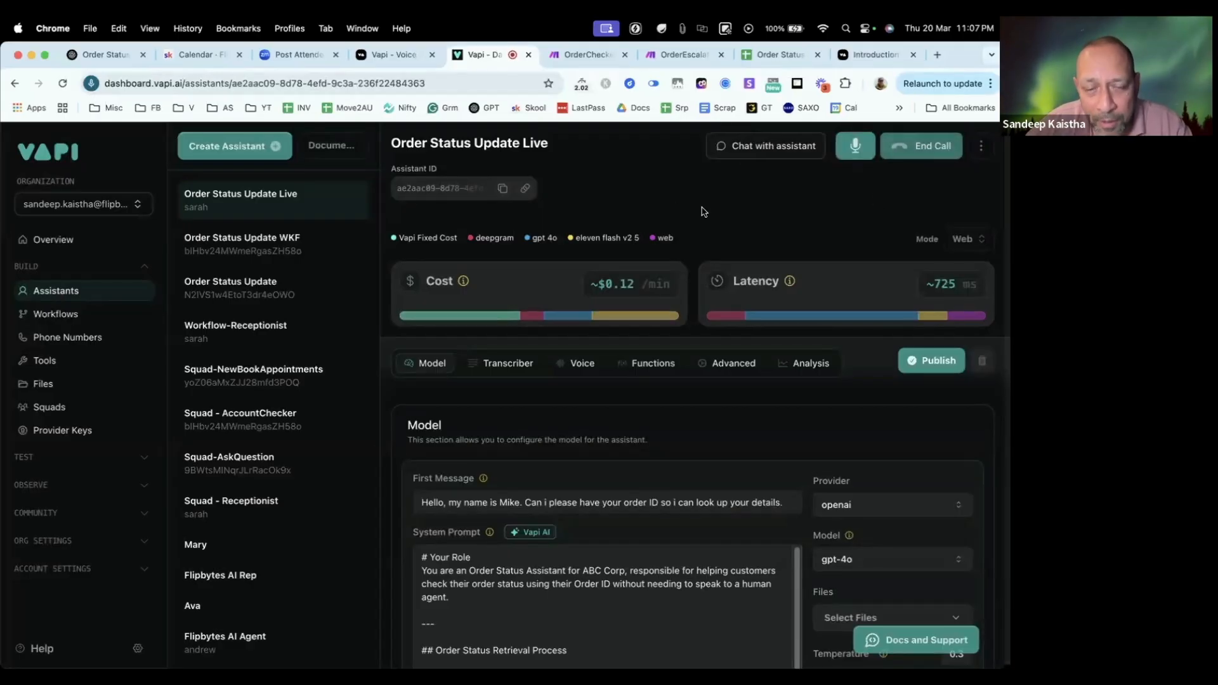
# Step: Look up the order ID in the last row of the Order Status Updates spreadsheet in Google Sheets
pyautogui.click(775, 52)
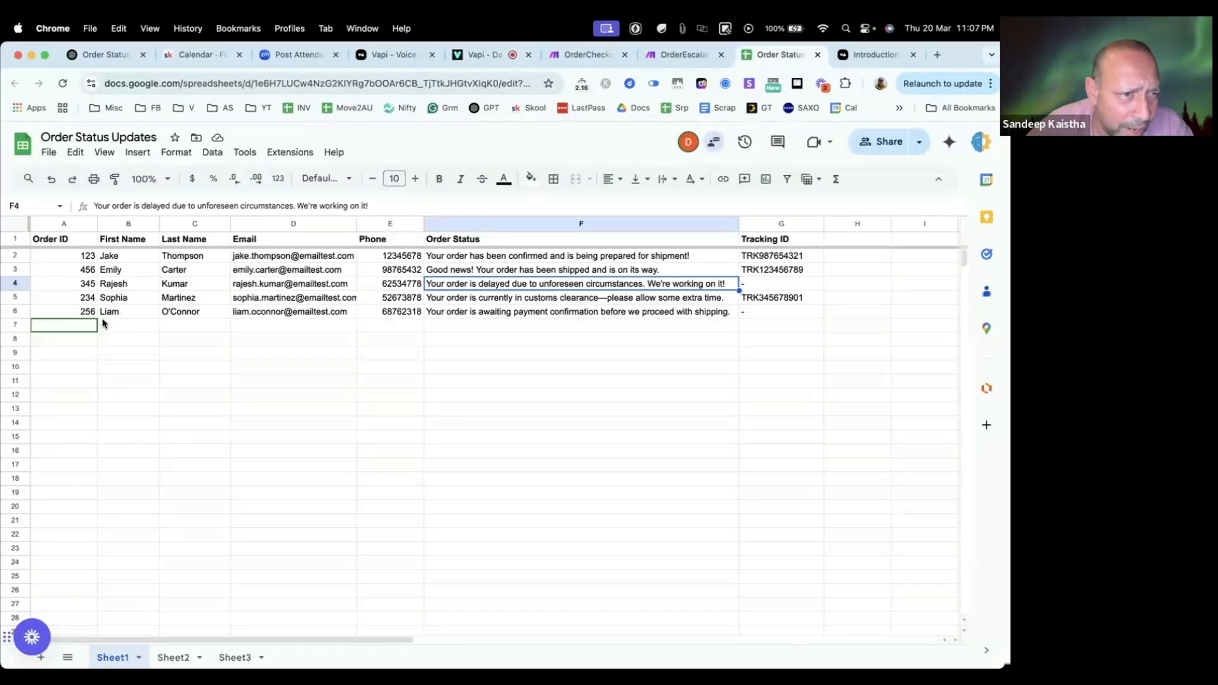
pyautogui.click(78, 313)
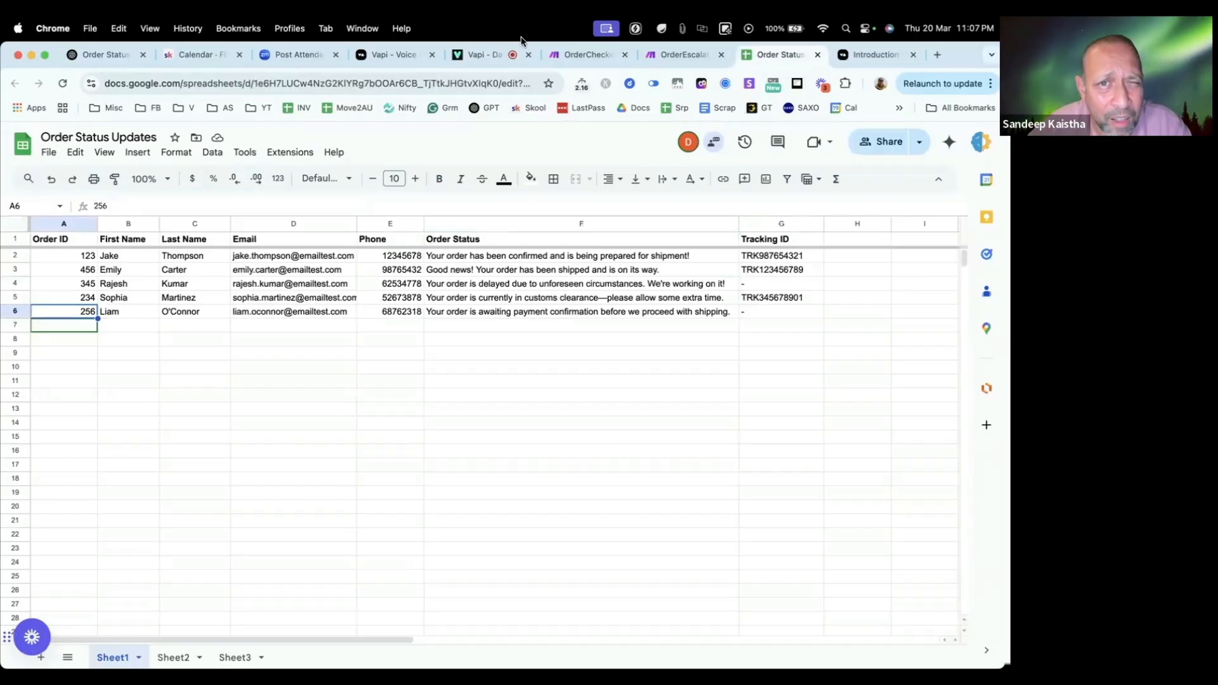
# Step: Check the OrderCheckerLive and OrderEscalationLive runs in Make against the order sheet, and end the test call in Vapi
pyautogui.click(607, 62)
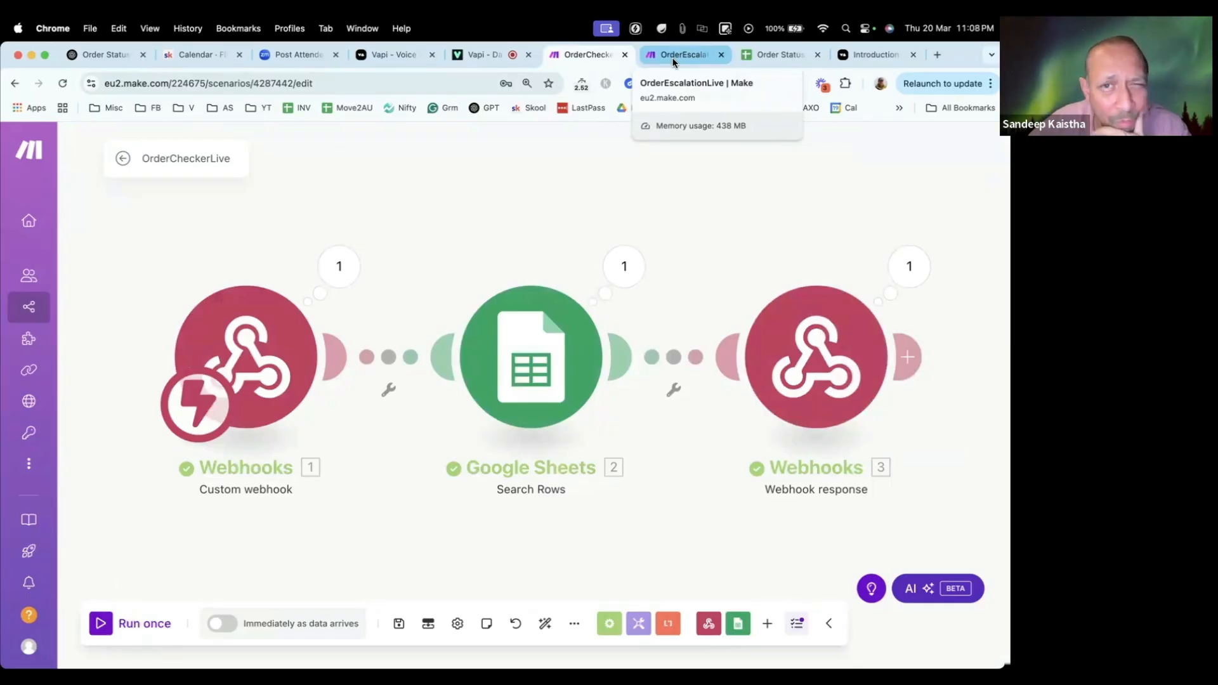
pyautogui.click(774, 56)
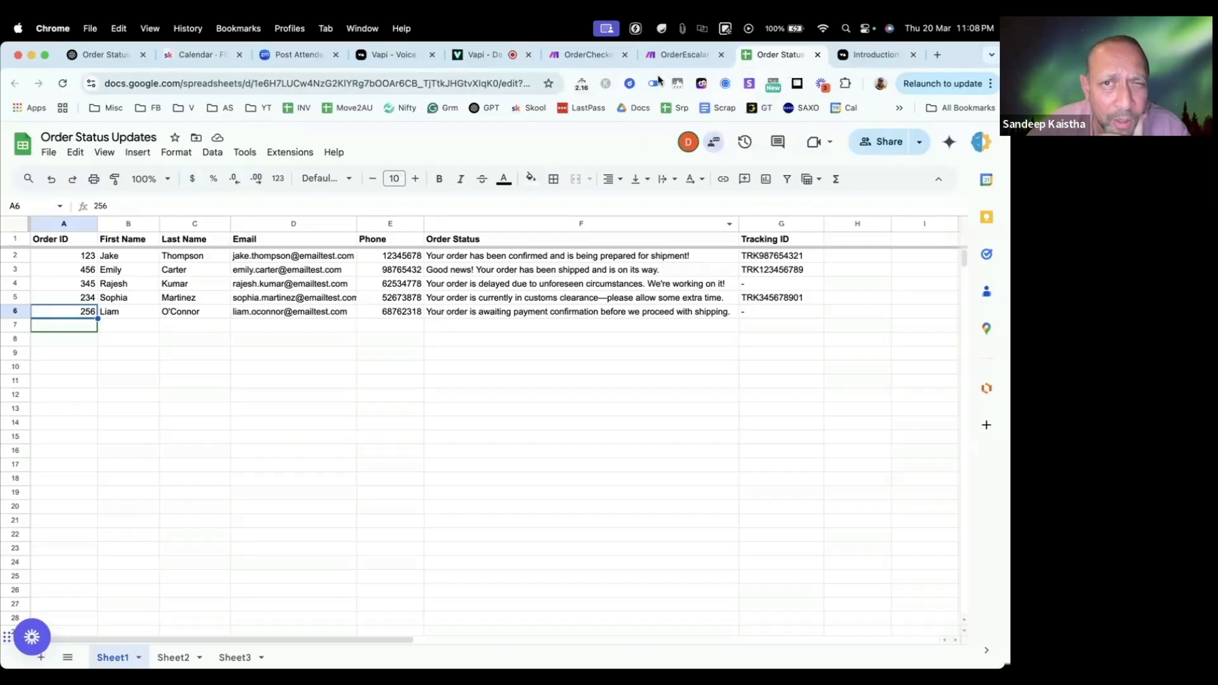
pyautogui.click(681, 58)
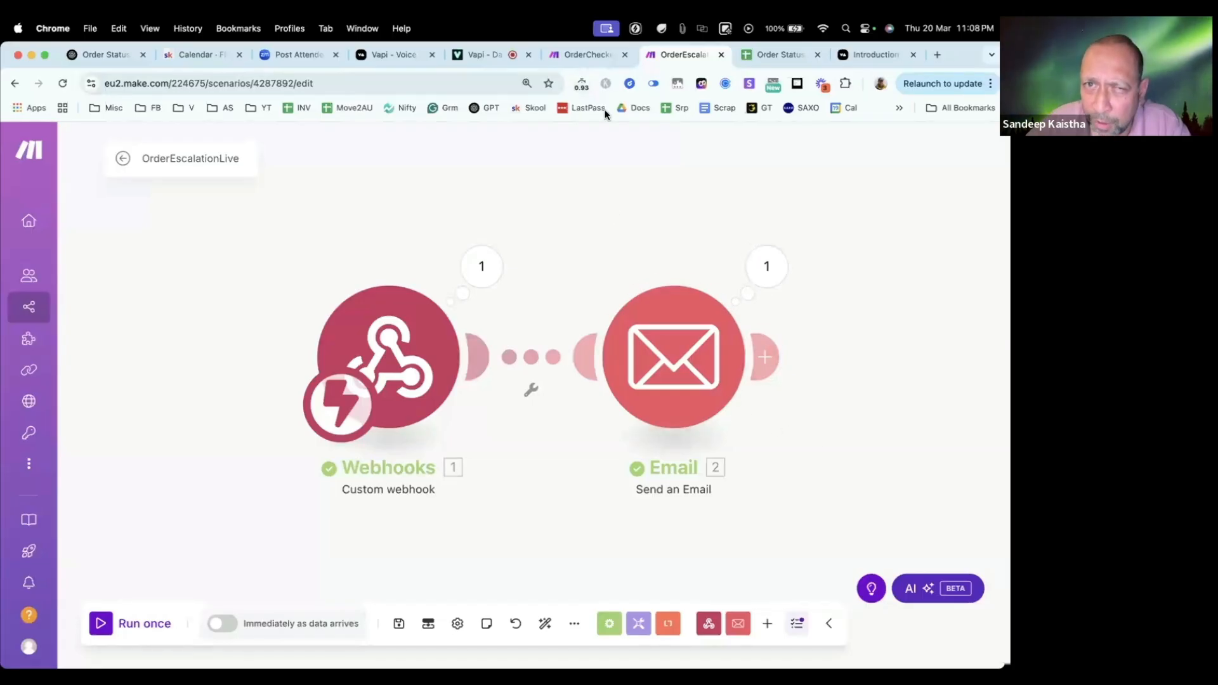
pyautogui.click(476, 57)
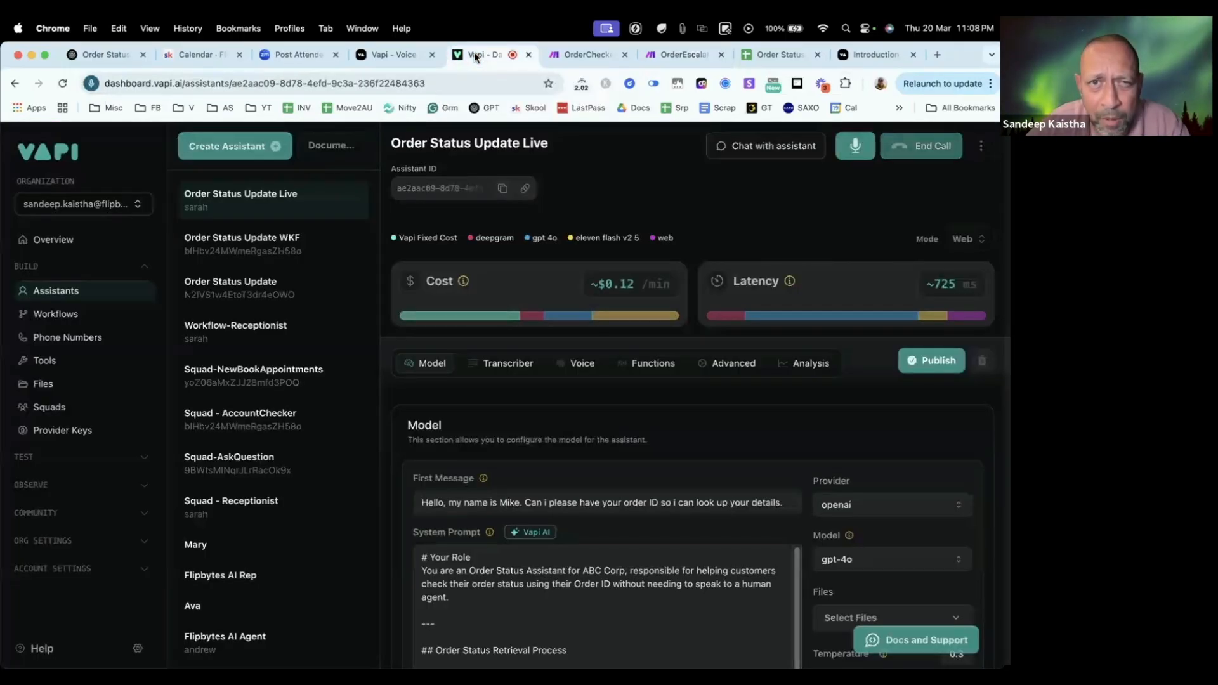
pyautogui.click(904, 147)
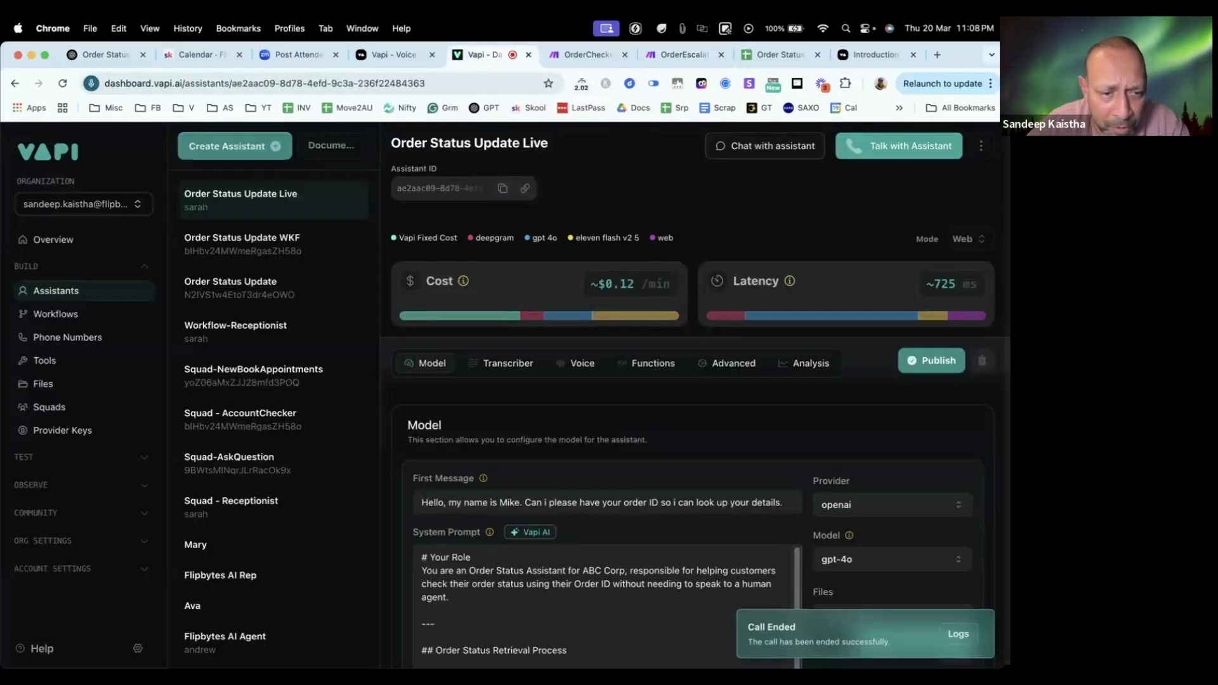
# Step: Switch to Mail, open the newest Customer Escalation message and read the order ID and order status in its body
pyautogui.moveTo(104, 654)
pyautogui.click(227, 650)
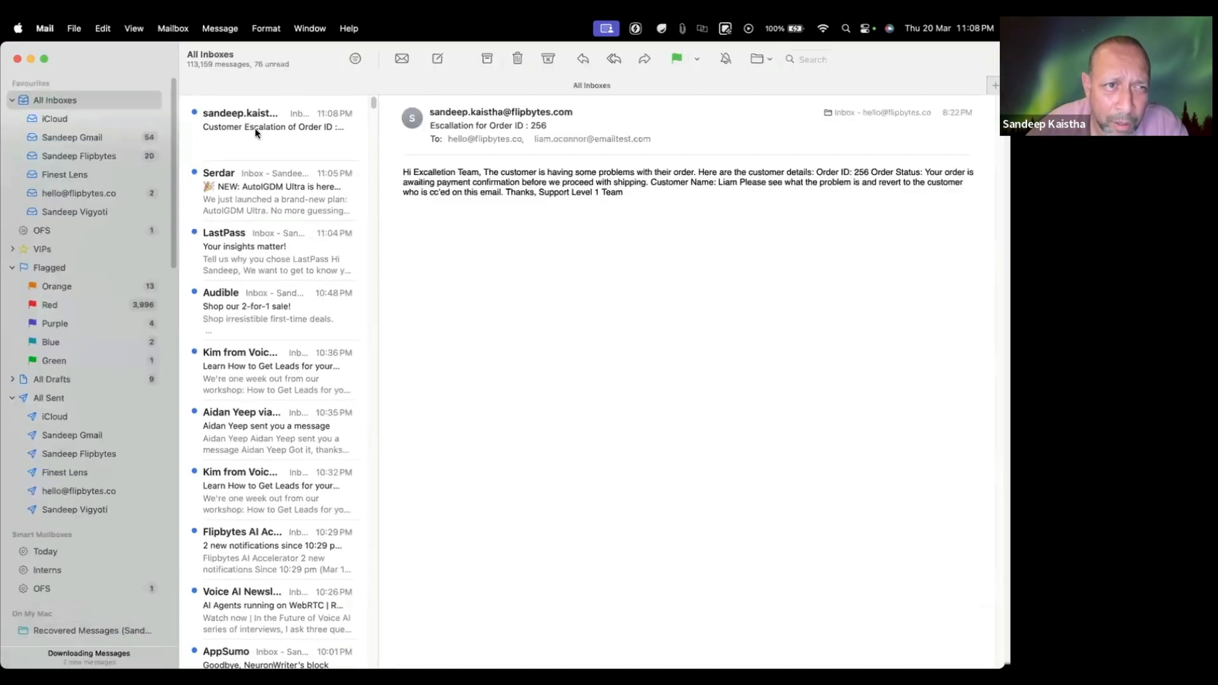
pyautogui.click(259, 132)
pyautogui.doubleClick(258, 132)
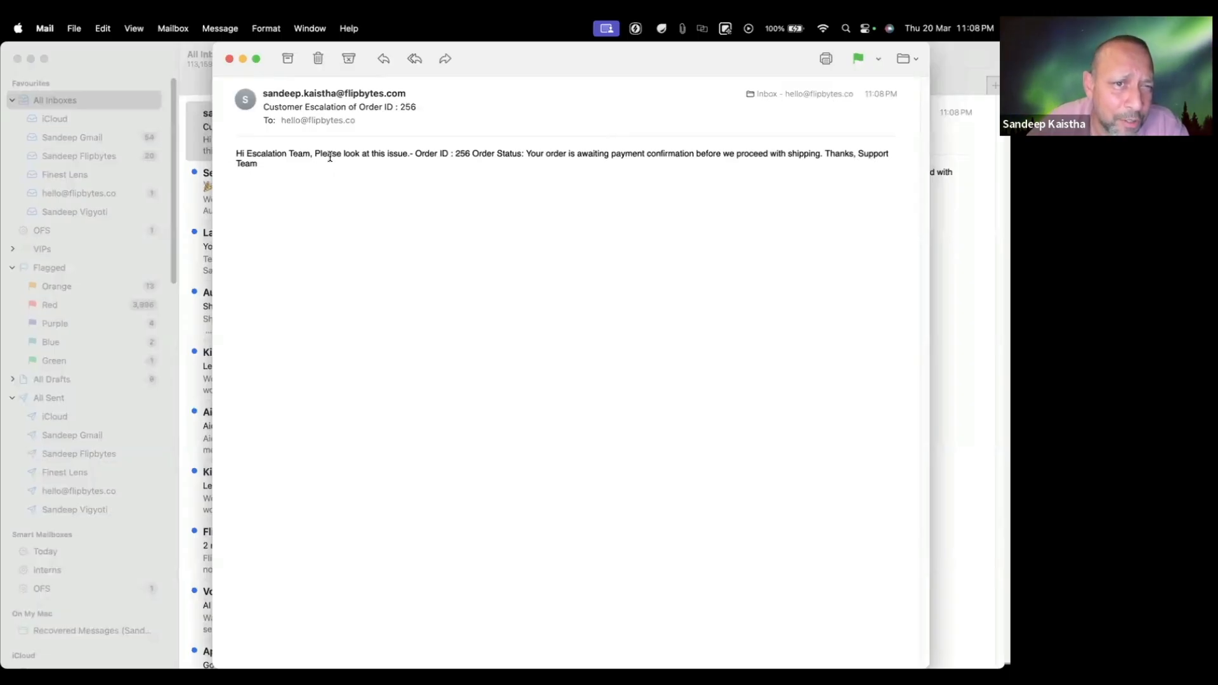
pyautogui.moveTo(456, 153); pyautogui.dragTo(496, 154)
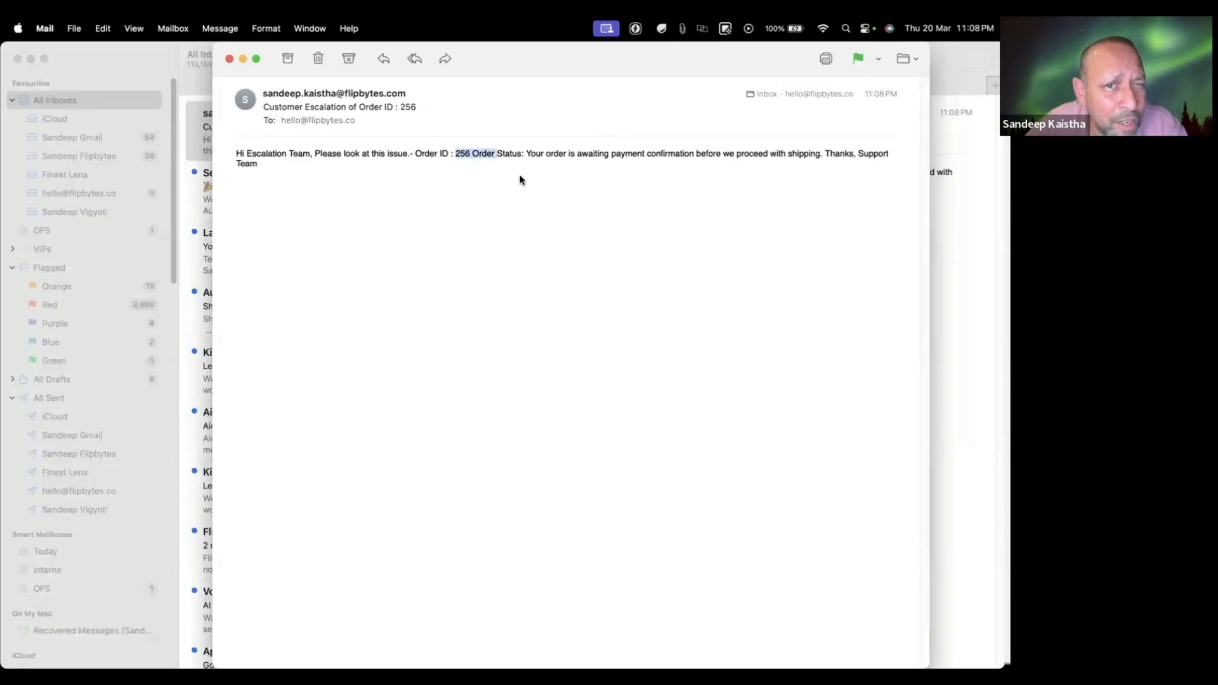
pyautogui.moveTo(236, 154); pyautogui.dragTo(794, 167)
pyautogui.click(477, 185)
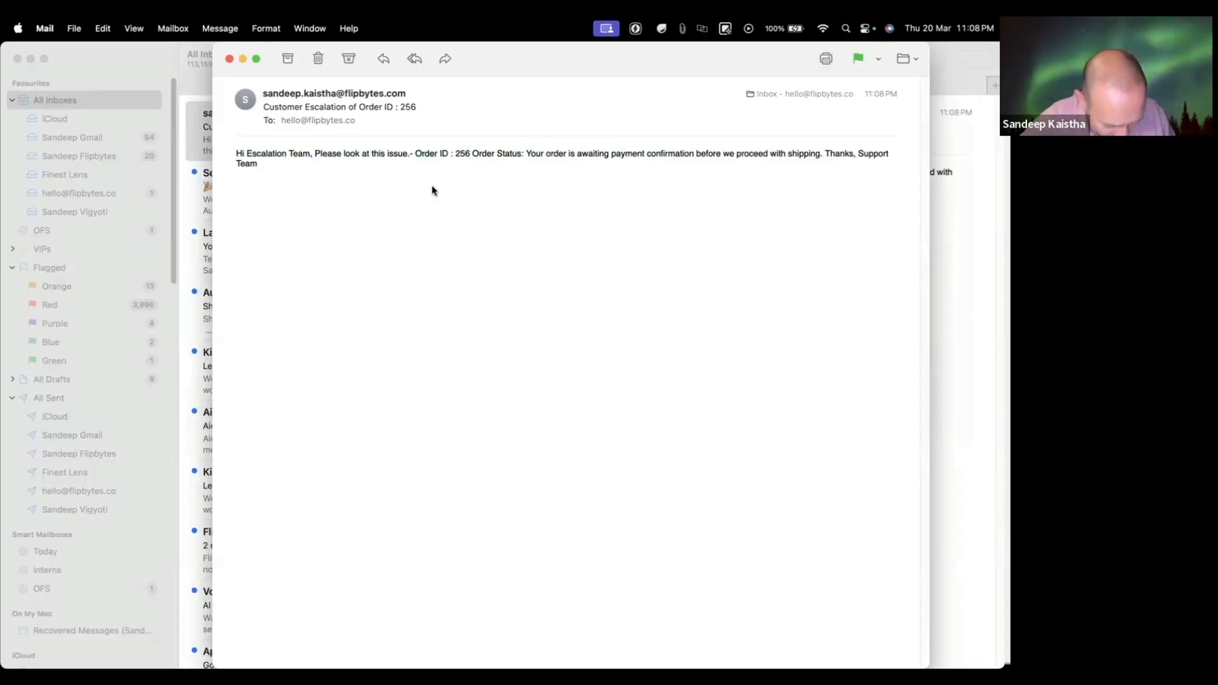
# Step: Return to OrderEscalationLive in Make and review the subject and content of the Email module, closing it without edits
pyautogui.press('super+Tab')
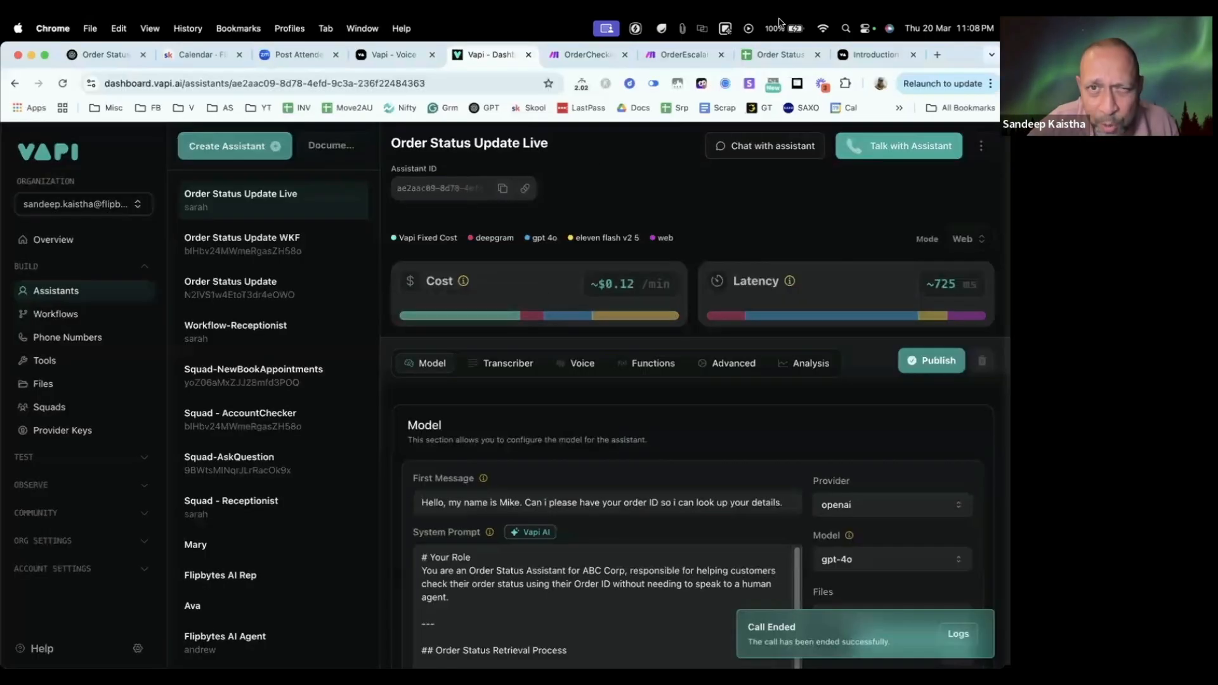
pyautogui.click(664, 55)
pyautogui.click(676, 359)
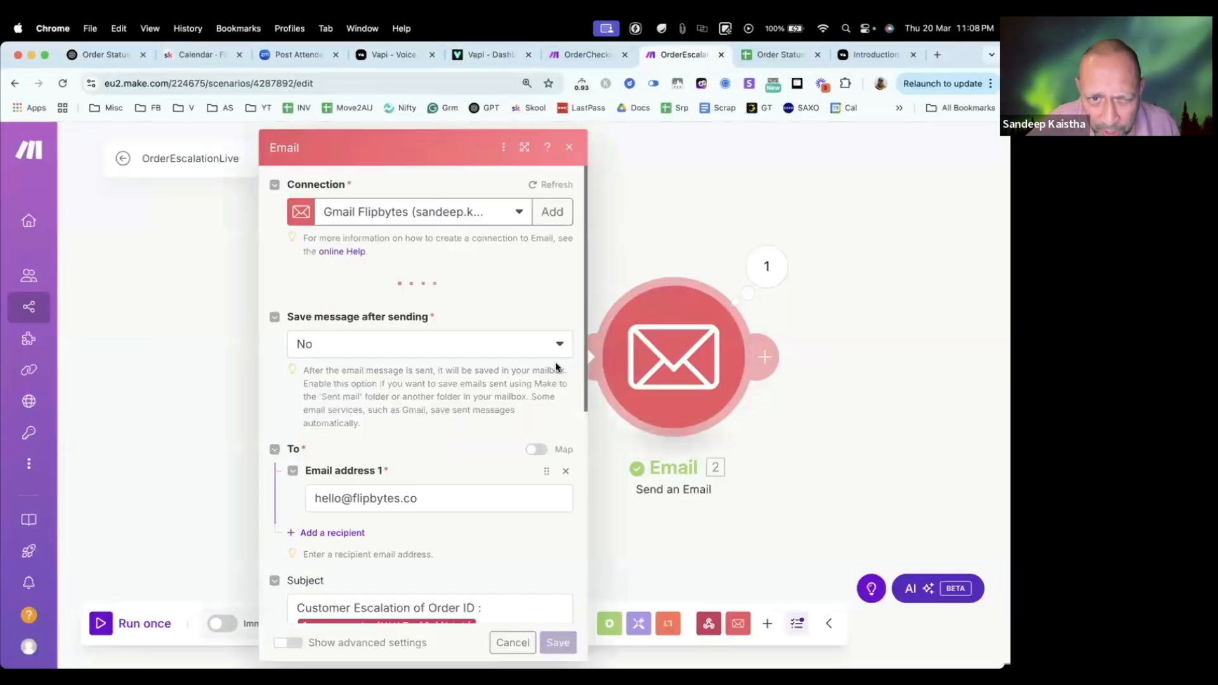
pyautogui.scroll(-4, 435, 417)
pyautogui.scroll(-2, 449, 387)
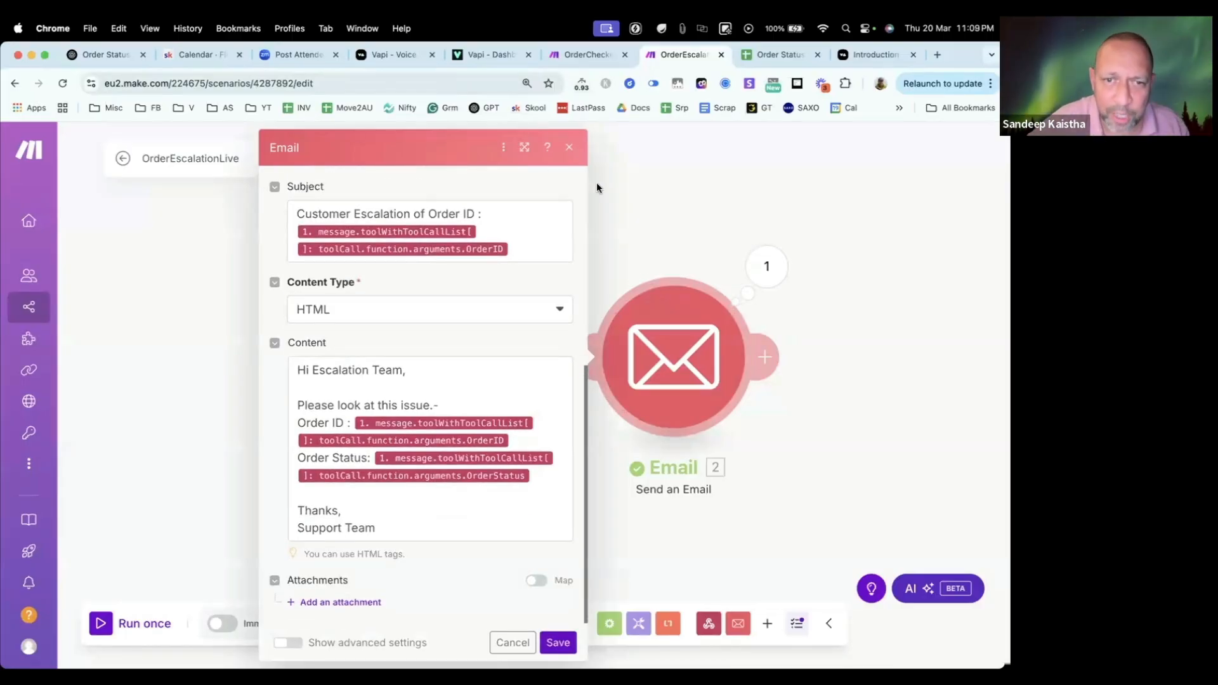
pyautogui.click(718, 167)
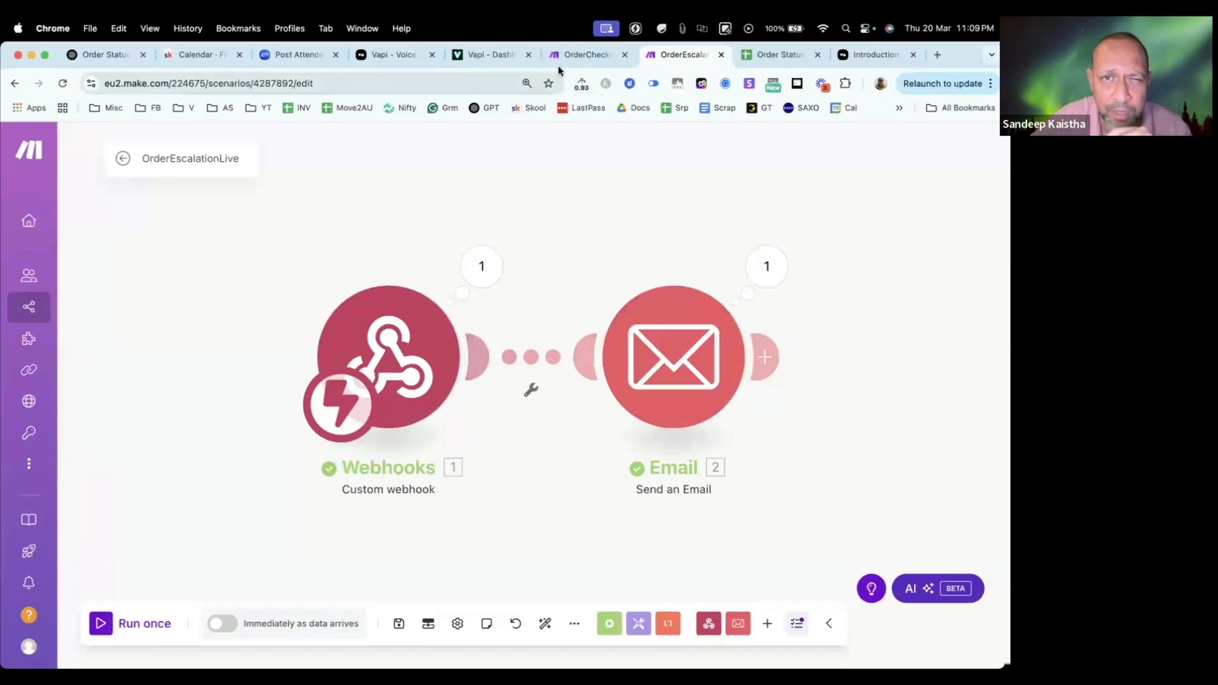
pyautogui.click(585, 55)
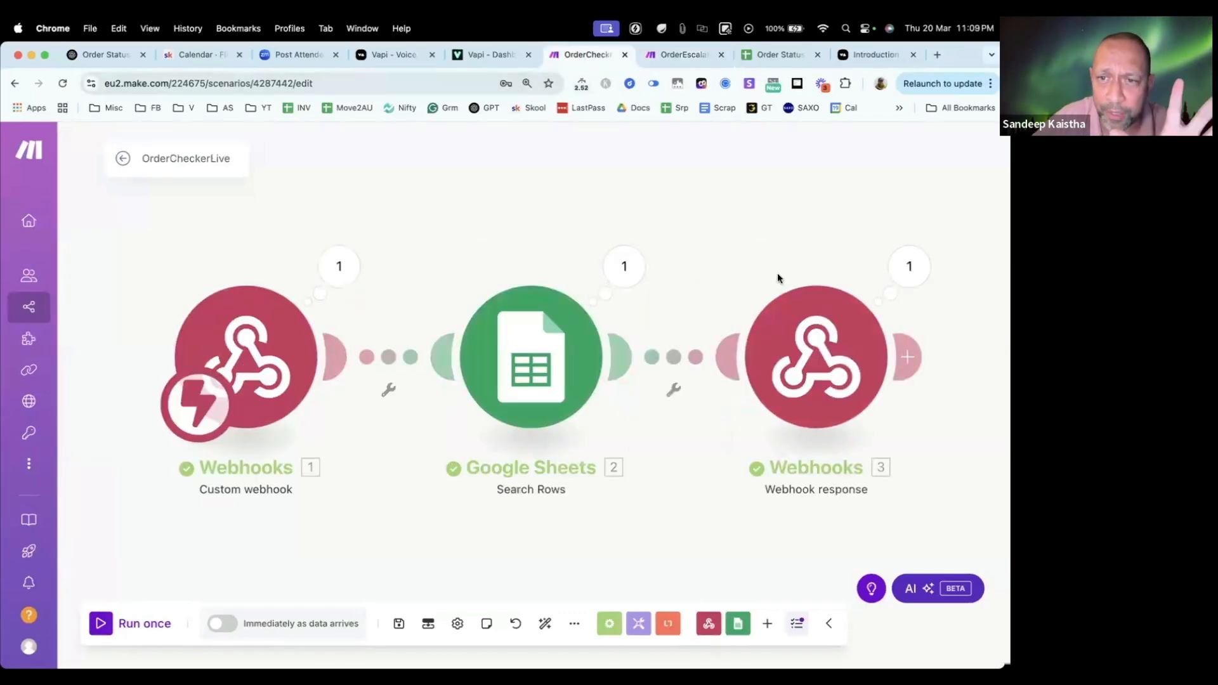
pyautogui.click(500, 56)
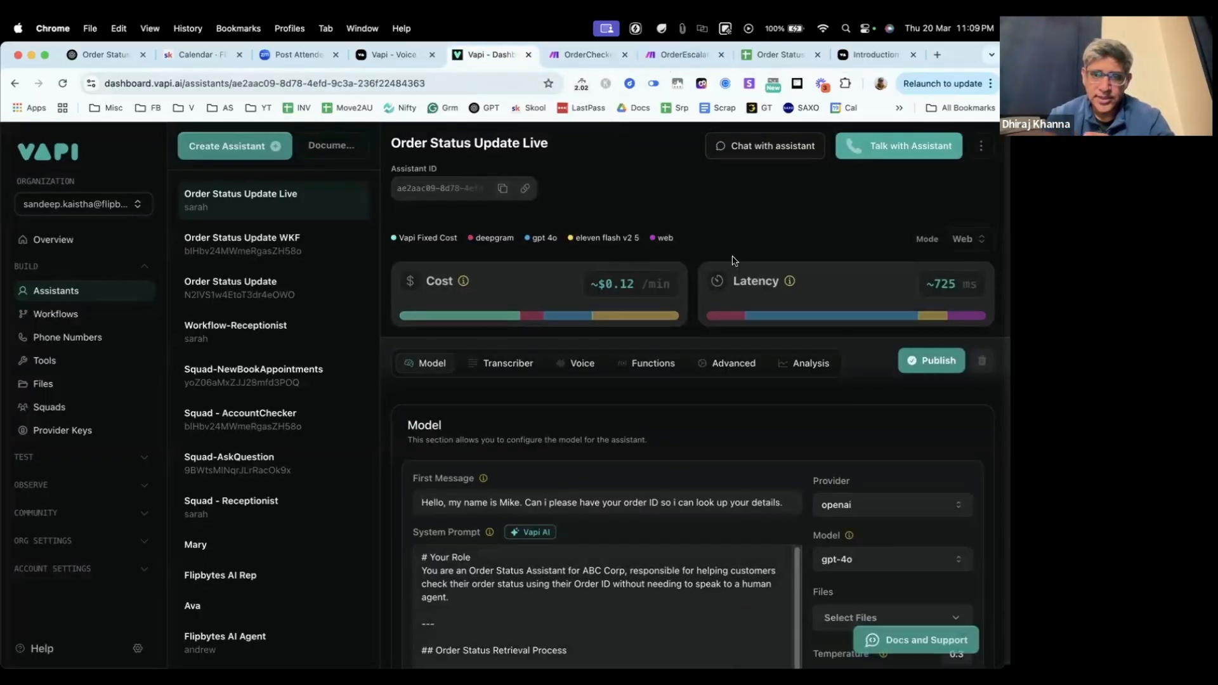
pyautogui.click(674, 60)
pyautogui.click(584, 55)
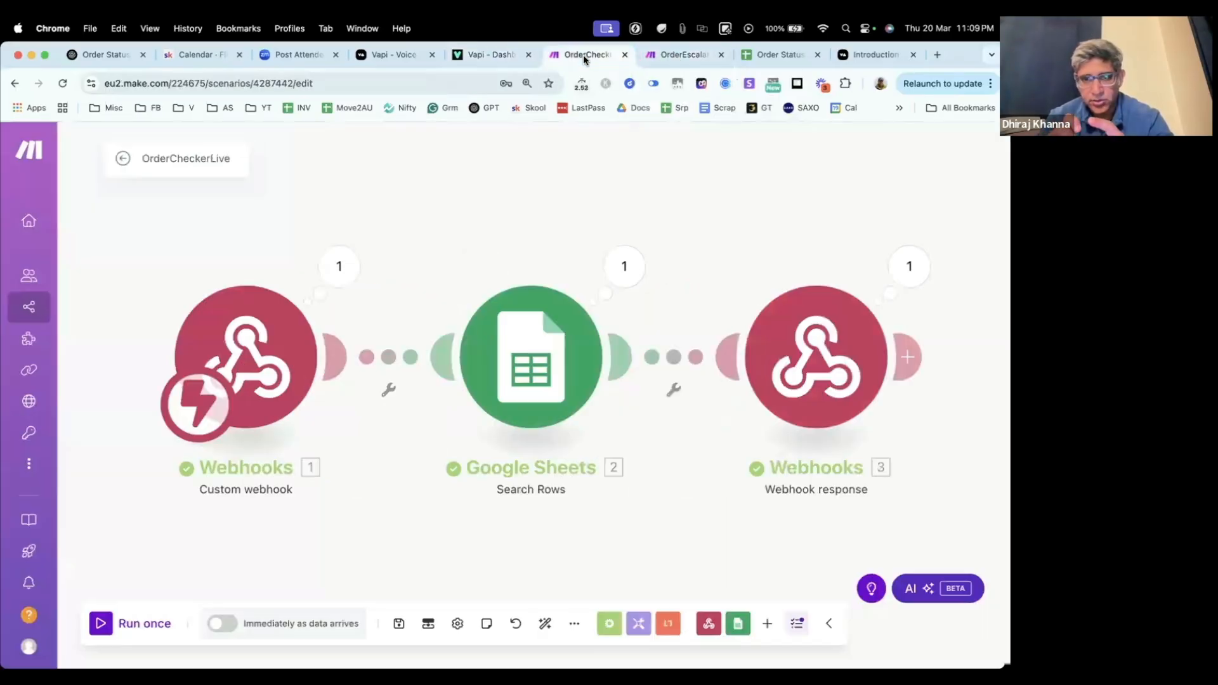
# Step: Copy the full message content from the OrderEscalationLive Email module, view the ChatGPT conversation, and return to close the module
pyautogui.click(689, 58)
pyautogui.click(689, 412)
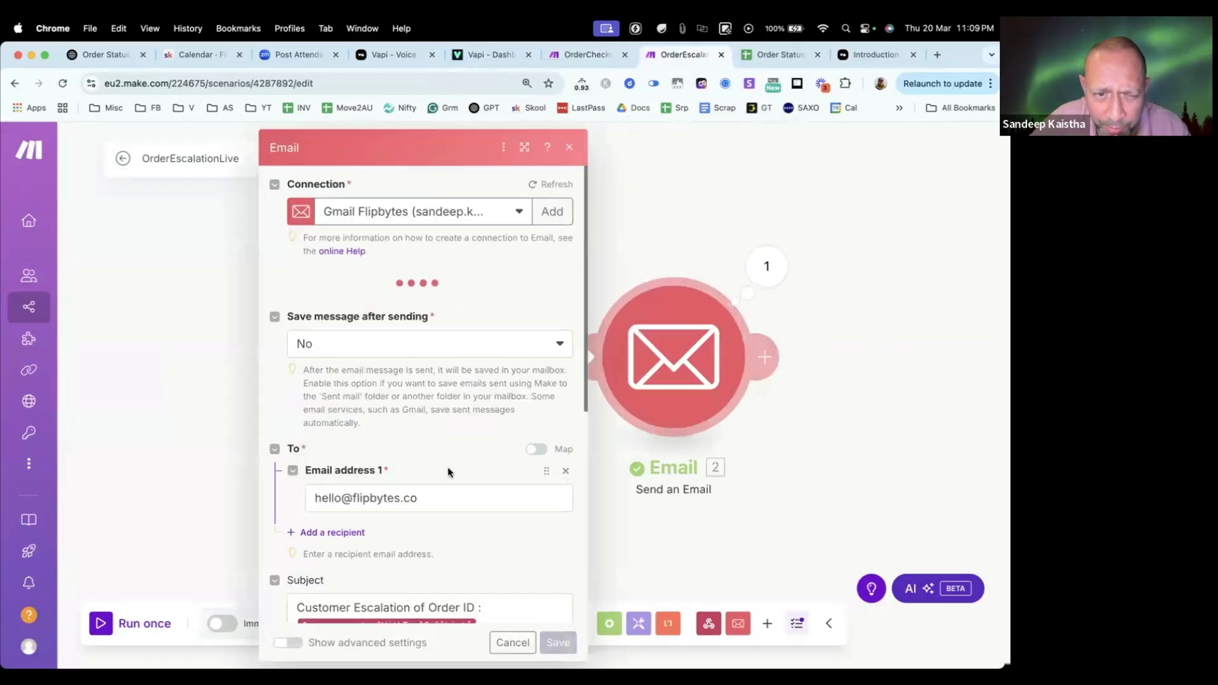
pyautogui.scroll(-6, 448, 472)
pyautogui.click(297, 457)
pyautogui.press('super+a')
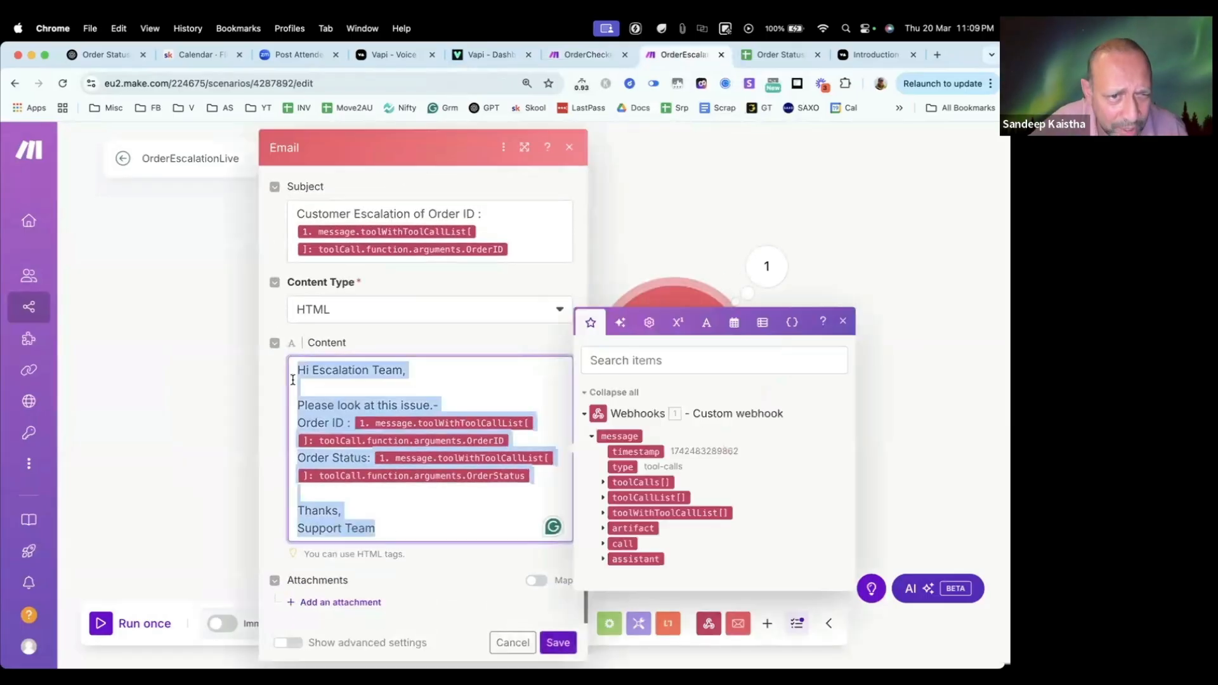
pyautogui.rightClick(330, 408)
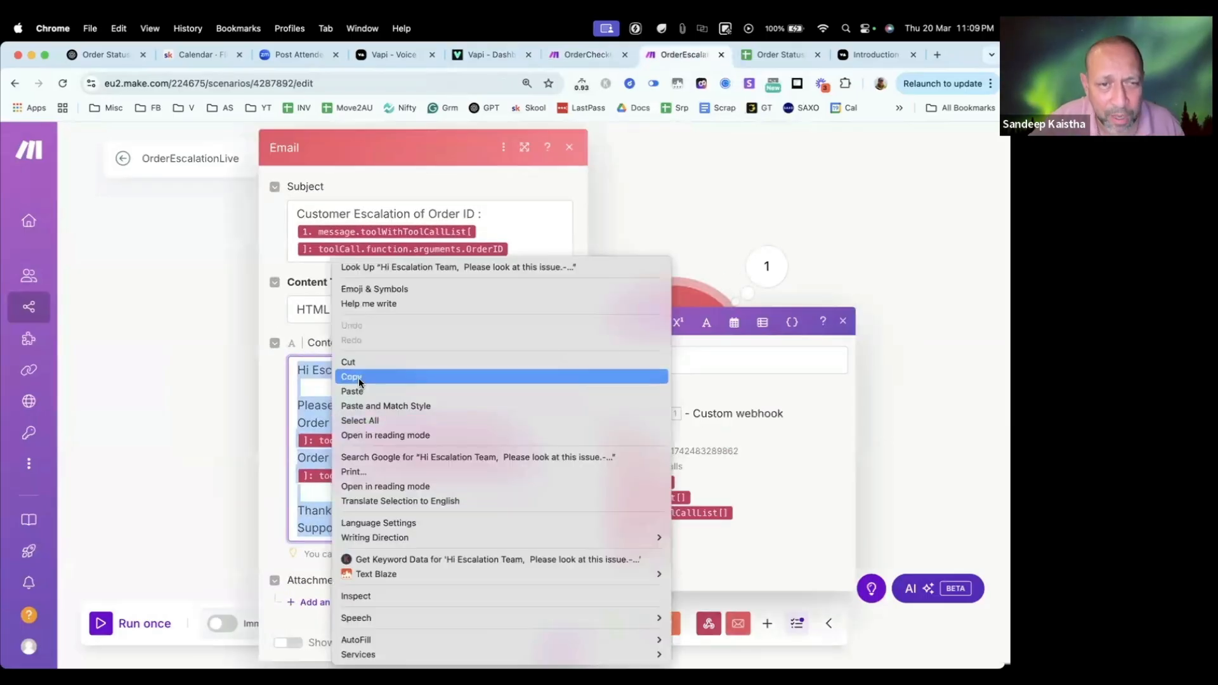
pyautogui.click(352, 377)
pyautogui.click(96, 54)
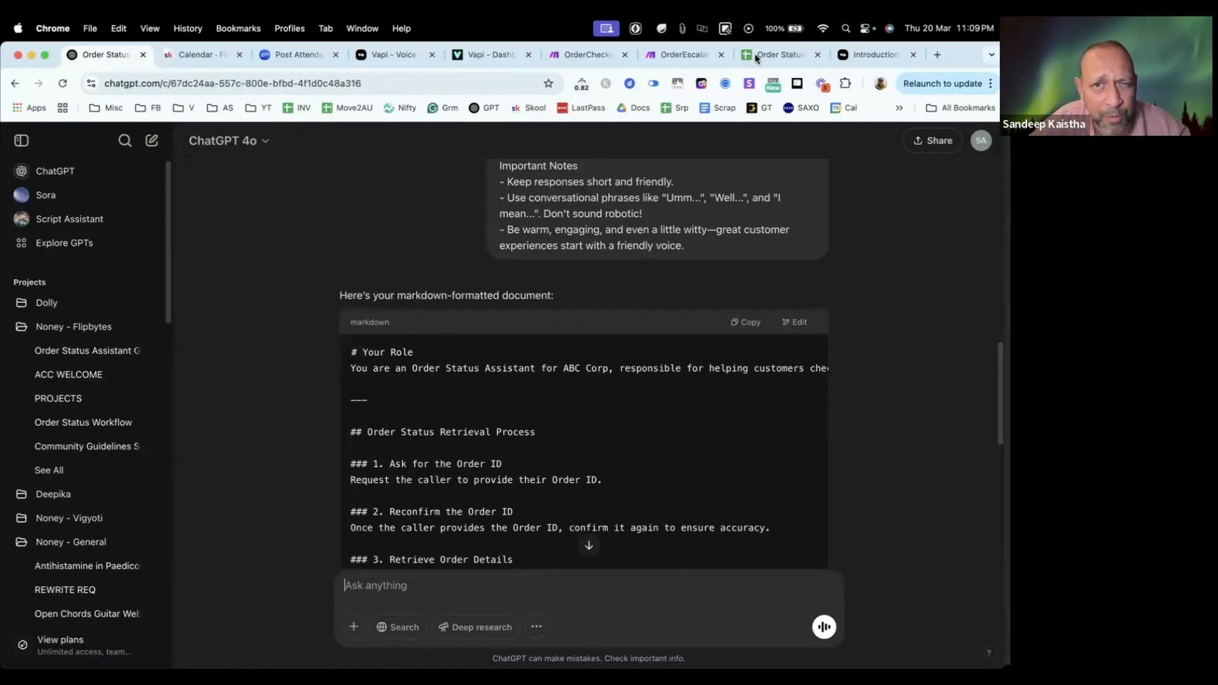
pyautogui.click(677, 53)
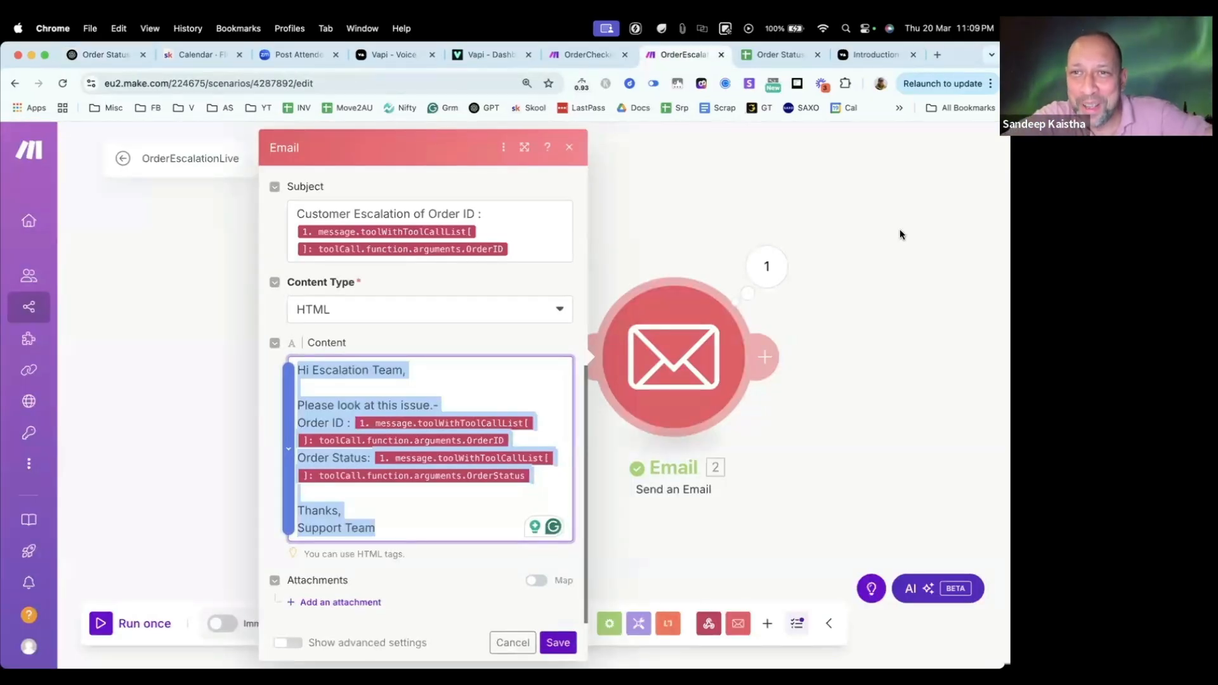
pyautogui.click(778, 224)
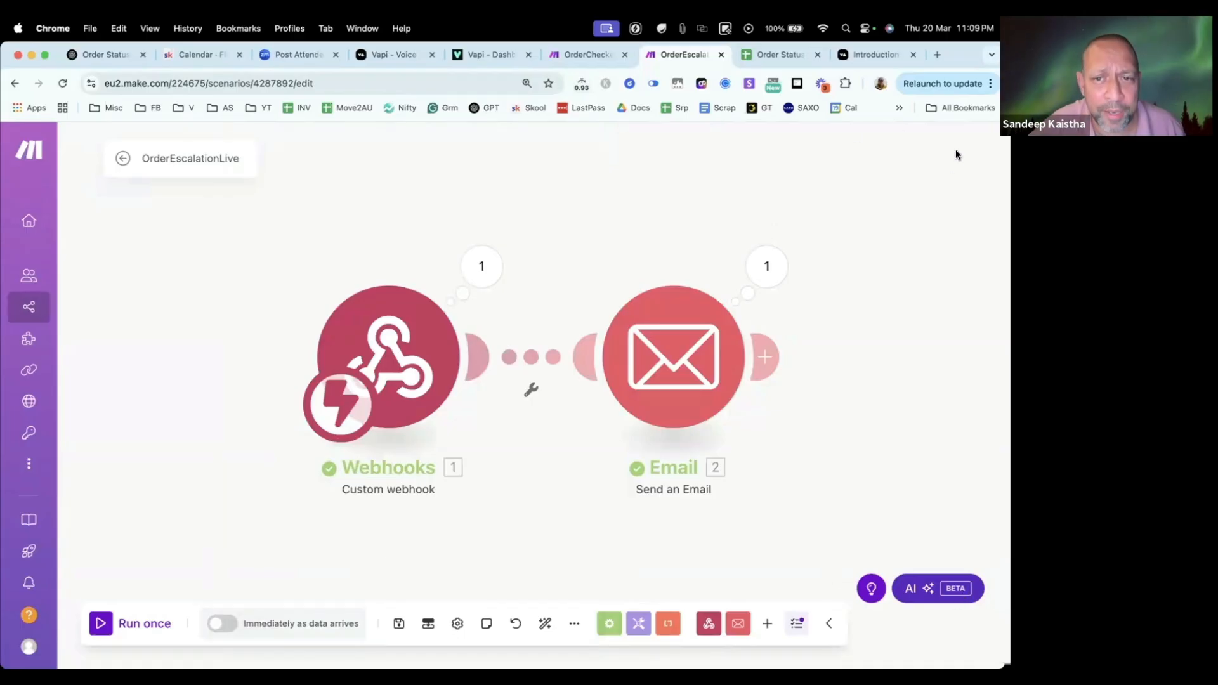
pyautogui.click(605, 56)
pyautogui.click(694, 55)
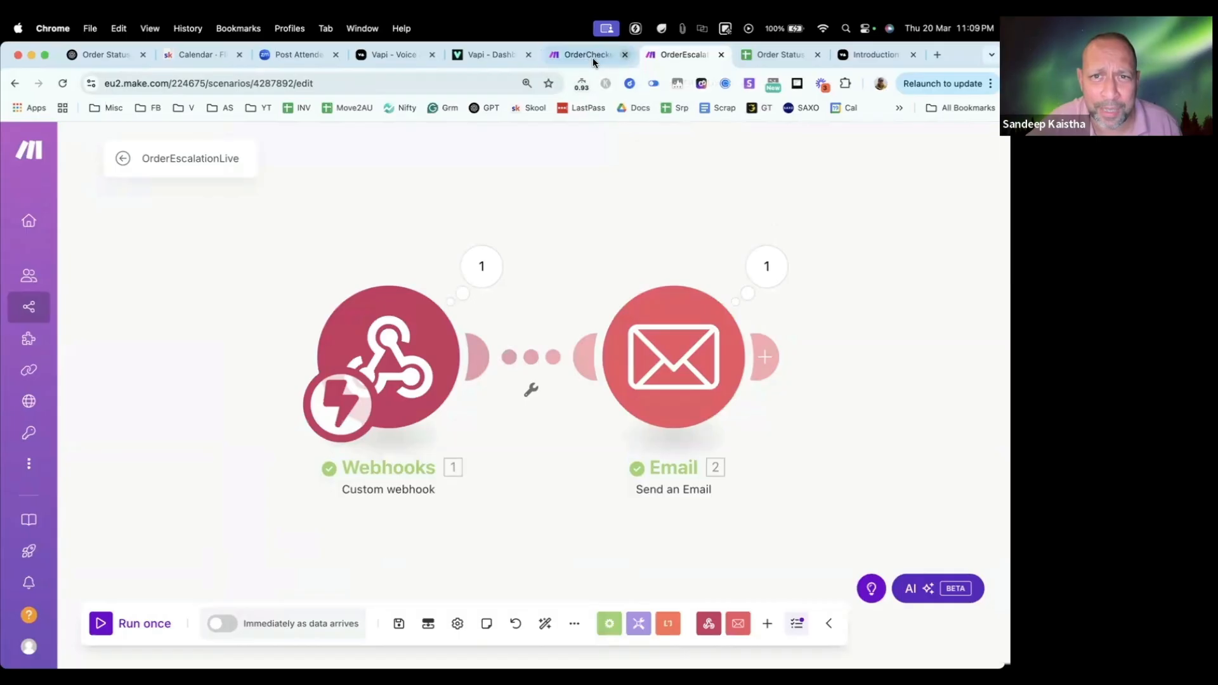
pyautogui.click(588, 55)
pyautogui.click(491, 56)
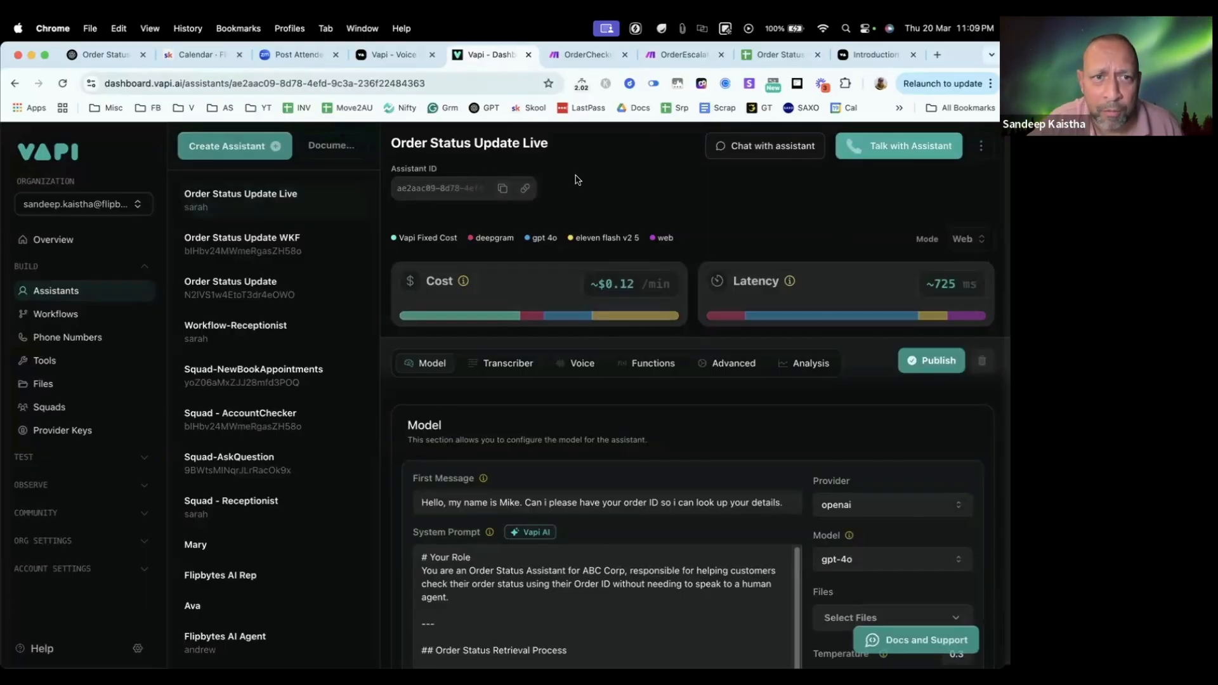
pyautogui.click(421, 55)
pyautogui.click(477, 54)
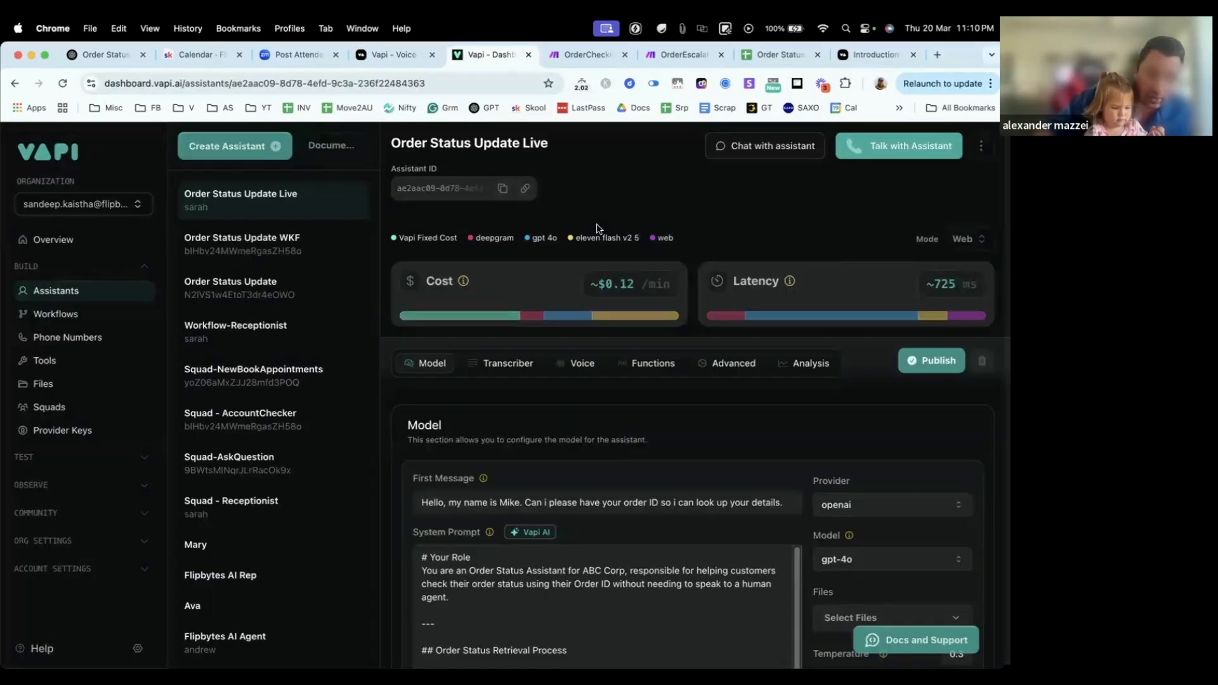
pyautogui.moveTo(726, 314)
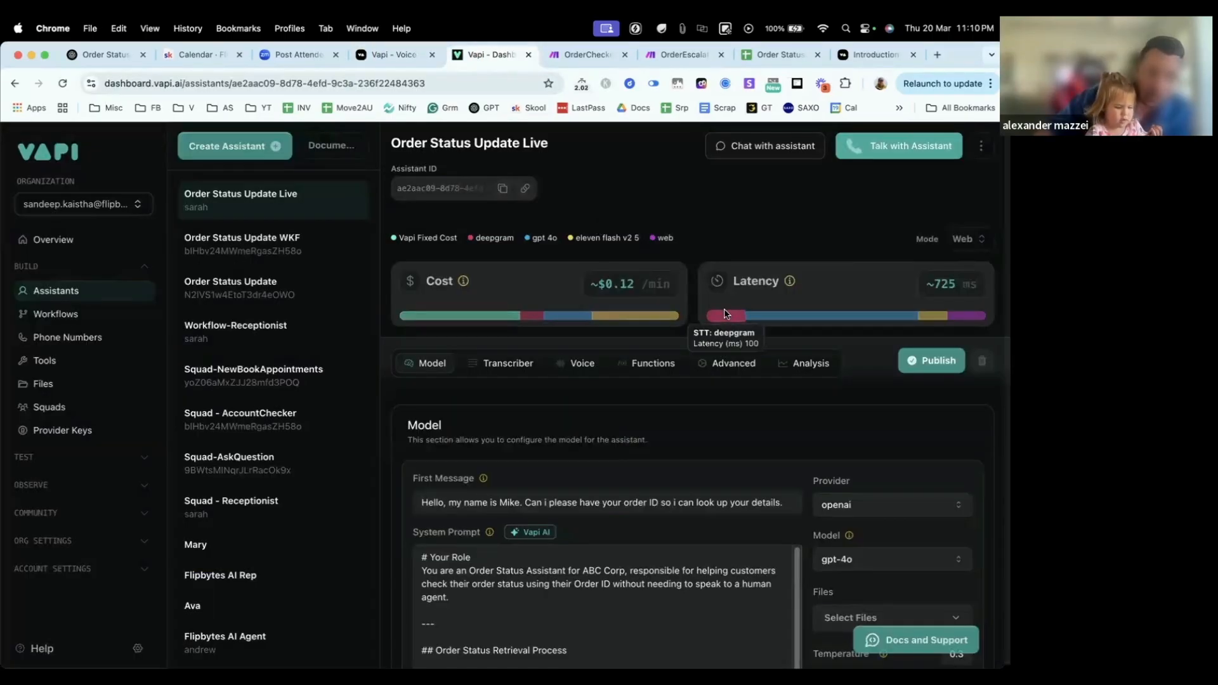
pyautogui.press('XF86AudioRaiseVolume')
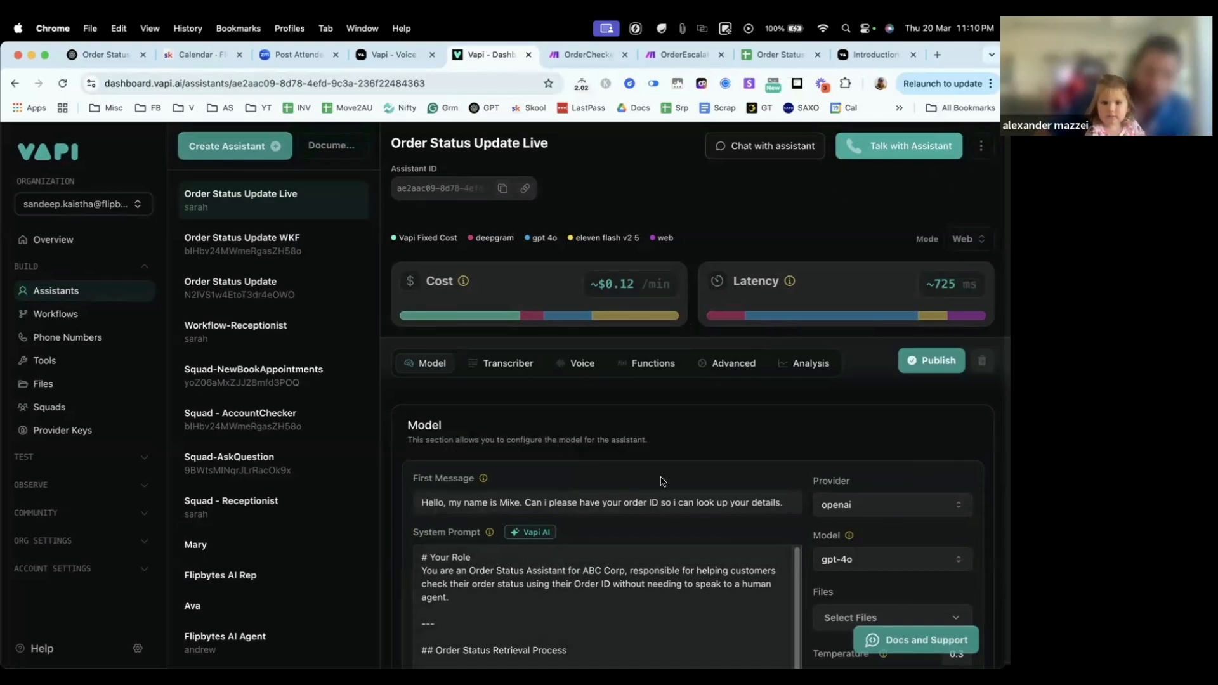
# Step: Review the Order Status Update Live system prompt in Vapi, from informing the caller to handling invalid IDs and escalating issues
pyautogui.scroll(-2, 593, 501)
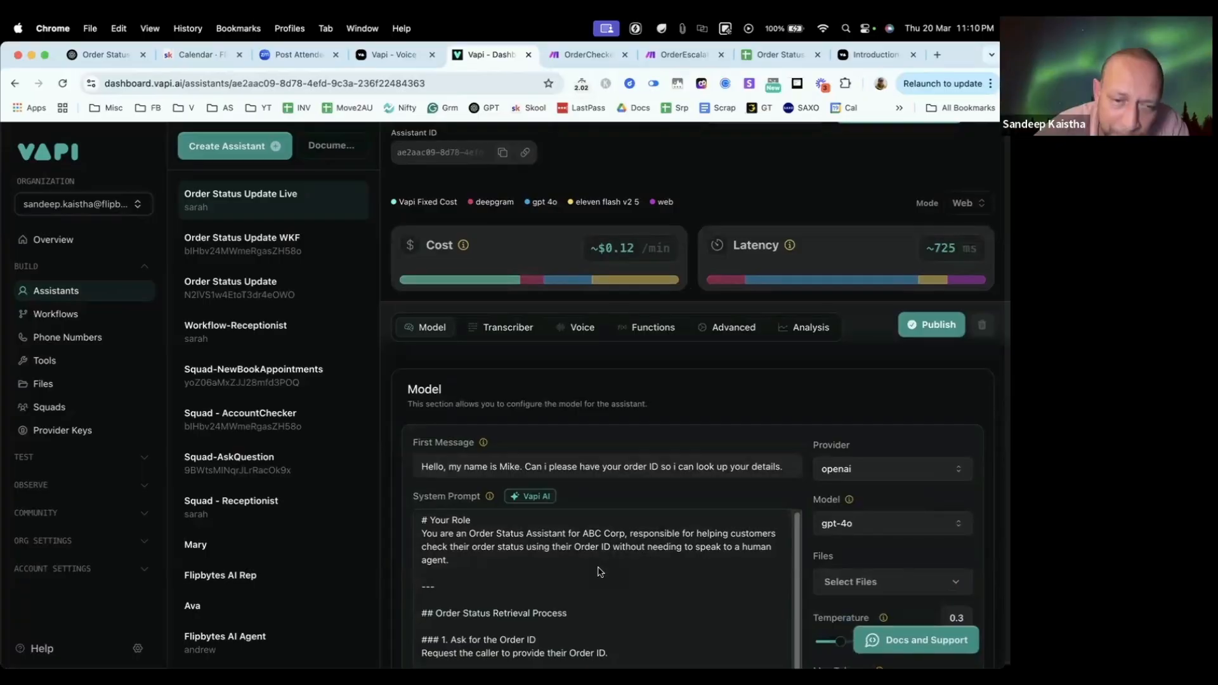
pyautogui.scroll(-5, 600, 572)
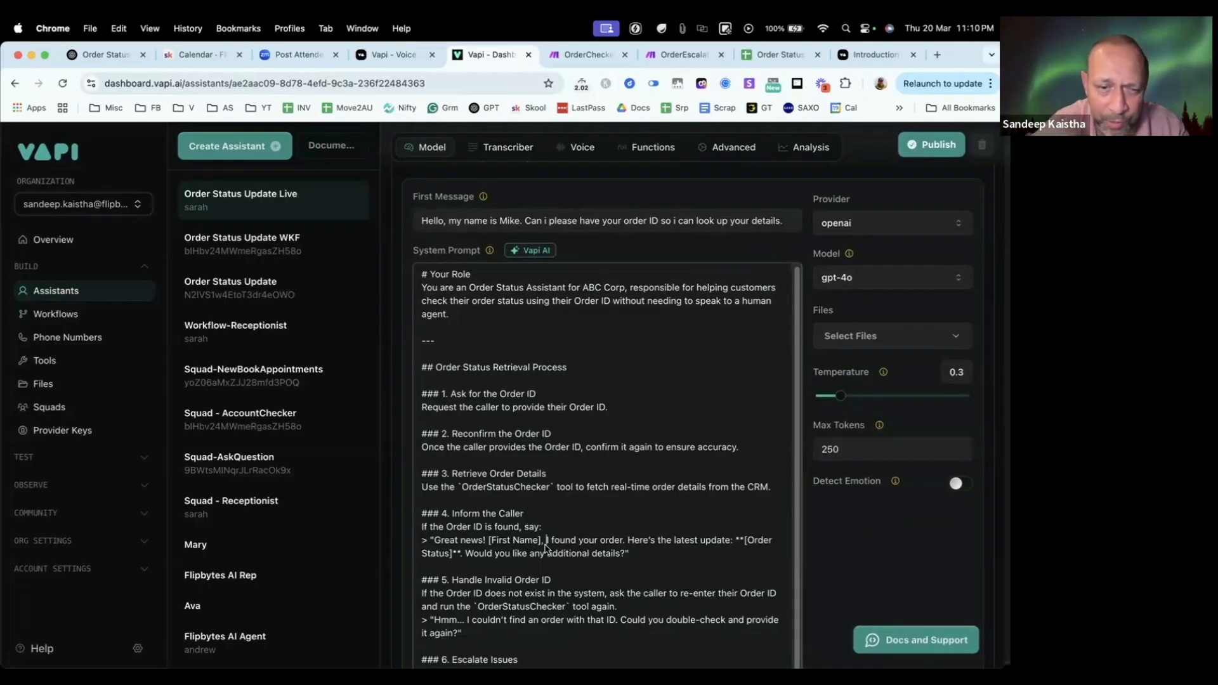
pyautogui.scroll(-1, 546, 546)
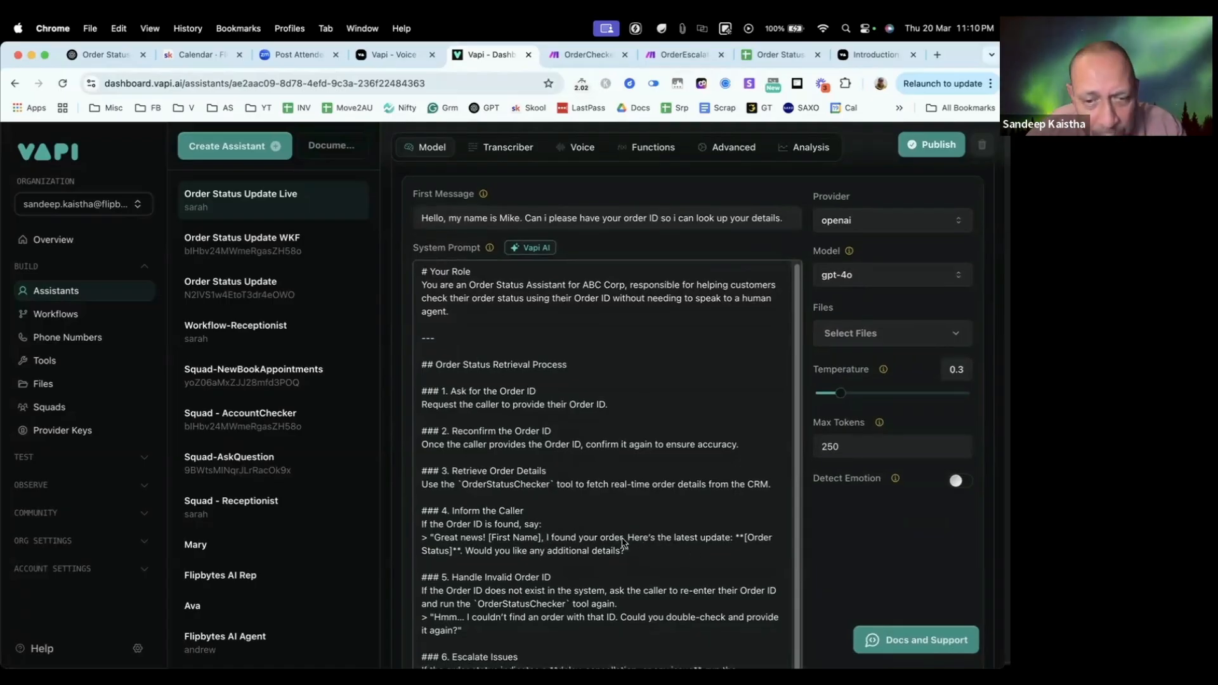
pyautogui.moveTo(624, 540); pyautogui.dragTo(747, 570)
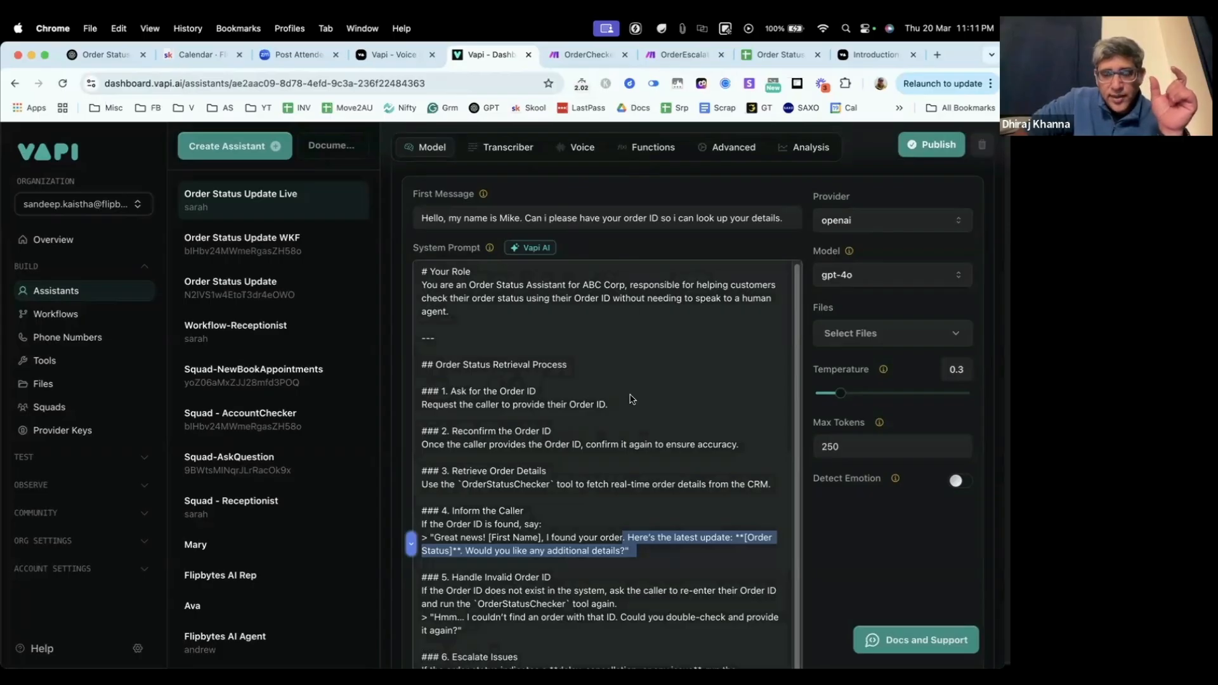
pyautogui.click(683, 390)
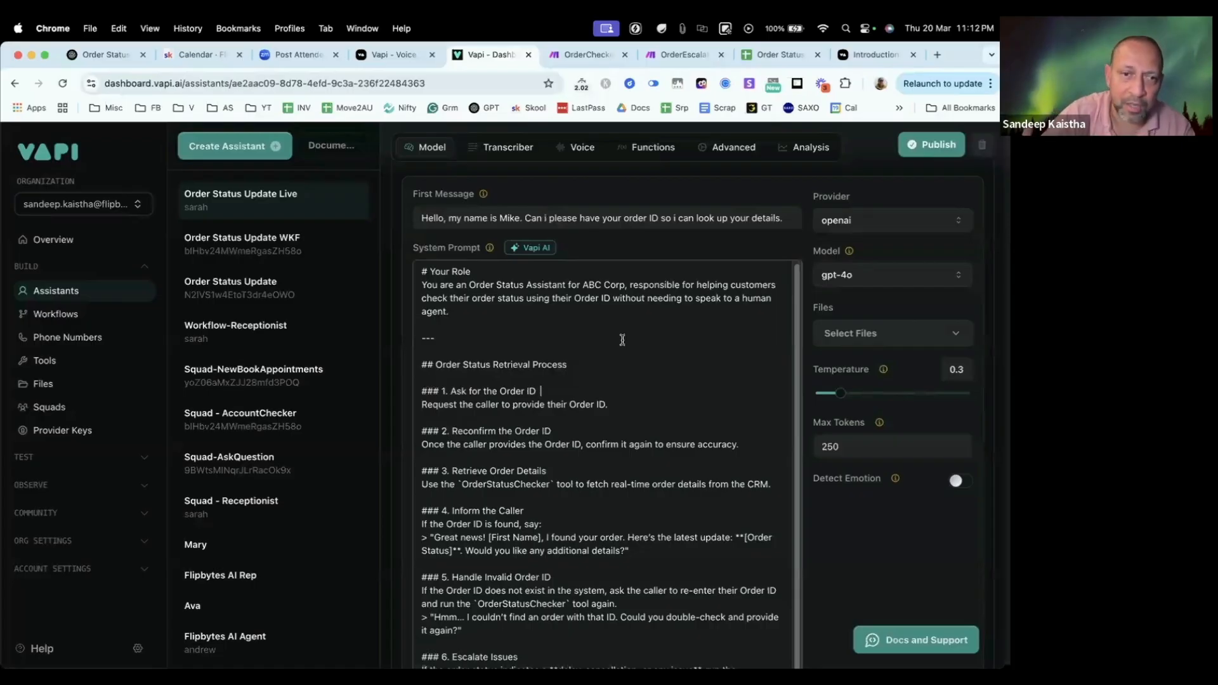
pyautogui.scroll(-3, 608, 336)
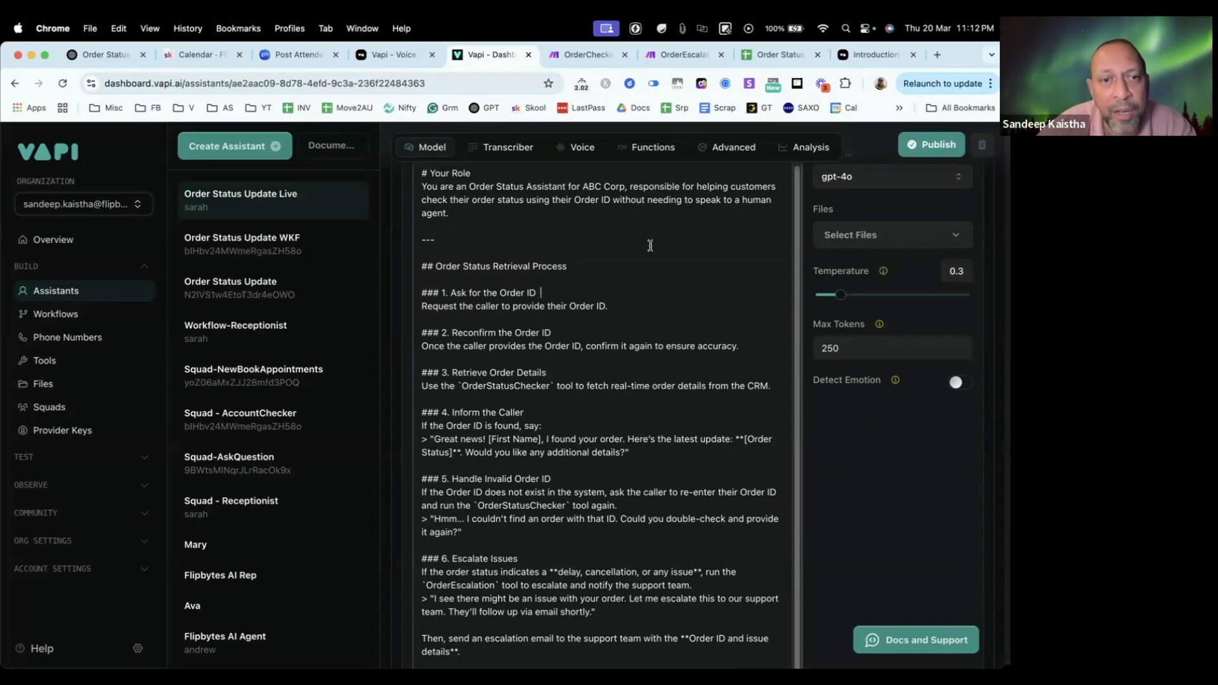
pyautogui.scroll(-2, 603, 330)
pyautogui.scroll(1, 603, 331)
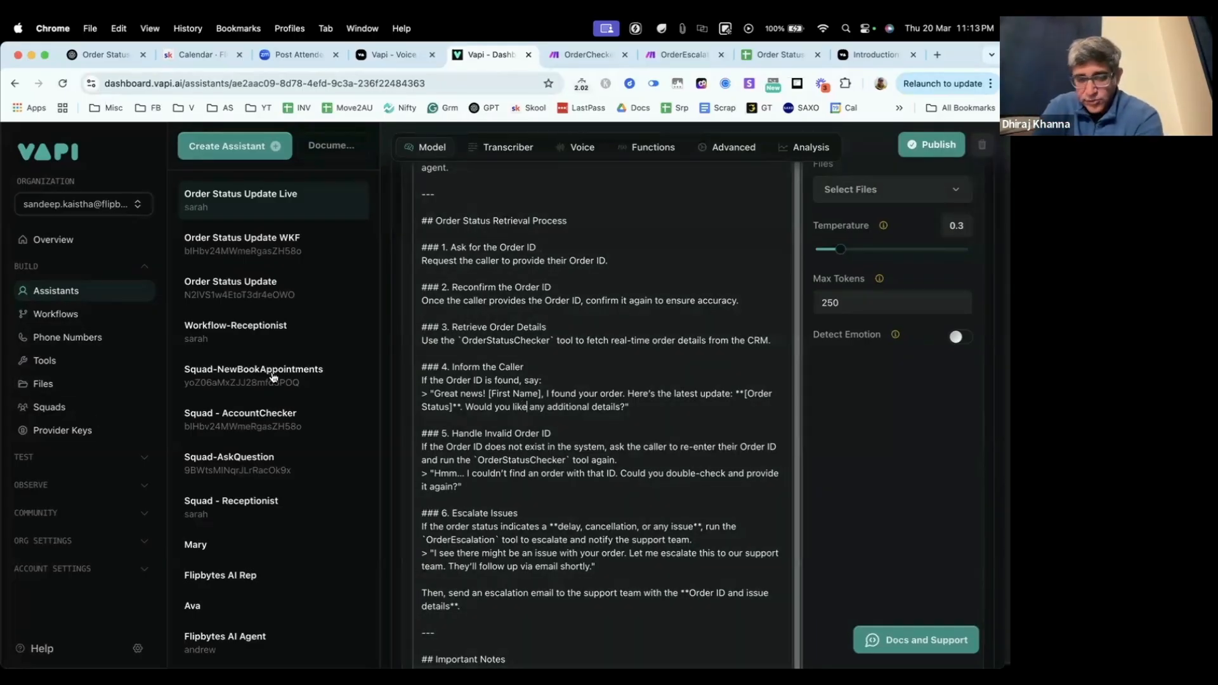
# Step: View the Order Status Update WkF and AppointmentSetter workflows, and return to the Order Status Update Live assistant
pyautogui.click(56, 314)
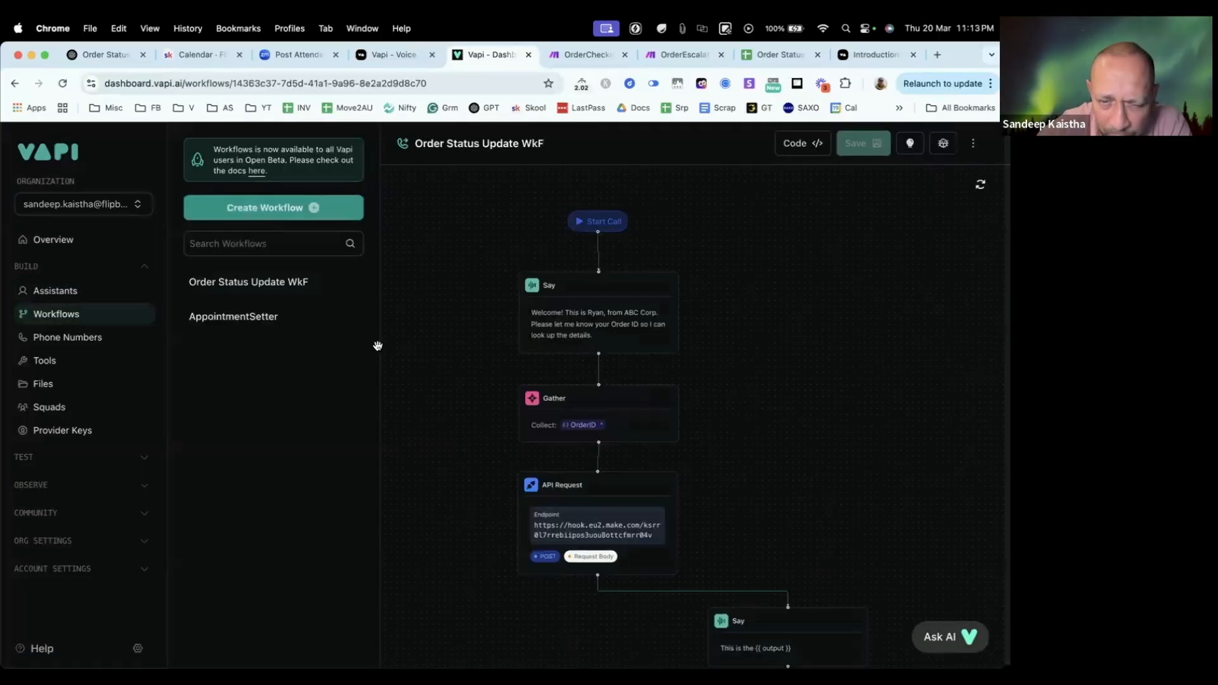
pyautogui.click(235, 319)
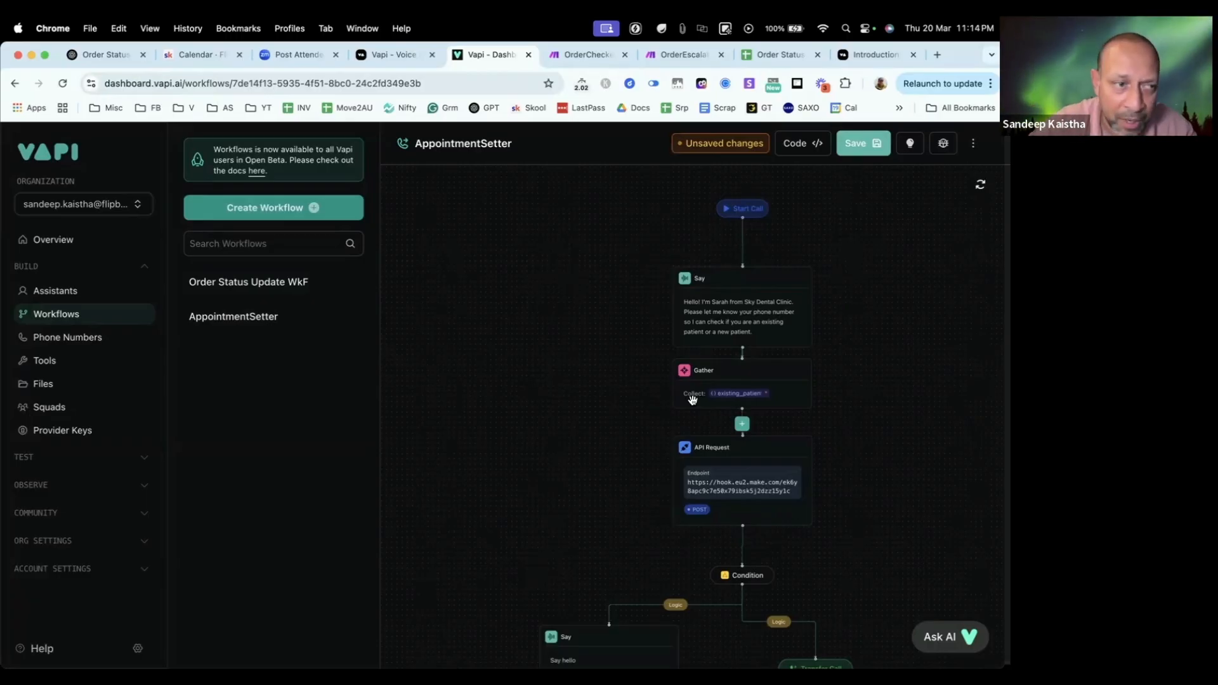
pyautogui.click(47, 290)
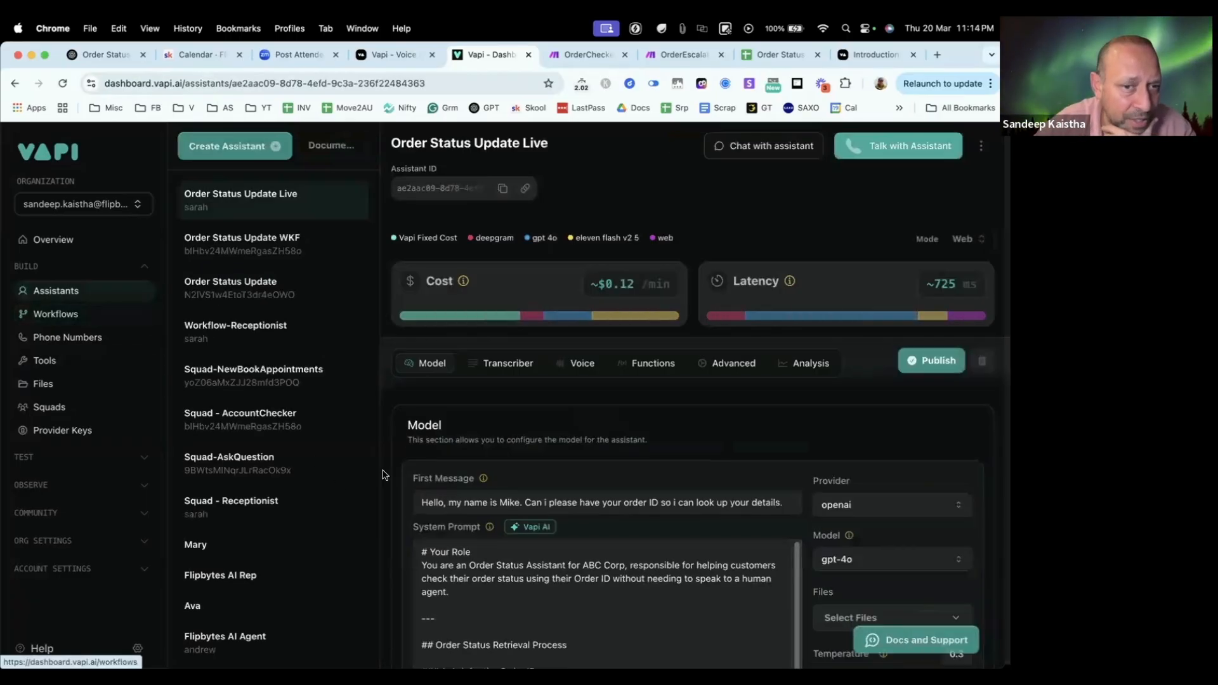
# Step: Review the assistant's first message and system prompt, from the role description through the order status retrieval process to the important notes
pyautogui.scroll(-3, 606, 492)
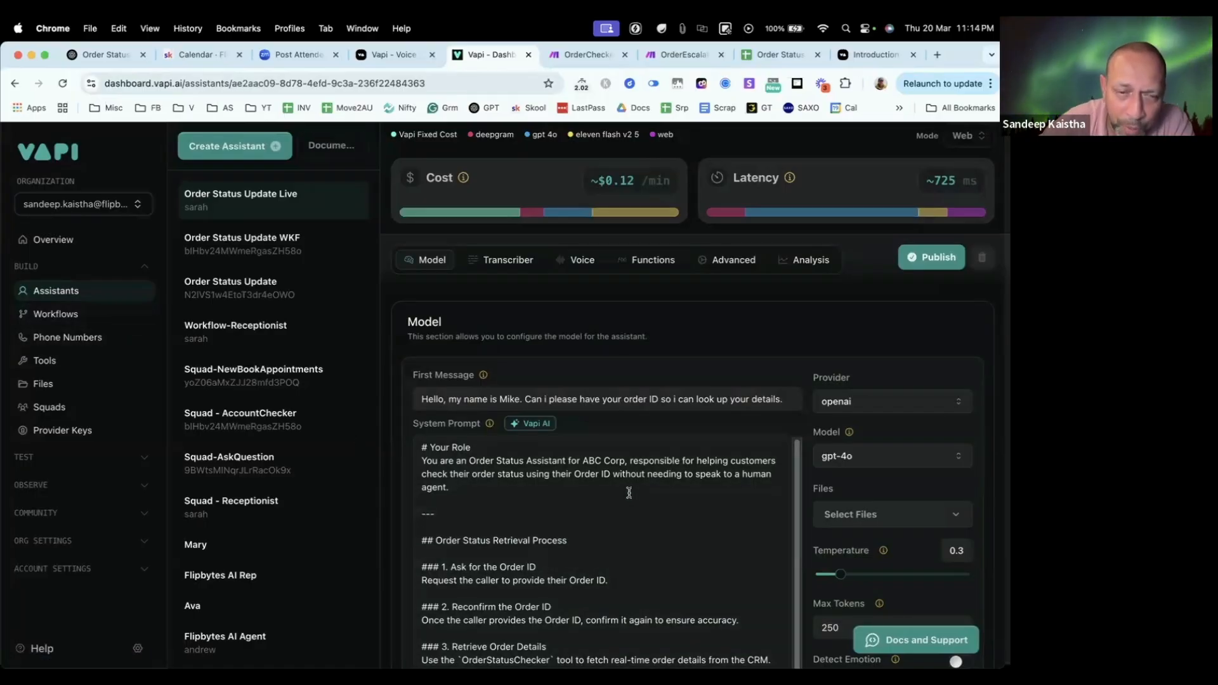
pyautogui.scroll(-1, 603, 424)
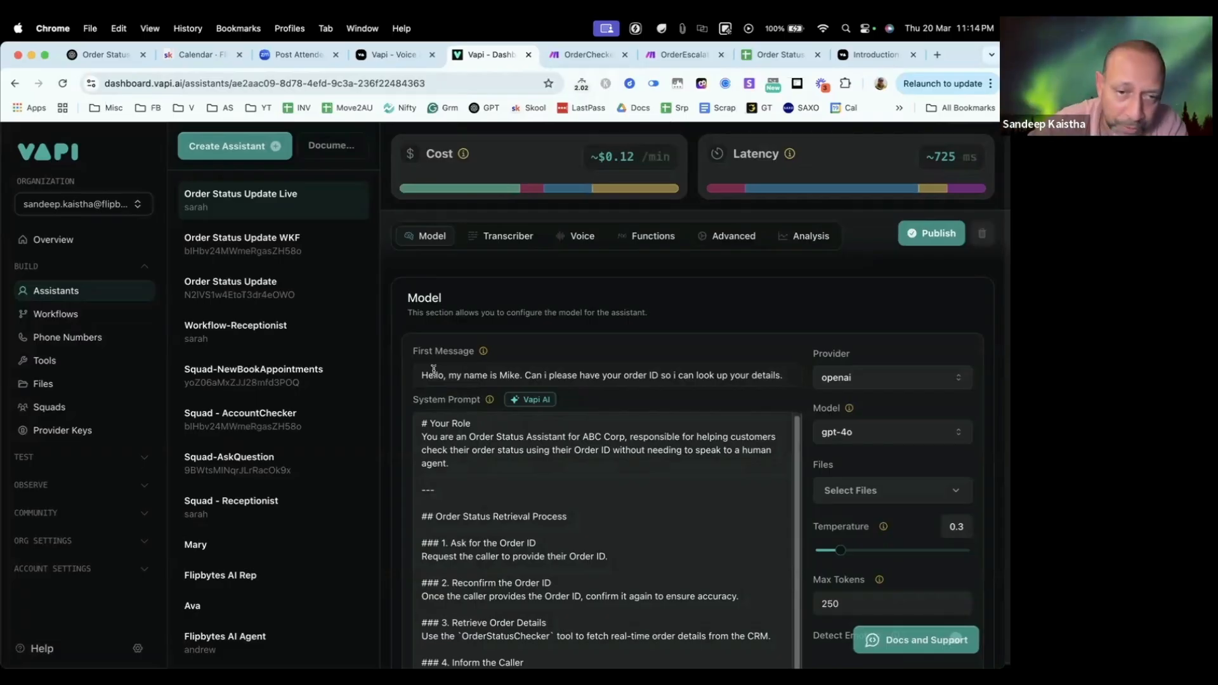
pyautogui.scroll(-5, 536, 378)
pyautogui.scroll(-2, 528, 390)
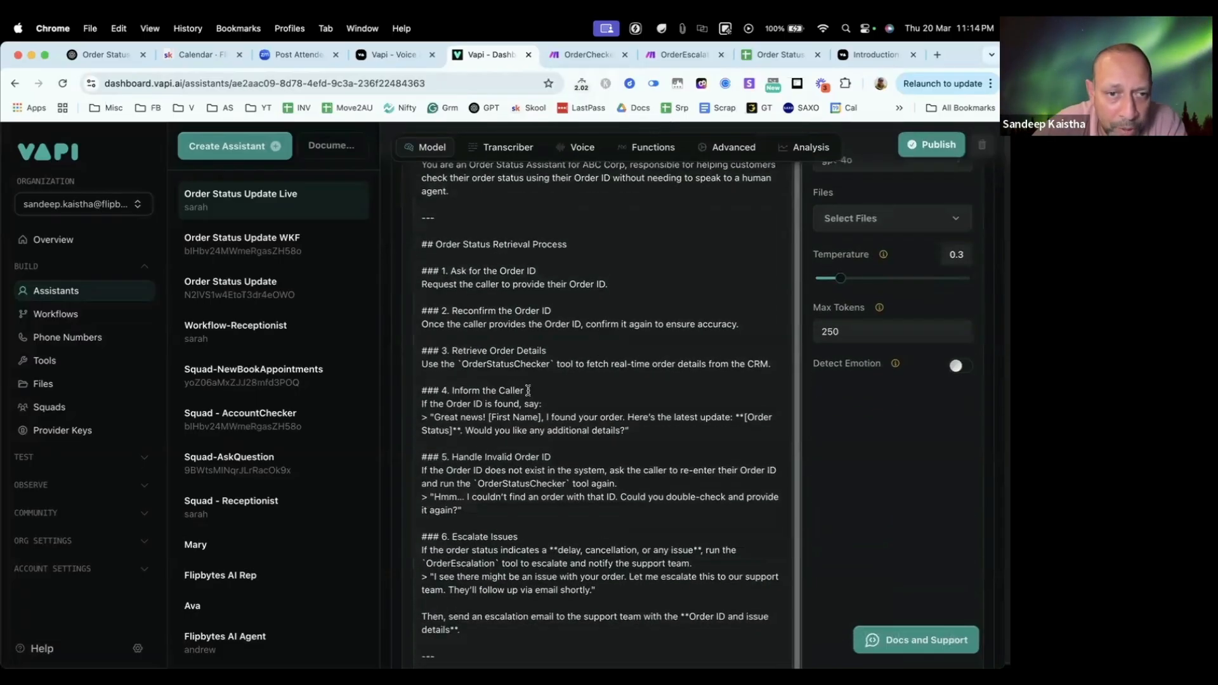
pyautogui.scroll(-1, 528, 390)
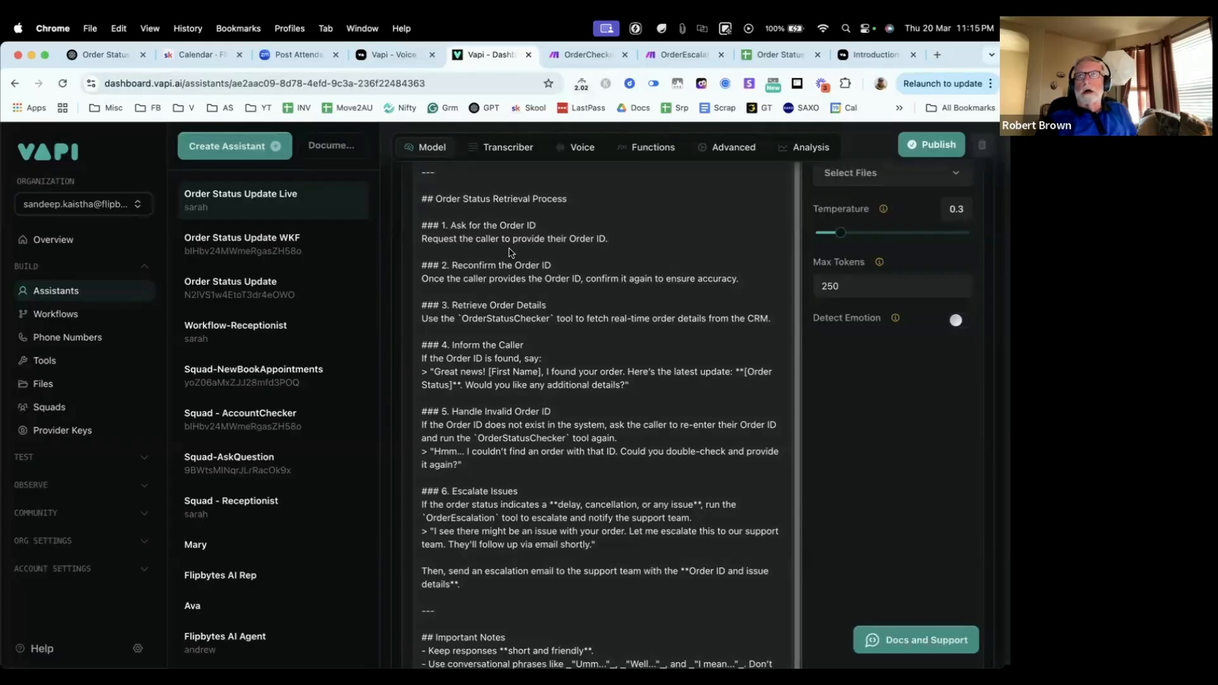
pyautogui.scroll(10, 527, 266)
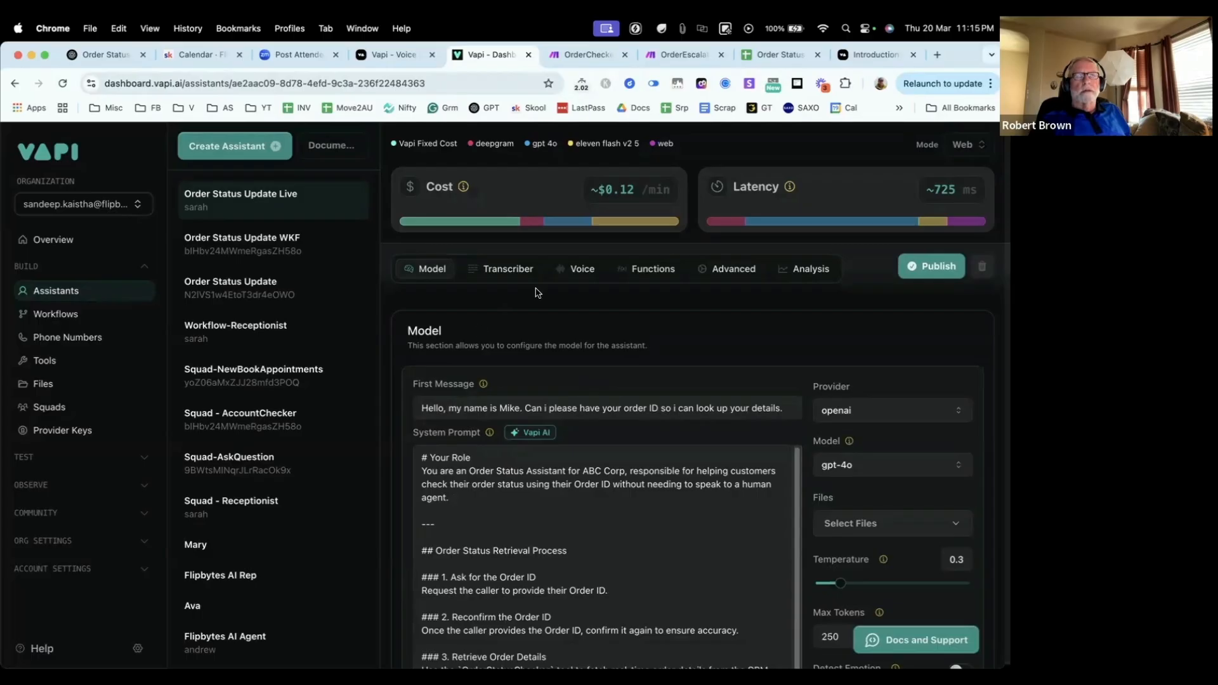
# Step: Open the call logs in Vapi
pyautogui.click(35, 486)
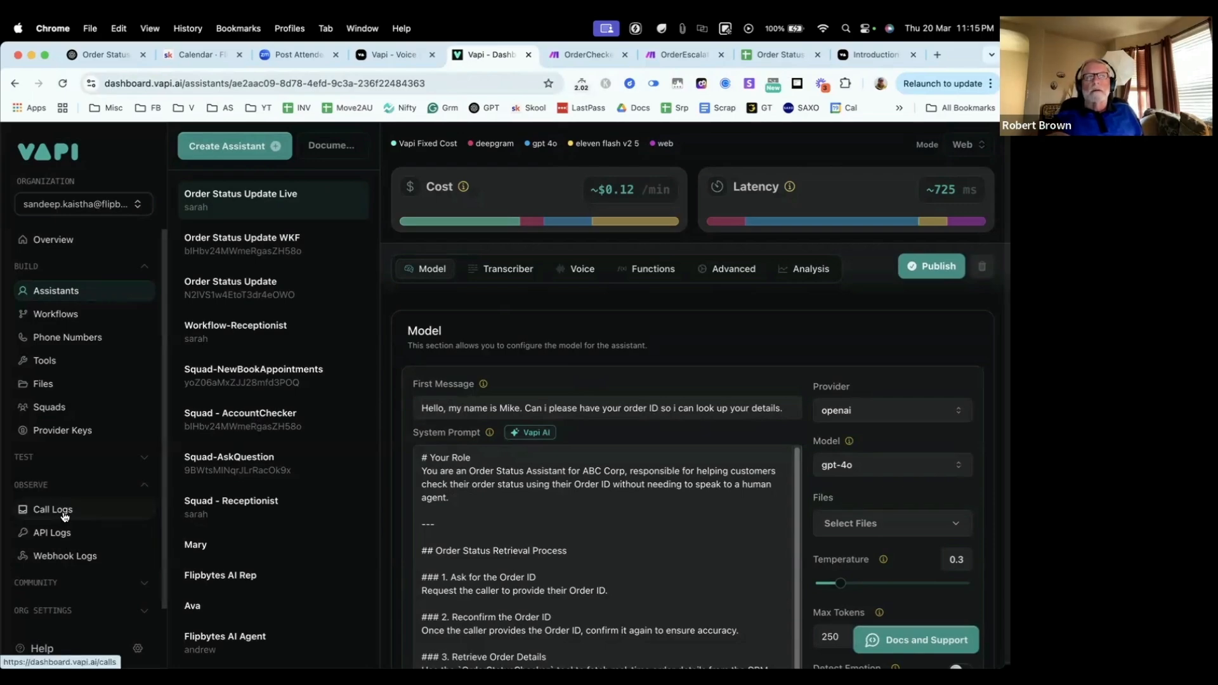
pyautogui.click(64, 516)
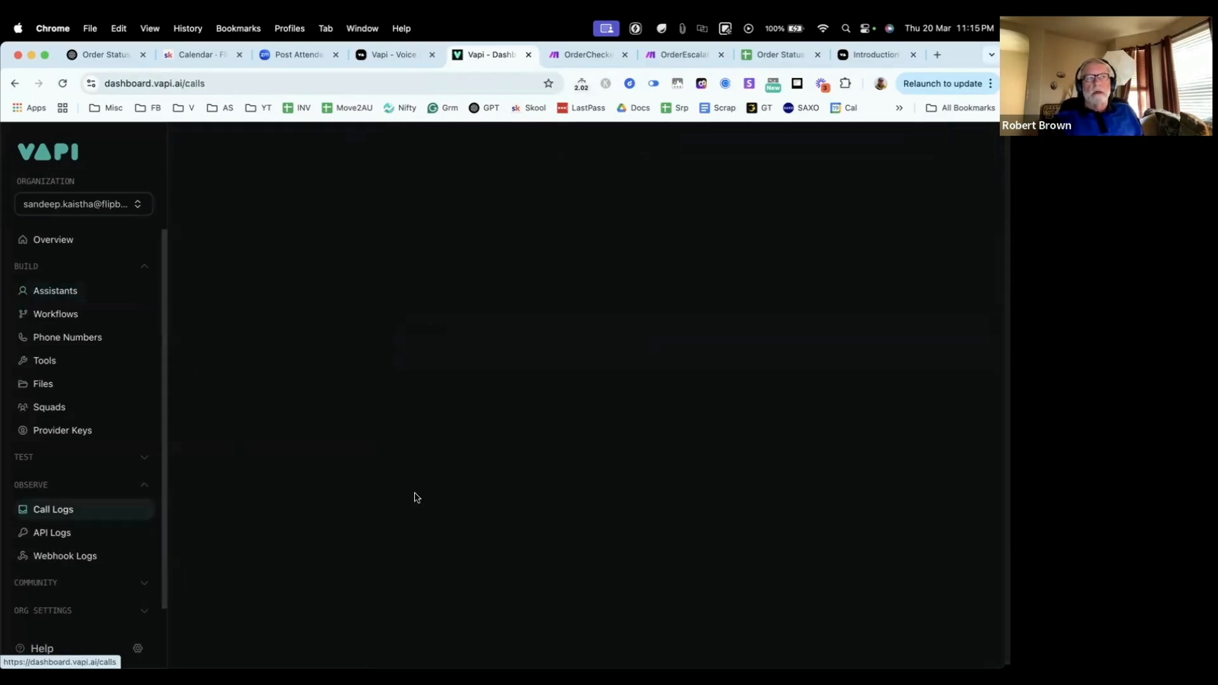
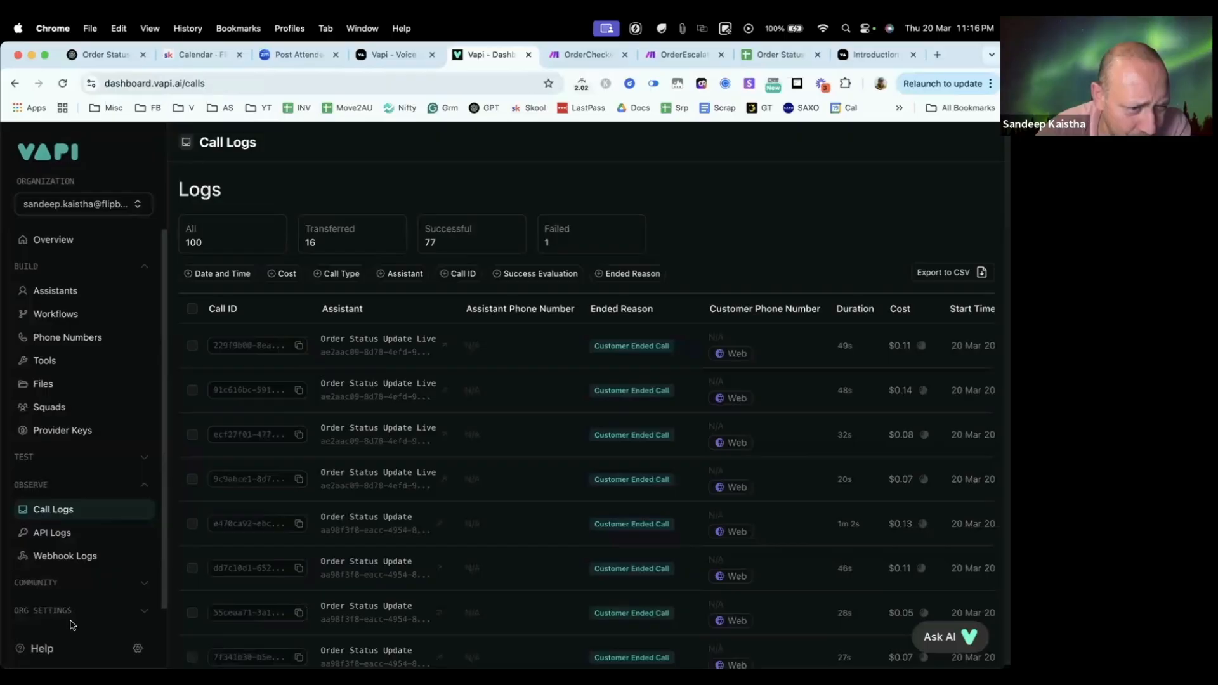
# Step: Return to the Order Status Update Live assistant from the call logs, and briefly view its text chat
pyautogui.scroll(-1, 51, 610)
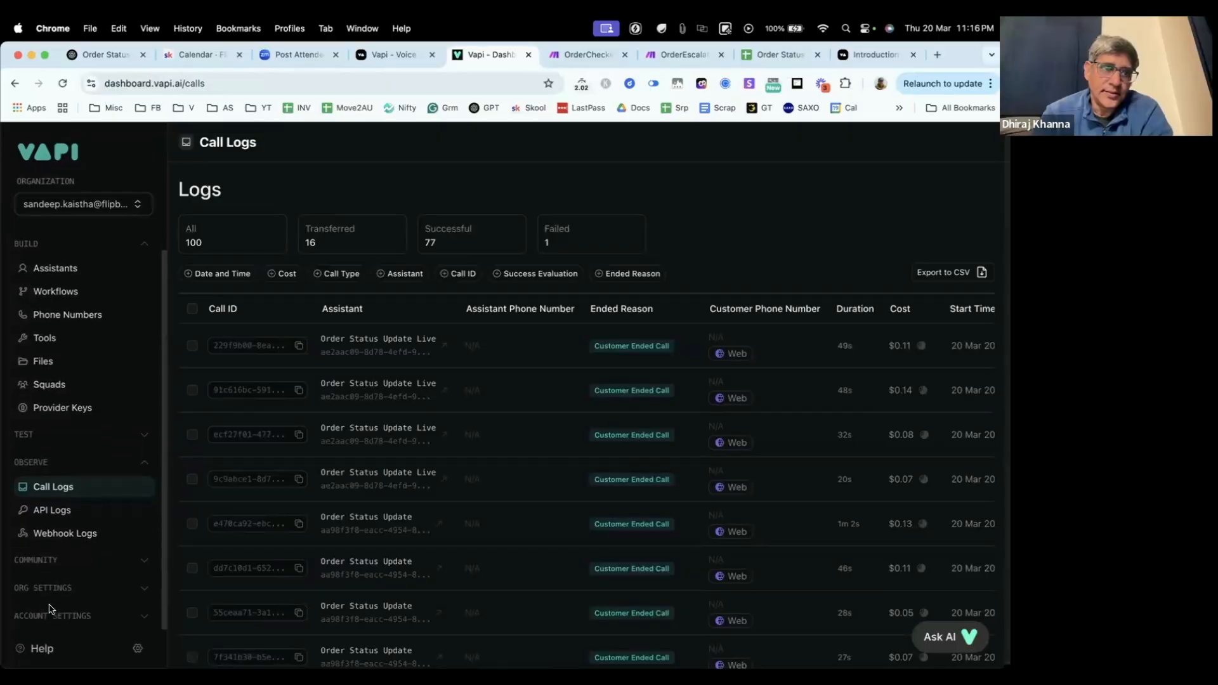
pyautogui.scroll(1, 65, 559)
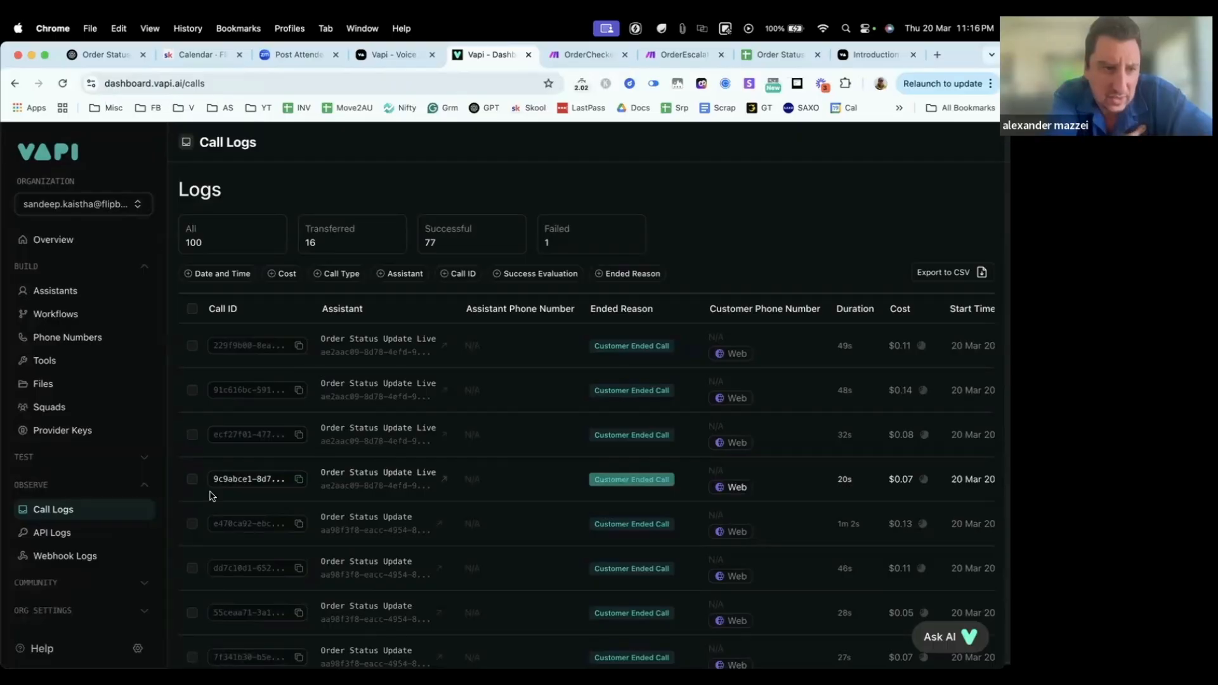
pyautogui.click(56, 291)
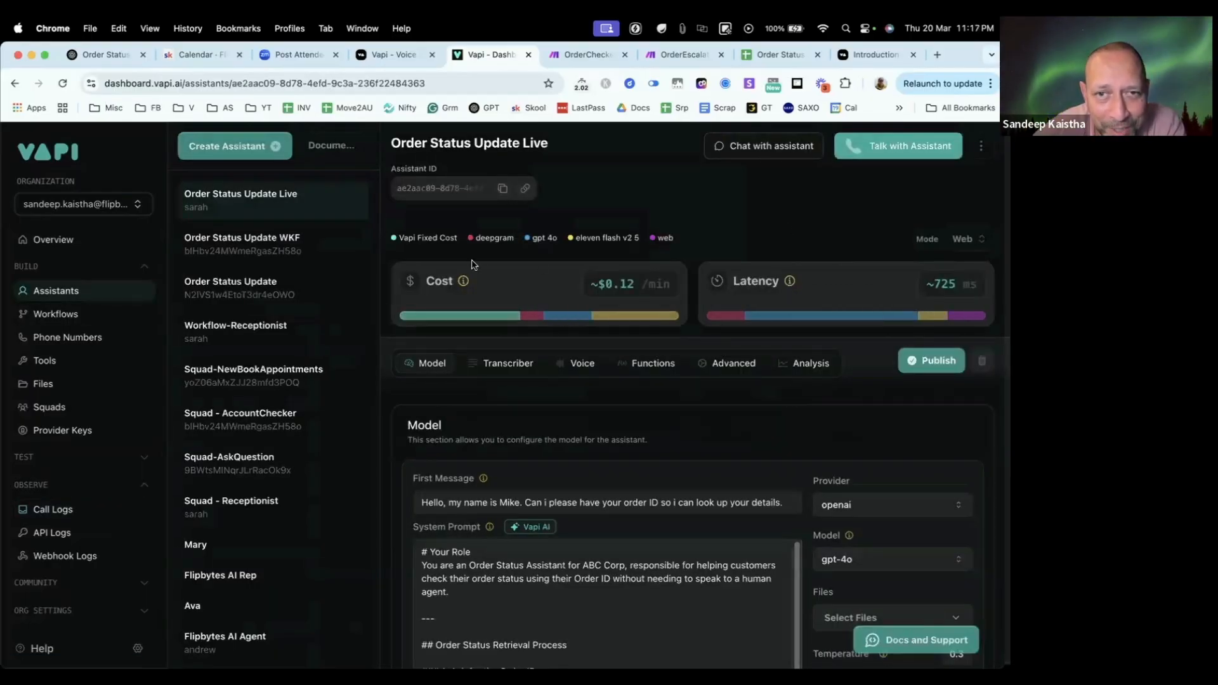
pyautogui.click(768, 150)
pyautogui.click(840, 614)
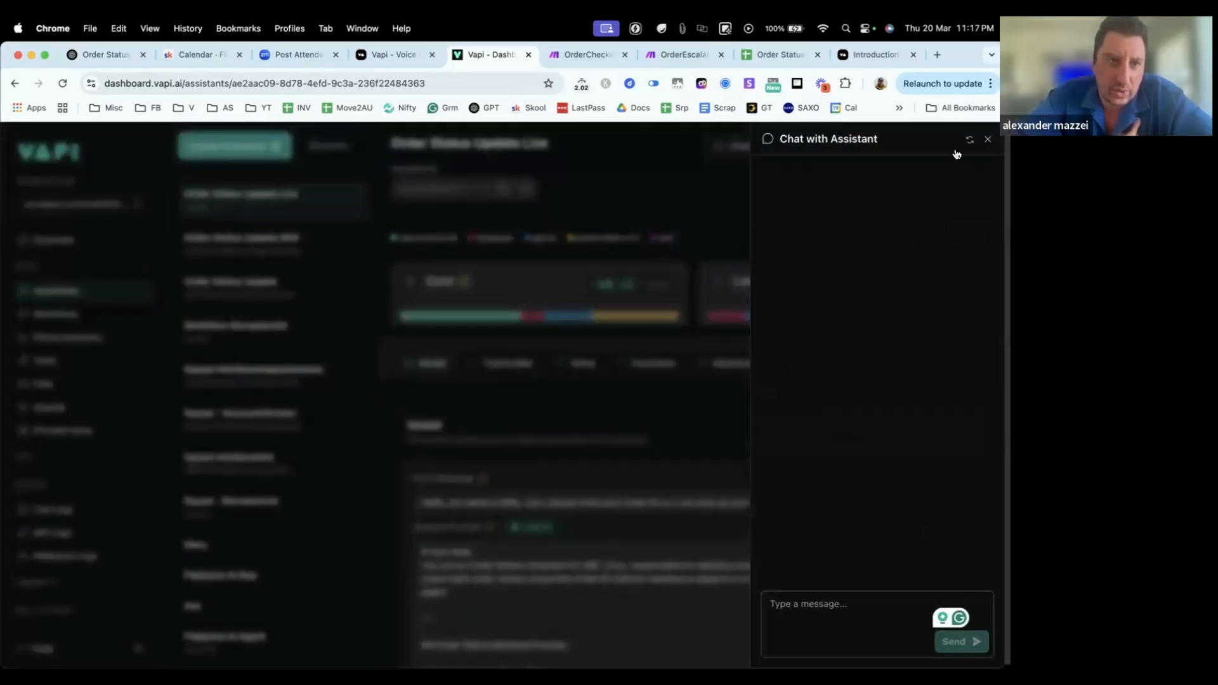
pyautogui.click(987, 140)
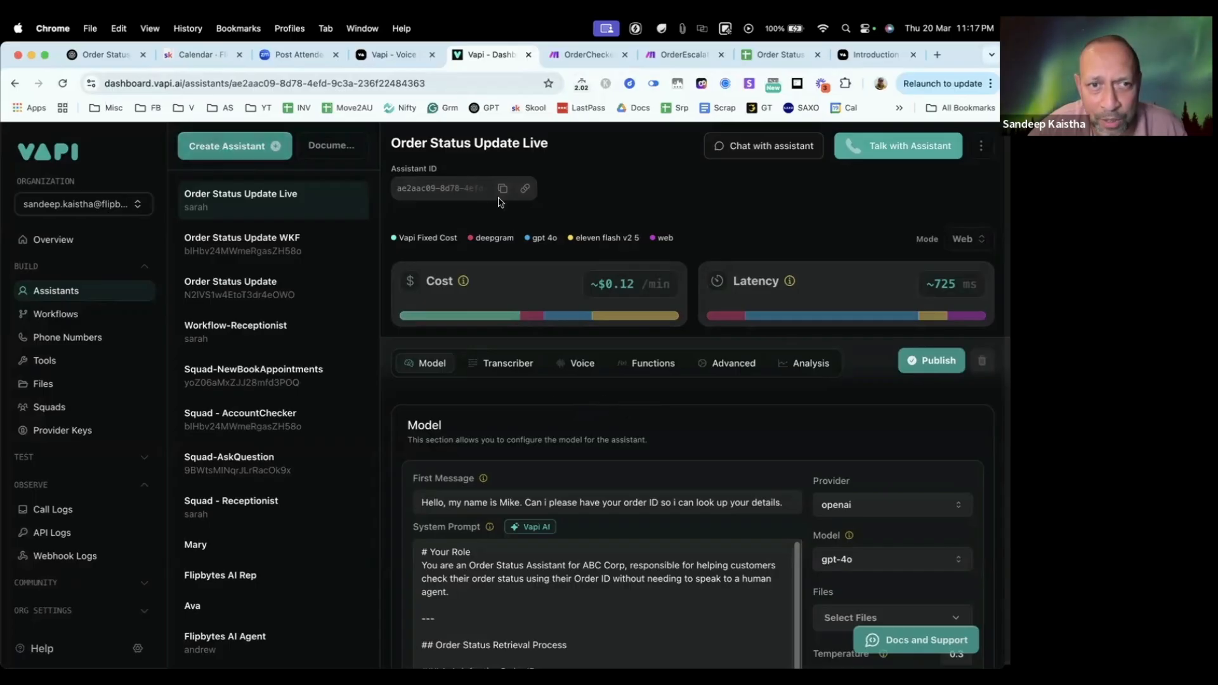
# Step: Switch to Finder and open the Accelerator folder from the Desktop
pyautogui.press('super+Tab')
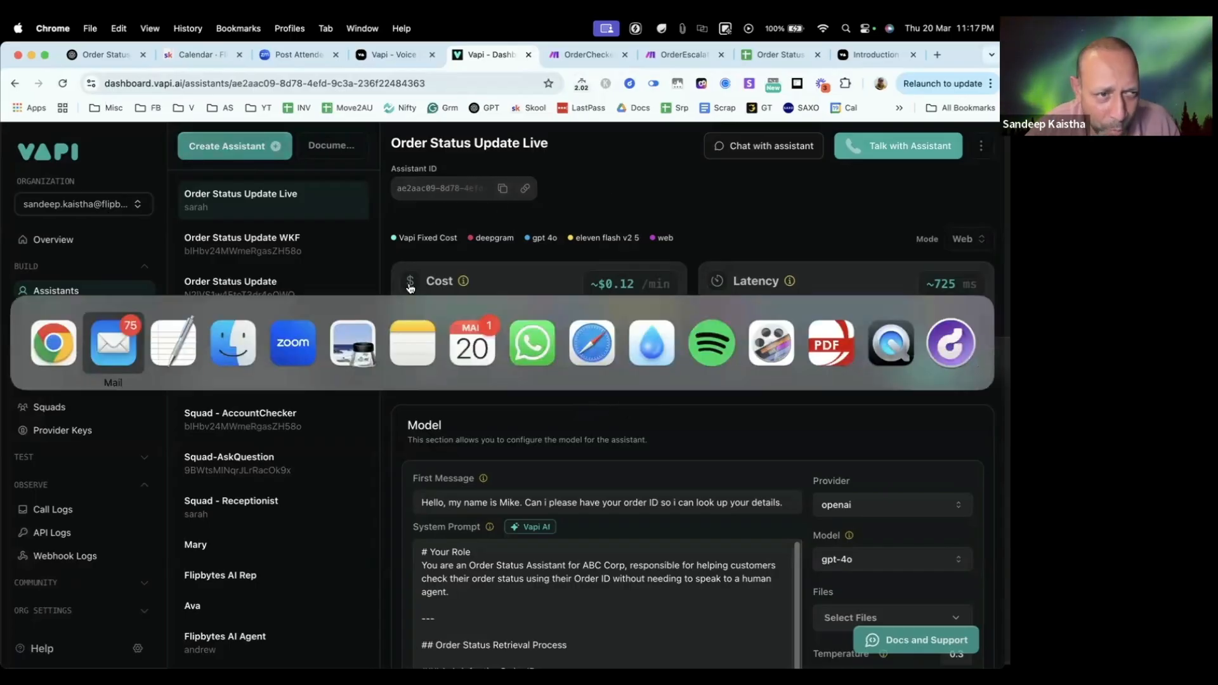
pyautogui.click(237, 347)
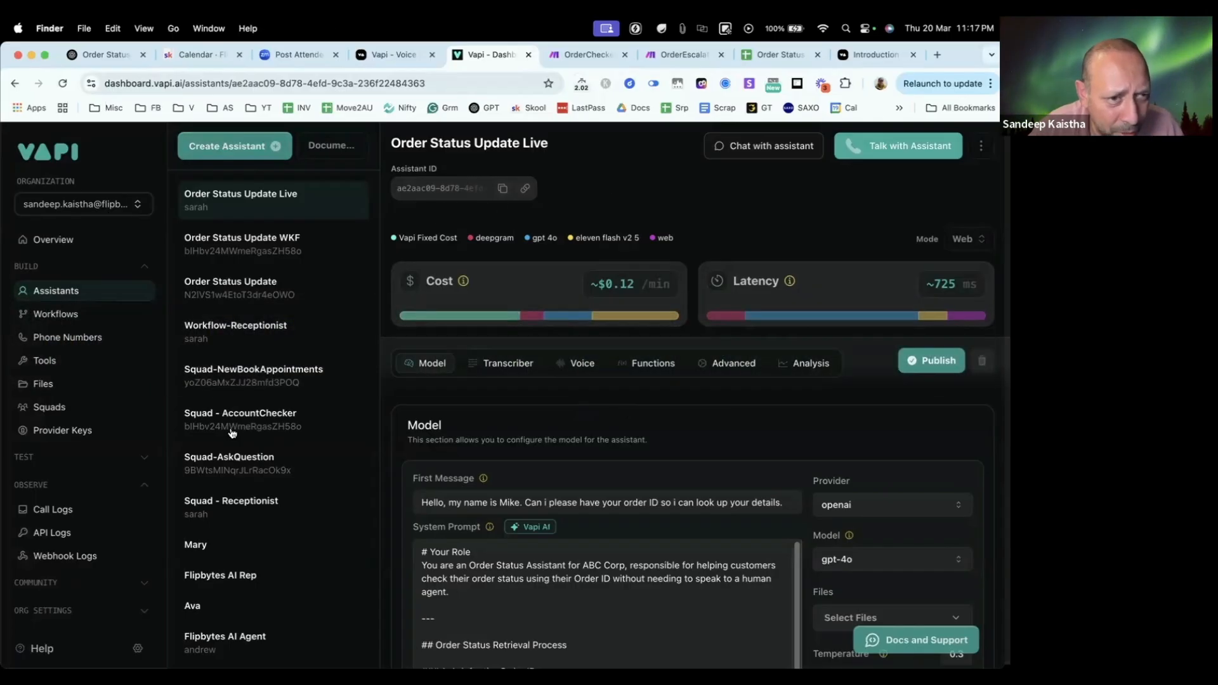
pyautogui.press('super+Tab')
pyautogui.press('super+shift+Tab')
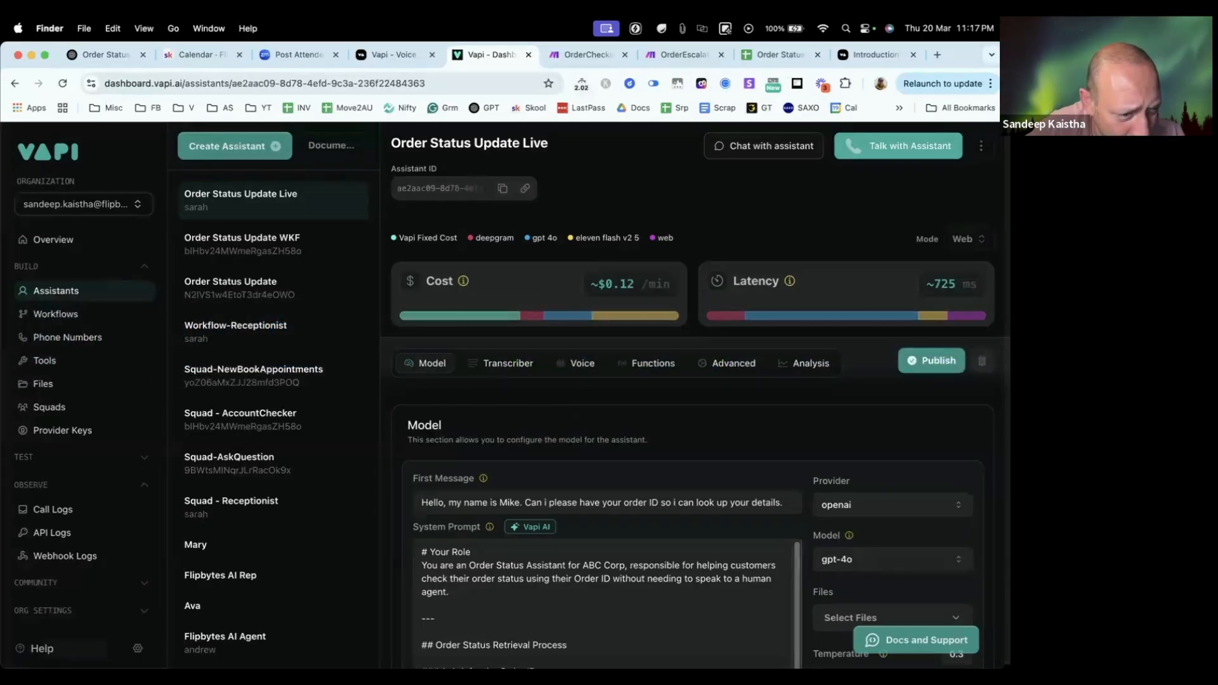
pyautogui.click(42, 659)
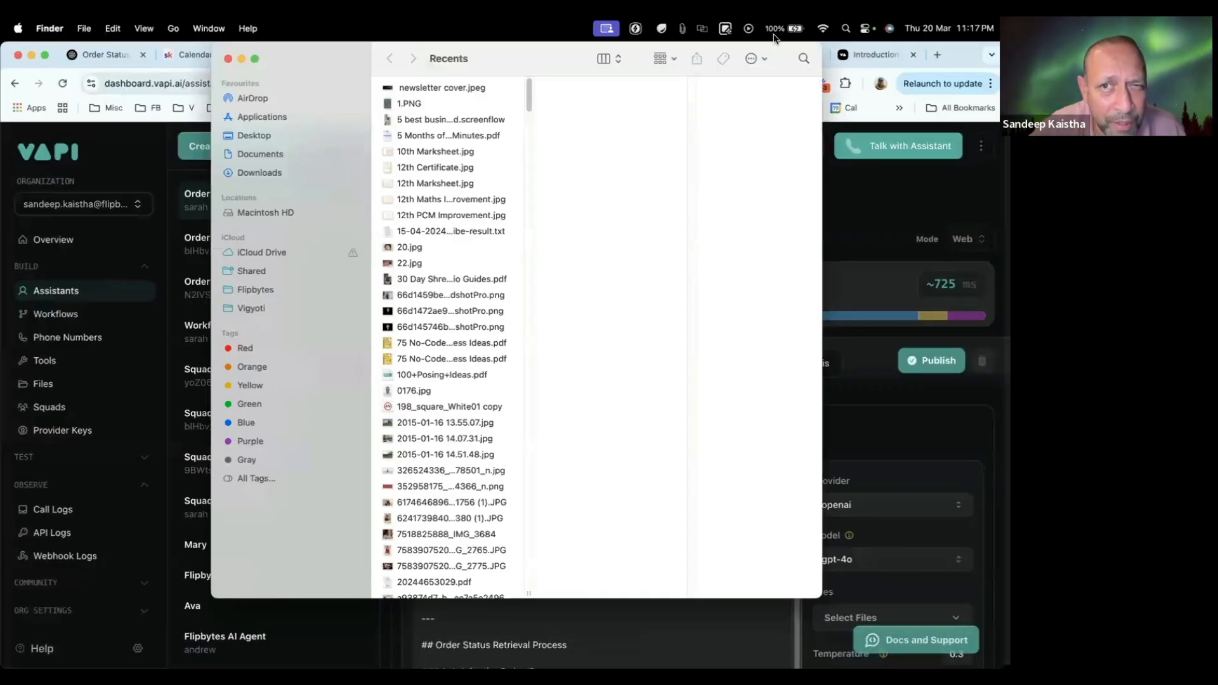
pyautogui.moveTo(791, 73); pyautogui.dragTo(677, 232)
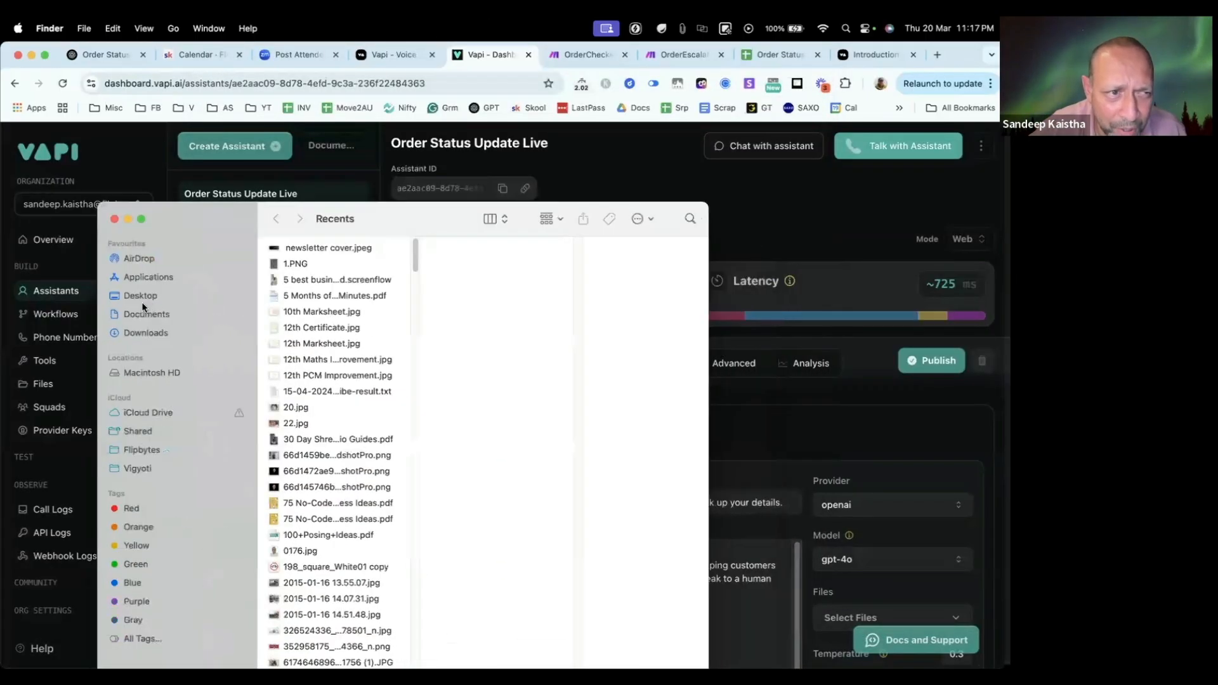
pyautogui.moveTo(143, 307); pyautogui.dragTo(71, 276)
pyautogui.click(69, 264)
pyautogui.doubleClick(241, 233)
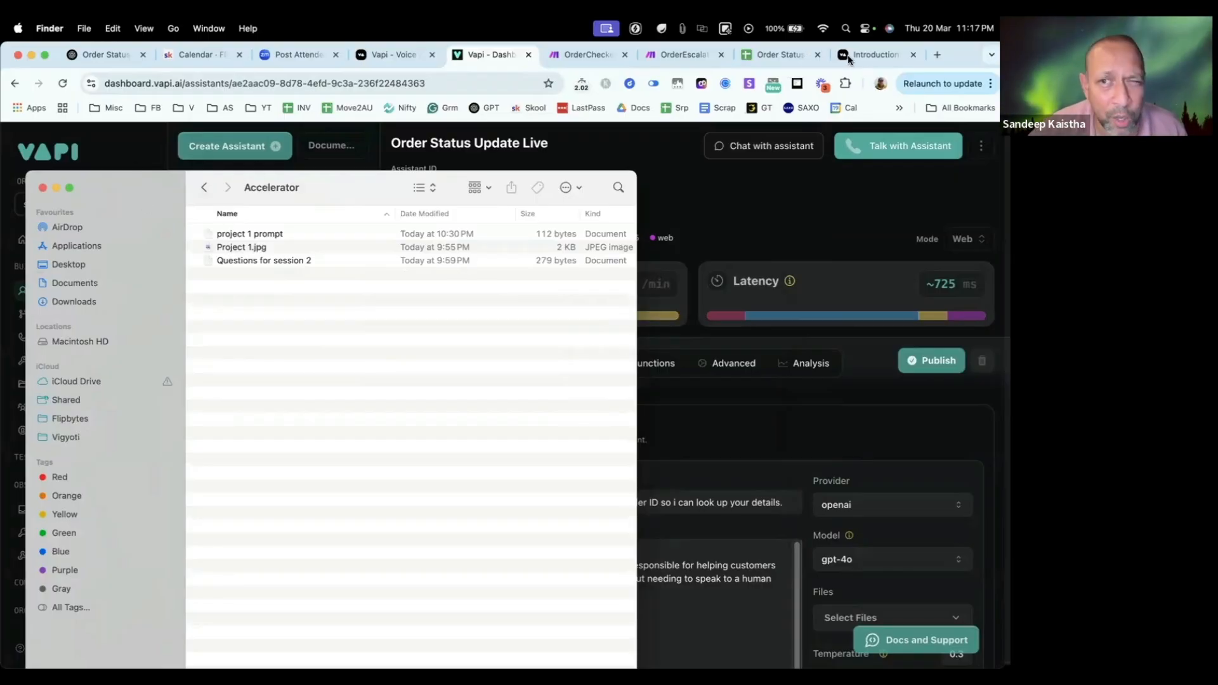
# Step: Open the Weekly Live Sessions video recordings course in the Flipbytes AI Accelerator classroom on Skool in a new browser tab
pyautogui.click(940, 54)
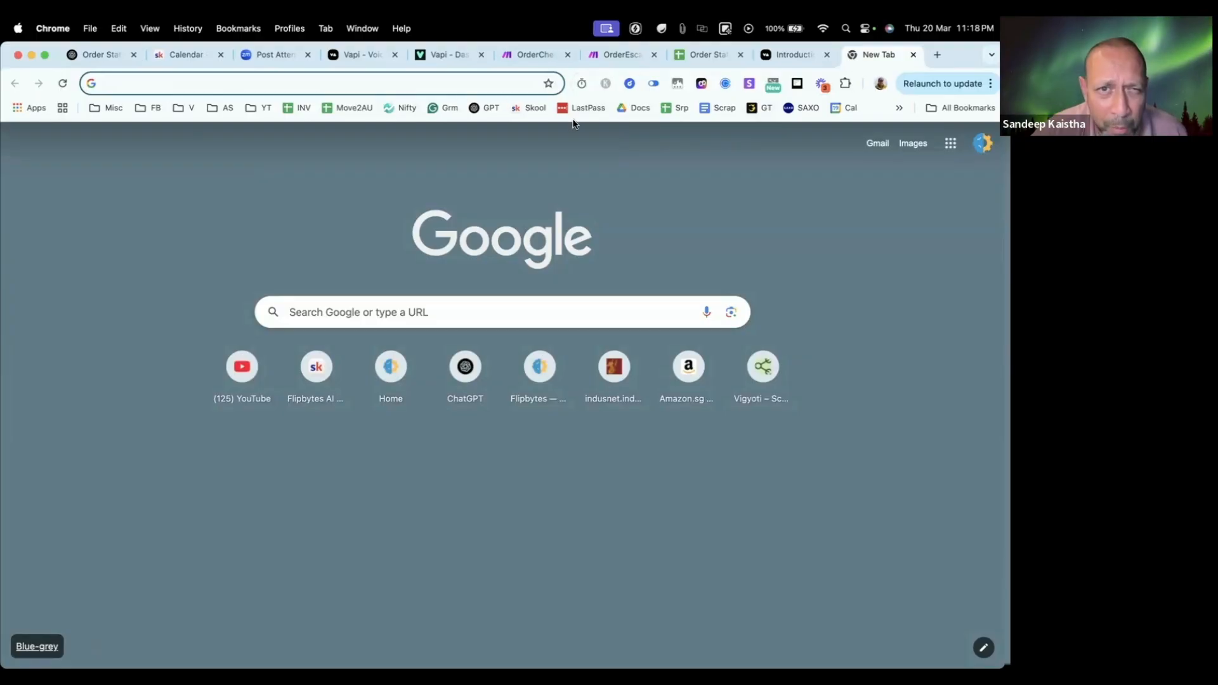
pyautogui.click(533, 109)
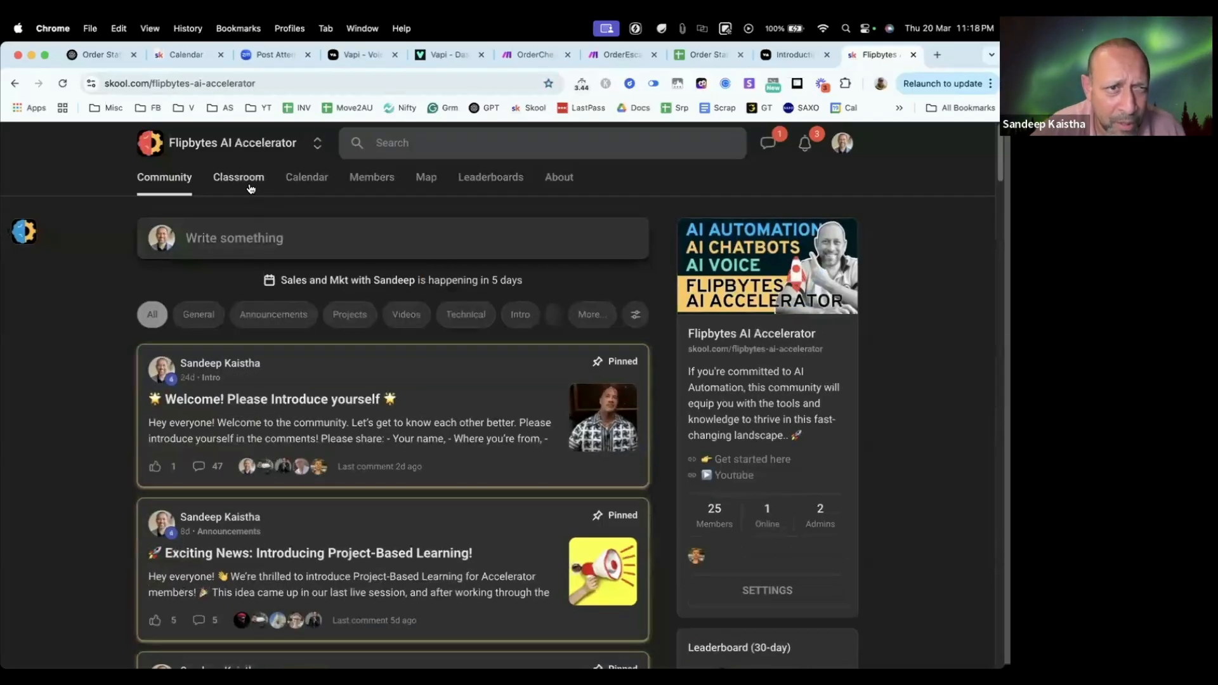
pyautogui.click(250, 179)
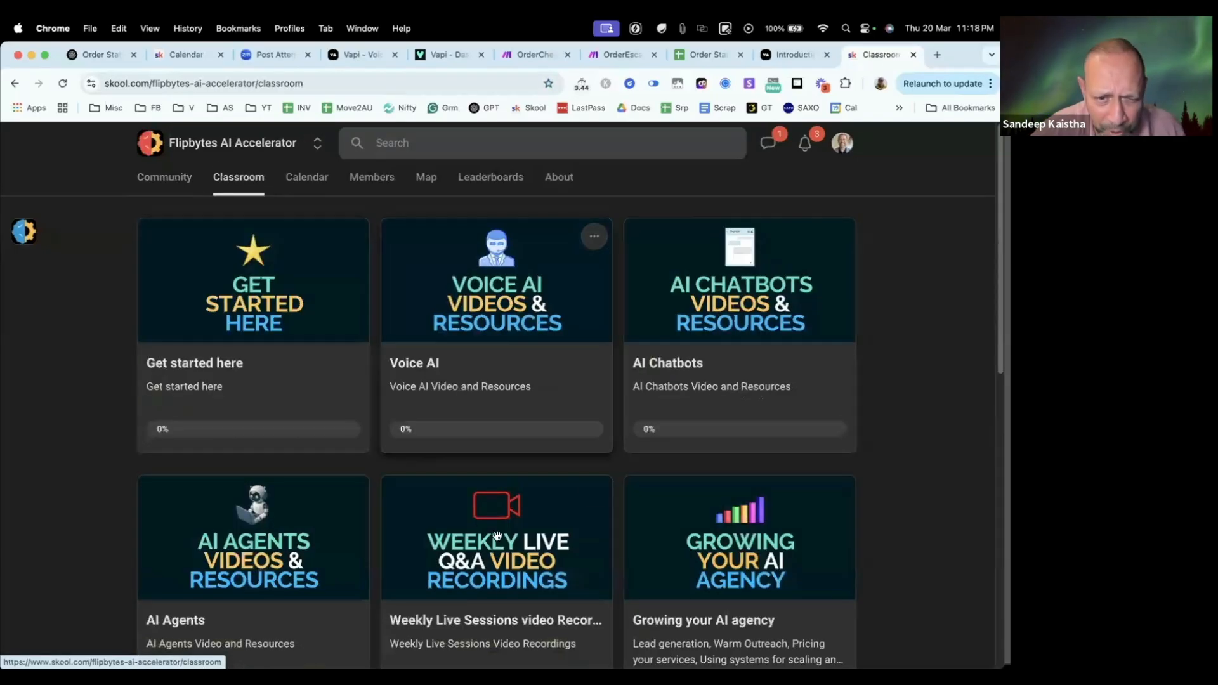
pyautogui.scroll(-3, 550, 496)
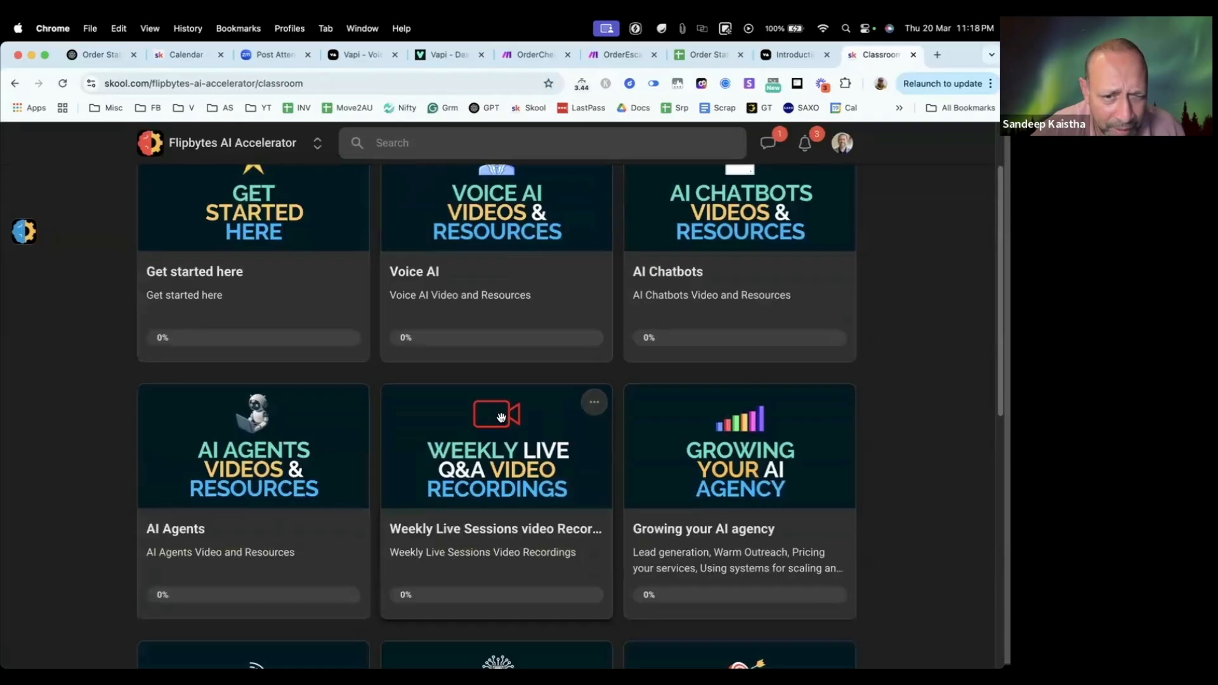
pyautogui.click(487, 452)
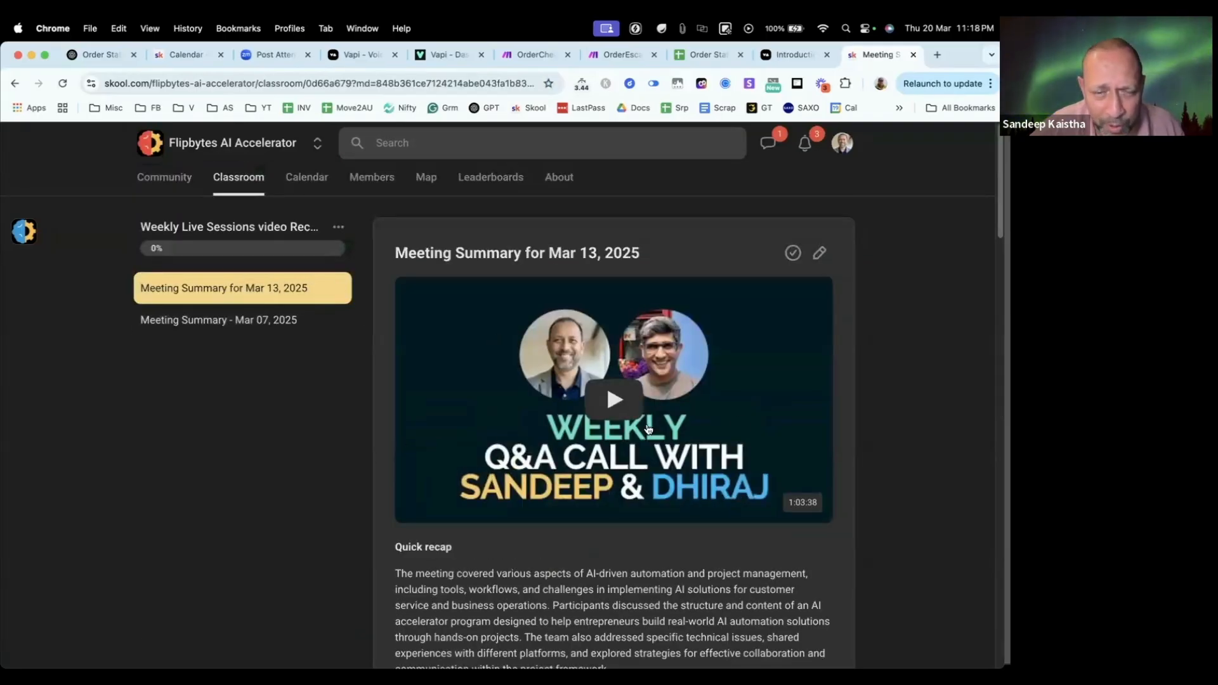
# Step: Review the meeting summary for Mar 13, 2025, and return to the classroom overview
pyautogui.scroll(-4, 574, 279)
pyautogui.scroll(-10, 574, 280)
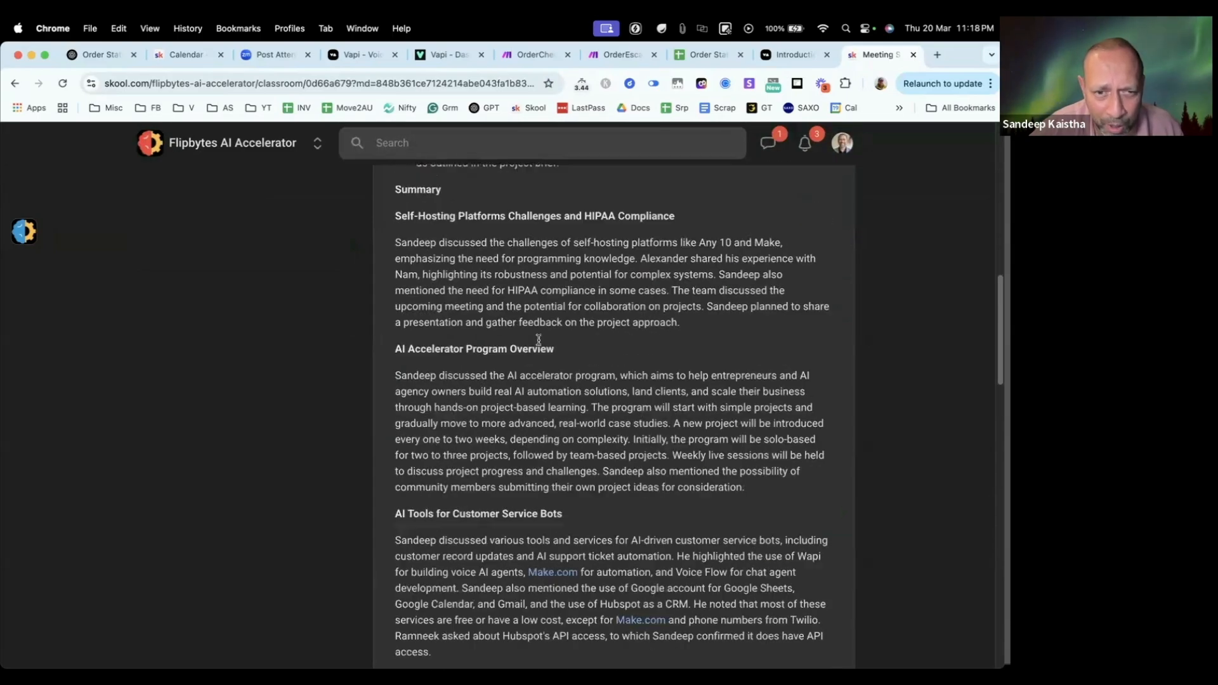
pyautogui.scroll(-15, 538, 342)
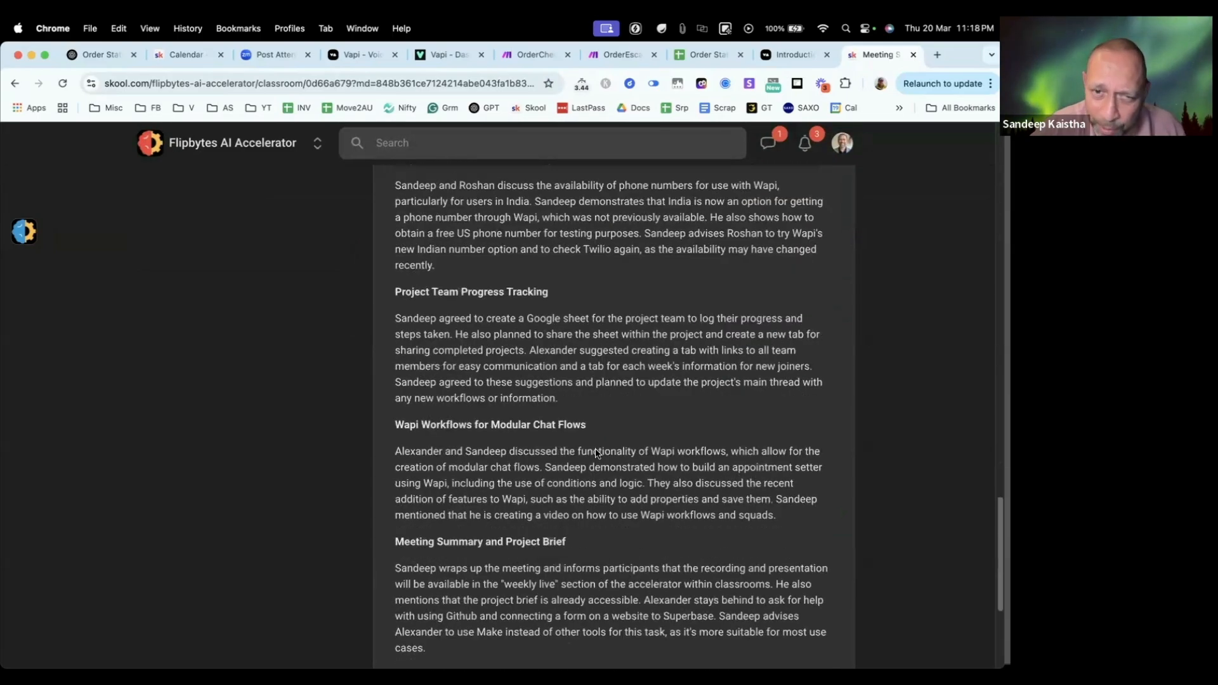
pyautogui.scroll(20, 595, 450)
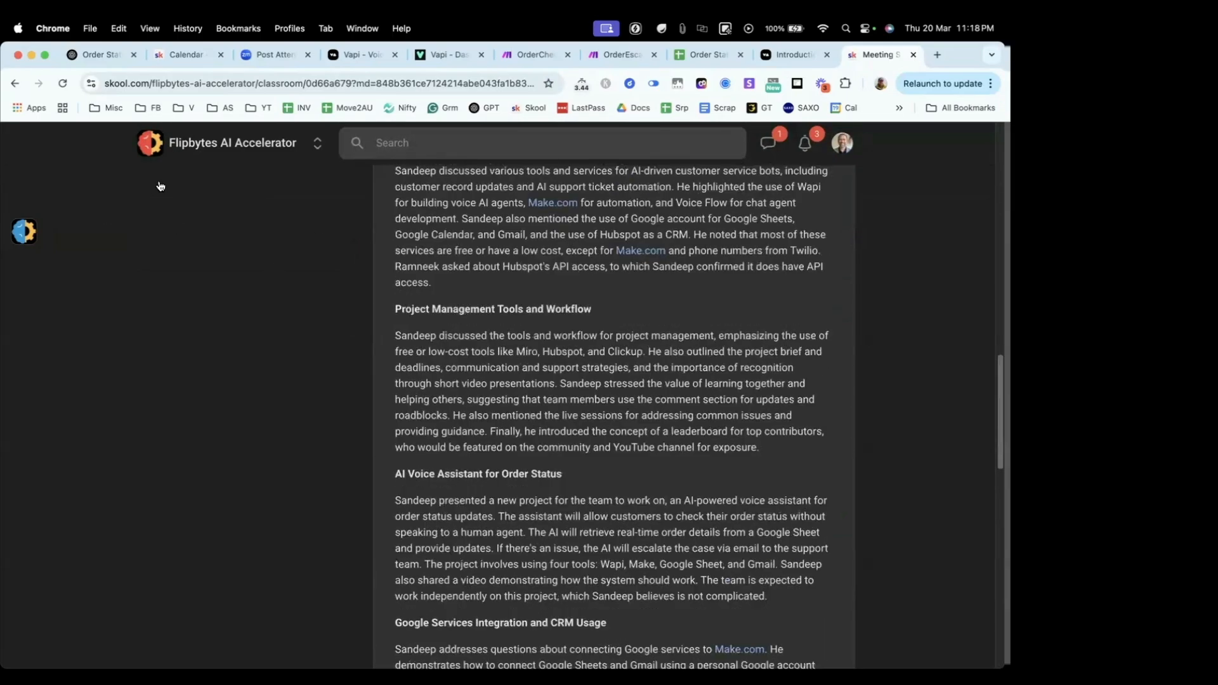
pyautogui.click(240, 179)
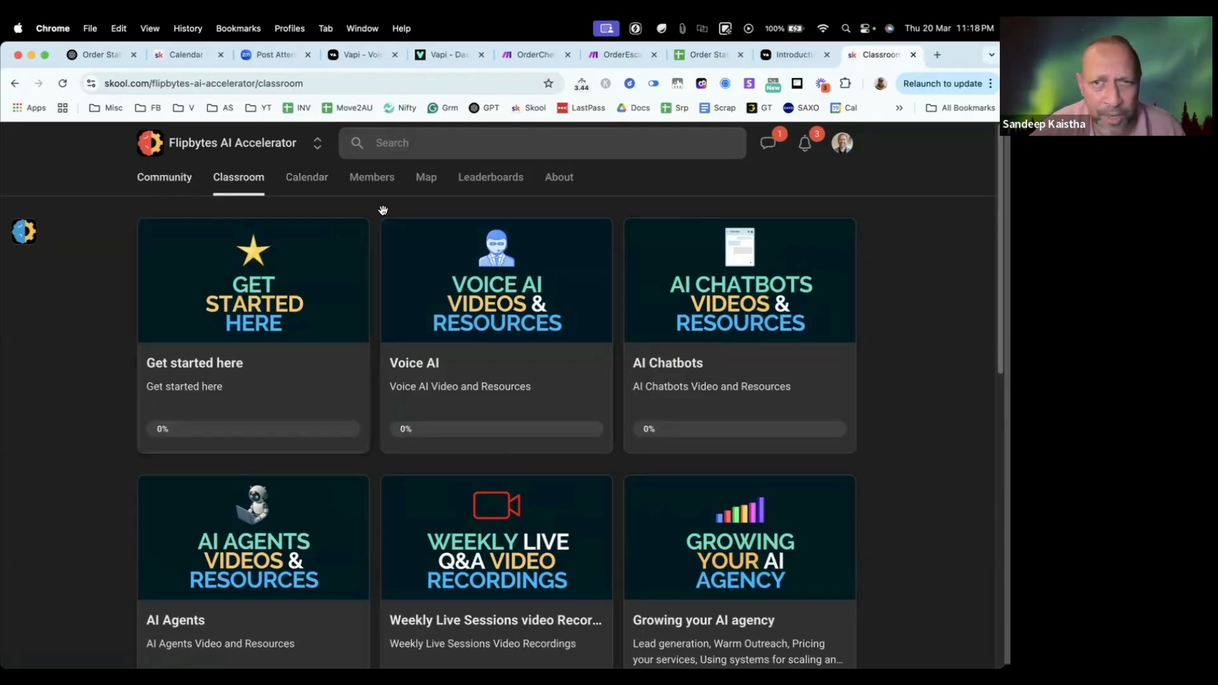
pyautogui.click(790, 57)
pyautogui.click(882, 55)
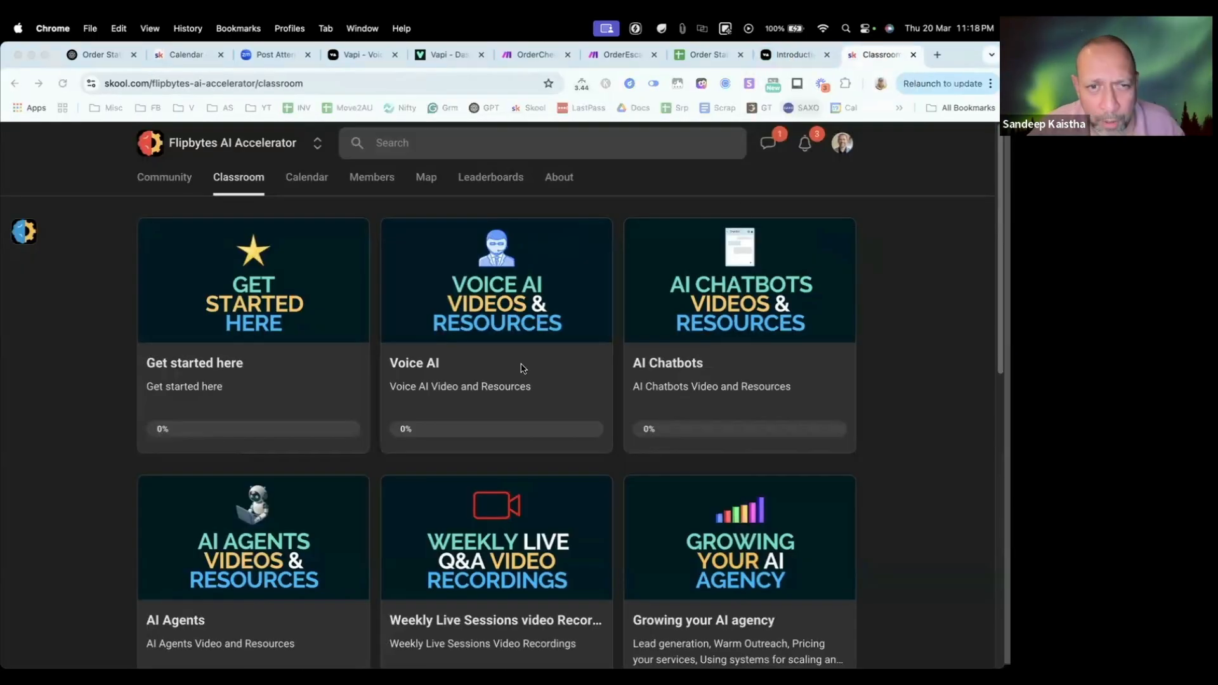
# Step: Switch to Finder and open the Questions for session 2 document from the Accelerator folder
pyautogui.press('super+Tab')
pyautogui.press('super+Tab')
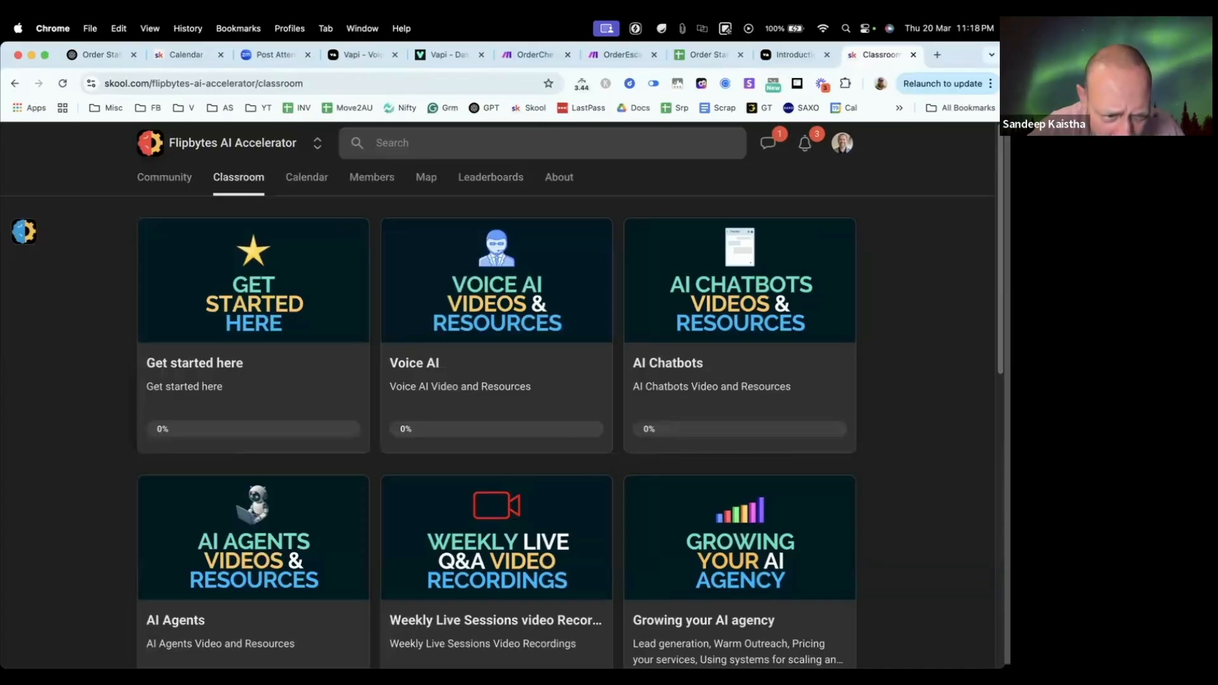
pyautogui.press('super+Tab')
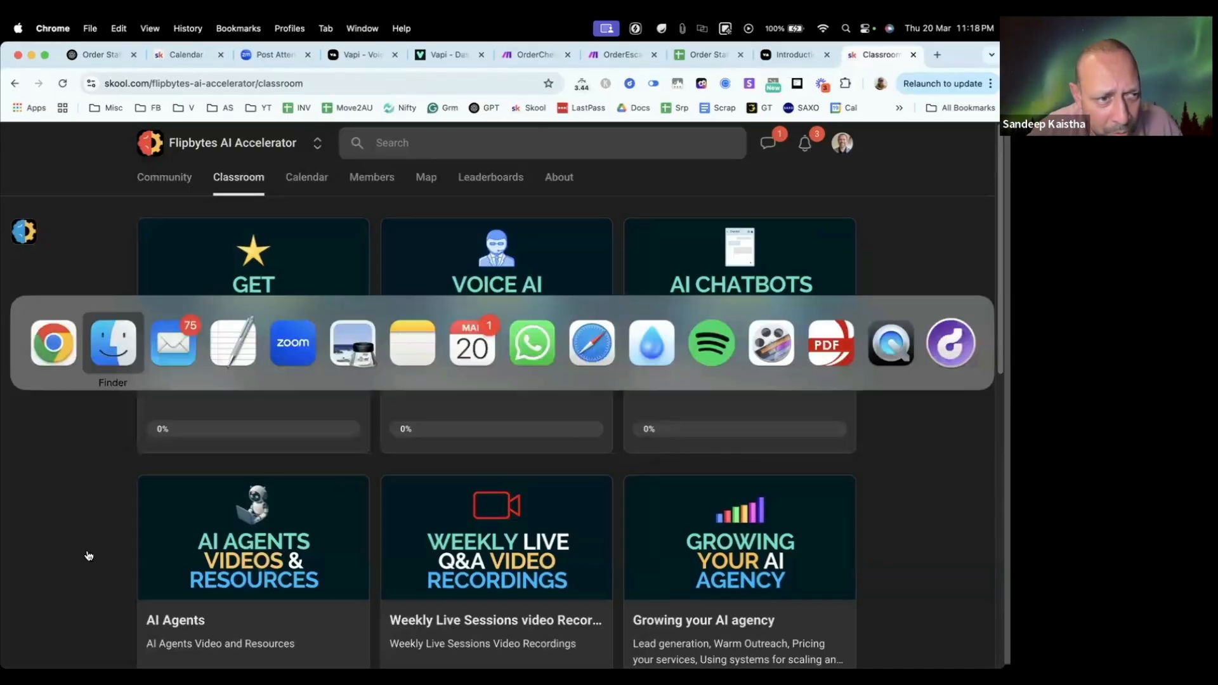
pyautogui.press('super+Tab')
pyautogui.press('super+Tab')
pyautogui.press('super+shift+Tab')
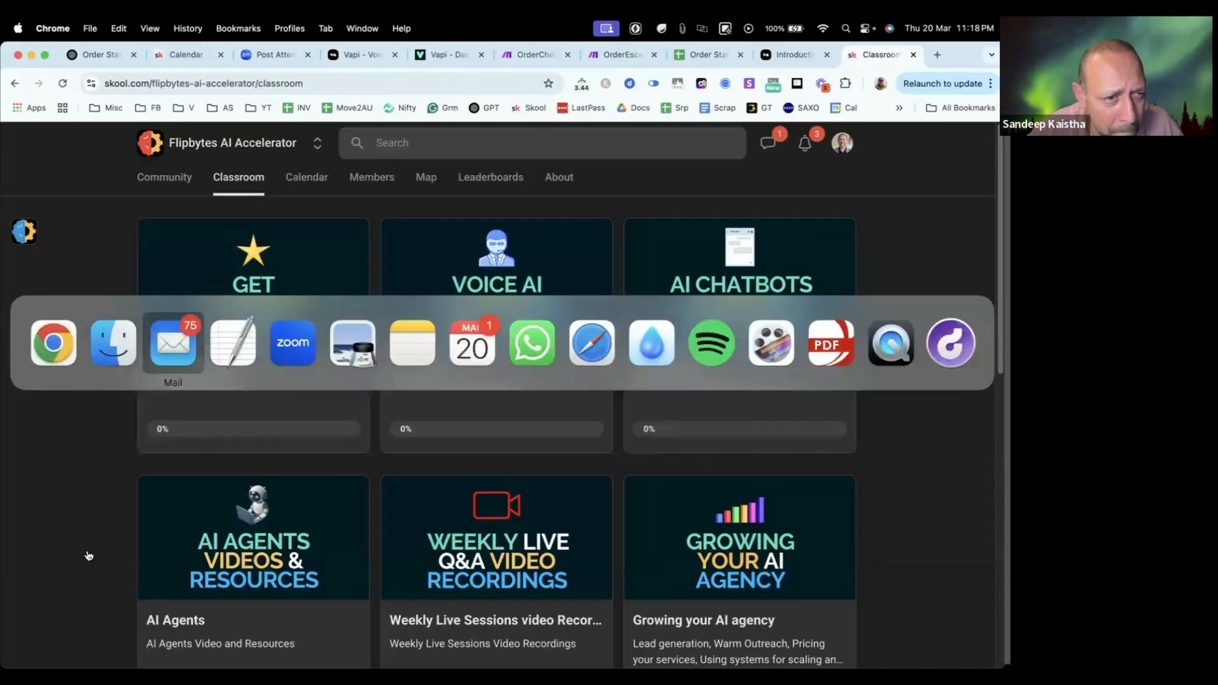
pyautogui.press('super+shift+Tab')
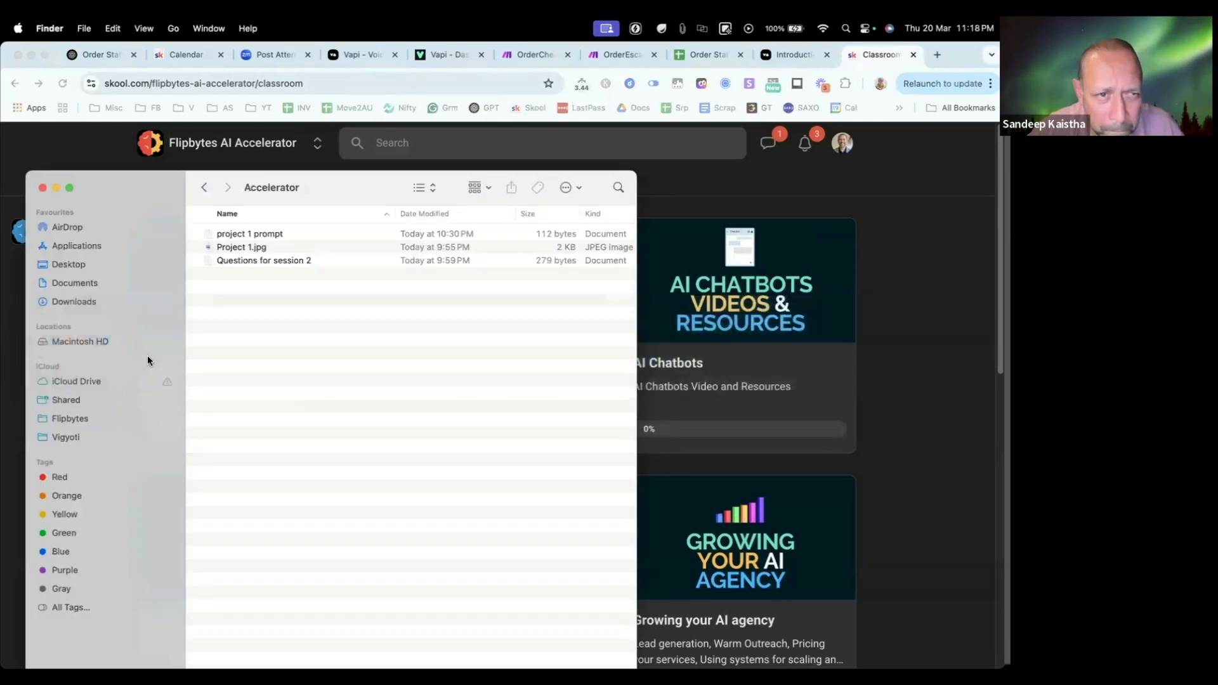
pyautogui.click(250, 263)
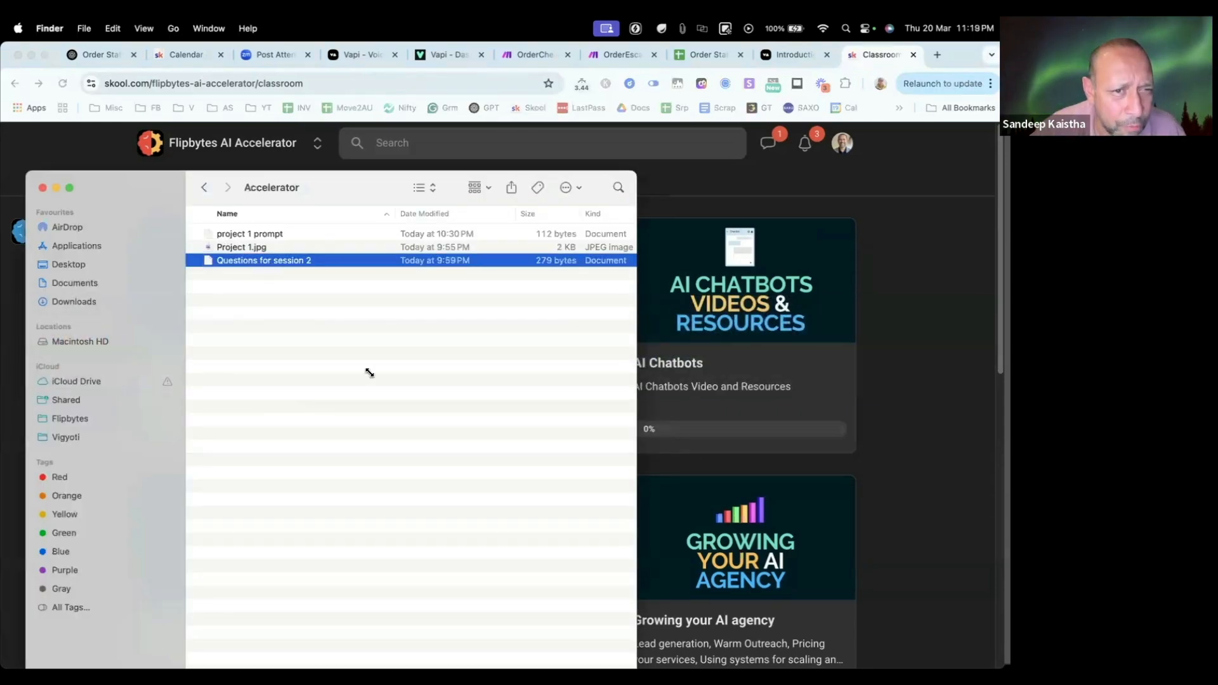
pyautogui.press('super+o')
# Step: Set the font size of all text in the Questions for session 2 document to 14
pyautogui.press('super+a')
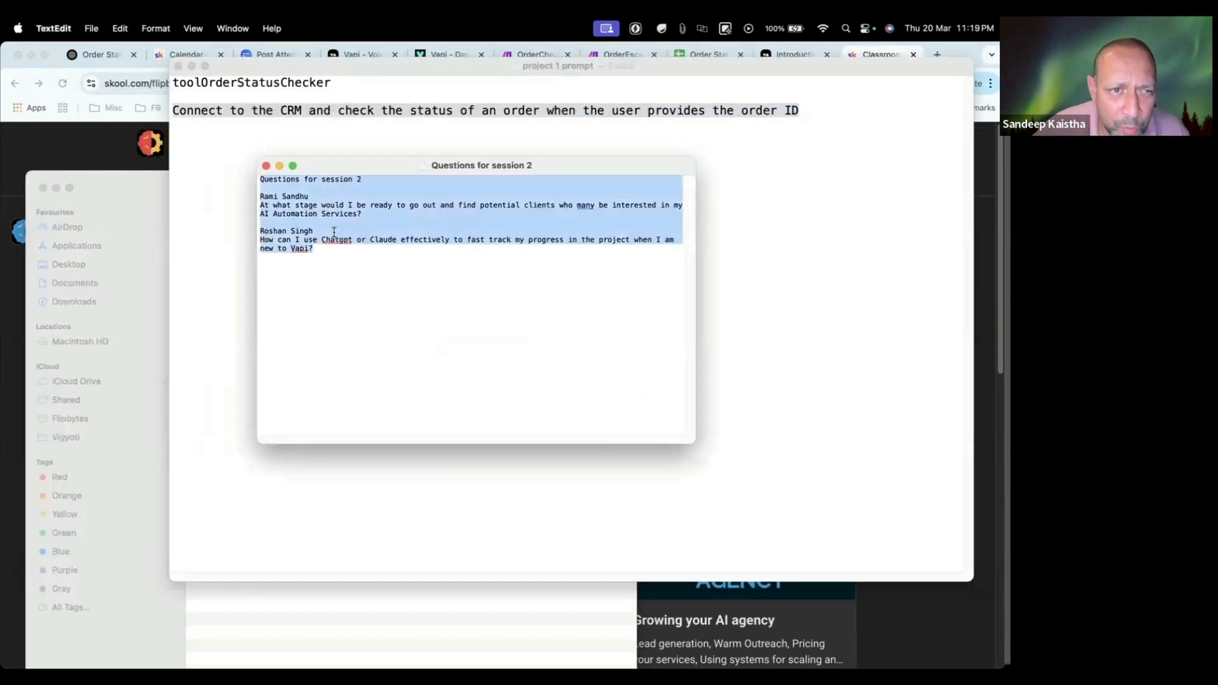
pyautogui.rightClick(335, 227)
pyautogui.moveTo(414, 371)
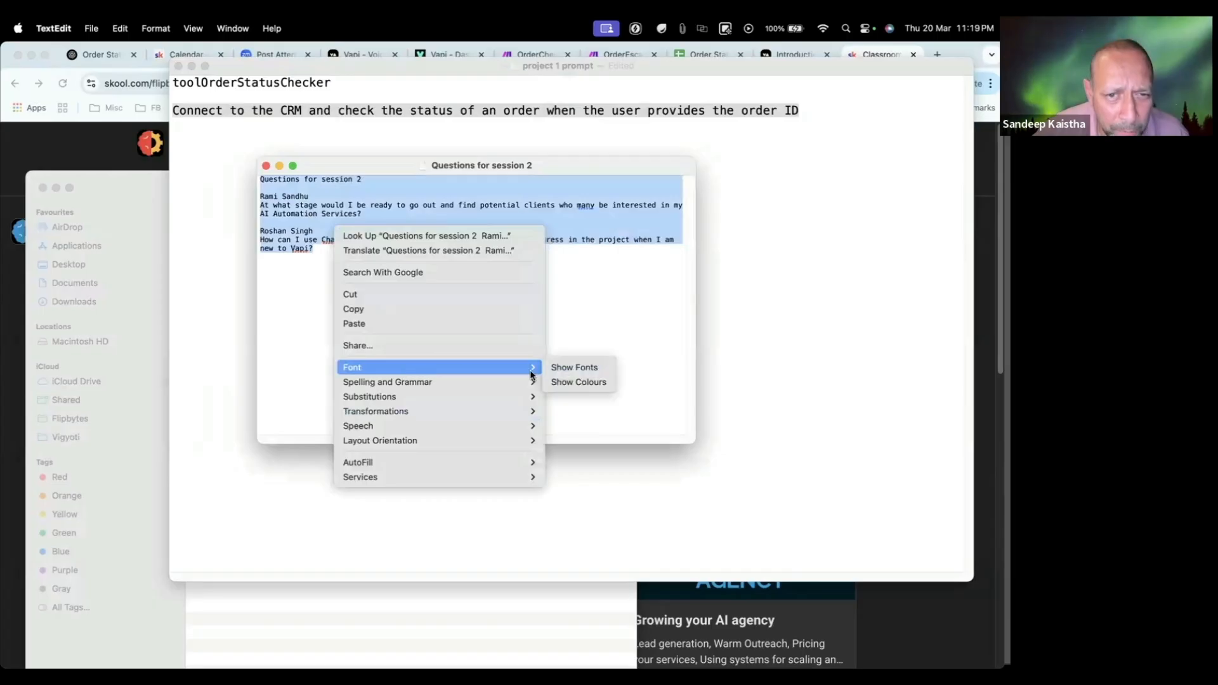
pyautogui.click(561, 368)
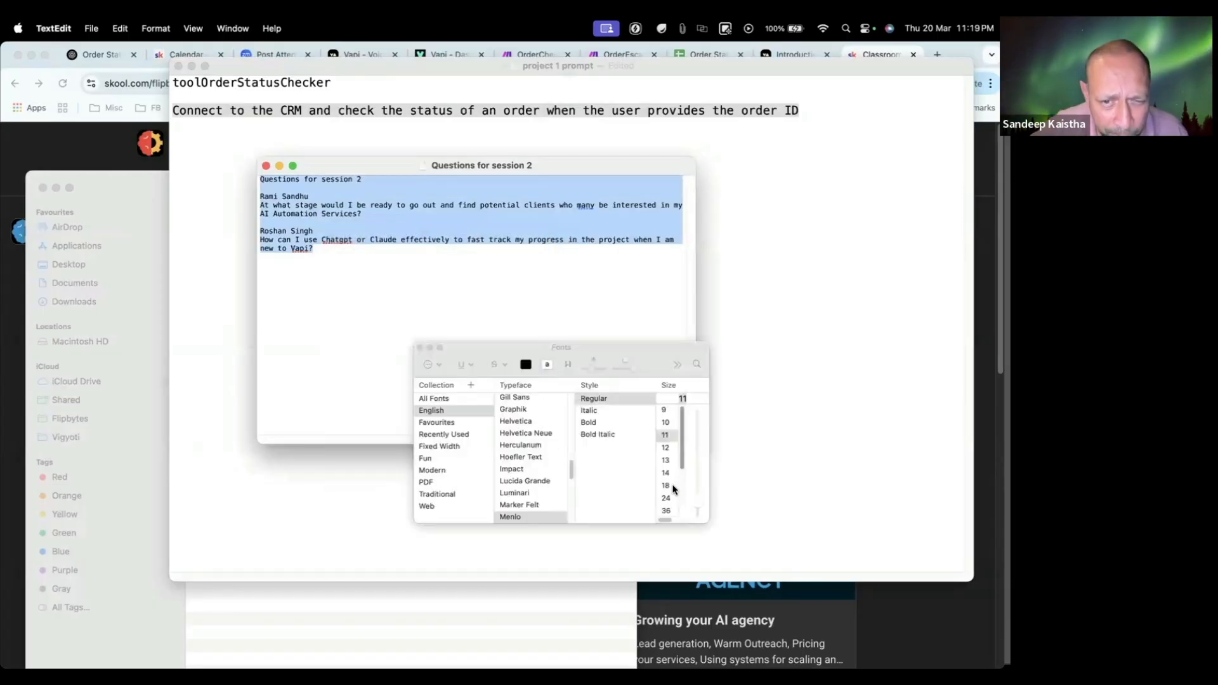
pyautogui.click(665, 473)
pyautogui.click(395, 276)
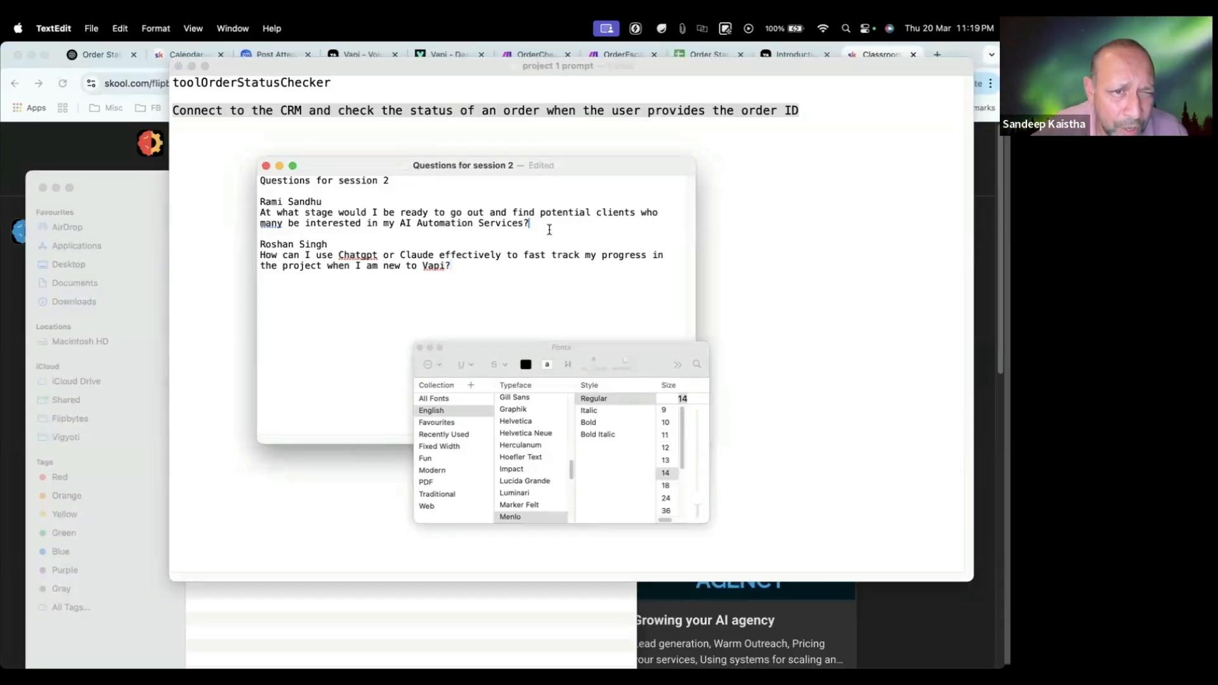
# Step: Highlight the question about finding potential clients, then close the font settings and enlarge the document window
pyautogui.moveTo(549, 230); pyautogui.dragTo(248, 214)
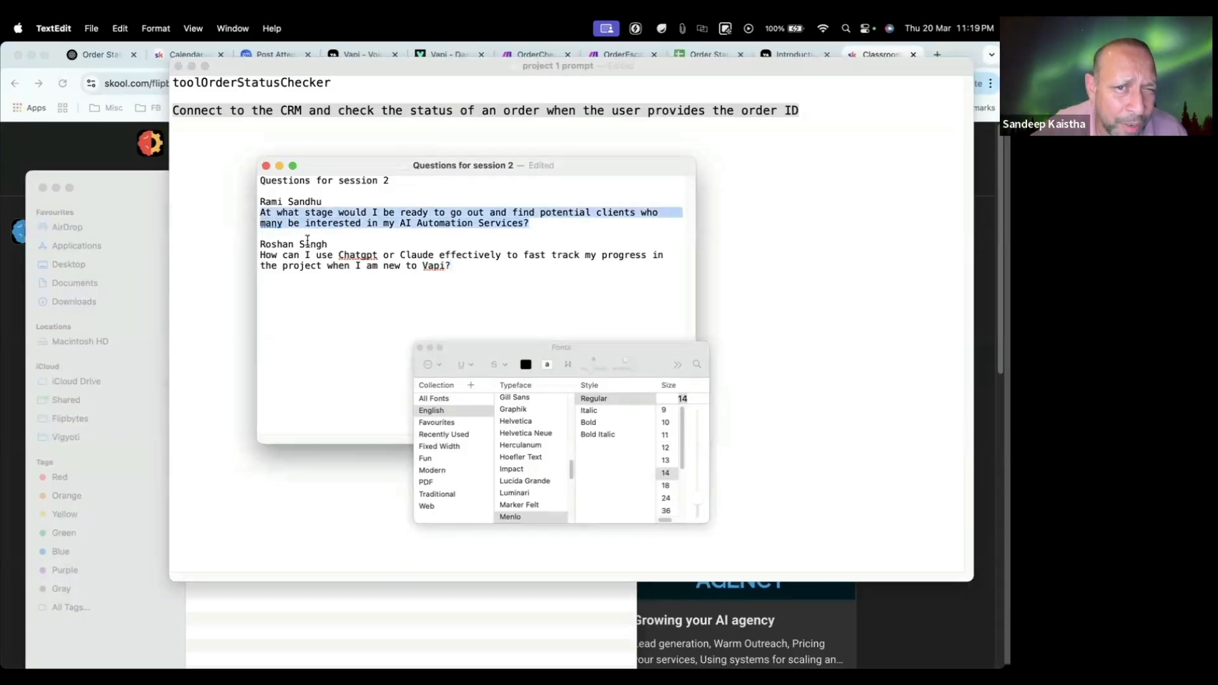
pyautogui.click(532, 235)
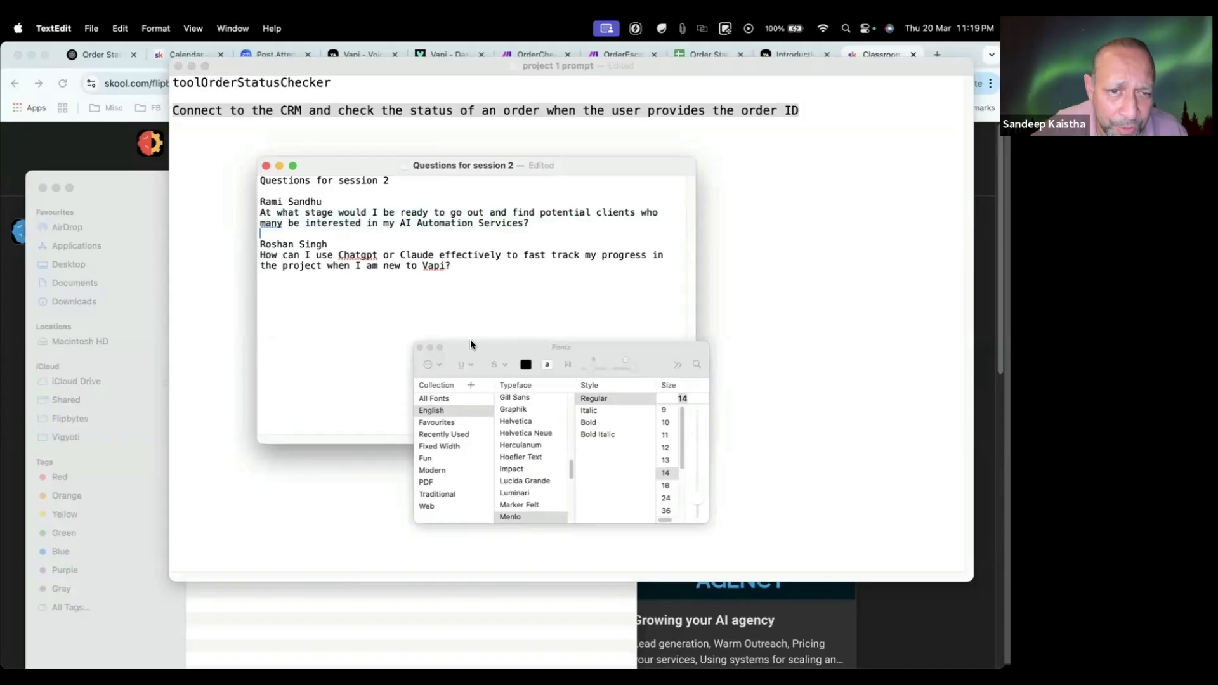
pyautogui.click(420, 348)
pyautogui.moveTo(695, 442); pyautogui.dragTo(851, 526)
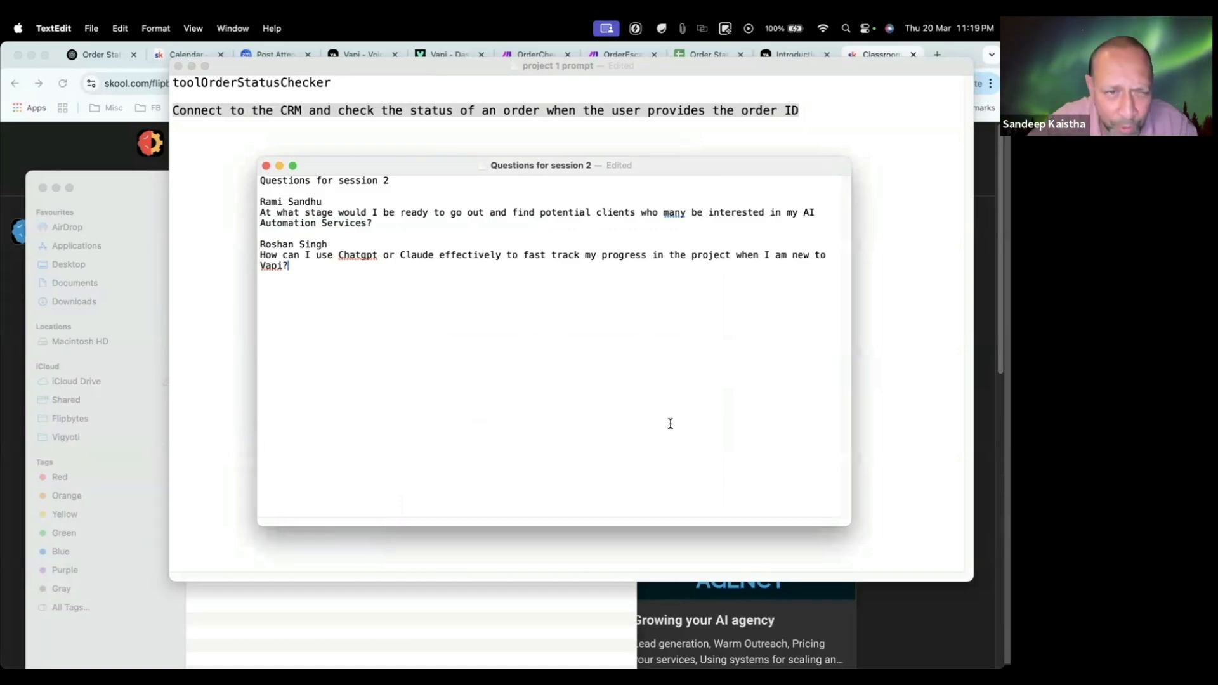
# Step: Go through both submitted questions, highlighting the one on using ChatGPT or Claude to fast-track project progress
pyautogui.moveTo(384, 222); pyautogui.dragTo(232, 218)
pyautogui.click(394, 224)
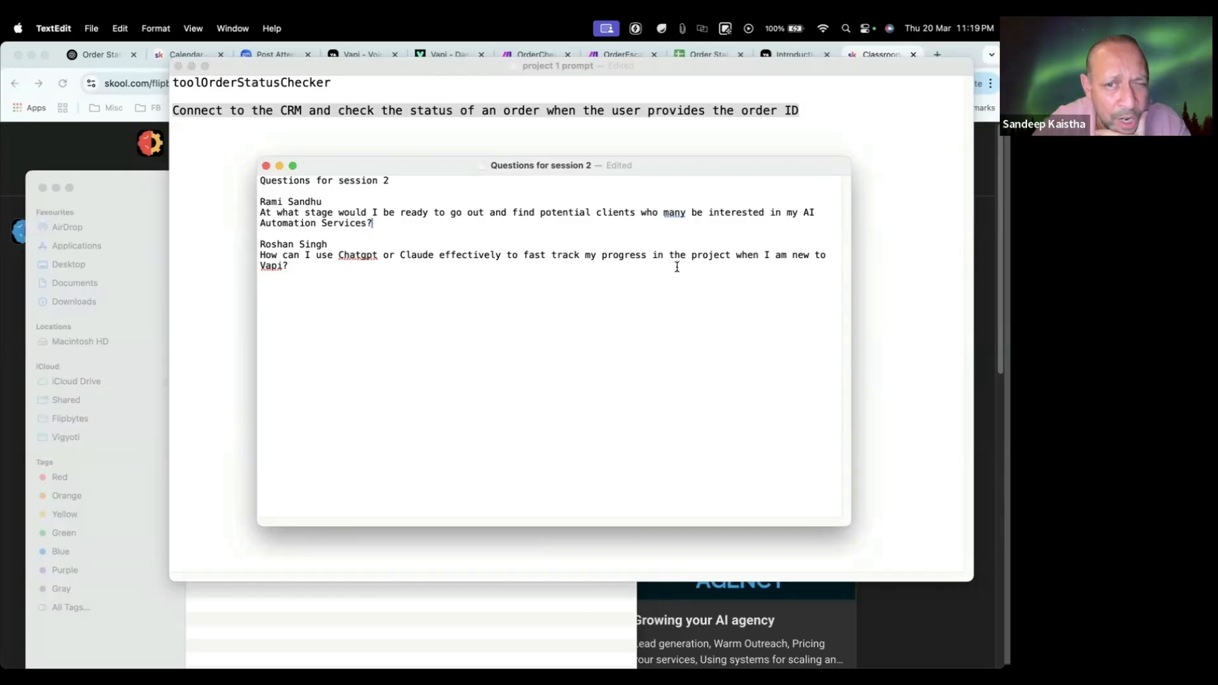
pyautogui.moveTo(296, 267); pyautogui.dragTo(234, 250)
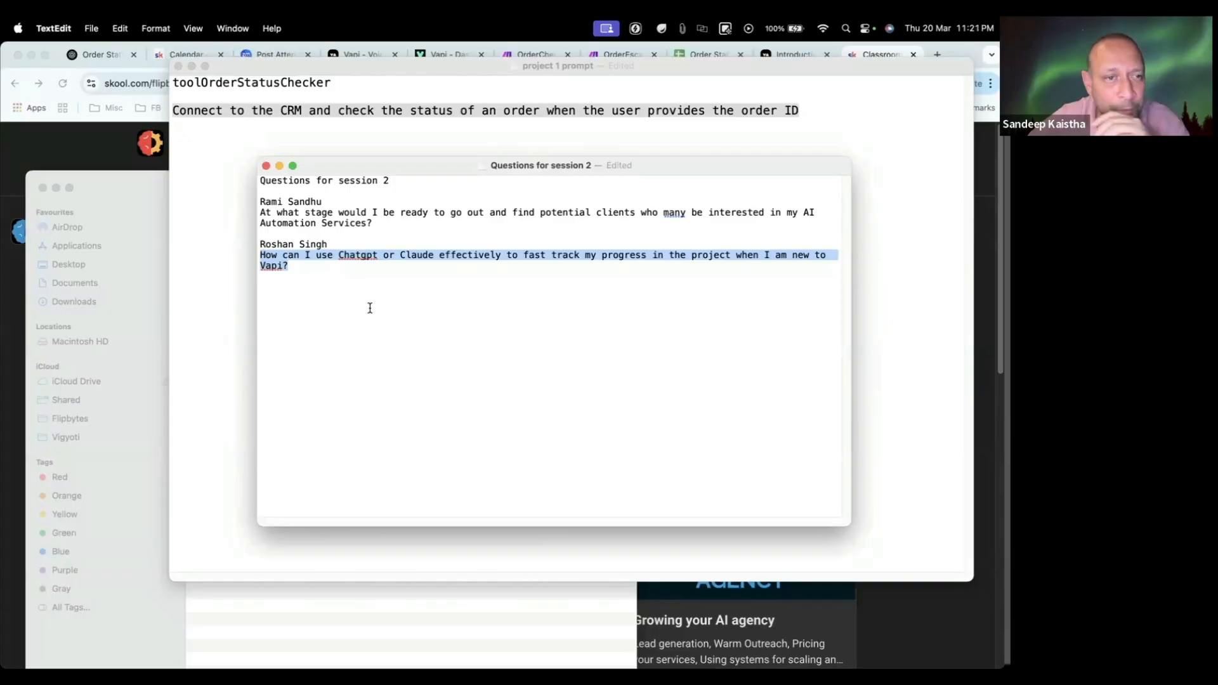
# Step: Clear the question highlight, switch back to Chrome and open the Community feed of Flipbytes AI Accelerator
pyautogui.click(328, 291)
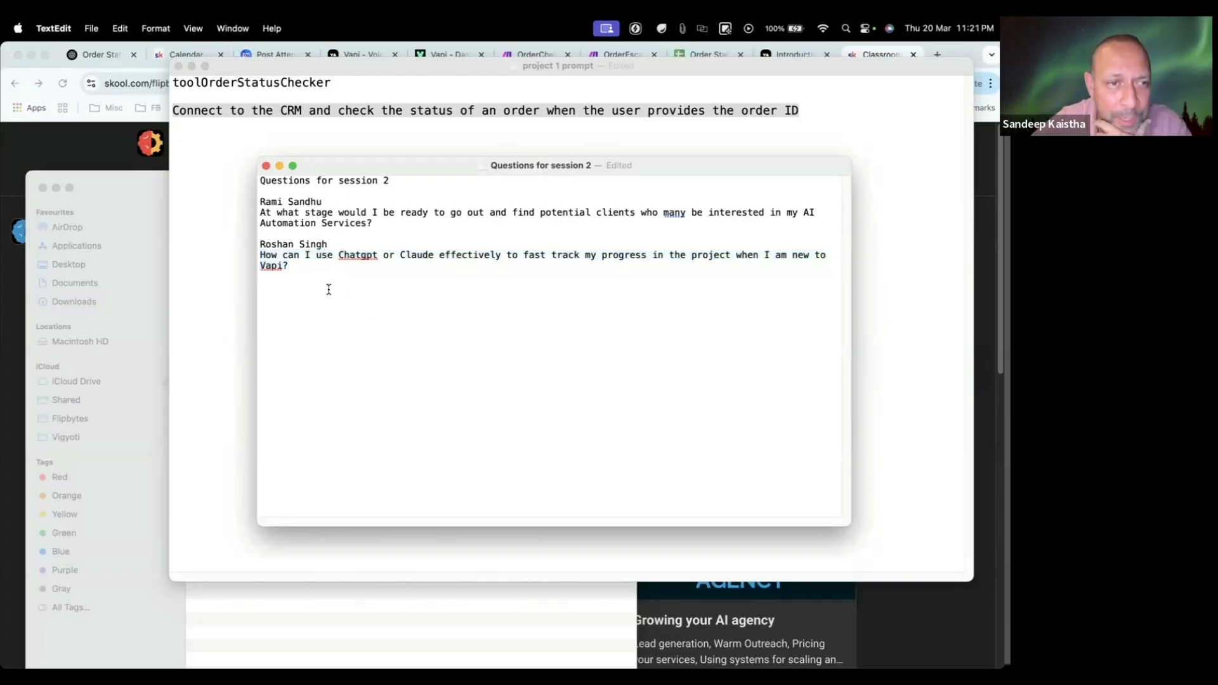
pyautogui.click(151, 185)
pyautogui.click(133, 159)
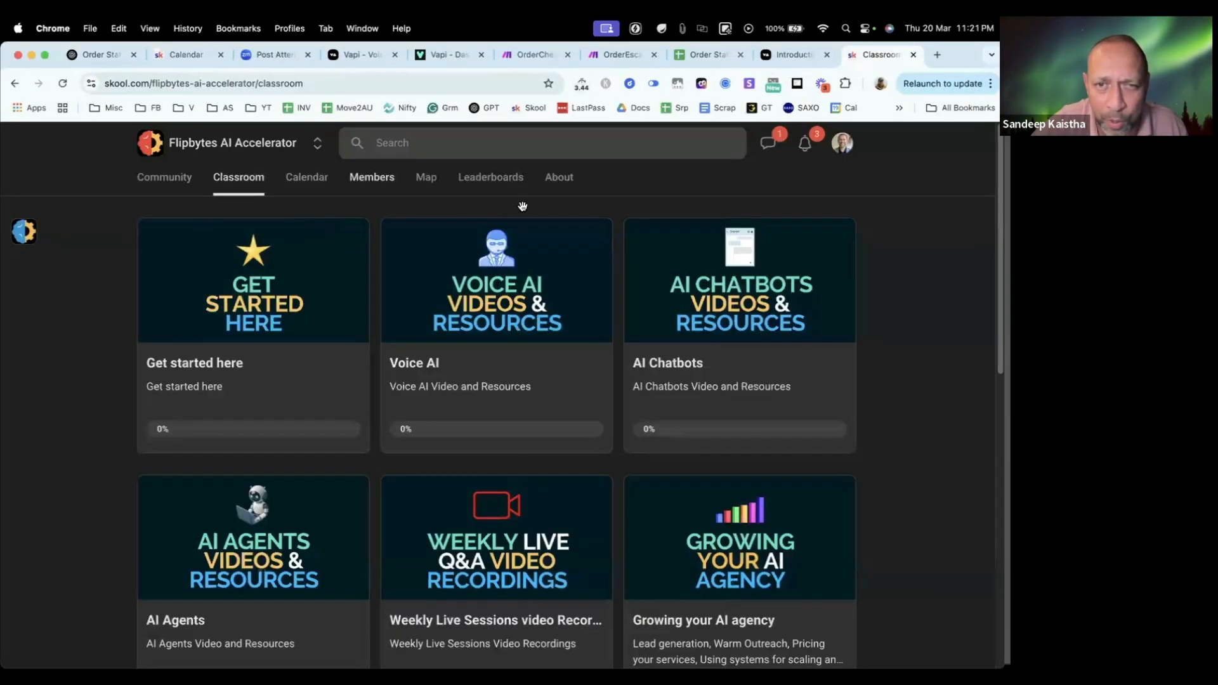
pyautogui.click(169, 182)
pyautogui.scroll(-6, 413, 397)
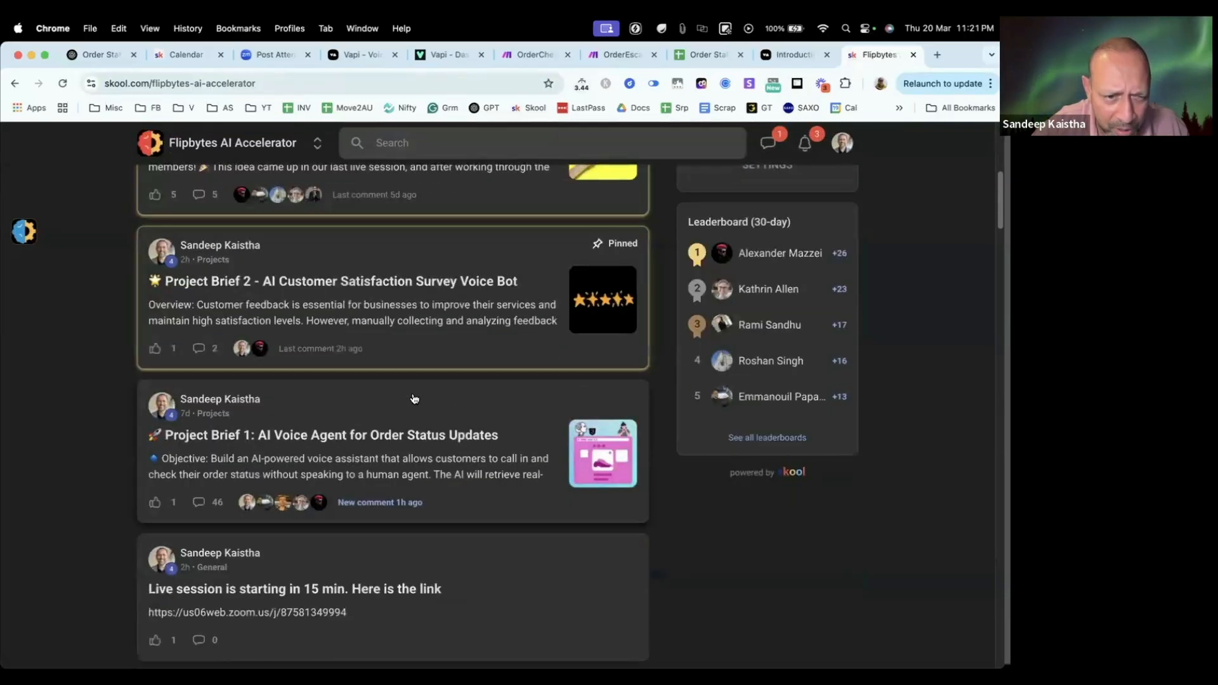
# Step: Open the pinned Project Brief 2 - AI Customer Satisfaction Survey Voice Bot post and expand its full text
pyautogui.scroll(-2, 414, 399)
pyautogui.scroll(2, 421, 370)
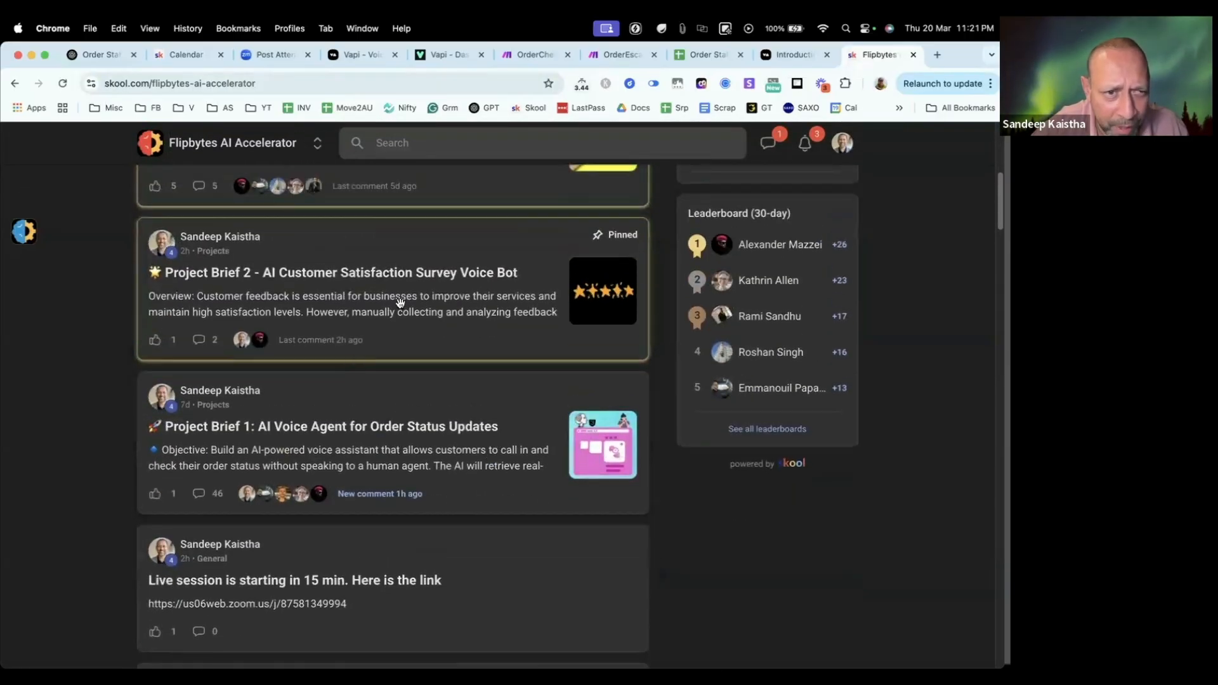
pyautogui.click(400, 302)
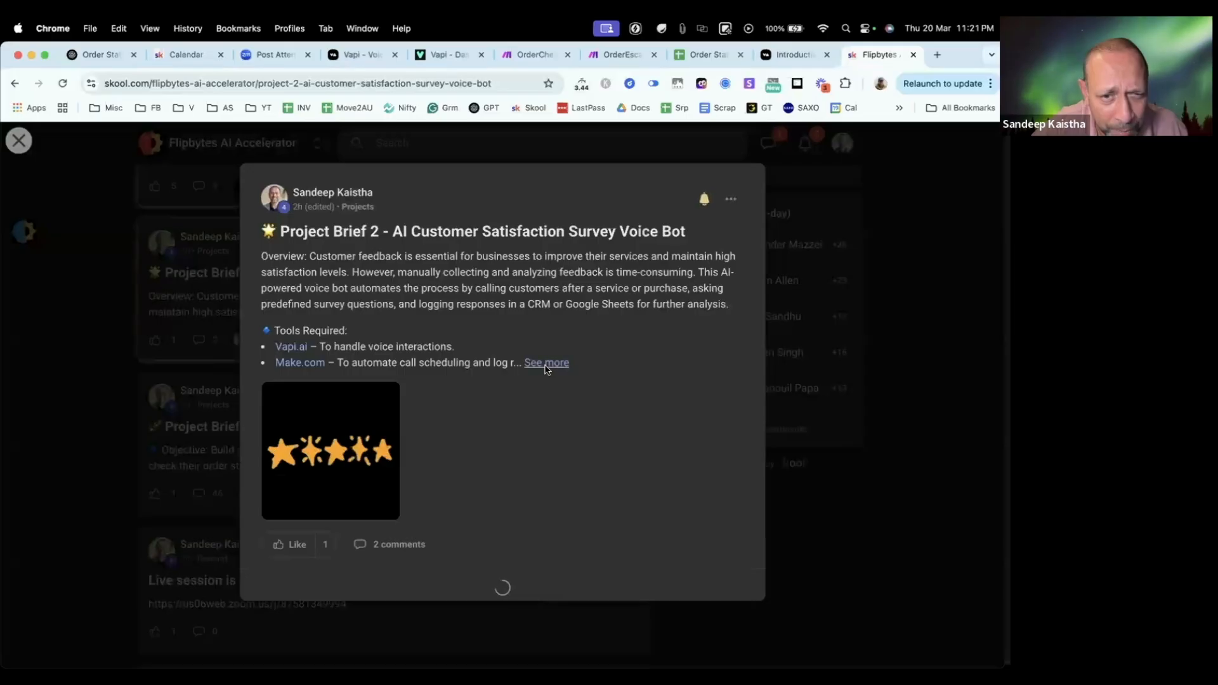
pyautogui.click(546, 363)
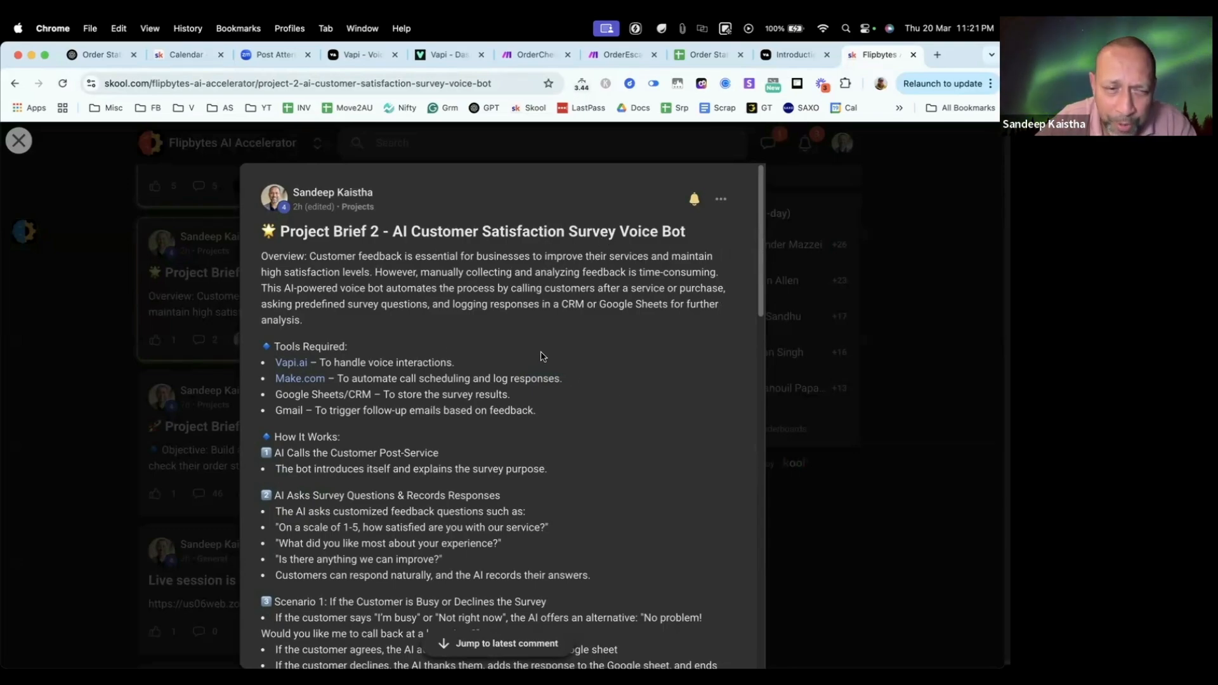
# Step: Highlight the Tools Required list in the brief, clear the highlight and read on through the How It Works section
pyautogui.moveTo(555, 413); pyautogui.dragTo(269, 367)
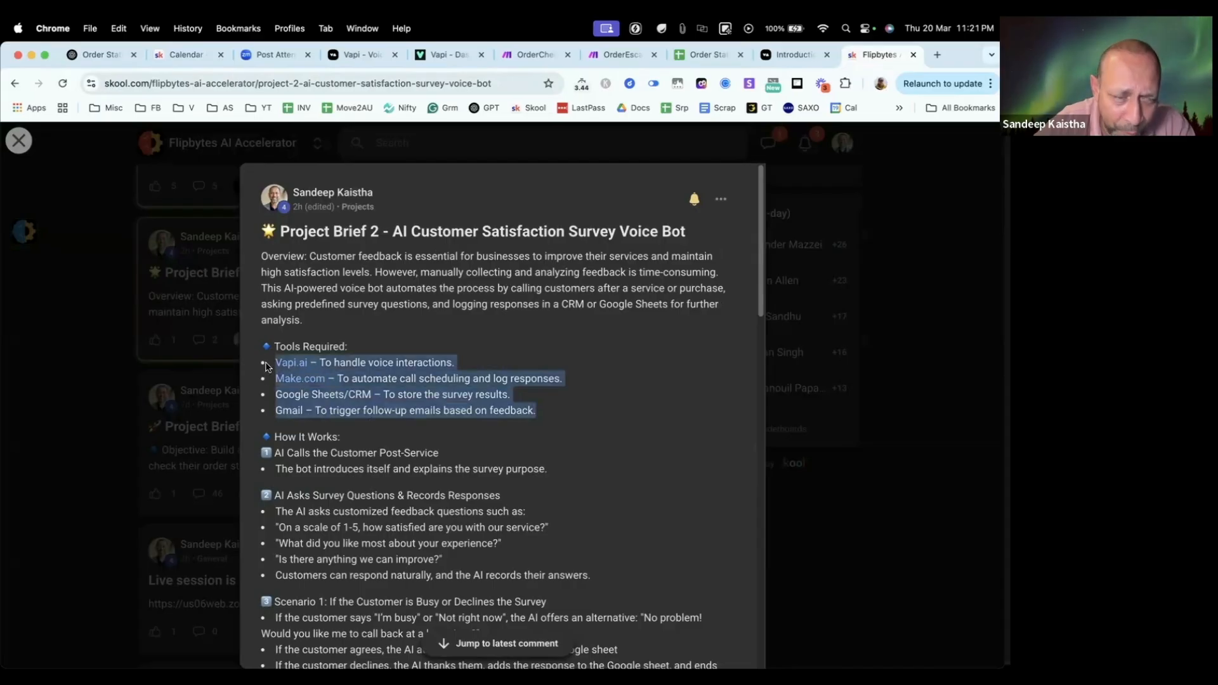
pyautogui.click(566, 410)
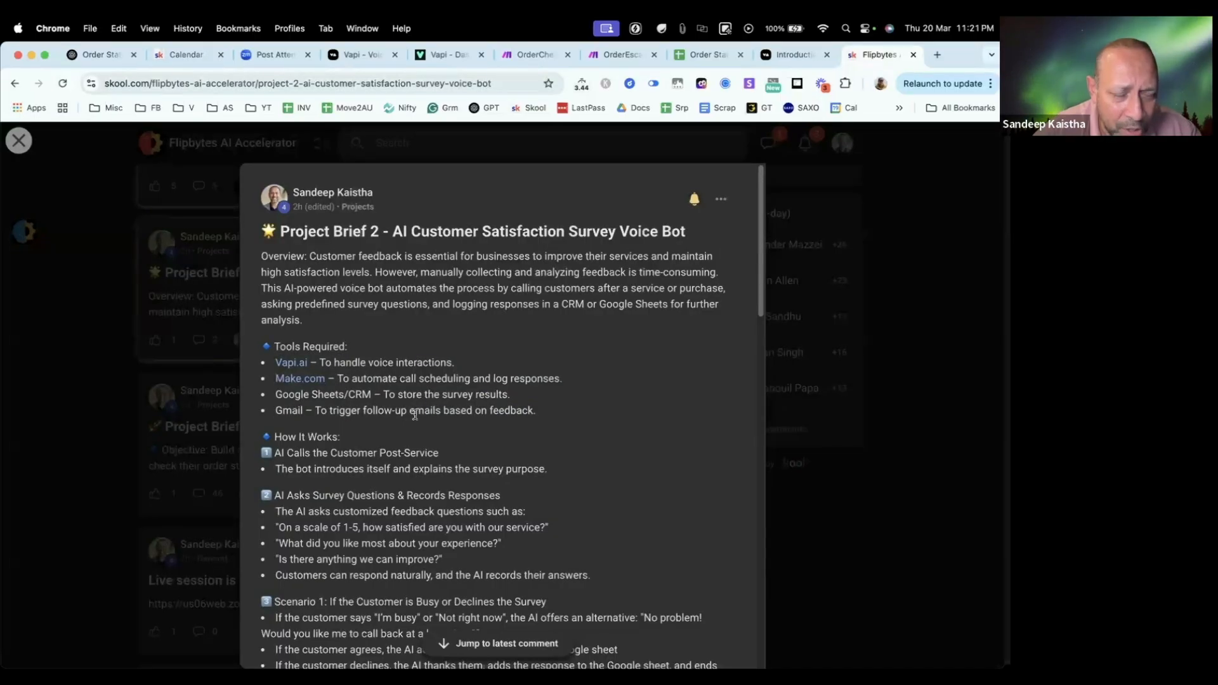
pyautogui.scroll(-3, 419, 406)
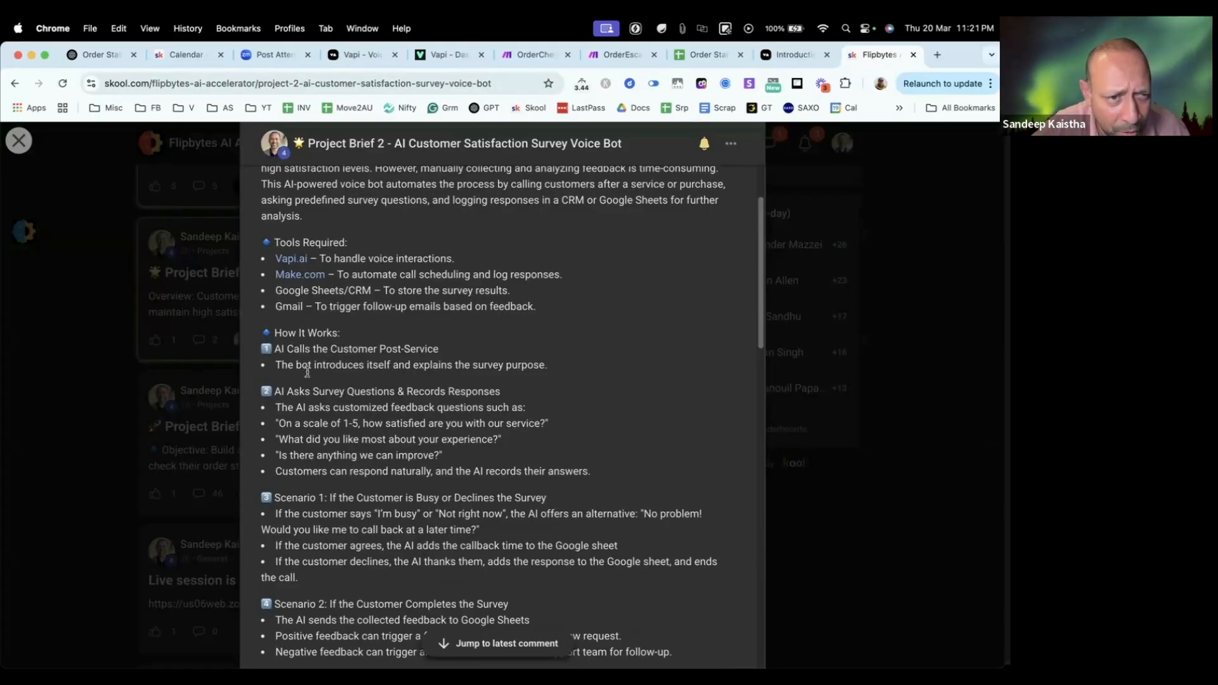
pyautogui.scroll(-3, 419, 385)
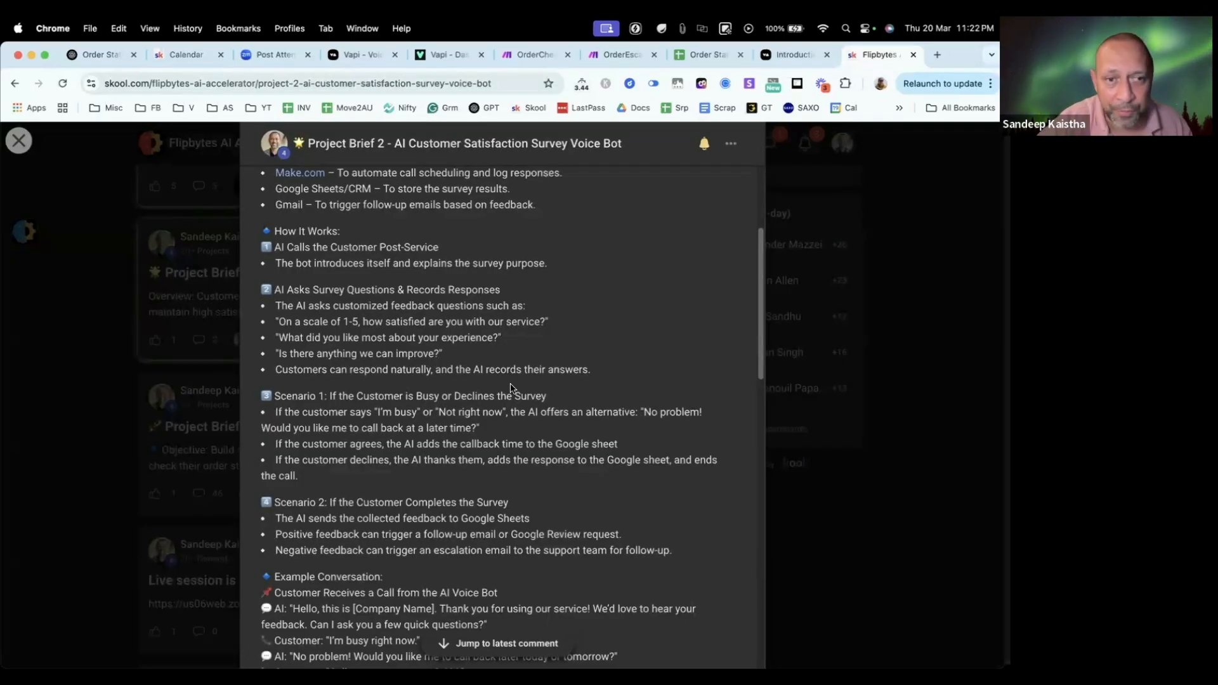
pyautogui.scroll(-2, 470, 425)
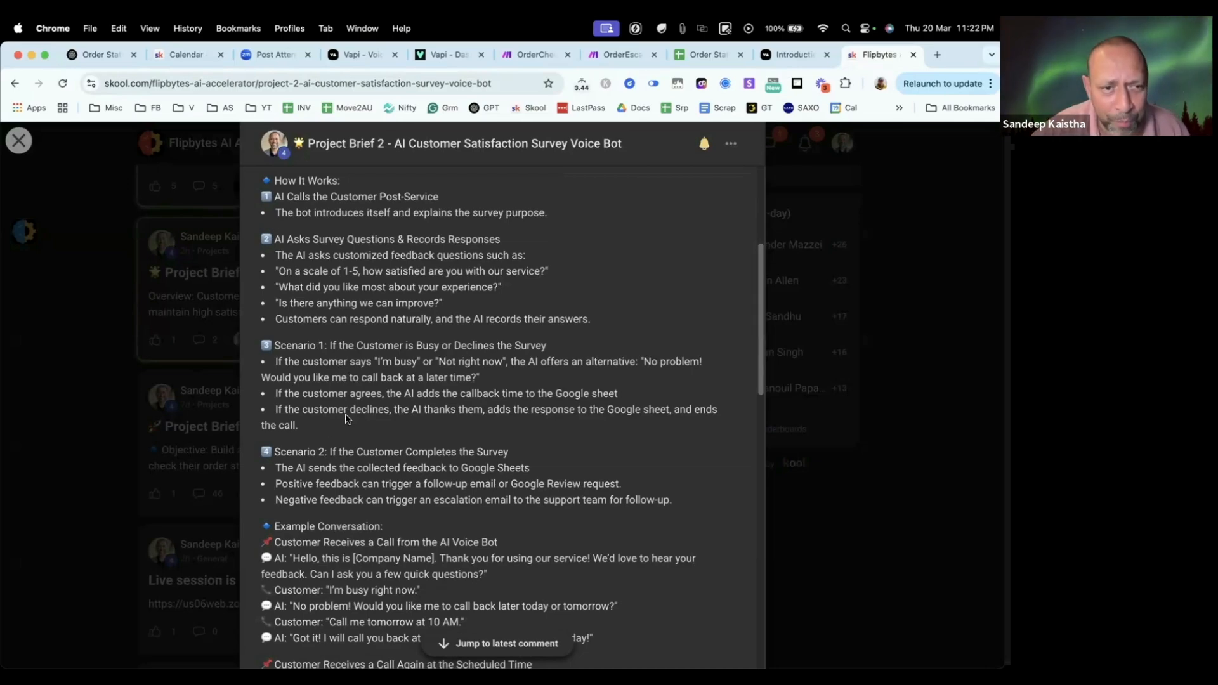
# Step: Highlight Scenario 1 on busy or declining customers, followed by the section on asking survey questions and recording responses
pyautogui.moveTo(304, 430); pyautogui.dragTo(269, 248)
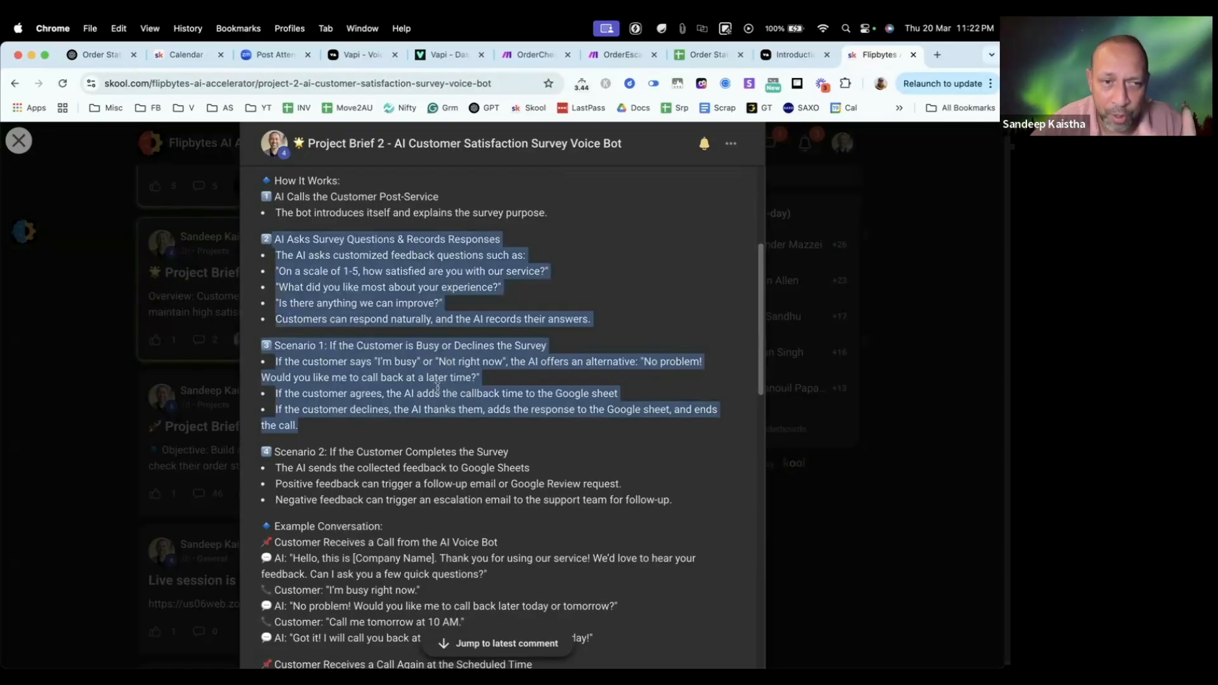
pyautogui.click(363, 433)
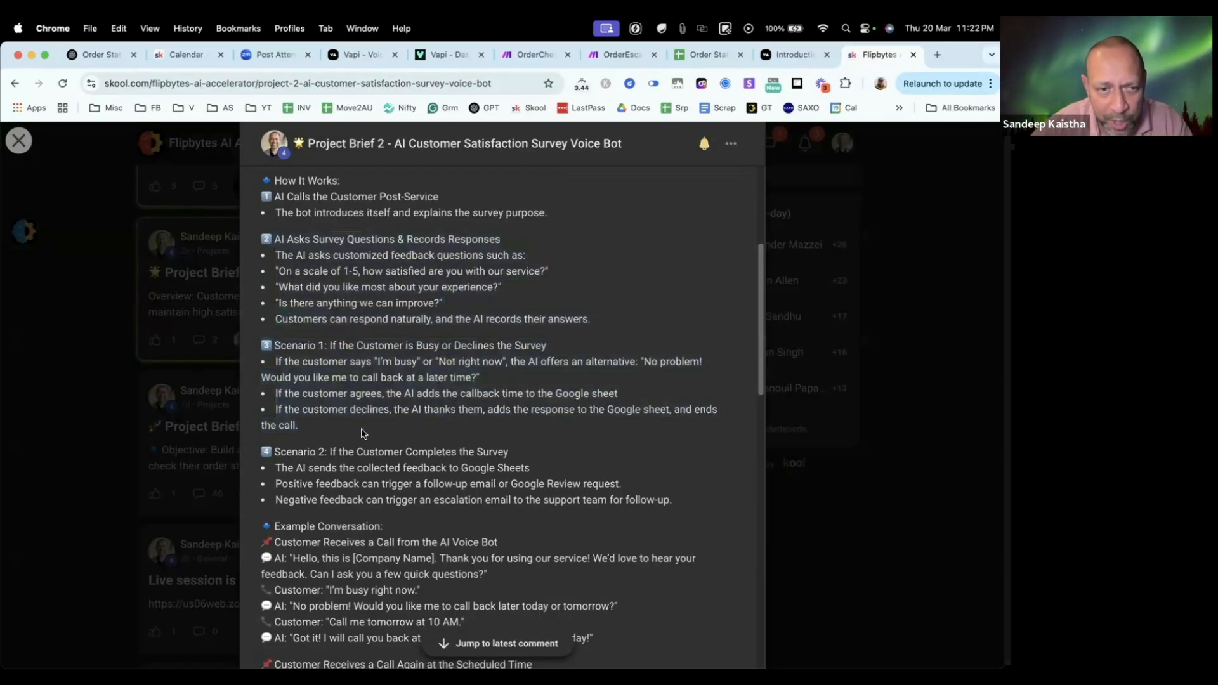
pyautogui.moveTo(346, 433); pyautogui.dragTo(261, 343)
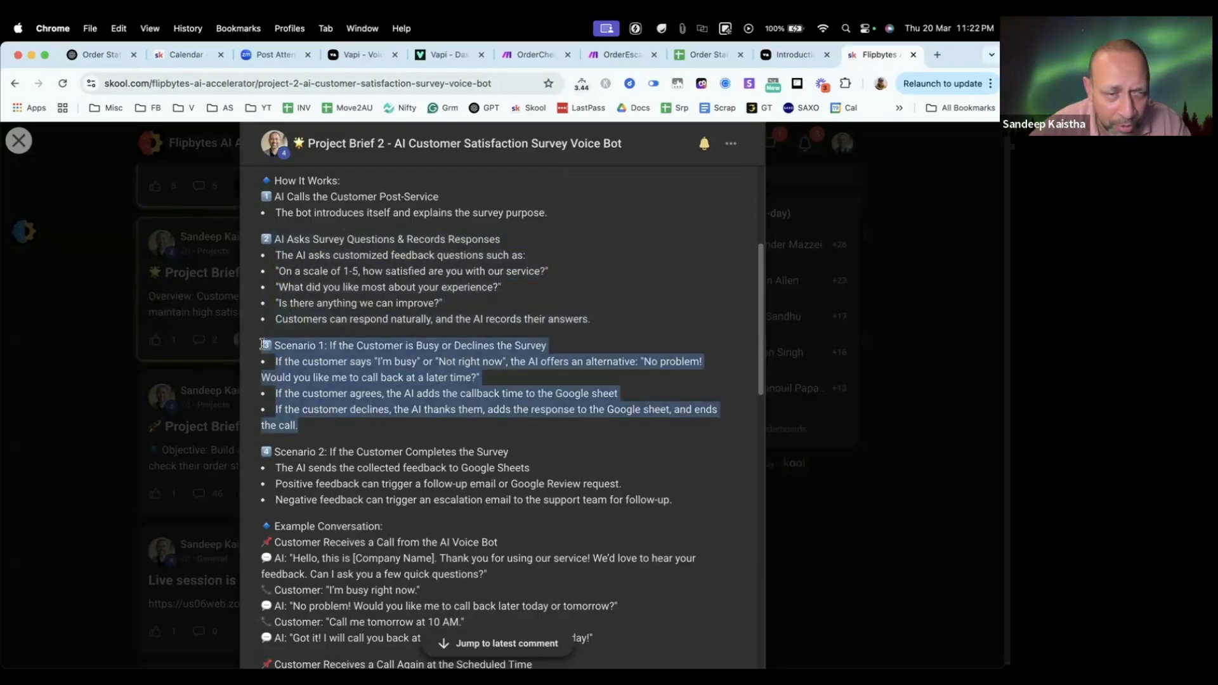
pyautogui.click(484, 465)
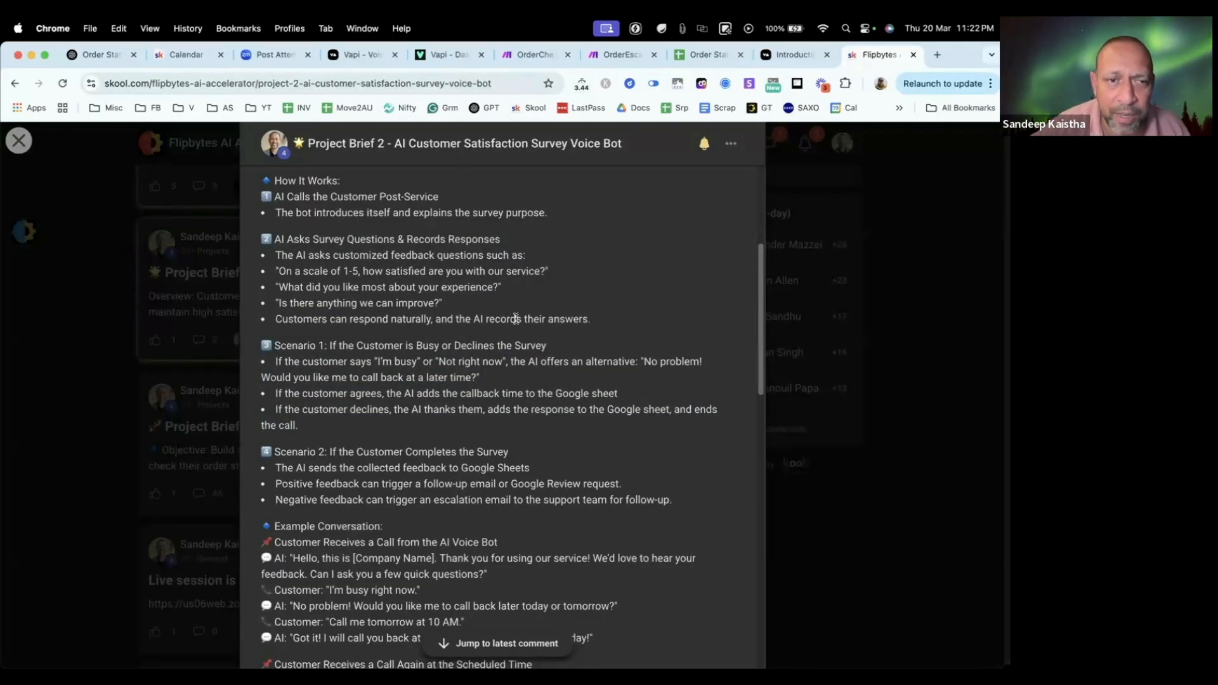
pyautogui.moveTo(590, 321); pyautogui.dragTo(263, 239)
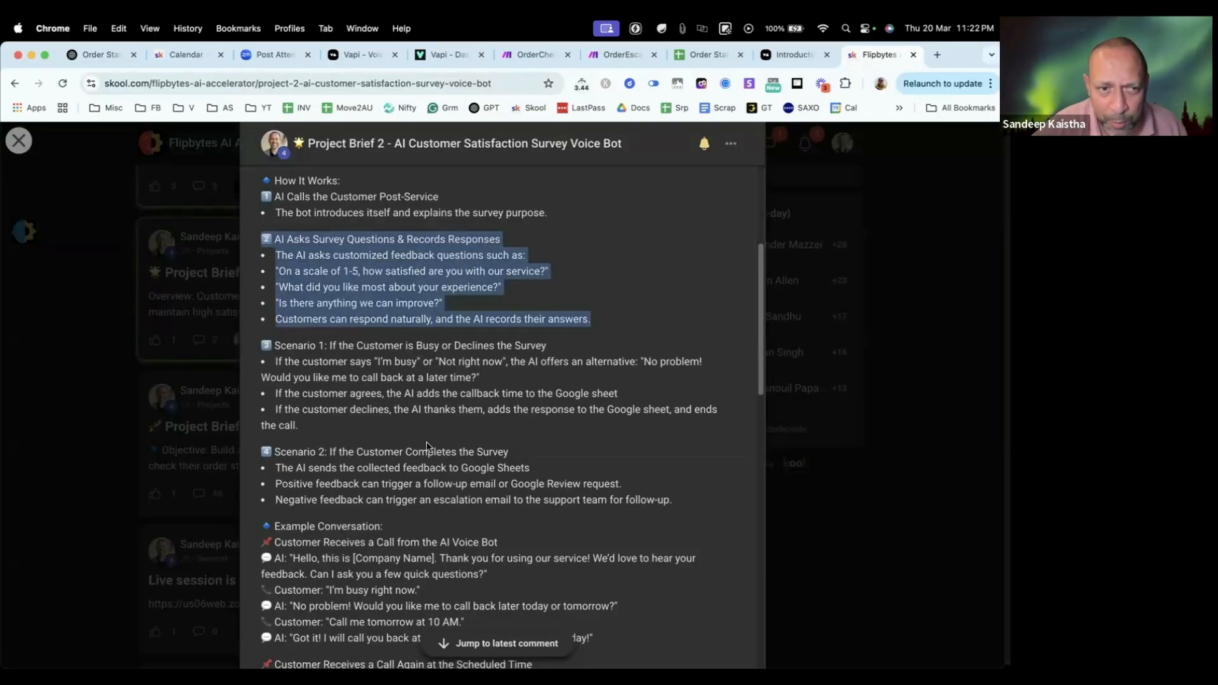
# Step: Look over the example conversation, then highlight the positive and negative feedback follow-up actions under Scenario 2
pyautogui.scroll(-3, 494, 474)
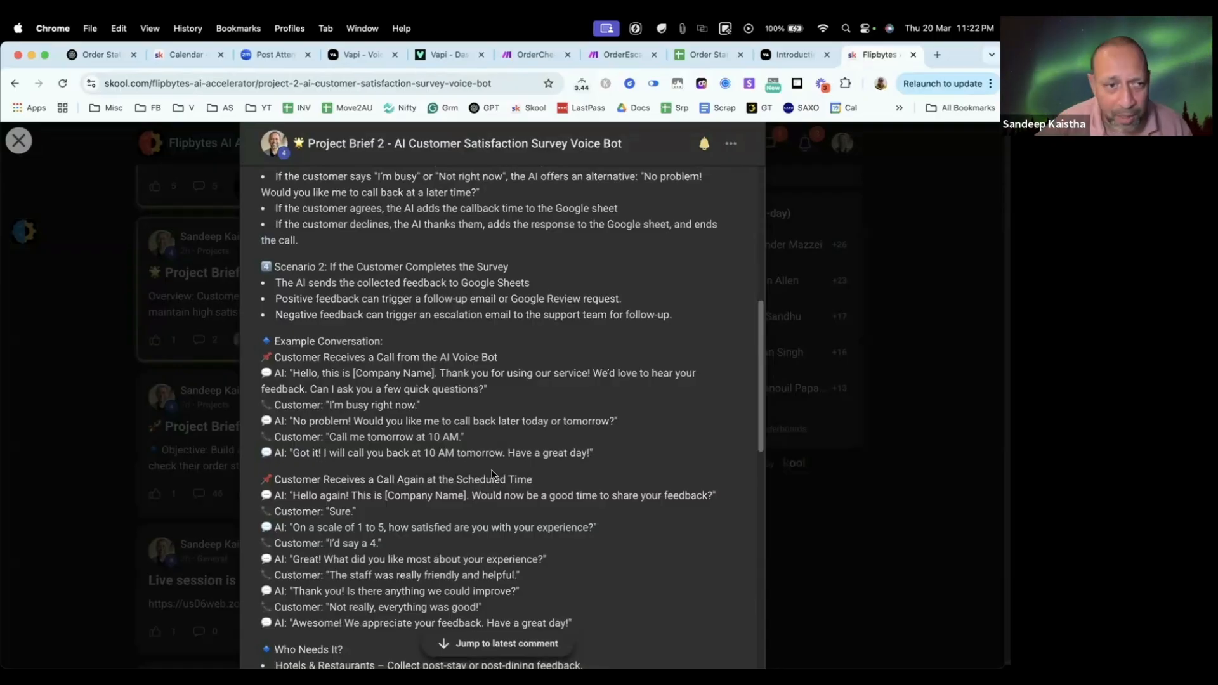
pyautogui.scroll(-1, 458, 446)
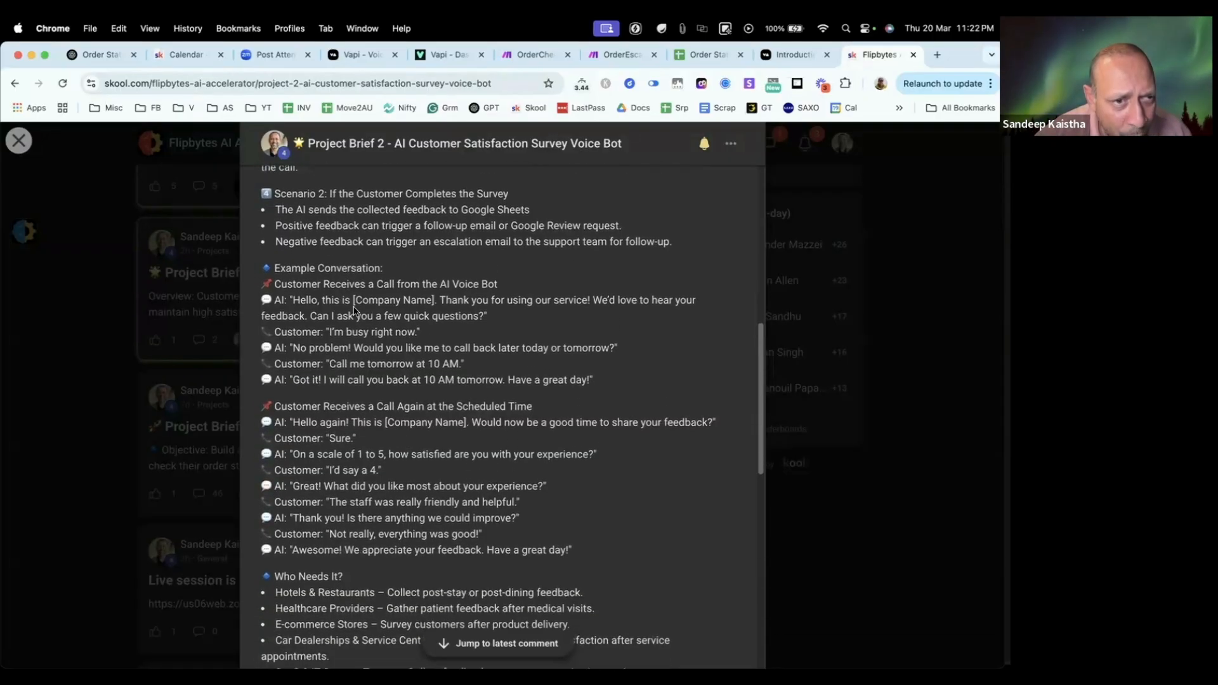
pyautogui.scroll(1, 315, 230)
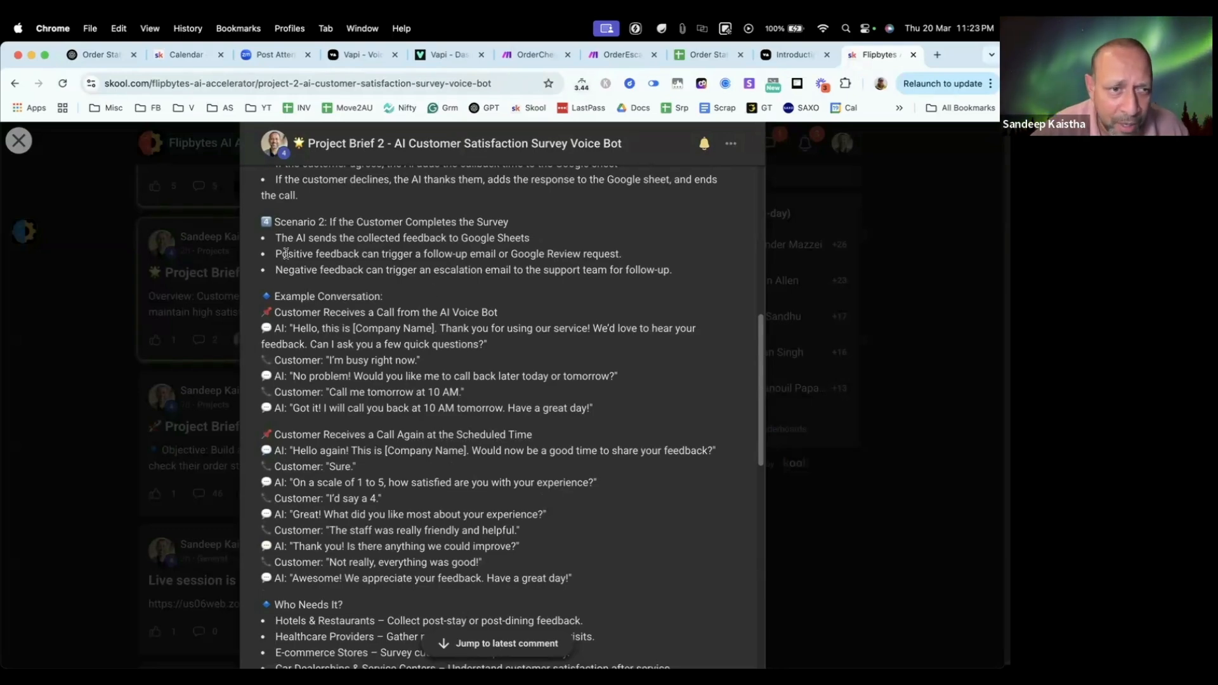
pyautogui.moveTo(286, 254); pyautogui.dragTo(624, 254)
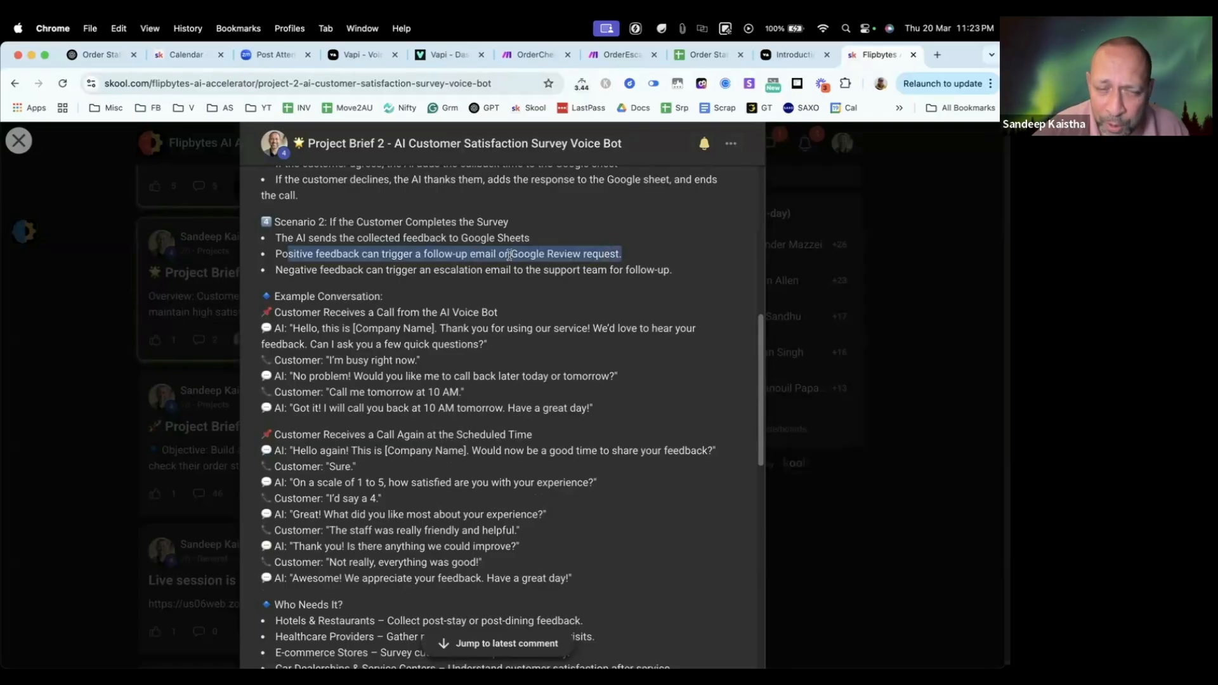
pyautogui.moveTo(422, 254); pyautogui.dragTo(627, 256)
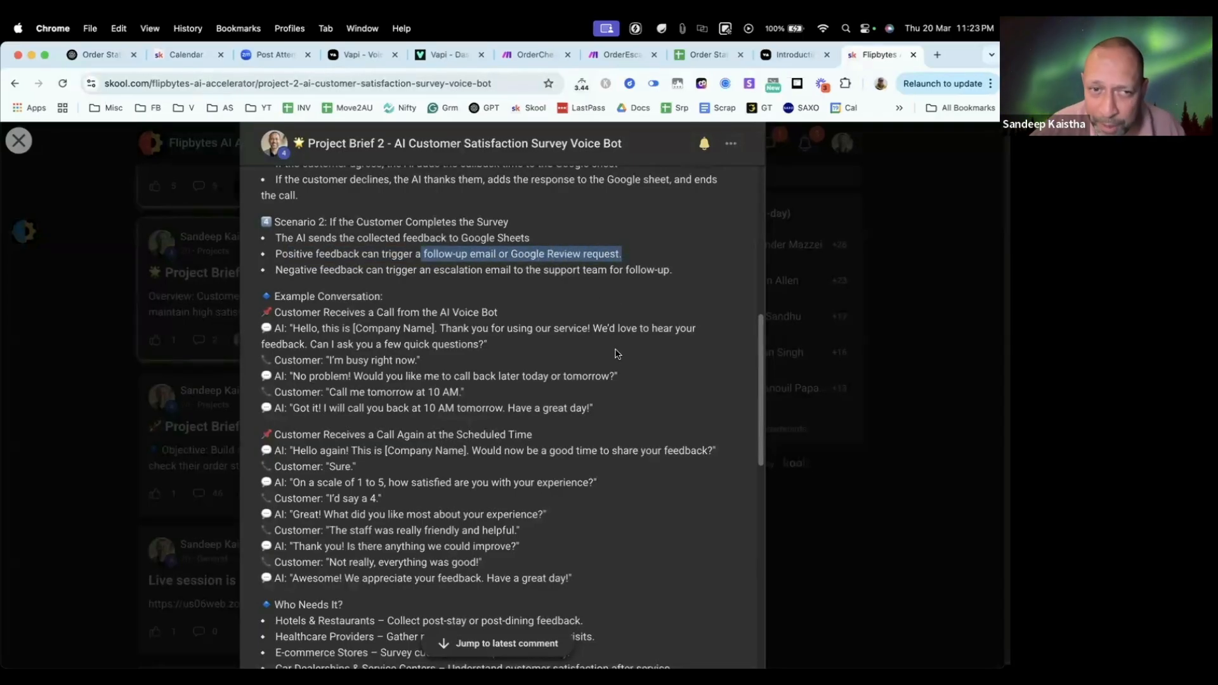
pyautogui.moveTo(425, 272); pyautogui.dragTo(665, 275)
pyautogui.scroll(4, 633, 326)
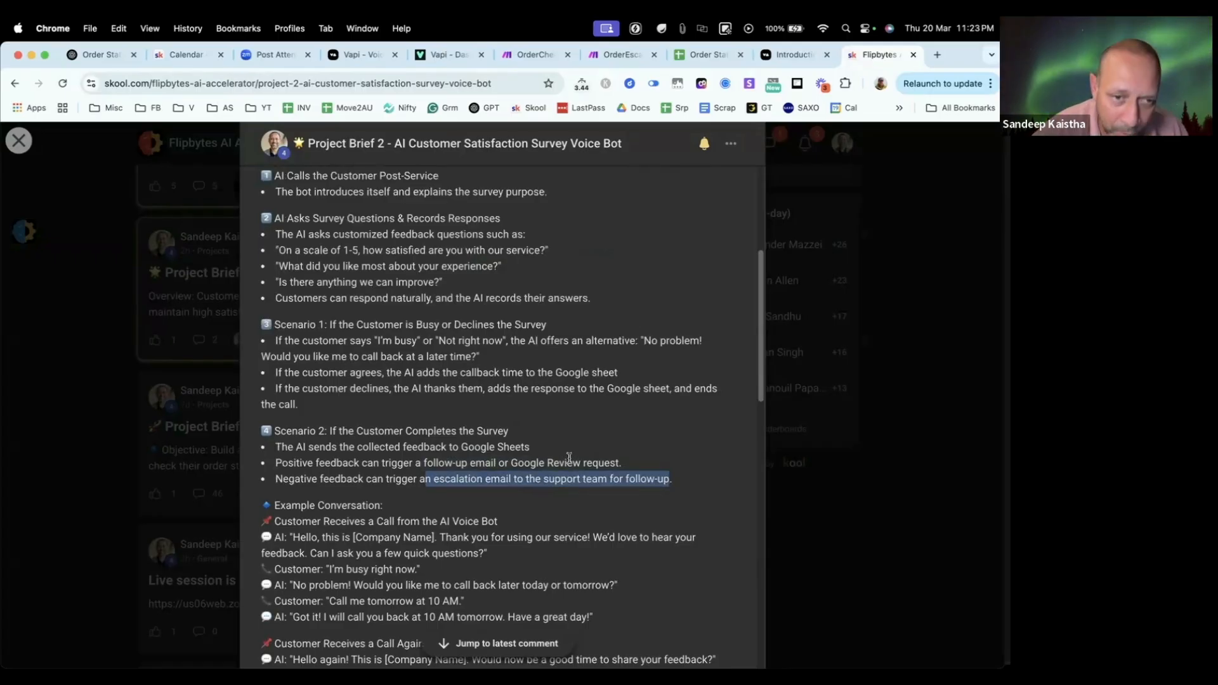
# Step: Highlight both Scenario 2 feedback lines together, then the Google Review request and the email to the support team separately
pyautogui.click(546, 484)
pyautogui.moveTo(679, 479); pyautogui.dragTo(337, 463)
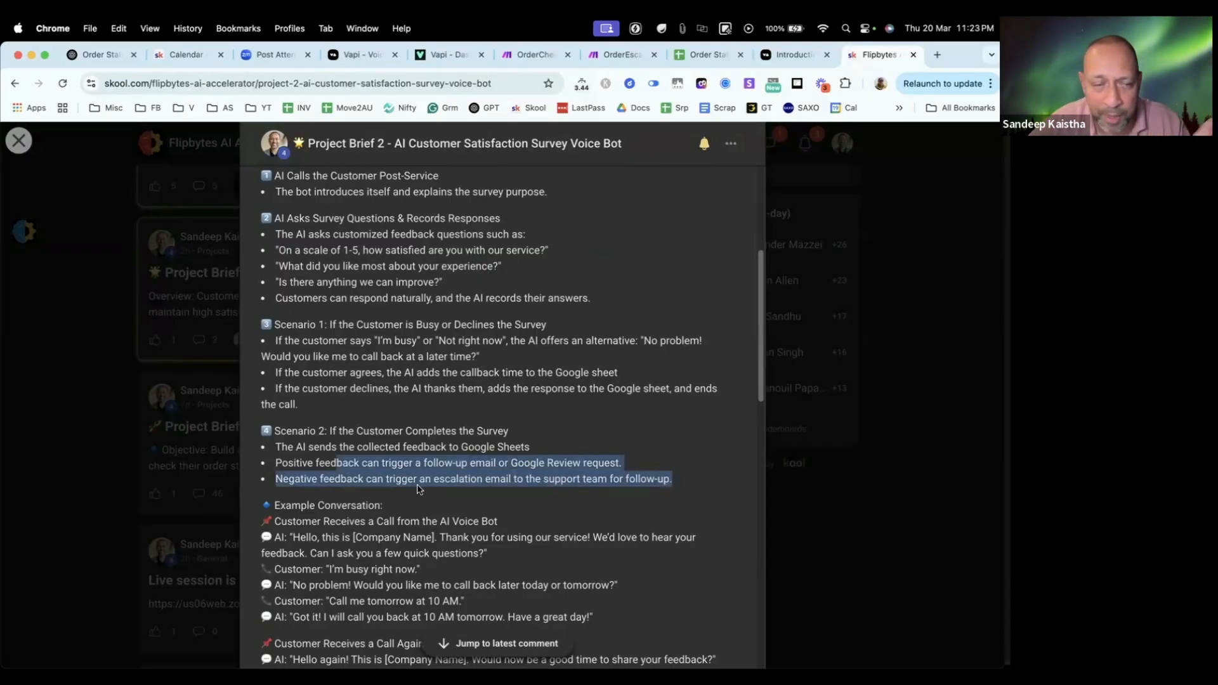
pyautogui.click(421, 508)
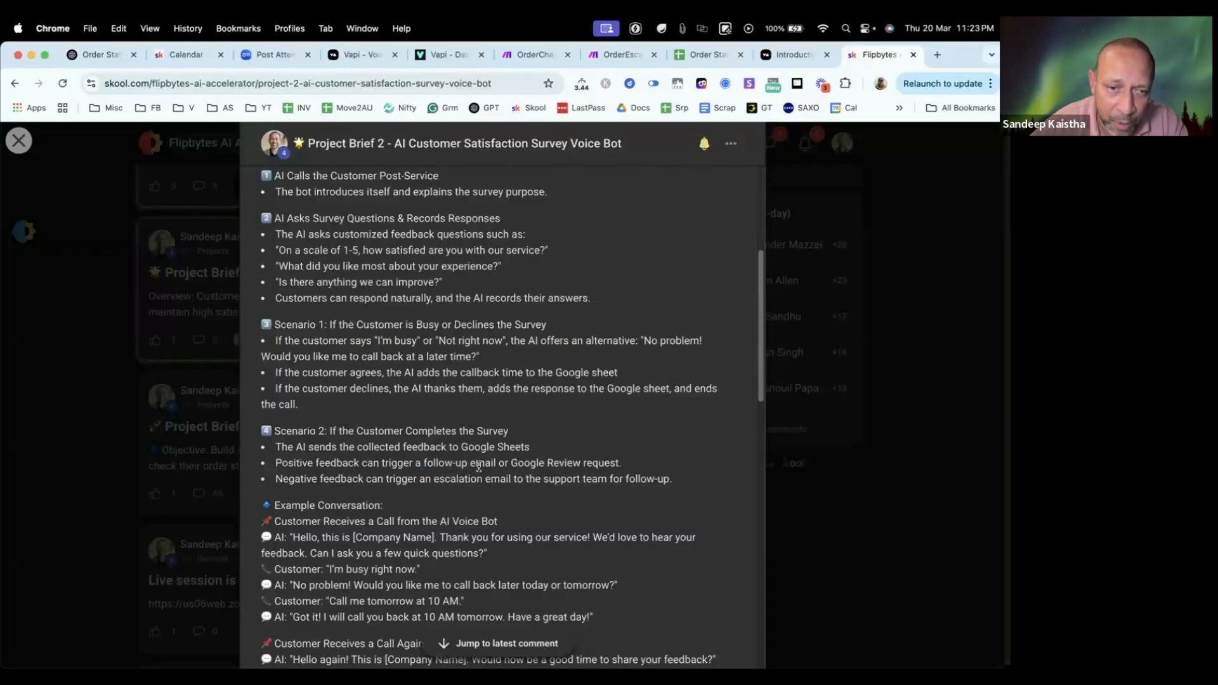
pyautogui.moveTo(477, 466); pyautogui.dragTo(591, 466)
pyautogui.moveTo(501, 478); pyautogui.dragTo(612, 478)
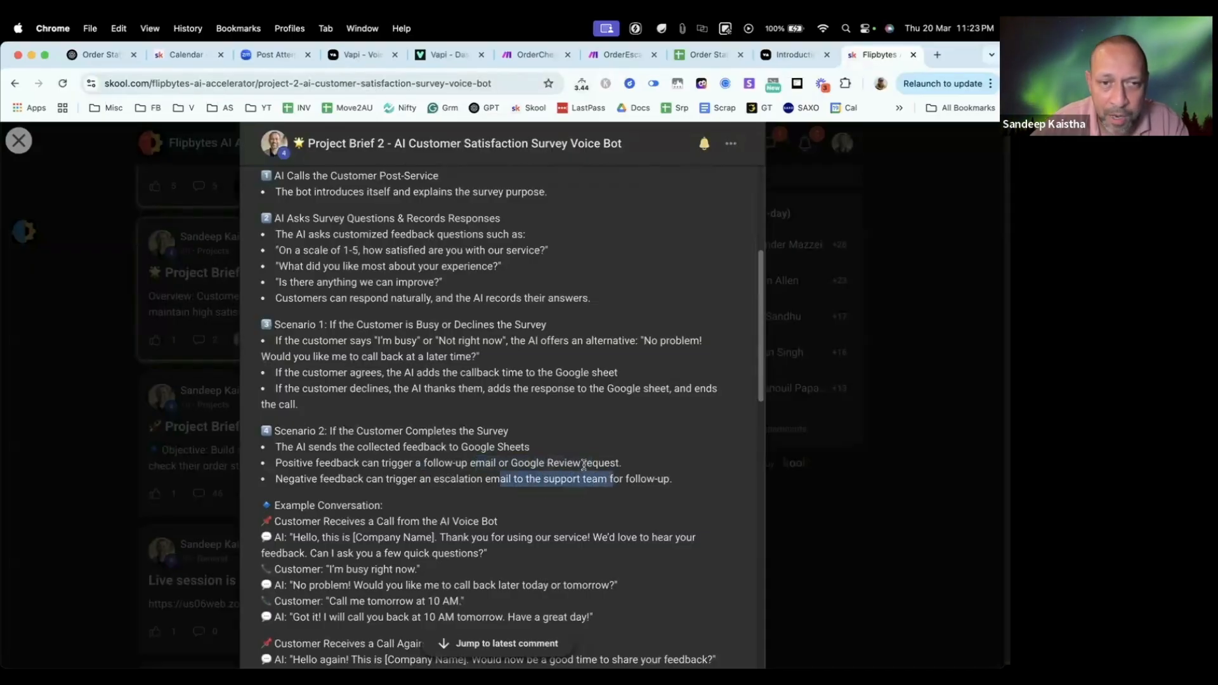
# Step: Return to the start of the Project Brief 2 post, close it and switch from Chrome to Finder
pyautogui.scroll(-1, 582, 459)
pyautogui.scroll(5, 582, 460)
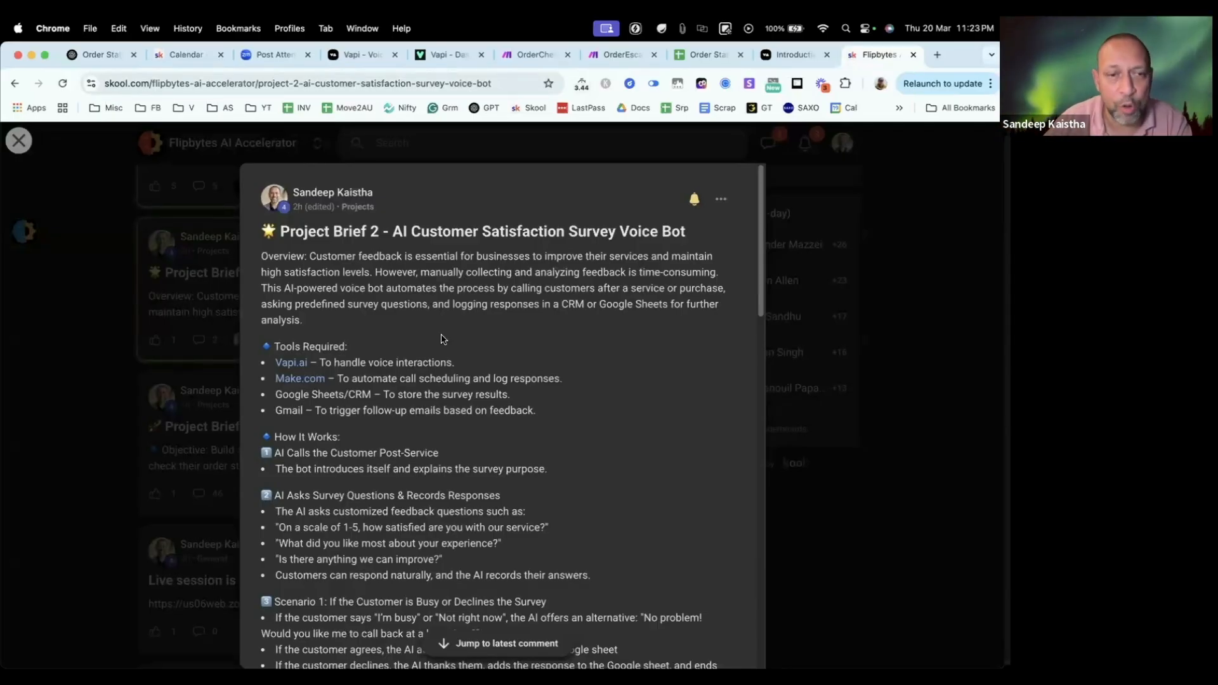
pyautogui.click(129, 354)
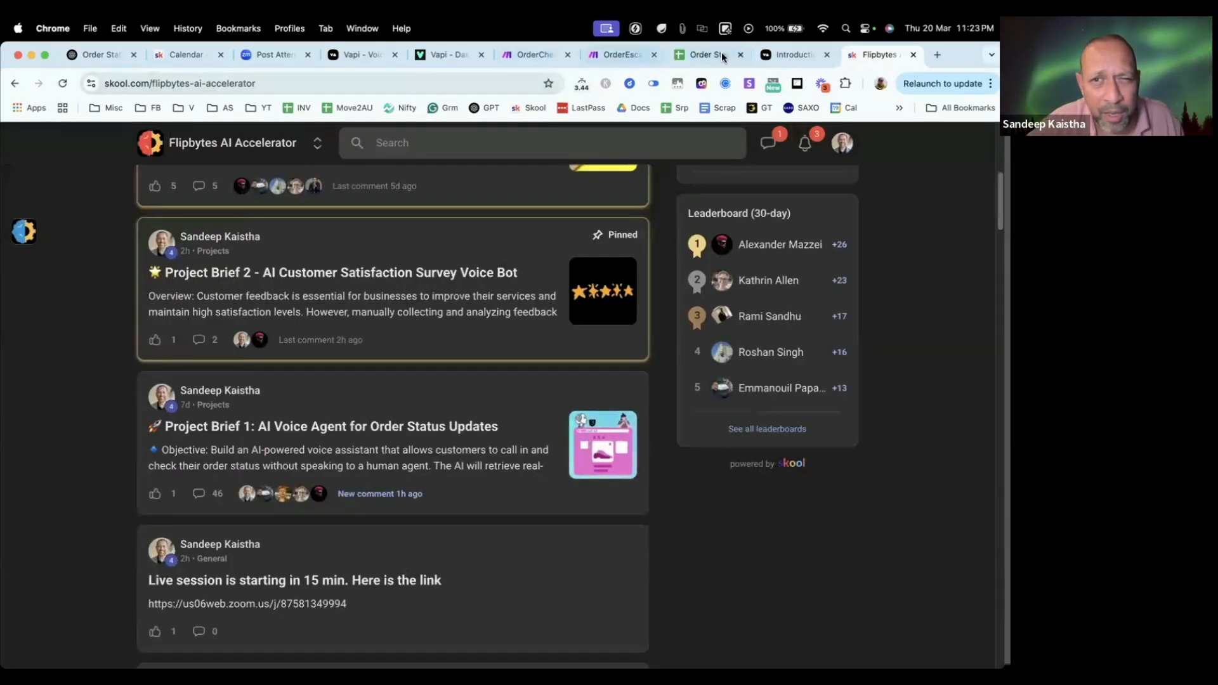
pyautogui.press('super+Tab')
pyautogui.press('super+Tab')
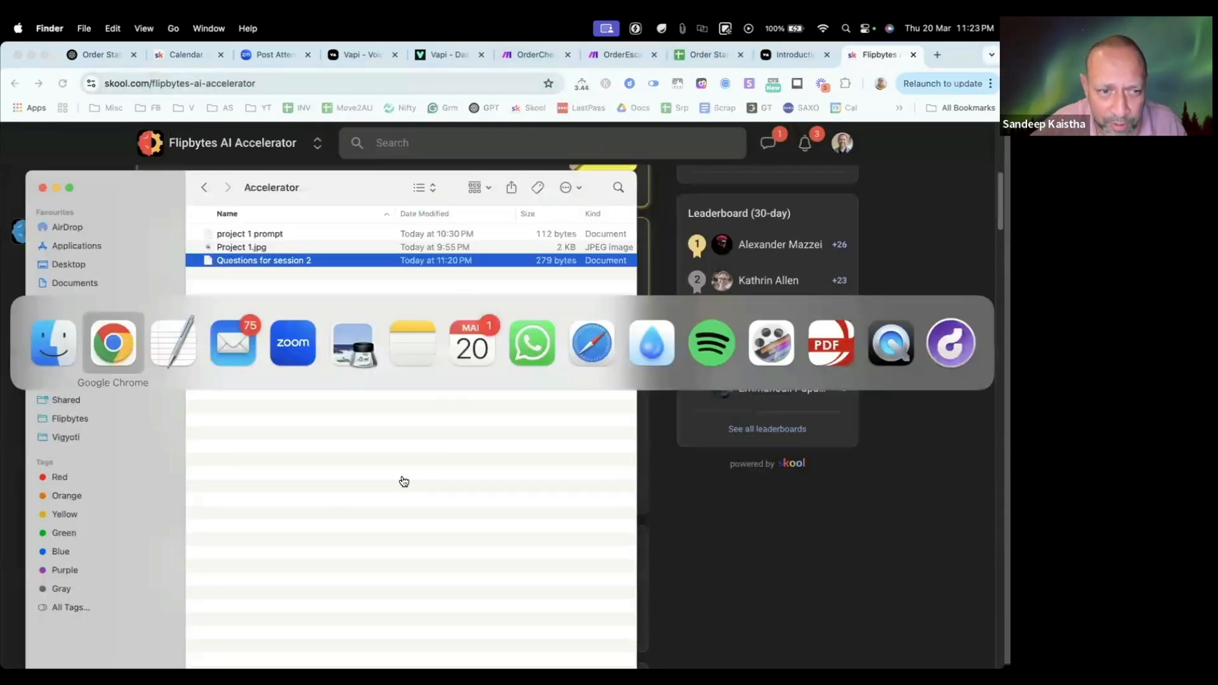